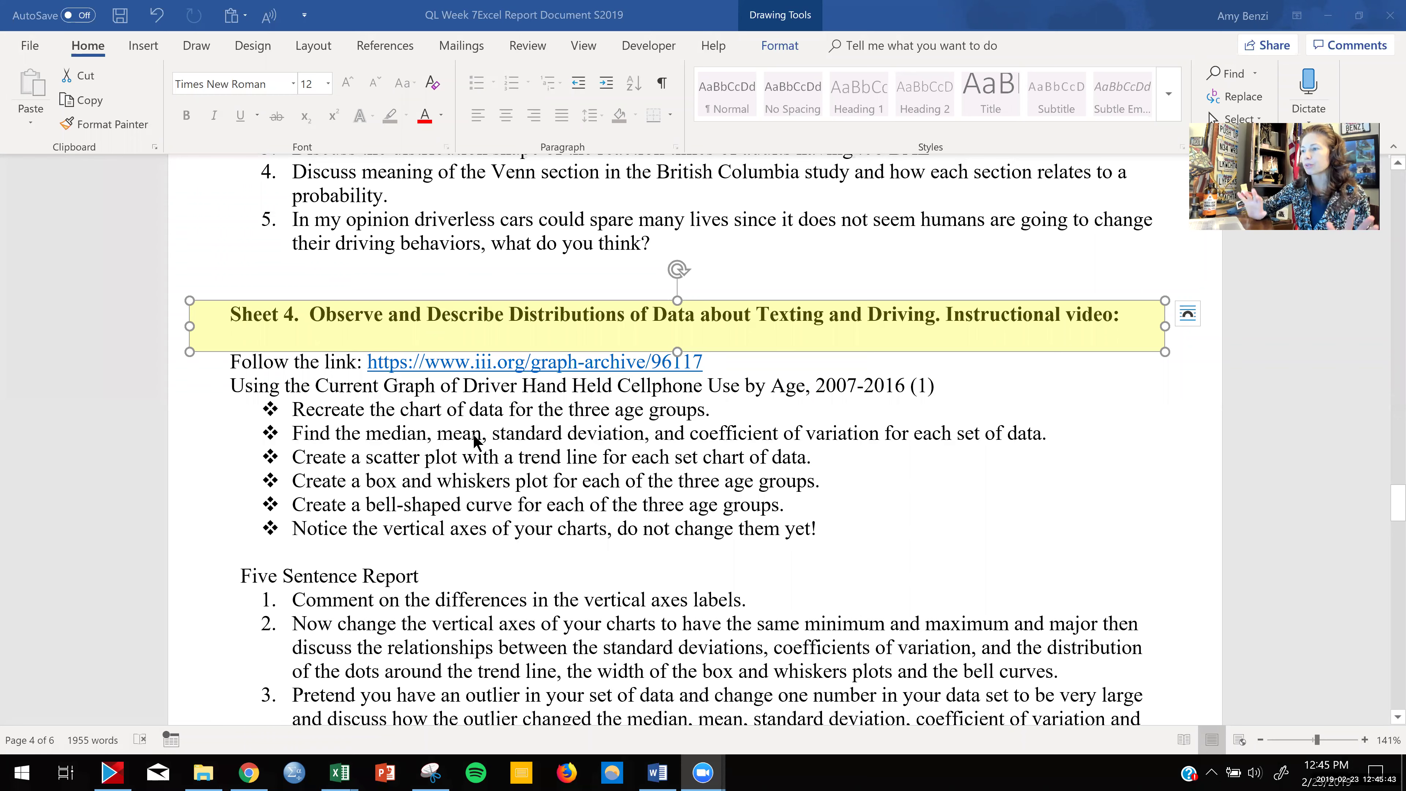
- Review the Sheet 4 task bullets by moving the yellow highlight bar down to the bell-shaped curve and vertical axes items
{"action": "left_click", "coordinate": [483, 327]}
{"action": "left_click_drag", "start_coordinate": [482, 327], "coordinate": [482, 443]}
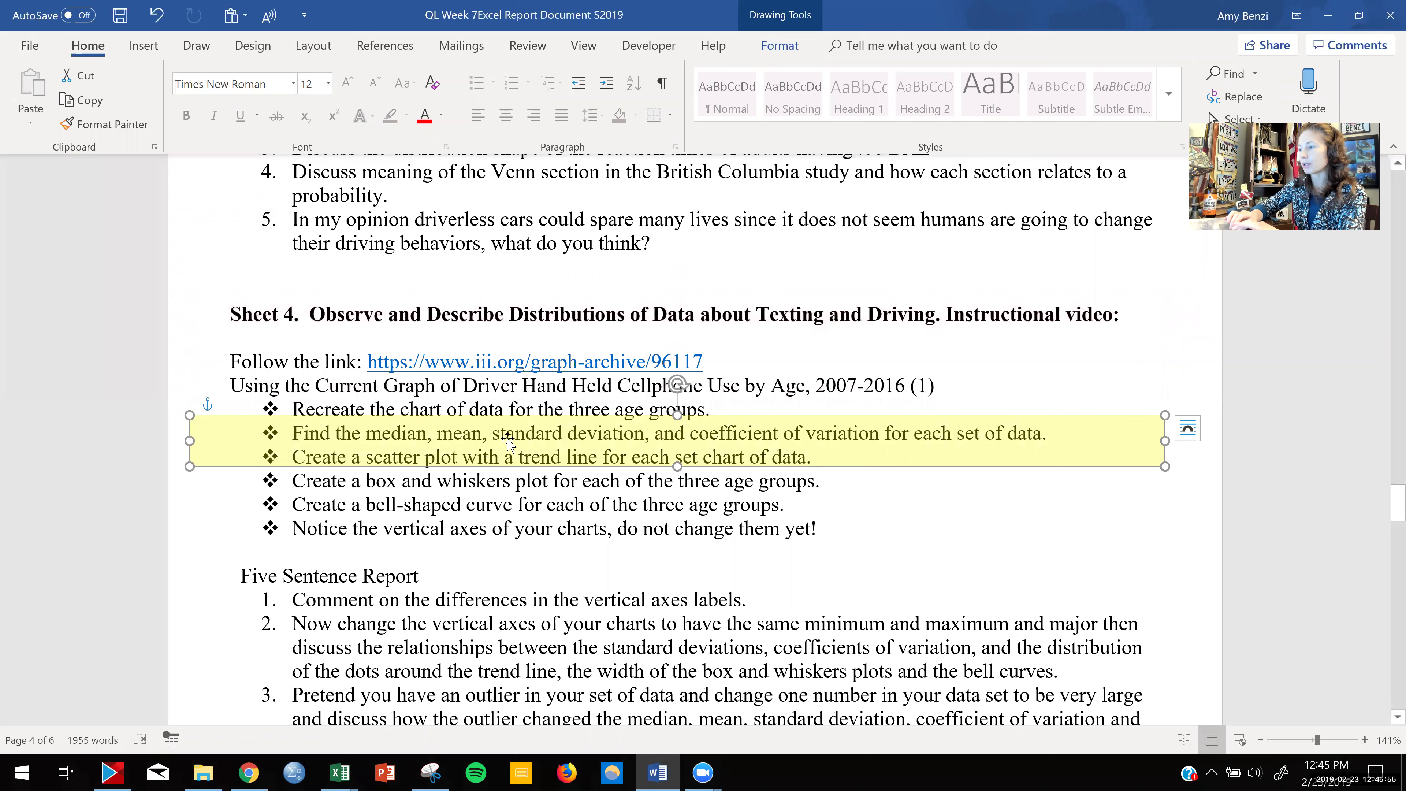
{"action": "left_click_drag", "start_coordinate": [506, 441], "coordinate": [511, 462]}
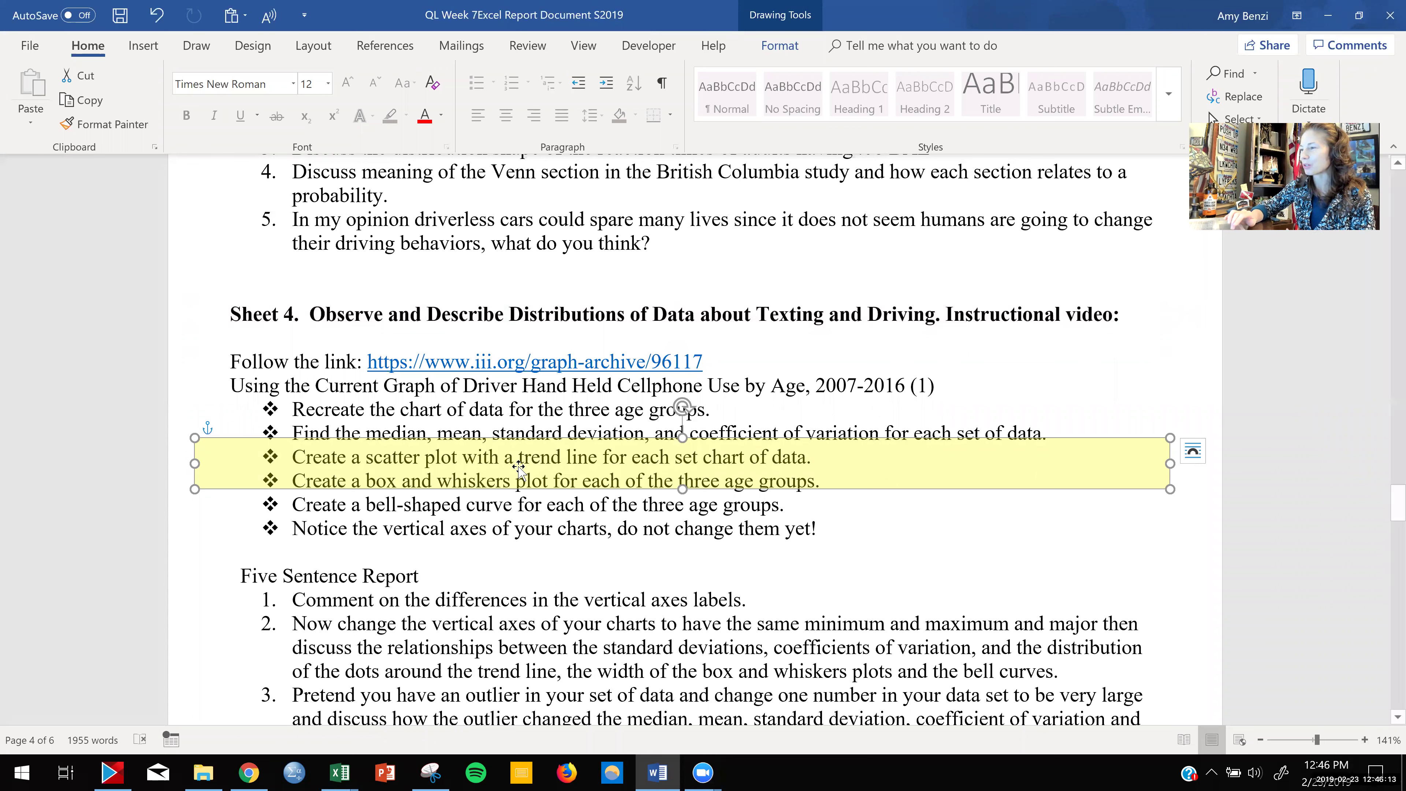
{"action": "left_click_drag", "start_coordinate": [524, 465], "coordinate": [523, 507]}
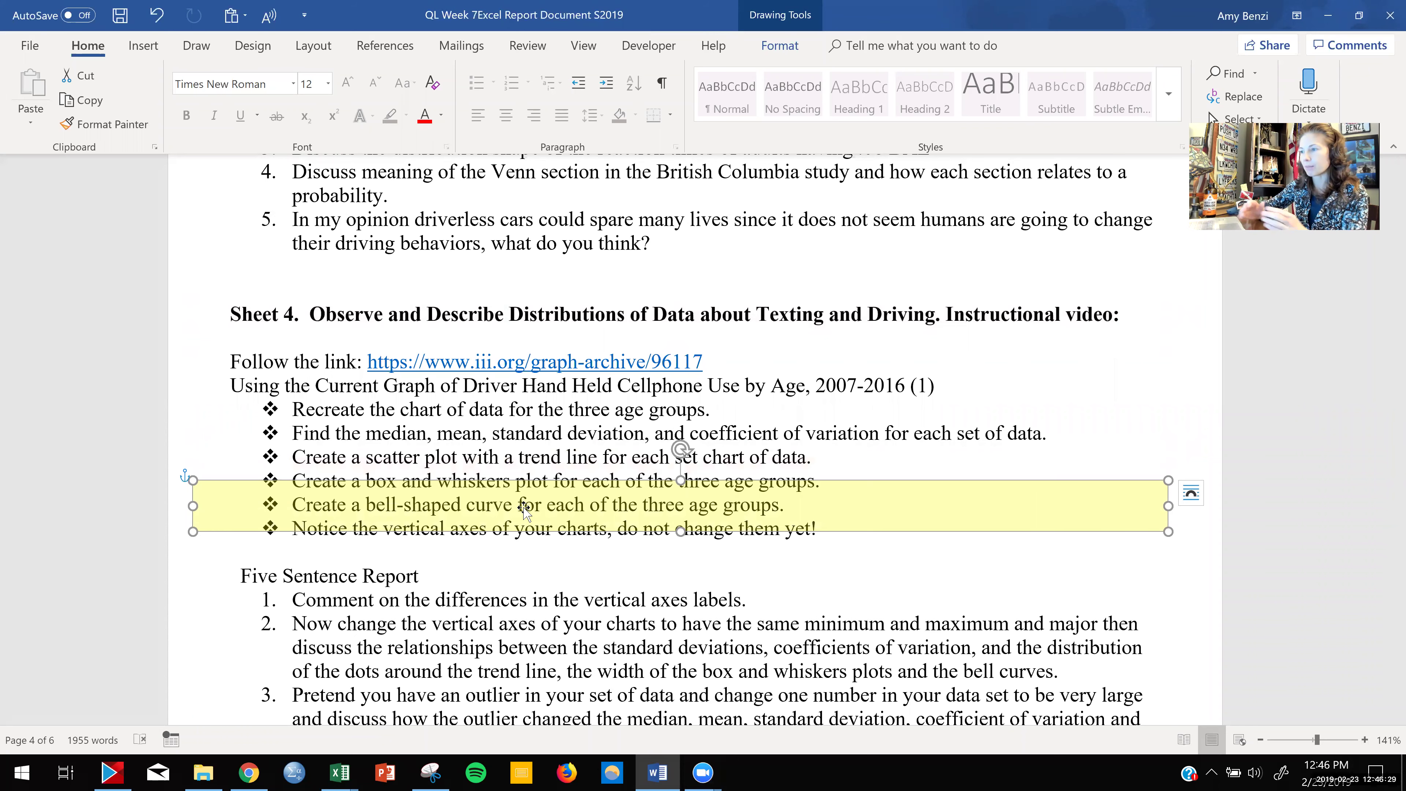
{"action": "left_click_drag", "start_coordinate": [563, 513], "coordinate": [563, 526]}
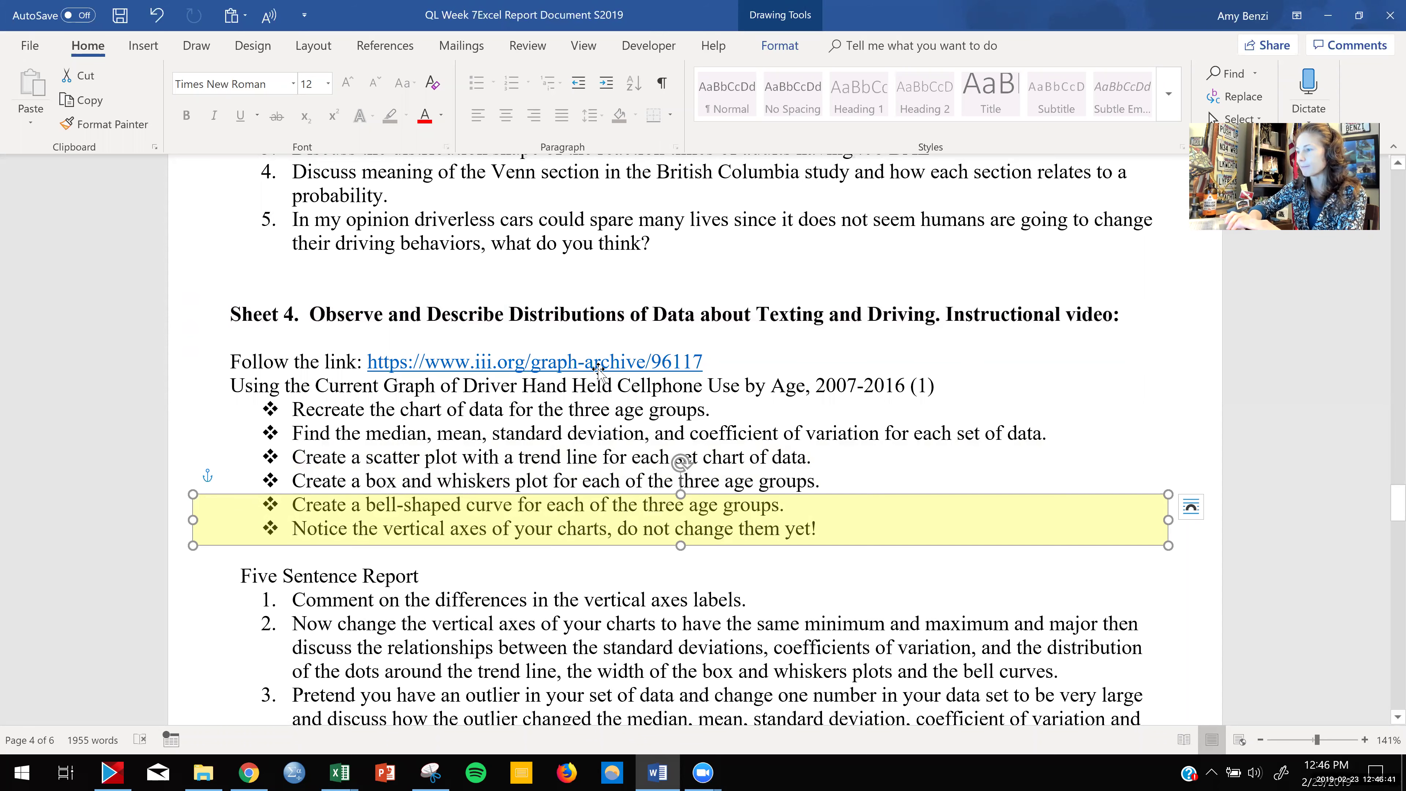
- Move the yellow highlight bar down through the Five Sentence Report questions to item 5 and deselect it there
{"action": "scroll", "coordinate": [599, 368], "scroll_direction": "down", "scroll_amount": 3}
{"action": "left_click_drag", "start_coordinate": [598, 369], "coordinate": [586, 458]}
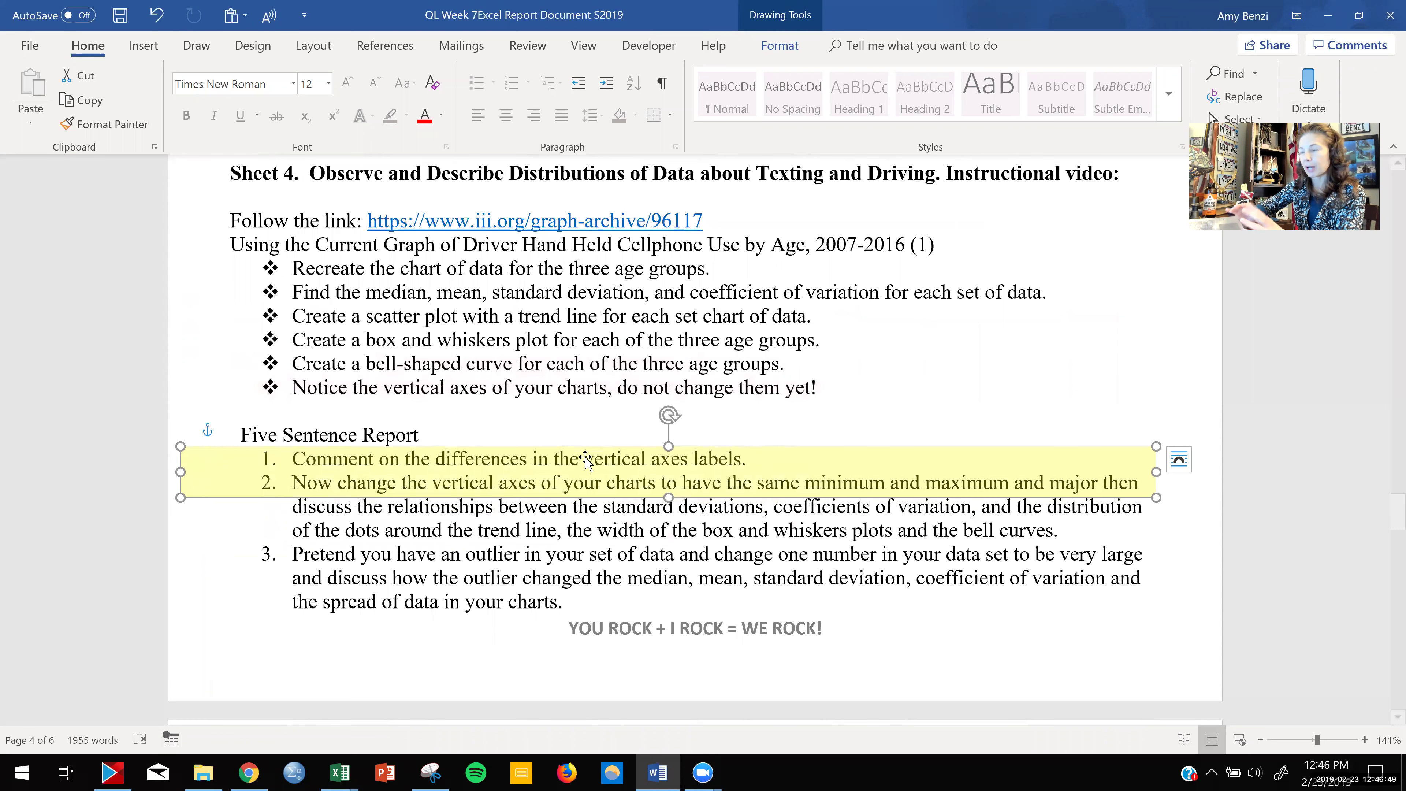
{"action": "left_click_drag", "start_coordinate": [585, 459], "coordinate": [572, 554]}
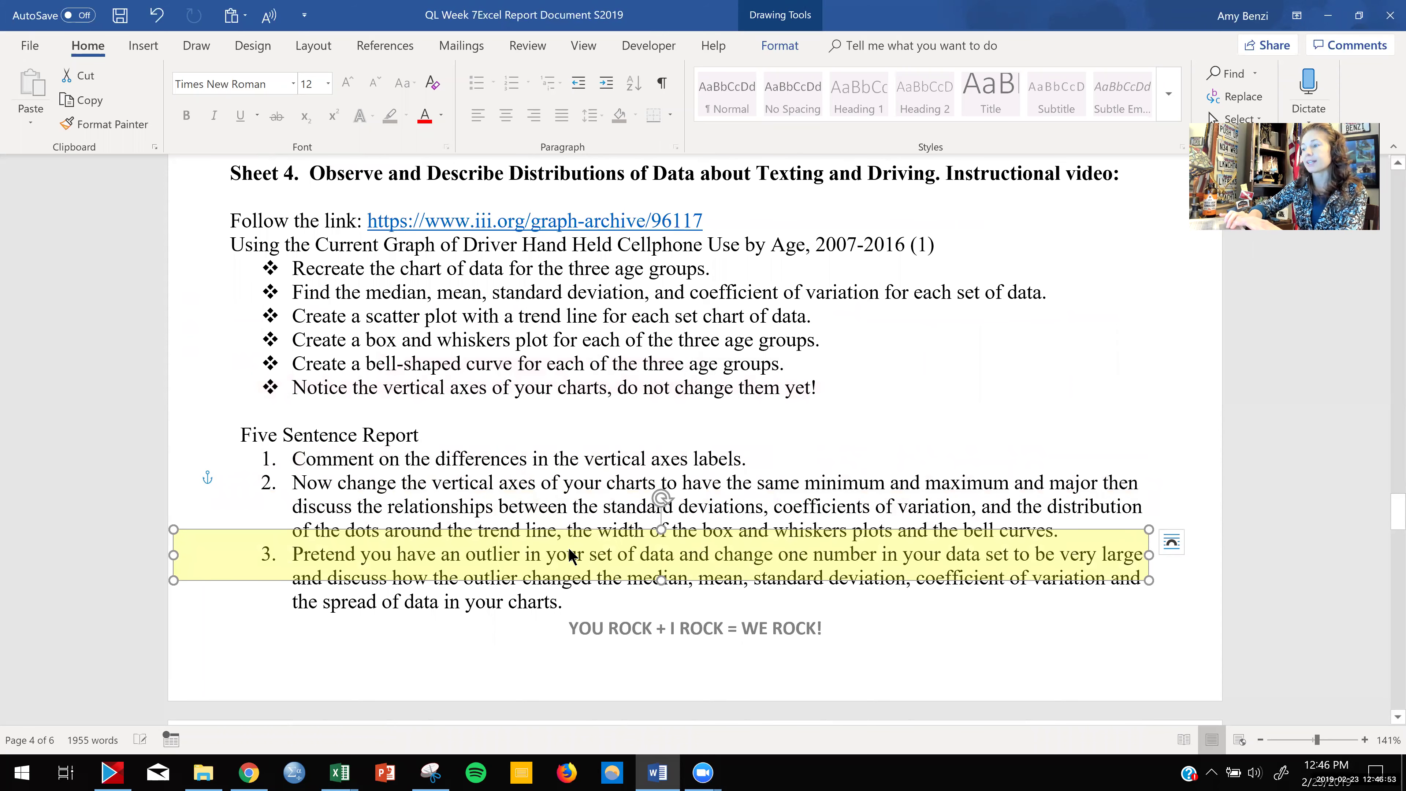
{"action": "scroll", "coordinate": [572, 554], "scroll_direction": "down", "scroll_amount": 5}
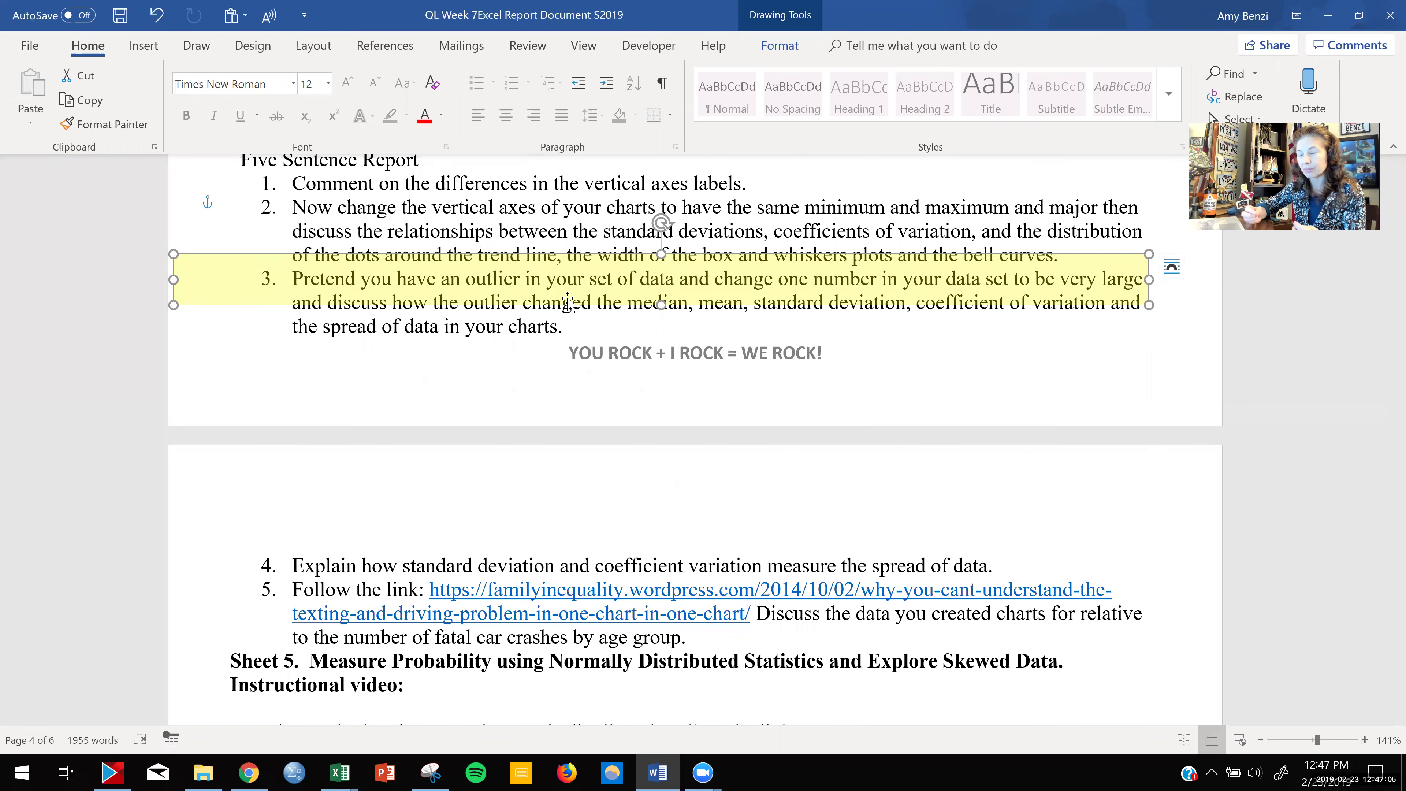
{"action": "left_click_drag", "start_coordinate": [560, 289], "coordinate": [558, 327]}
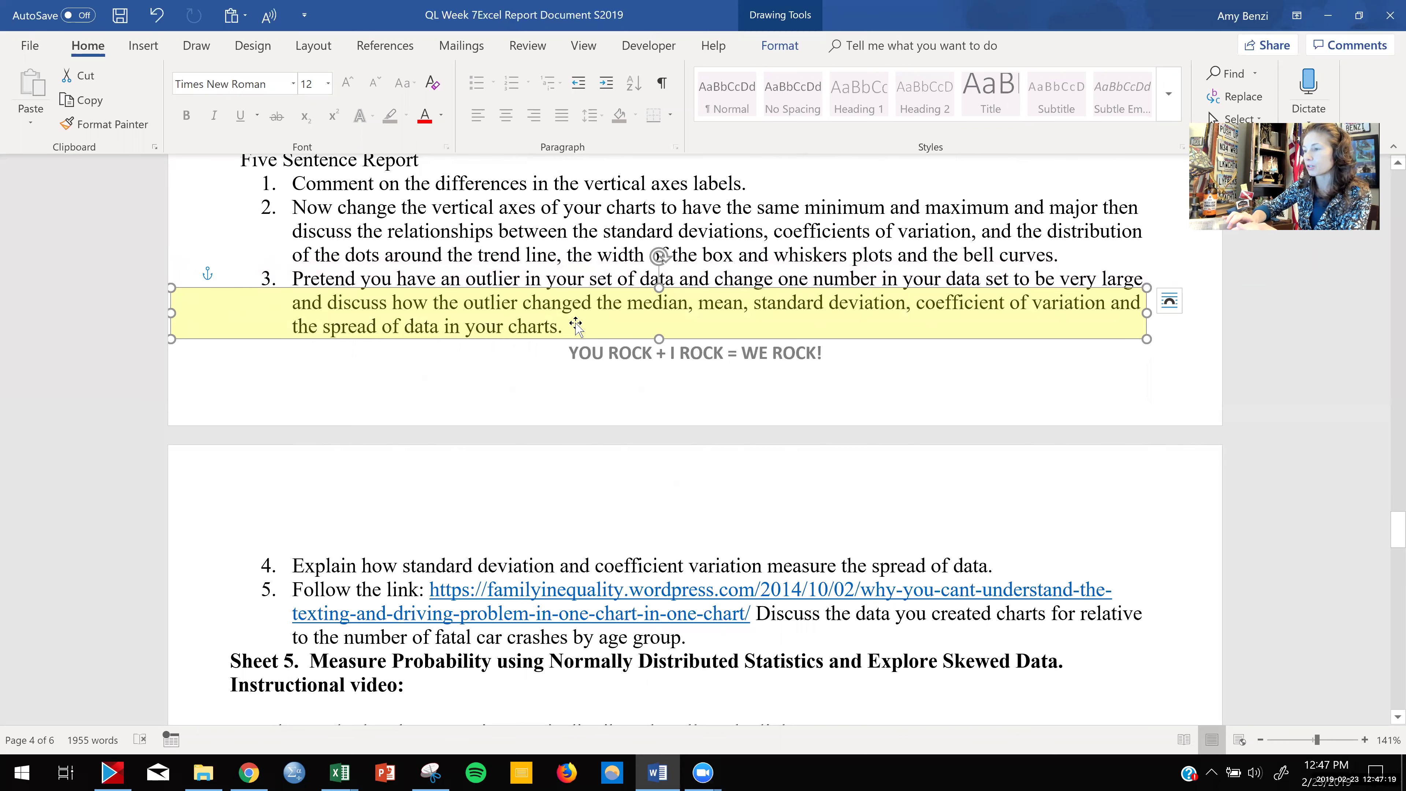
{"action": "left_click_drag", "start_coordinate": [575, 442], "coordinate": [572, 565]}
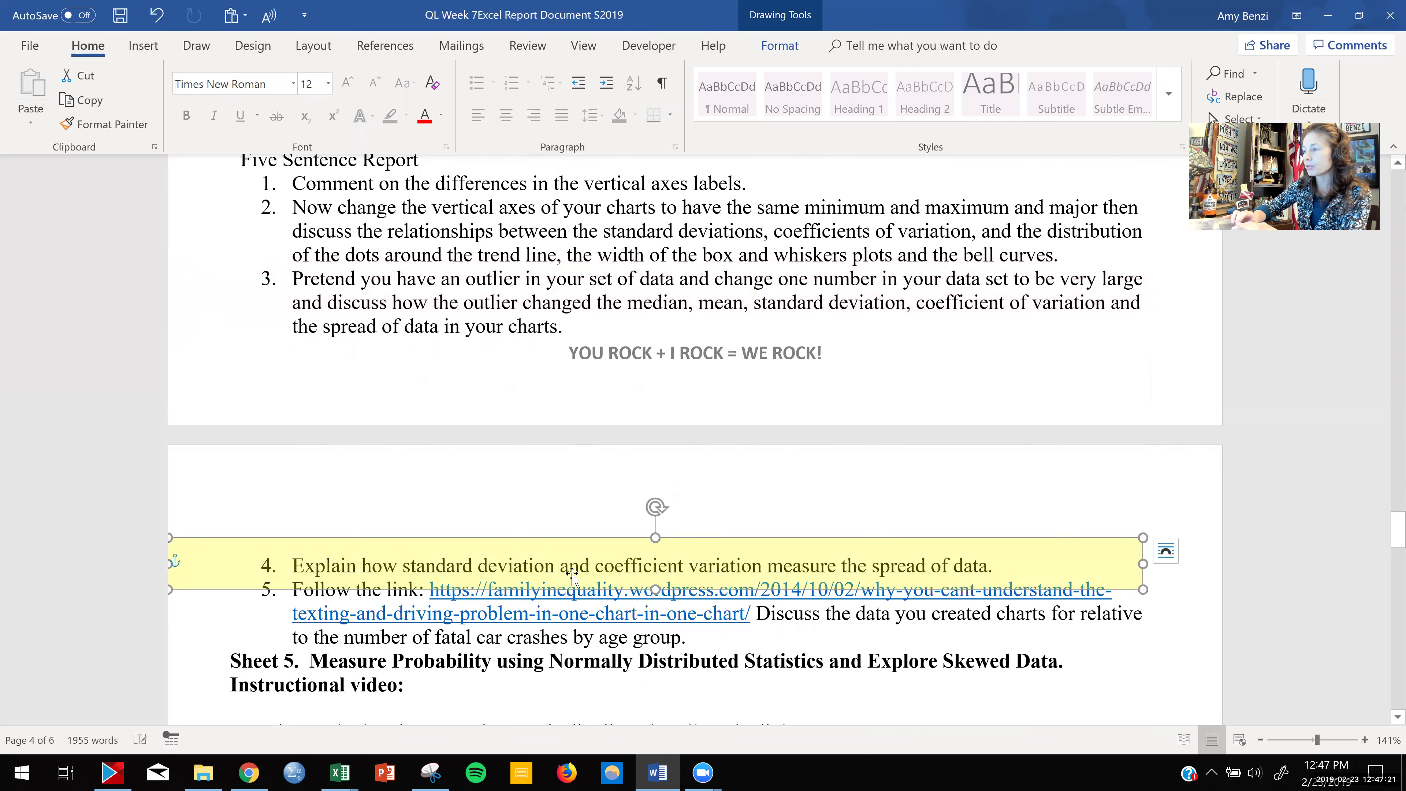
{"action": "scroll", "coordinate": [572, 574], "scroll_direction": "down", "scroll_amount": 2}
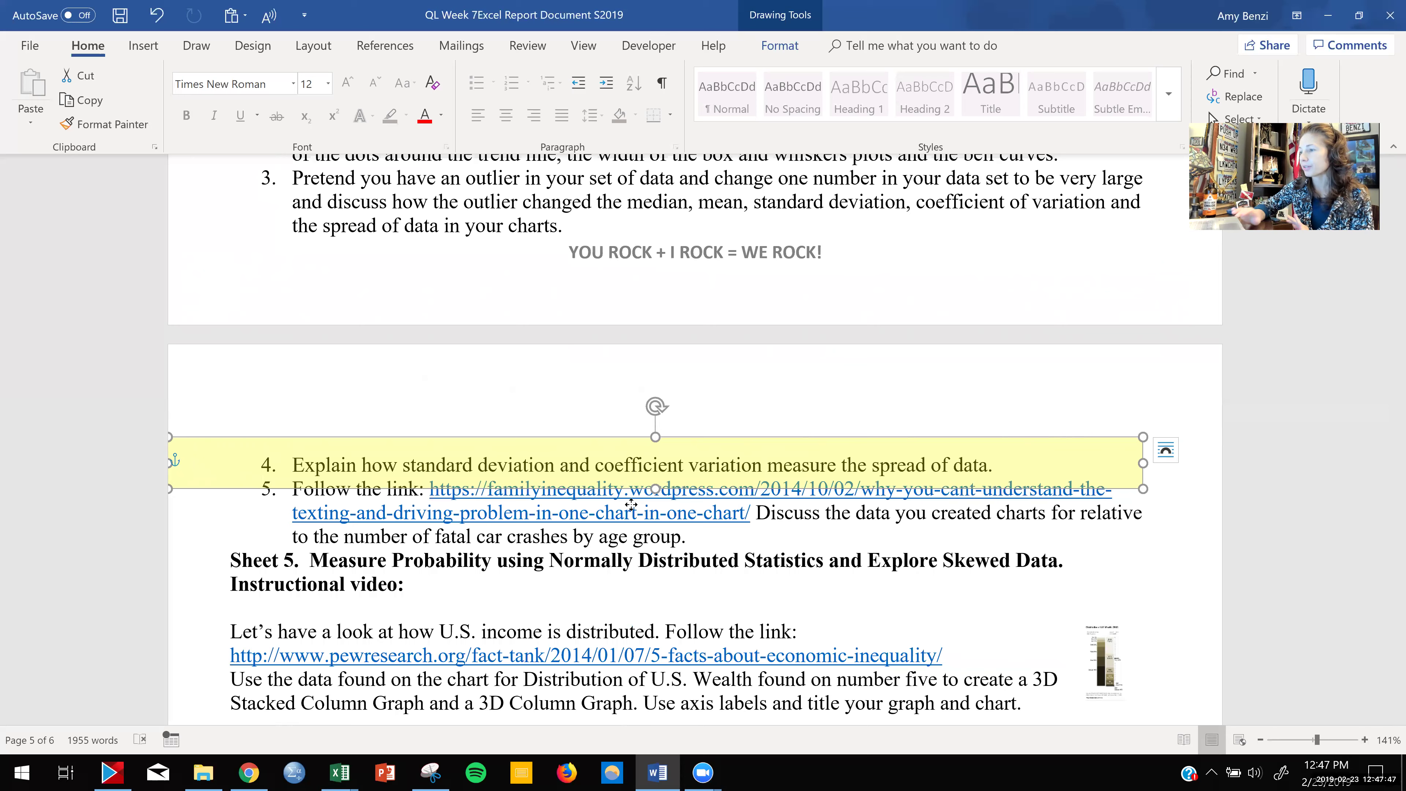
{"action": "left_click_drag", "start_coordinate": [631, 505], "coordinate": [631, 540]}
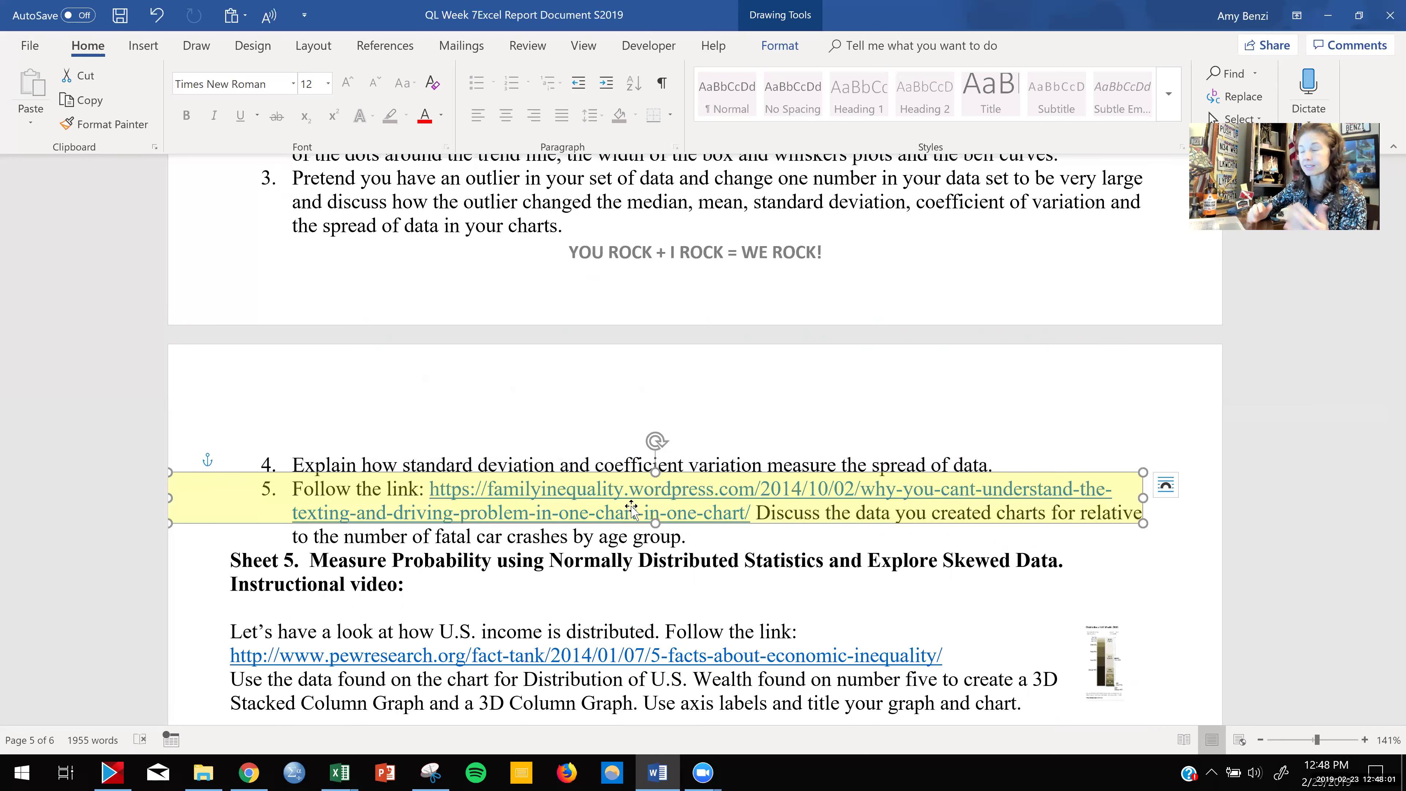
{"action": "left_click", "coordinate": [867, 576]}
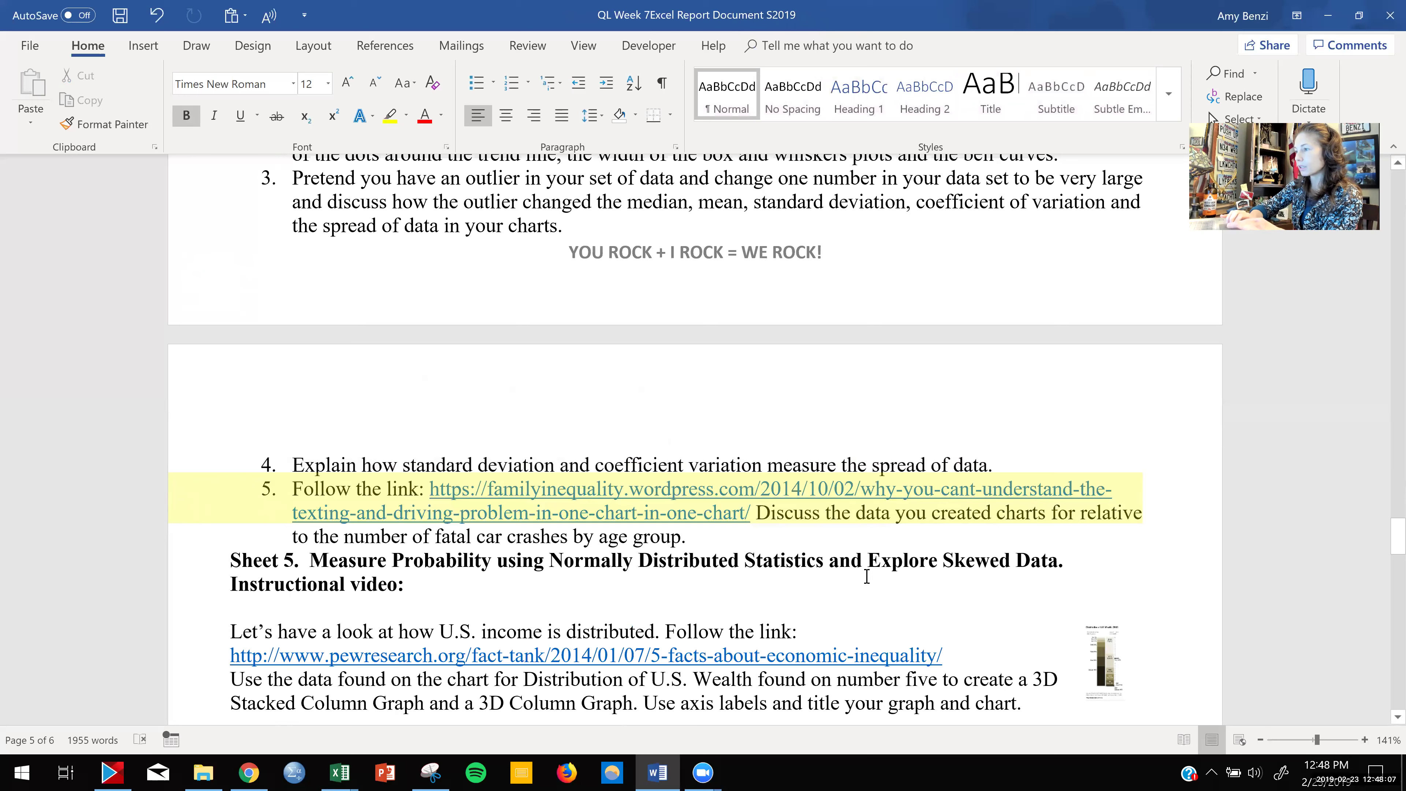
{"action": "scroll", "coordinate": [880, 537], "scroll_direction": "up", "scroll_amount": 8}
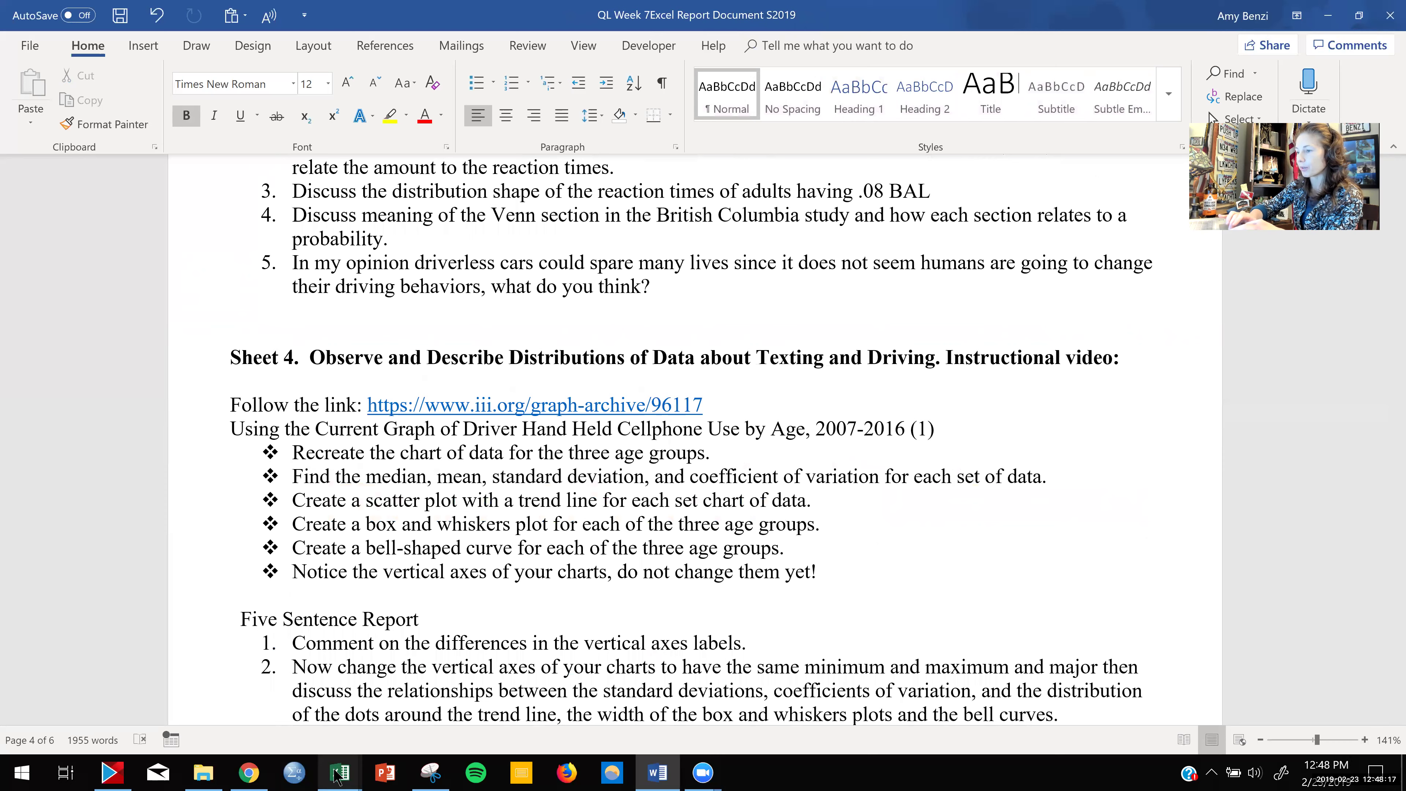
- Switch to the Excel workbook's Texting and Driving sheet and change the section number in cell A4 to 4)
{"action": "mouse_move", "coordinate": [336, 776]}
{"action": "left_click", "coordinate": [419, 723]}
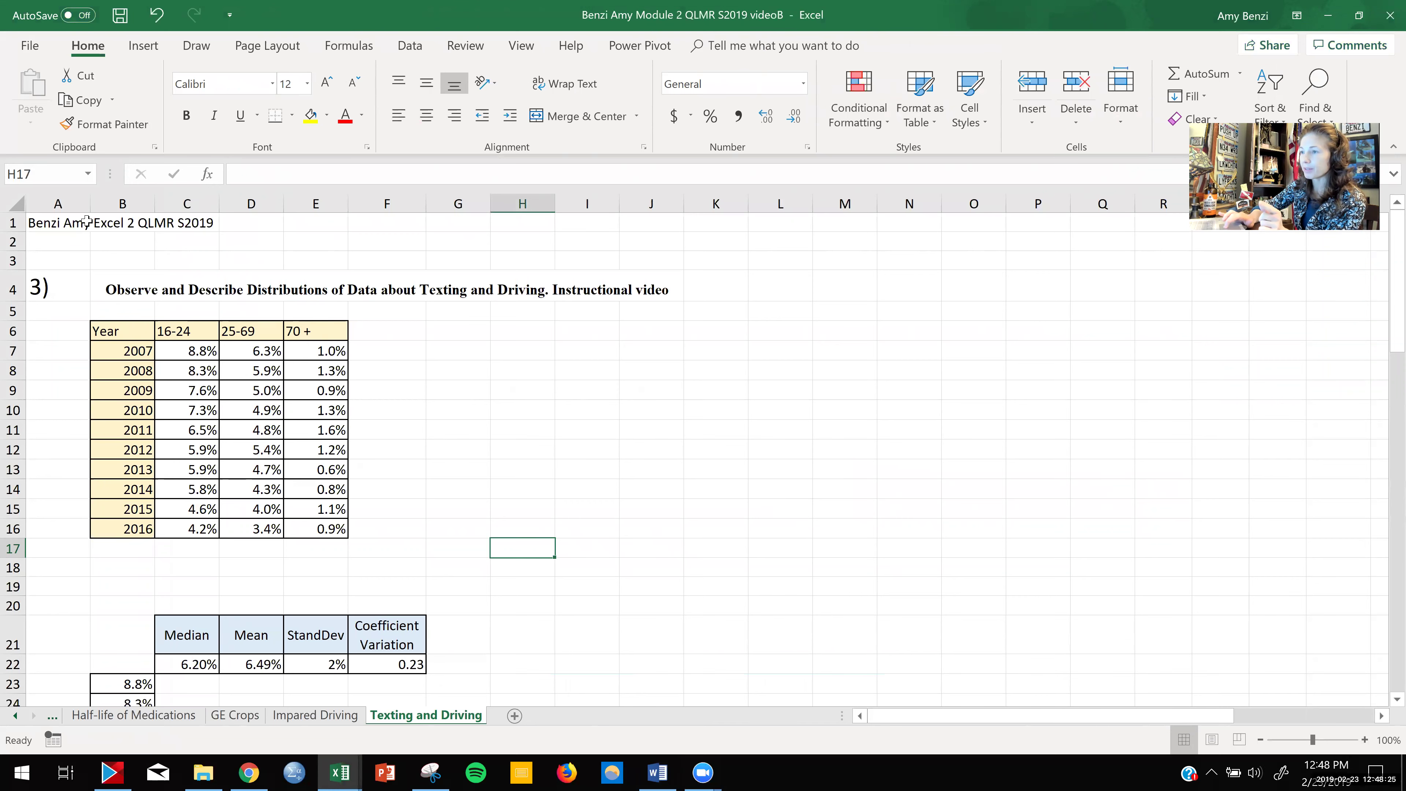
{"action": "double_click", "coordinate": [42, 288]}
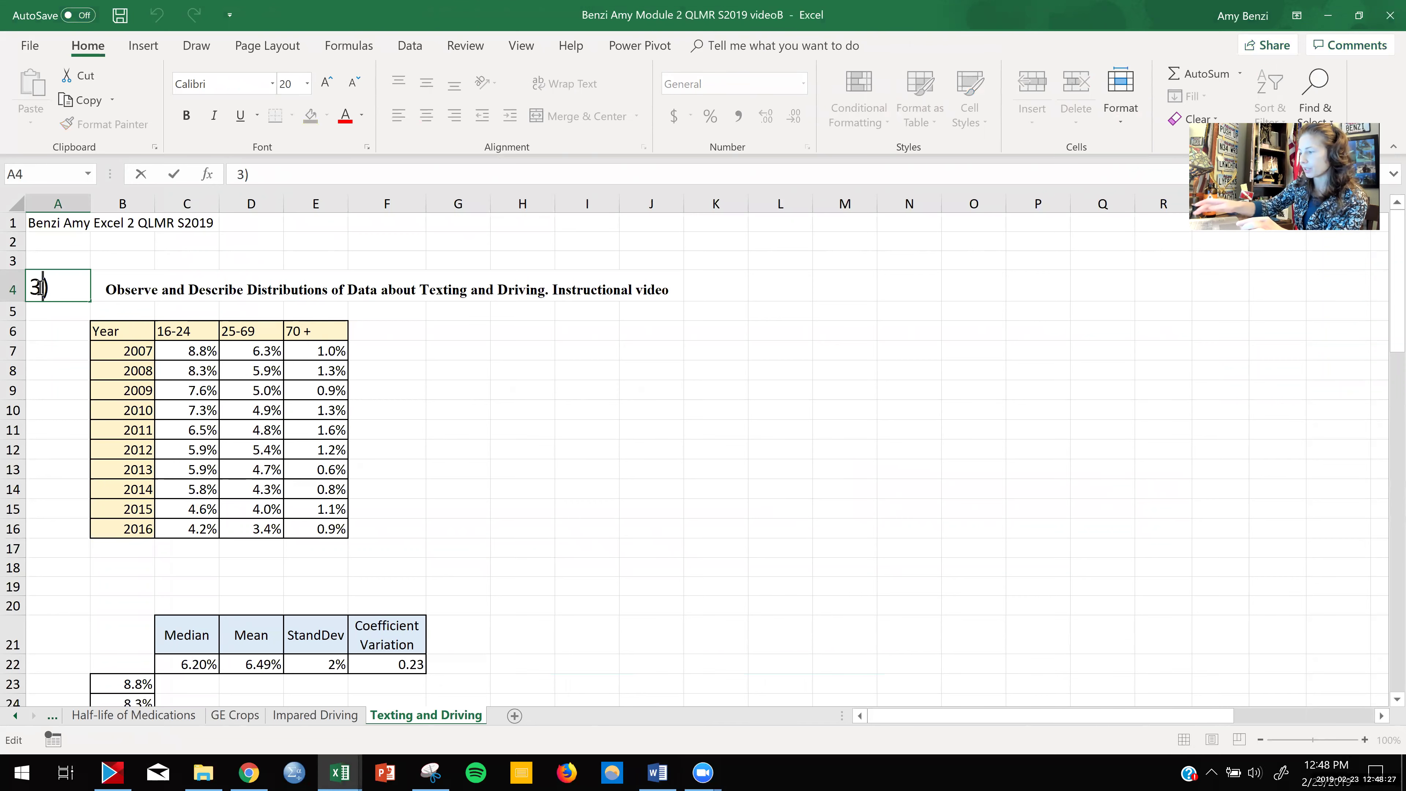
{"action": "key", "text": "BackSpace"}
{"action": "type", "text": "4"}
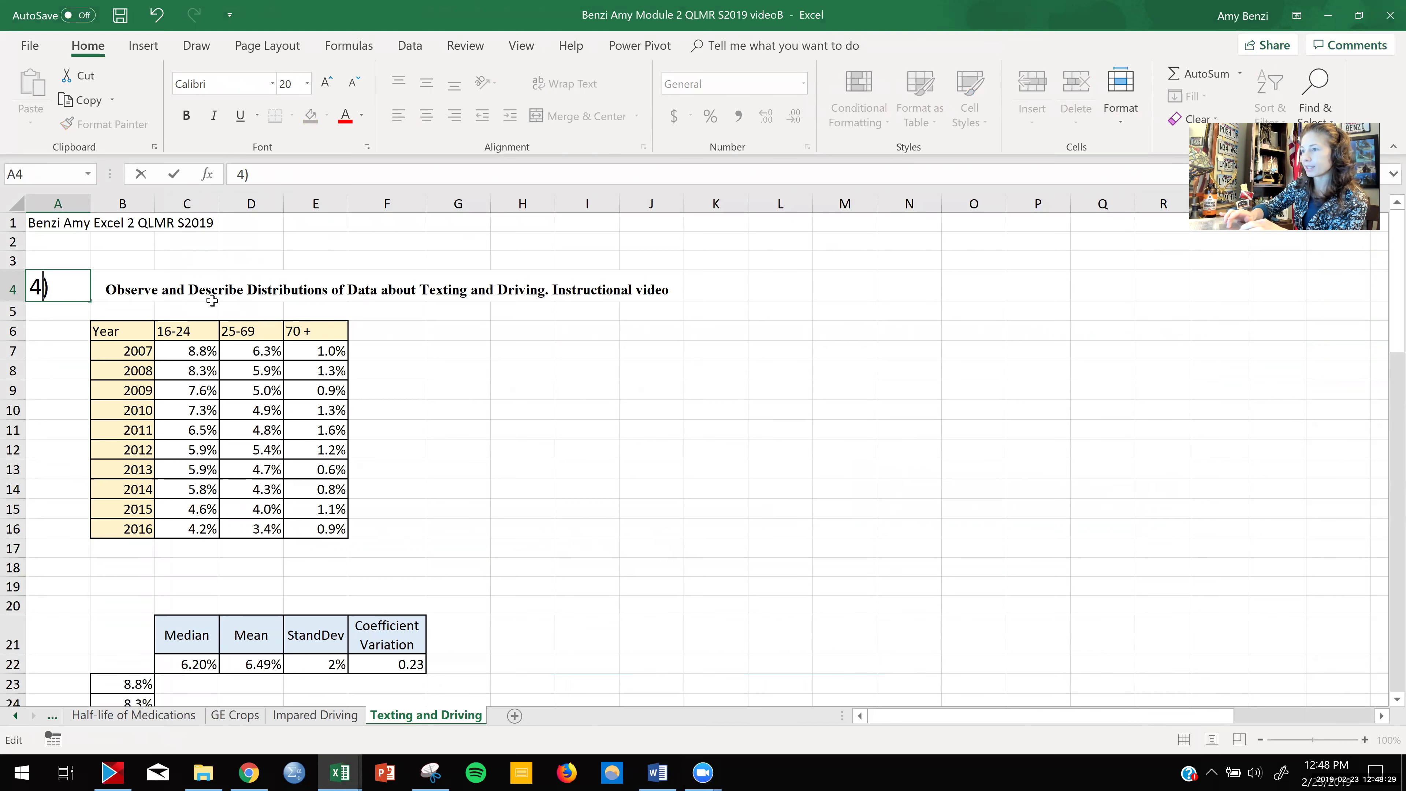
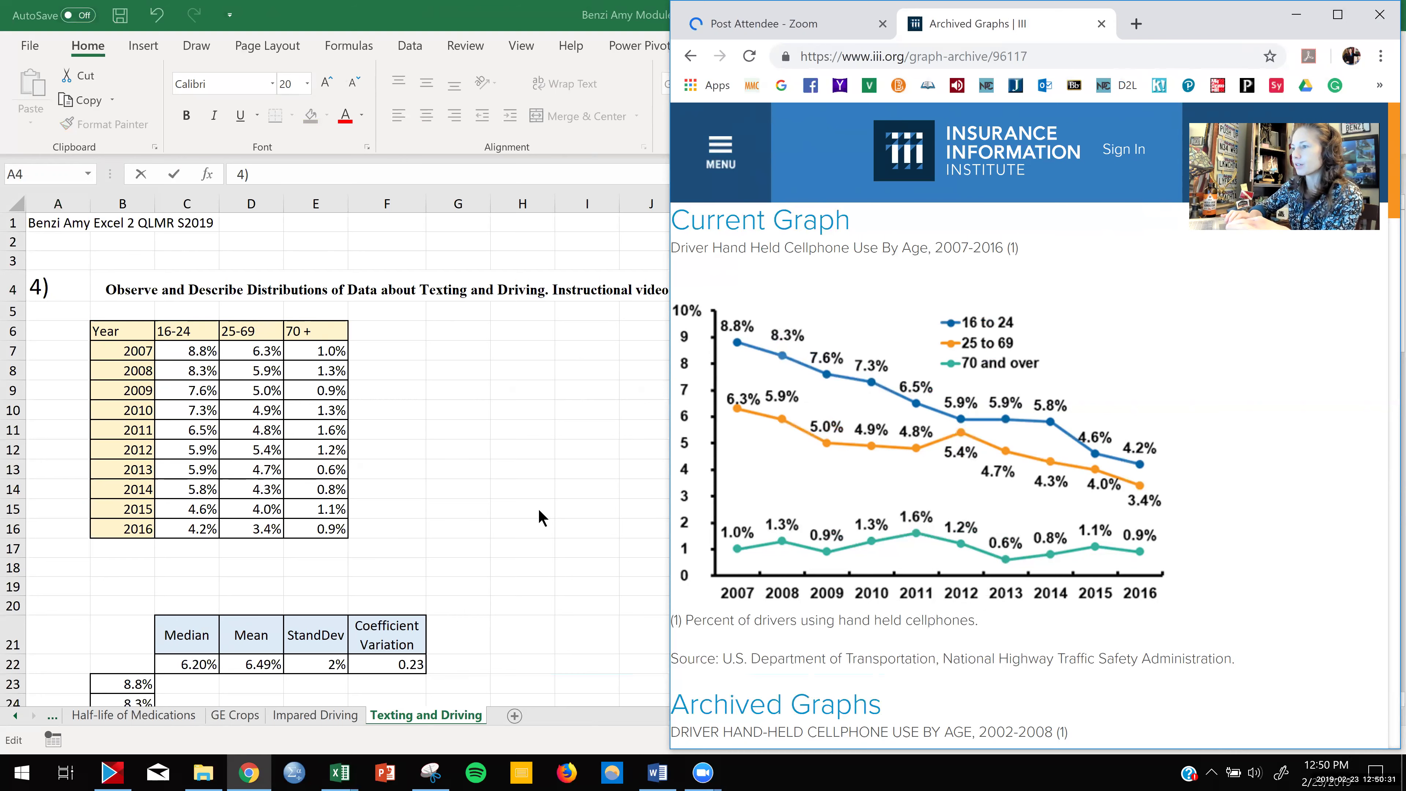
- Return to the Excel sheet and insert a scatter chart with smooth lines and markers from the age-group table B6:E16
{"action": "key", "text": "alt+Tab"}
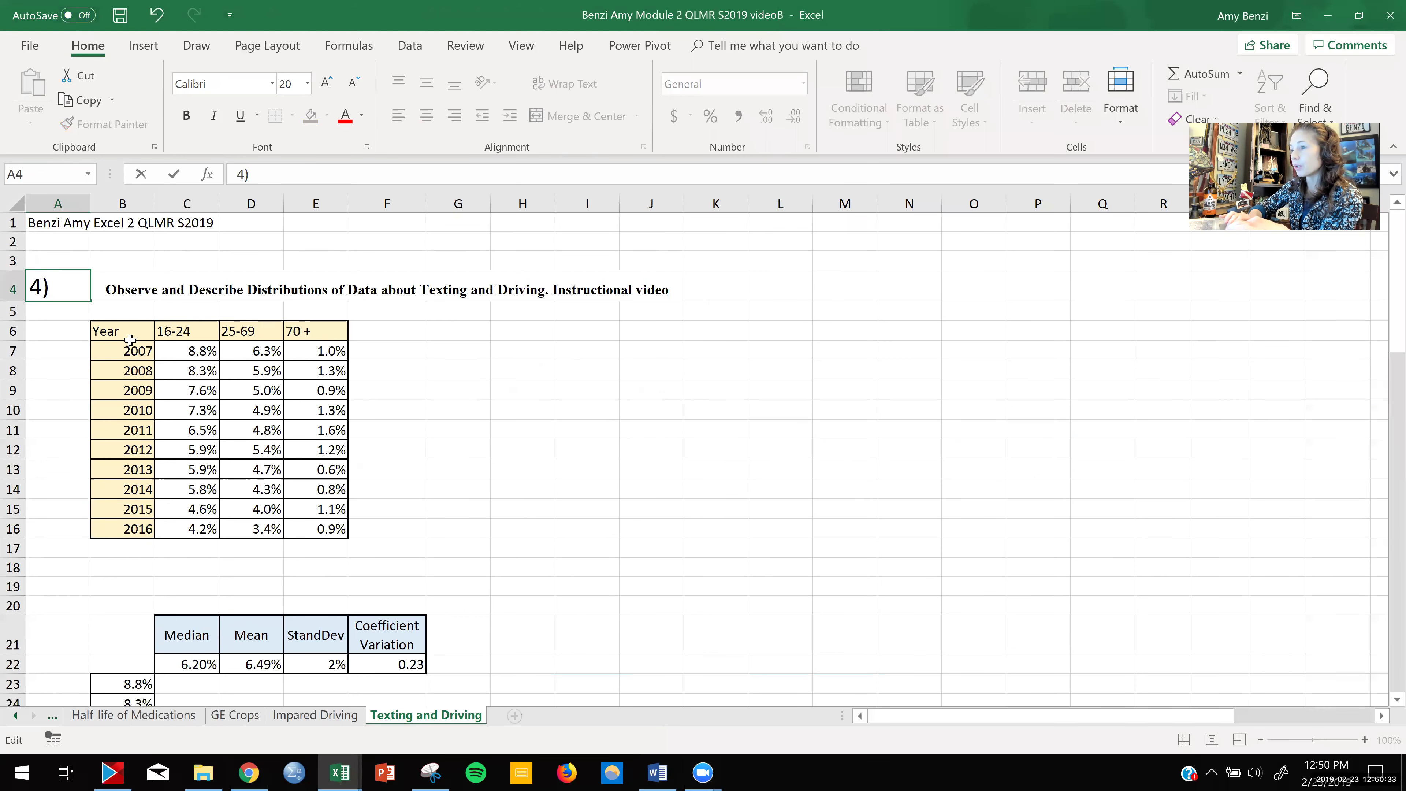
{"action": "left_click_drag", "start_coordinate": [130, 339], "coordinate": [331, 530]}
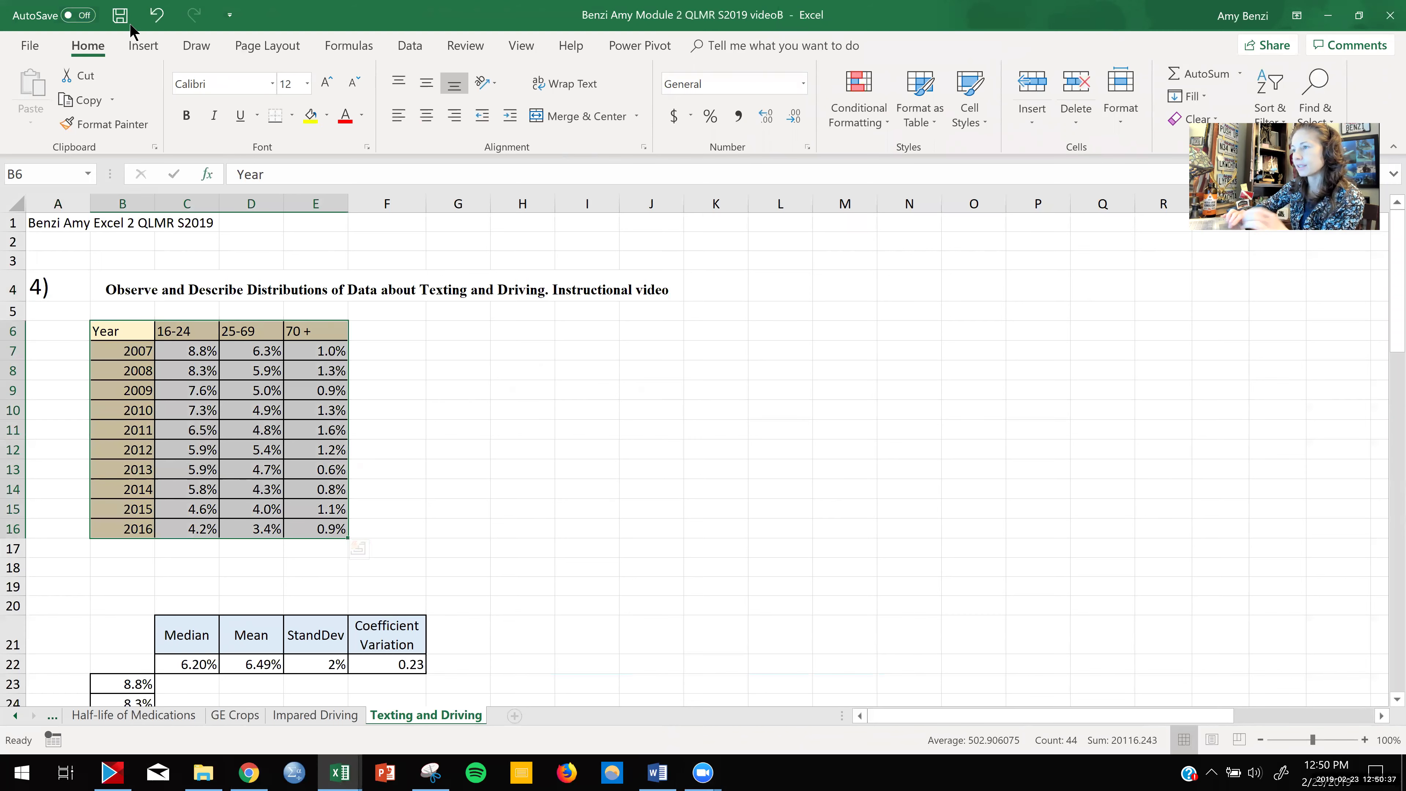
{"action": "left_click", "coordinate": [143, 46]}
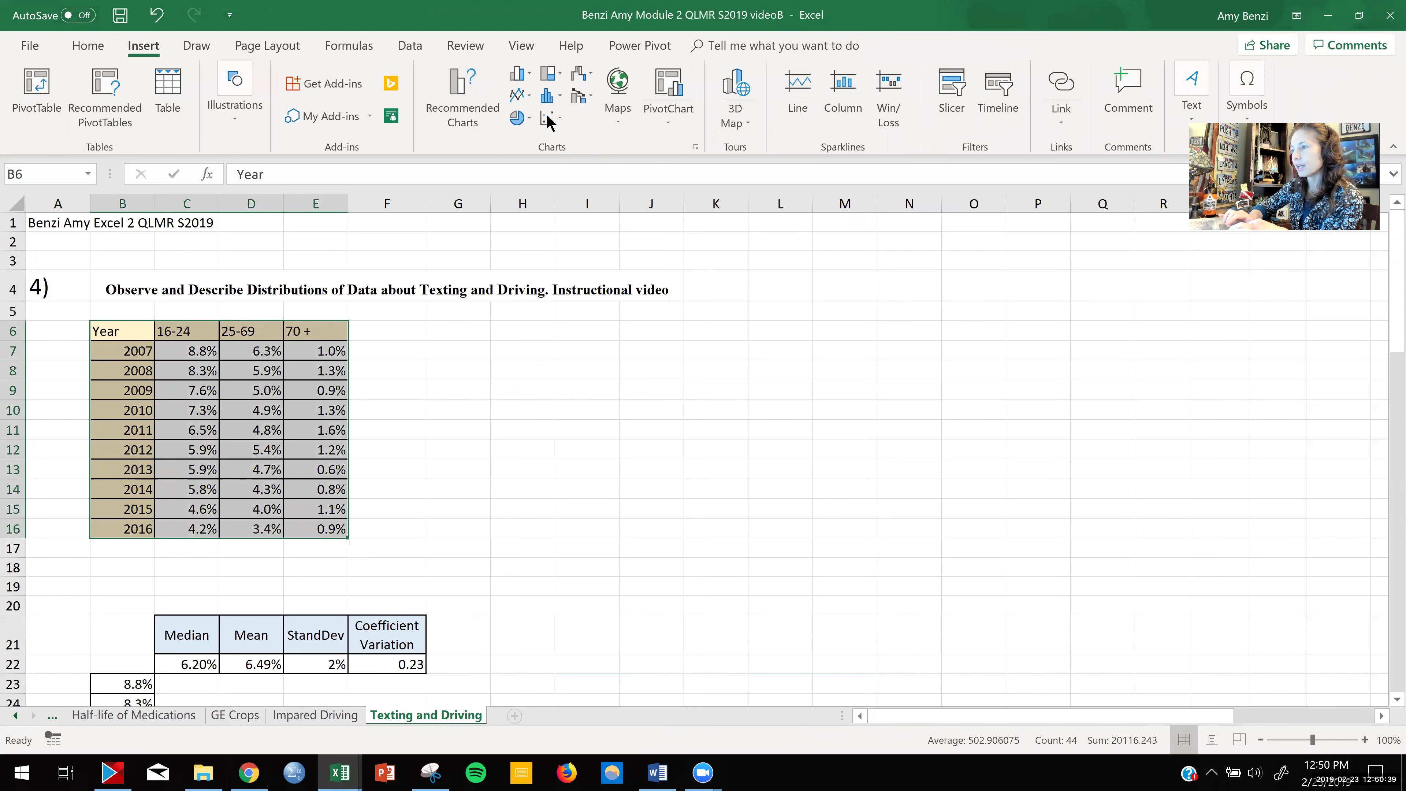
{"action": "left_click", "coordinate": [549, 118]}
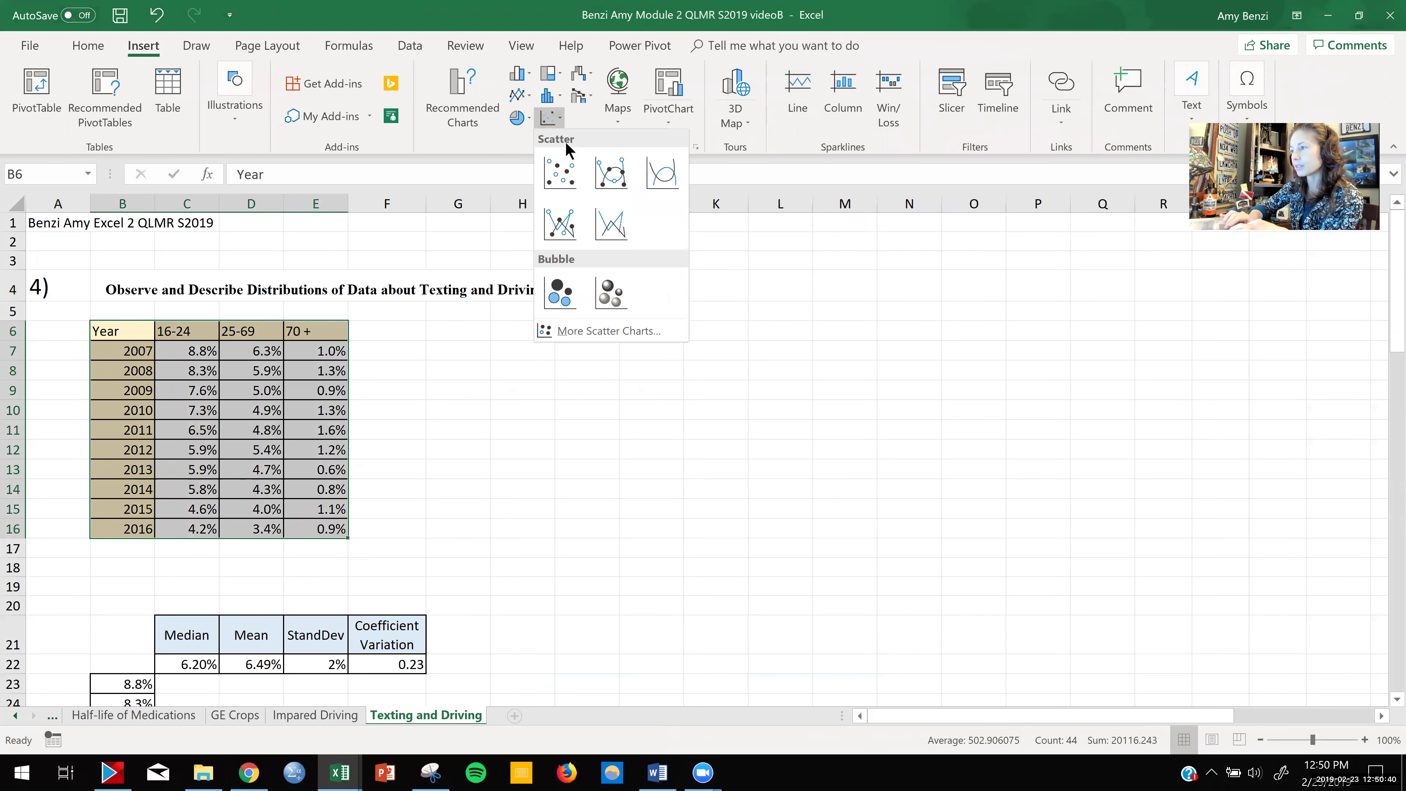
{"action": "left_click", "coordinate": [614, 178]}
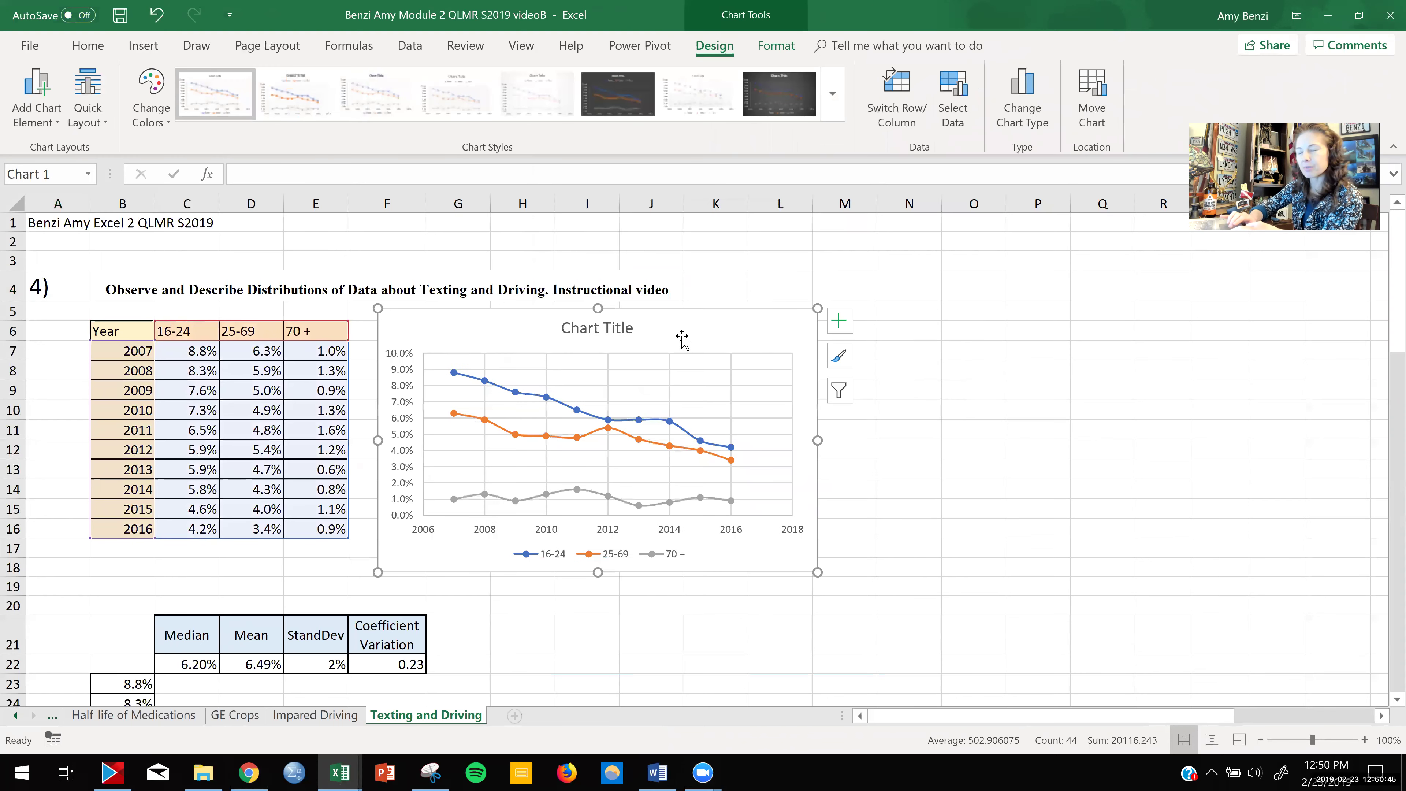
{"action": "left_click", "coordinate": [135, 46]}
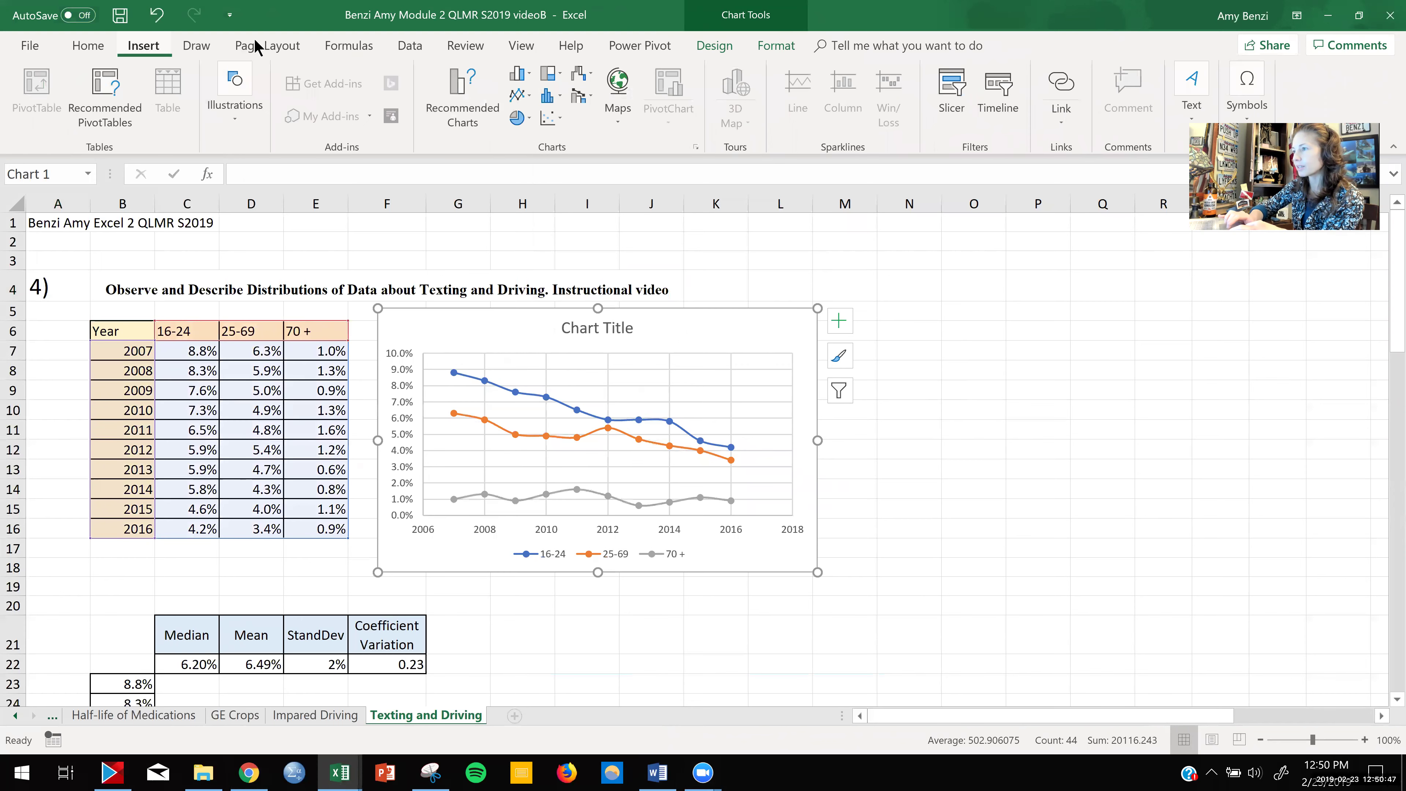
{"action": "left_click", "coordinate": [929, 472]}
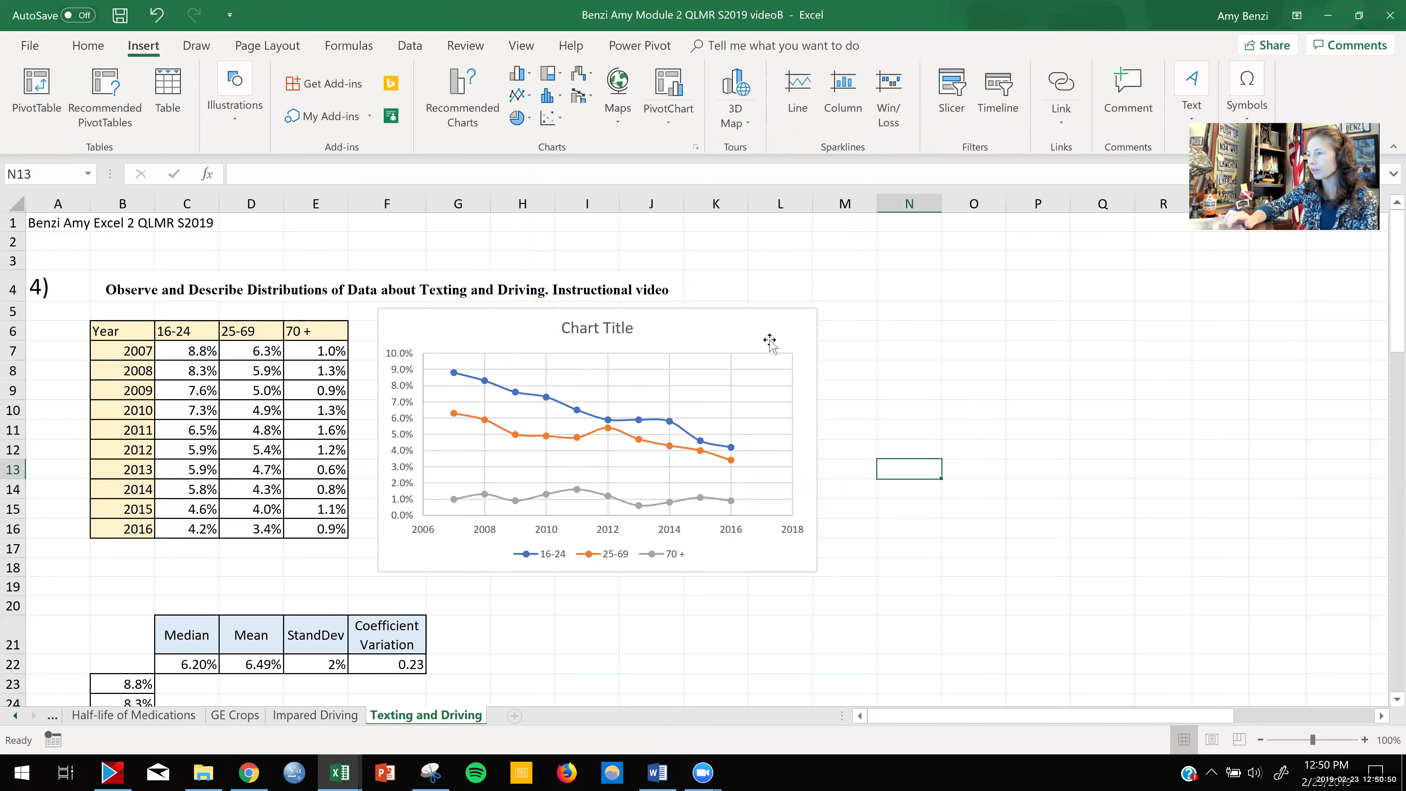
- Add axis titles to the scatter chart and shift the chart slightly away from the data table
{"action": "left_click", "coordinate": [718, 339]}
{"action": "left_click", "coordinate": [841, 332]}
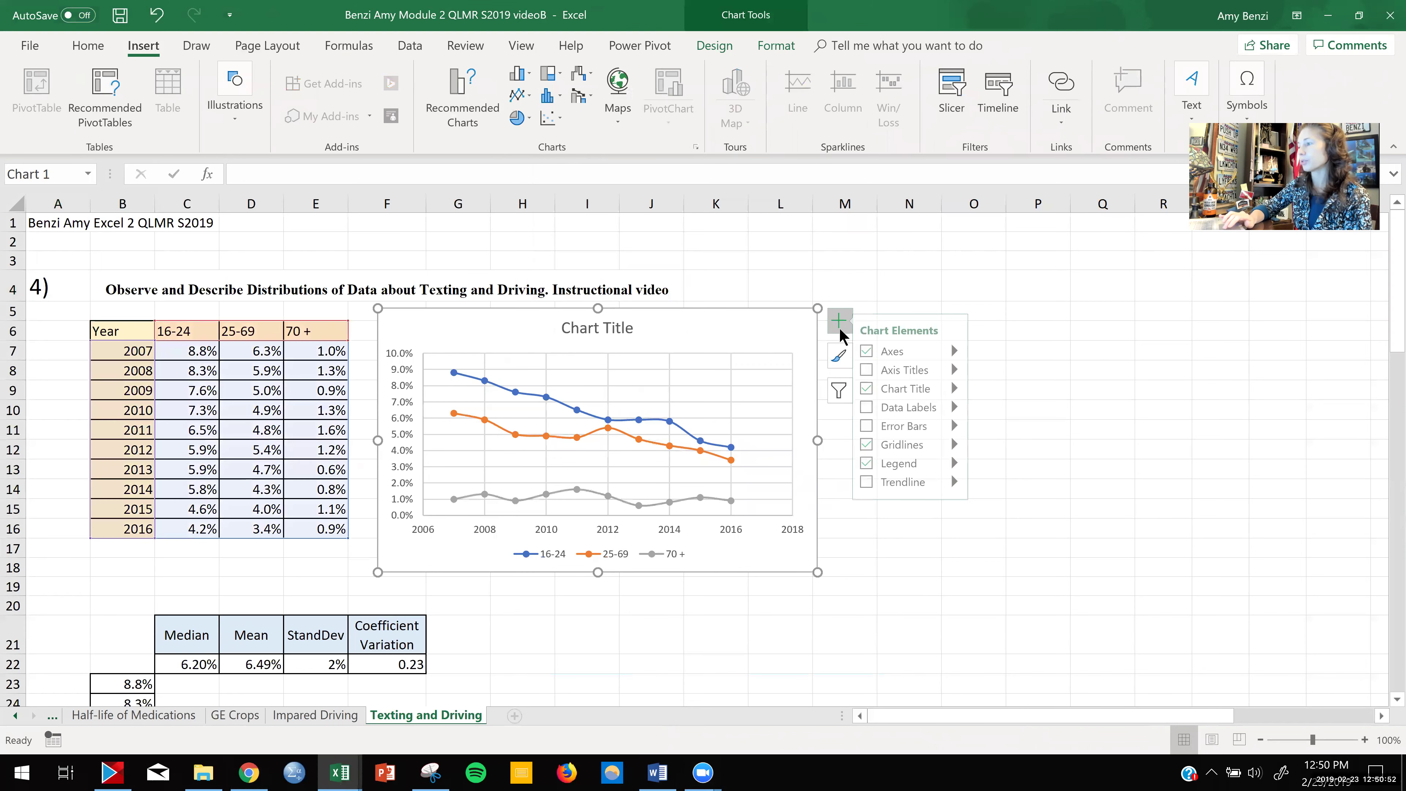
{"action": "left_click", "coordinate": [882, 368]}
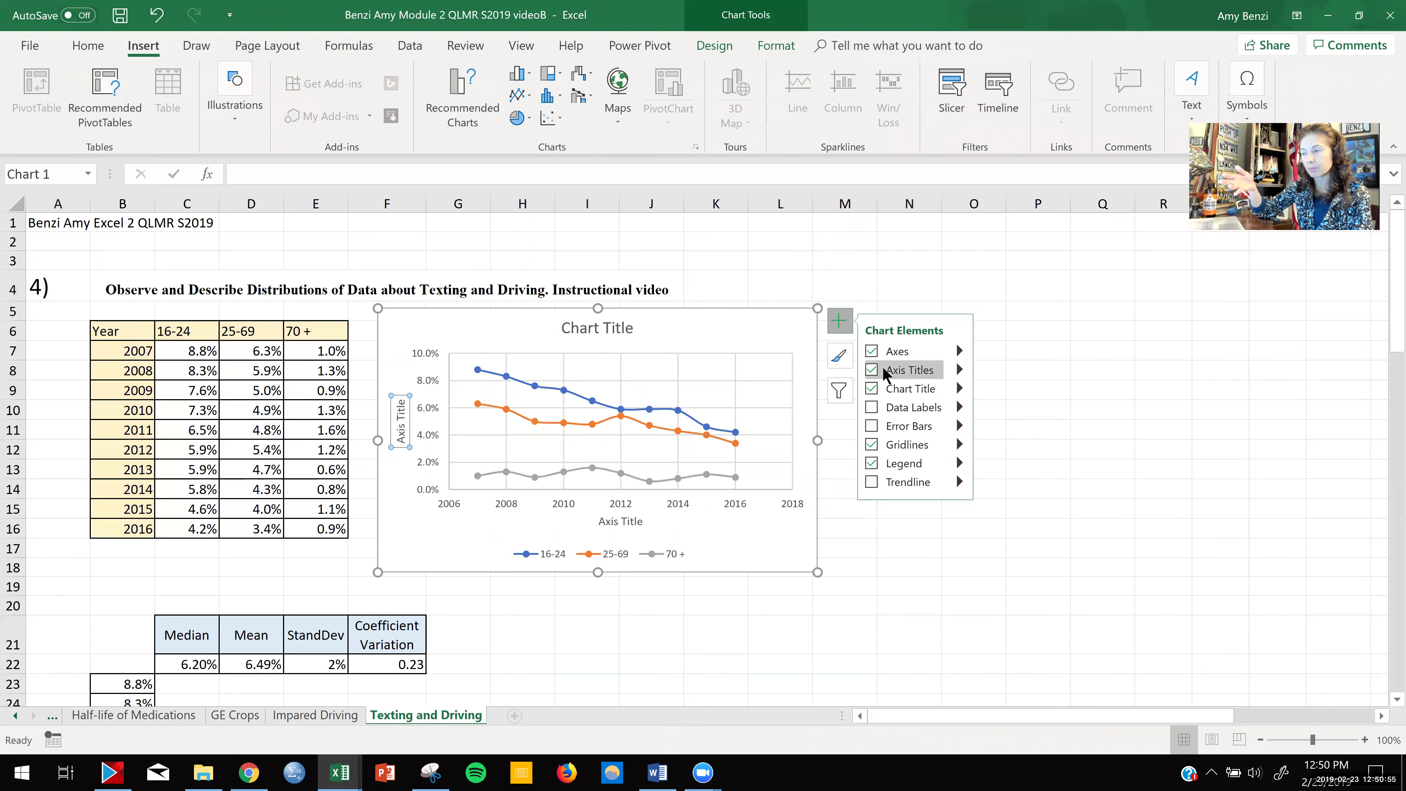
{"action": "key", "text": "Escape"}
{"action": "left_click", "coordinate": [753, 333]}
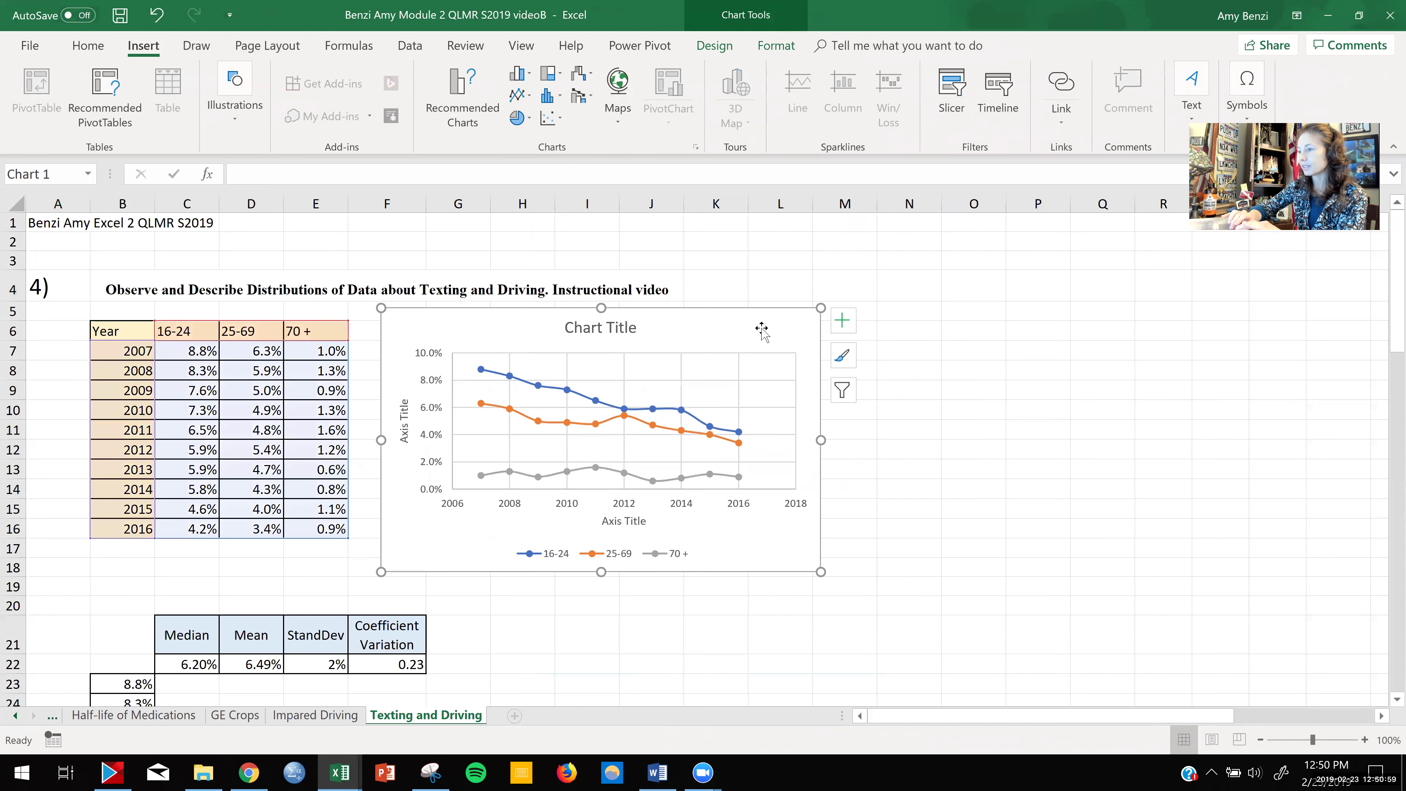
{"action": "left_click_drag", "start_coordinate": [762, 329], "coordinate": [780, 324]}
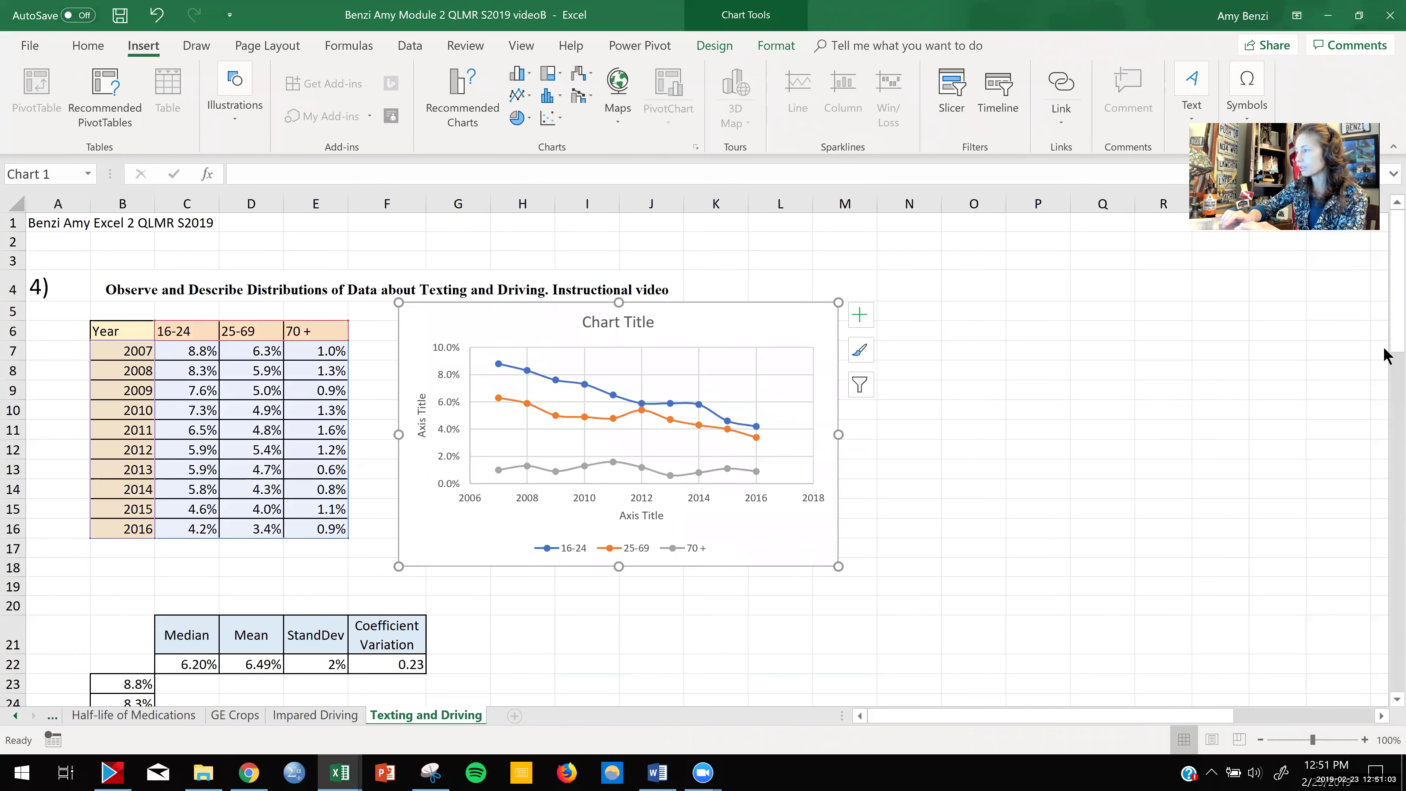
{"action": "left_click_drag", "start_coordinate": [1390, 336], "coordinate": [1384, 365]}
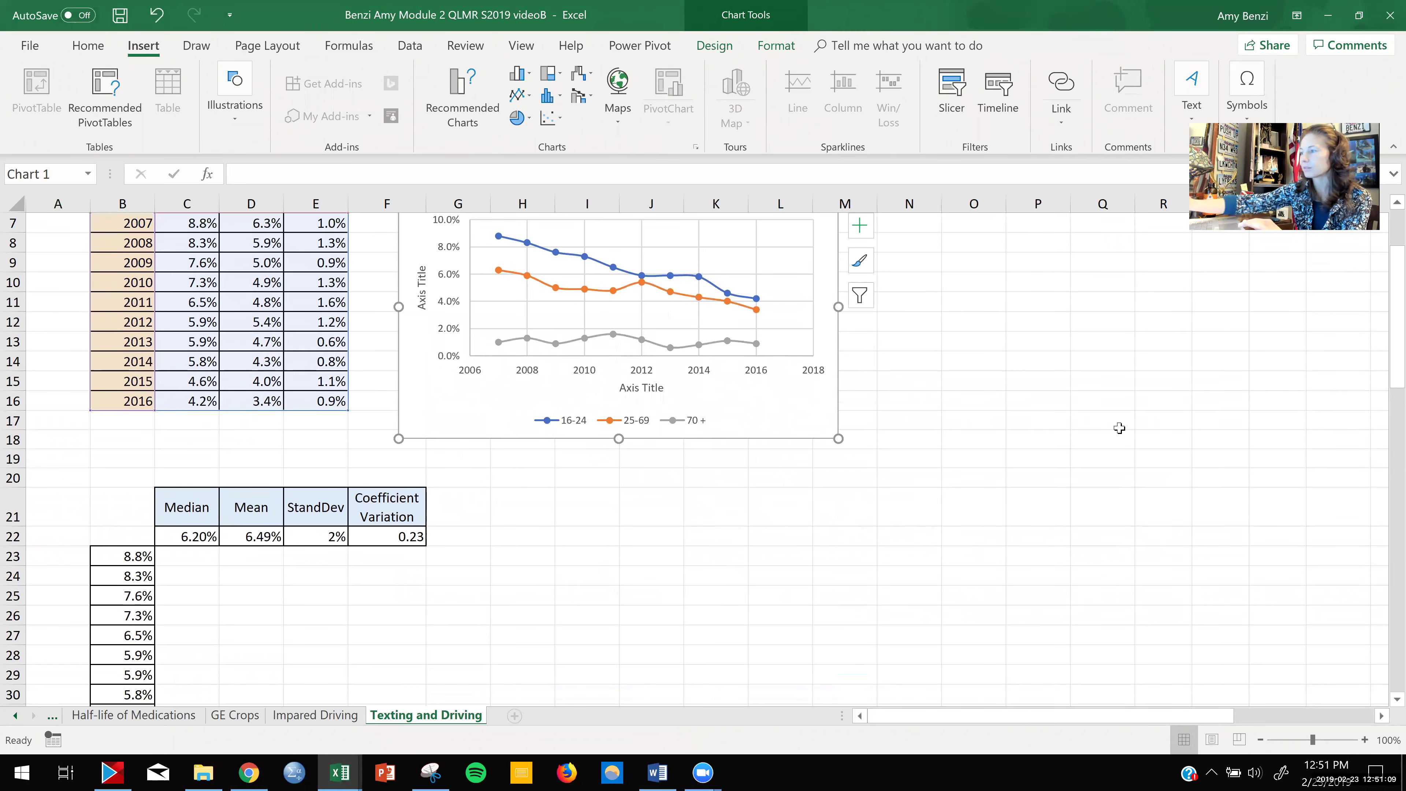
{"action": "left_click", "coordinate": [1068, 465]}
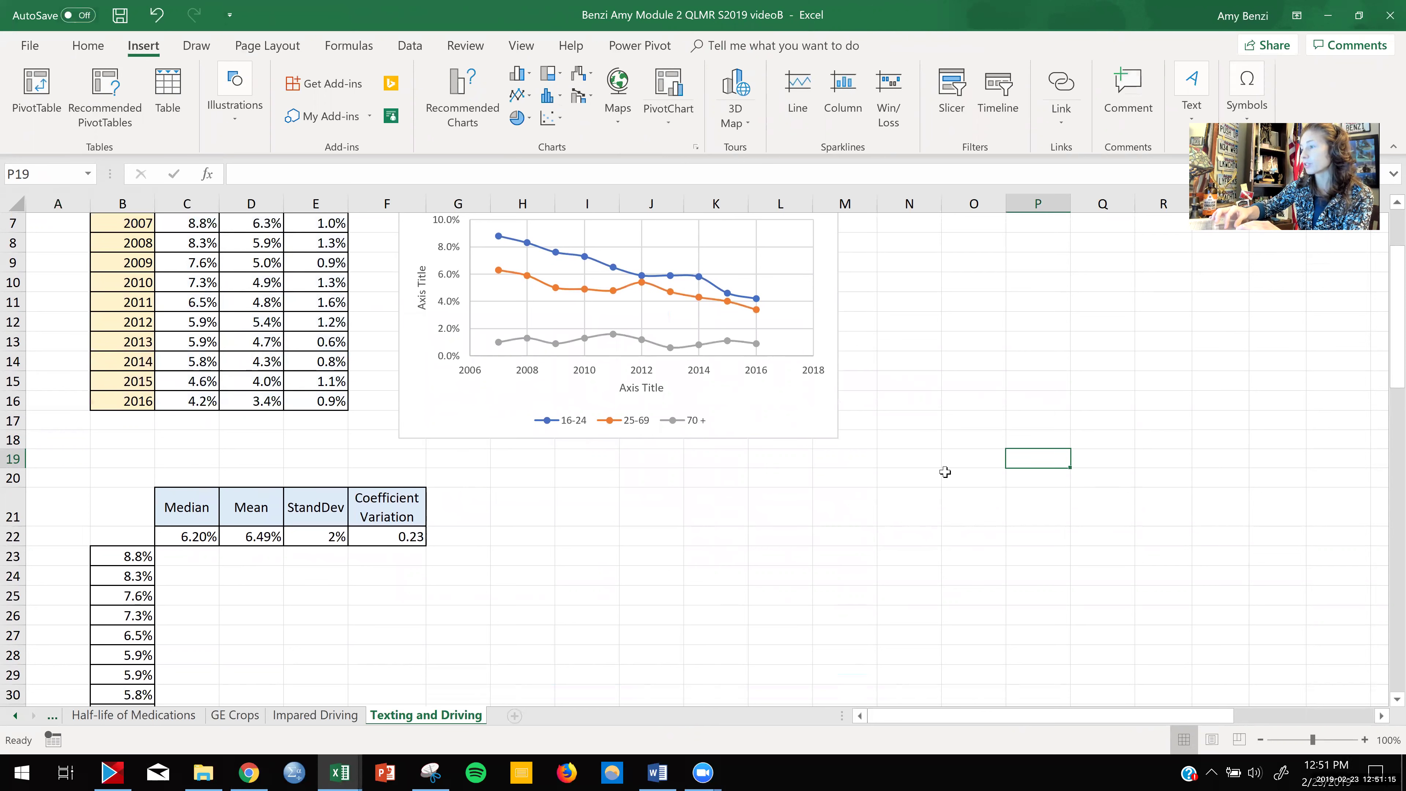
{"action": "left_click", "coordinate": [918, 489]}
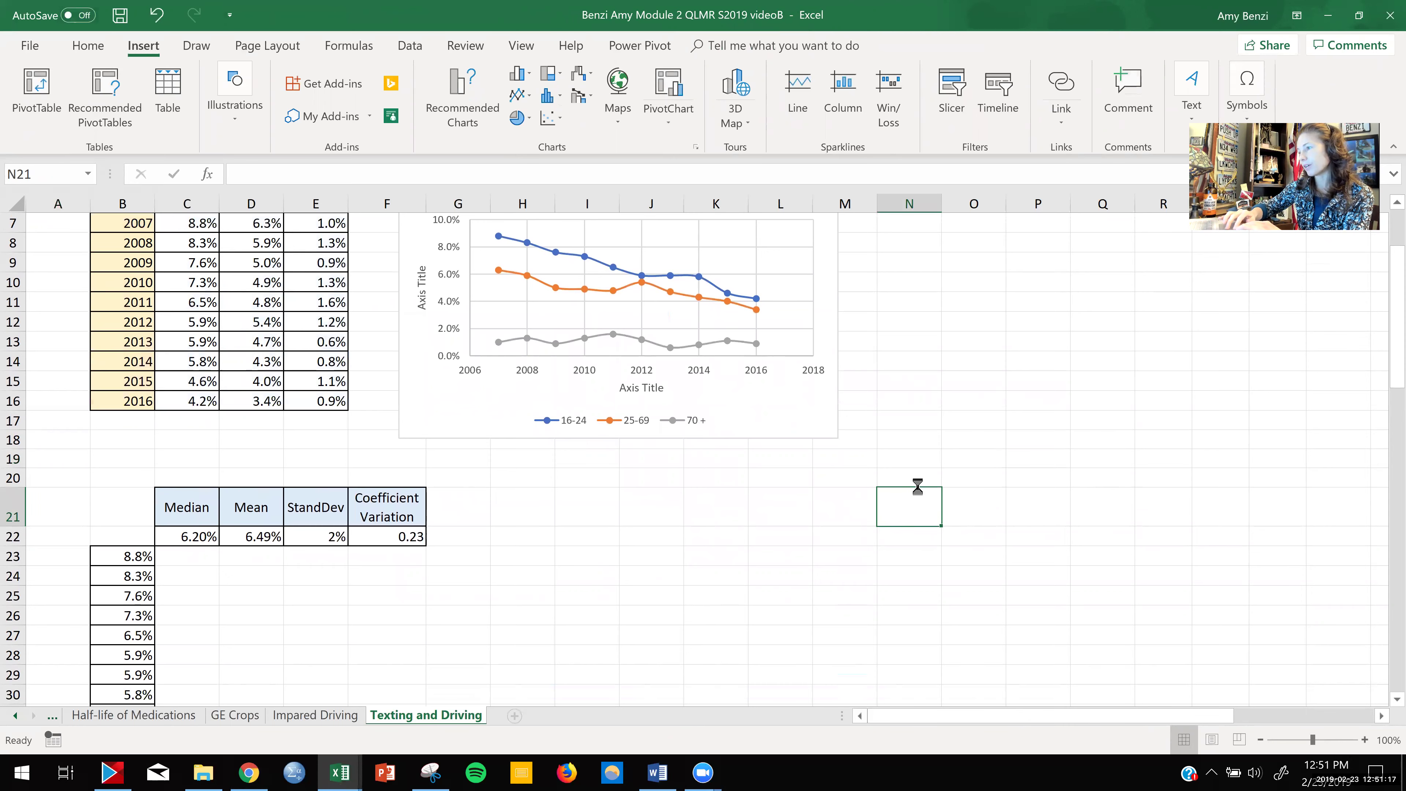
{"action": "scroll", "coordinate": [918, 486], "scroll_direction": "down", "scroll_amount": 2, "text": "ctrl"}
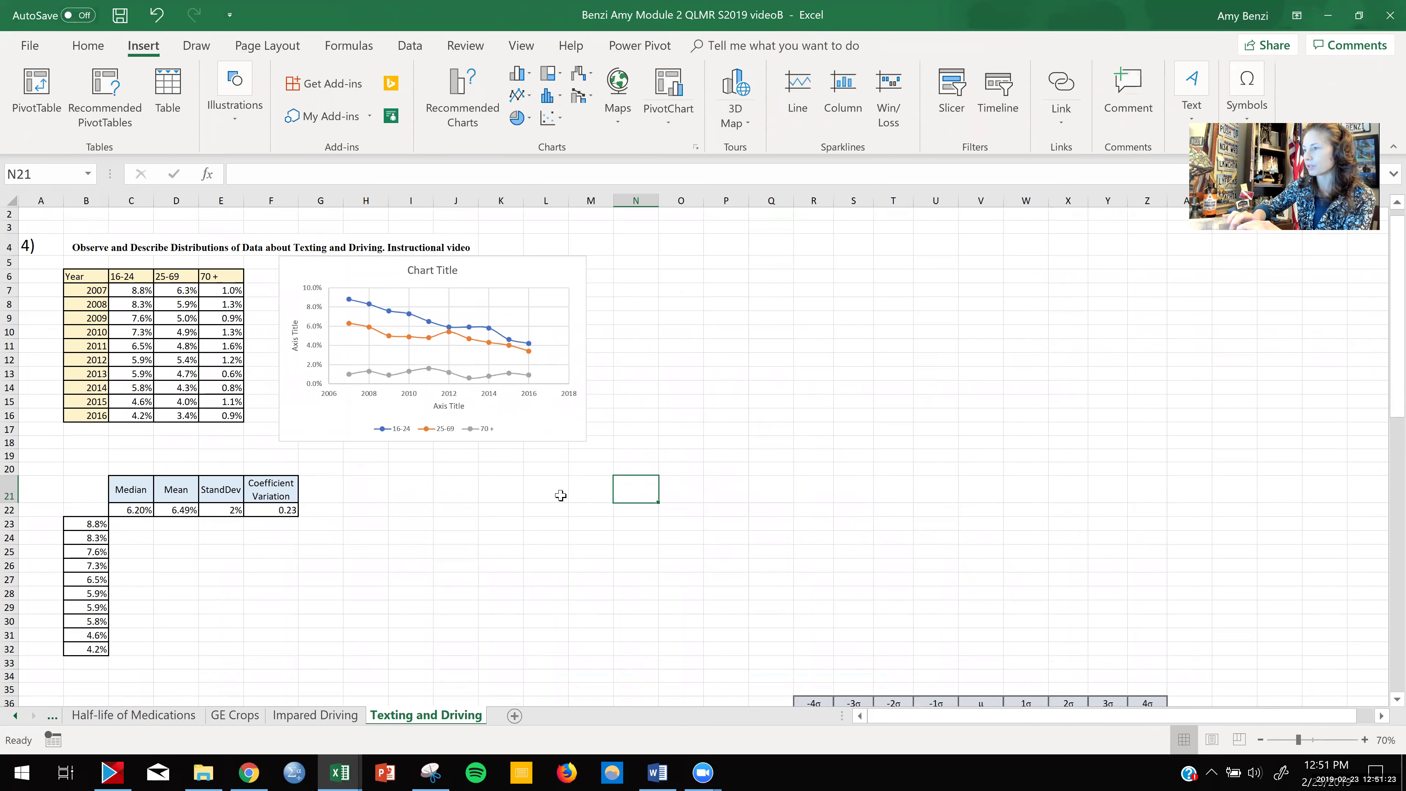
{"action": "left_click", "coordinate": [453, 556]}
{"action": "scroll", "coordinate": [453, 556], "scroll_direction": "up", "scroll_amount": 2}
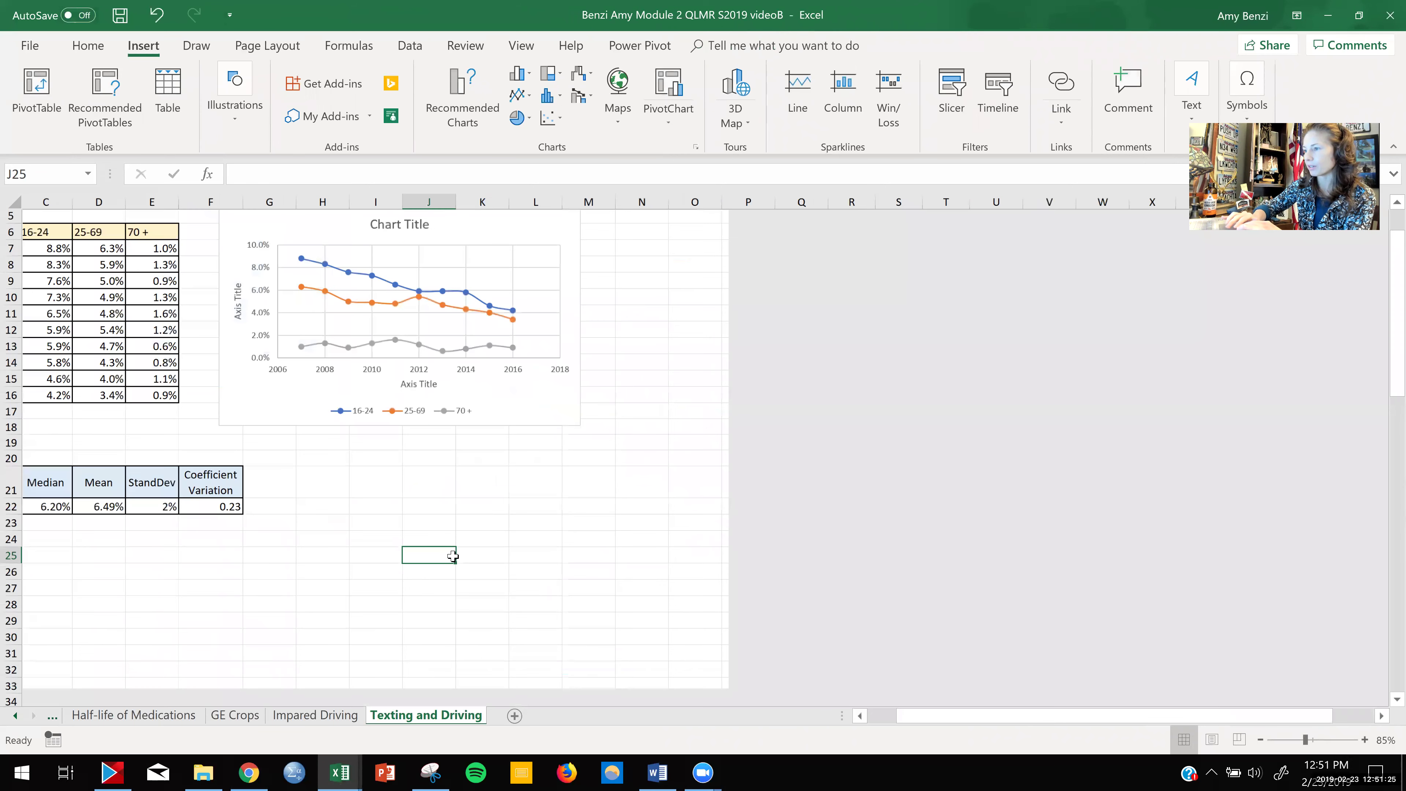
{"action": "scroll", "coordinate": [373, 606], "scroll_direction": "down", "scroll_amount": 2}
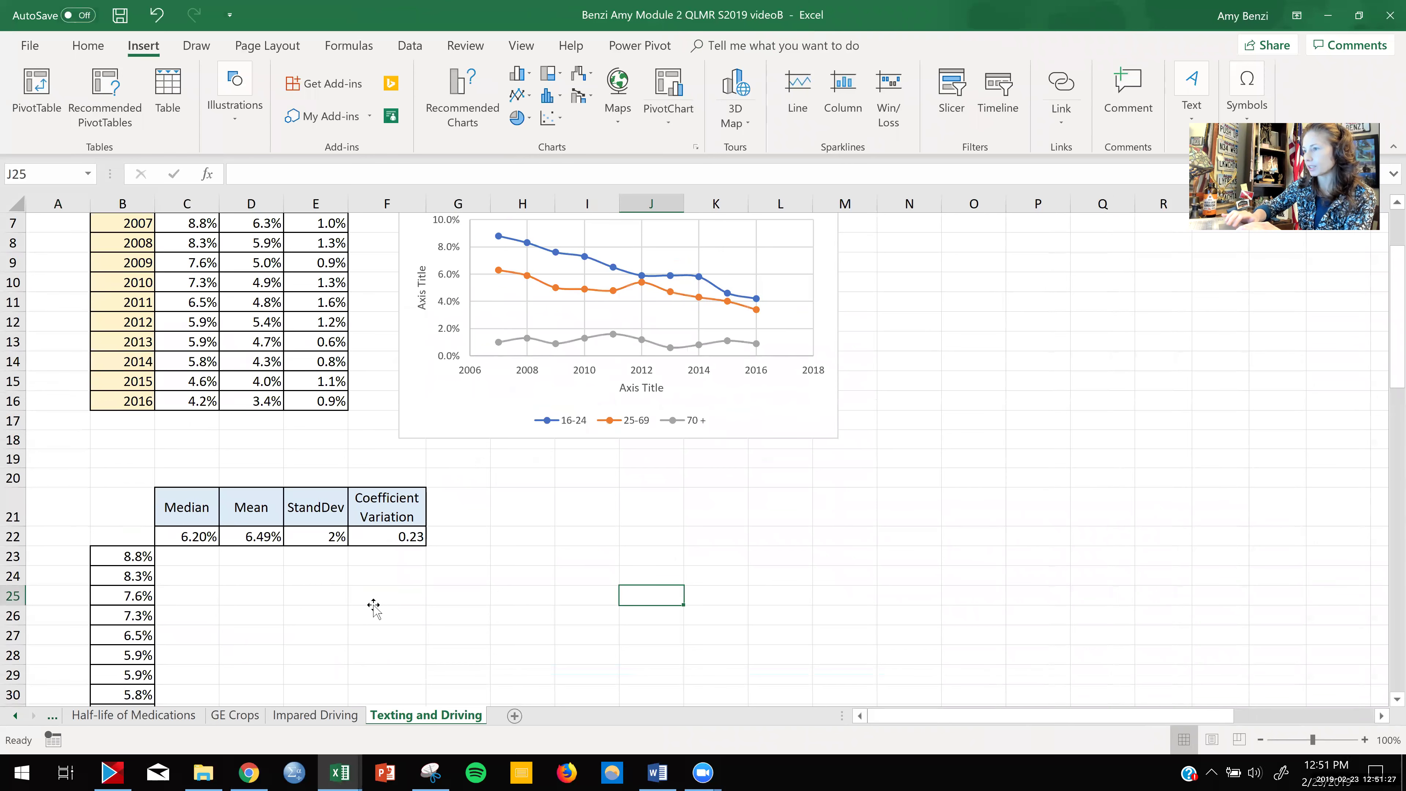
{"action": "scroll", "coordinate": [374, 606], "scroll_direction": "up", "scroll_amount": 2}
{"action": "scroll", "coordinate": [372, 605], "scroll_direction": "up", "scroll_amount": 2}
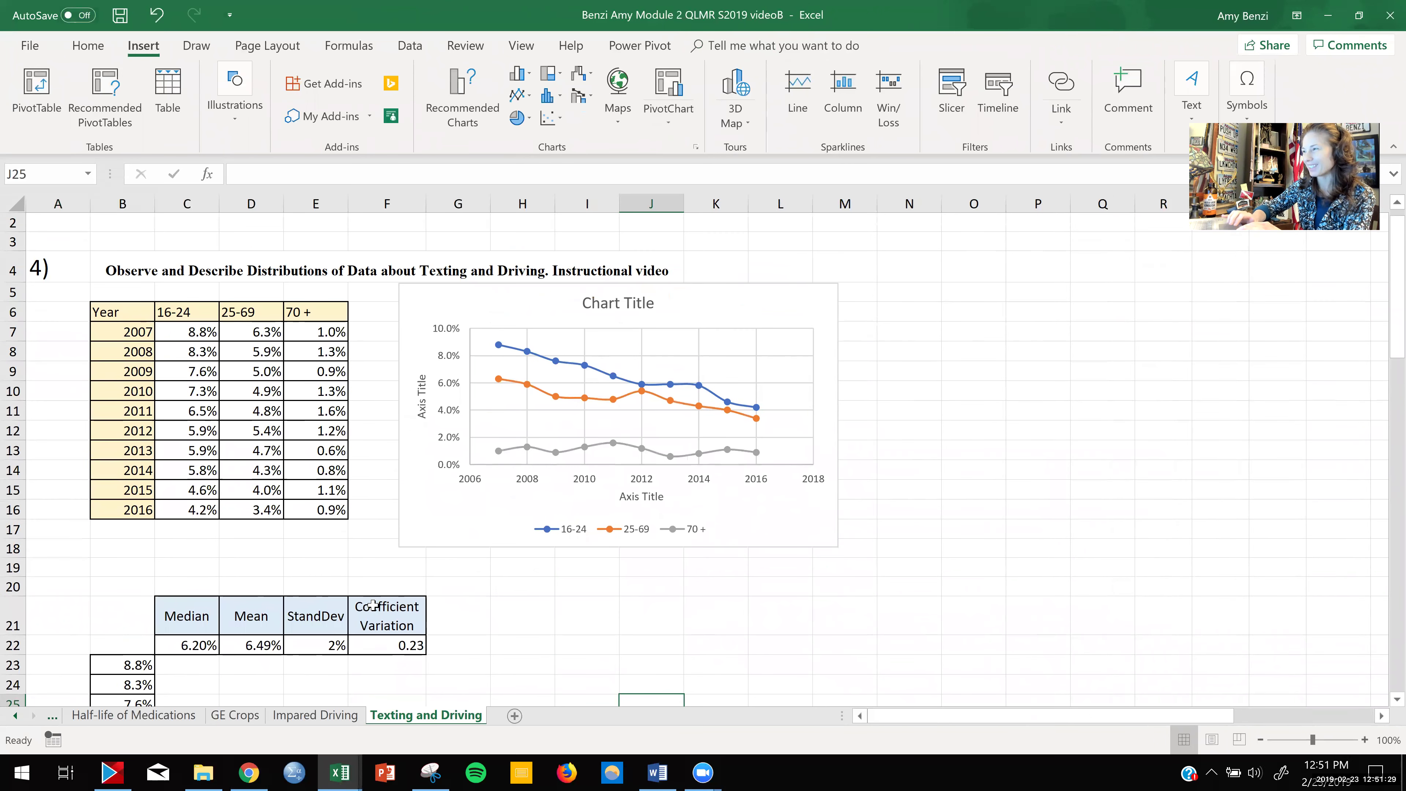
- Copy the 16-24 age-group percentages from C7:C16 into the bordered list B23:B32
{"action": "left_click_drag", "start_coordinate": [199, 334], "coordinate": [199, 505]}
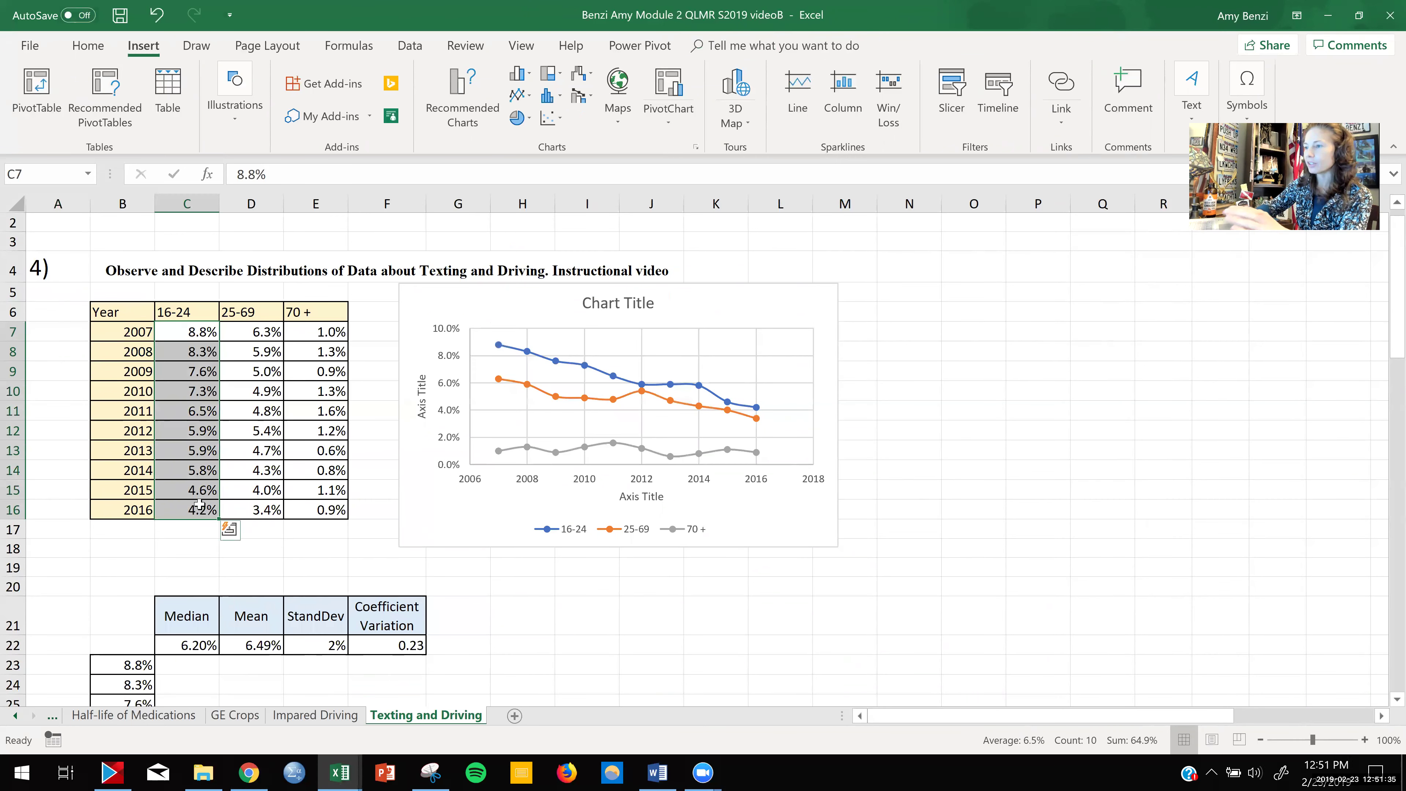
{"action": "key", "text": "ctrl+c"}
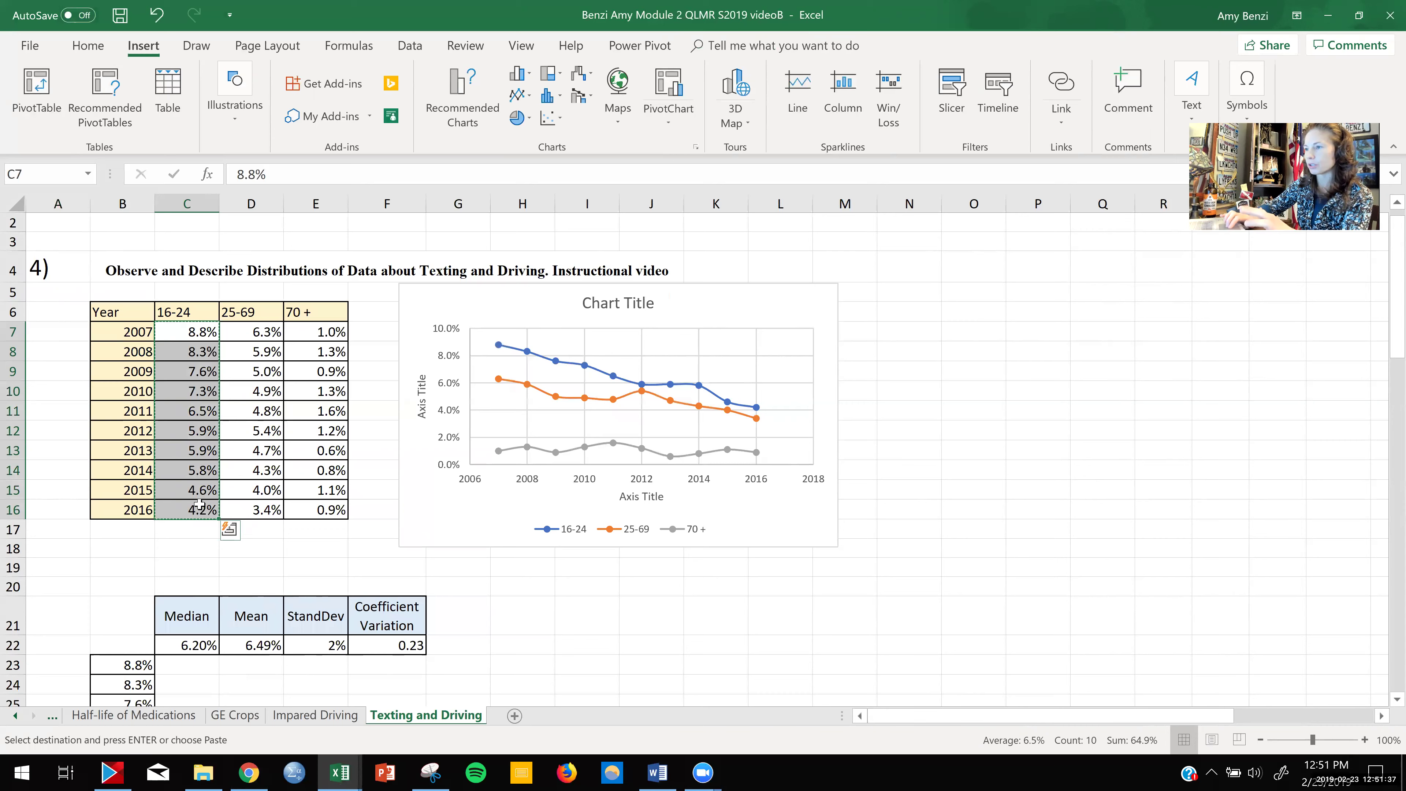
{"action": "scroll", "coordinate": [199, 505], "scroll_direction": "down", "scroll_amount": 2}
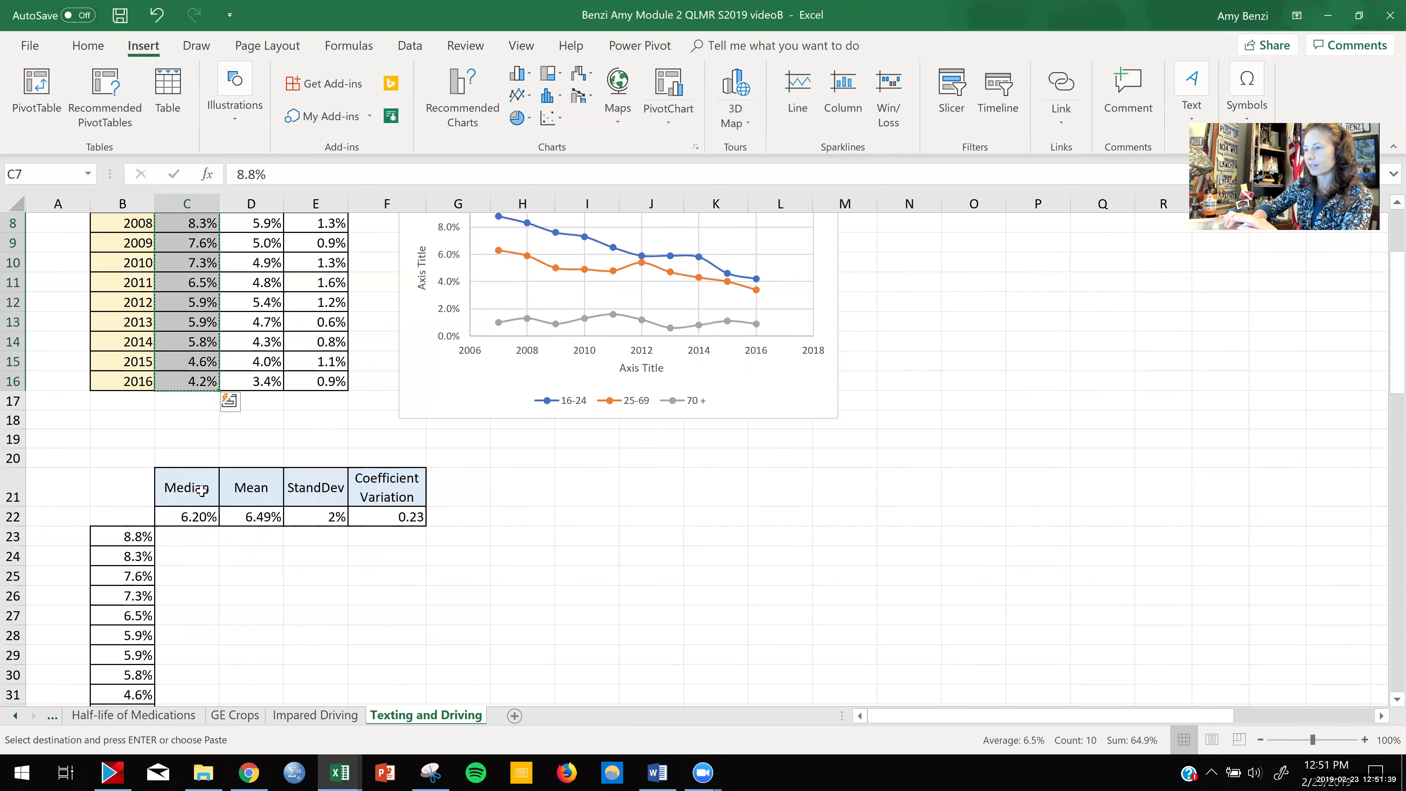
{"action": "scroll", "coordinate": [201, 490], "scroll_direction": "down", "scroll_amount": 2}
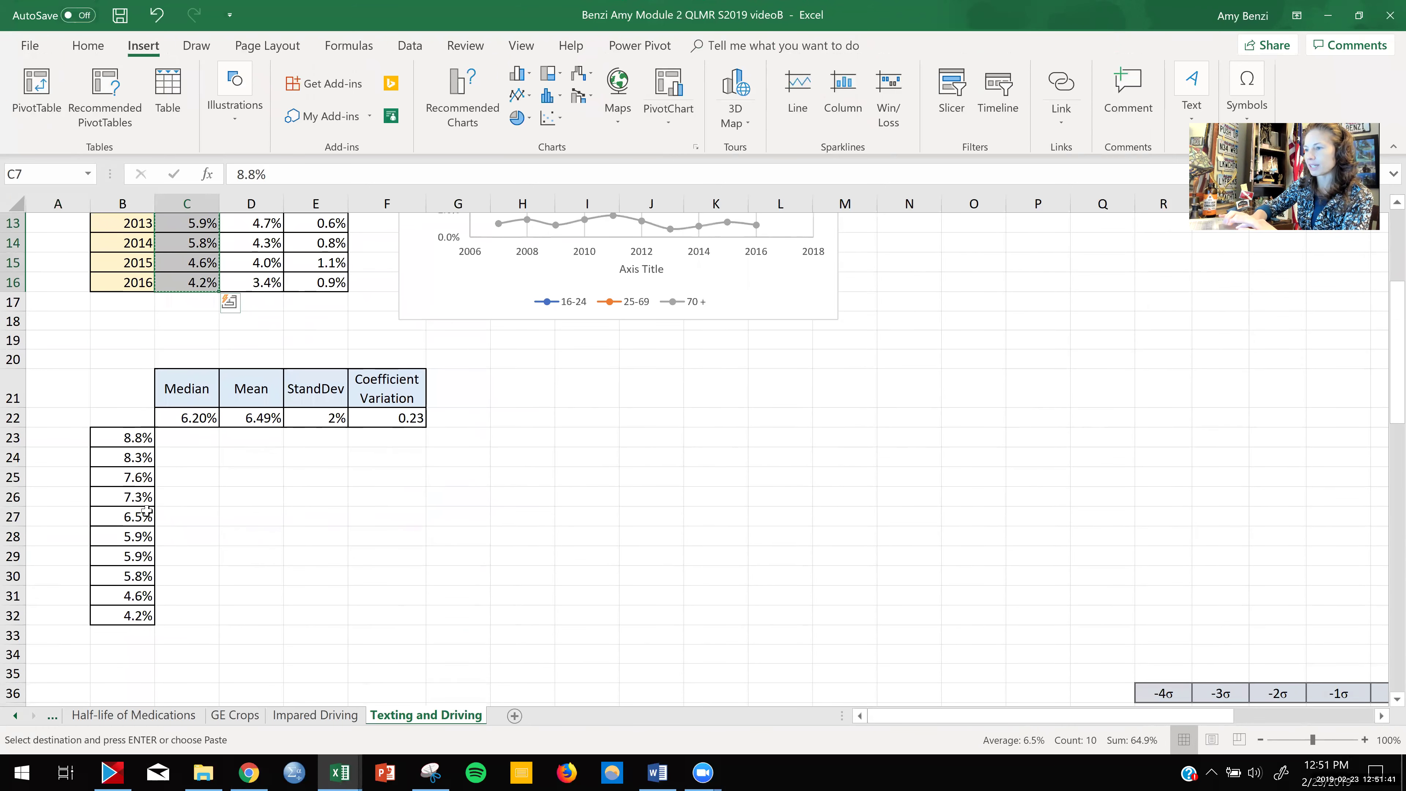
{"action": "left_click_drag", "start_coordinate": [137, 440], "coordinate": [136, 615]}
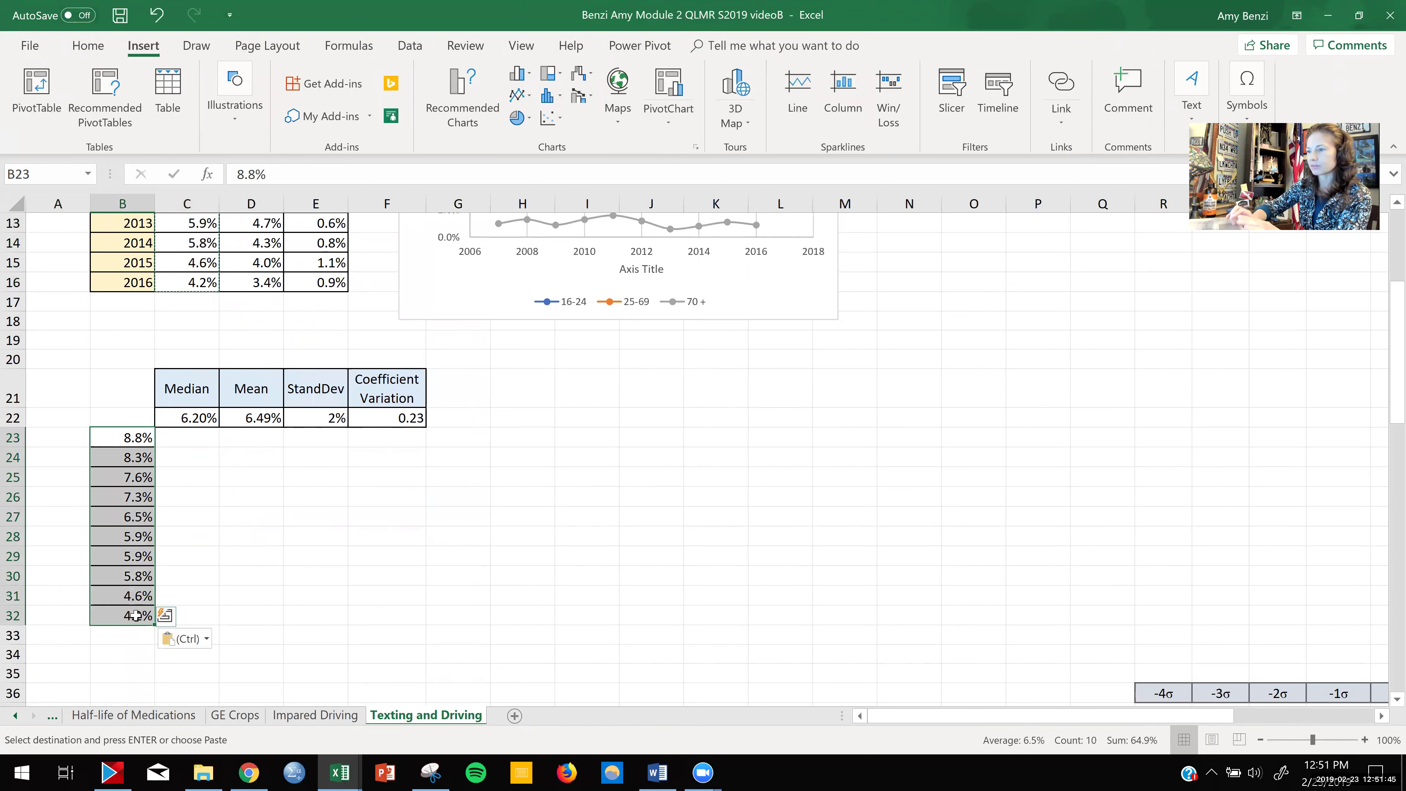
- Clear the contents of the data list B23:B32 and of the statistics cells C22:F22
{"action": "right_click", "coordinate": [137, 615]}
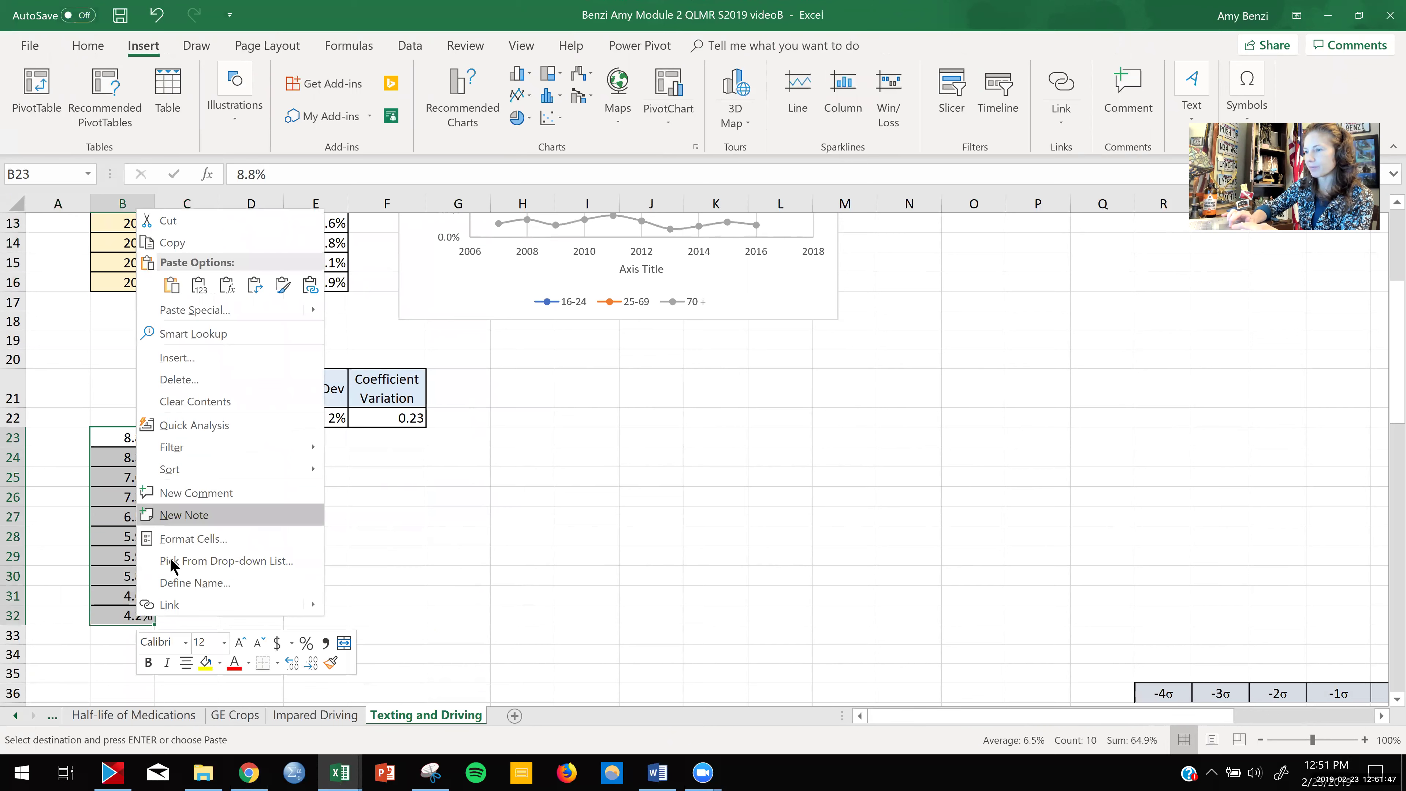
{"action": "left_click", "coordinate": [178, 408]}
{"action": "left_click_drag", "start_coordinate": [195, 421], "coordinate": [363, 419]}
{"action": "right_click", "coordinate": [362, 420]}
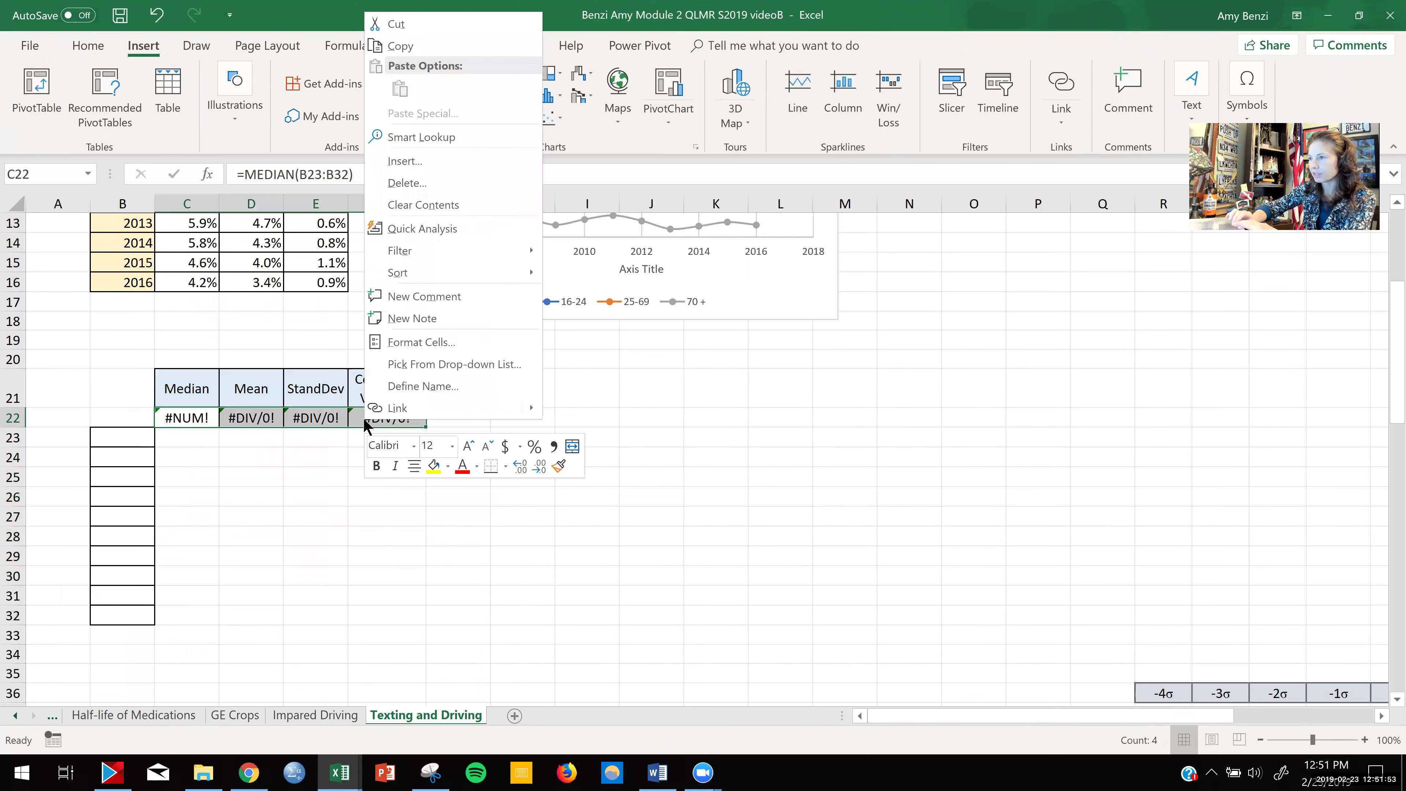
{"action": "left_click", "coordinate": [424, 205]}
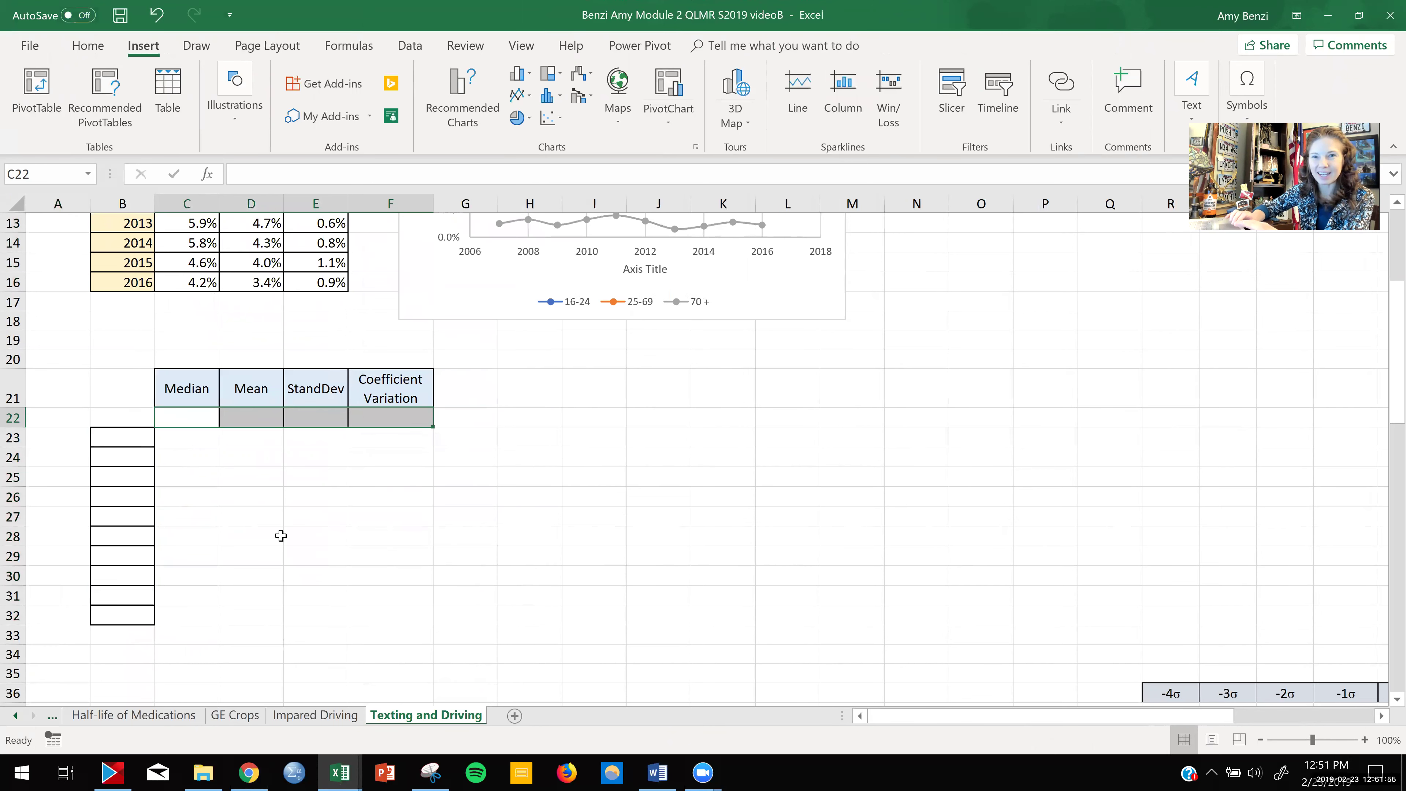
{"action": "left_click", "coordinate": [302, 557]}
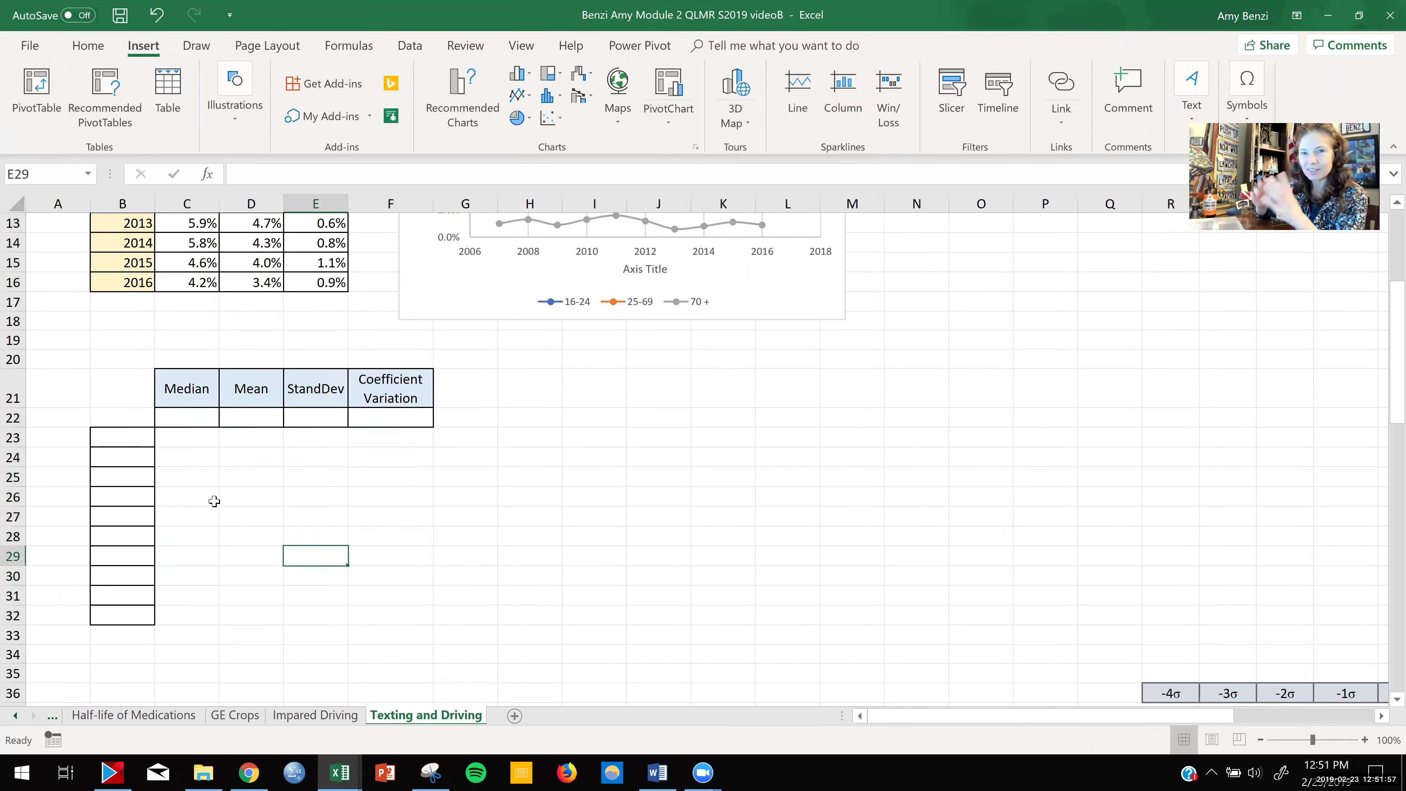
- Copy the 16-24 percentages from C7:C16 and paste them into the empty list B23:B32
{"action": "left_click_drag", "start_coordinate": [138, 437], "coordinate": [135, 620]}
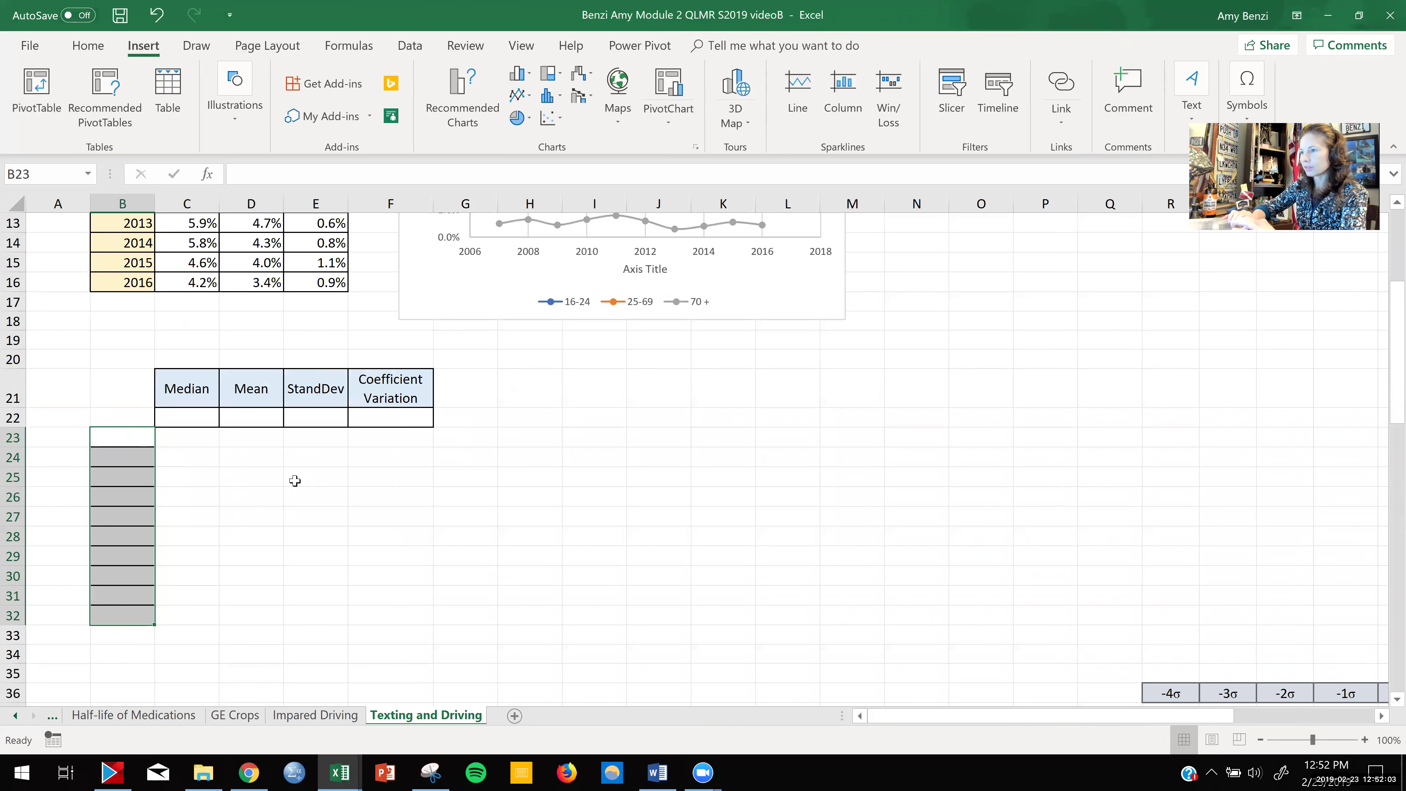
{"action": "scroll", "coordinate": [295, 491], "scroll_direction": "up", "scroll_amount": 2}
{"action": "scroll", "coordinate": [295, 491], "scroll_direction": "up", "scroll_amount": 1}
{"action": "left_click_drag", "start_coordinate": [198, 243], "coordinate": [197, 416]}
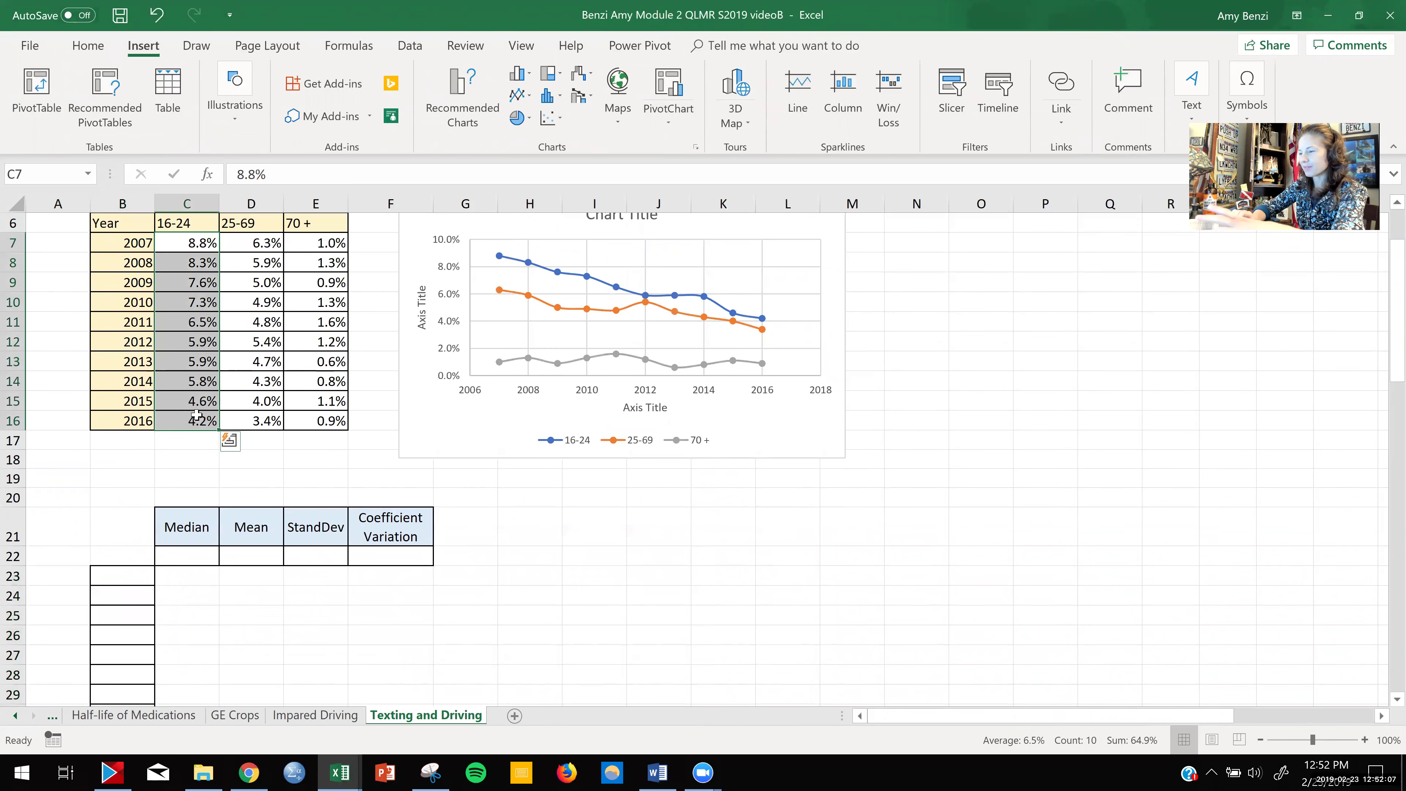
{"action": "key", "text": "ctrl+c"}
{"action": "scroll", "coordinate": [135, 573], "scroll_direction": "down", "scroll_amount": 1}
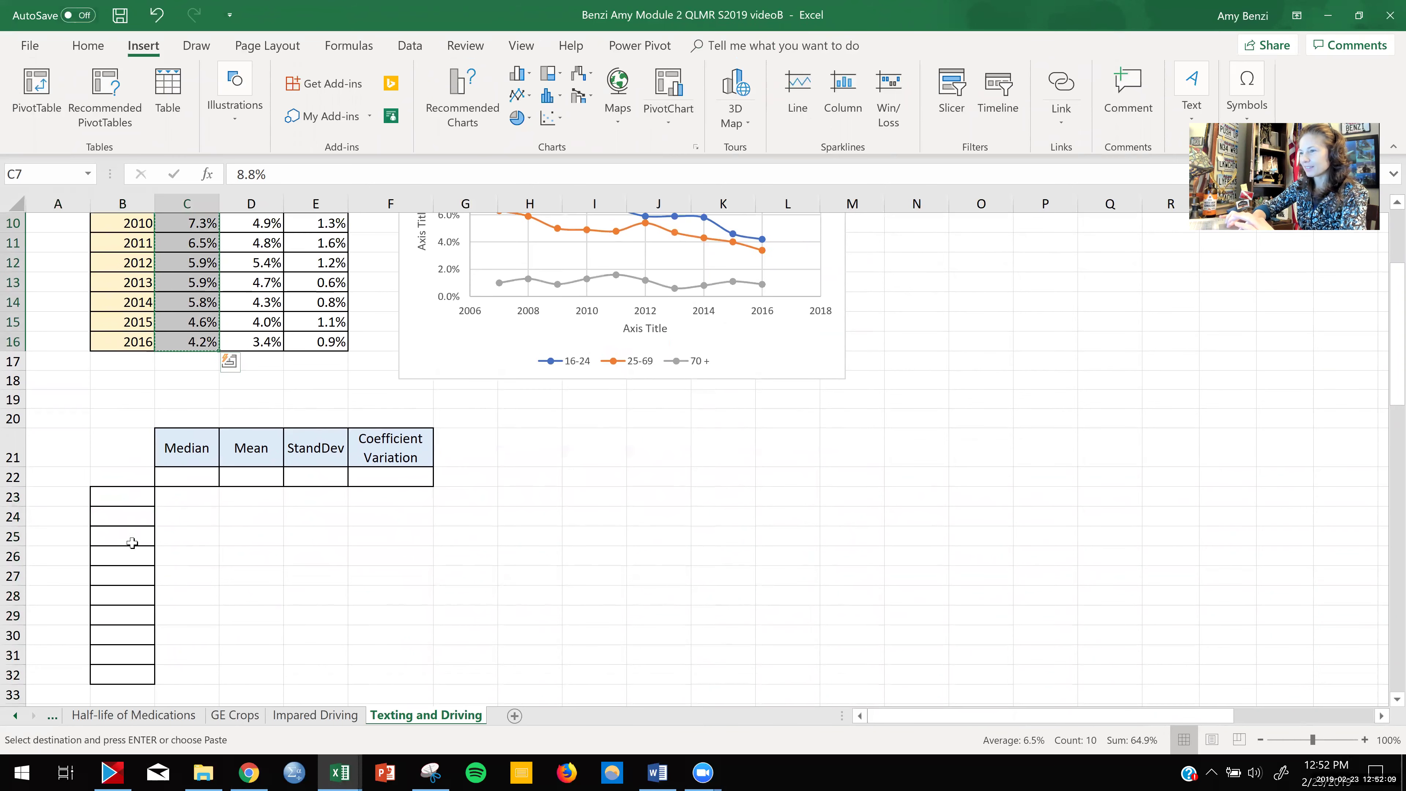
{"action": "left_click_drag", "start_coordinate": [132, 496], "coordinate": [133, 669]}
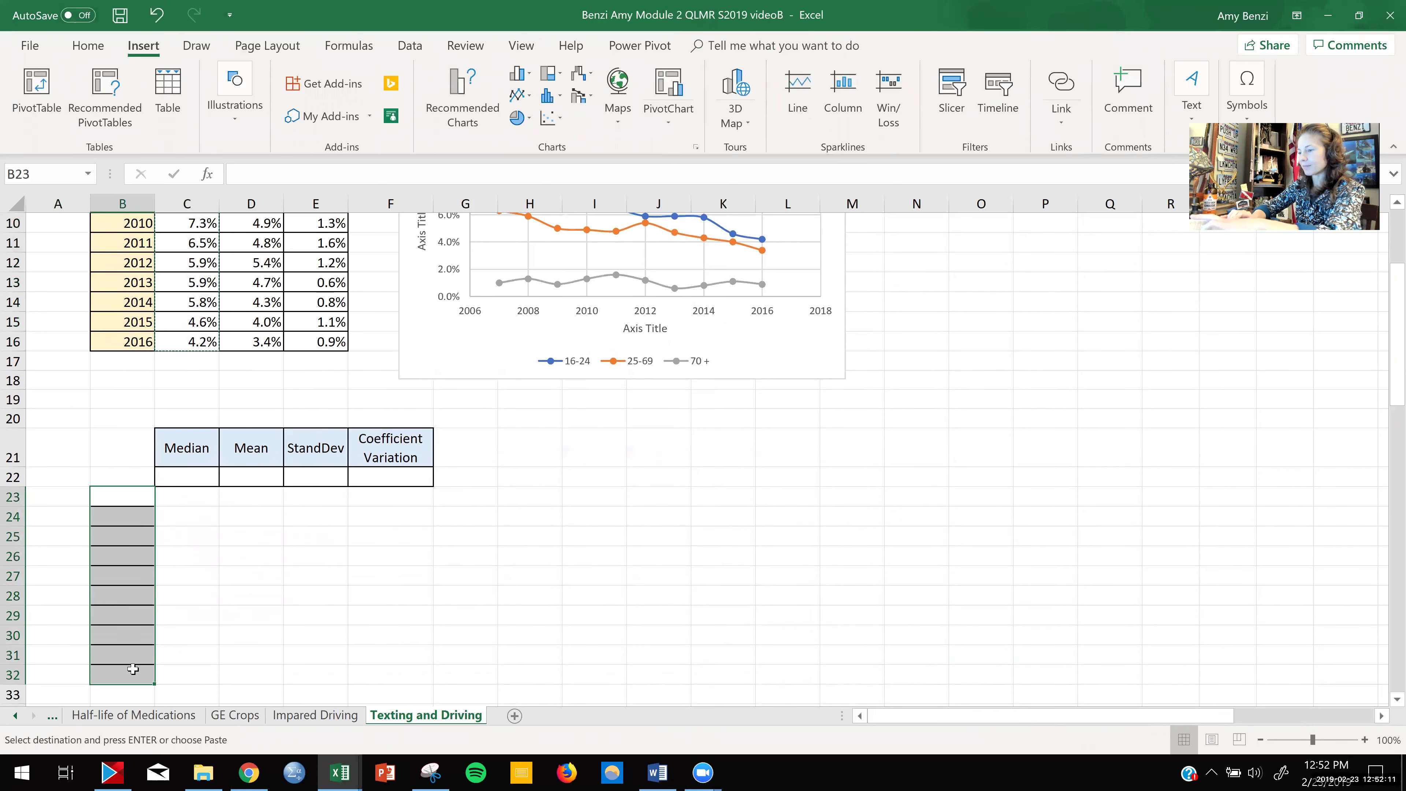
{"action": "key", "text": "ctrl+v"}
{"action": "left_click", "coordinate": [360, 556]}
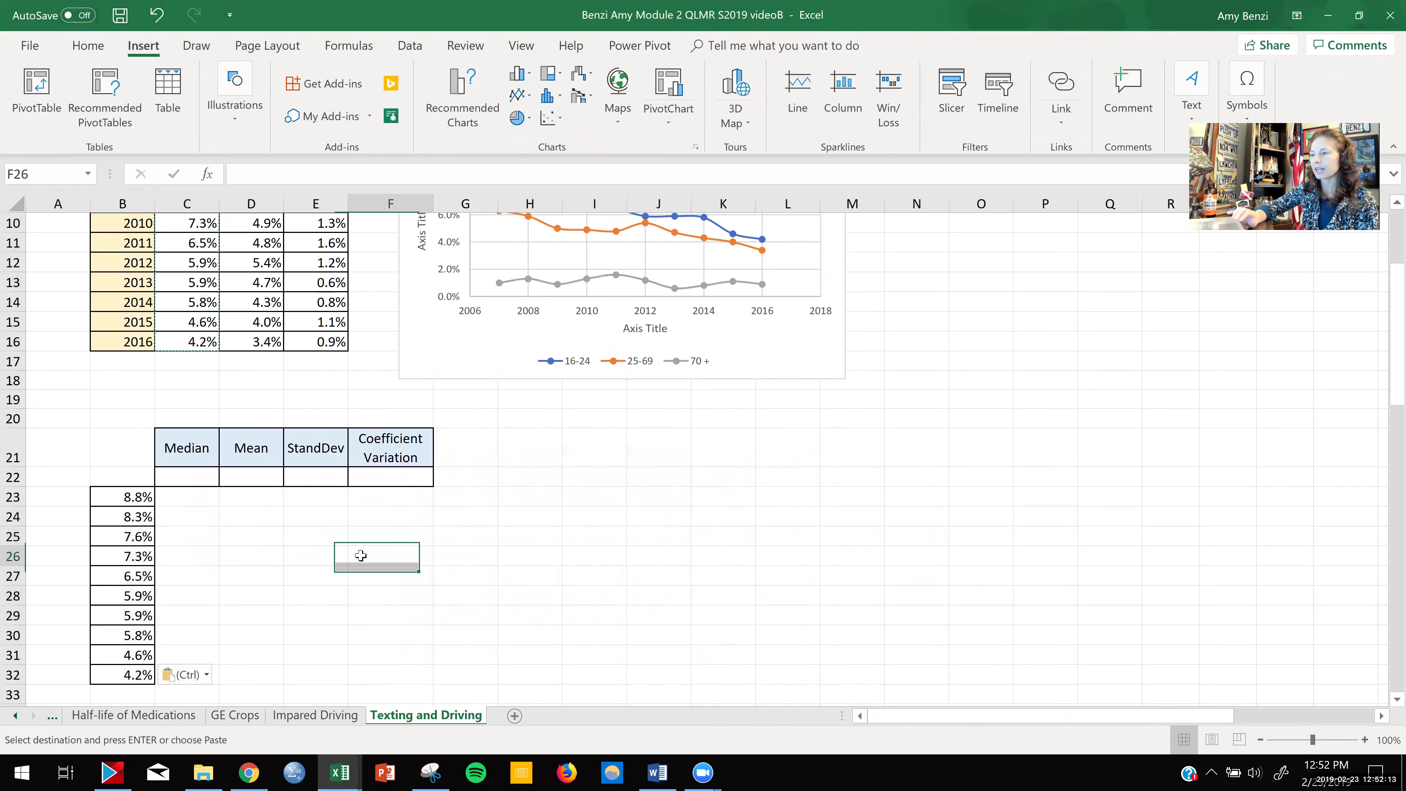
{"action": "key", "text": "ctrl"}
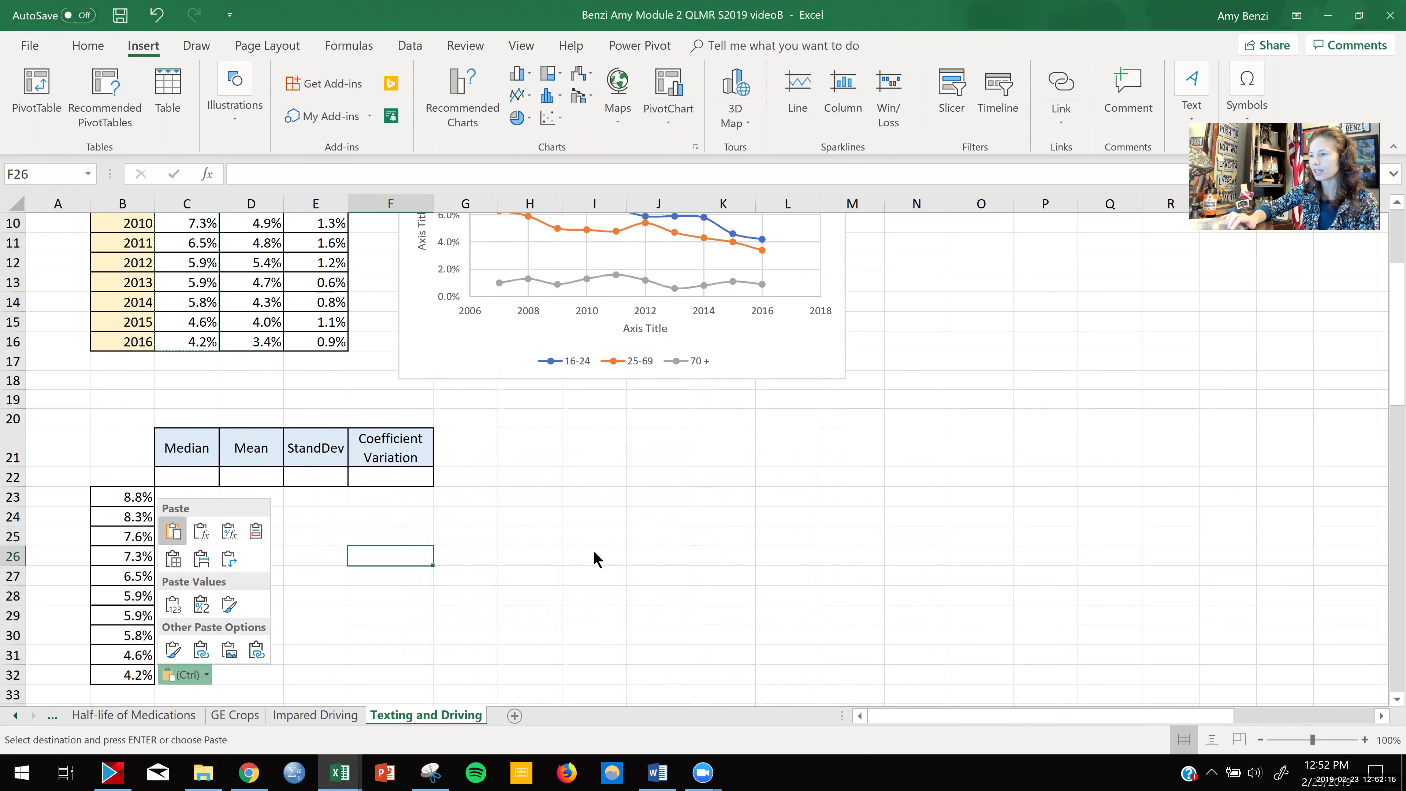
{"action": "scroll", "coordinate": [594, 552], "scroll_direction": "down", "scroll_amount": 1}
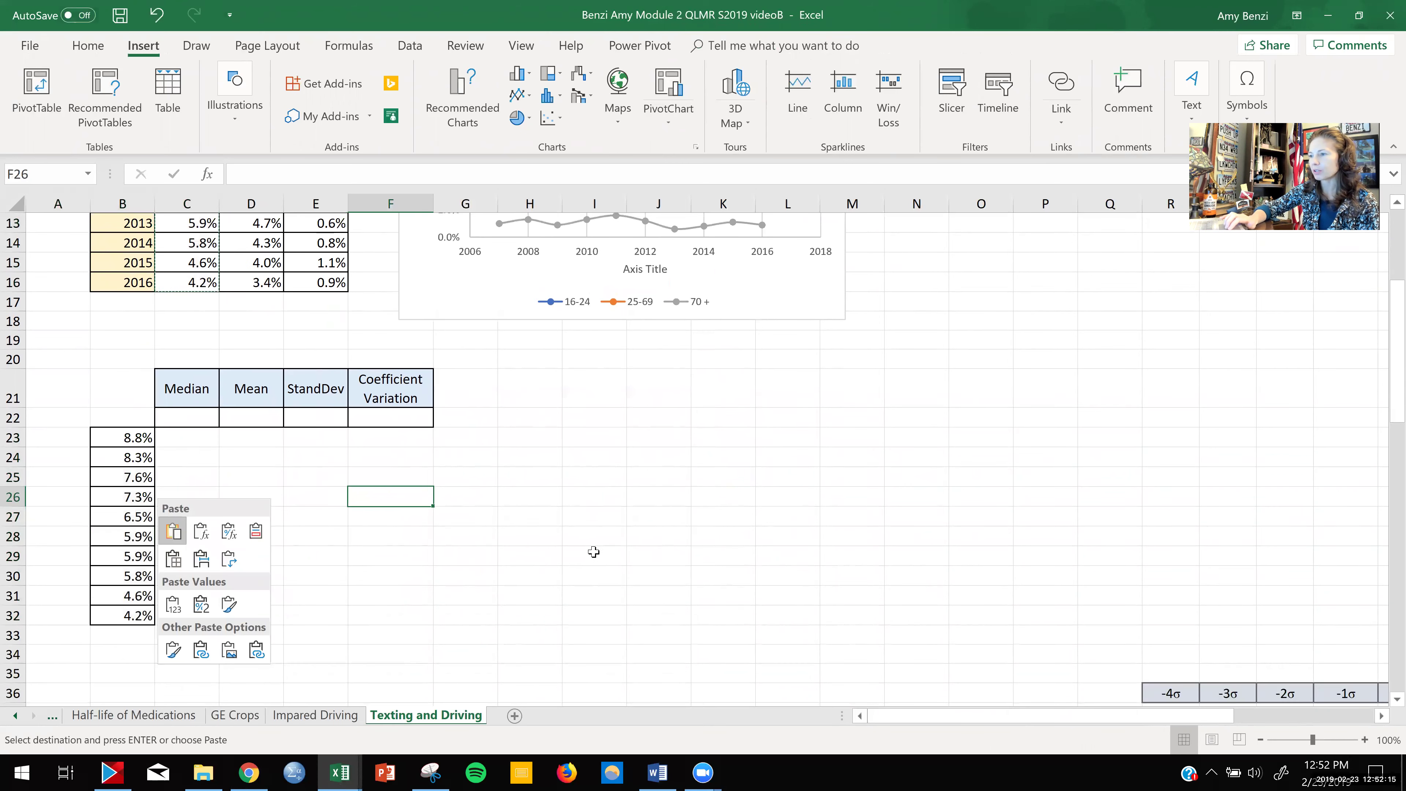
{"action": "left_click", "coordinate": [445, 584]}
- Calculate the median in C22 with the MEDIAN function over the copied percentages in column B
{"action": "scroll", "coordinate": [444, 584], "scroll_direction": "up", "scroll_amount": 1}
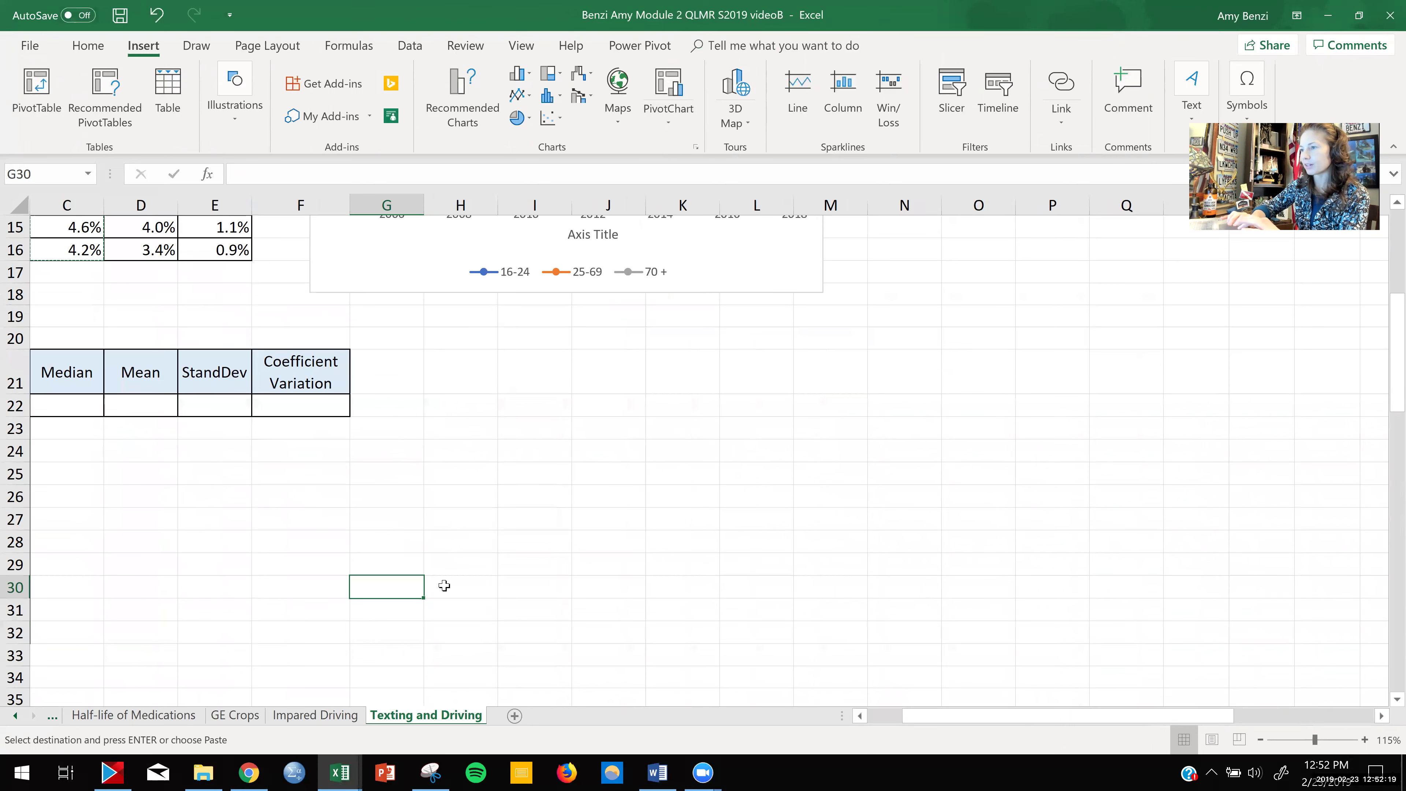
{"action": "scroll", "coordinate": [445, 583], "scroll_direction": "left", "scroll_amount": 2}
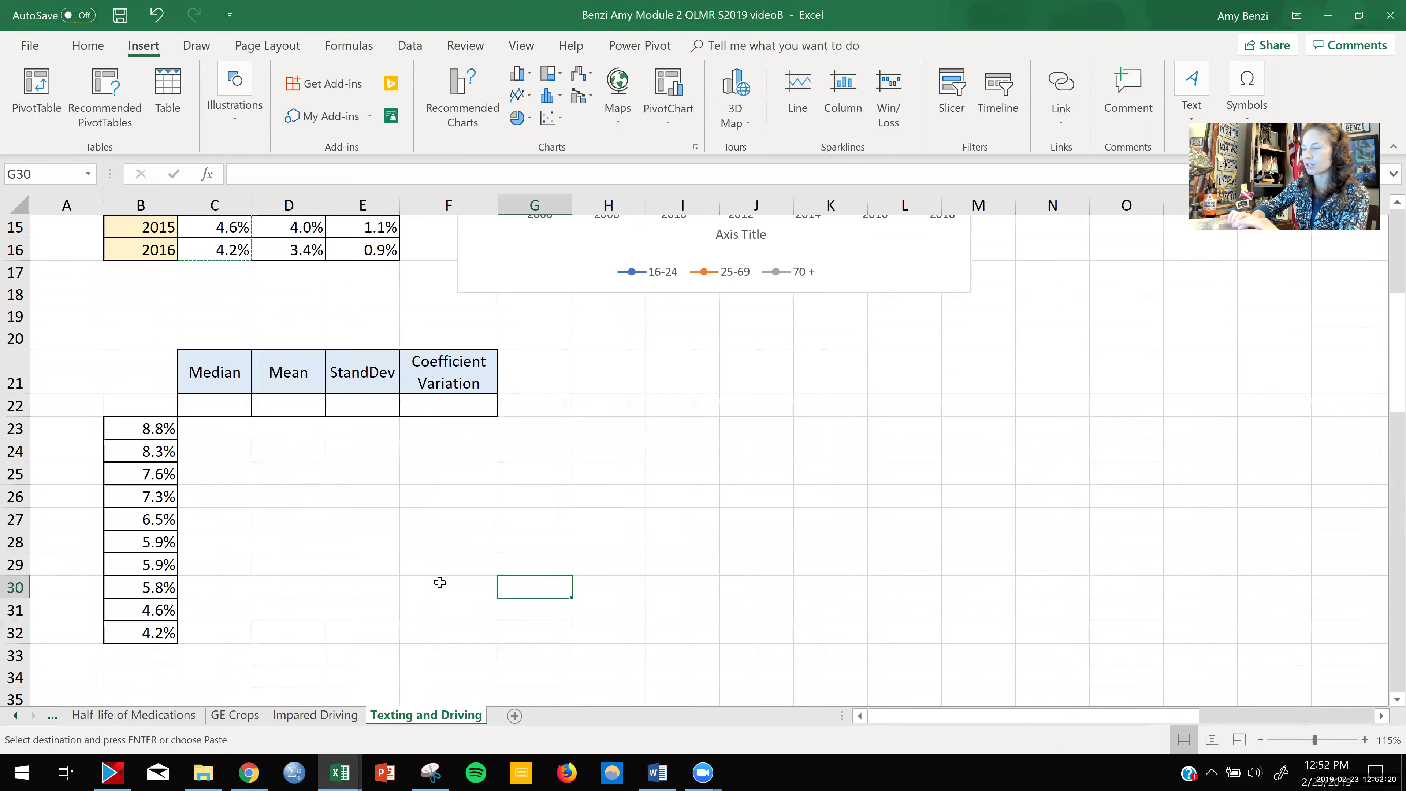
{"action": "left_click", "coordinate": [233, 406]}
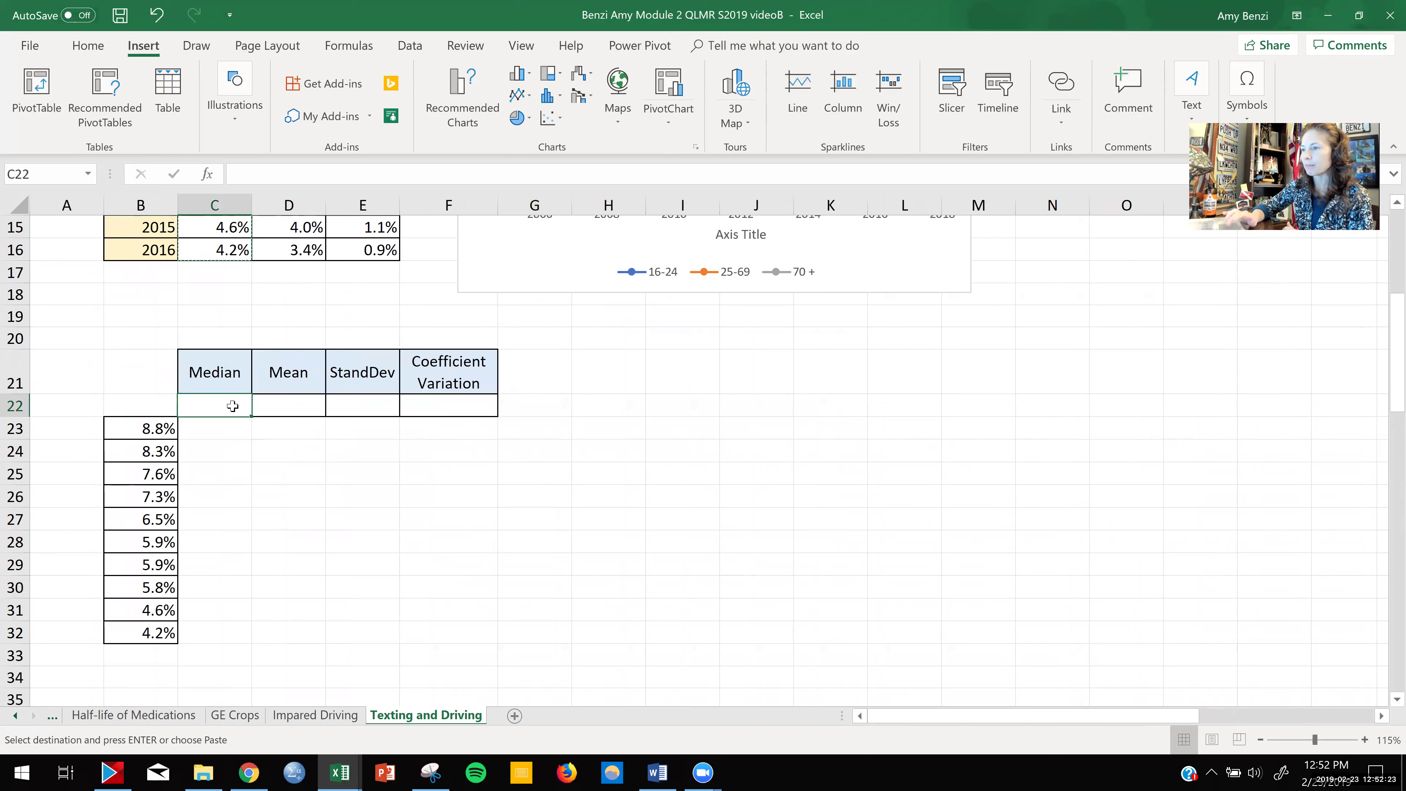
{"action": "key", "text": "Escape"}
{"action": "type", "text": "=med"}
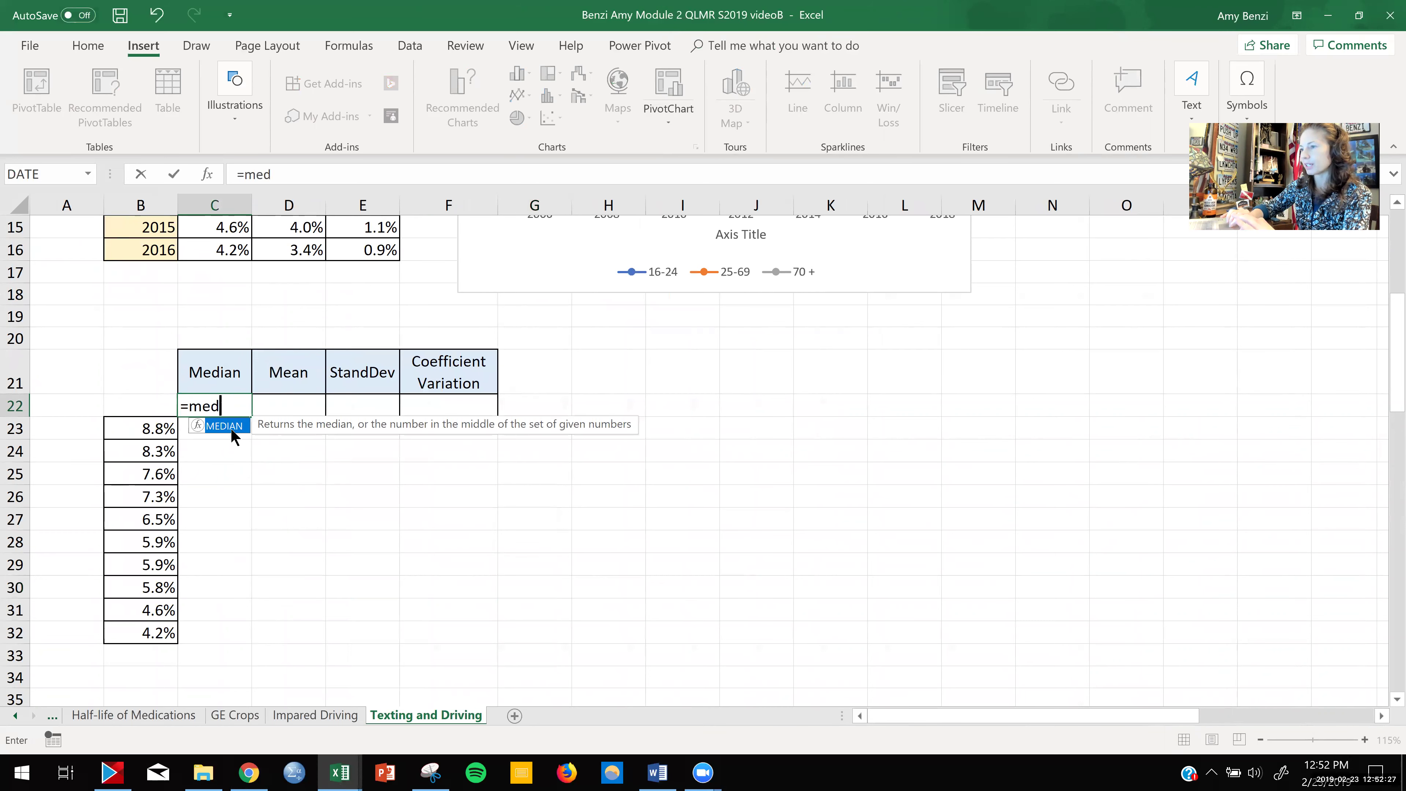
{"action": "double_click", "coordinate": [231, 427]}
{"action": "left_click_drag", "start_coordinate": [167, 470], "coordinate": [160, 634]}
{"action": "key", "text": "Return"}
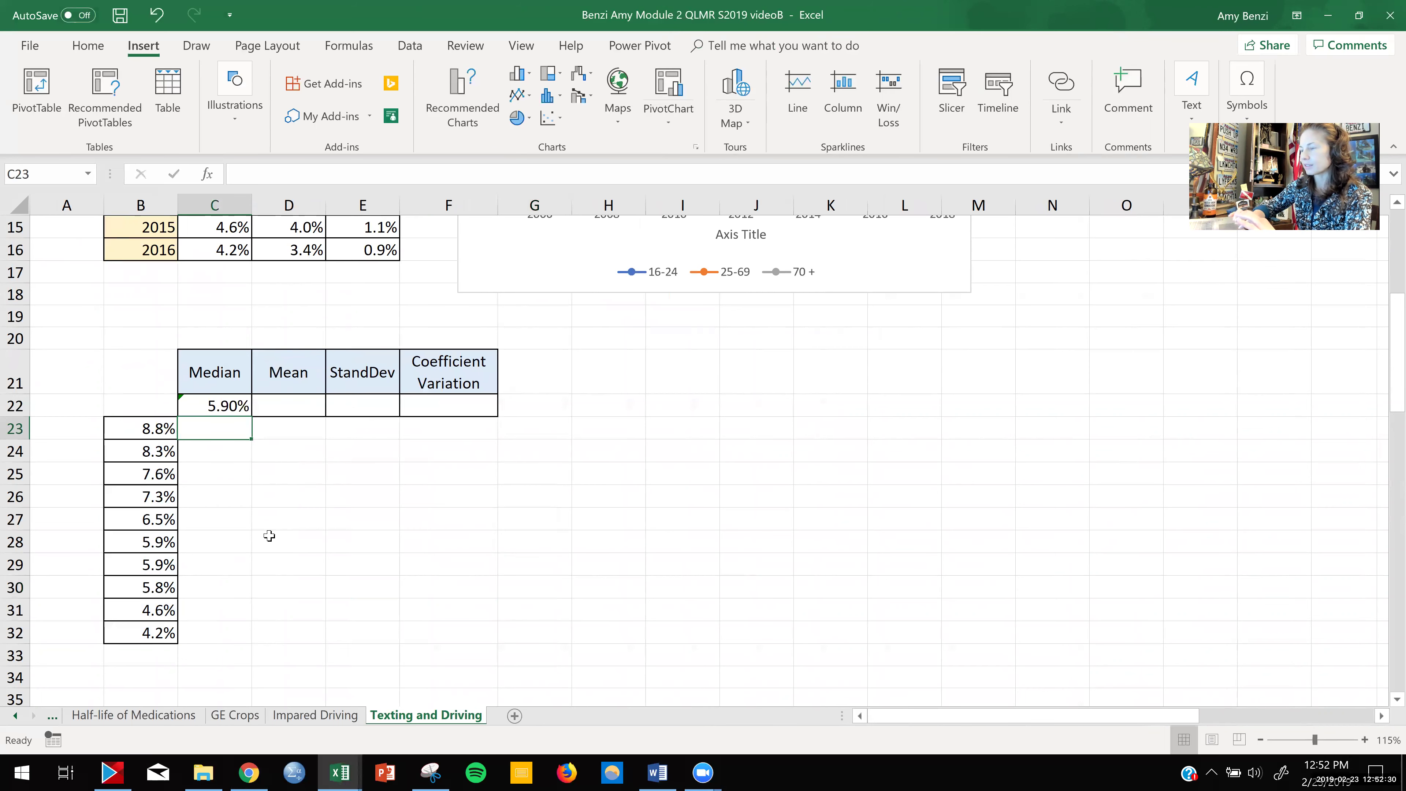
{"action": "left_click", "coordinate": [285, 410]}
{"action": "type", "text": "="}
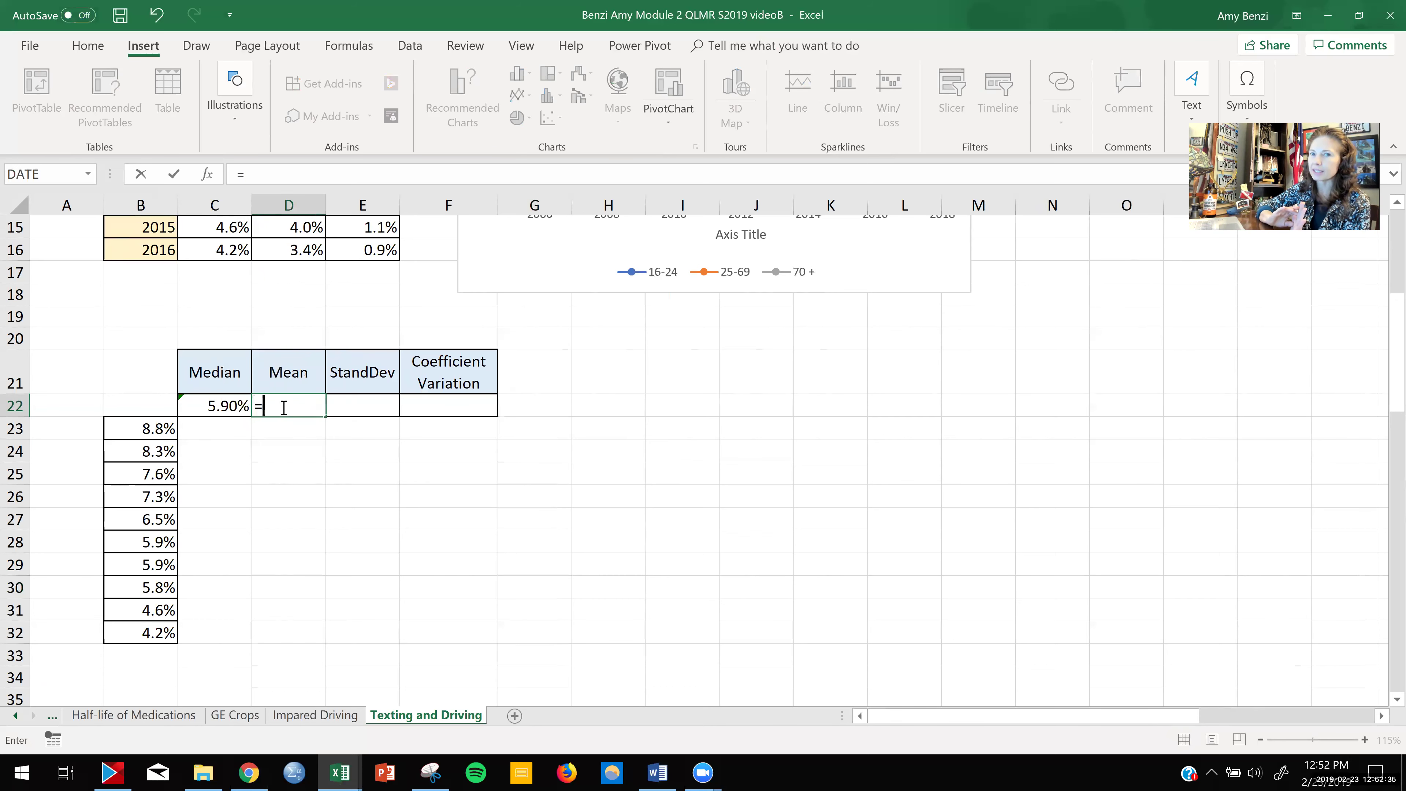
{"action": "key", "text": "BackSpace"}
- Select the age-group percentages C7:E16 and check the Percent Style option for formatting them
{"action": "scroll", "coordinate": [284, 408], "scroll_direction": "up", "scroll_amount": 2}
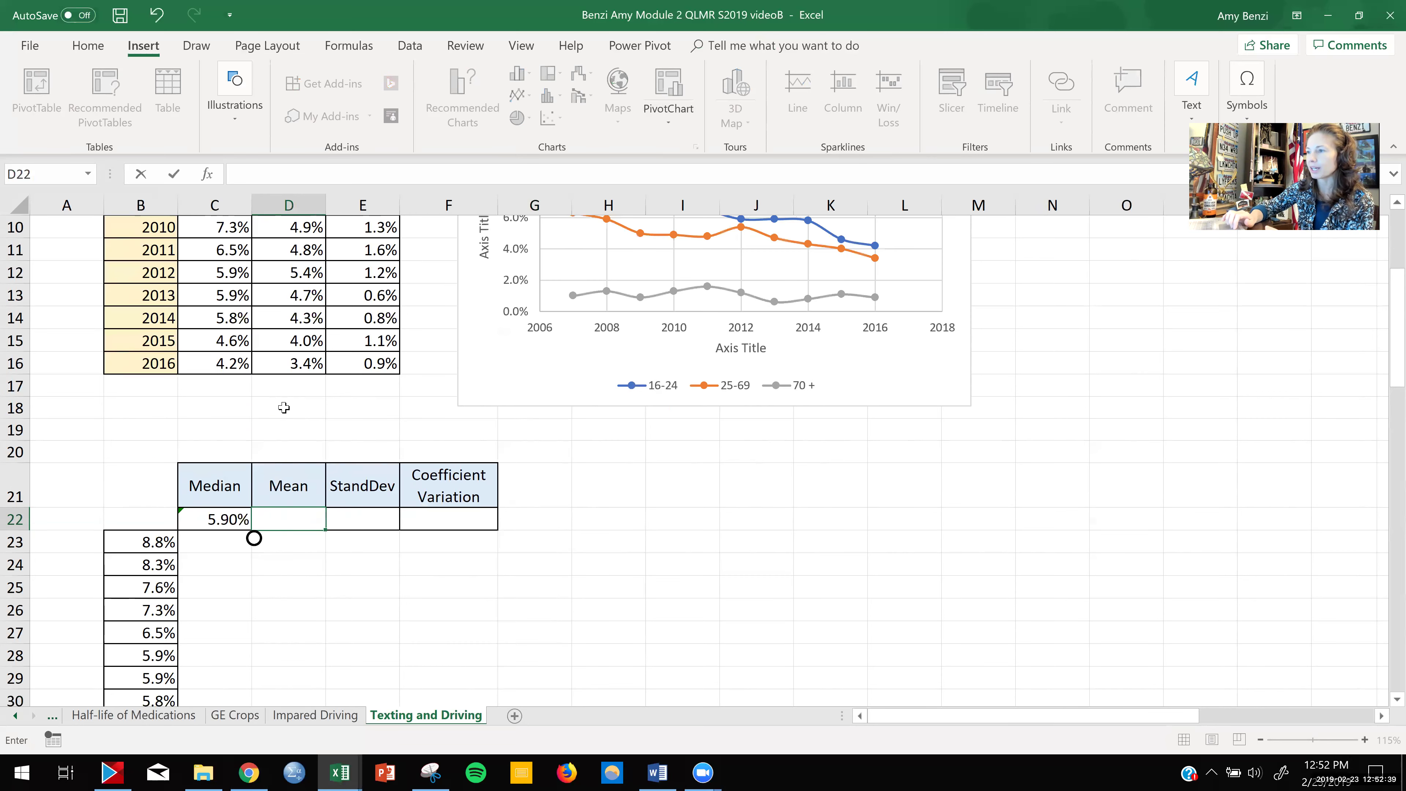
{"action": "scroll", "coordinate": [283, 407], "scroll_direction": "up", "scroll_amount": 3}
{"action": "left_click_drag", "start_coordinate": [233, 355], "coordinate": [361, 553]}
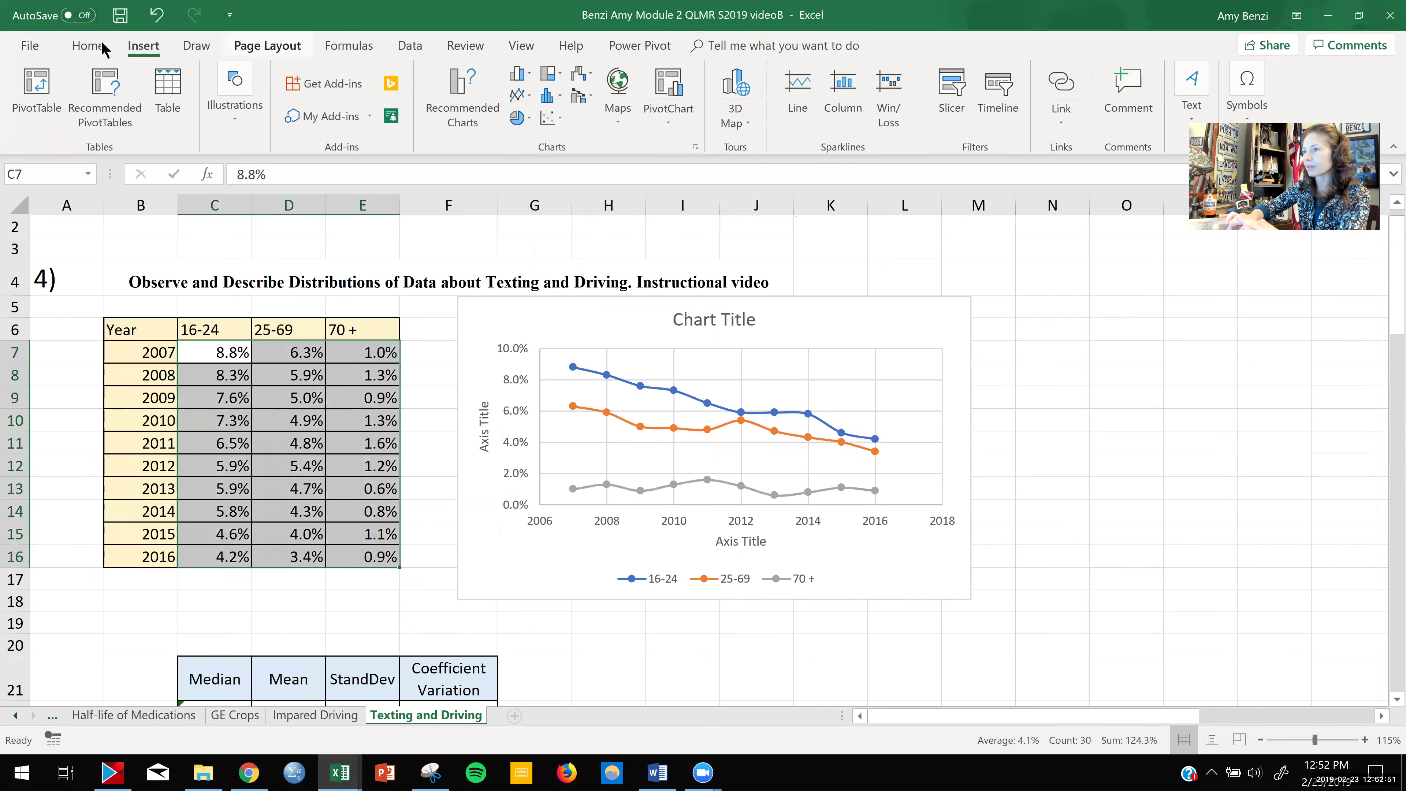
{"action": "left_click", "coordinate": [89, 46]}
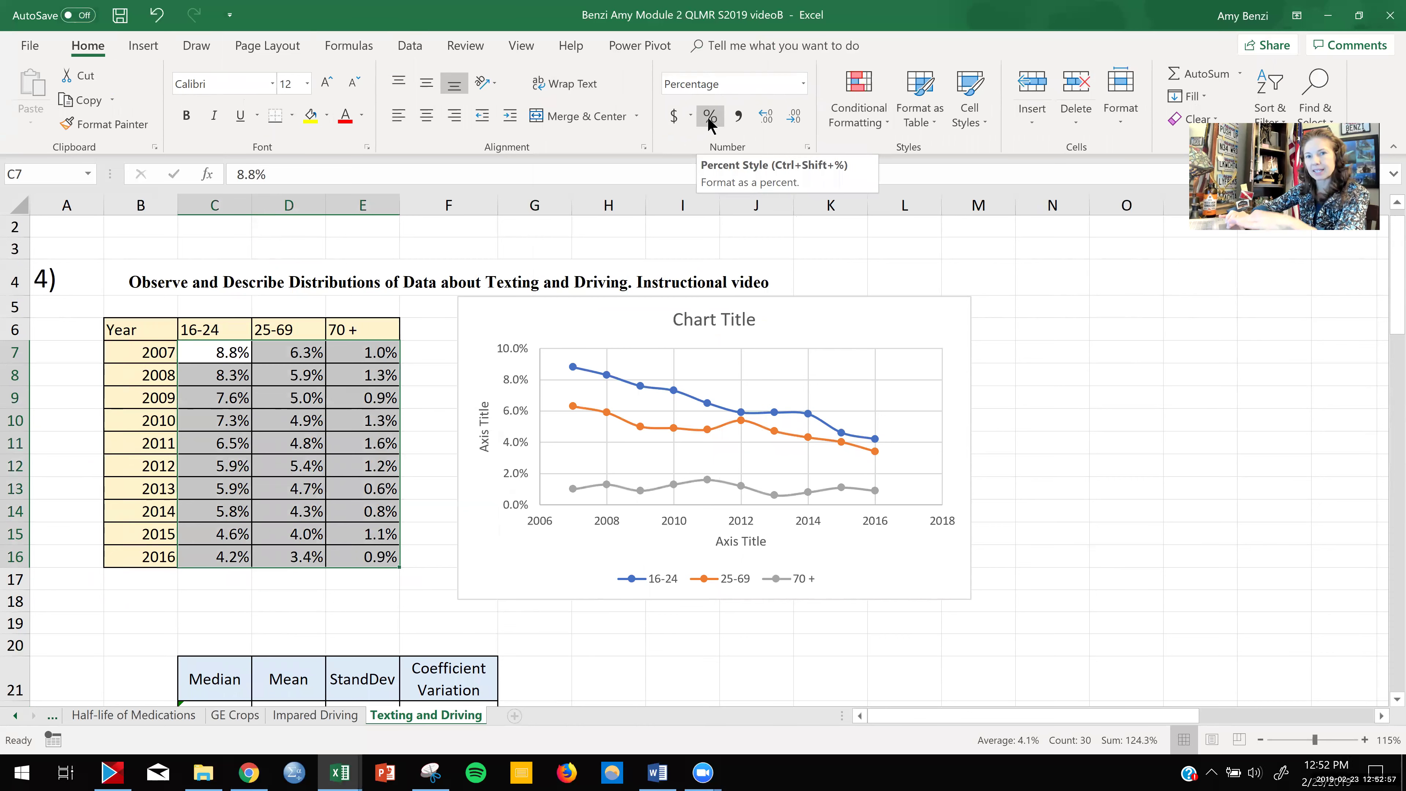
- Calculate the mean in D22 with the AVERAGE function over B23:B32
{"action": "scroll", "coordinate": [626, 221], "scroll_direction": "down", "scroll_amount": 3}
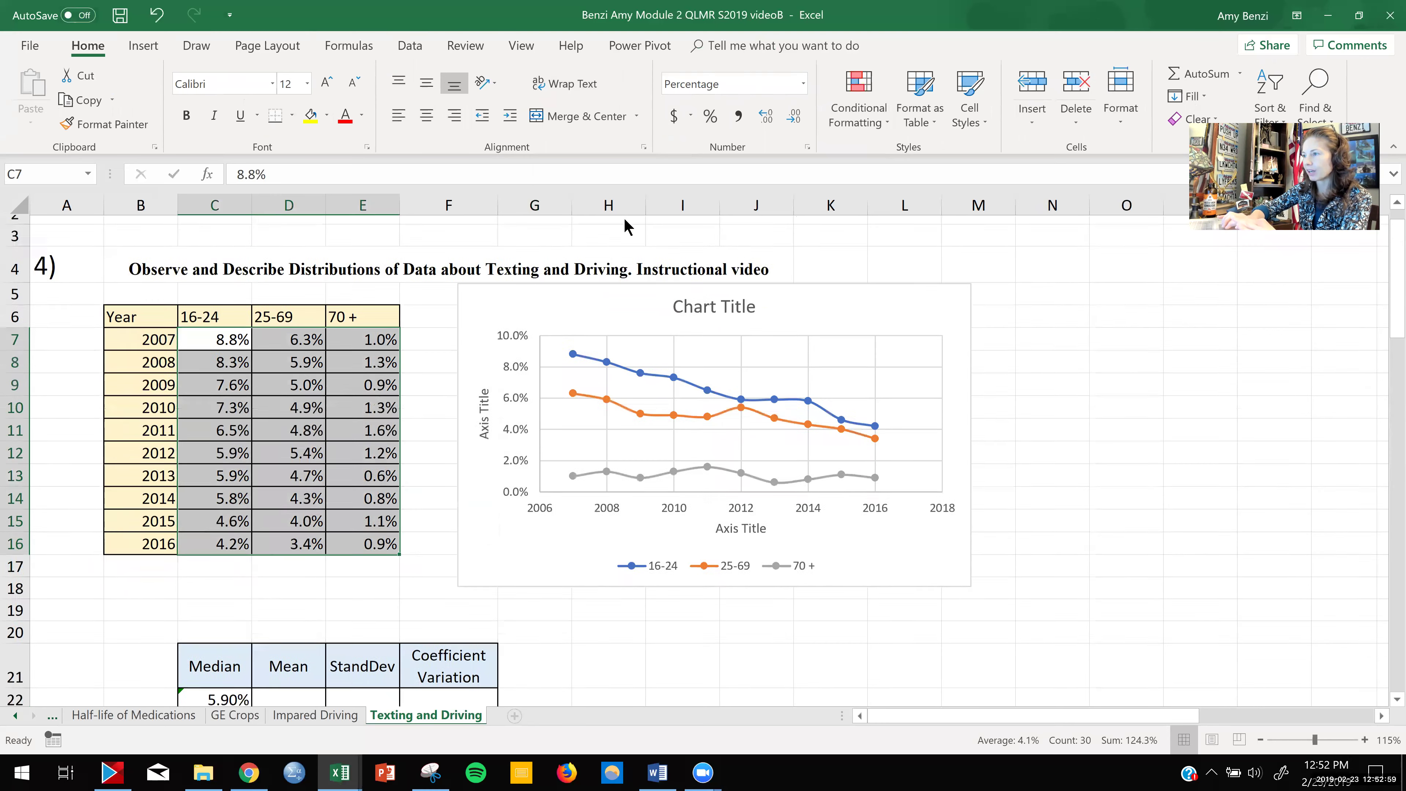
{"action": "scroll", "coordinate": [615, 249], "scroll_direction": "down", "scroll_amount": 1}
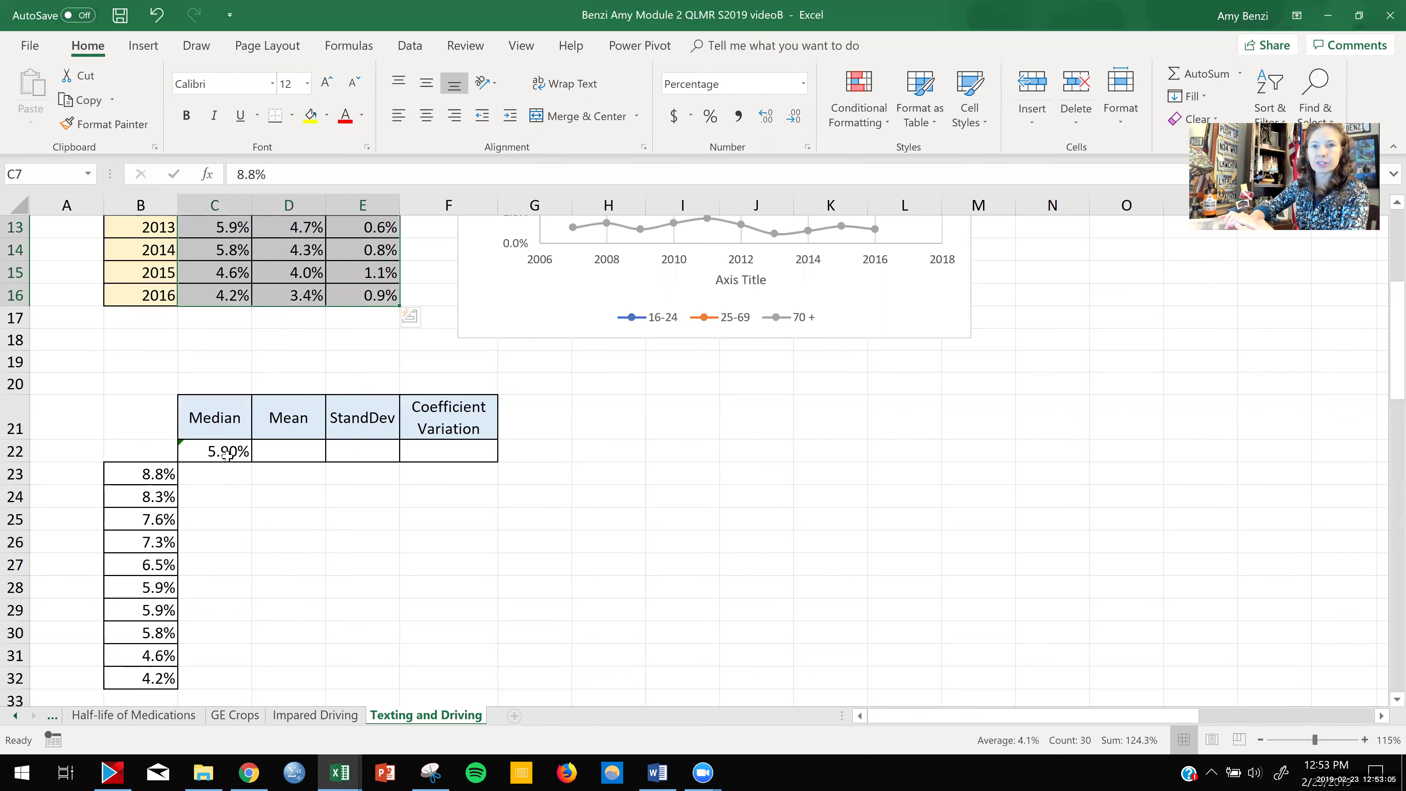
{"action": "left_click", "coordinate": [283, 454]}
{"action": "type", "text": "="}
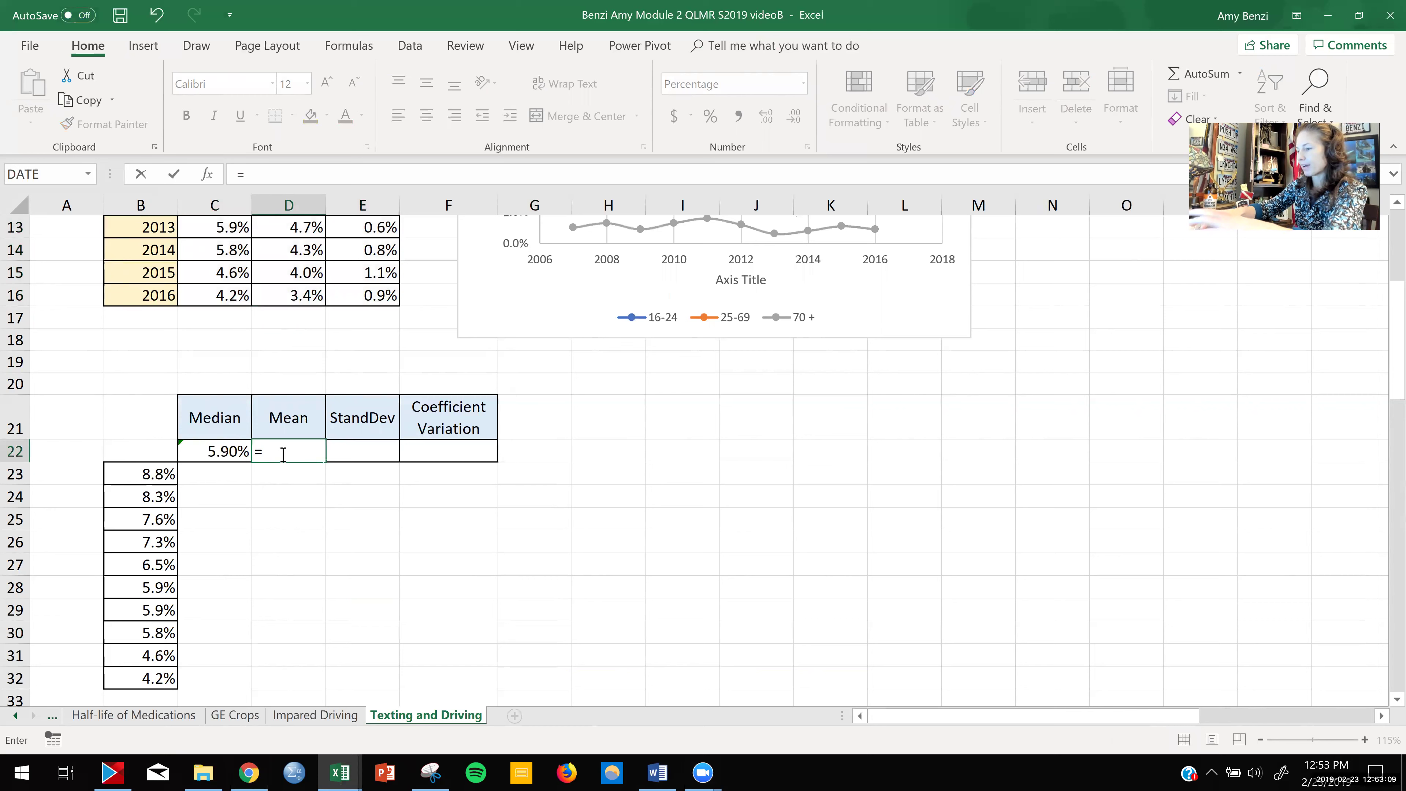
{"action": "type", "text": "av"}
{"action": "double_click", "coordinate": [292, 474]}
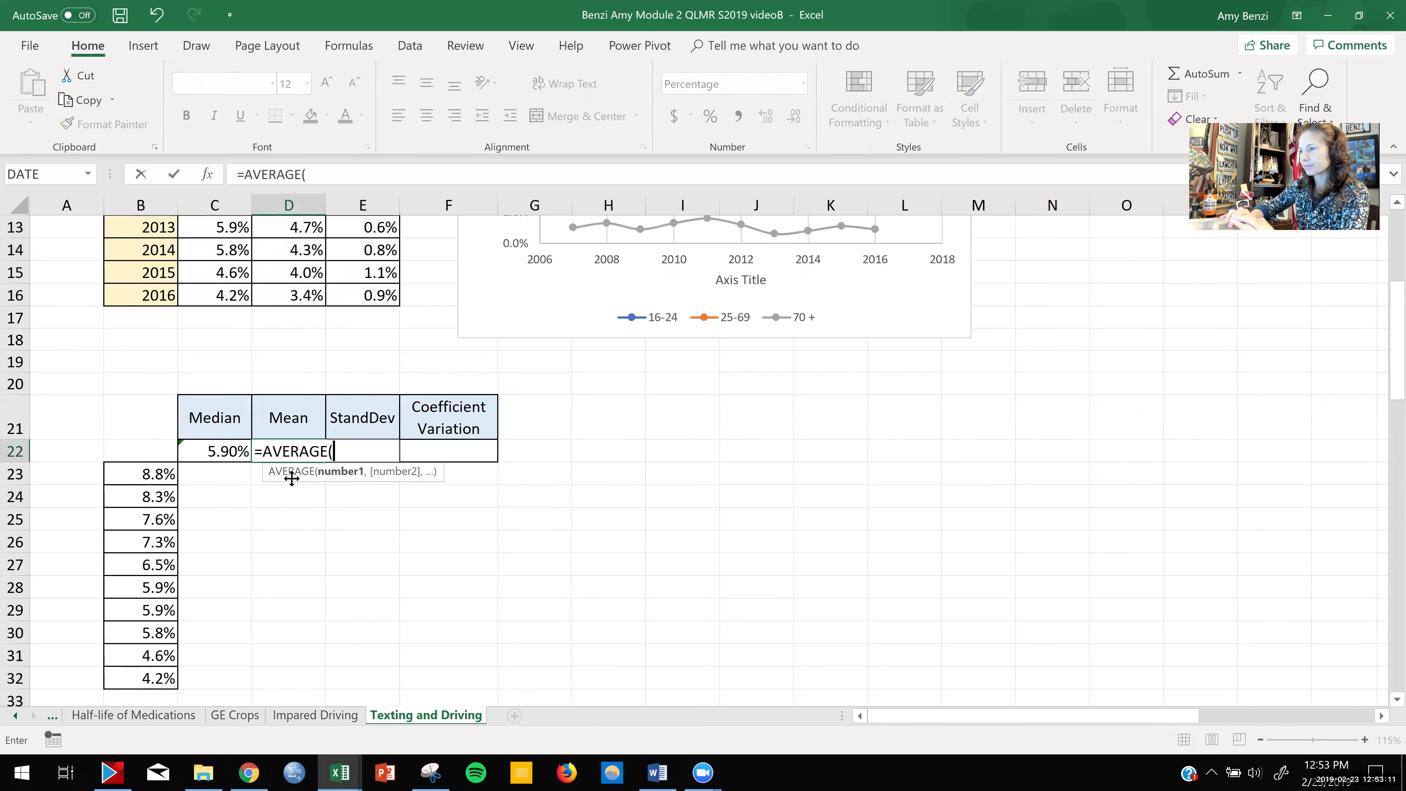
{"action": "left_click_drag", "start_coordinate": [162, 478], "coordinate": [157, 677]}
{"action": "key", "text": "Return"}
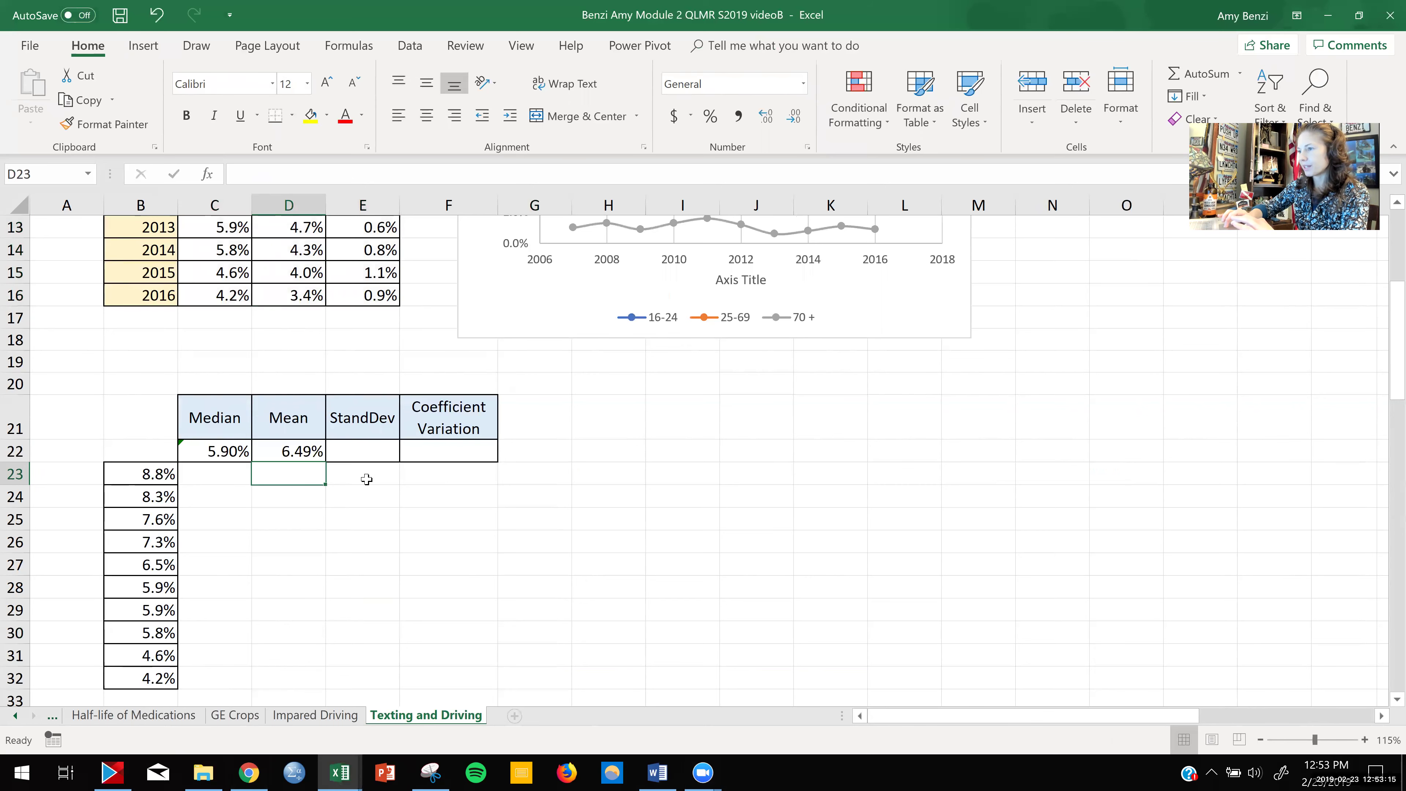
- Calculate the standard deviation in E22 with the STDEV function over B23:B32
{"action": "left_click", "coordinate": [366, 450]}
{"action": "type", "text": "=std"}
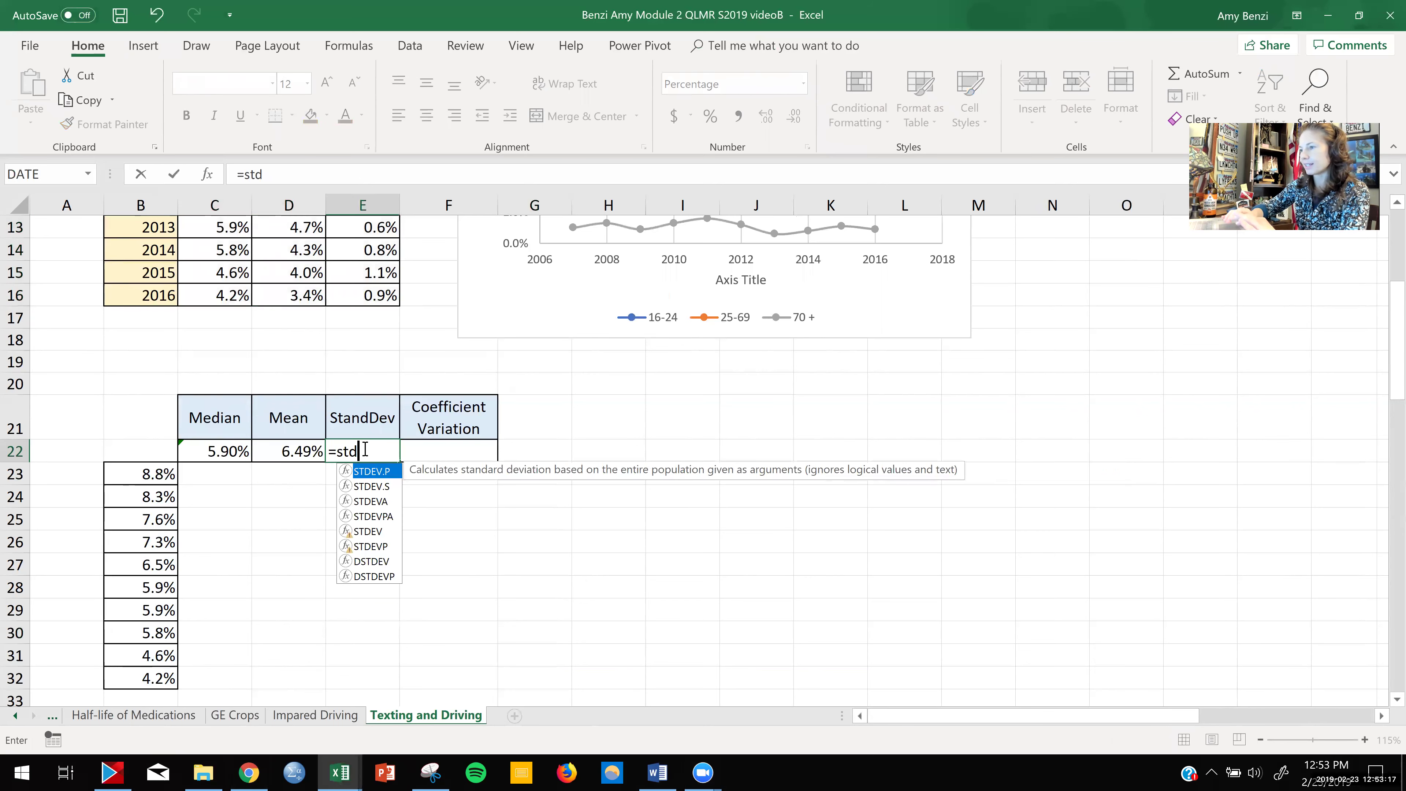
{"action": "double_click", "coordinate": [379, 531]}
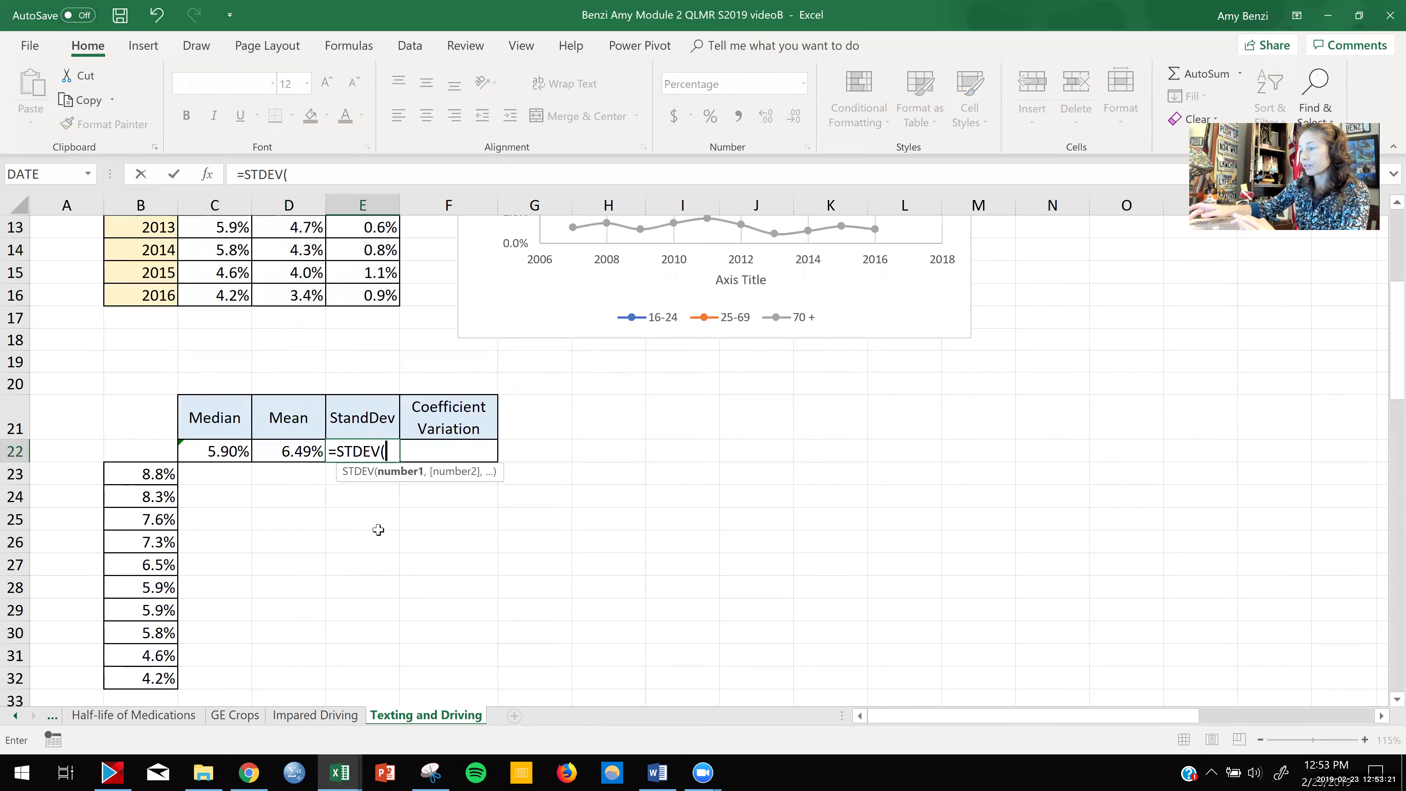
{"action": "key", "text": "BackSpace"}
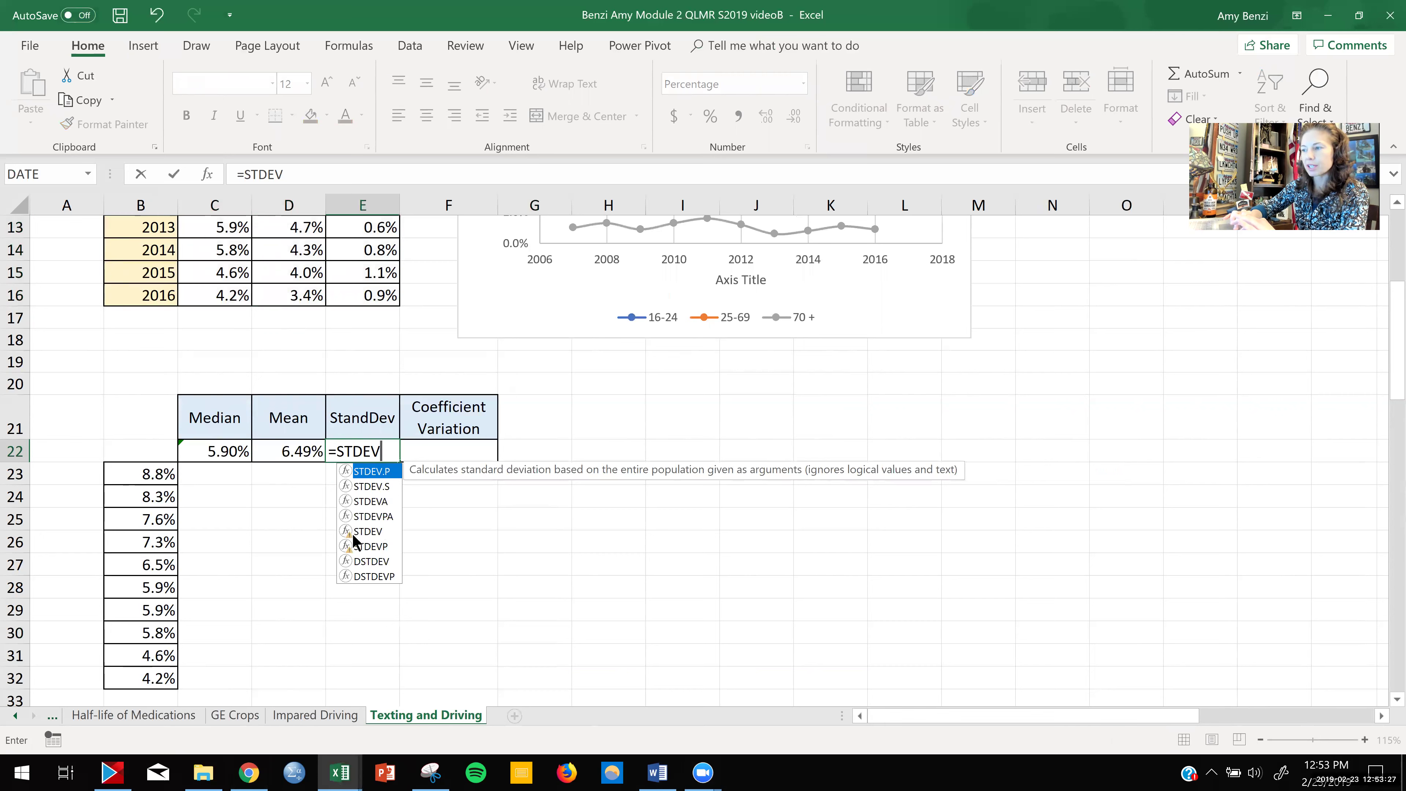
{"action": "double_click", "coordinate": [372, 532]}
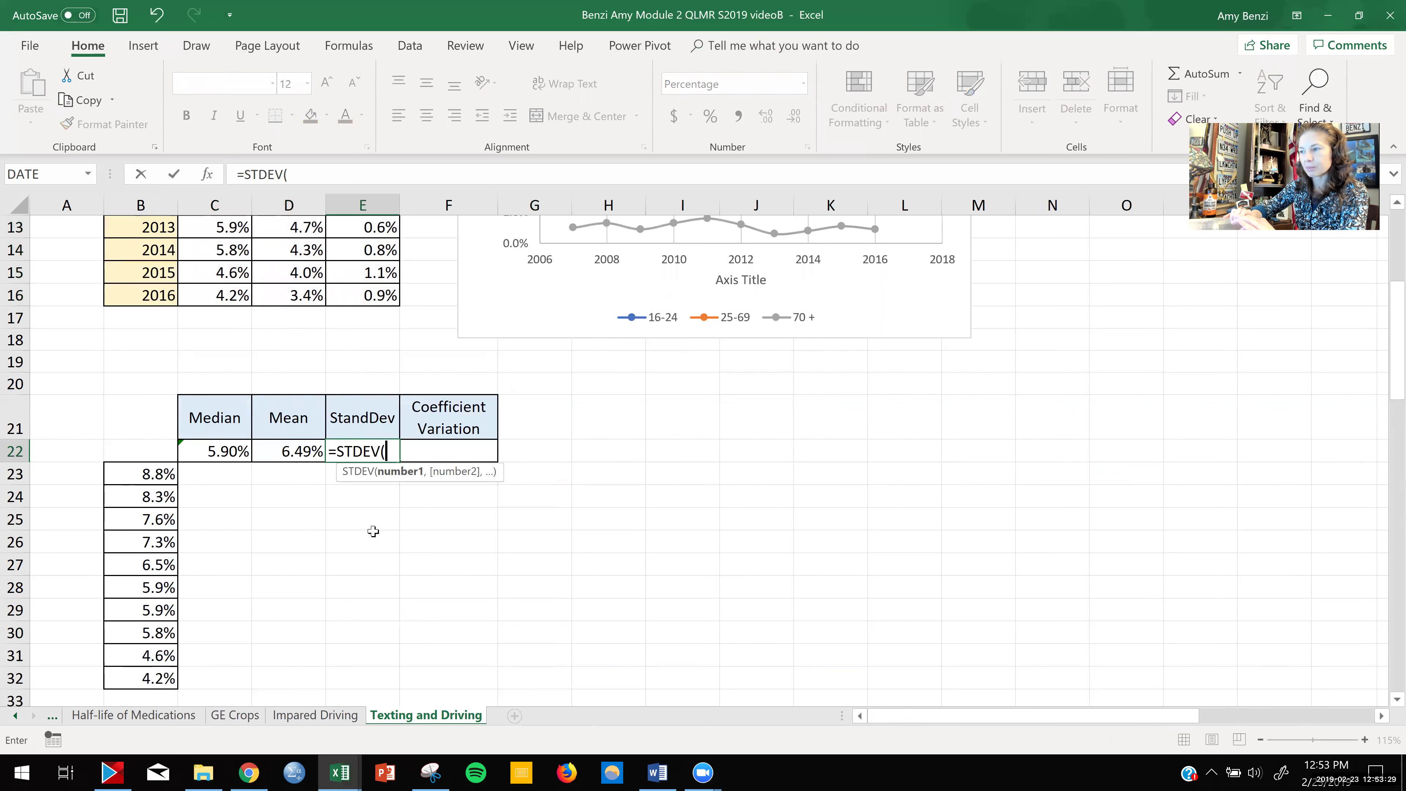
{"action": "left_click_drag", "start_coordinate": [168, 485], "coordinate": [154, 674]}
{"action": "key", "text": "Return"}
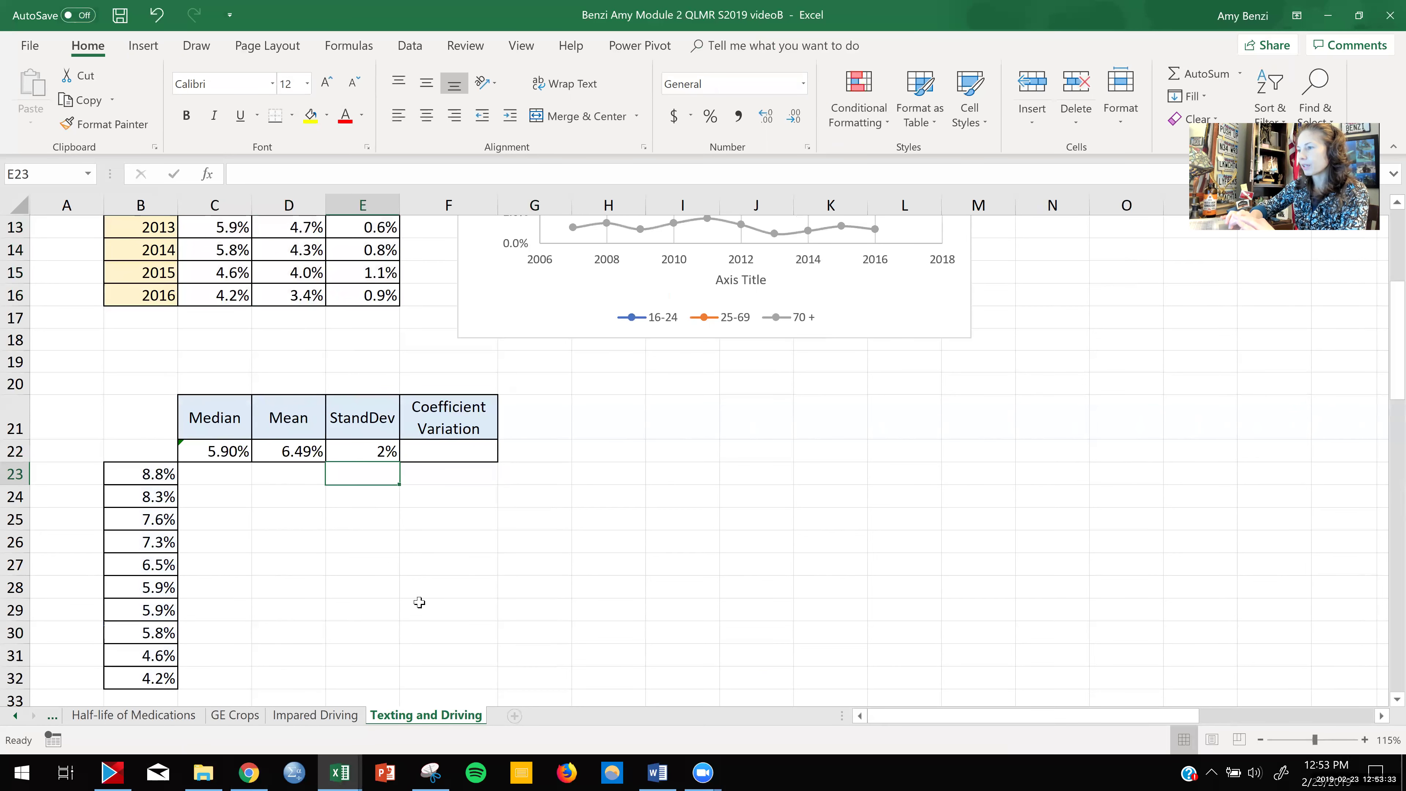
- Calculate the coefficient of variation in F22 by dividing the standard deviation in E22 by the mean in D22
{"action": "left_click", "coordinate": [460, 453]}
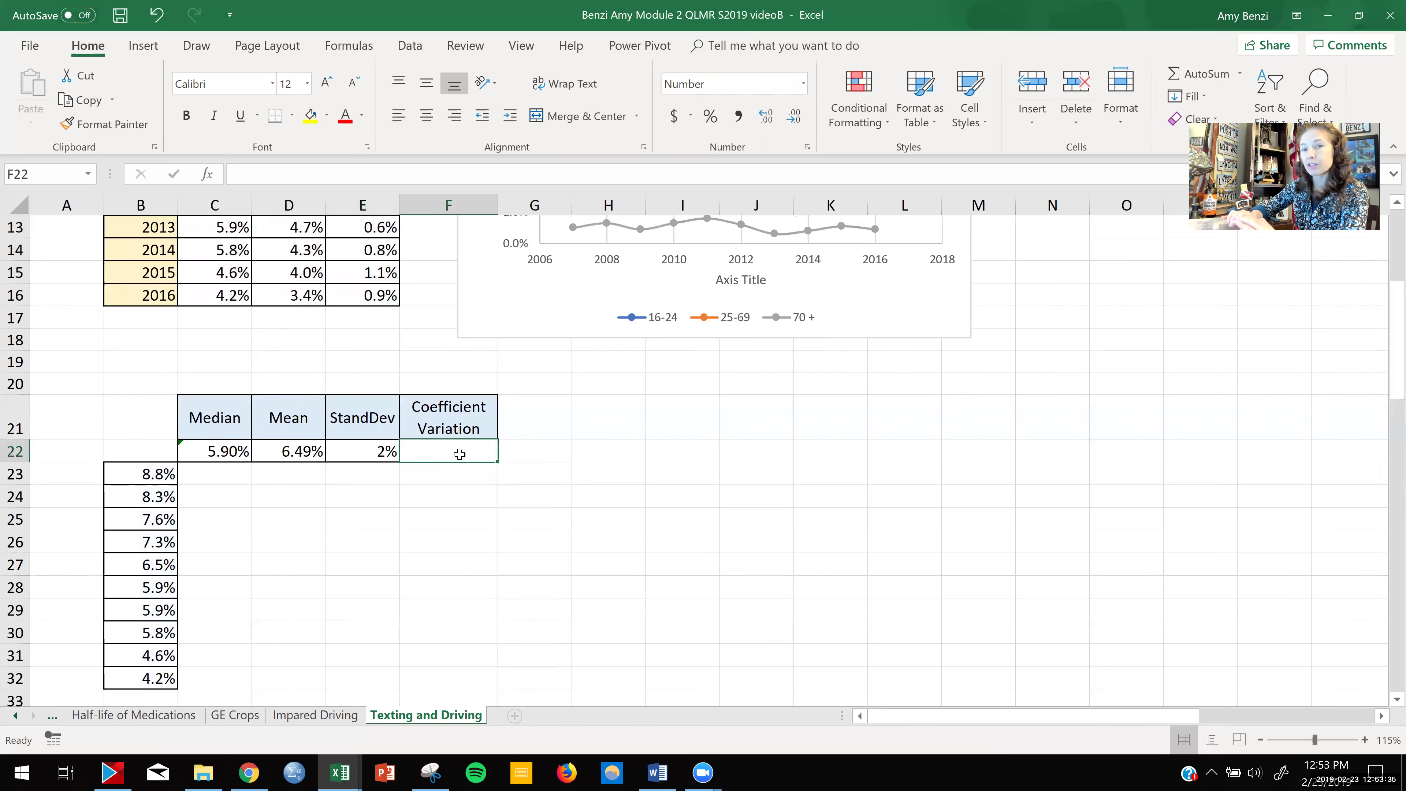
{"action": "type", "text": "="}
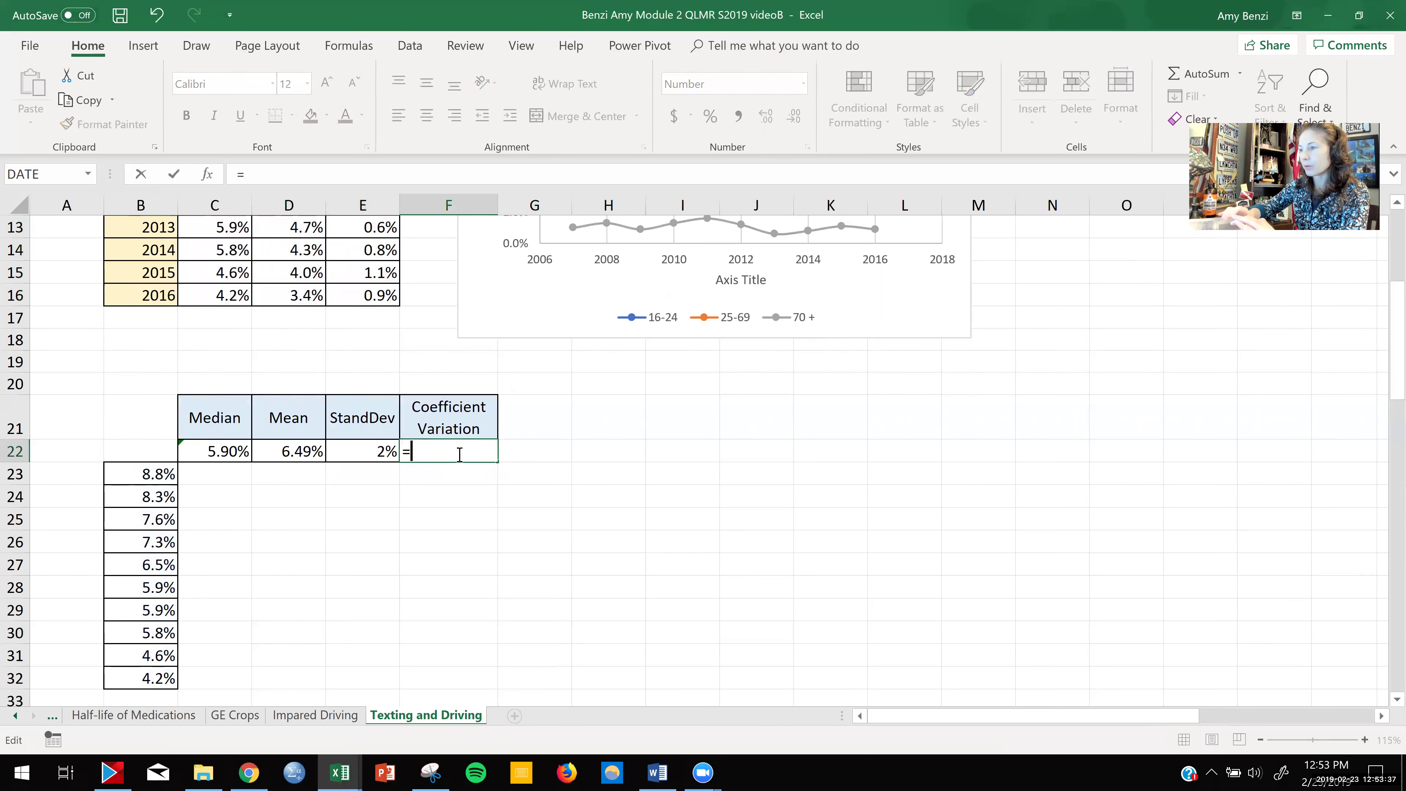
{"action": "left_click", "coordinate": [380, 453]}
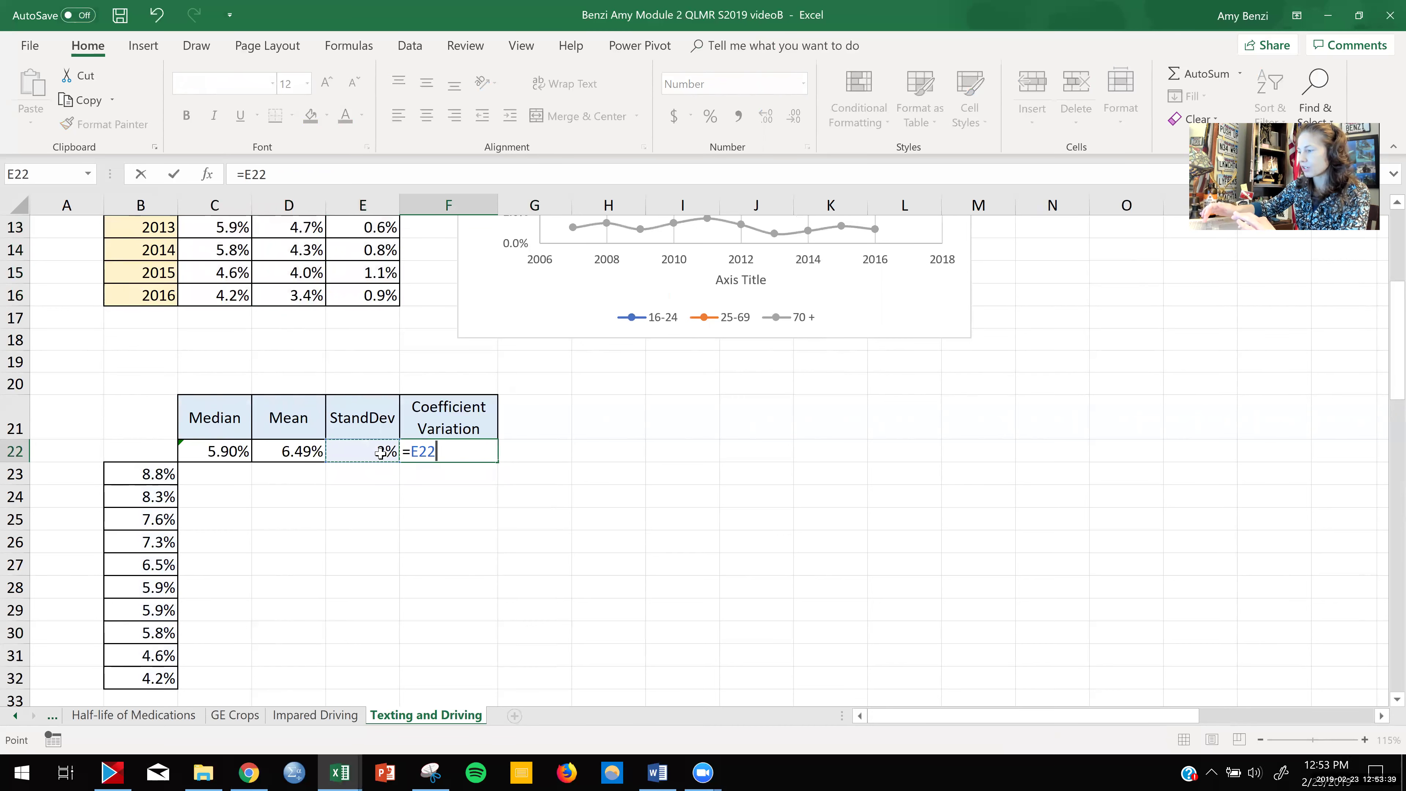
{"action": "type", "text": "/"}
{"action": "left_click", "coordinate": [307, 453]}
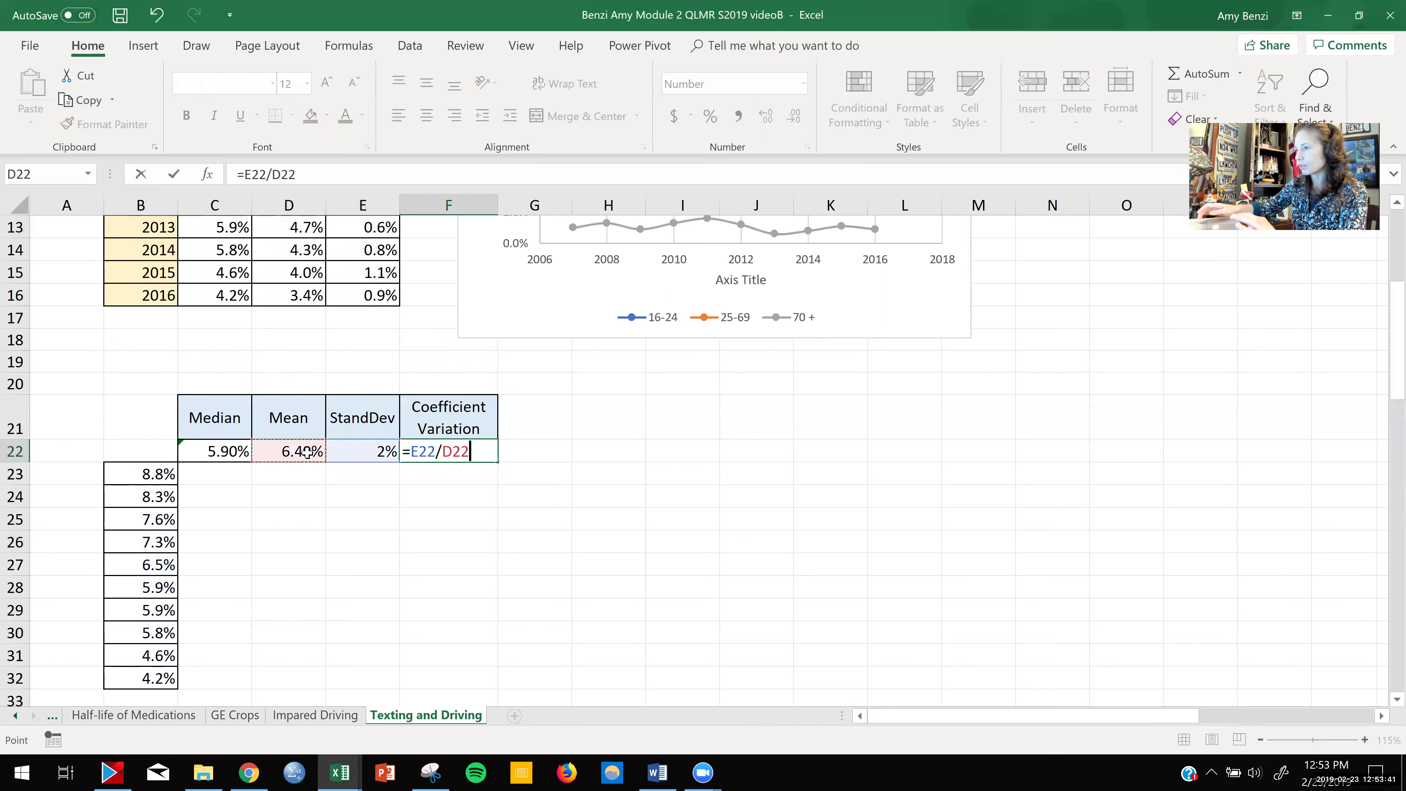
{"action": "key", "text": "Return"}
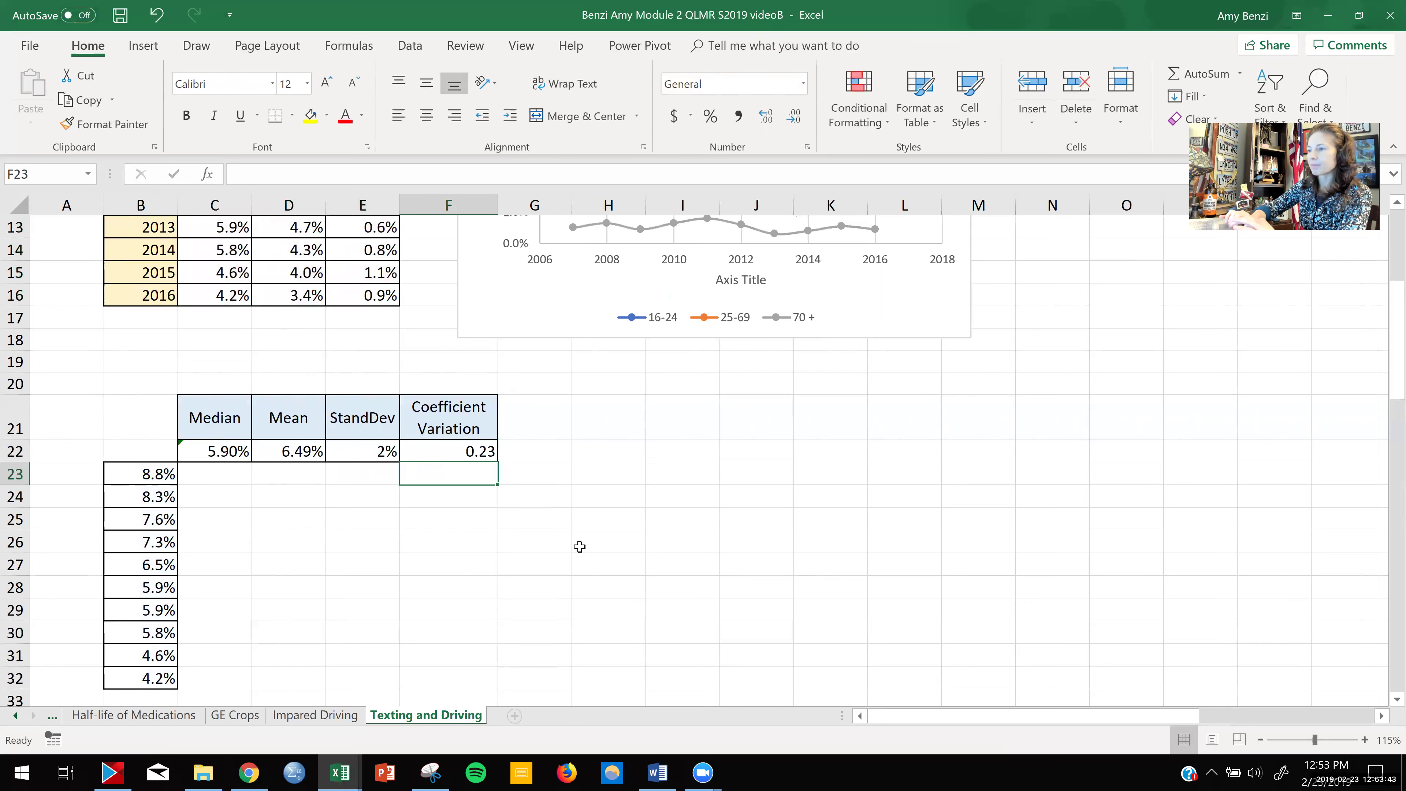
- Format the standard deviation in E22 to show one decimal place
{"action": "left_click_drag", "start_coordinate": [223, 452], "coordinate": [404, 452]}
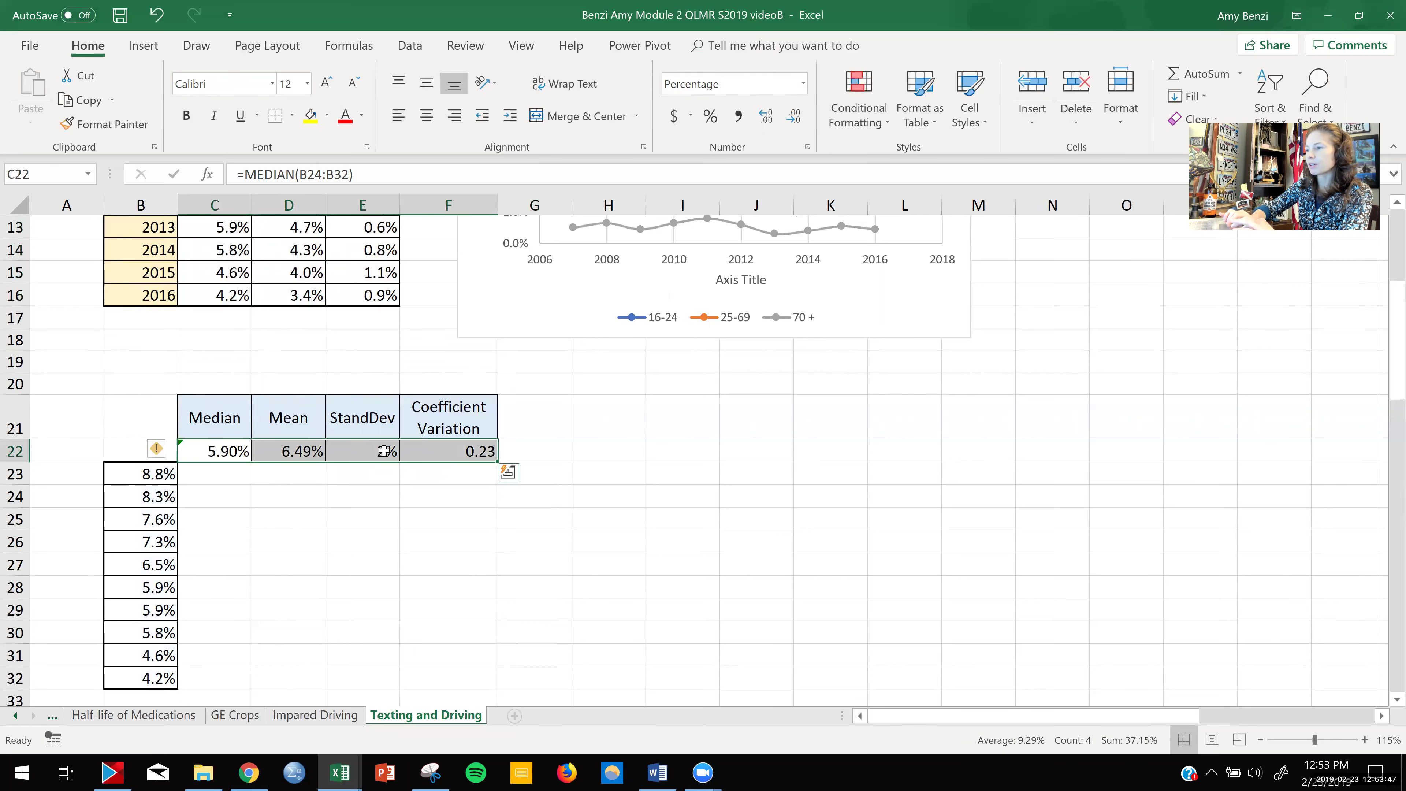
{"action": "left_click", "coordinate": [373, 450]}
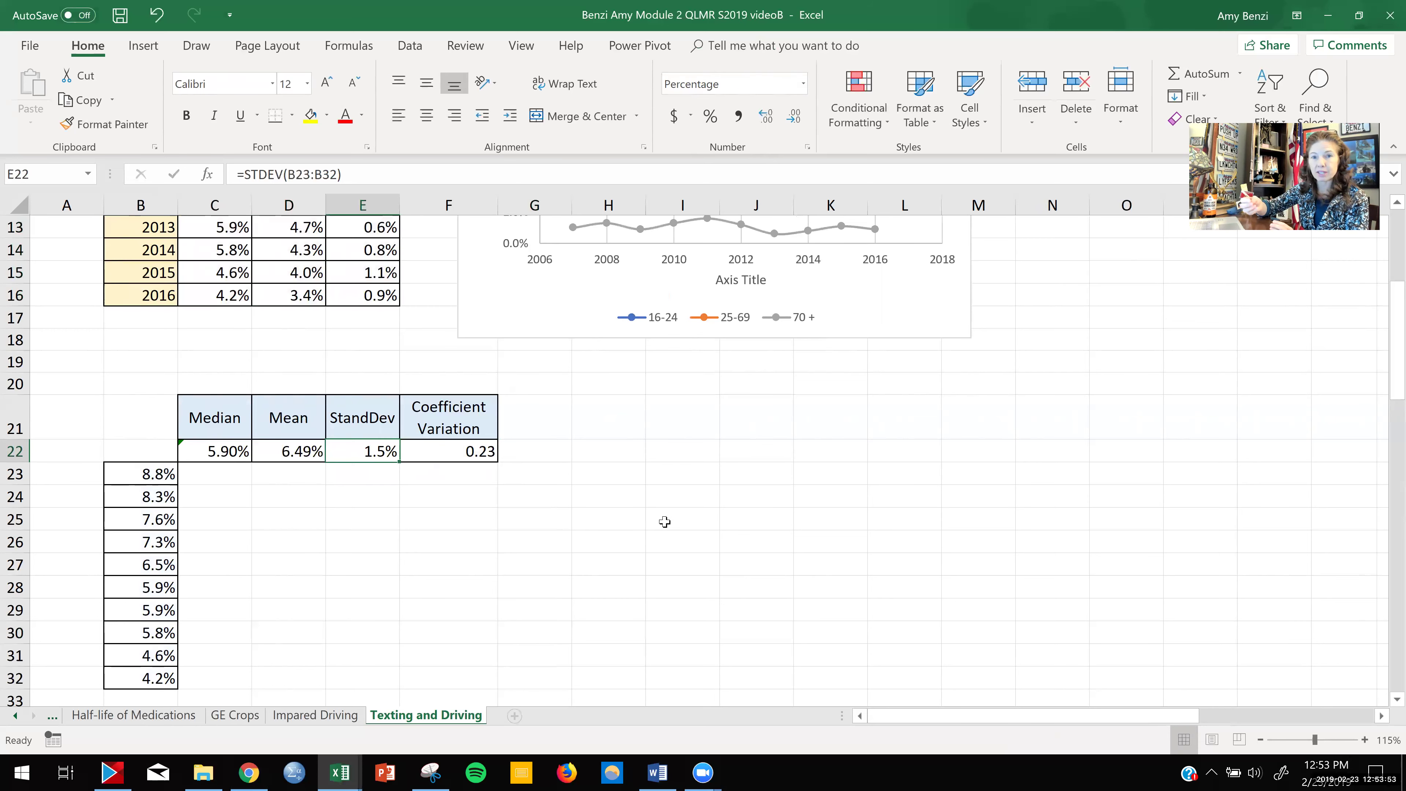
{"action": "left_click", "coordinate": [664, 521]}
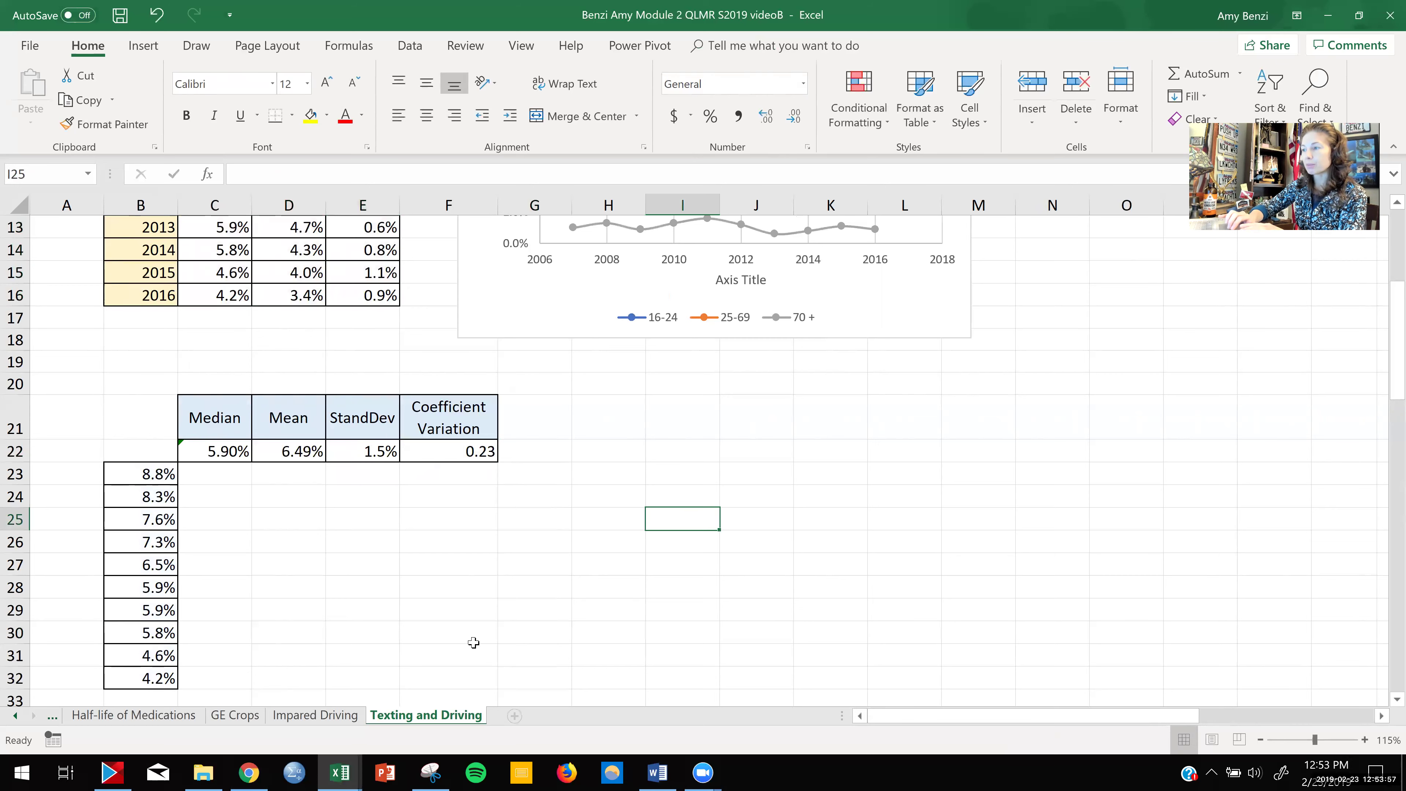
- Insert a markers-only scatter chart of B23:B32 and place it, slightly reduced, directly below the statistics table
{"action": "scroll", "coordinate": [474, 642], "scroll_direction": "up", "scroll_amount": 1}
{"action": "scroll", "coordinate": [474, 643], "scroll_direction": "down", "scroll_amount": 1}
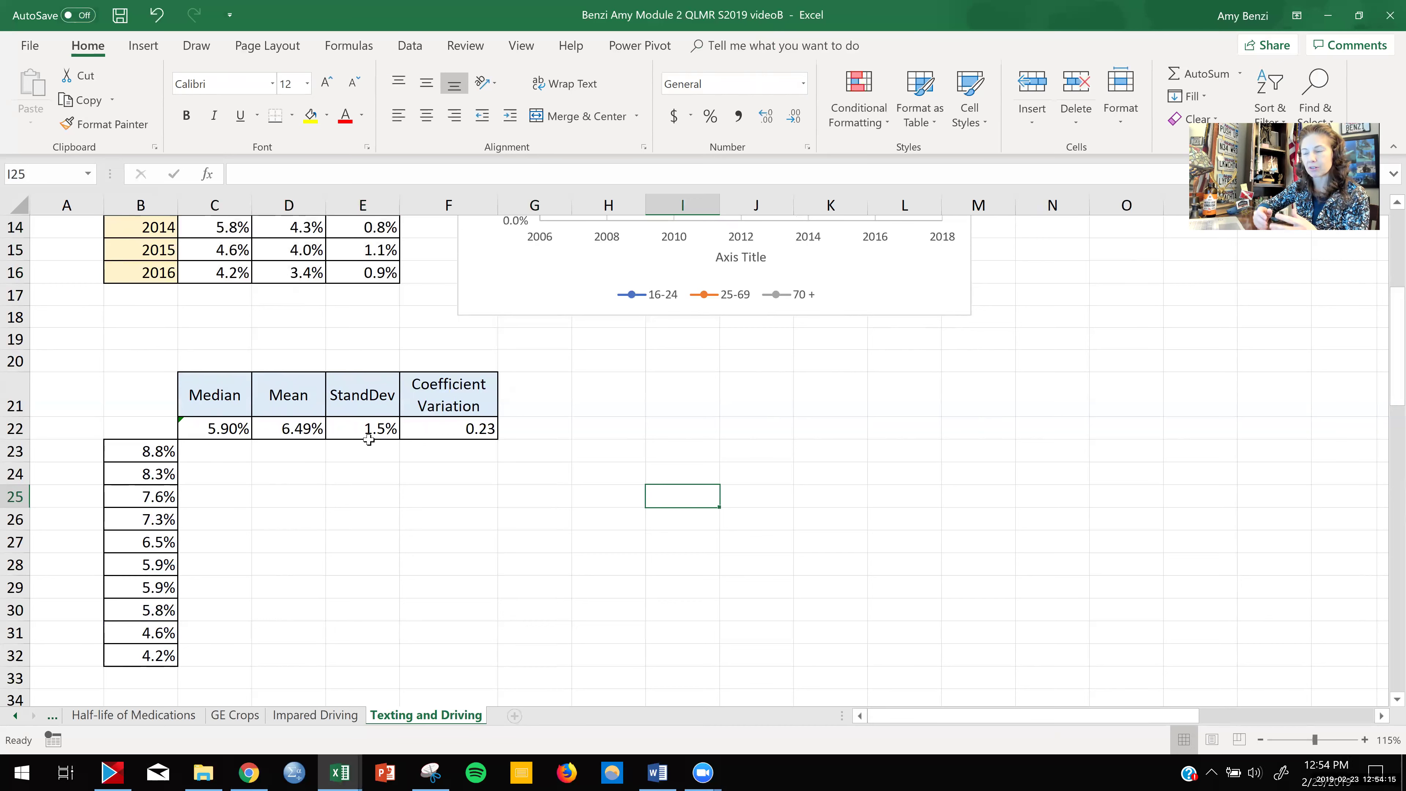
{"action": "scroll", "coordinate": [369, 439], "scroll_direction": "up", "scroll_amount": 1}
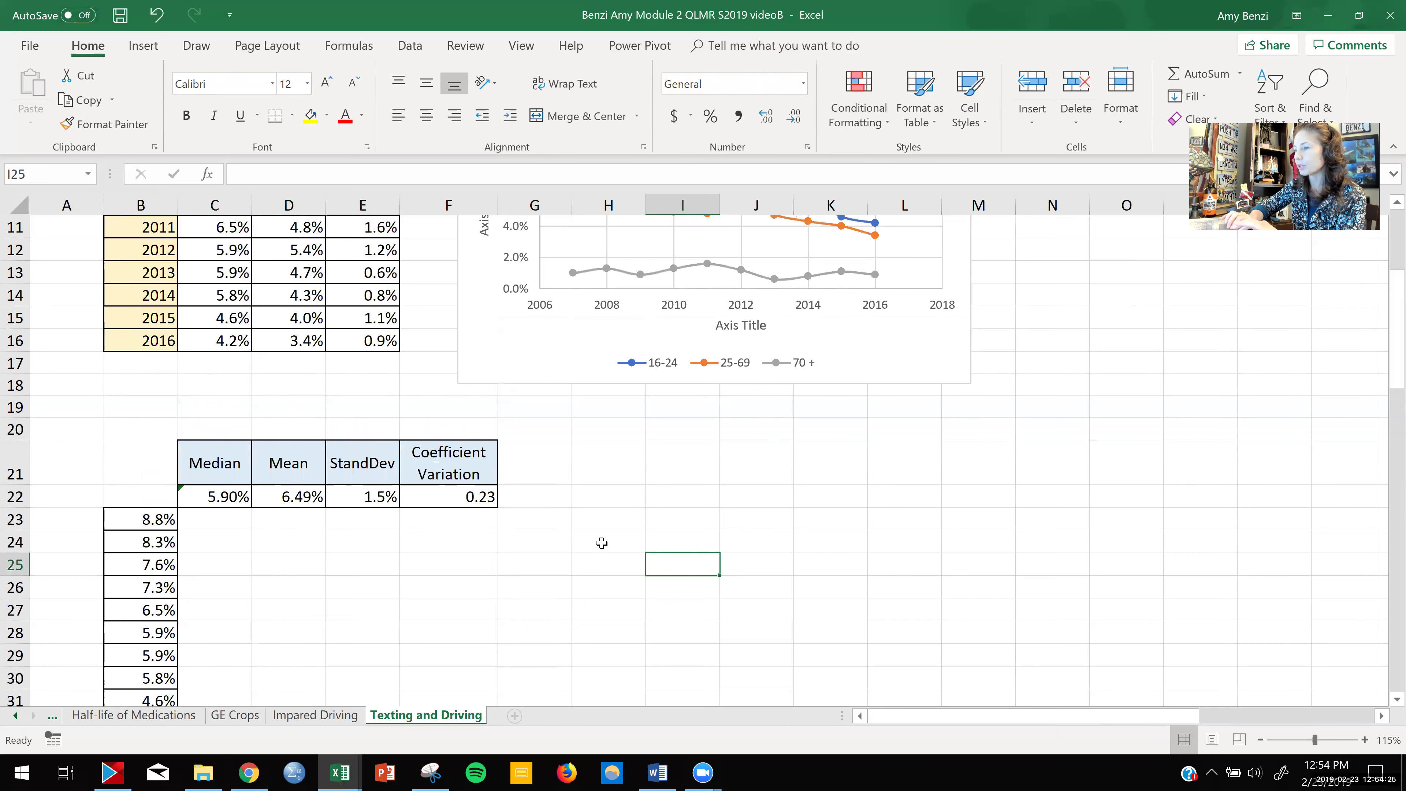
{"action": "scroll", "coordinate": [602, 543], "scroll_direction": "down", "scroll_amount": 1}
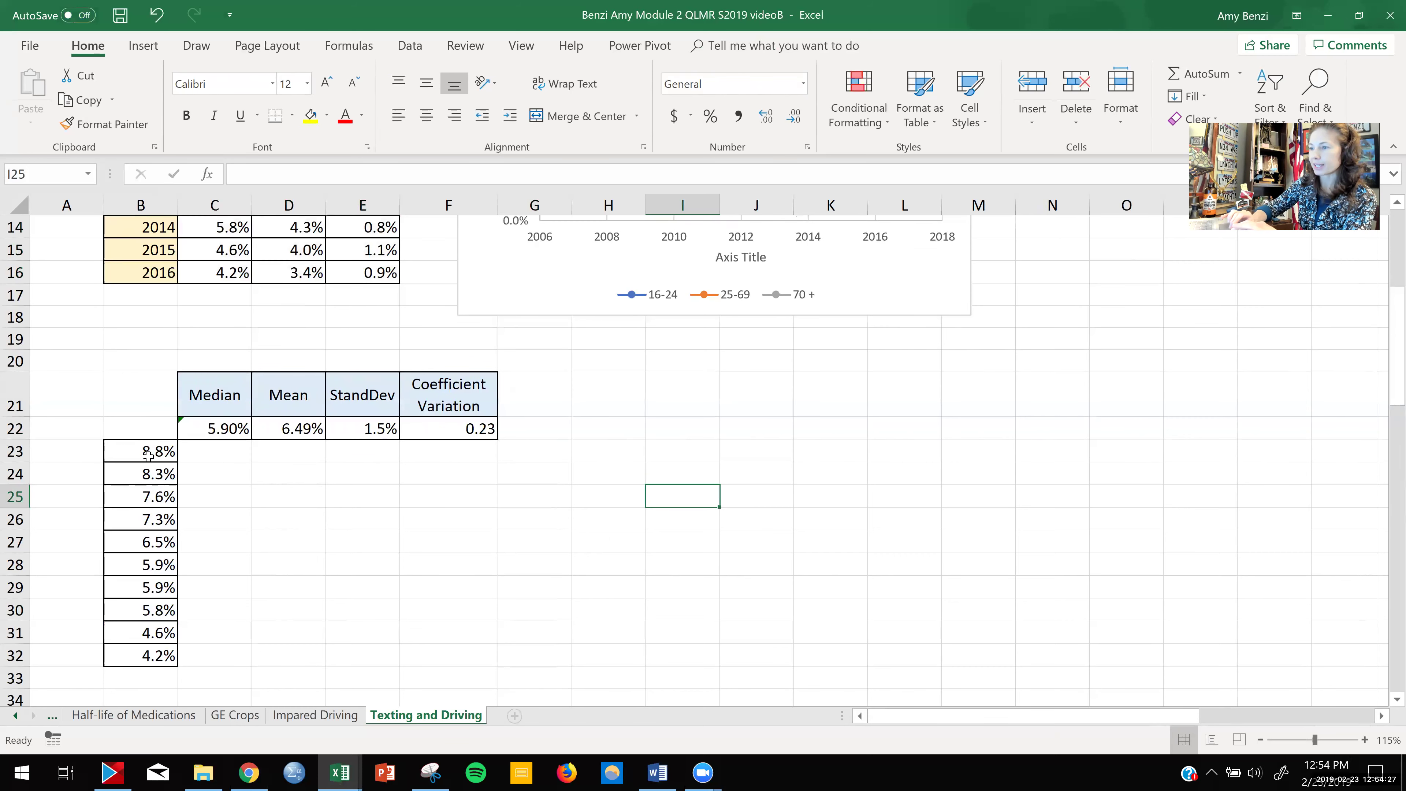
{"action": "left_click_drag", "start_coordinate": [147, 452], "coordinate": [147, 656]}
{"action": "left_click", "coordinate": [143, 46]}
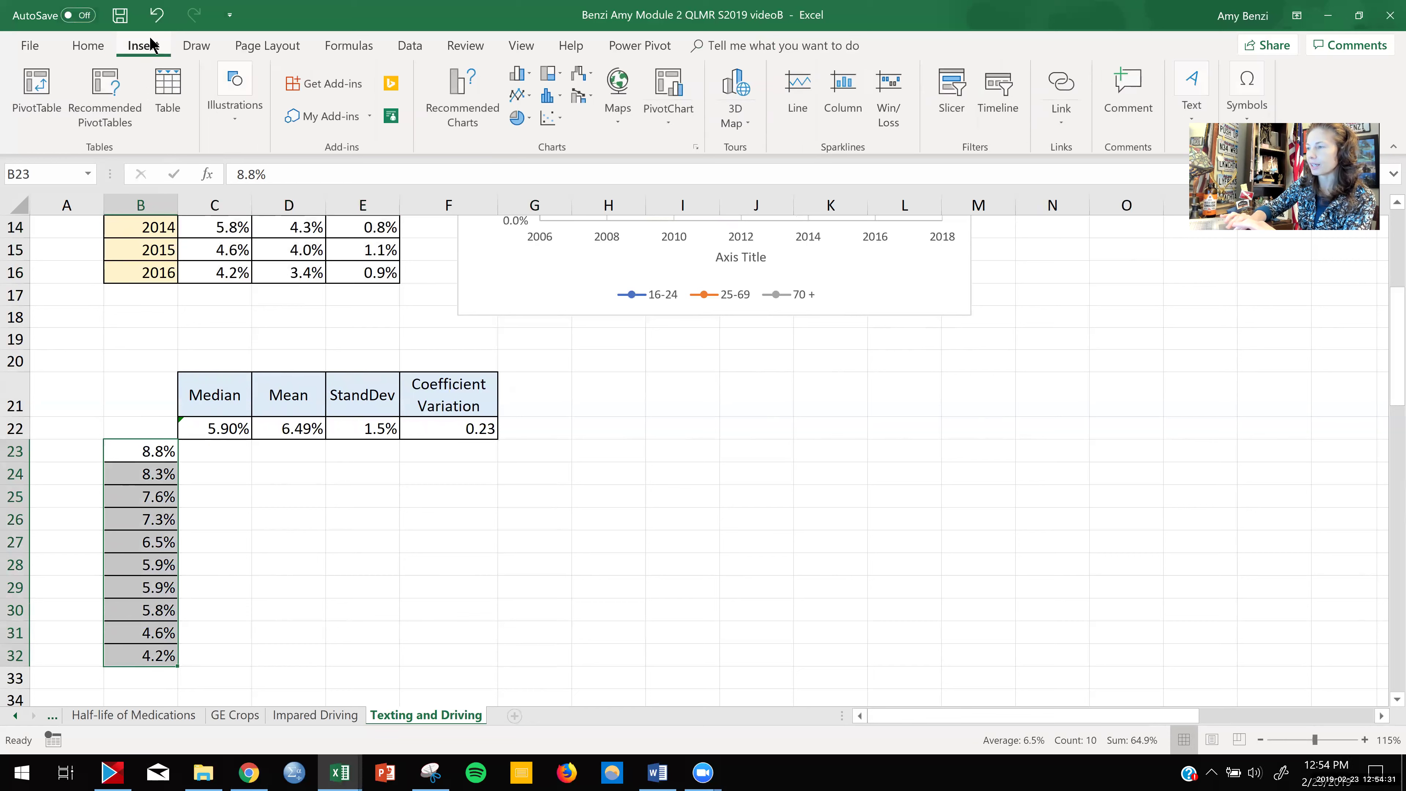
{"action": "left_click", "coordinate": [556, 118]}
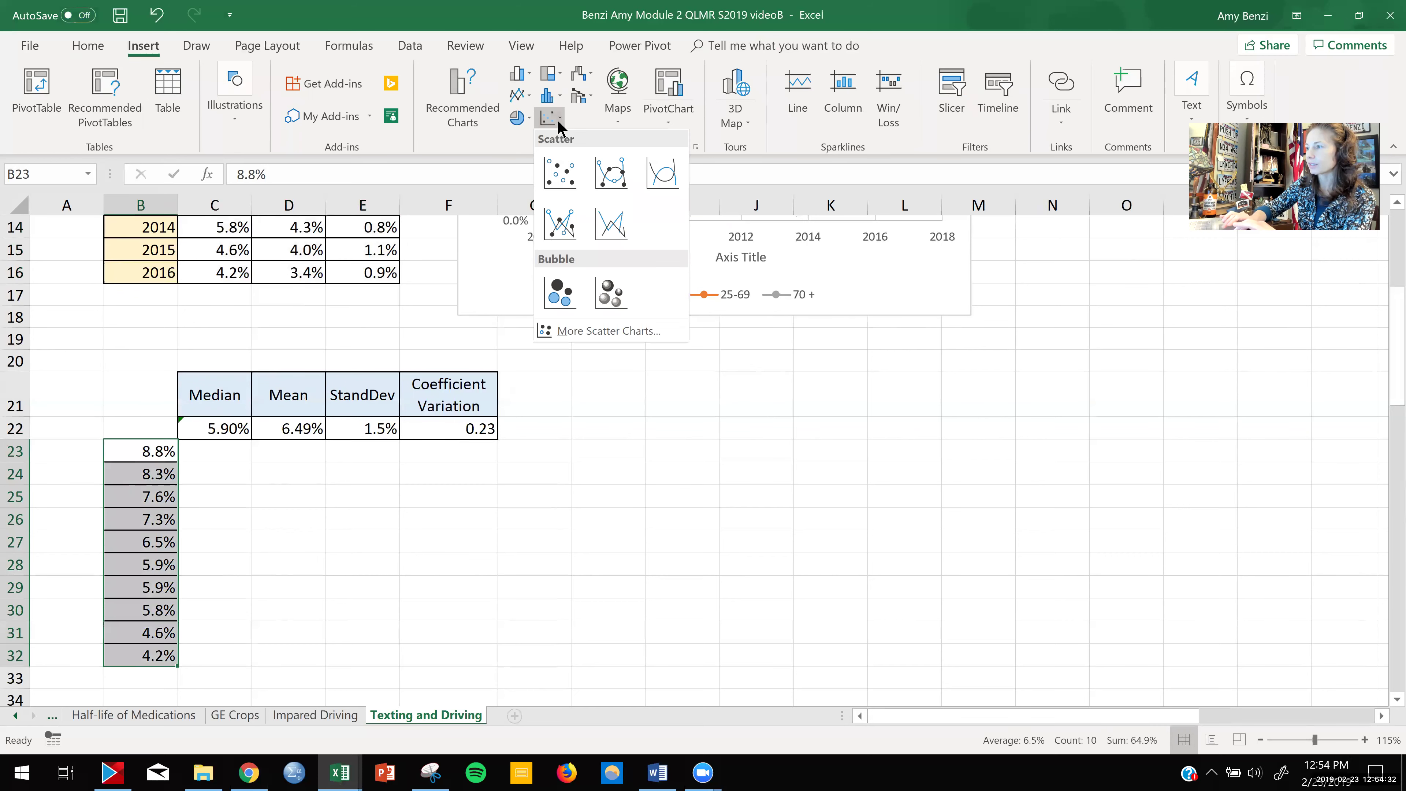
{"action": "left_click", "coordinate": [563, 173]}
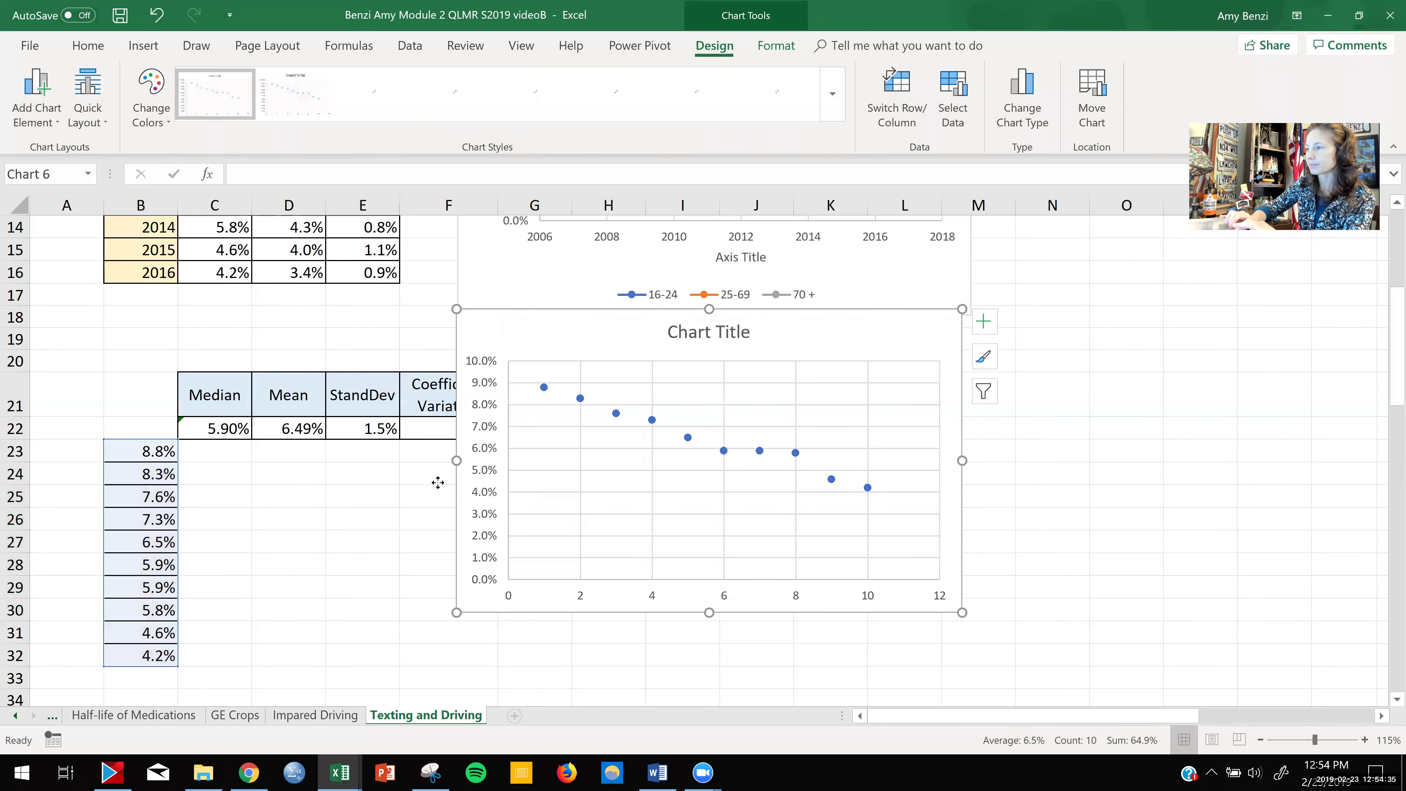
{"action": "left_click_drag", "start_coordinate": [391, 460], "coordinate": [262, 479]}
{"action": "left_click_drag", "start_coordinate": [715, 447], "coordinate": [583, 452]}
{"action": "scroll", "coordinate": [758, 454], "scroll_direction": "down", "scroll_amount": 2}
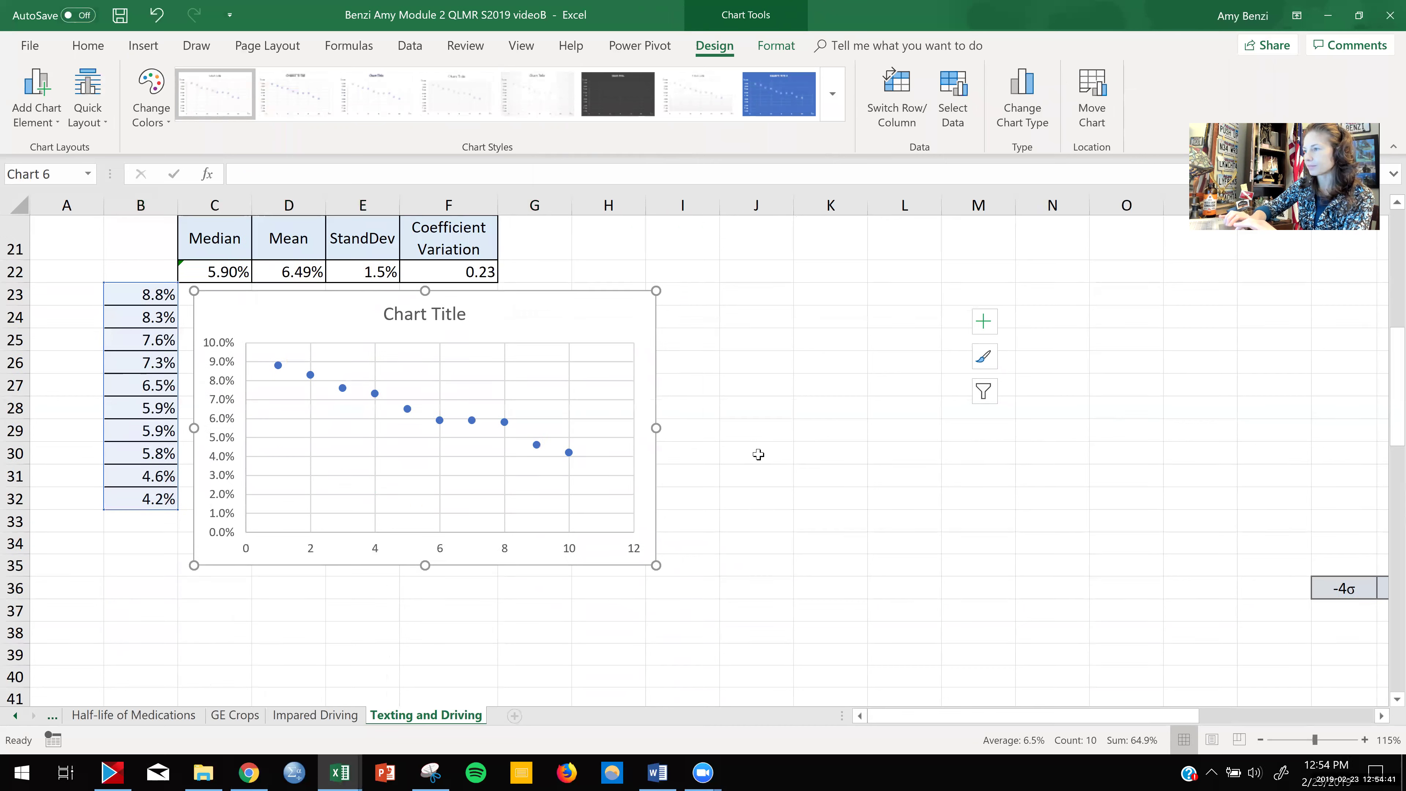
- Add axis titles and a trendline to the scatter chart
{"action": "left_click", "coordinate": [680, 303]}
{"action": "left_click", "coordinate": [740, 355]}
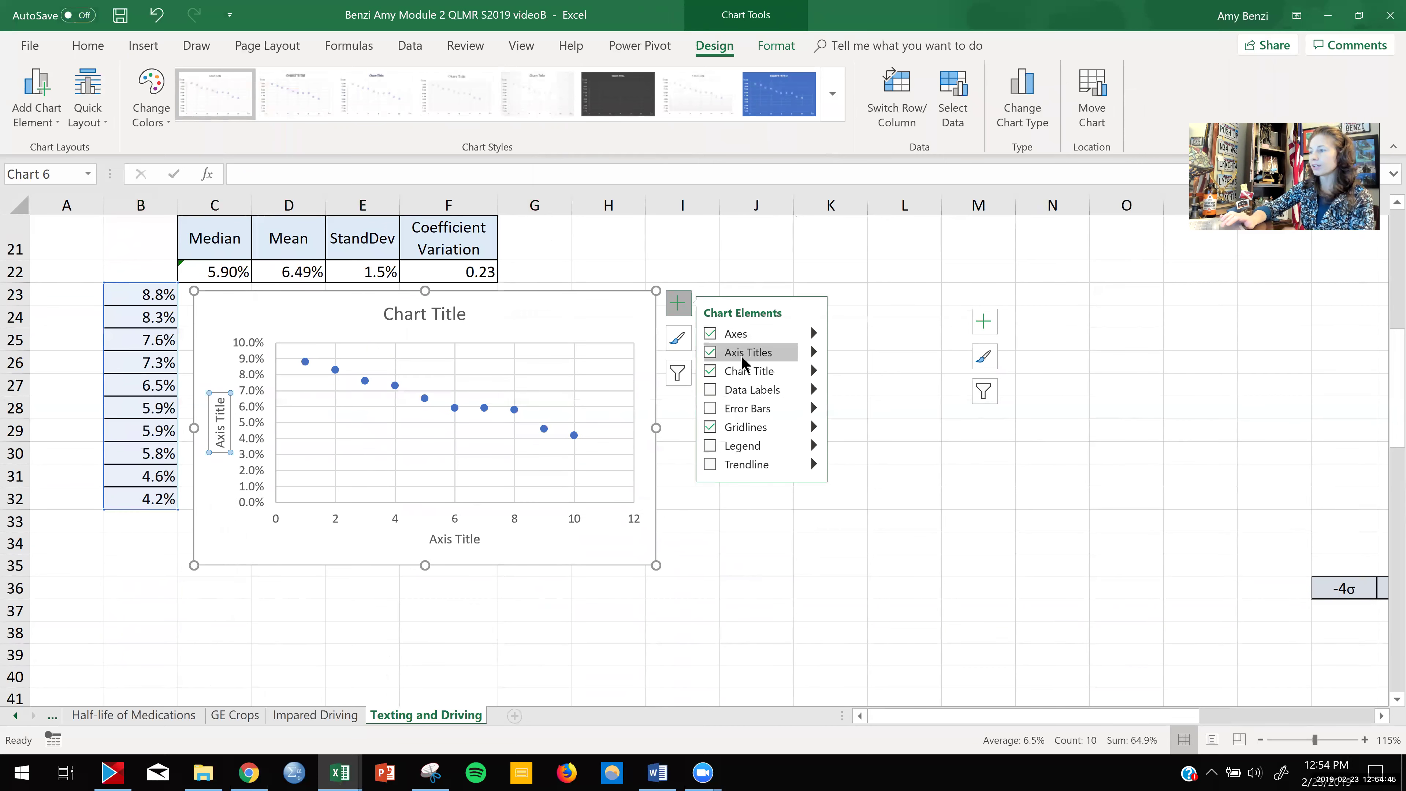
{"action": "left_click", "coordinate": [726, 466]}
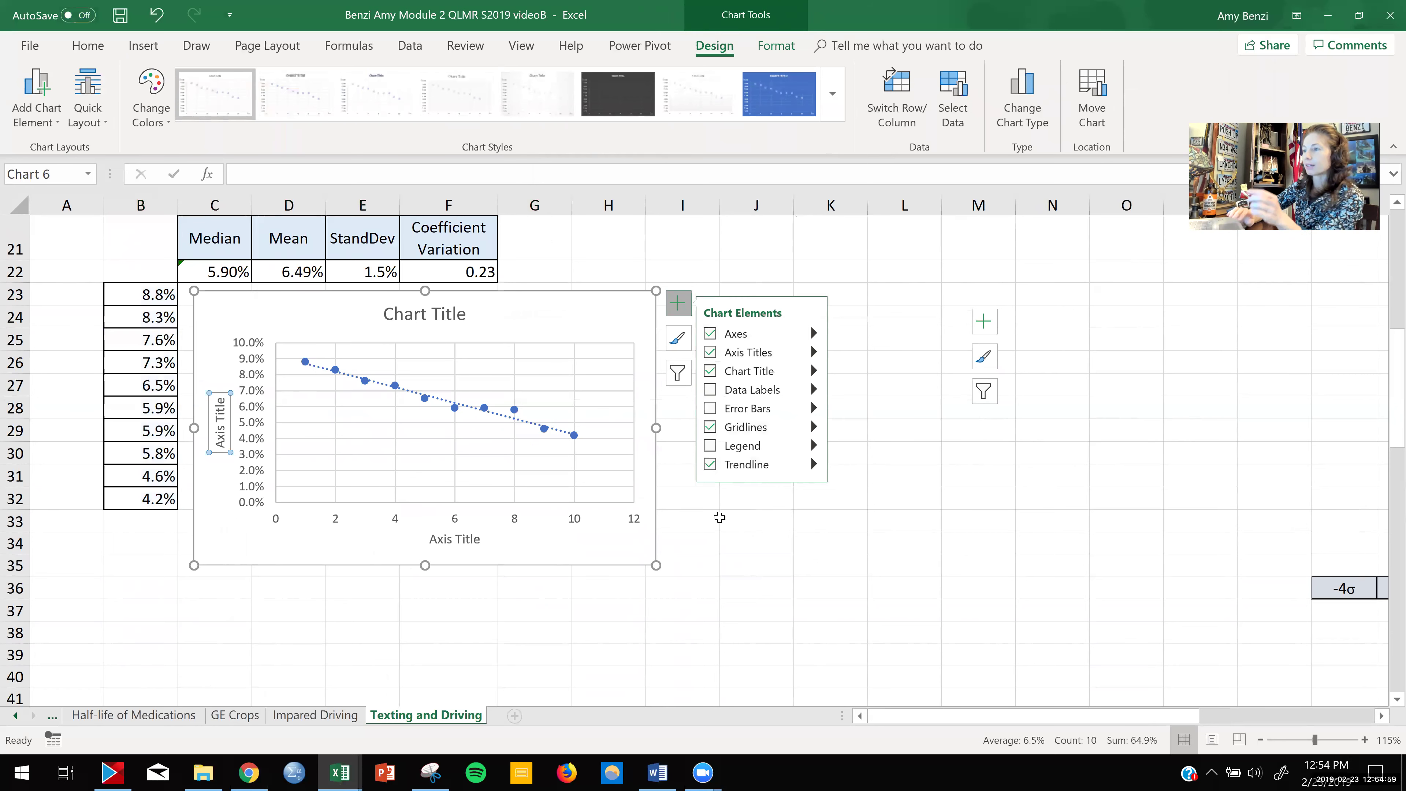
{"action": "left_click", "coordinate": [723, 585]}
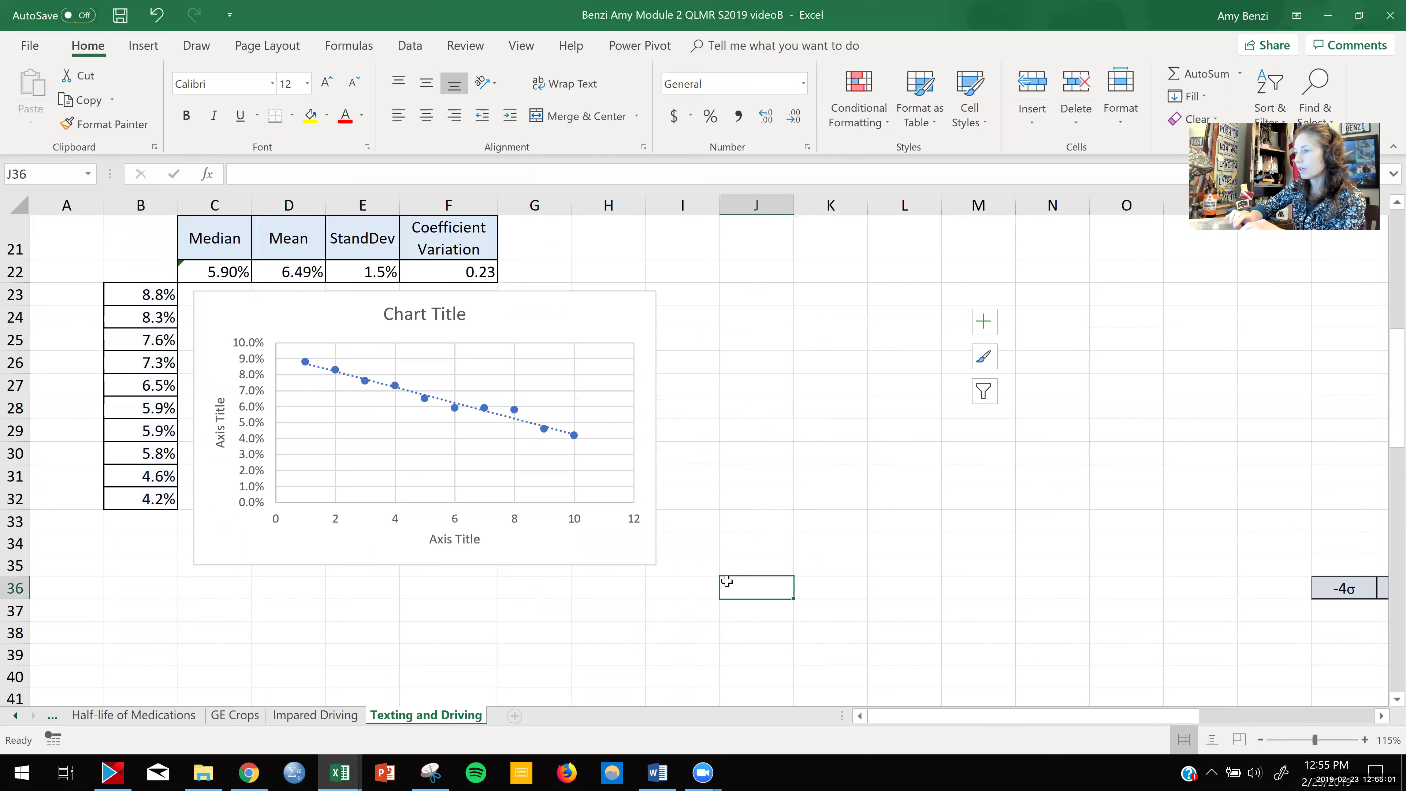
- Insert a Box and Whisker chart of B23:B32 and place it beside the scatter chart at a reduced size
{"action": "left_click_drag", "start_coordinate": [147, 294], "coordinate": [147, 499]}
{"action": "left_click", "coordinate": [145, 46]}
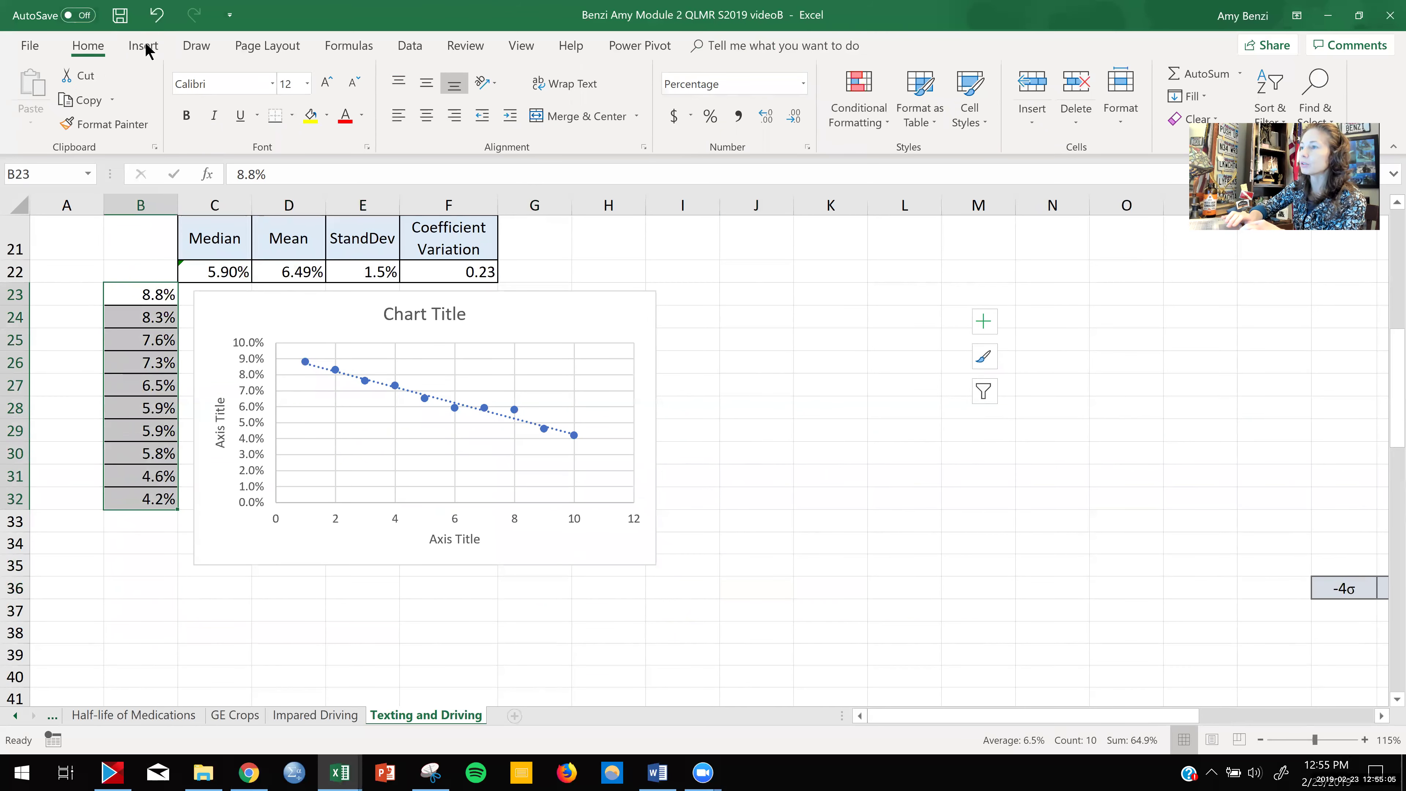
{"action": "left_click", "coordinate": [556, 114]}
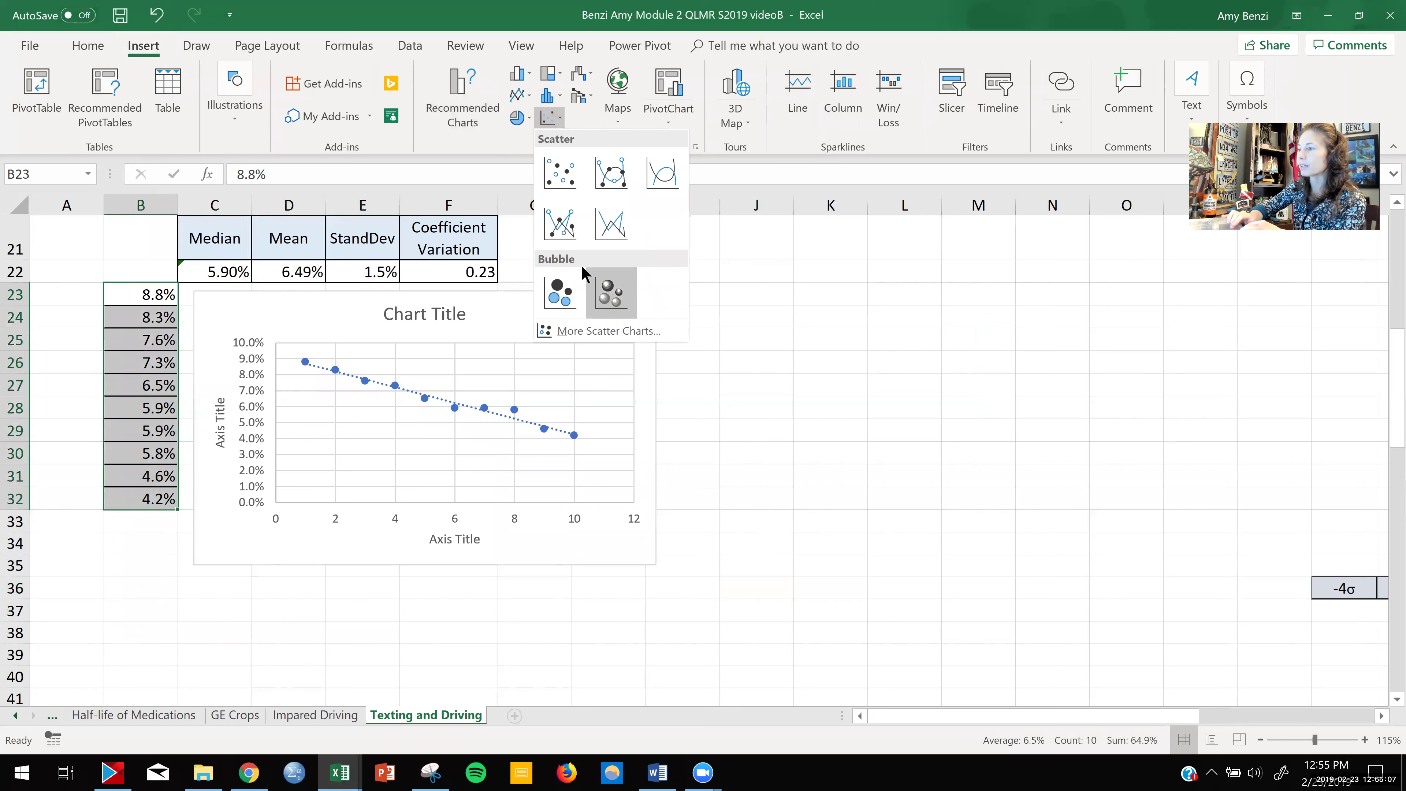
{"action": "left_click", "coordinate": [604, 331]}
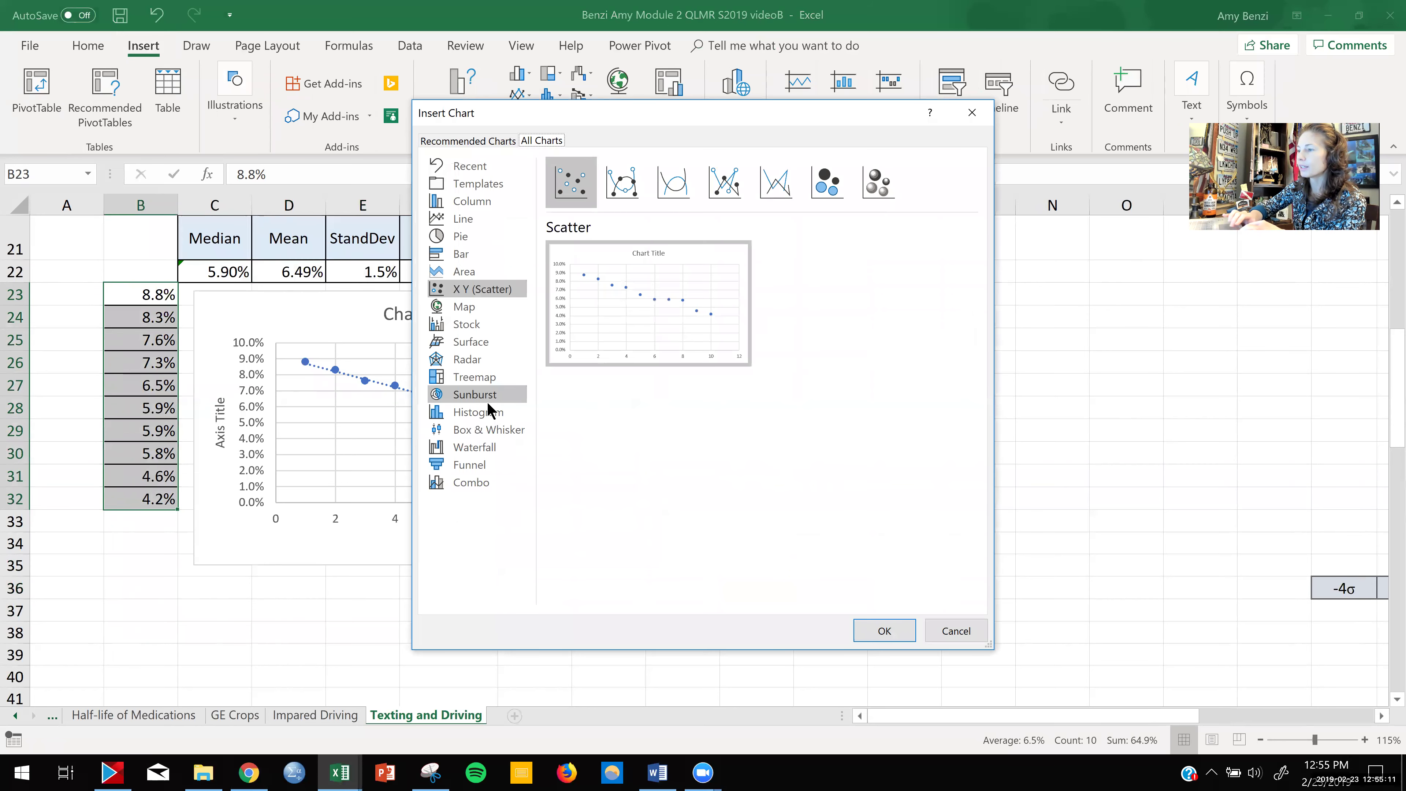
{"action": "left_click", "coordinate": [491, 431]}
{"action": "mouse_move", "coordinate": [650, 282]}
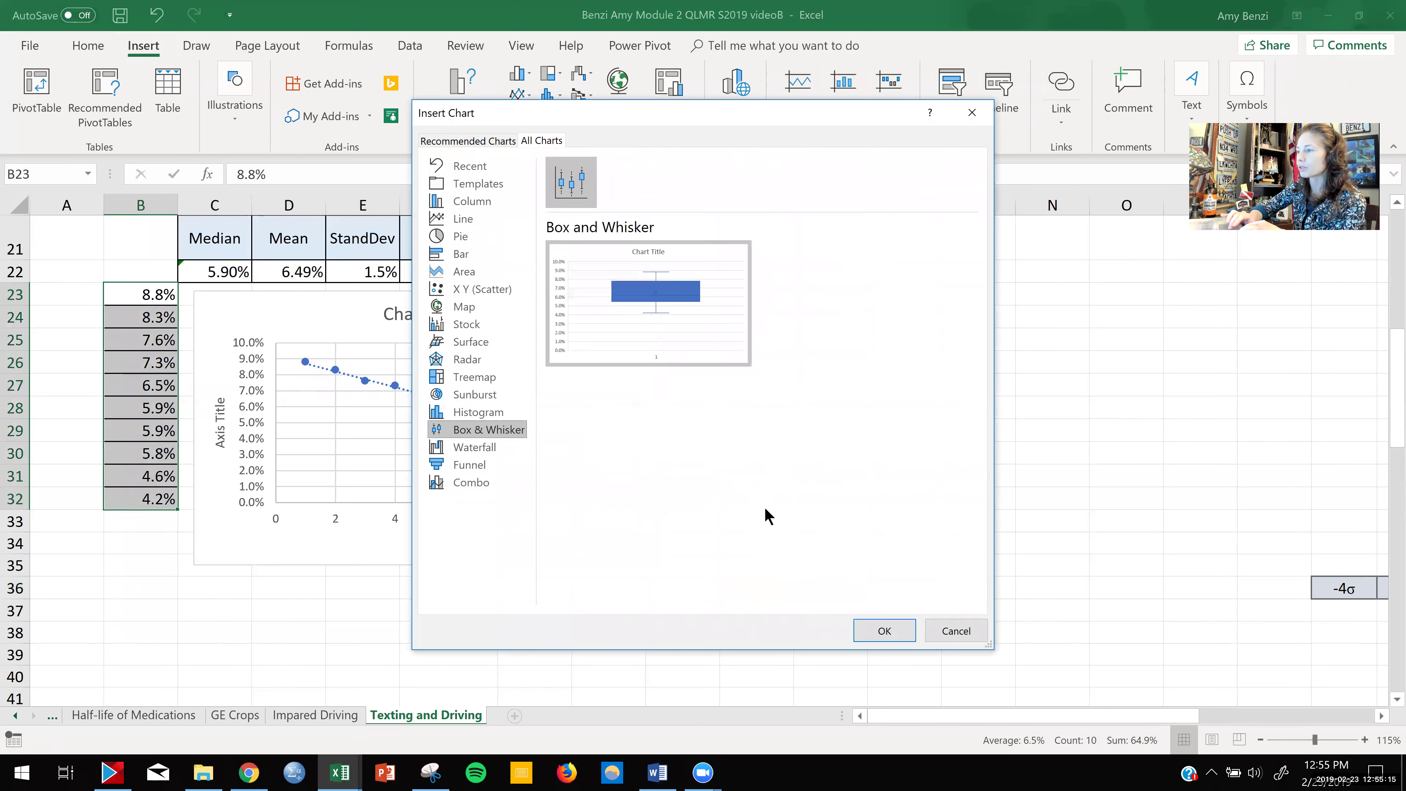
{"action": "key", "text": "Escape"}
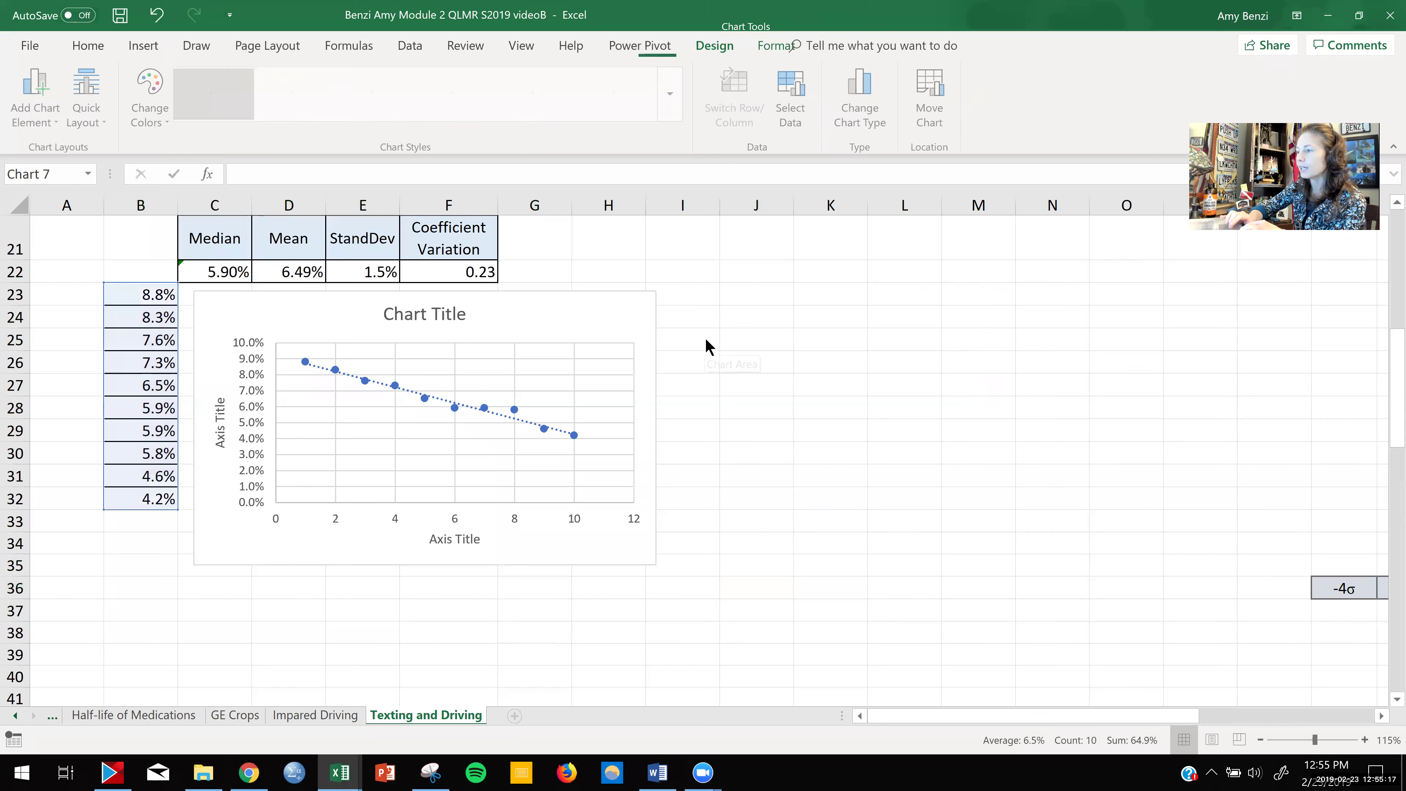
{"action": "left_click_drag", "start_coordinate": [810, 316], "coordinate": [869, 296]}
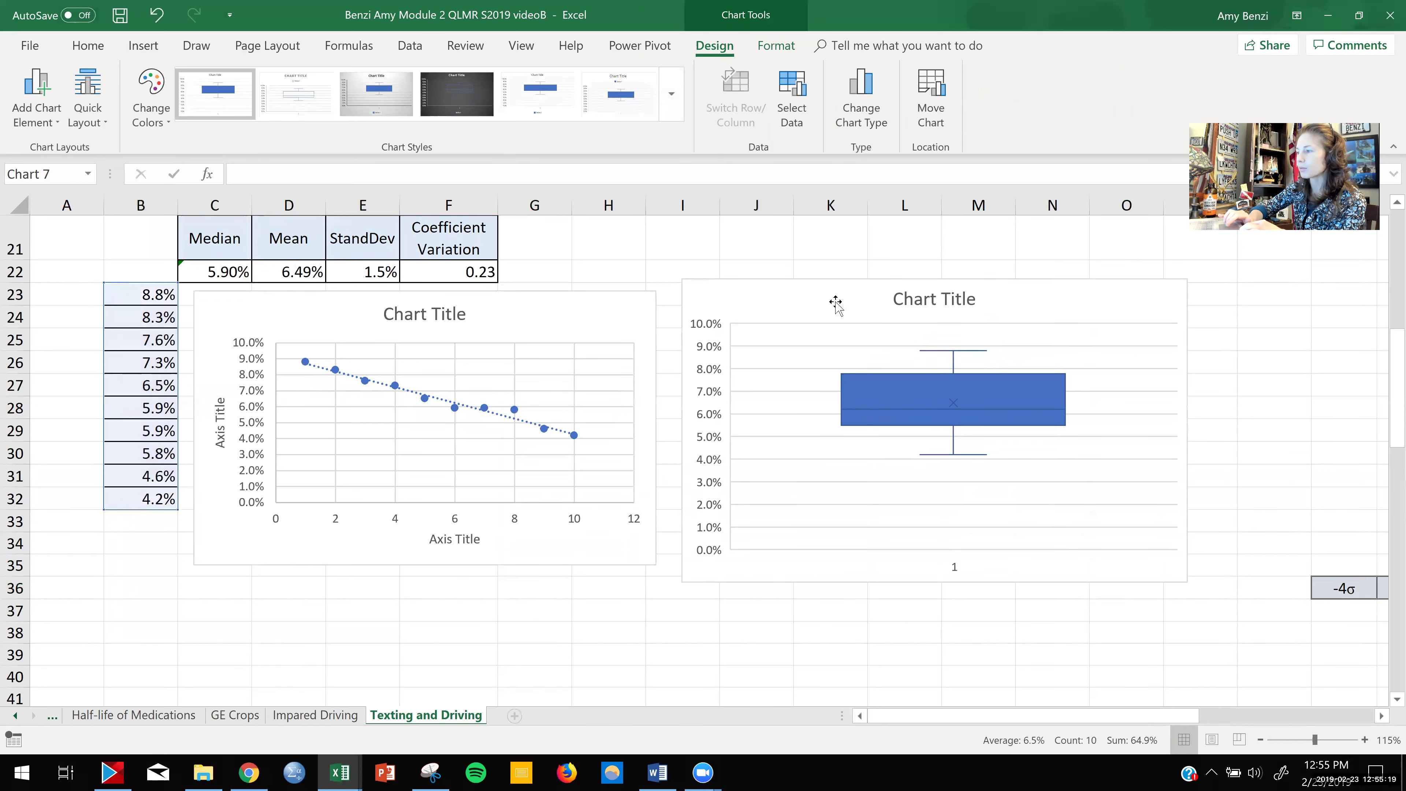
{"action": "left_click_drag", "start_coordinate": [1187, 583], "coordinate": [1054, 506]}
- Add axis titles to the box-and-whisker chart and stretch it taller to about the scatter chart's height
{"action": "left_click", "coordinate": [1074, 302]}
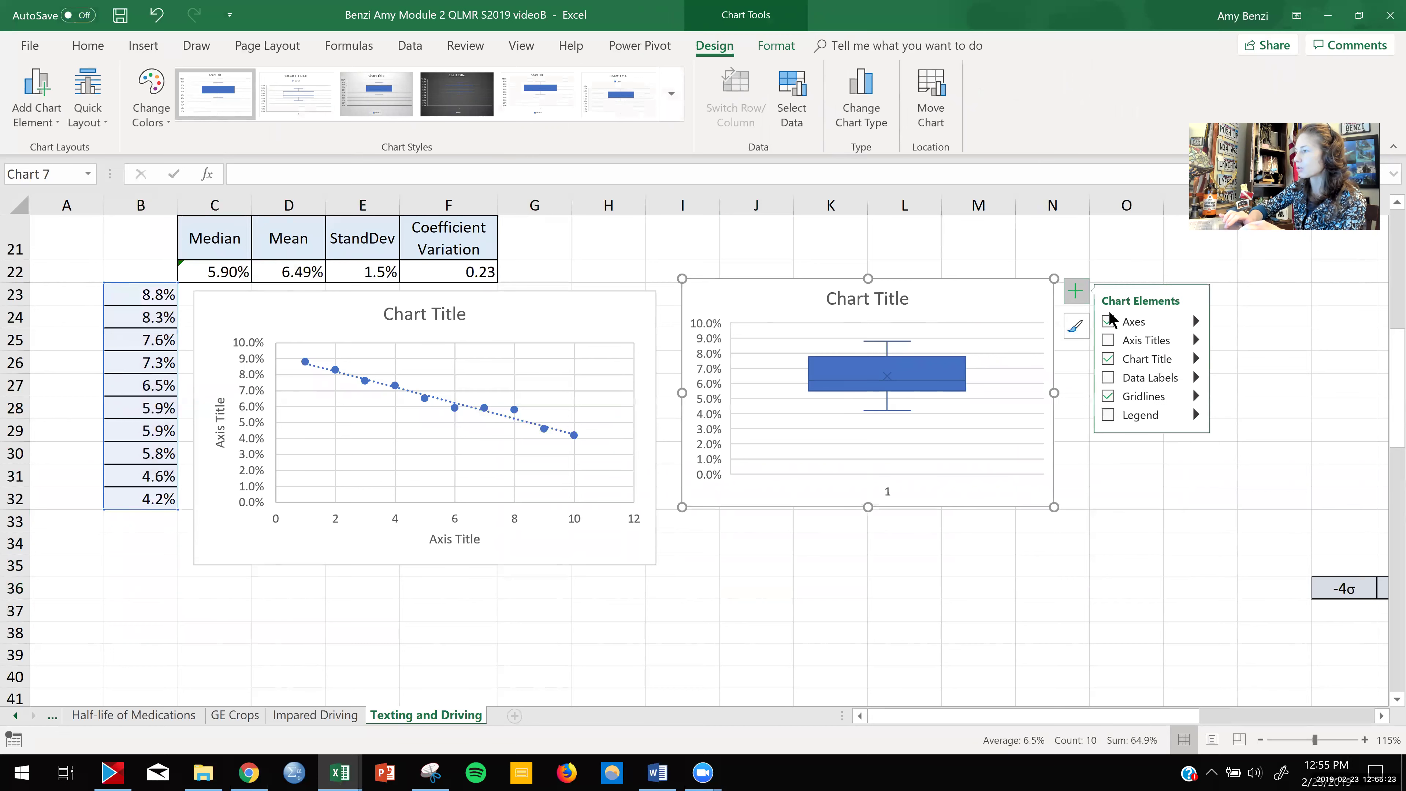
{"action": "left_click", "coordinate": [1124, 346]}
{"action": "mouse_move", "coordinate": [1004, 292]}
{"action": "left_mouse_down"}
{"action": "mouse_move", "coordinate": [1004, 327]}
{"action": "mouse_move", "coordinate": [995, 283]}
{"action": "left_mouse_up"}
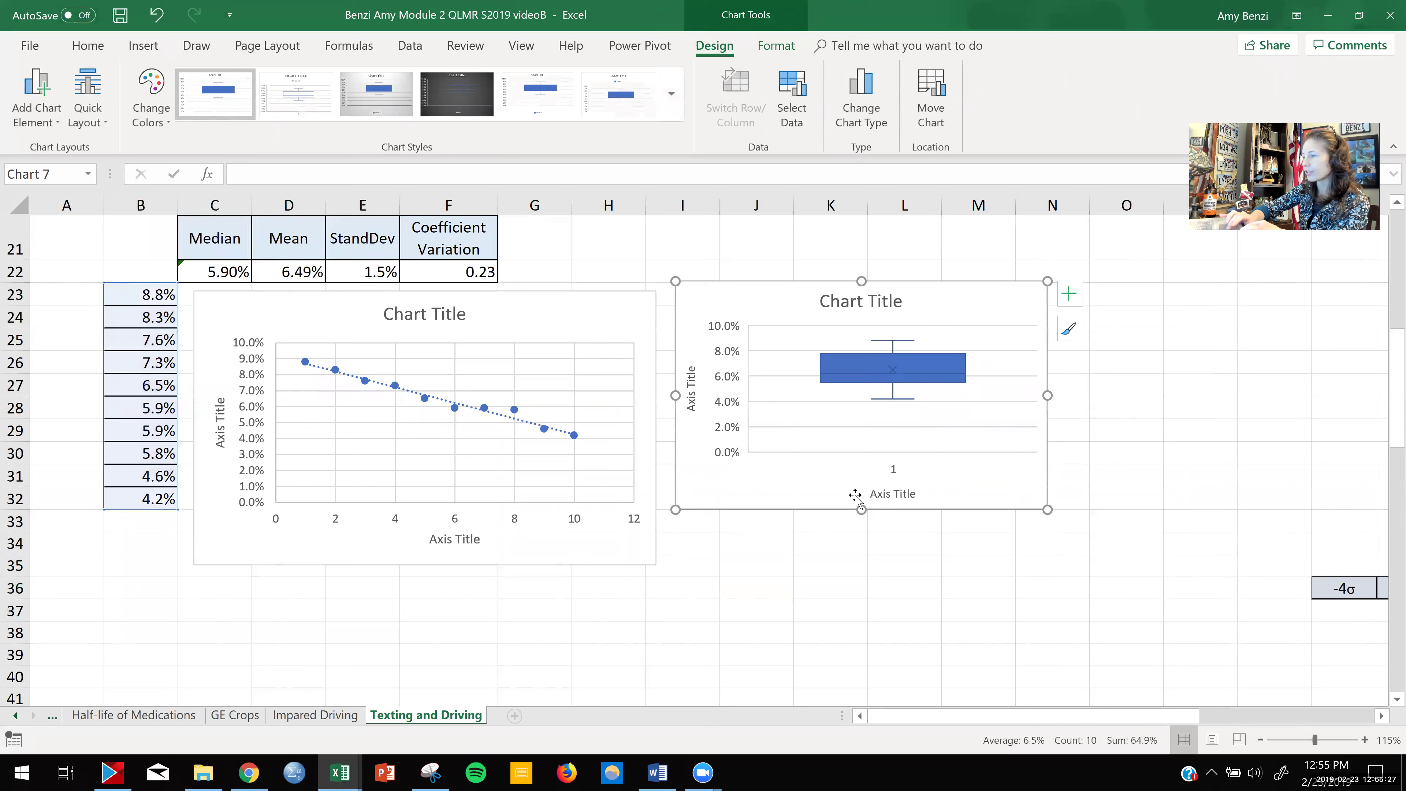
{"action": "left_click_drag", "start_coordinate": [858, 554], "coordinate": [858, 554]}
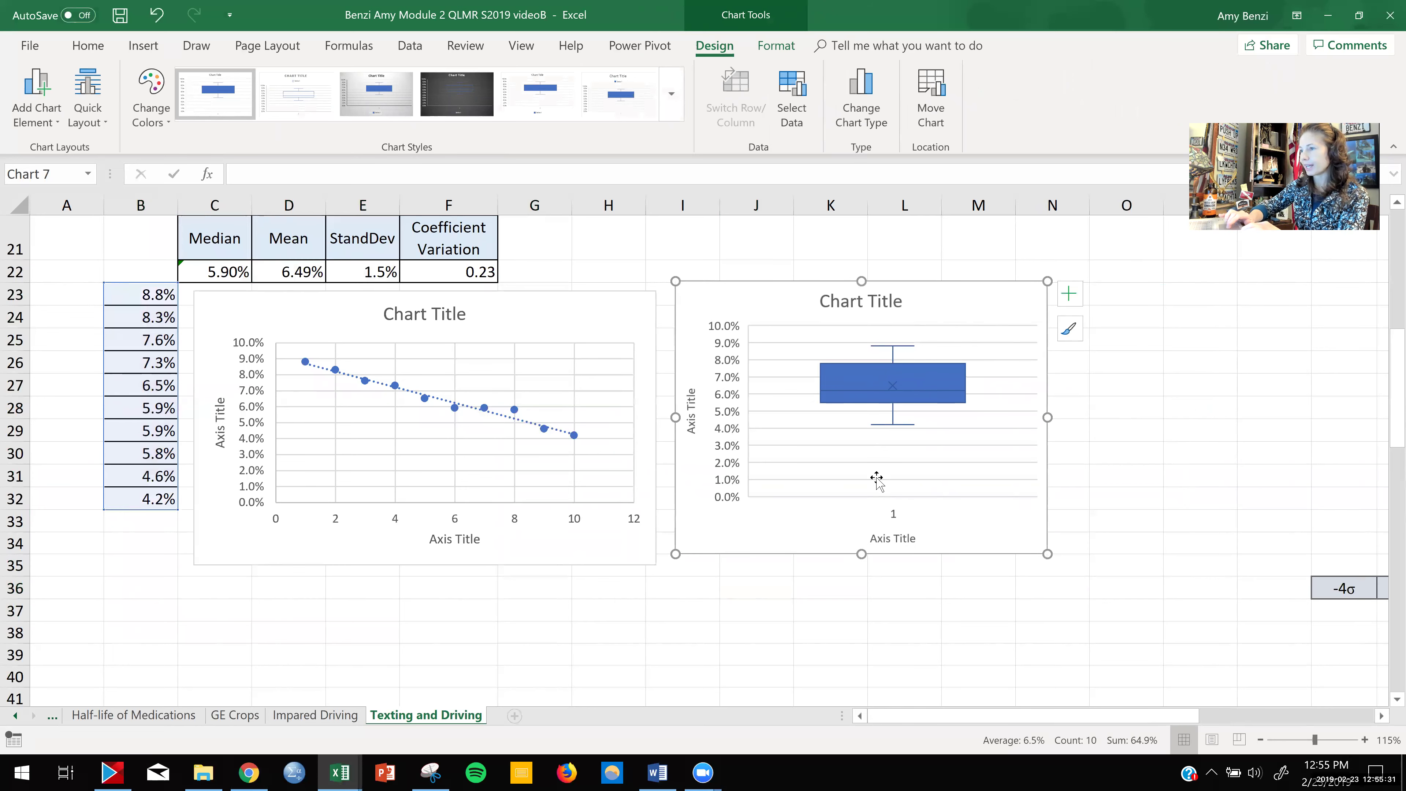
{"action": "left_click", "coordinate": [1131, 544]}
- Move the -4σ to 4σ header row from R36:Z36 to O32:W32, beside the box-and-whisker chart
{"action": "scroll", "coordinate": [1136, 538], "scroll_direction": "down", "scroll_amount": 1}
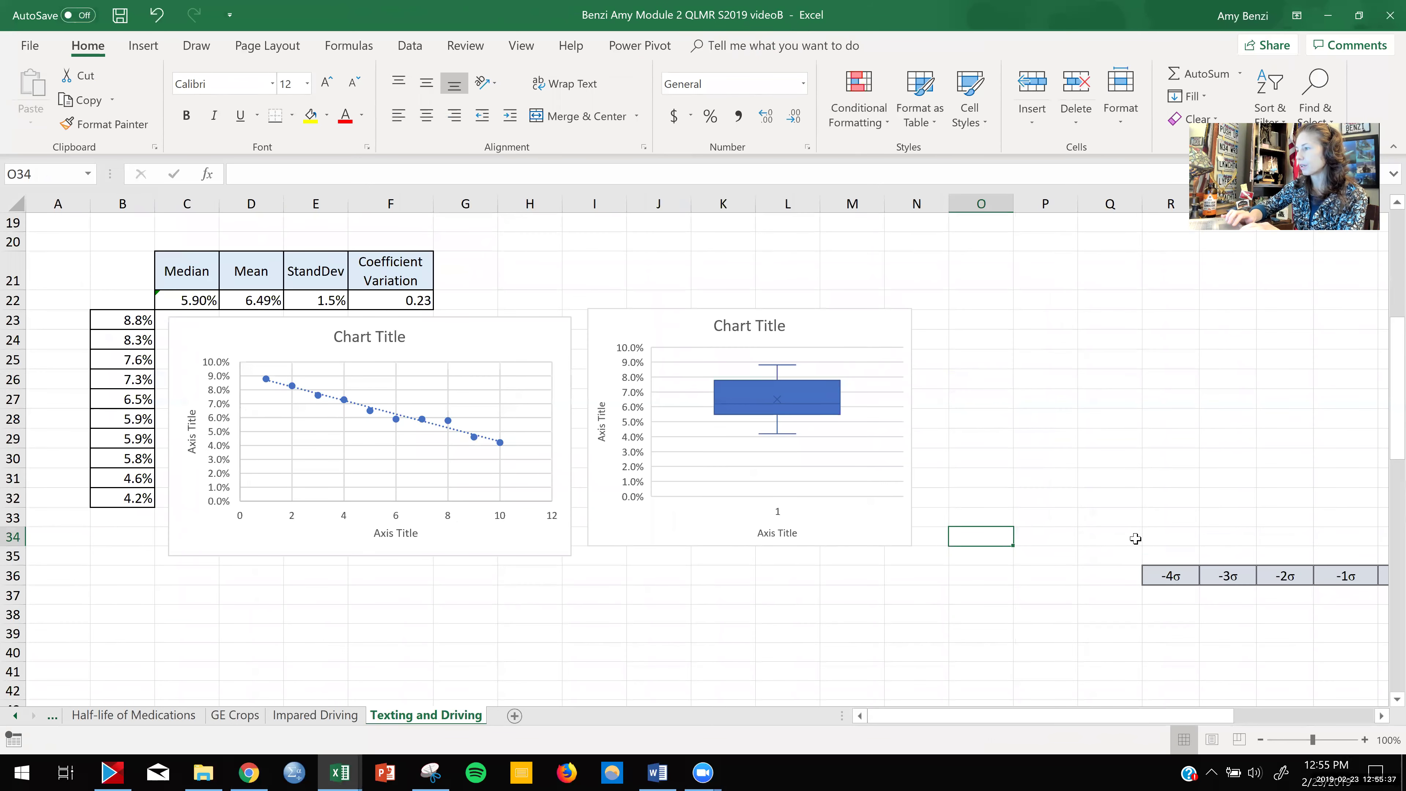
{"action": "scroll", "coordinate": [1135, 539], "scroll_direction": "right", "scroll_amount": 5}
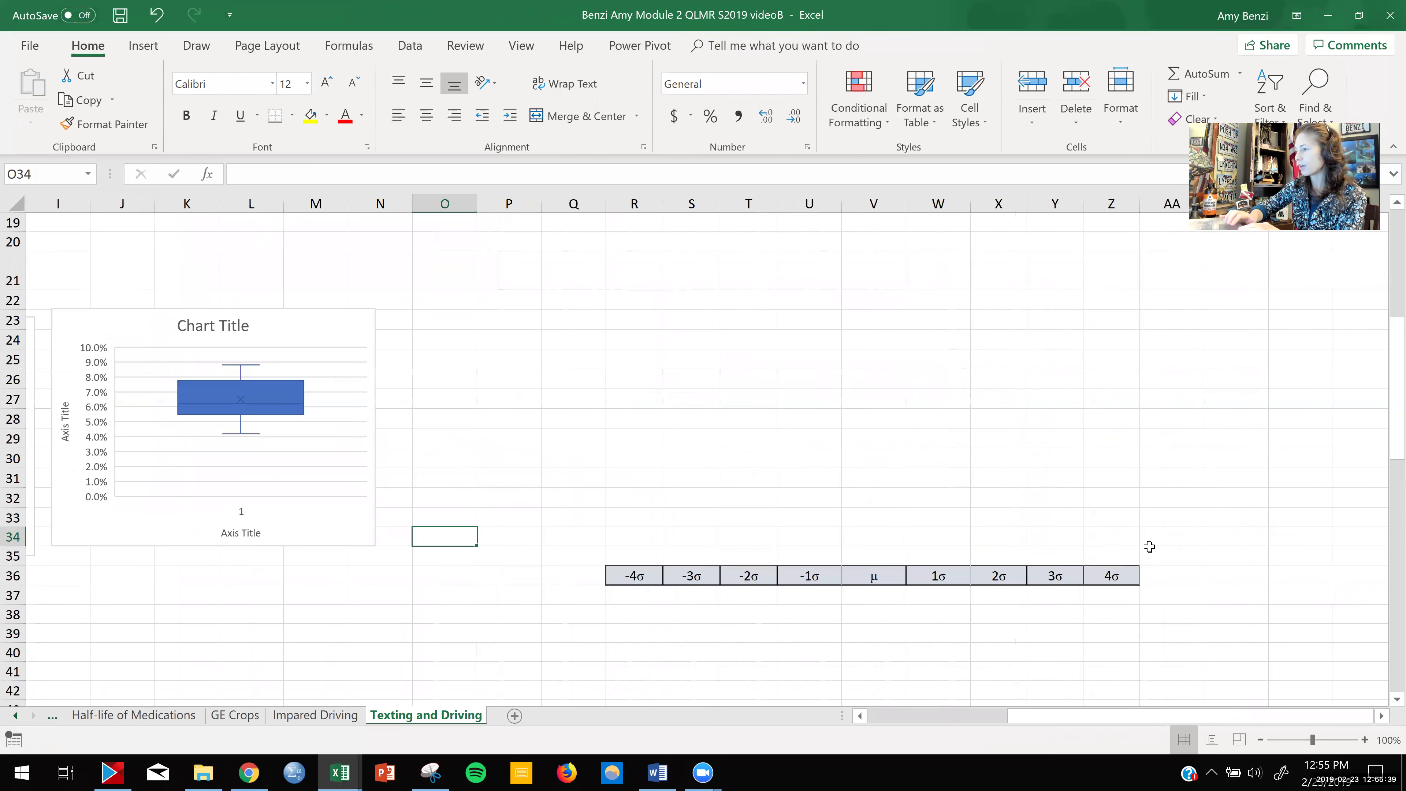
{"action": "left_click_drag", "start_coordinate": [1117, 575], "coordinate": [468, 489]}
{"action": "left_click", "coordinate": [508, 625]}
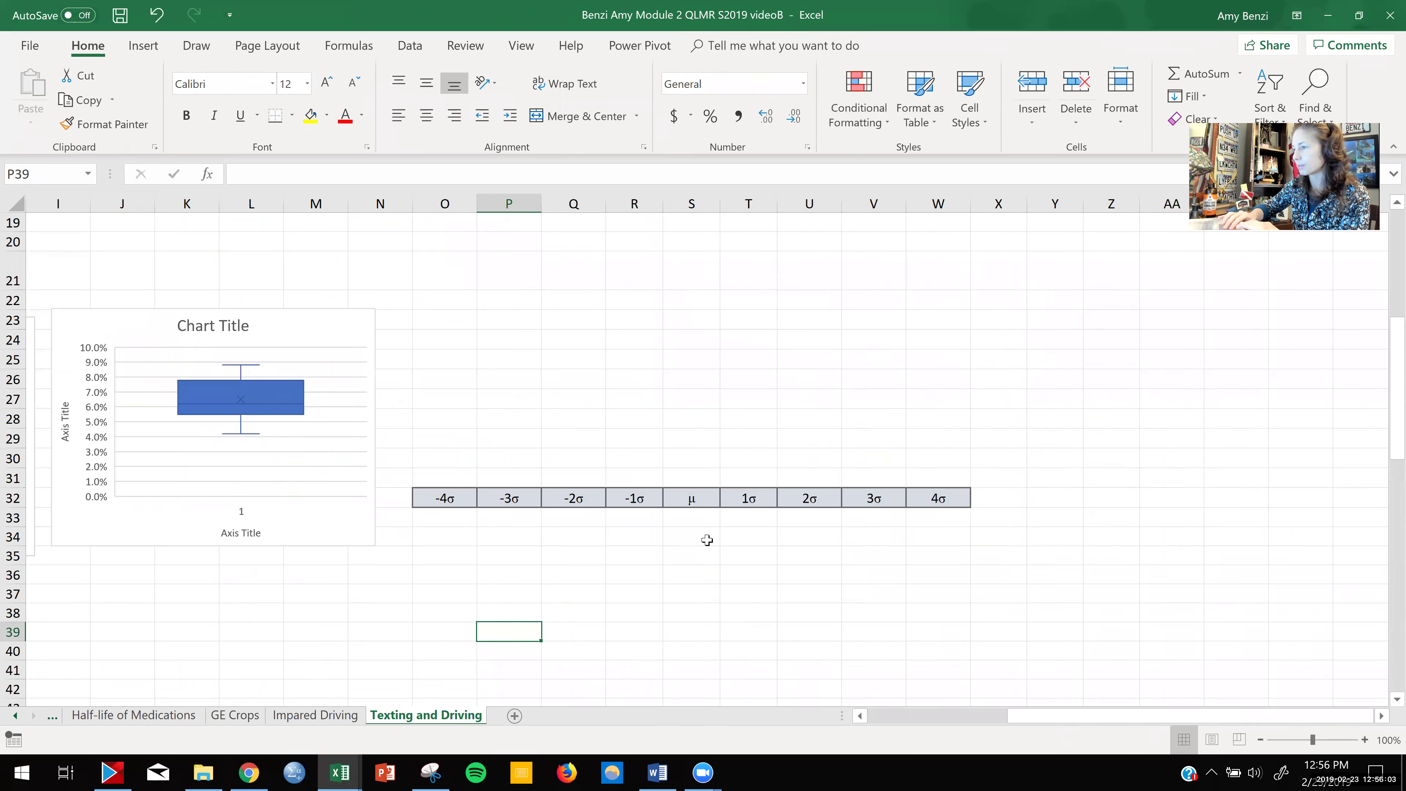
- Link S33, below the μ header, to the mean in D22
{"action": "scroll", "coordinate": [706, 542], "scroll_direction": "down", "scroll_amount": 2}
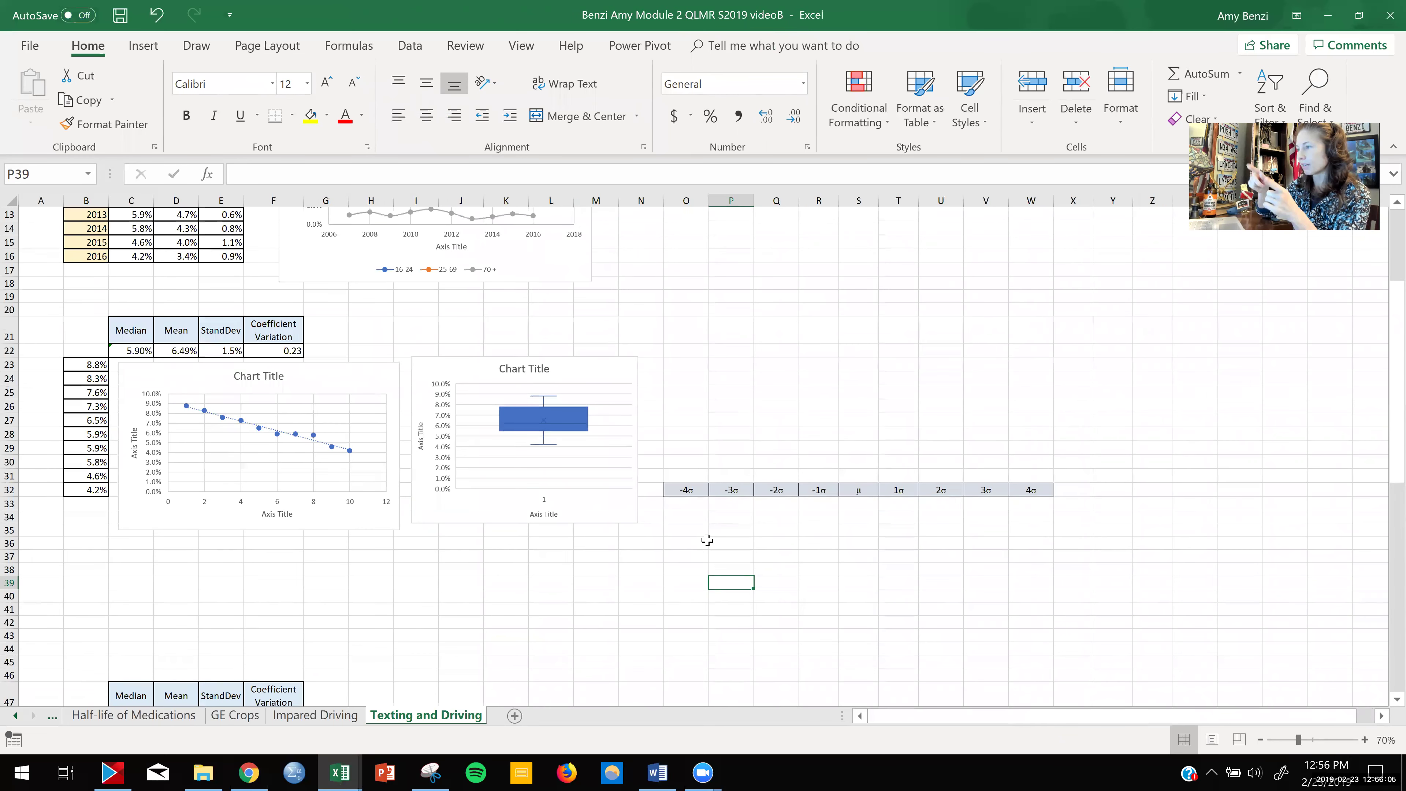
{"action": "left_click", "coordinate": [859, 503]}
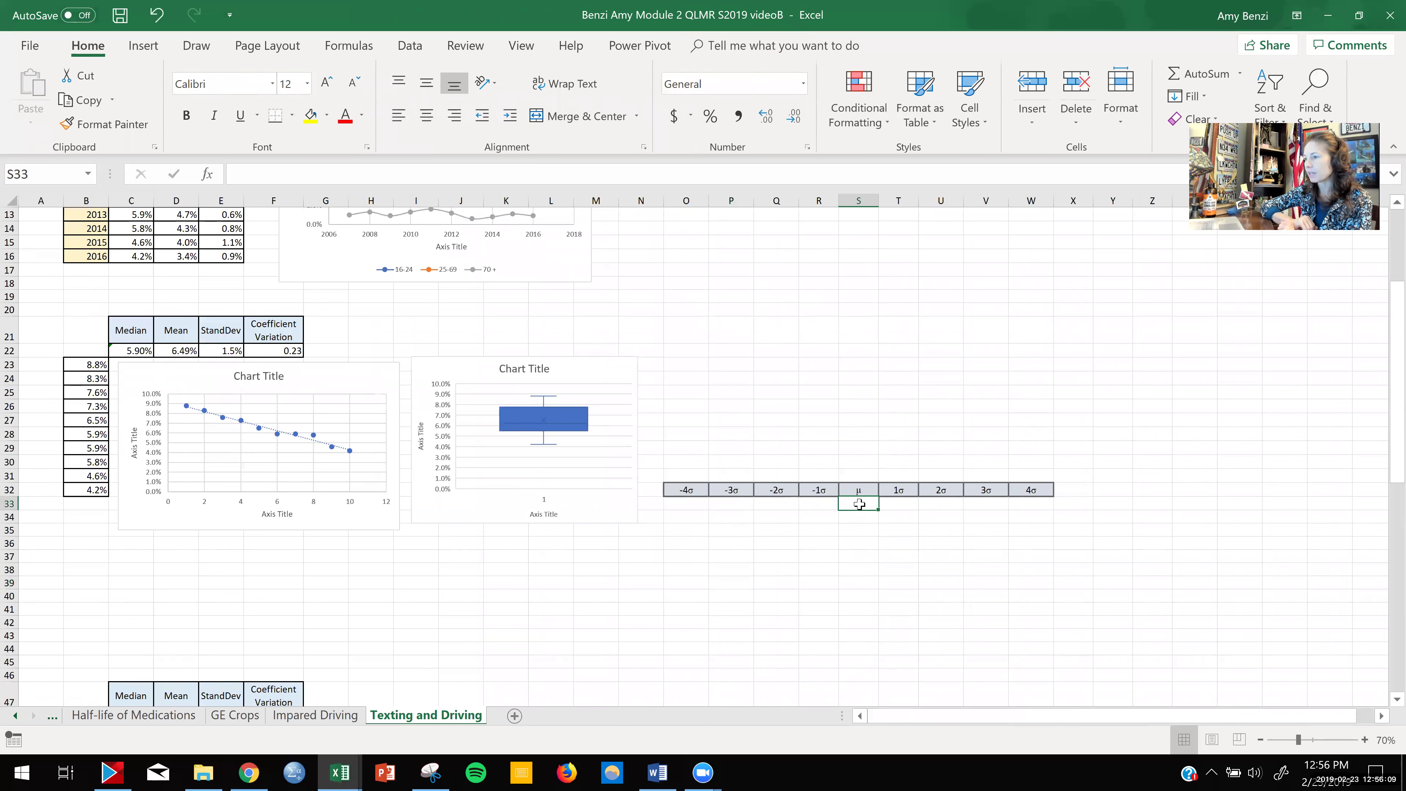
{"action": "left_click", "coordinate": [170, 350]}
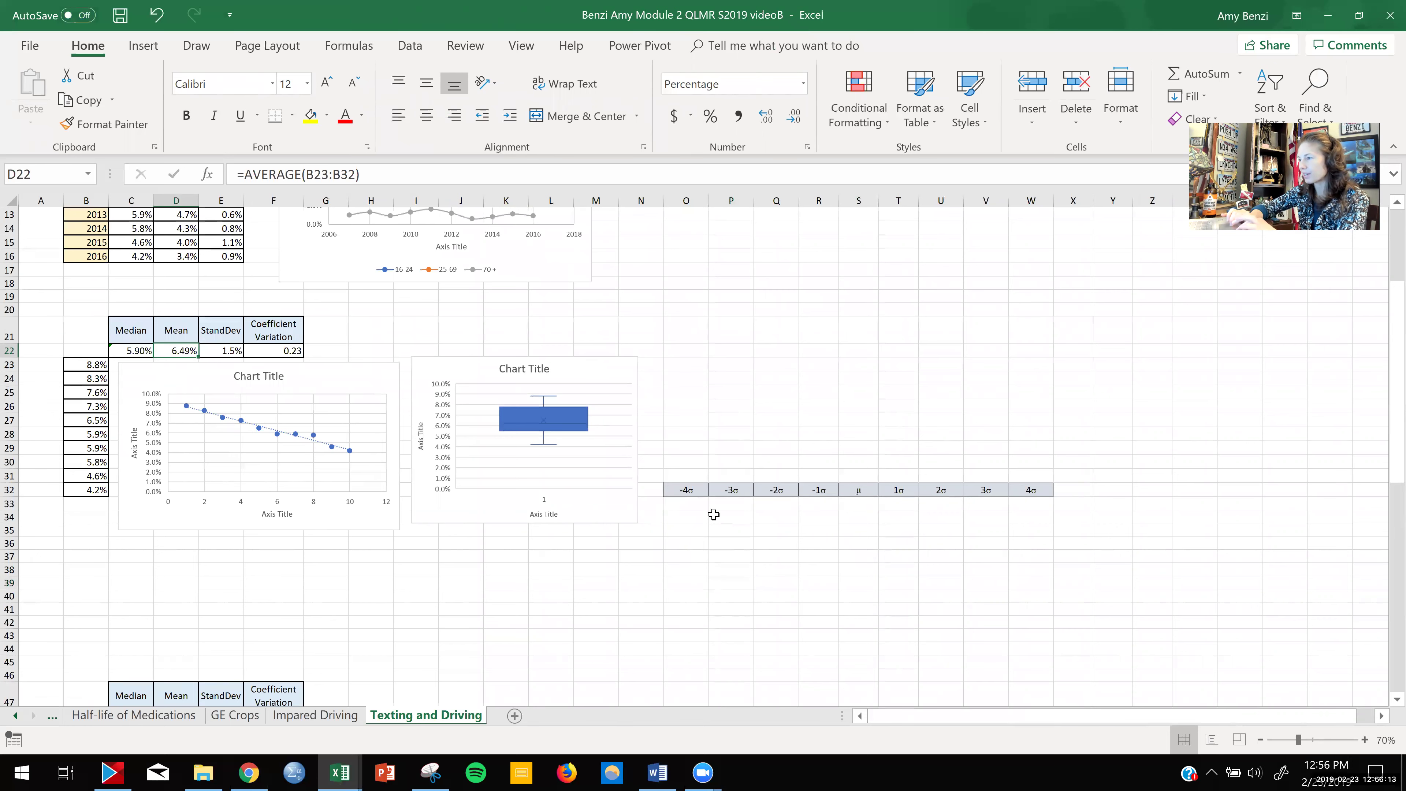
{"action": "double_click", "coordinate": [859, 503]}
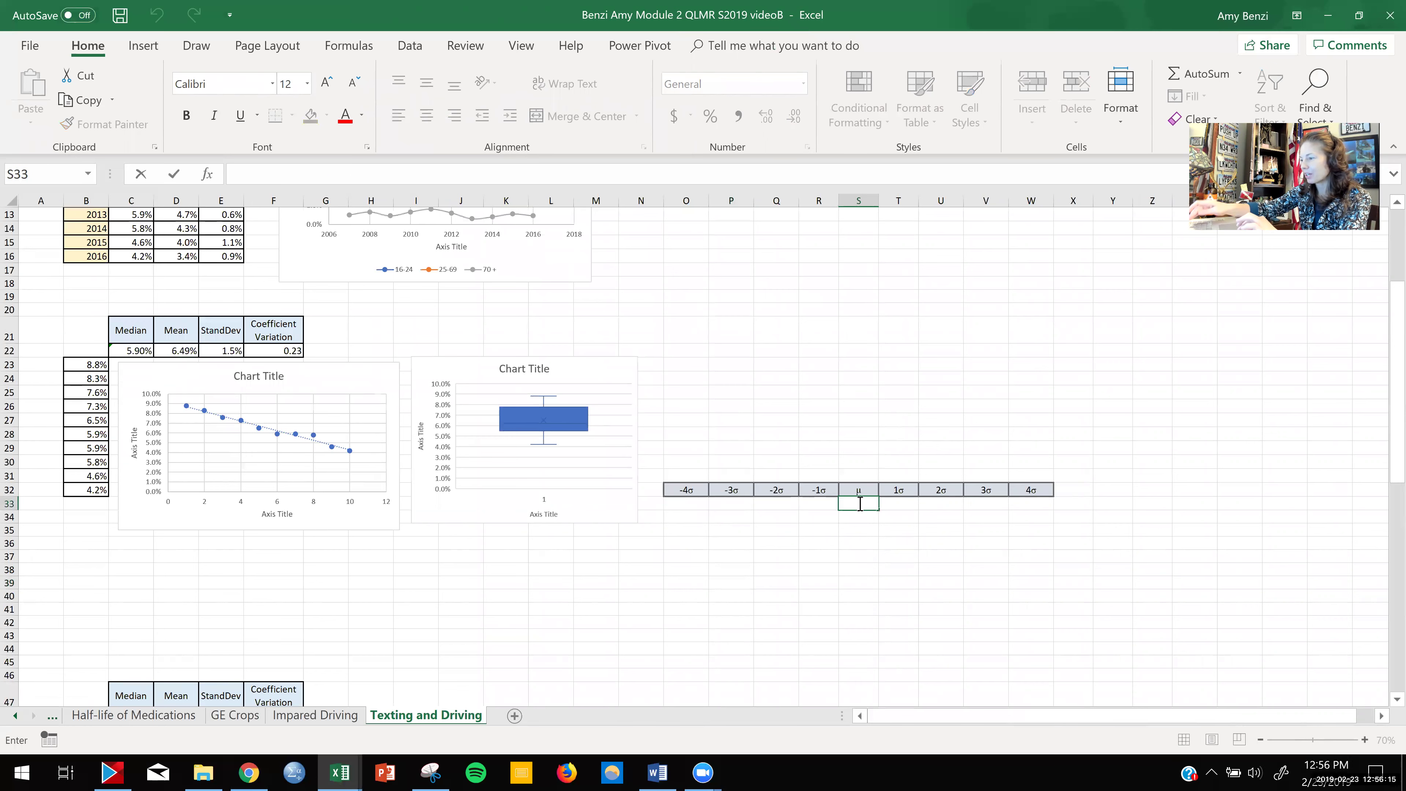
{"action": "type", "text": "="}
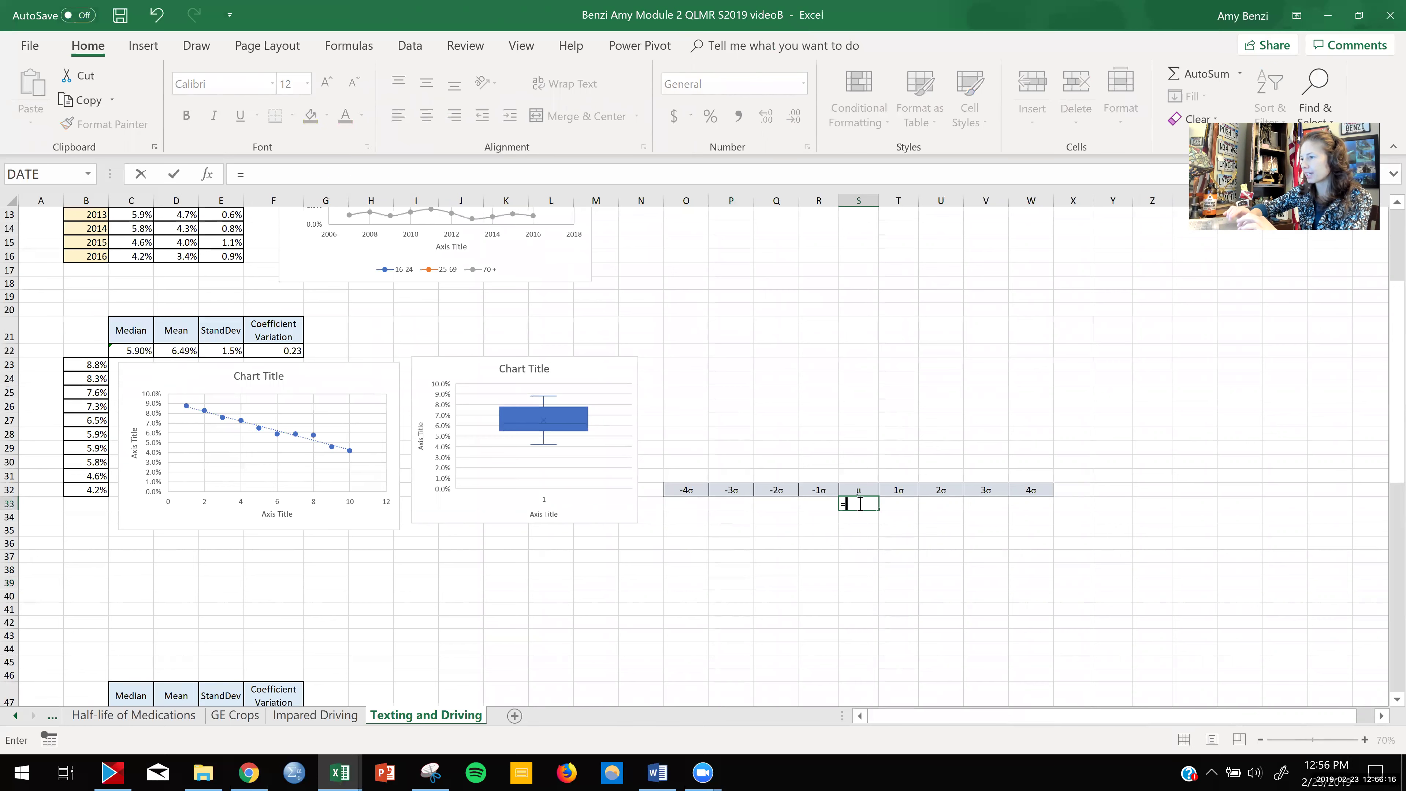
{"action": "left_click", "coordinate": [180, 350]}
{"action": "key", "text": "Return"}
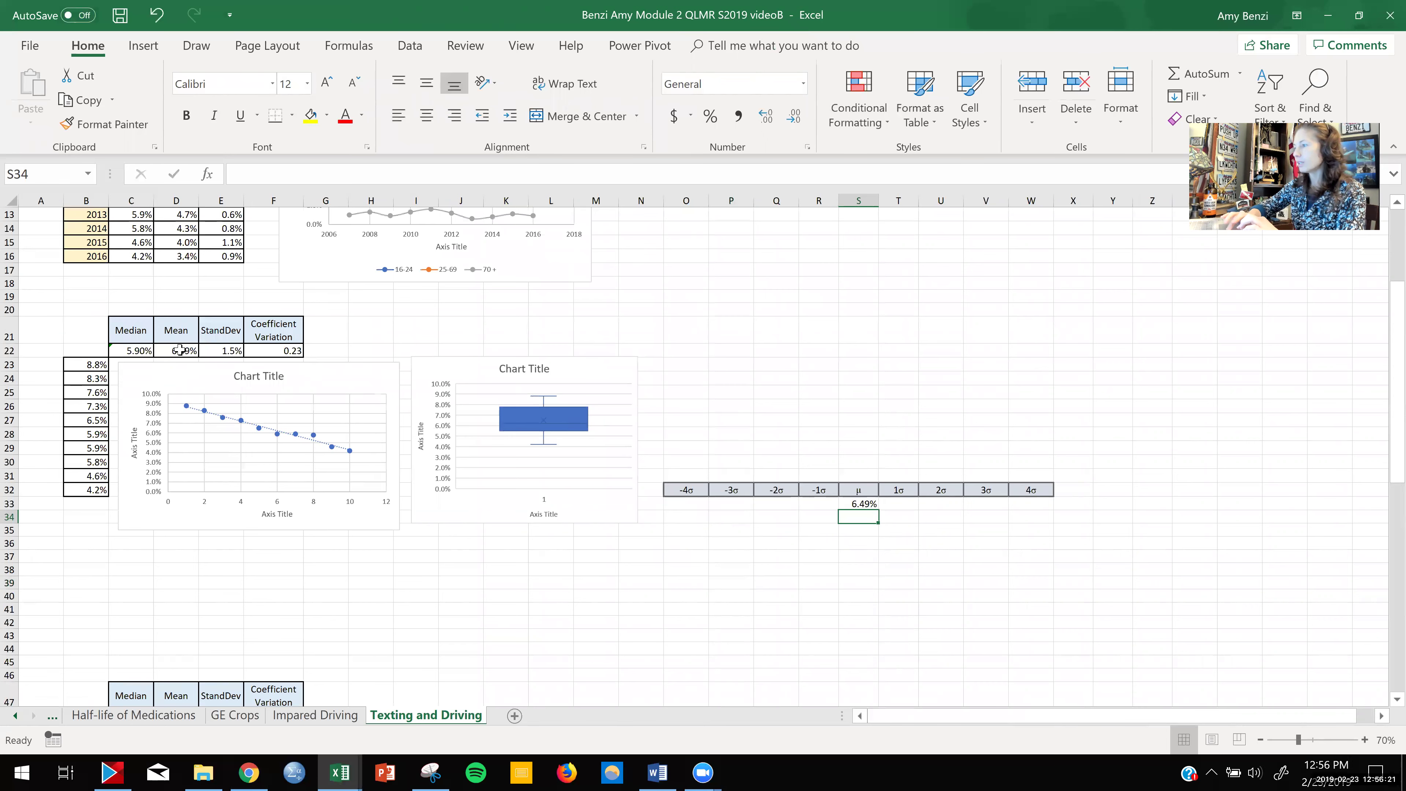
- Enter the formula =S33-E22 in T33 below the 1σ header to subtract the standard deviation from the mean
{"action": "left_click", "coordinate": [901, 504]}
{"action": "type", "text": "="}
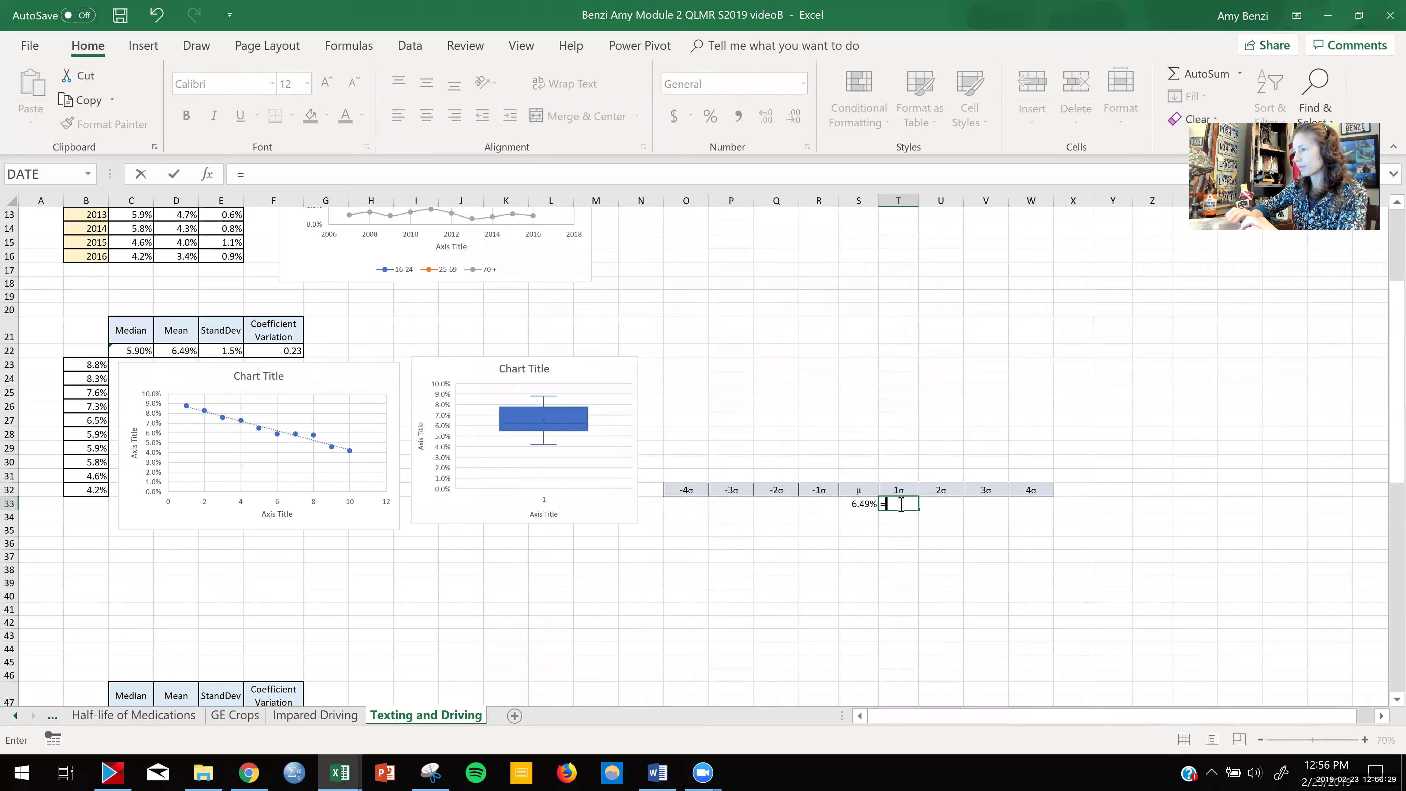
{"action": "left_click", "coordinate": [863, 503]}
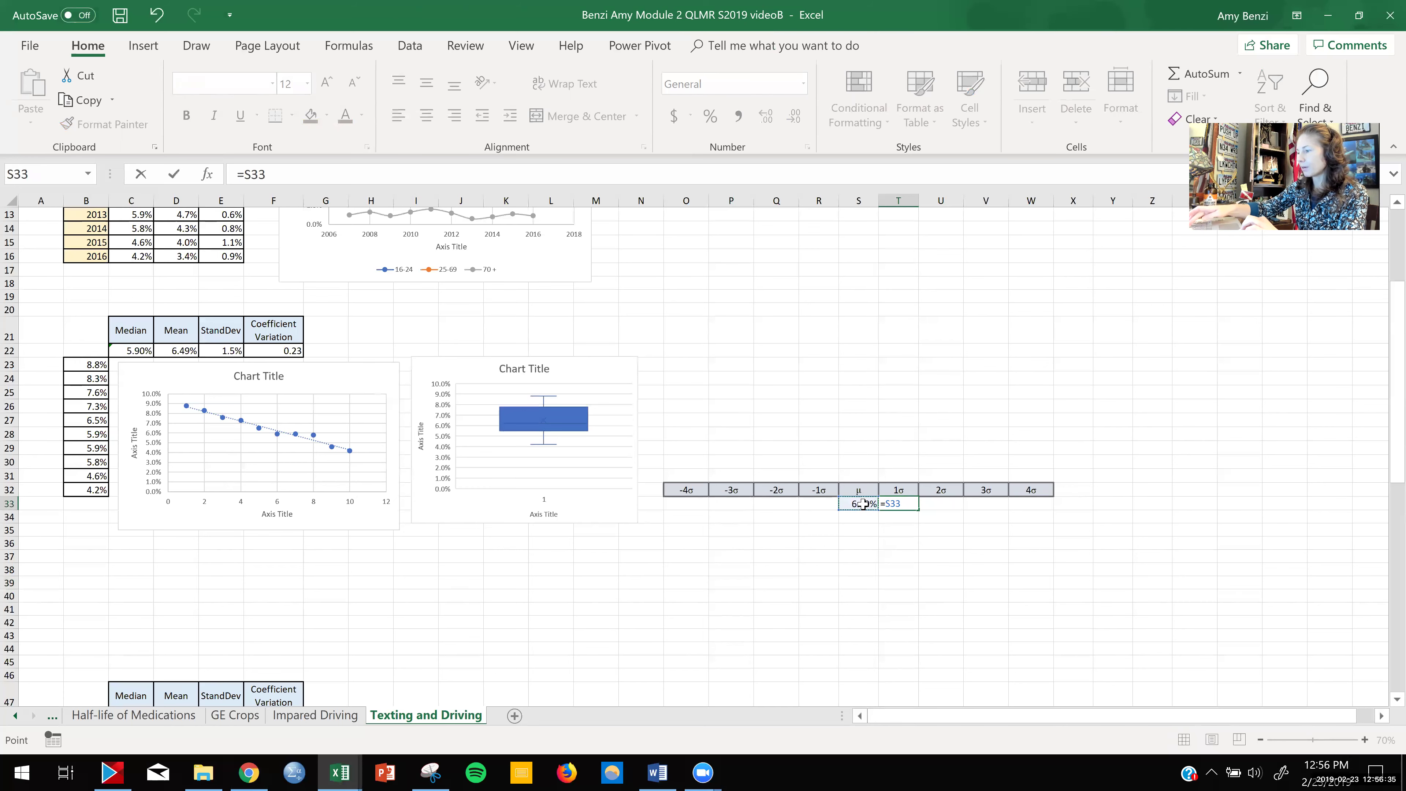
{"action": "type", "text": "-"}
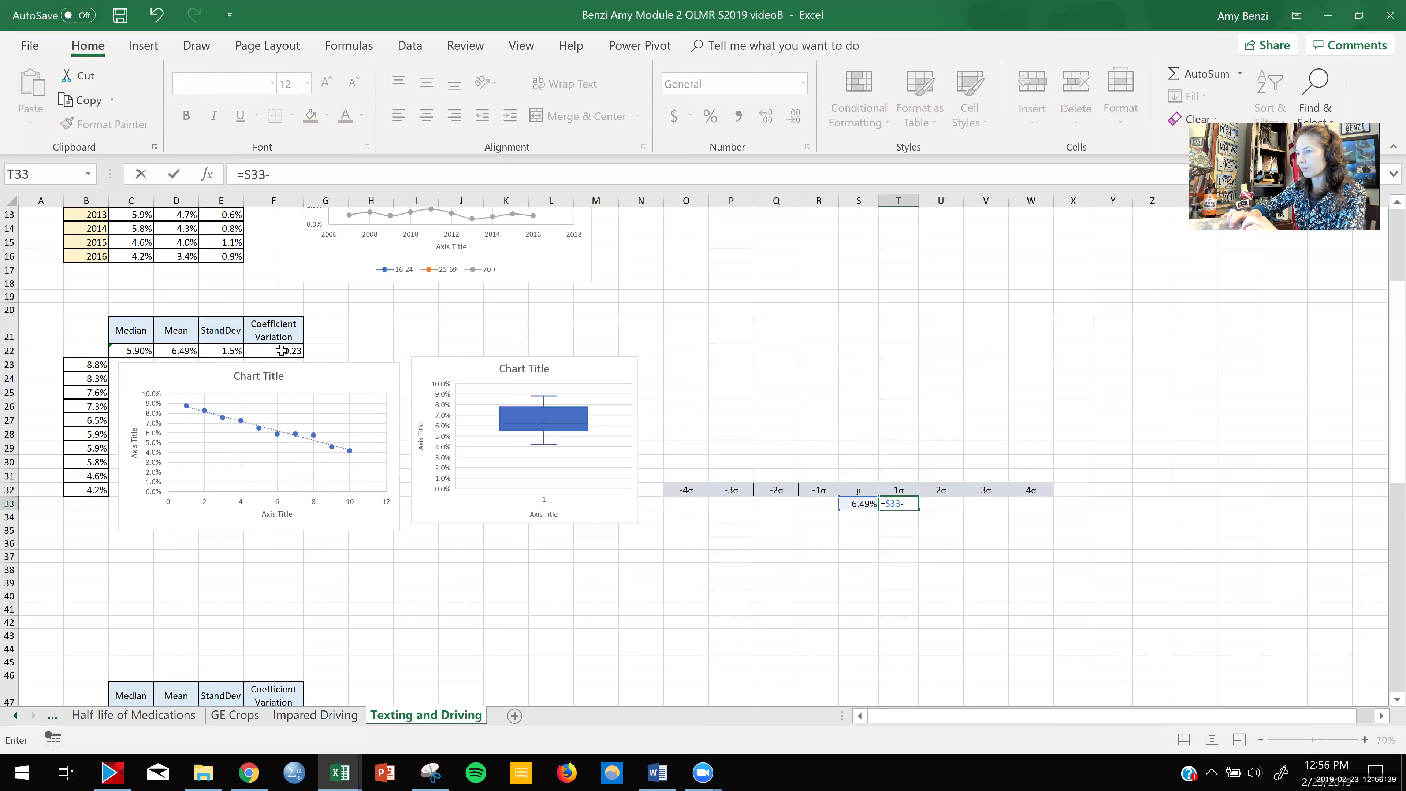
{"action": "left_click", "coordinate": [224, 350]}
{"action": "key", "text": "Return"}
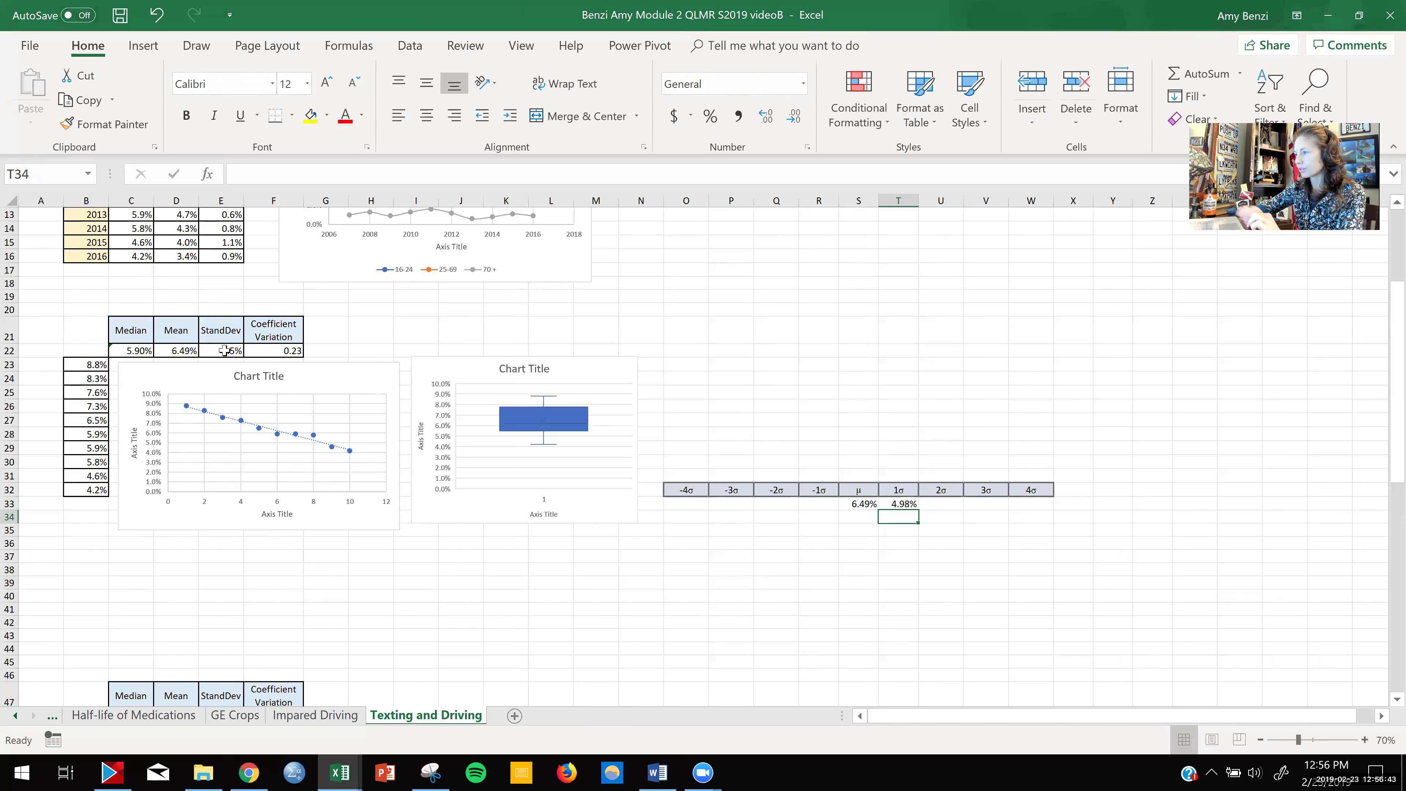
- Try to copy the 1σ formula cell T33 into U33 below the 2σ header
{"action": "left_click", "coordinate": [897, 503]}
{"action": "key", "text": "ctrl+c"}
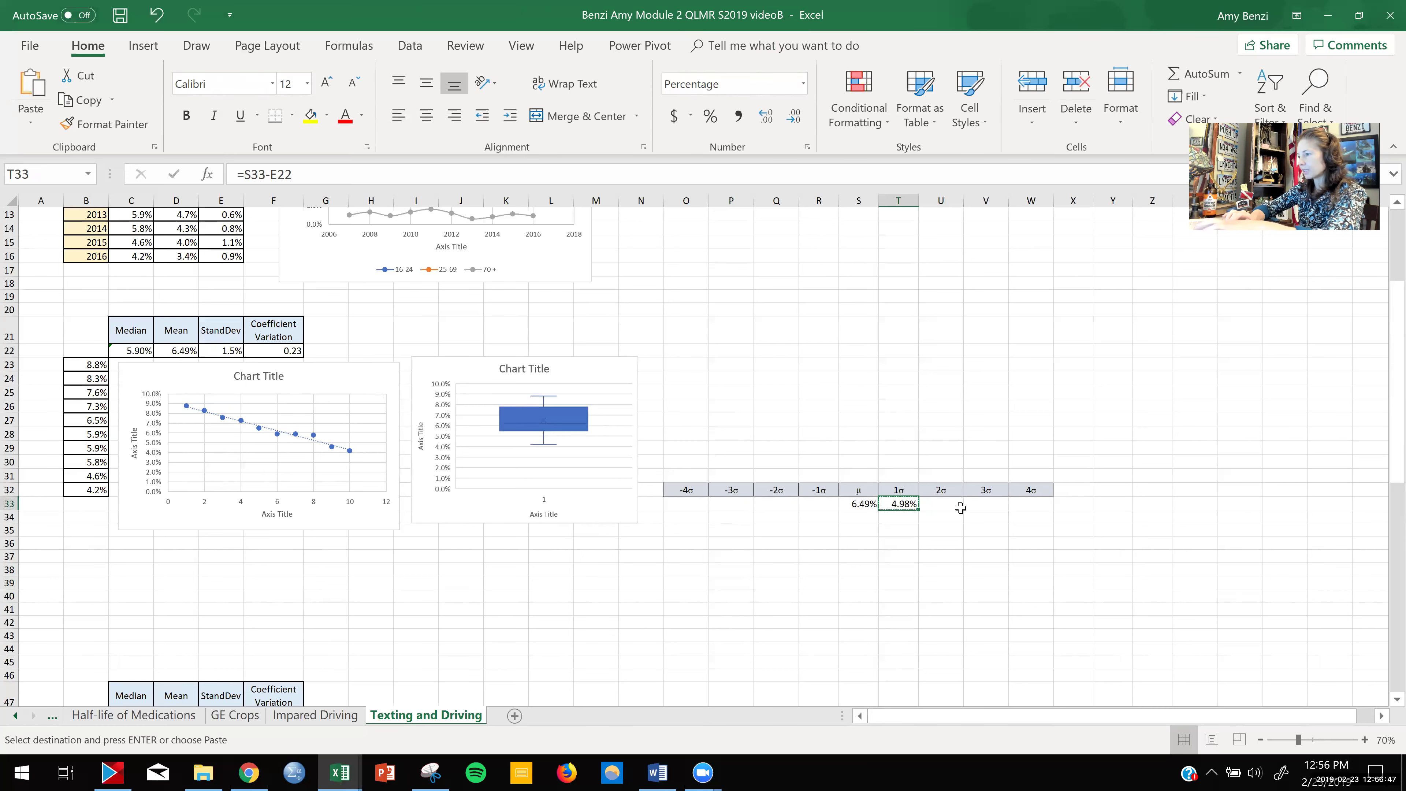
{"action": "left_click", "coordinate": [950, 505]}
{"action": "key", "text": "ctrl+v"}
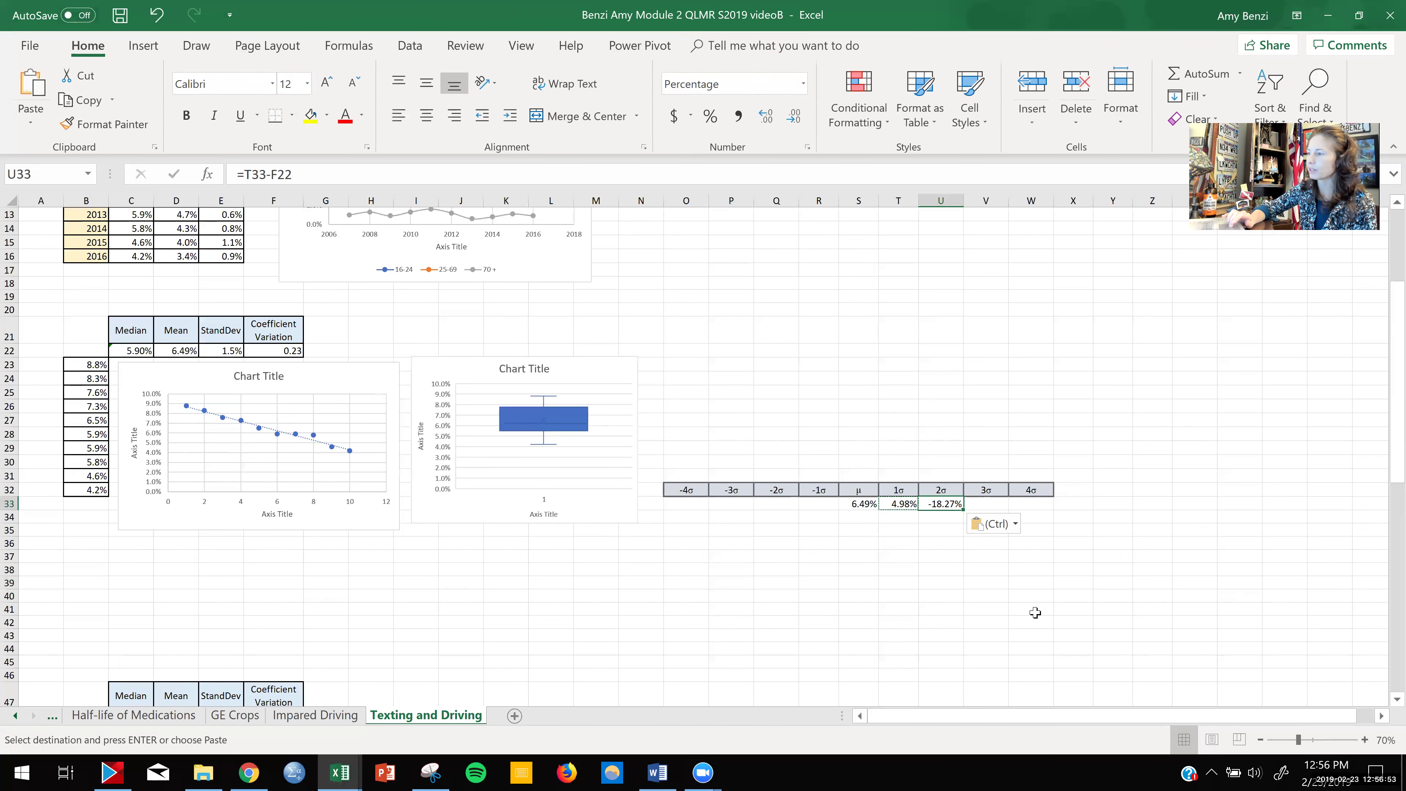
- Clear the copied formula =T33-F22 from U33
{"action": "double_click", "coordinate": [946, 505]}
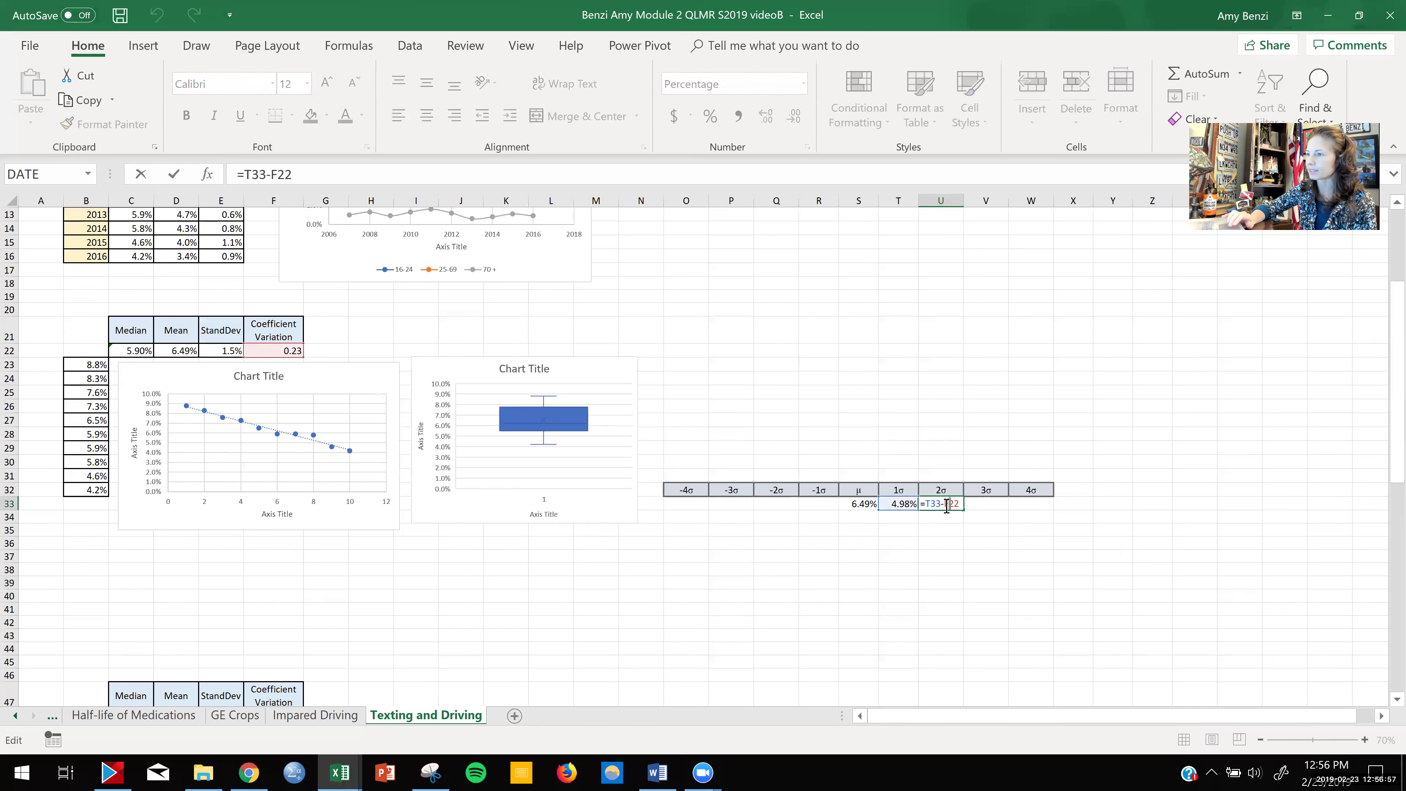
{"action": "left_click_drag", "start_coordinate": [960, 505], "coordinate": [919, 502]}
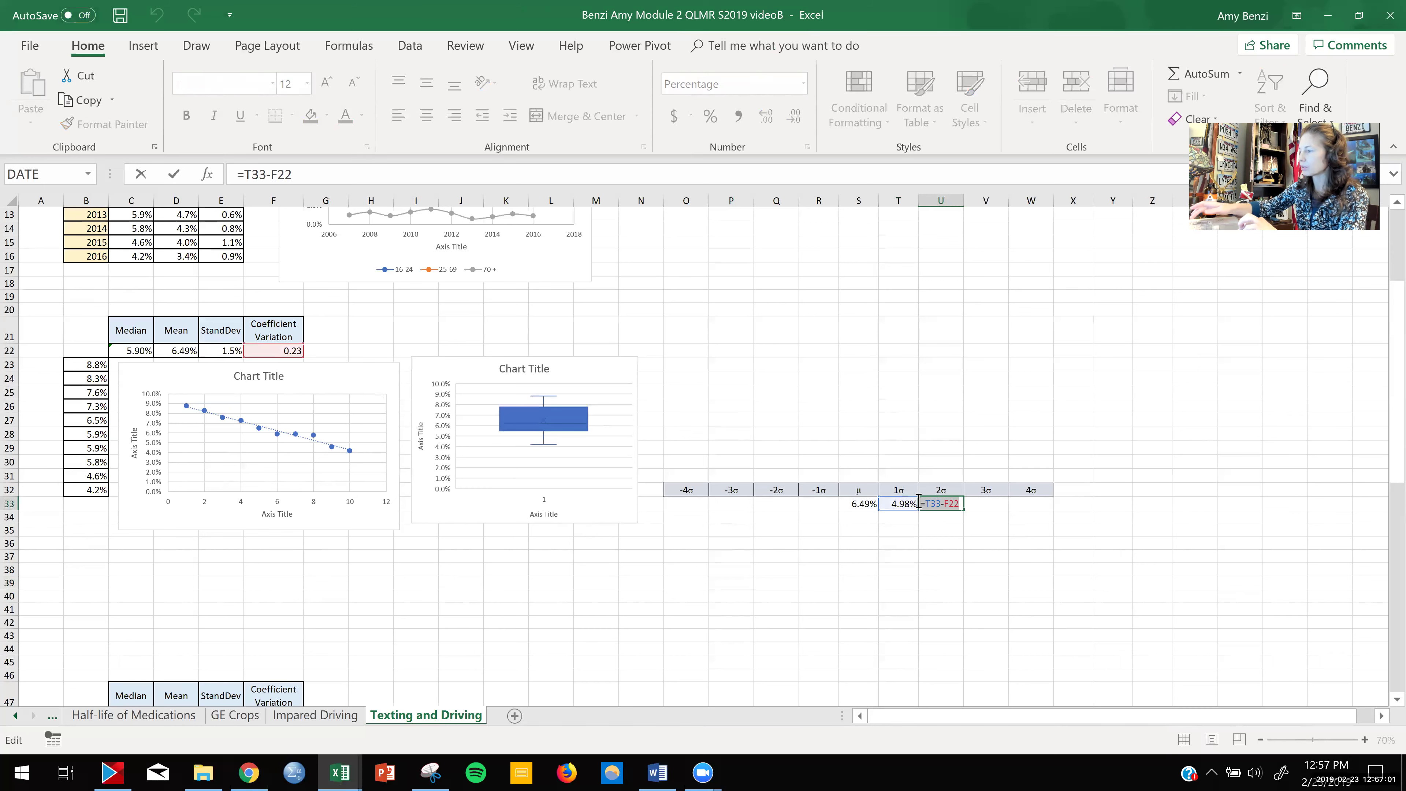
{"action": "key", "text": "BackSpace"}
{"action": "key", "text": "BackSpace"}
{"action": "left_click", "coordinate": [935, 529]}
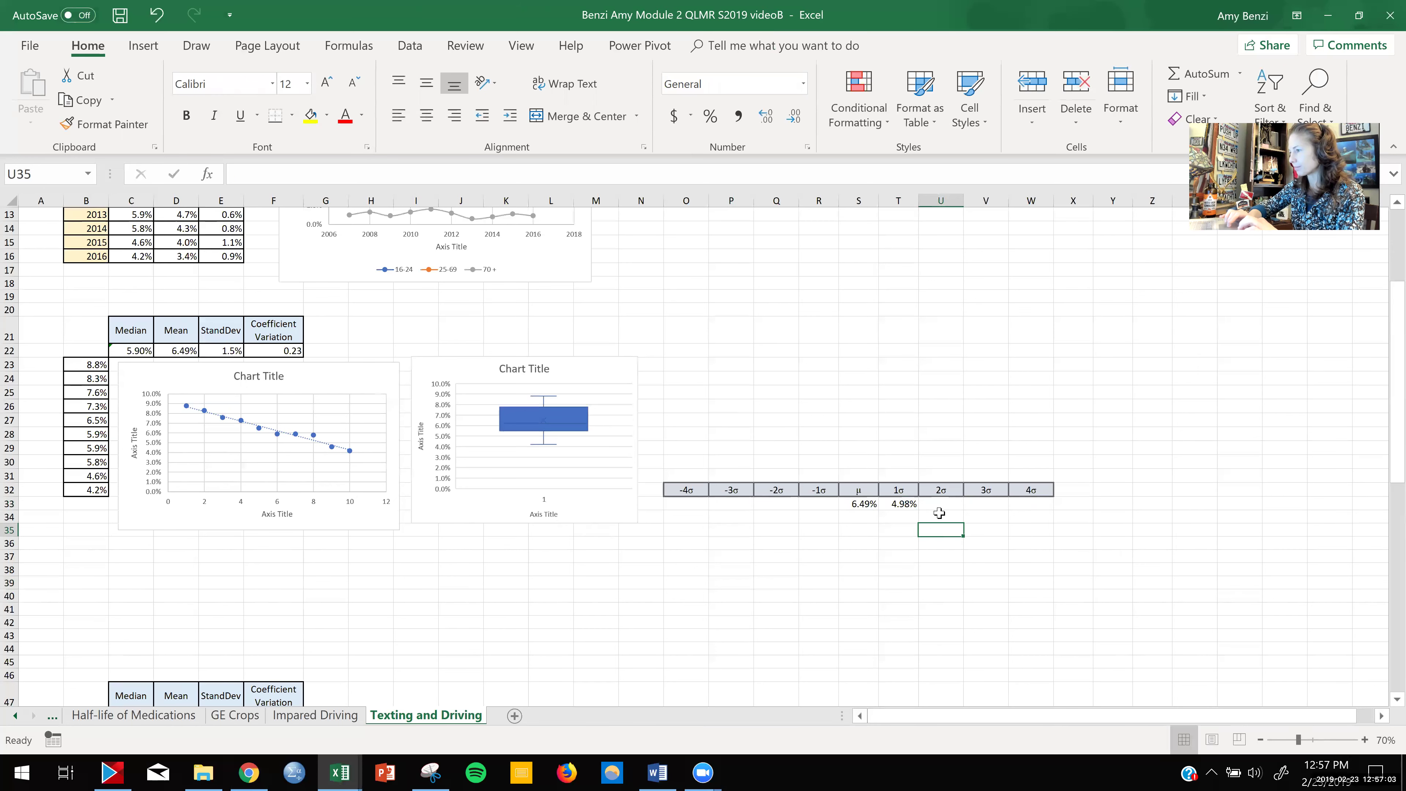
- Examine the 1σ formula in T33 and compare it with the mean and standard deviation cells in row 22
{"action": "double_click", "coordinate": [910, 503]}
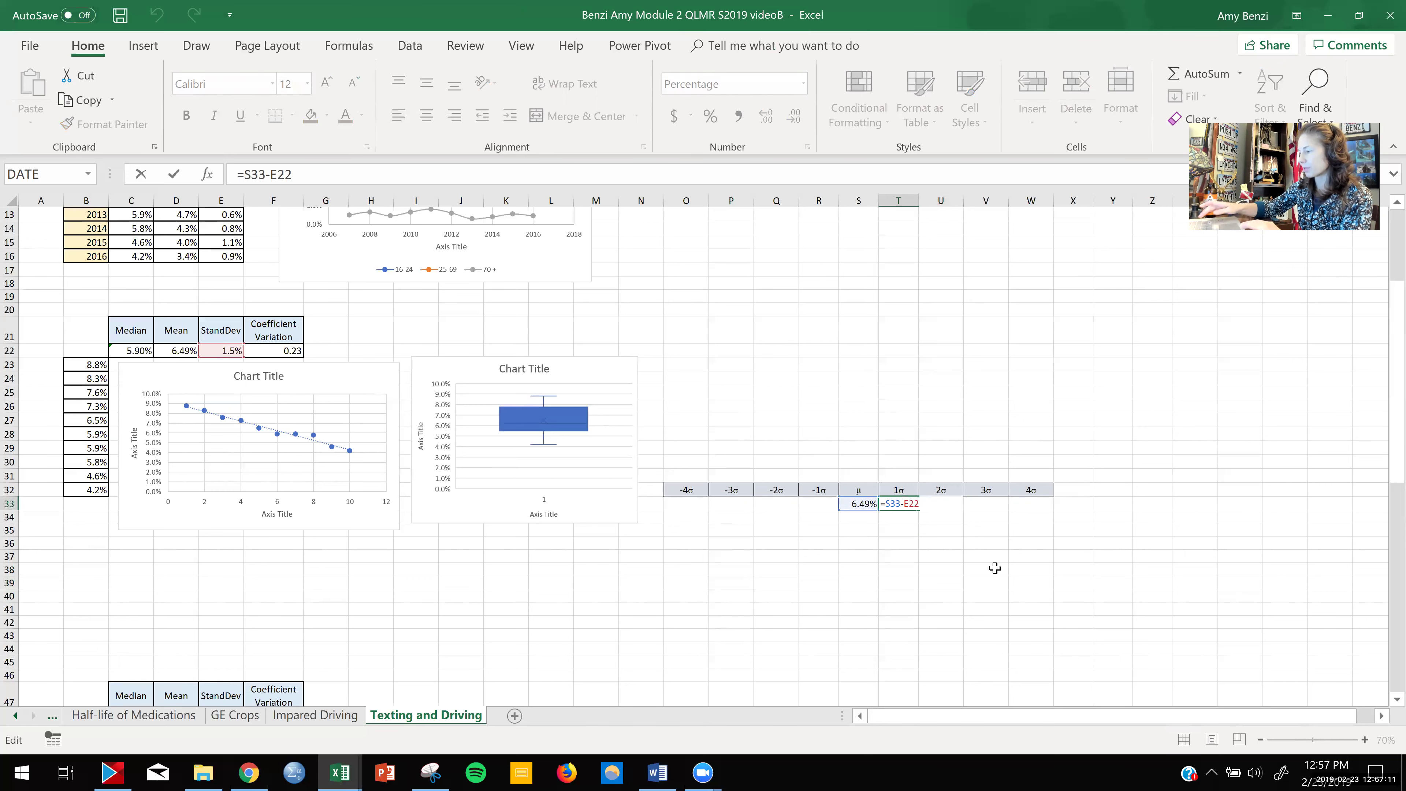
{"action": "key", "text": "Return"}
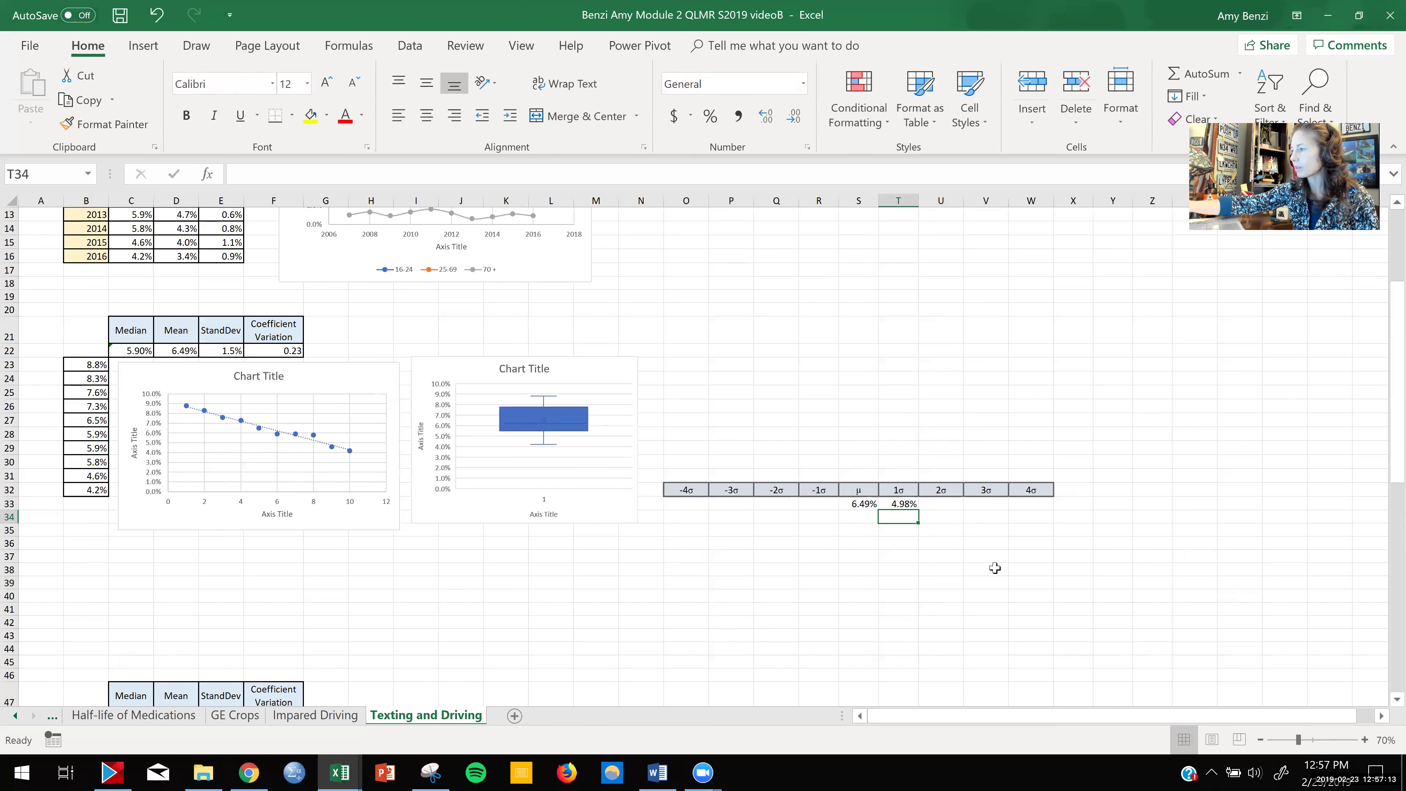
{"action": "scroll", "coordinate": [995, 567], "scroll_direction": "right", "scroll_amount": 2}
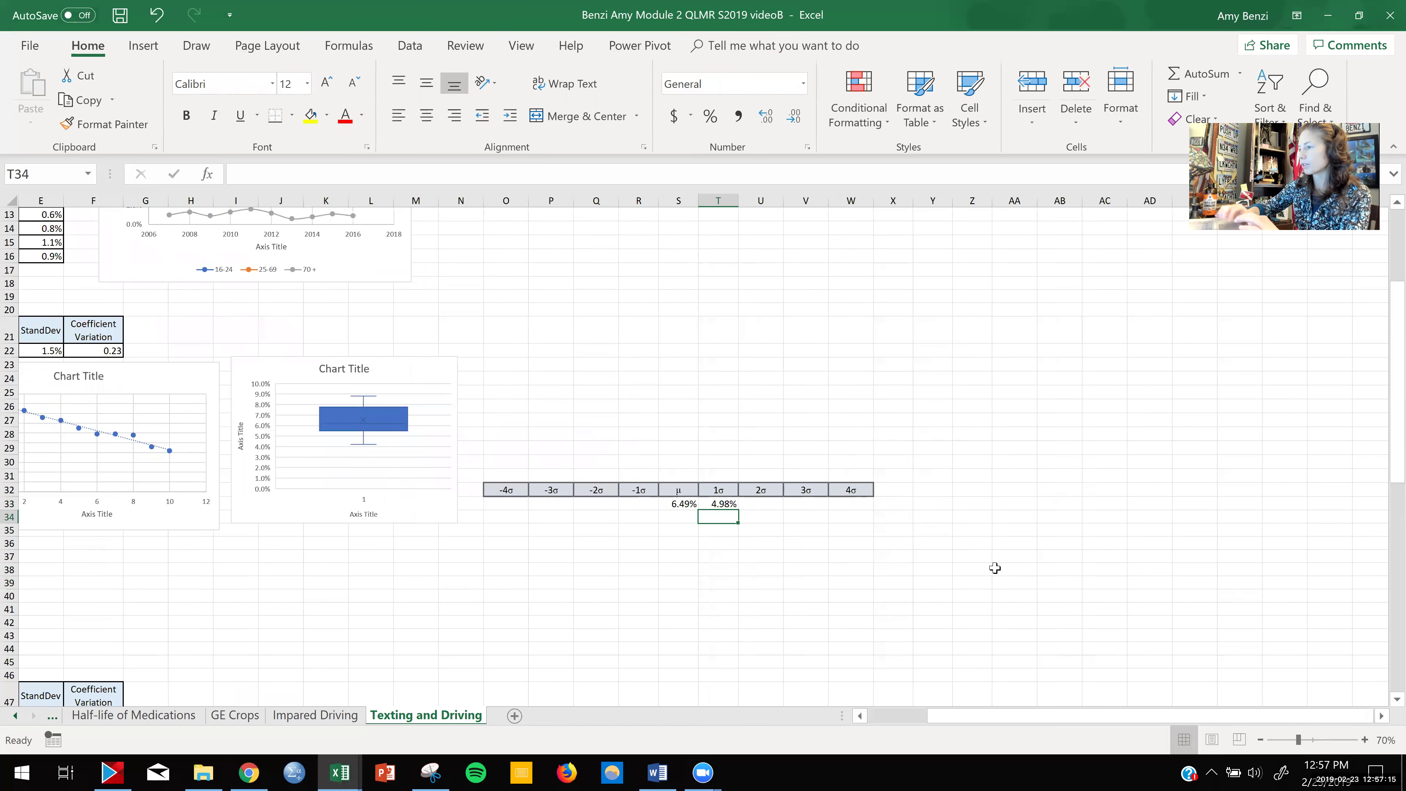
{"action": "key", "text": "ctrl"}
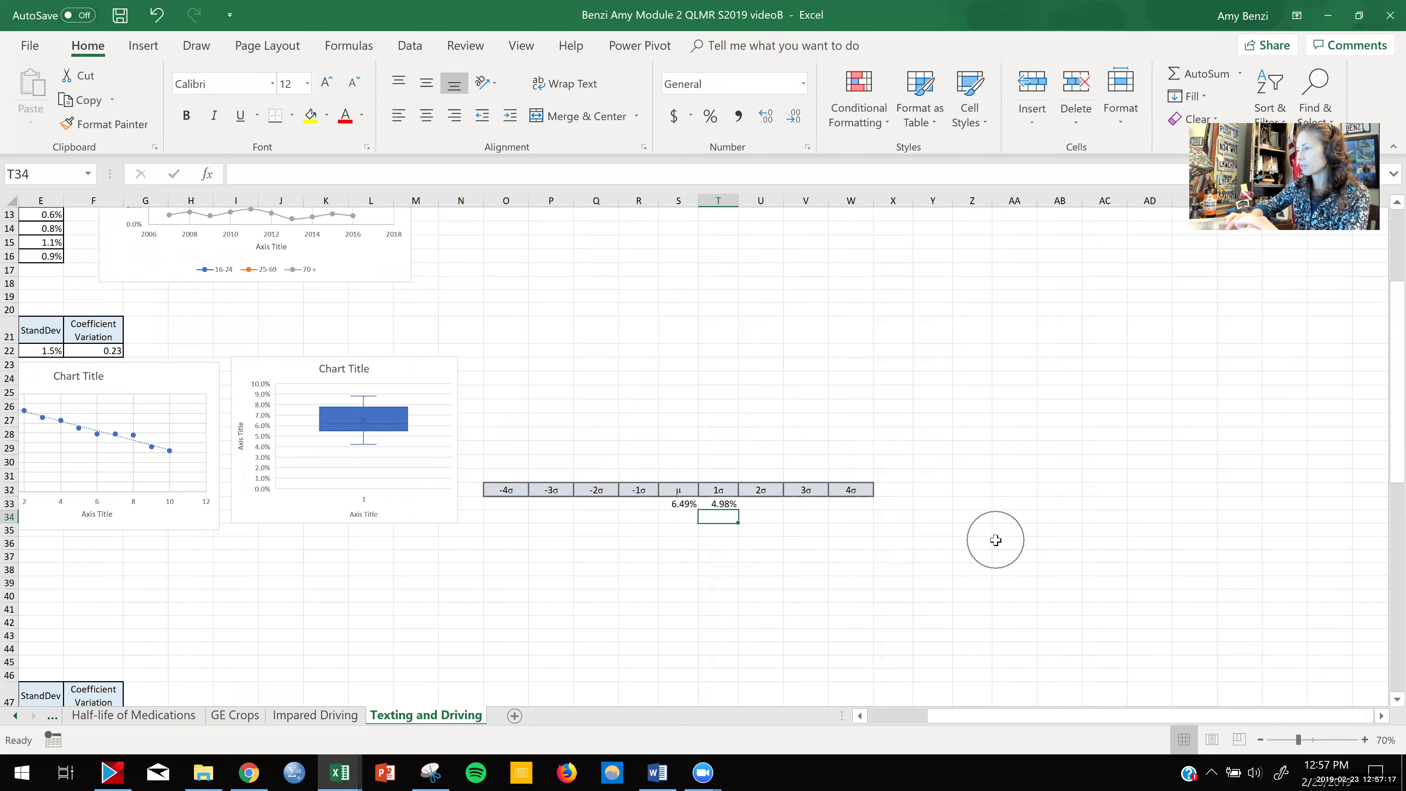
{"action": "scroll", "coordinate": [995, 540], "scroll_direction": "up", "scroll_amount": 3}
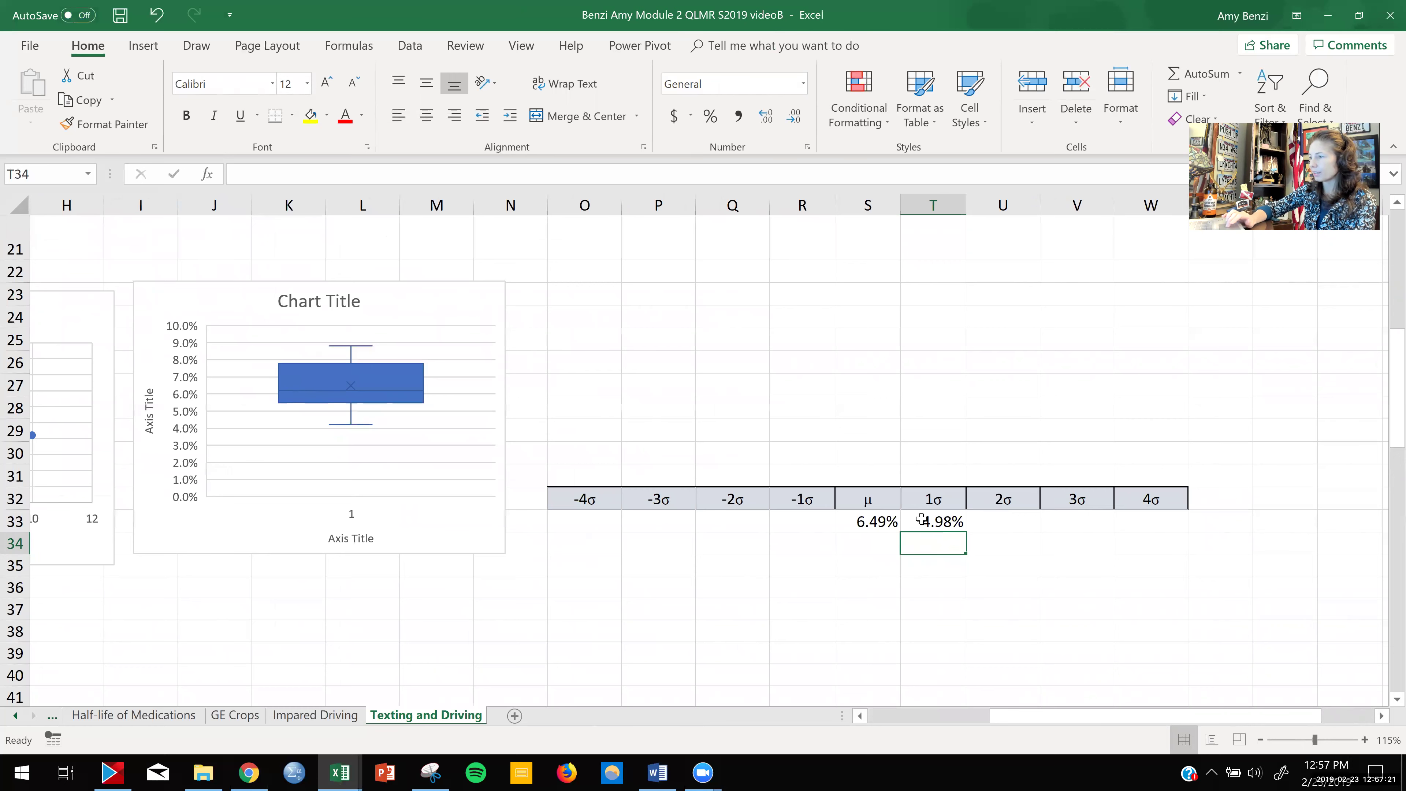
{"action": "left_click", "coordinate": [935, 522]}
{"action": "double_click", "coordinate": [936, 522]}
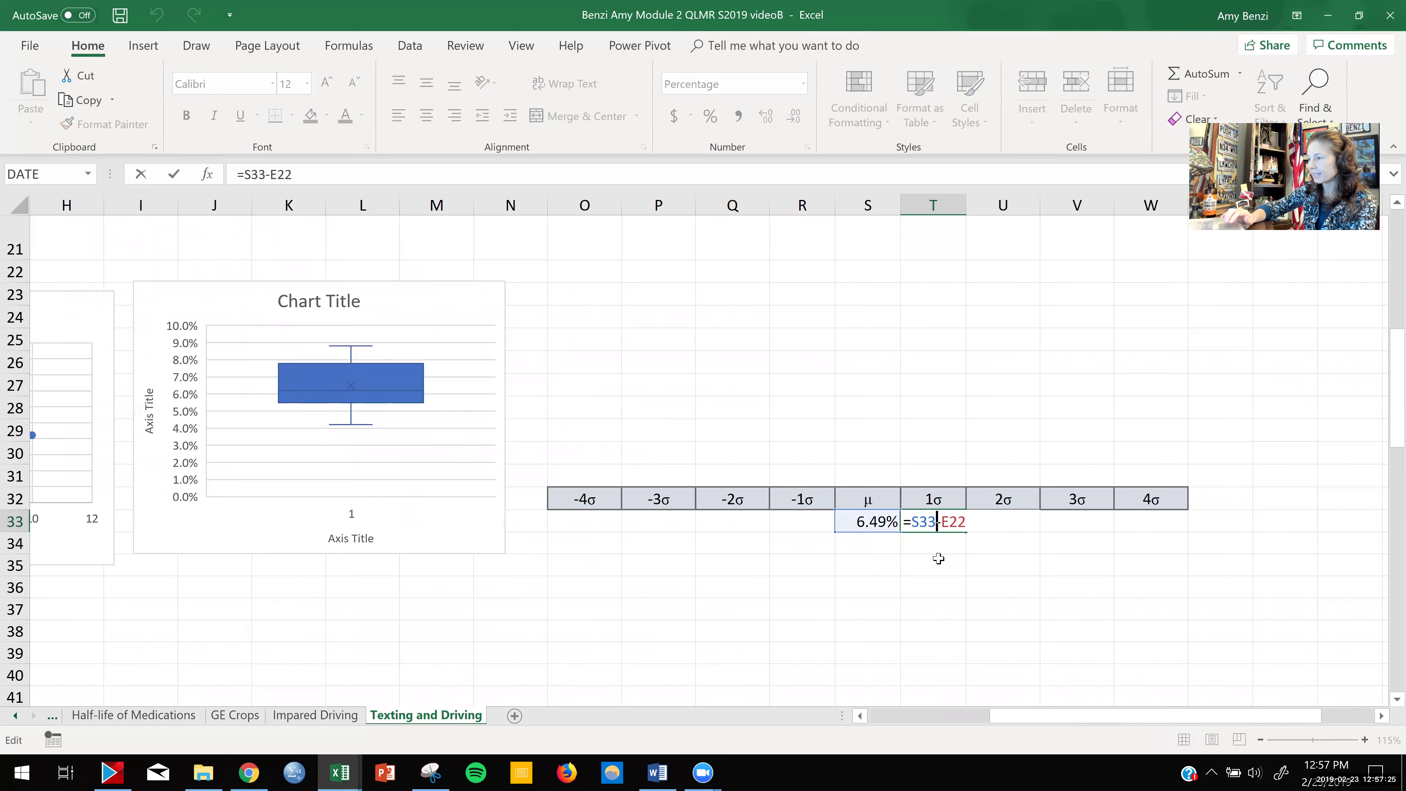
{"action": "key", "text": "Return"}
{"action": "scroll", "coordinate": [904, 575], "scroll_direction": "right", "scroll_amount": 2}
{"action": "scroll", "coordinate": [904, 575], "scroll_direction": "left", "scroll_amount": 2}
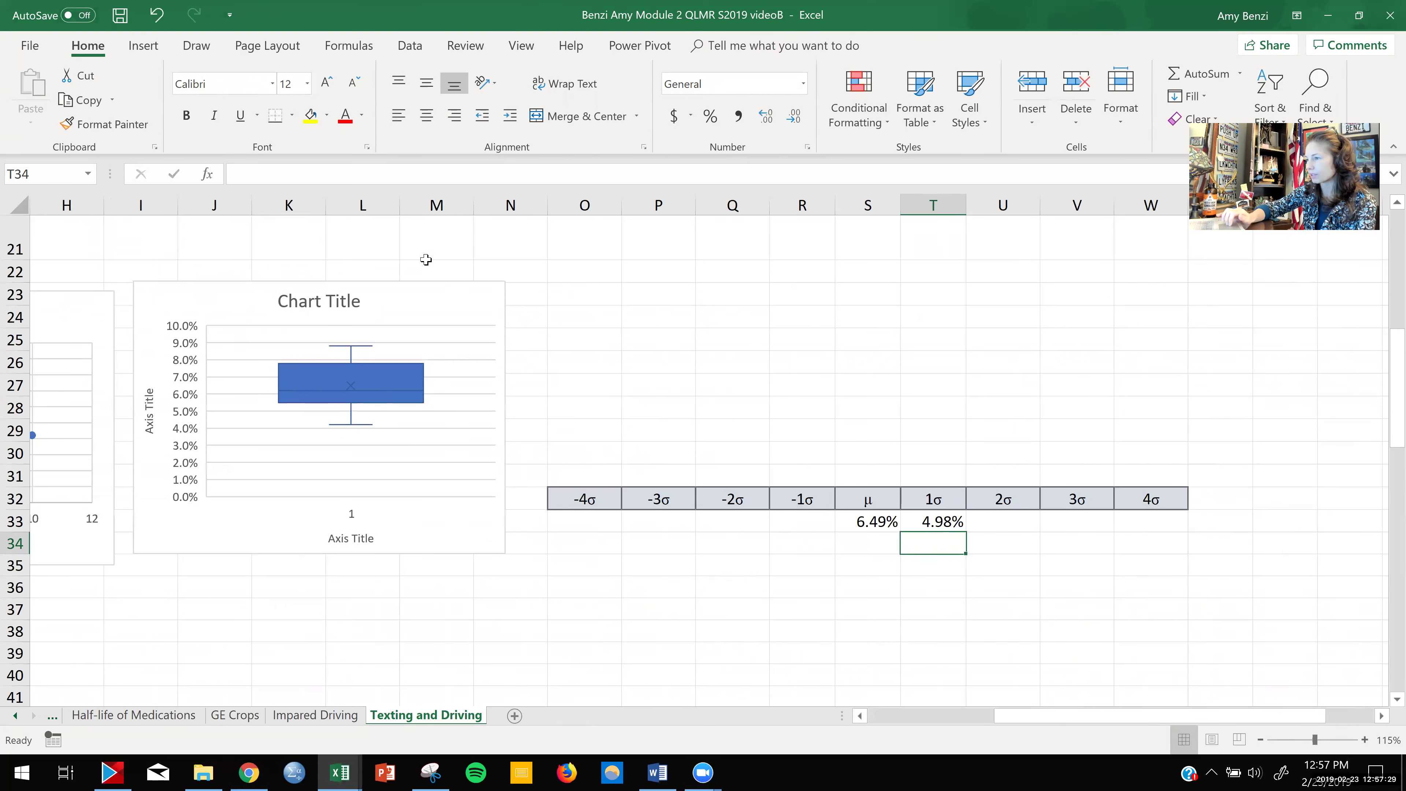
{"action": "scroll", "coordinate": [467, 273], "scroll_direction": "left", "scroll_amount": 3}
{"action": "scroll", "coordinate": [467, 272], "scroll_direction": "left", "scroll_amount": 3}
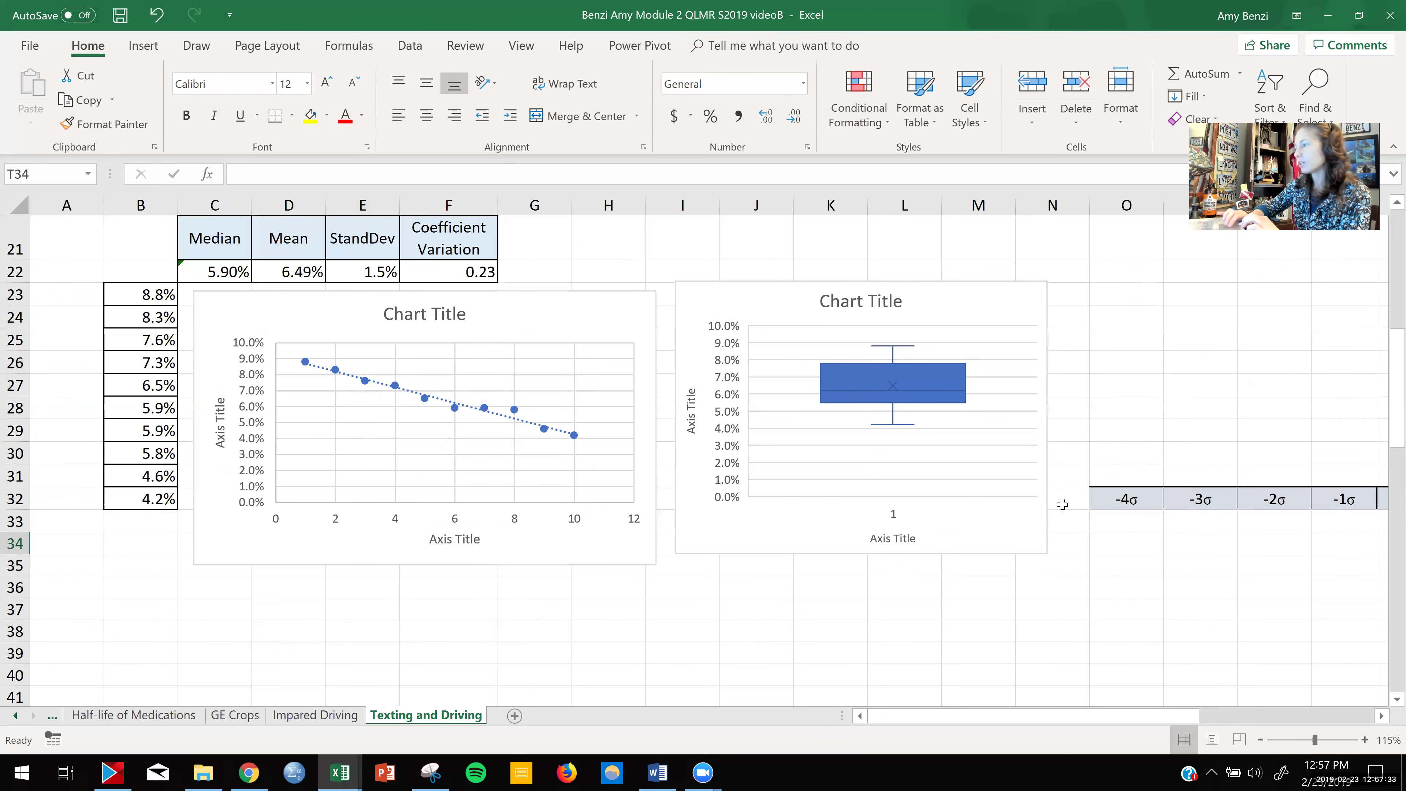
{"action": "scroll", "coordinate": [1062, 504], "scroll_direction": "right", "scroll_amount": 3}
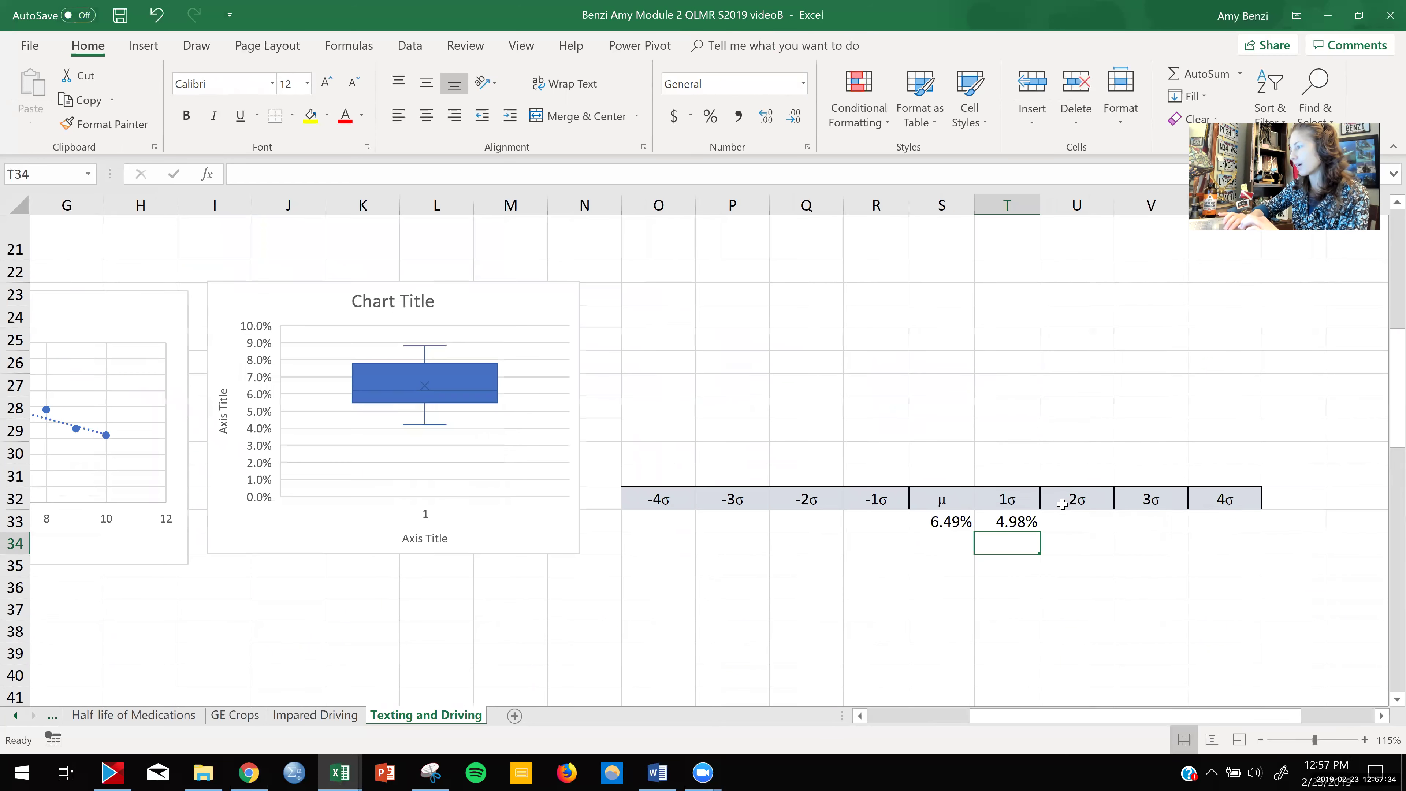
- Copy the formula text =S33-E22 from T33 and enter it in U33 below 2σ with its references intact
{"action": "left_click", "coordinate": [1013, 518]}
{"action": "double_click", "coordinate": [1013, 518]}
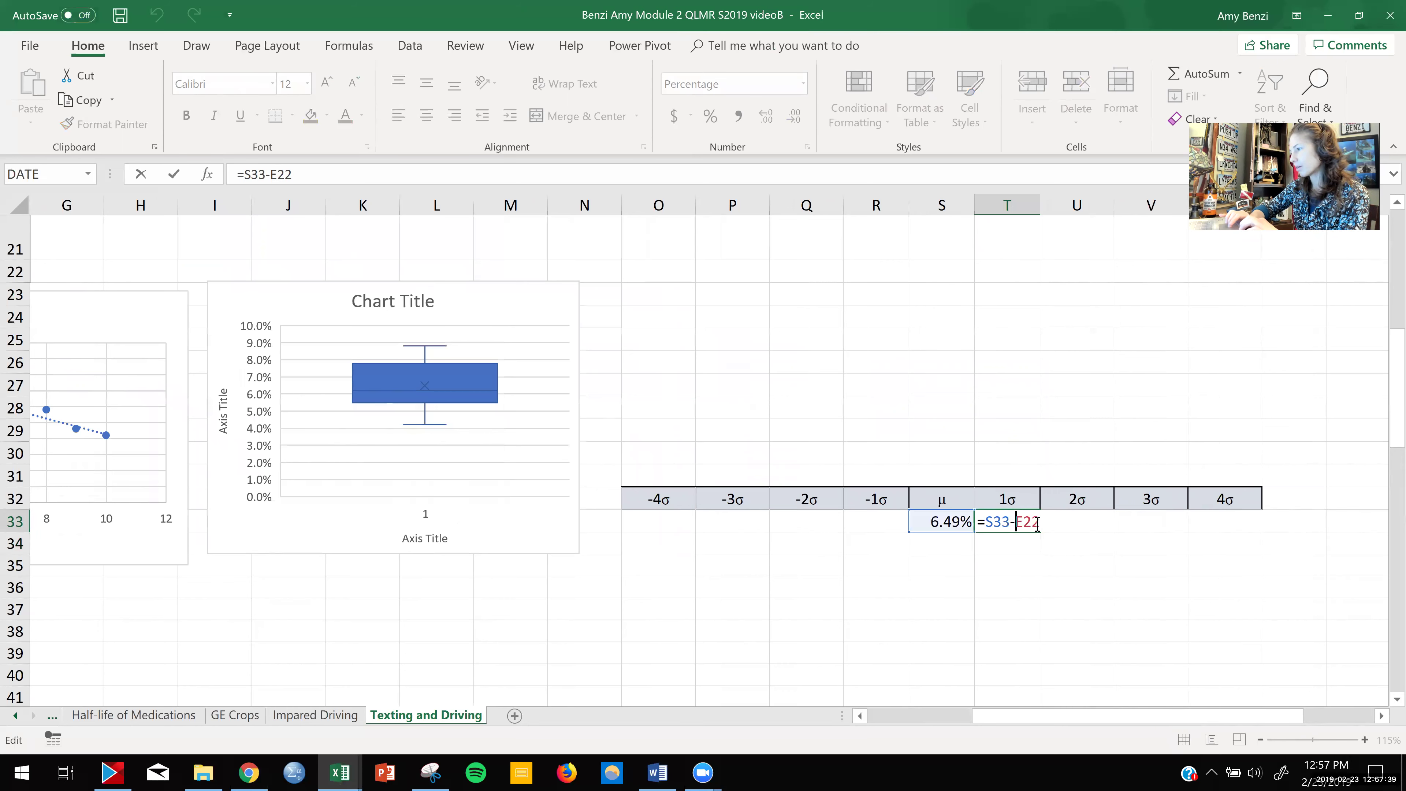
{"action": "left_click_drag", "start_coordinate": [1040, 524], "coordinate": [977, 523]}
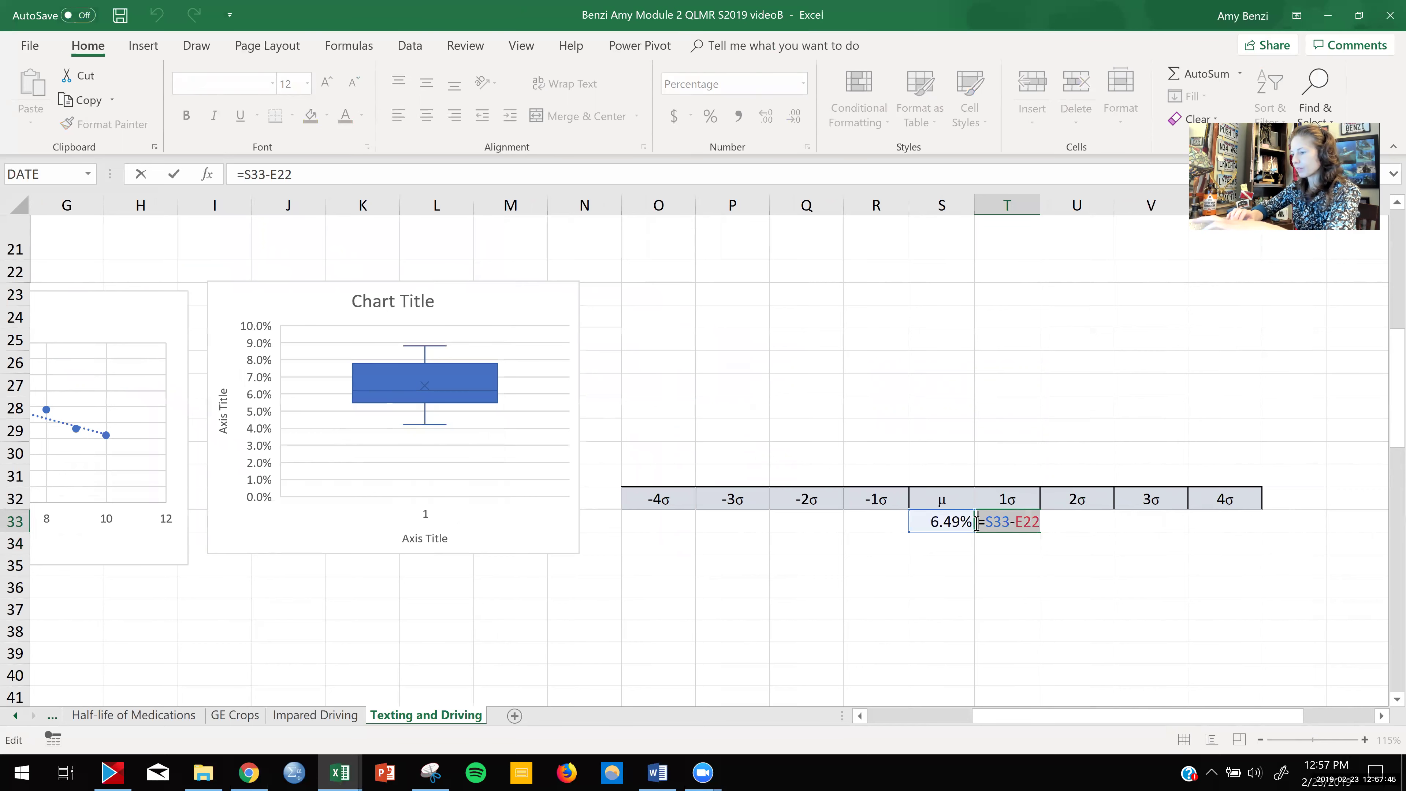
{"action": "key", "text": "ctrl+c"}
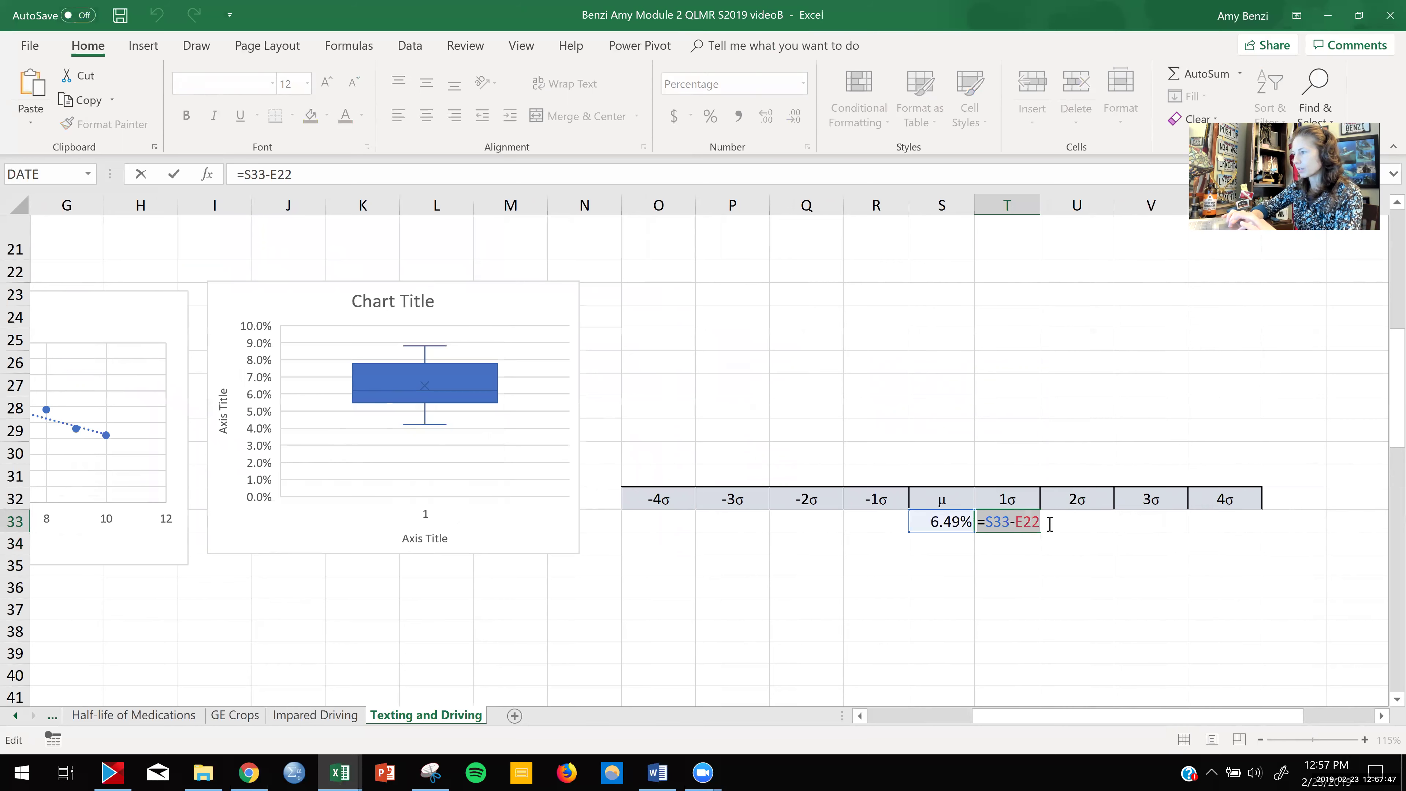
{"action": "key", "text": "End"}
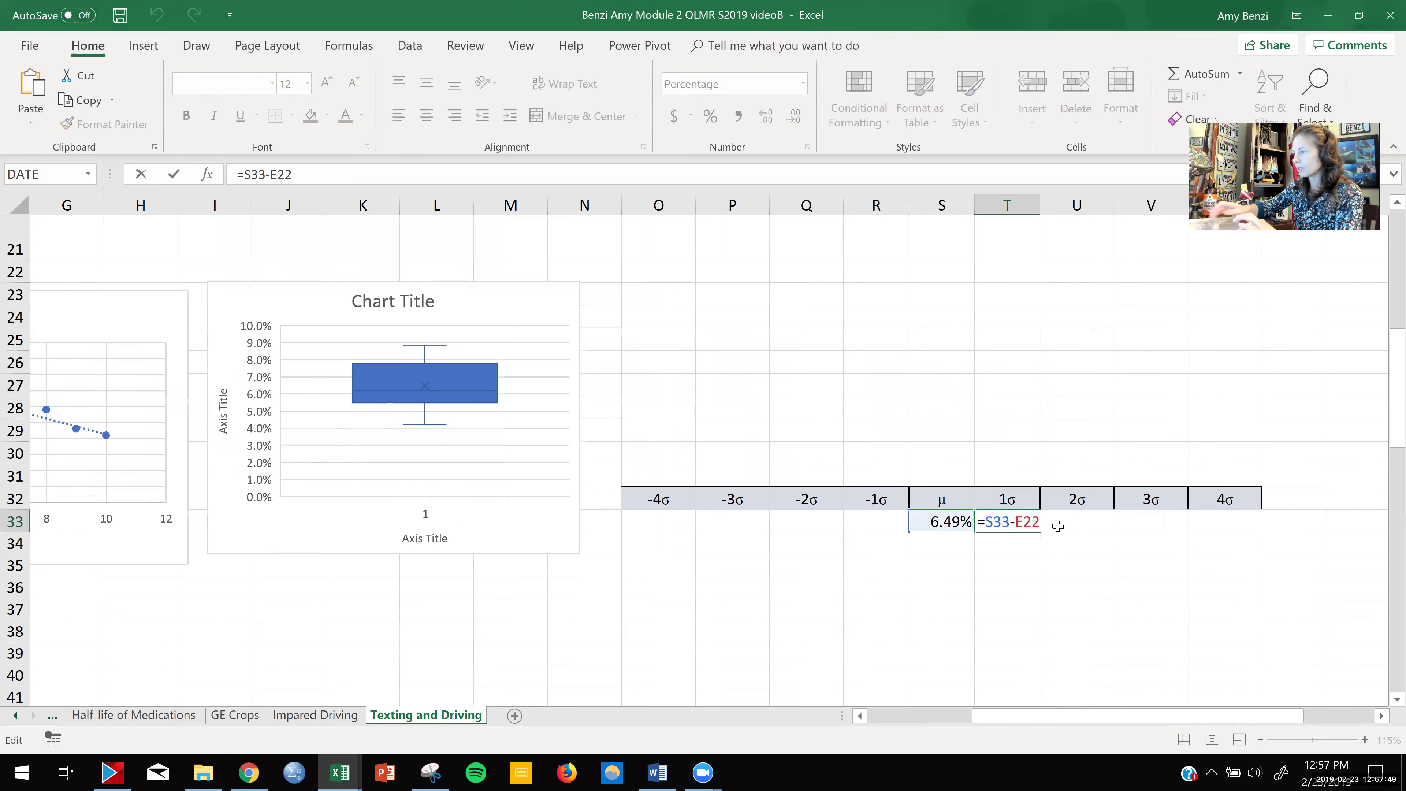
{"action": "key", "text": "Return"}
{"action": "double_click", "coordinate": [1058, 526]}
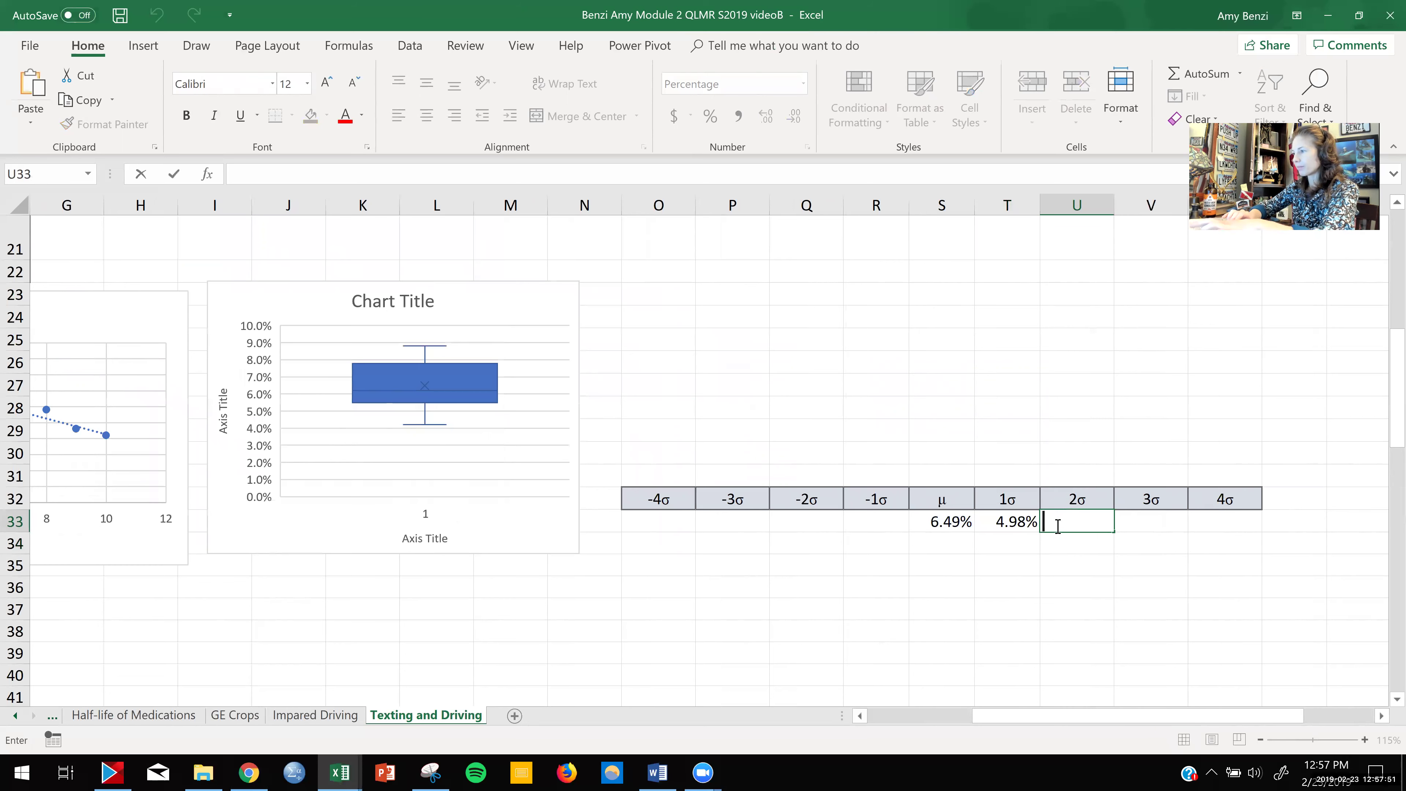
{"action": "key", "text": "ctrl+v"}
{"action": "key", "text": "Return"}
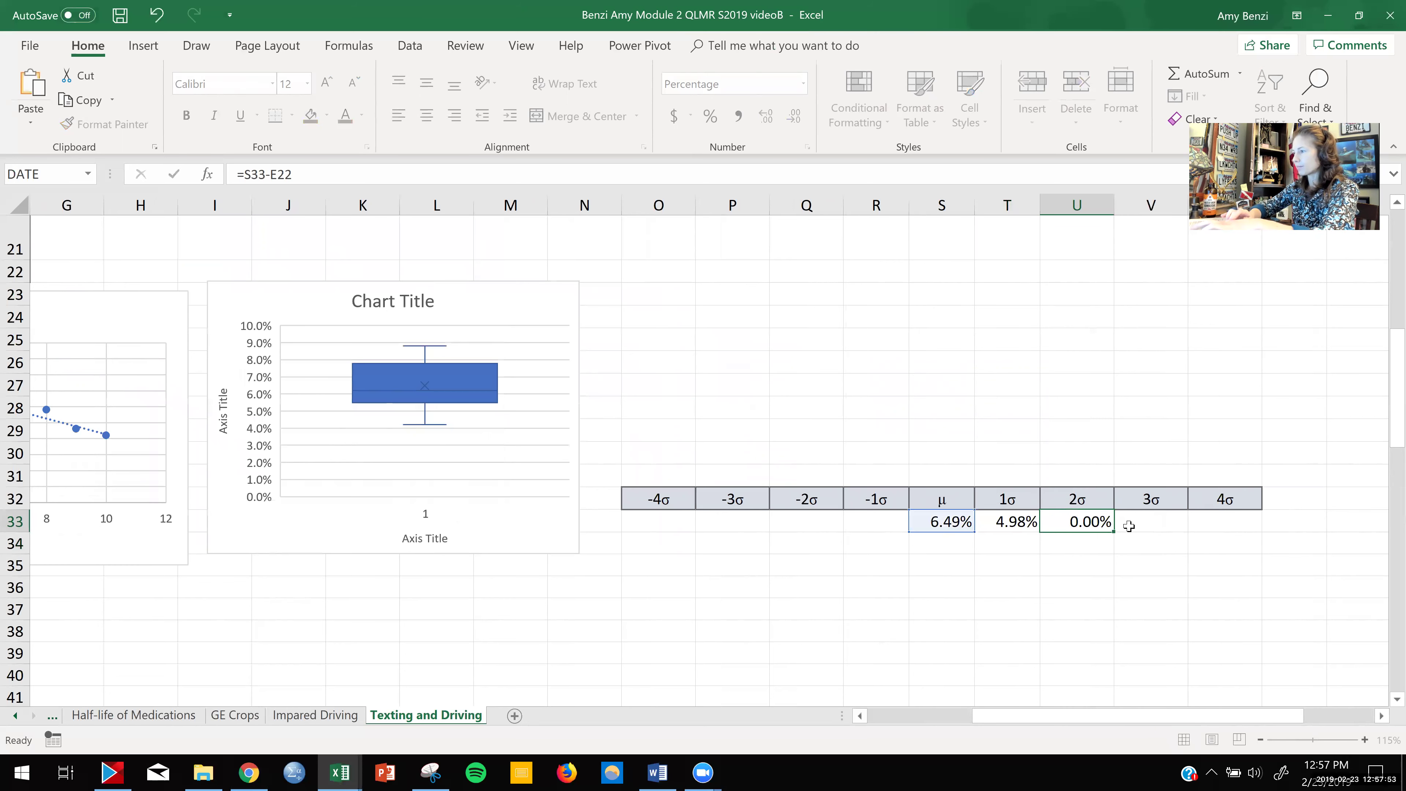
- Enter the same copied formula =S33-E22 in V33 below 3σ and in W33 below 4σ
{"action": "double_click", "coordinate": [1129, 525]}
{"action": "key", "text": "ctrl+v"}
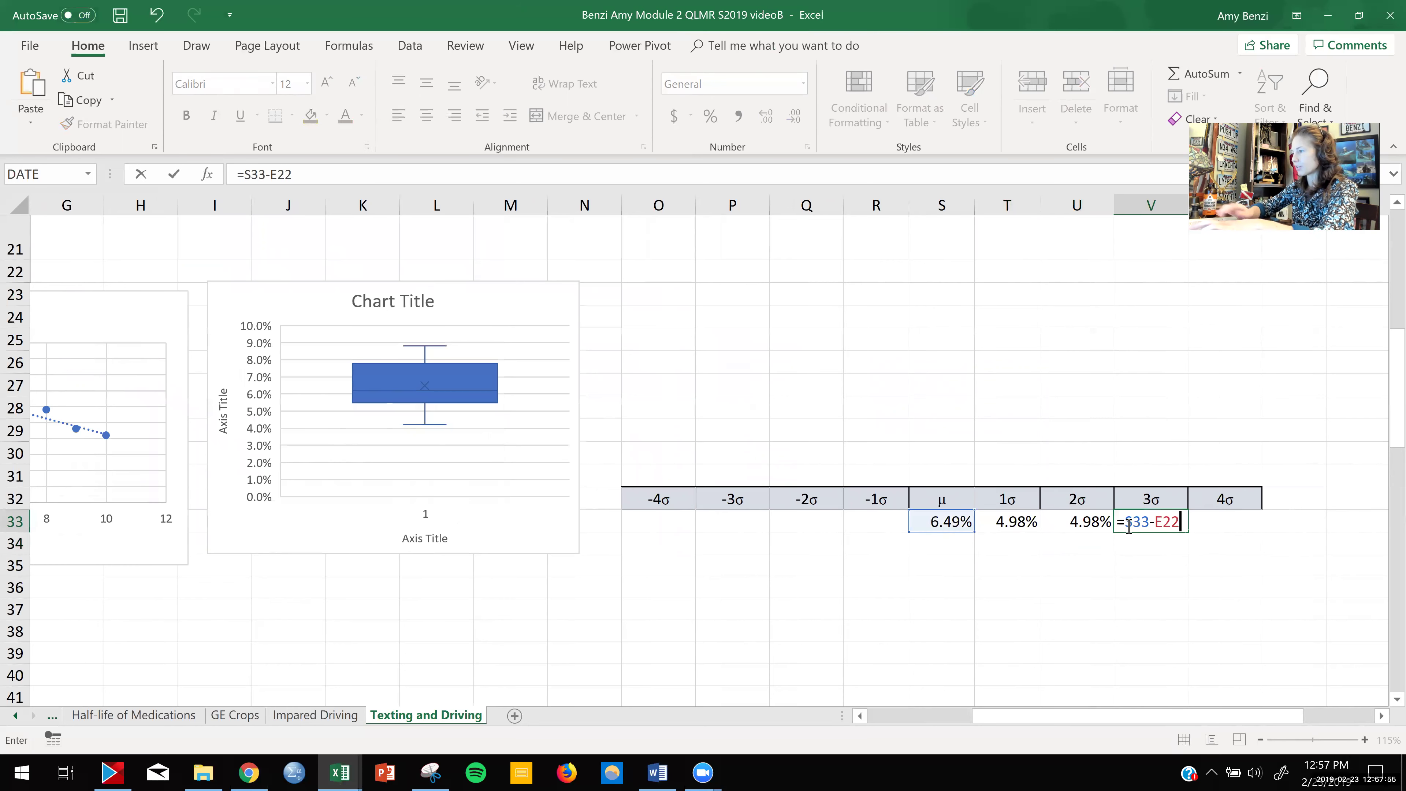
{"action": "key", "text": "Return"}
{"action": "double_click", "coordinate": [1208, 521]}
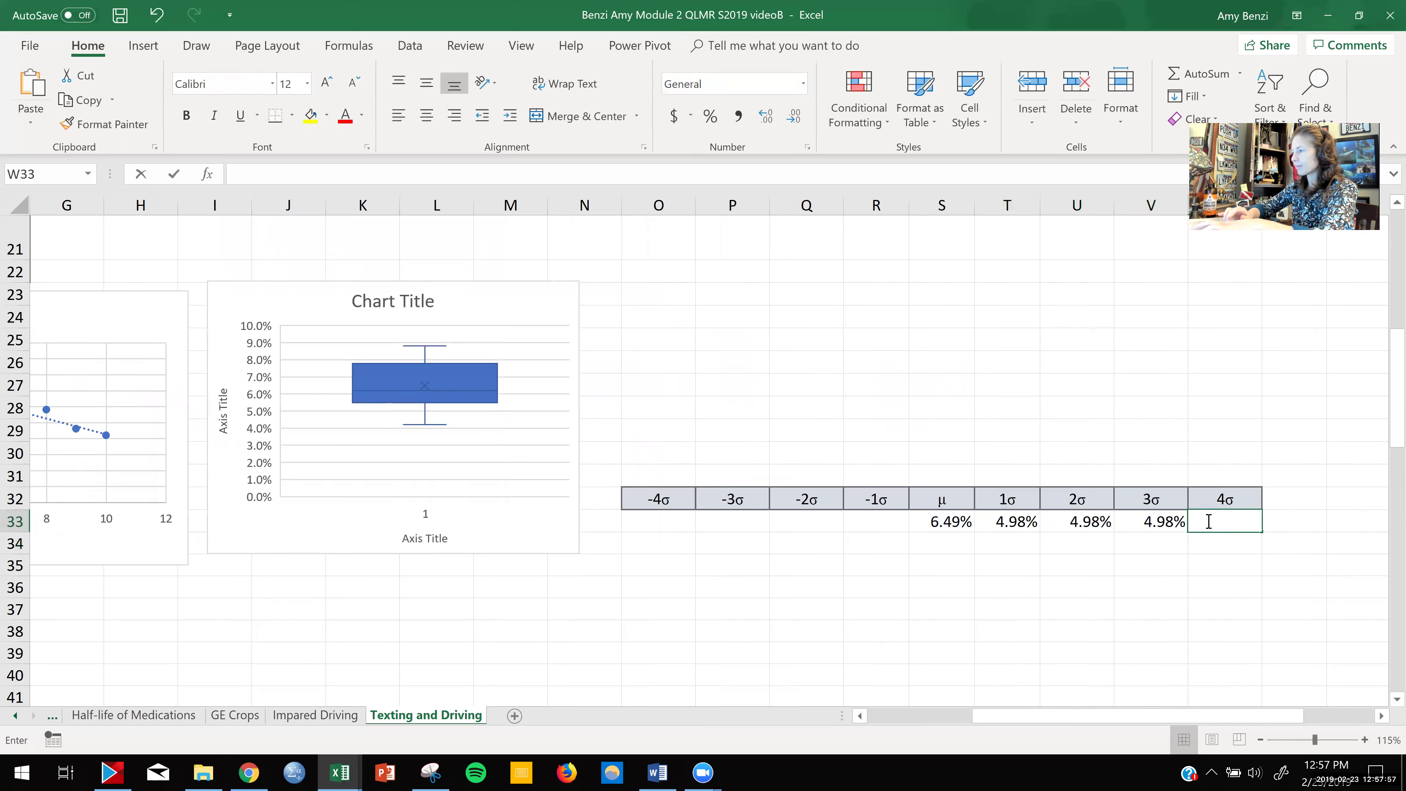
{"action": "key", "text": "ctrl+v"}
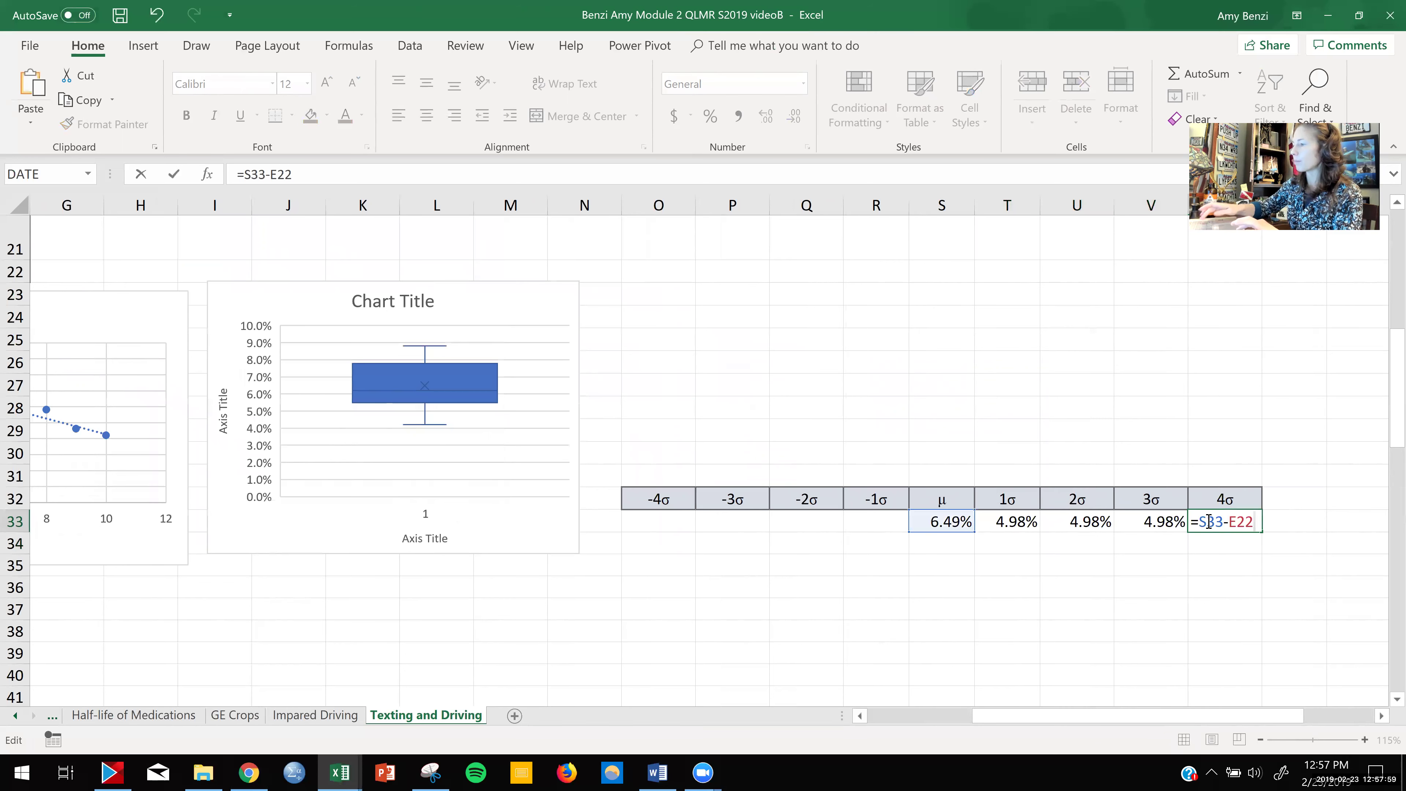
{"action": "key", "text": "Return"}
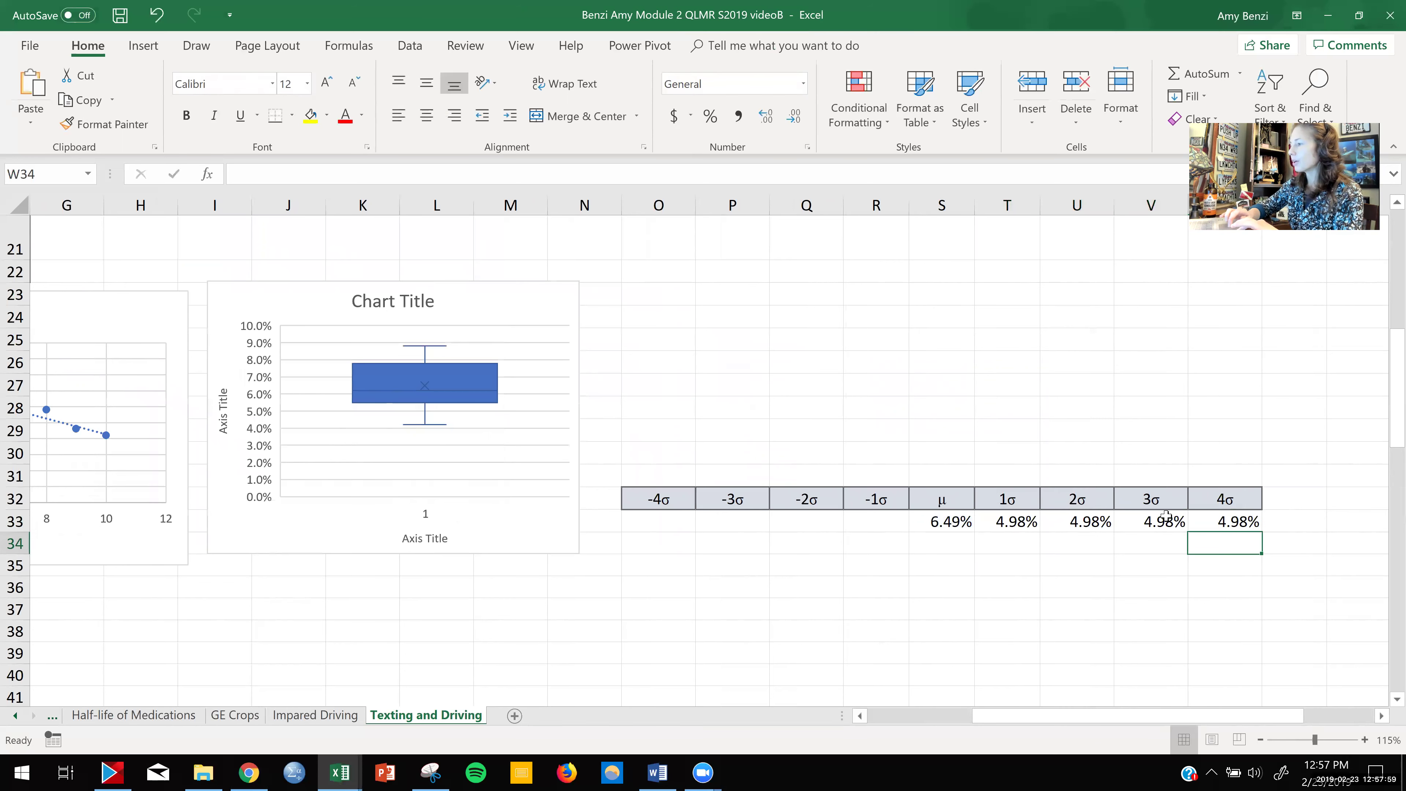
- Change the formula in U33 below 2σ to =S33-2*E22
{"action": "double_click", "coordinate": [1004, 521]}
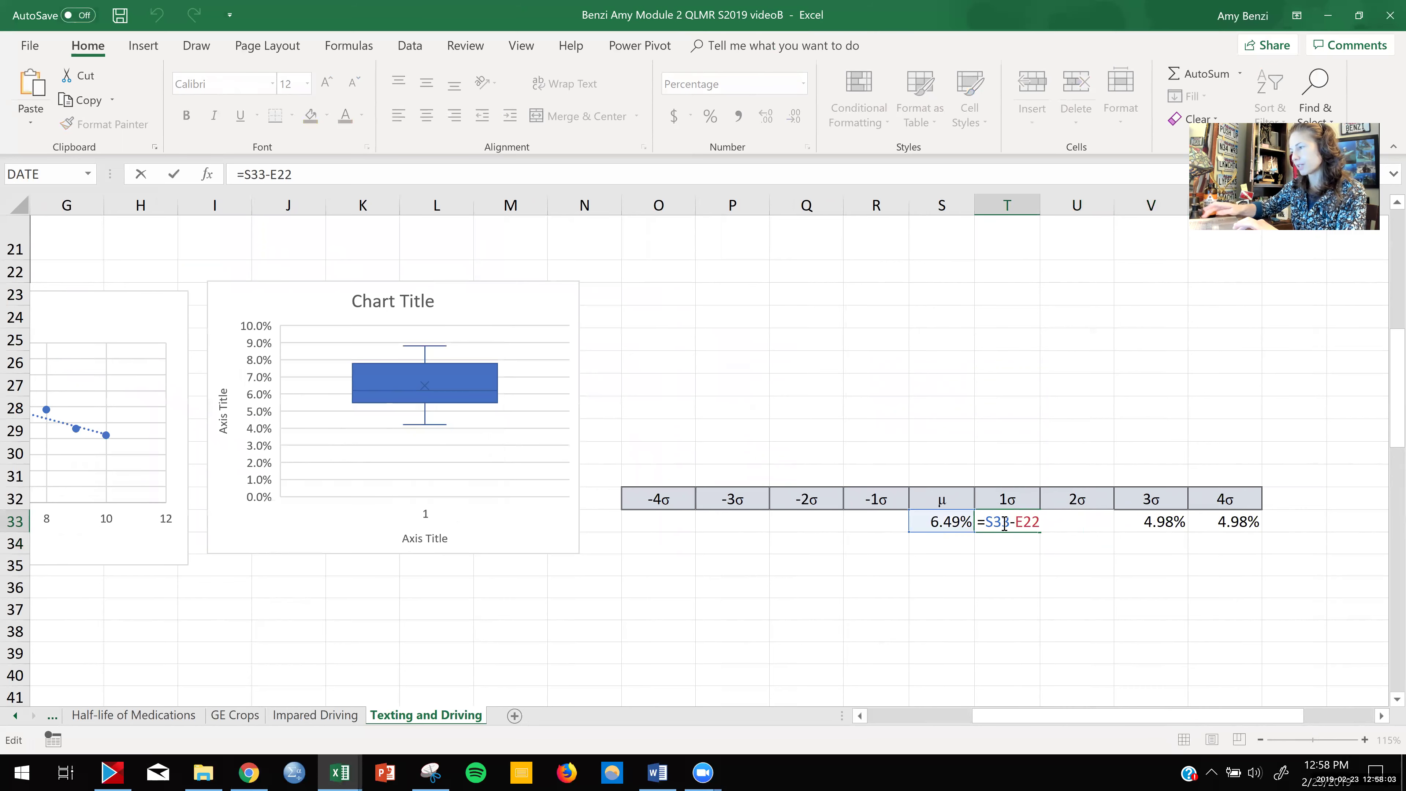
{"action": "key", "text": "Return"}
{"action": "double_click", "coordinate": [1076, 521]}
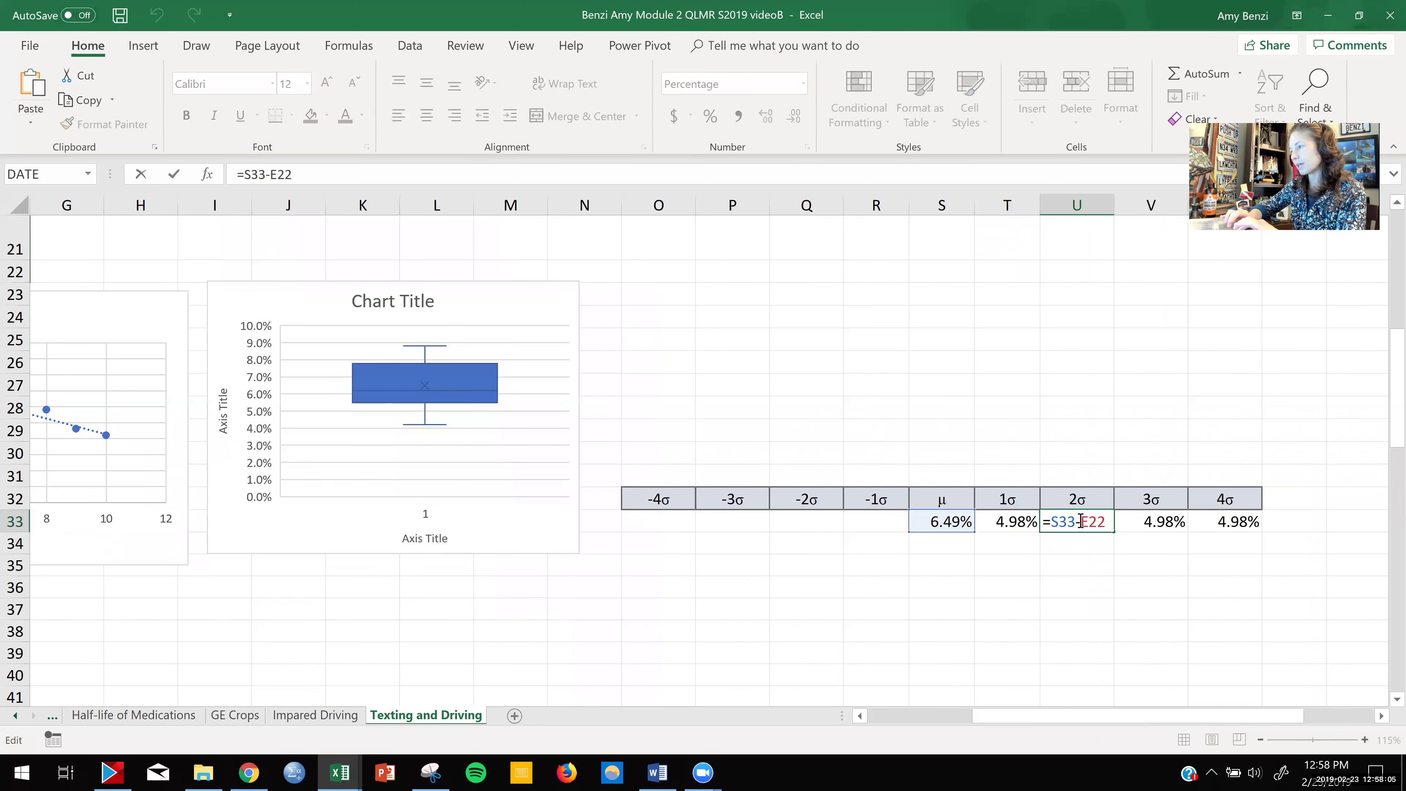
{"action": "type", "text": "2*"}
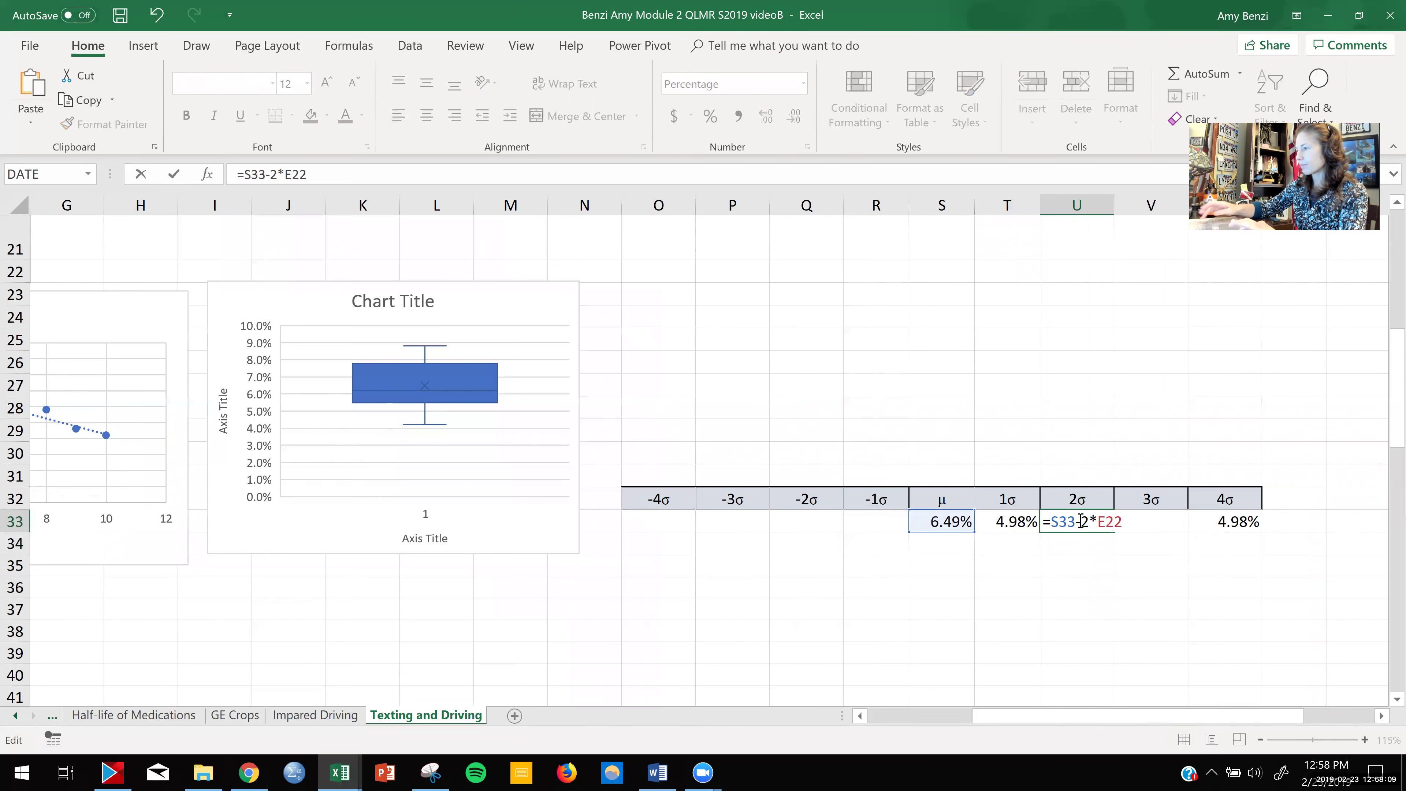
{"action": "key", "text": "ctrl+Return"}
{"action": "key", "text": "Return"}
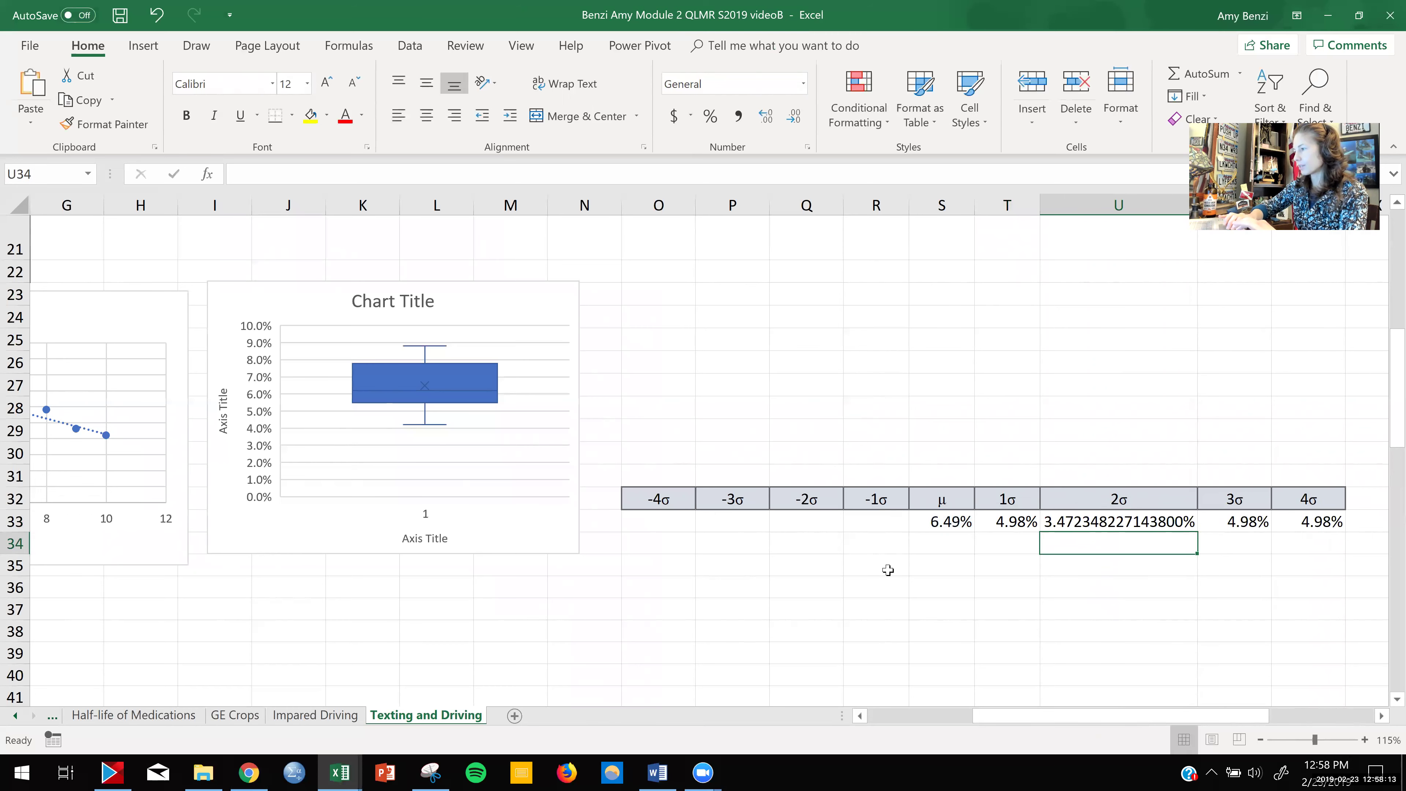
- Change the formula in V33 below 3σ to =S33+3*E22
{"action": "scroll", "coordinate": [888, 568], "scroll_direction": "right", "scroll_amount": 4}
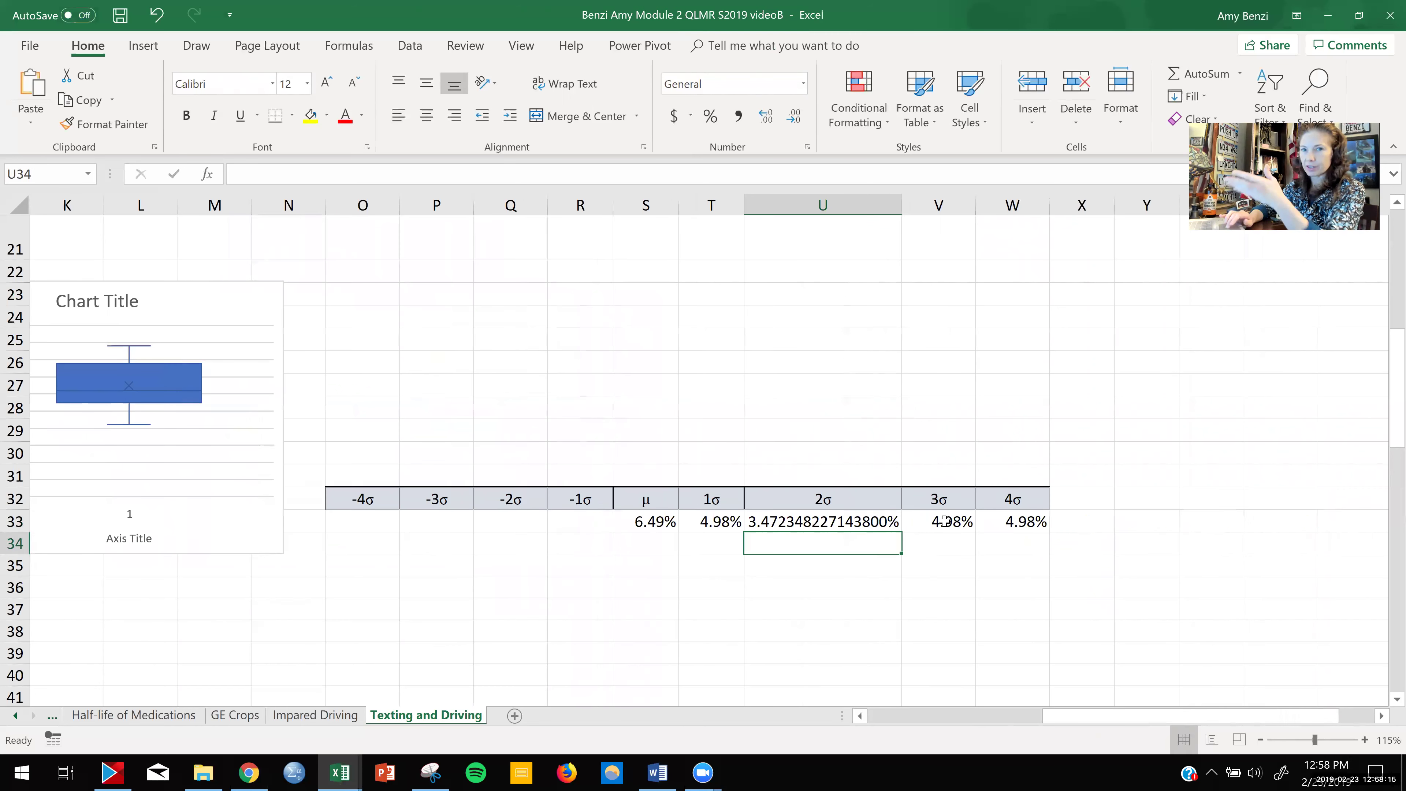
{"action": "double_click", "coordinate": [944, 522]}
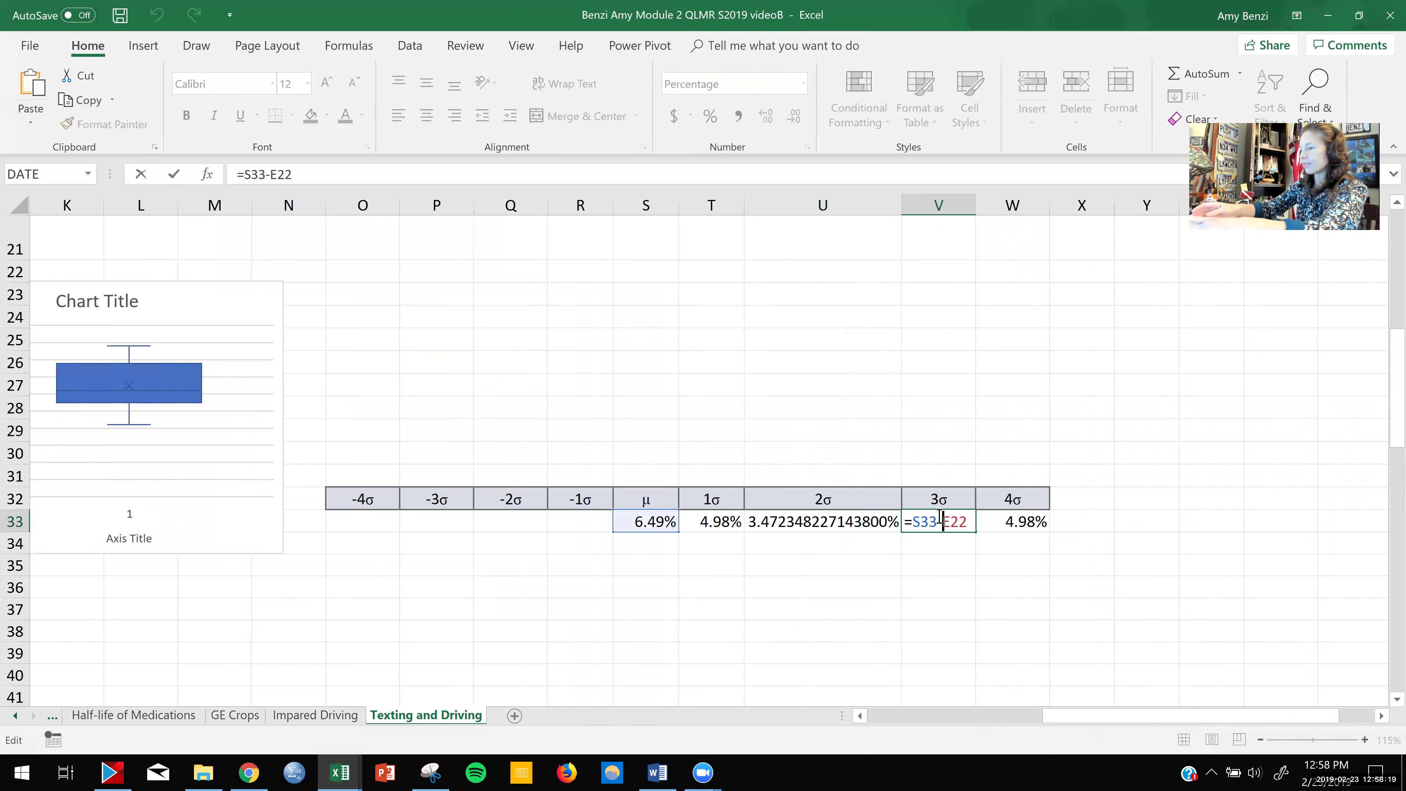
{"action": "type", "text": "3"}
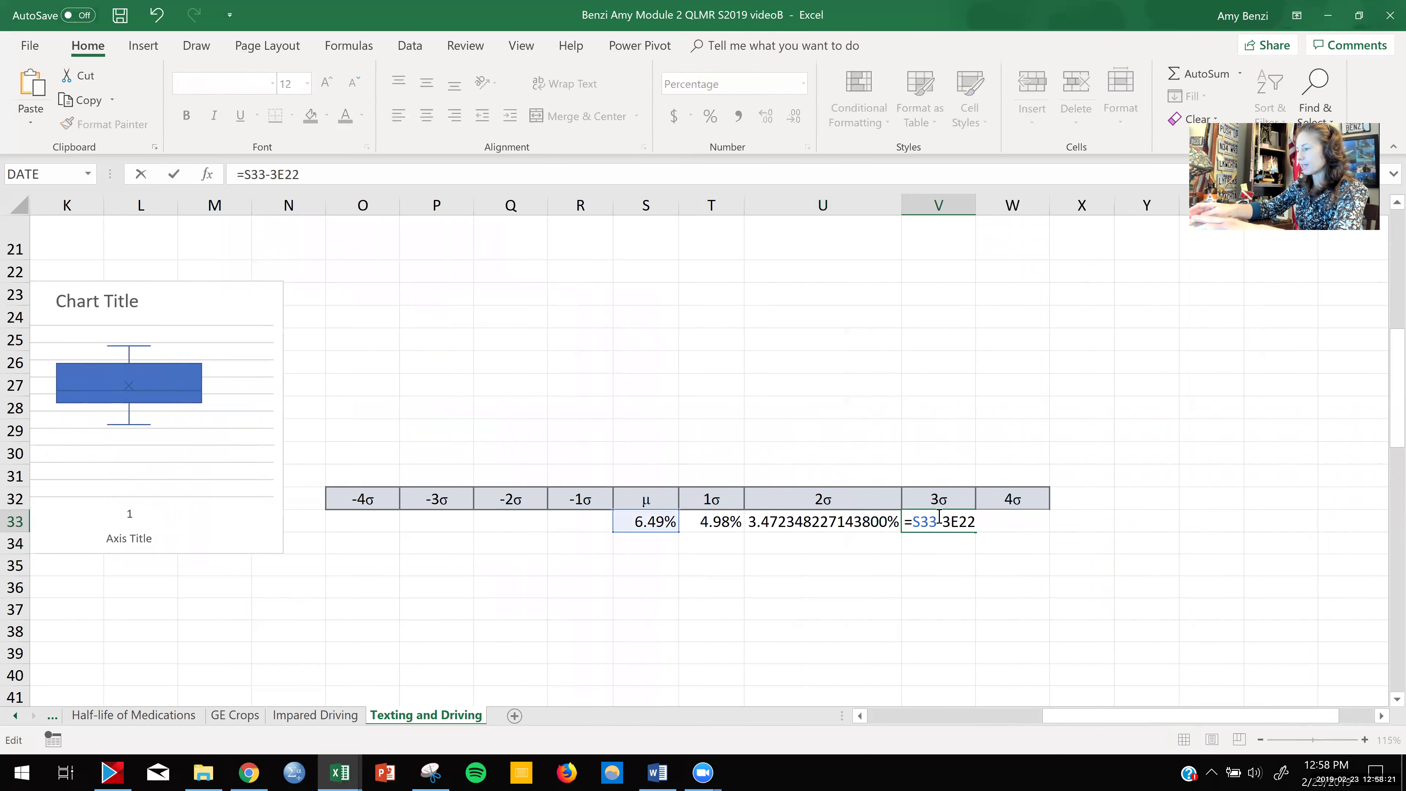
{"action": "type", "text": "*"}
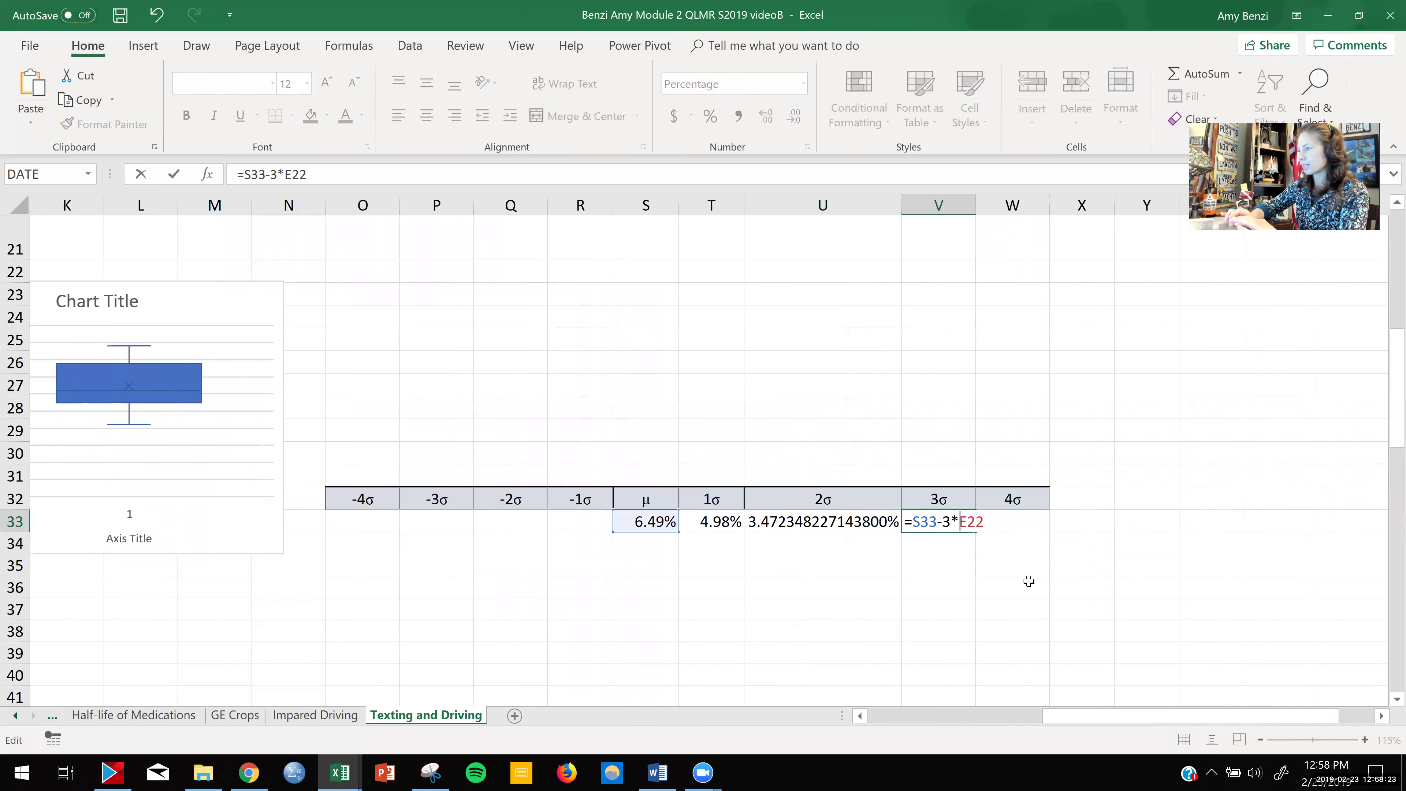
{"action": "left_click", "coordinate": [938, 523]}
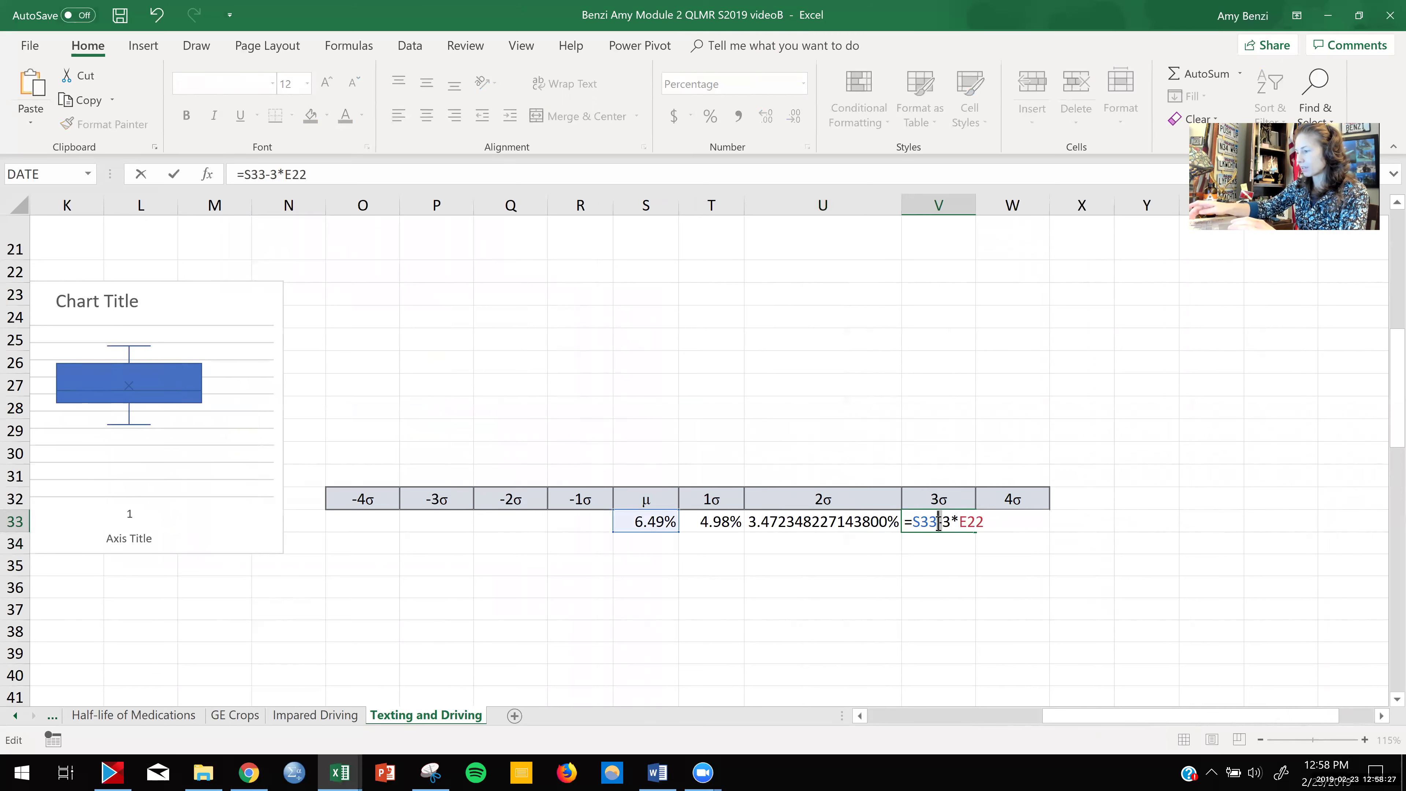
{"action": "key", "text": "Delete"}
{"action": "type", "text": "+"}
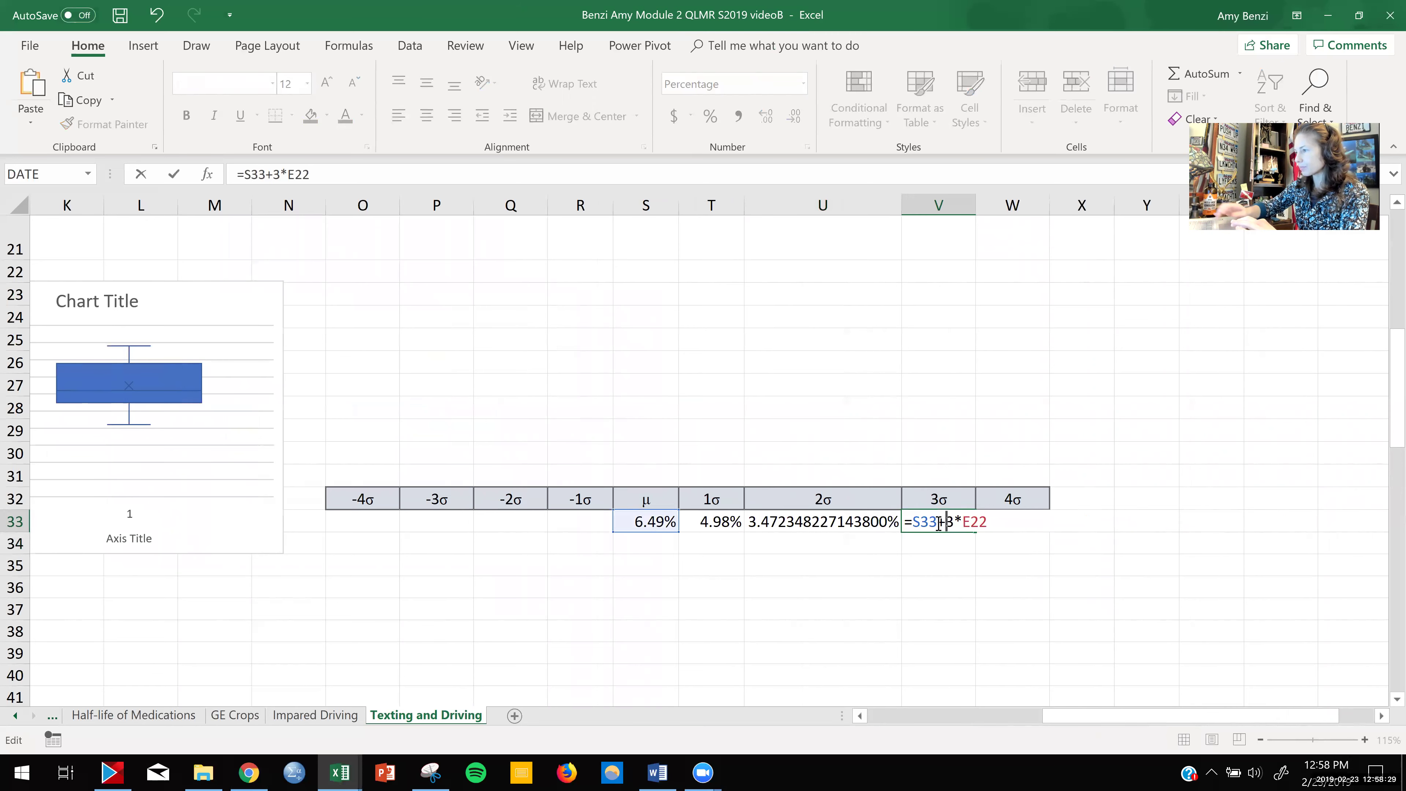
{"action": "key", "text": "Return"}
- Correct the 2σ formula in U33 to add the deviation, making it =S33+2*E22
{"action": "double_click", "coordinate": [852, 523]}
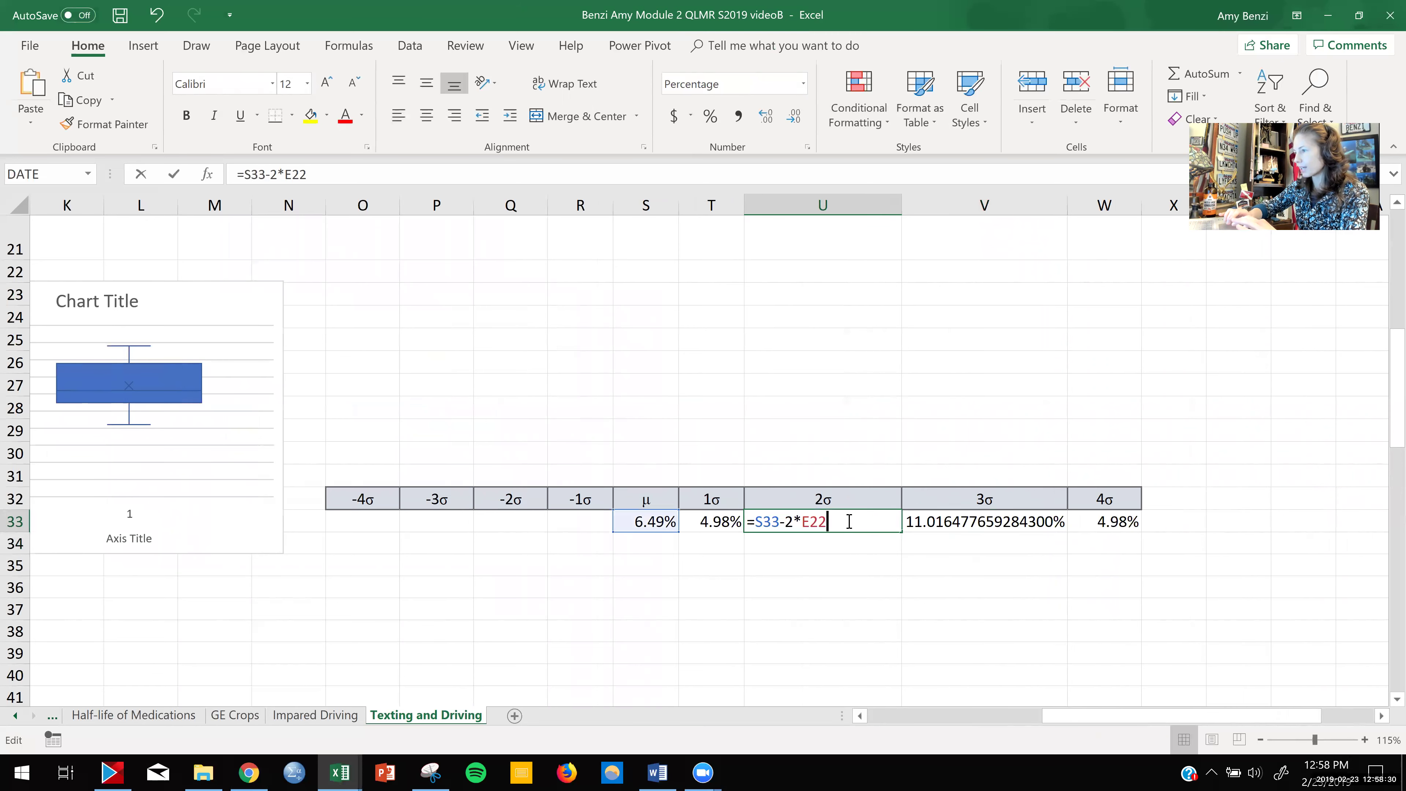
{"action": "left_click", "coordinate": [781, 521]}
{"action": "key", "text": "Delete"}
{"action": "type", "text": "+"}
{"action": "key", "text": "Return"}
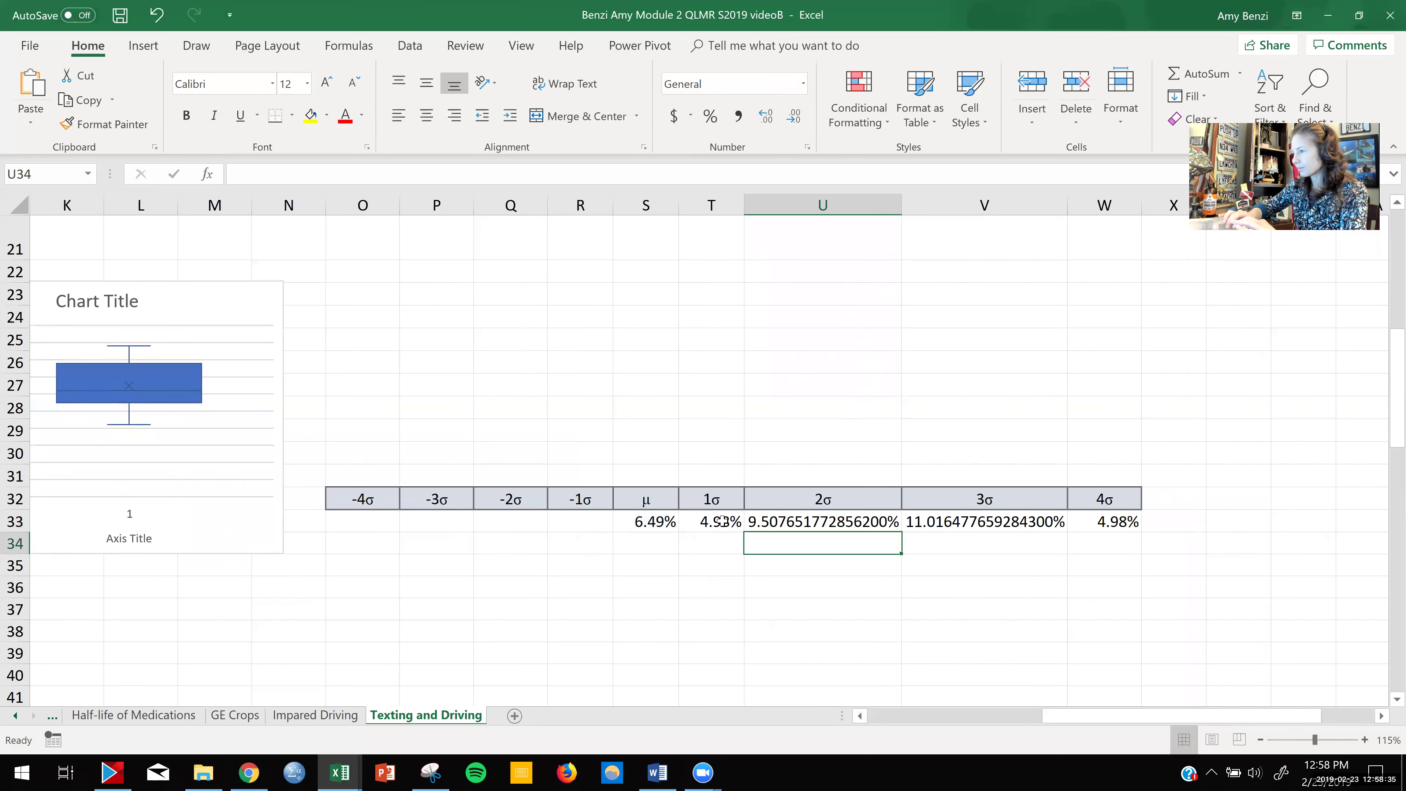
- Correct the 1σ formula in T33 to =S33+E22
{"action": "double_click", "coordinate": [720, 520]}
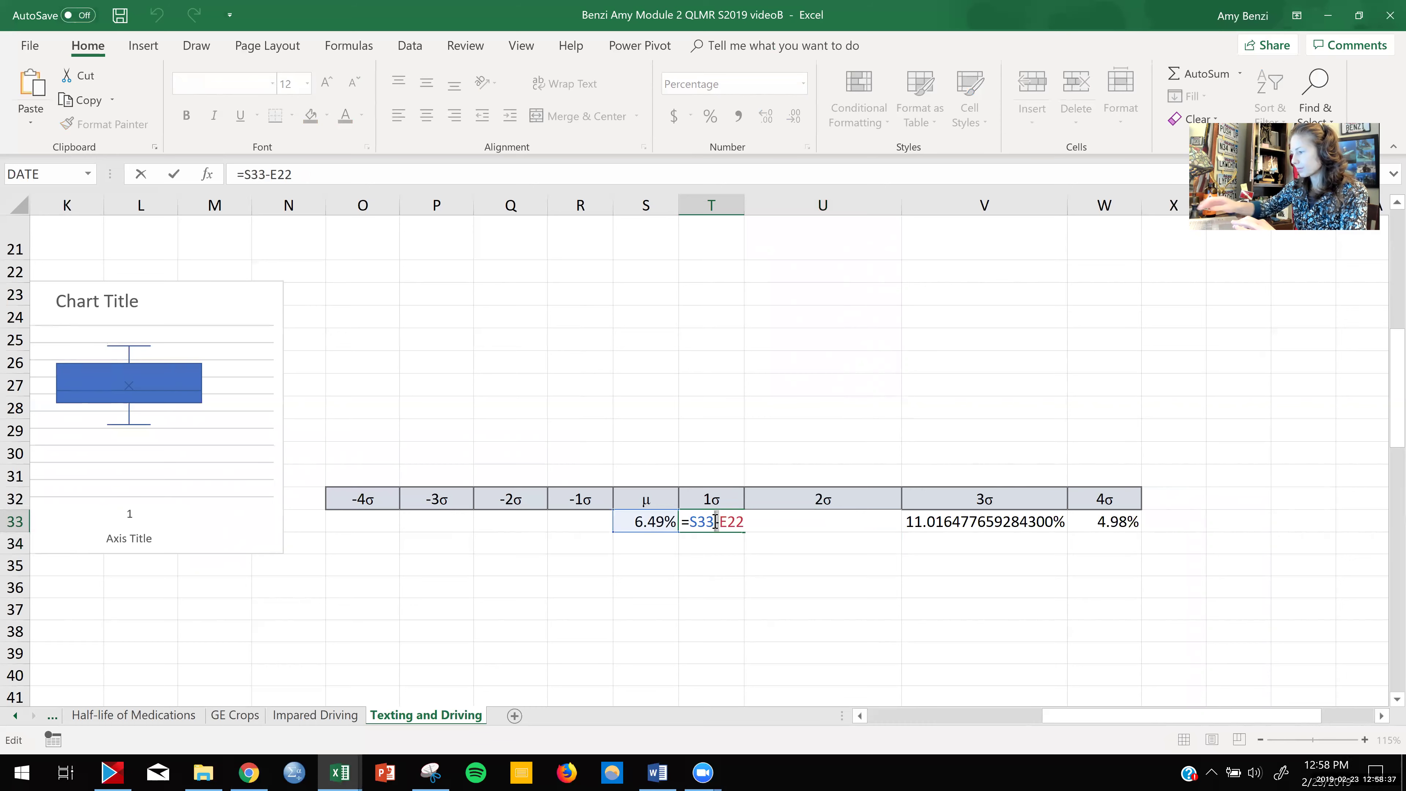
{"action": "key", "text": "Delete"}
{"action": "type", "text": "+"}
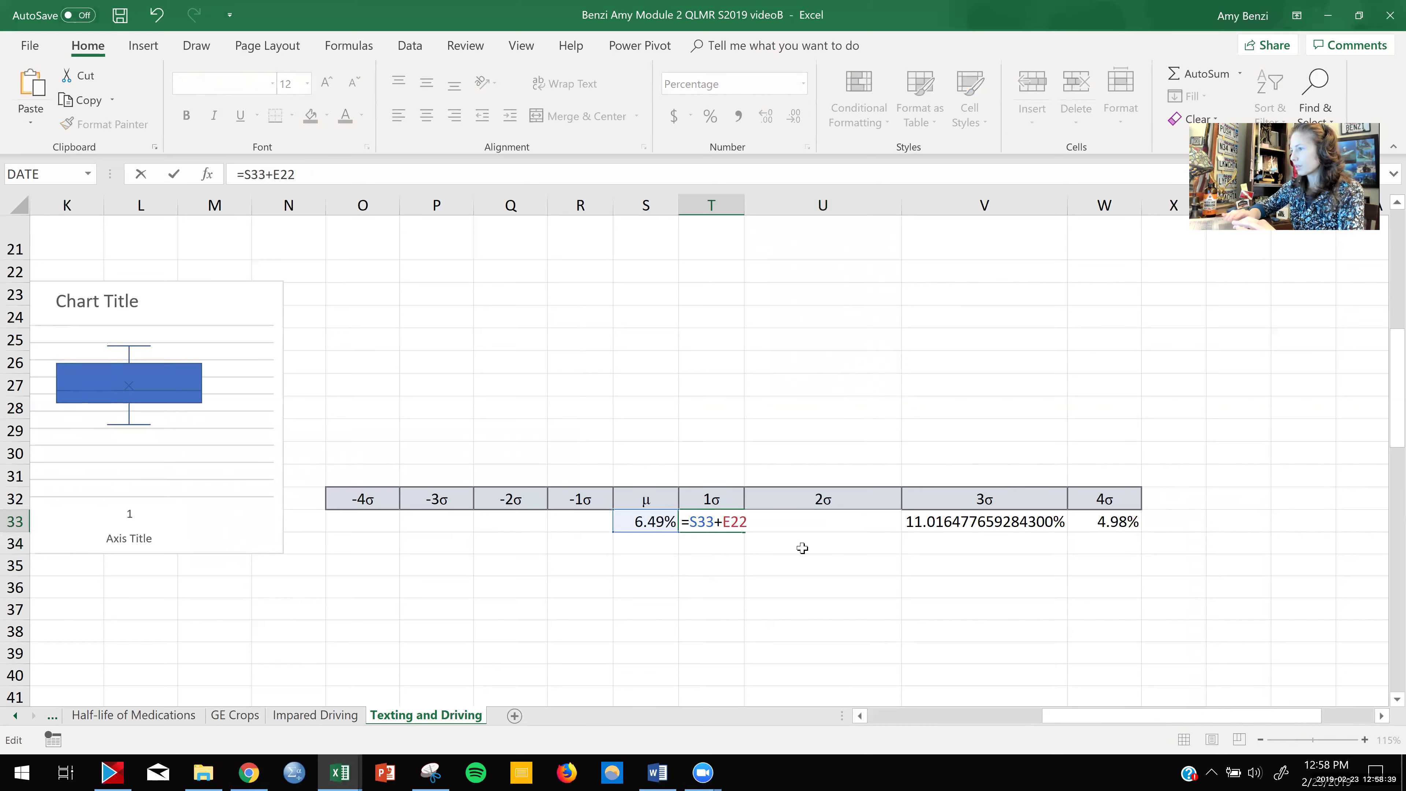
{"action": "key", "text": "Return"}
- Change the formula in W33 below 4σ to =S33+4*E22
{"action": "double_click", "coordinate": [1104, 522]}
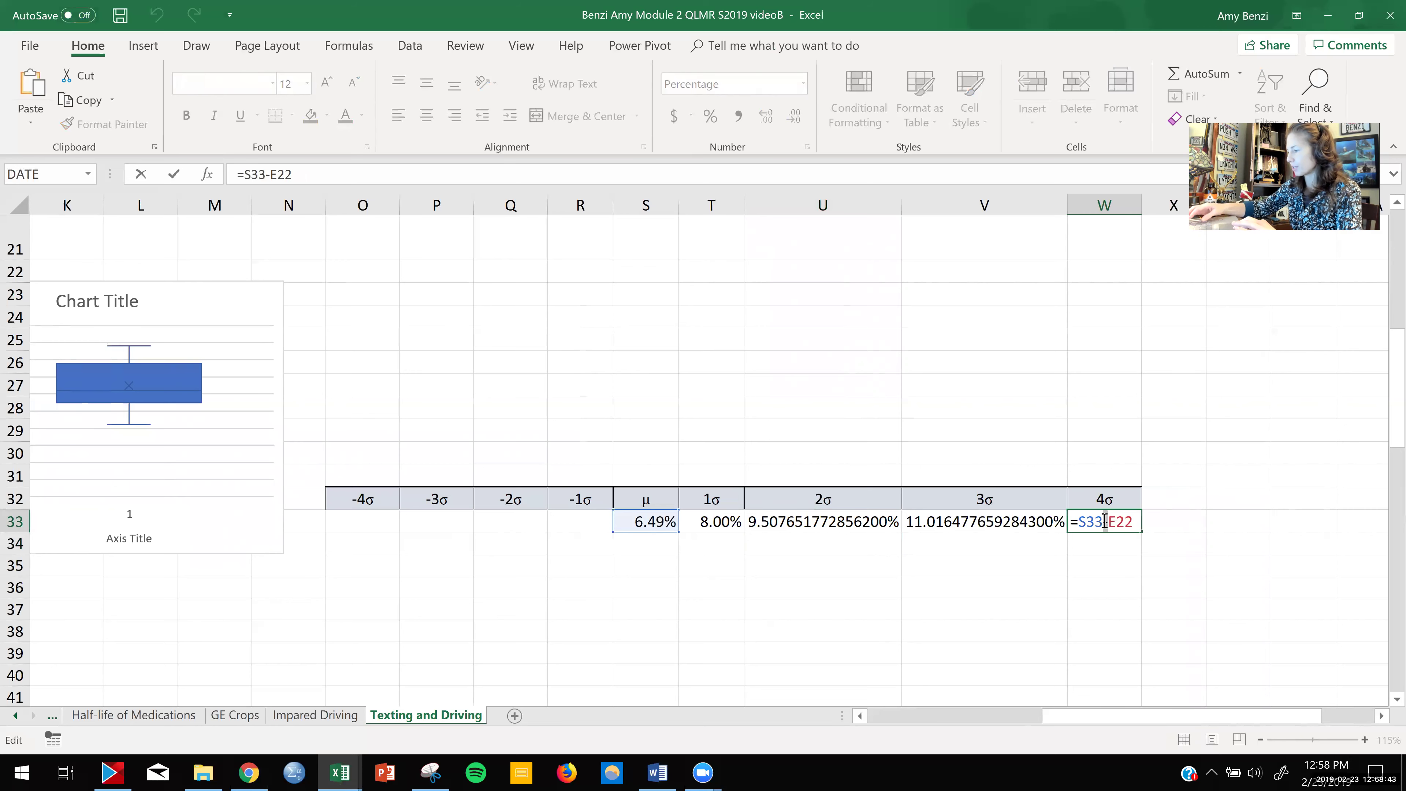
{"action": "key", "text": "BackSpace"}
{"action": "type", "text": "+4"}
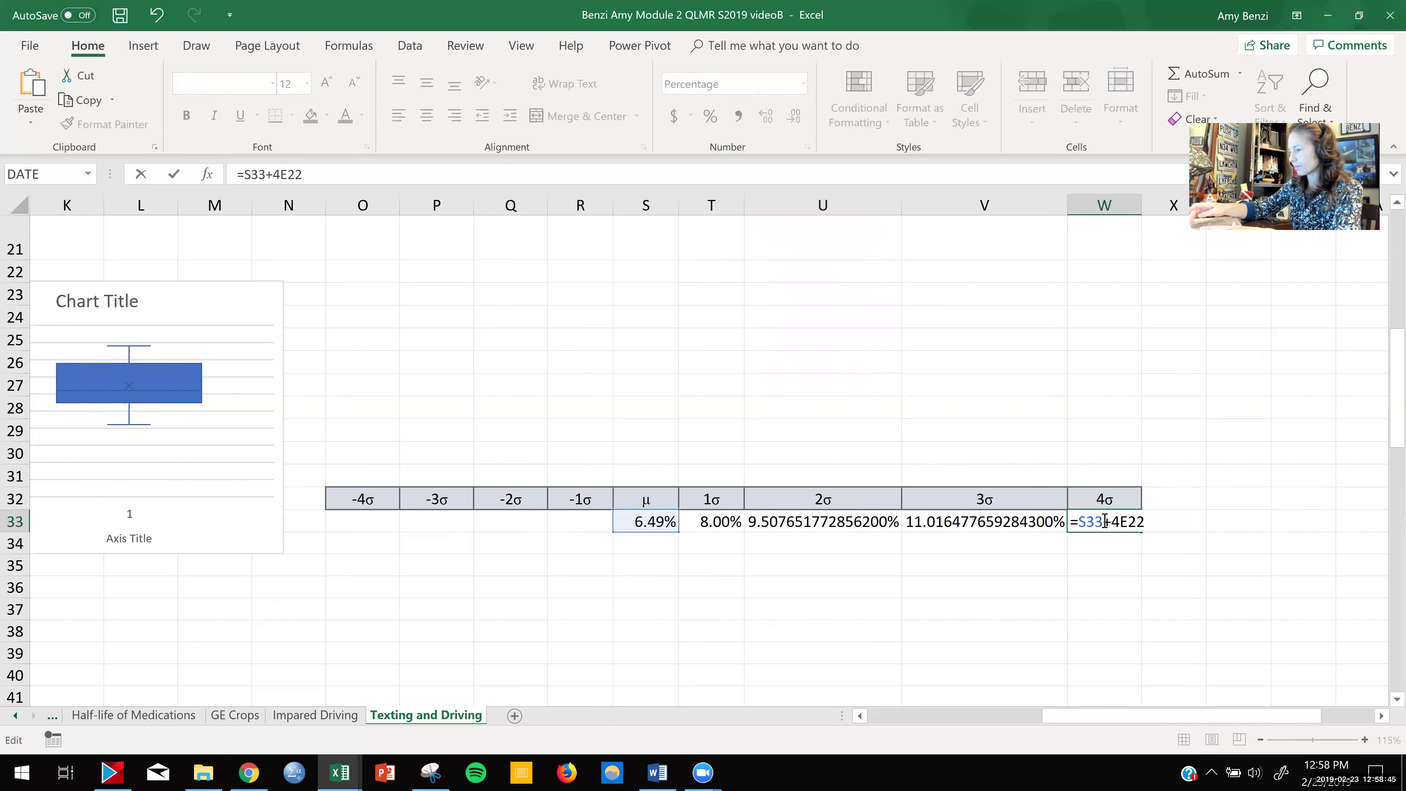
{"action": "type", "text": "*"}
{"action": "key", "text": "Return"}
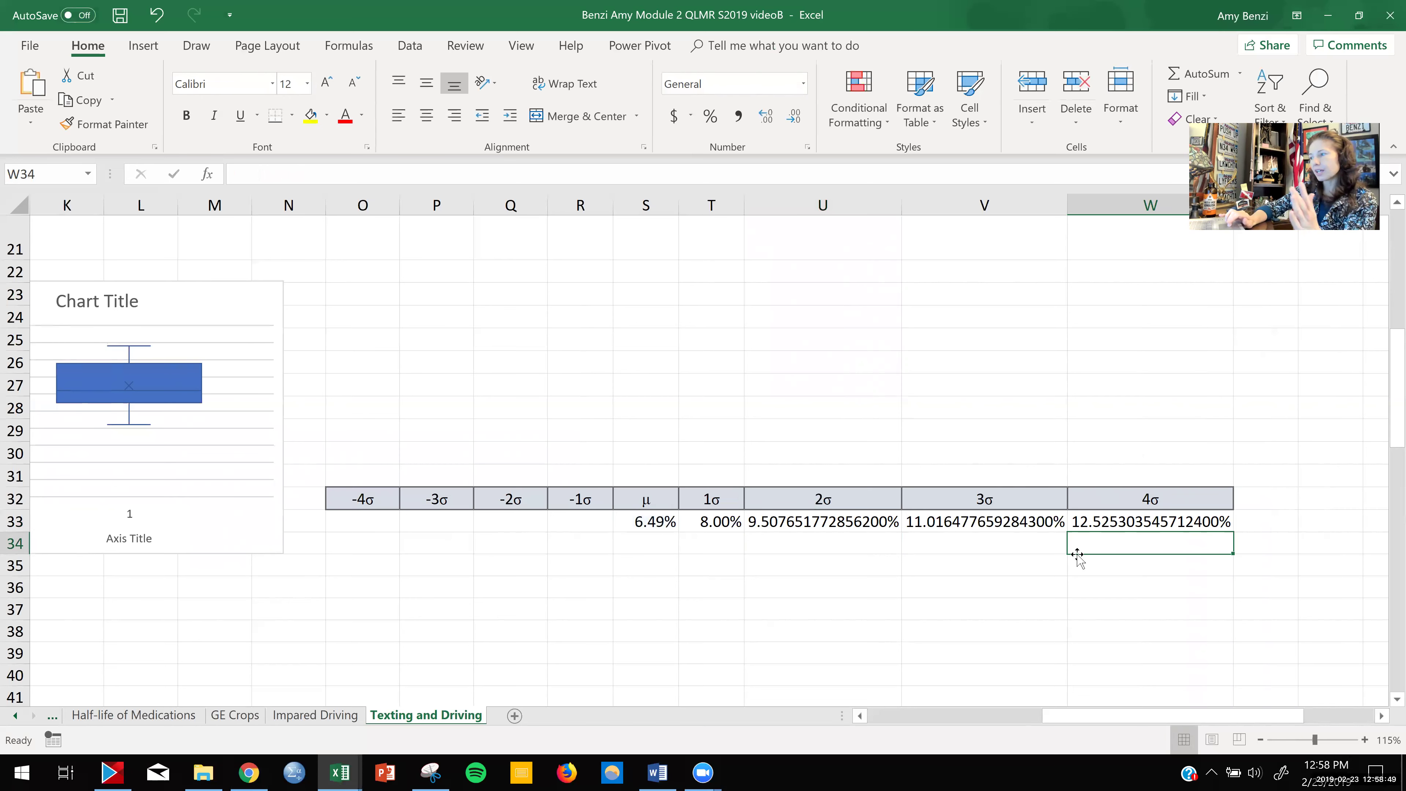
- Reduce the percentages in U33:W33 to one decimal place
{"action": "left_click_drag", "start_coordinate": [886, 521], "coordinate": [1103, 520]}
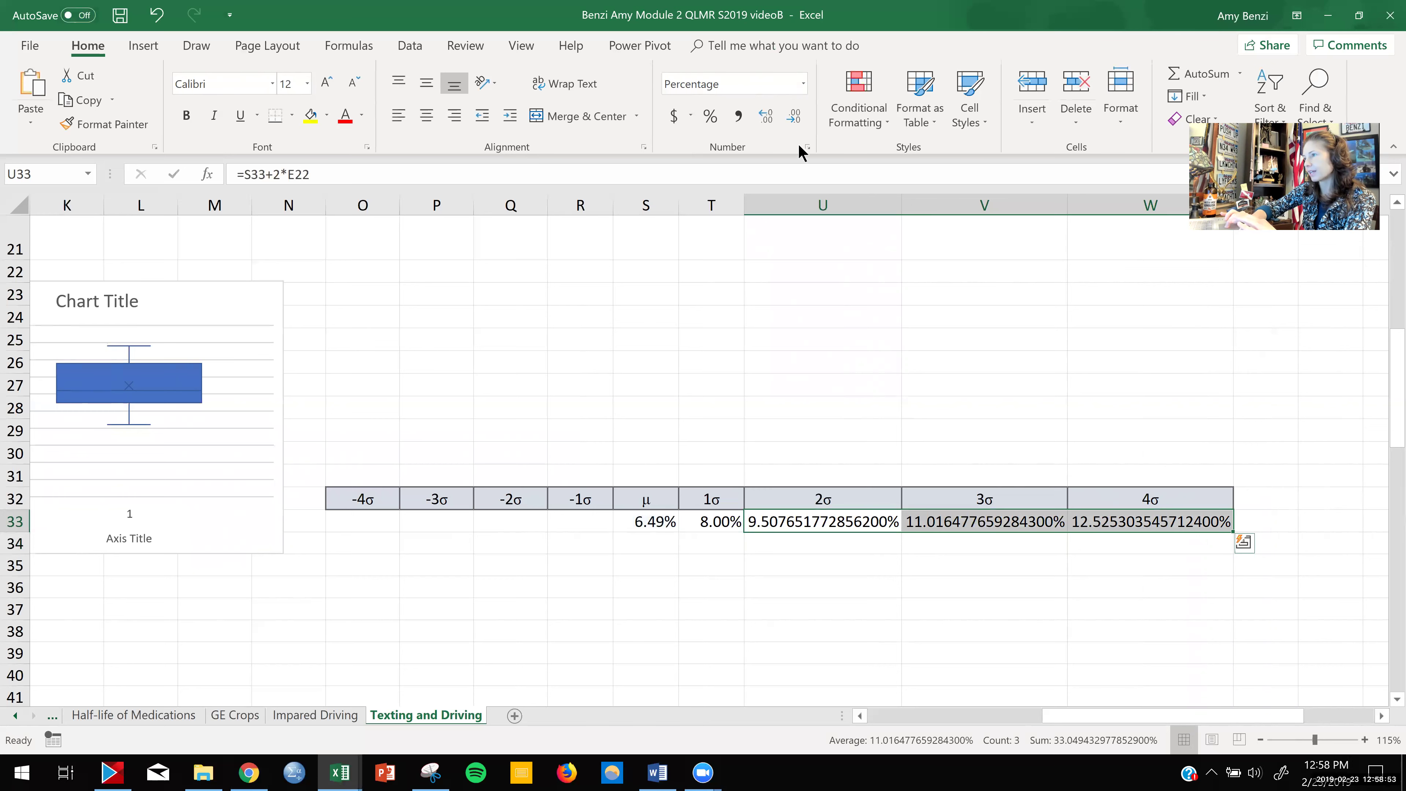
{"action": "left_click", "coordinate": [772, 120]}
{"action": "left_click", "coordinate": [794, 117]}
{"action": "left_click", "coordinate": [794, 118]}
{"action": "left_click", "coordinate": [794, 119]}
{"action": "left_click", "coordinate": [794, 118]}
{"action": "left_click", "coordinate": [794, 119]}
{"action": "left_click", "coordinate": [794, 118]}
{"action": "left_click", "coordinate": [795, 117]}
{"action": "left_click", "coordinate": [794, 118]}
{"action": "left_click", "coordinate": [794, 118]}
{"action": "left_click", "coordinate": [793, 117]}
{"action": "left_click", "coordinate": [793, 117]}
{"action": "left_click", "coordinate": [794, 116]}
{"action": "left_click", "coordinate": [794, 116]}
{"action": "left_click", "coordinate": [794, 117]}
{"action": "left_click", "coordinate": [794, 117]}
{"action": "left_click", "coordinate": [794, 118]}
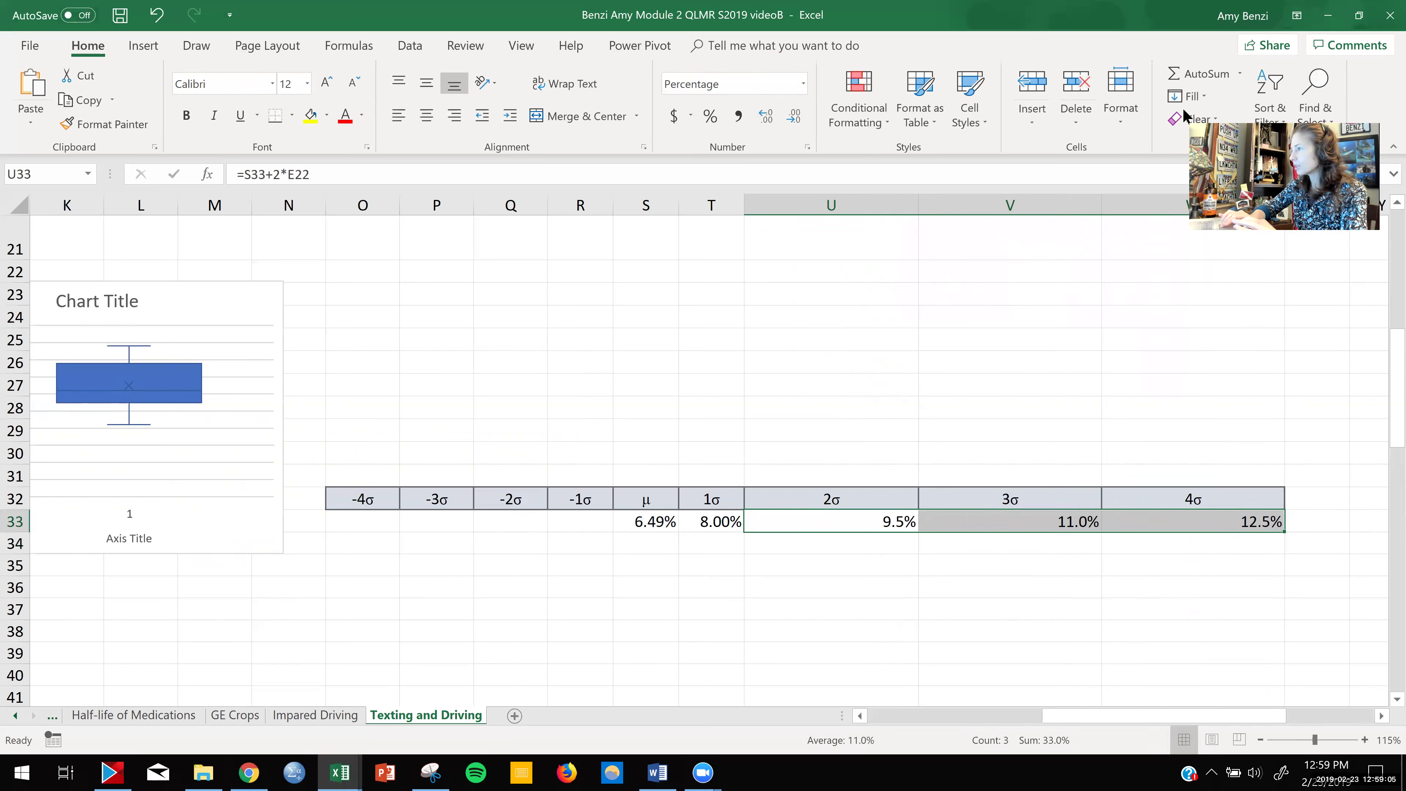
- Narrow columns U through W together so they closely fit the 2σ, 3σ and 4σ percentages
{"action": "left_click_drag", "start_coordinate": [849, 206], "coordinate": [1196, 201]}
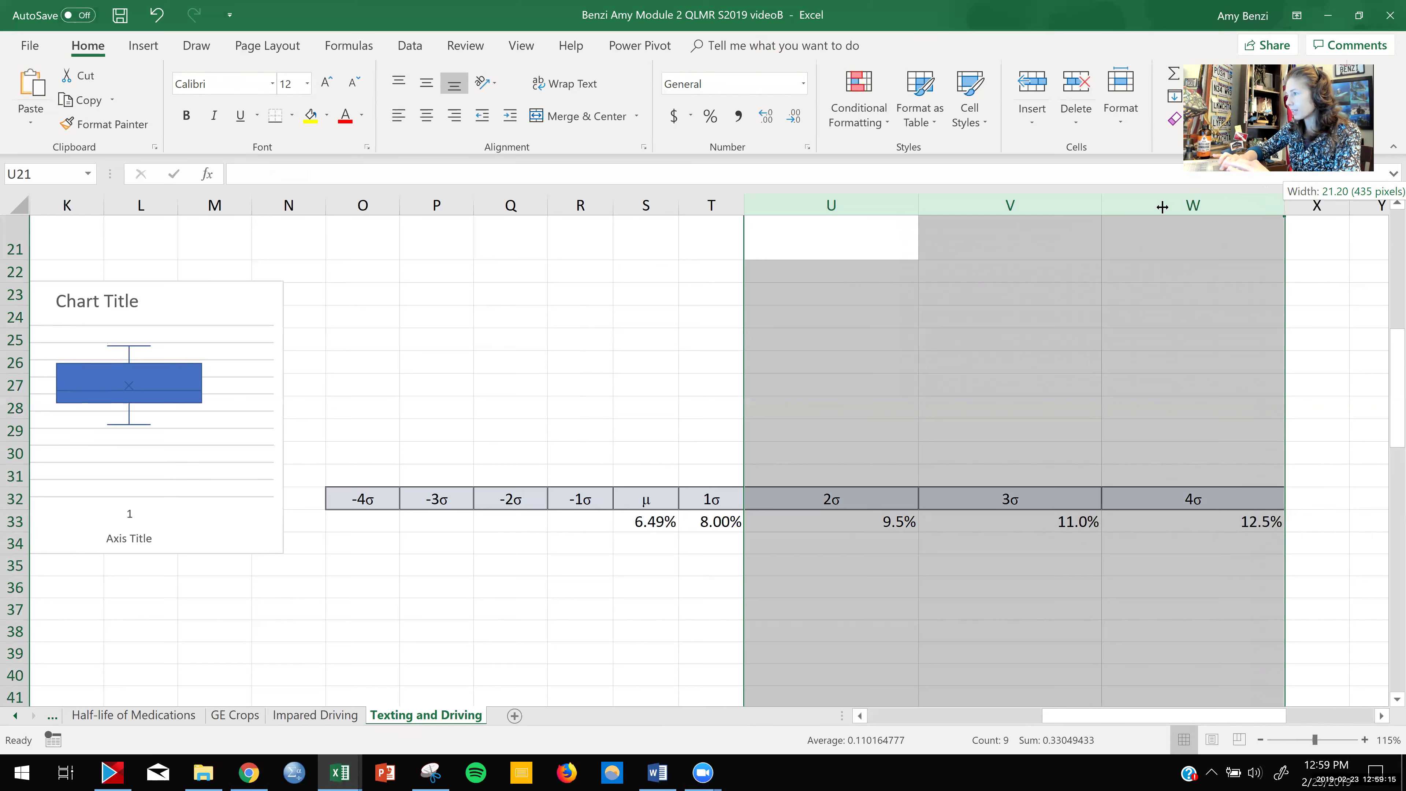
{"action": "key", "text": "ctrl+z"}
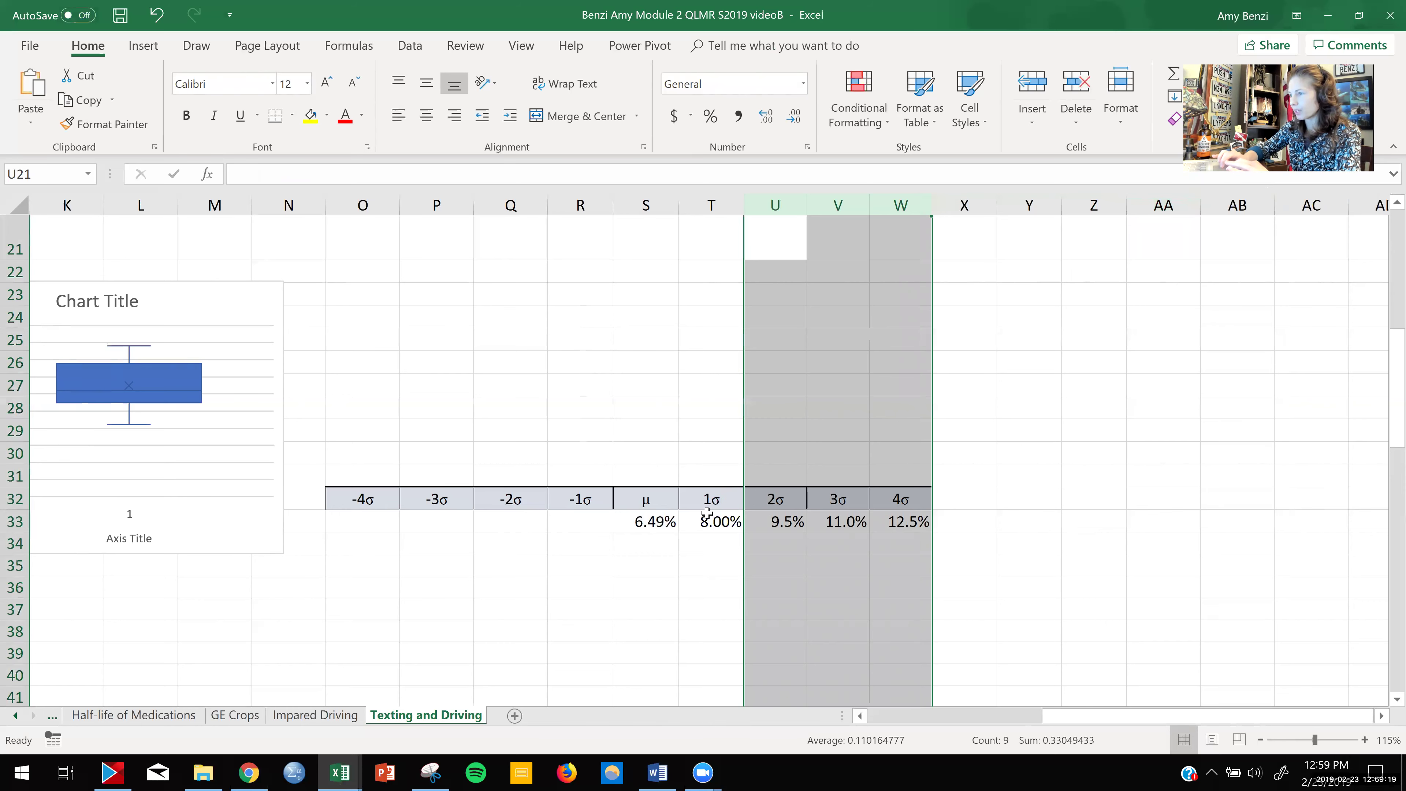
{"action": "left_click", "coordinate": [652, 562]}
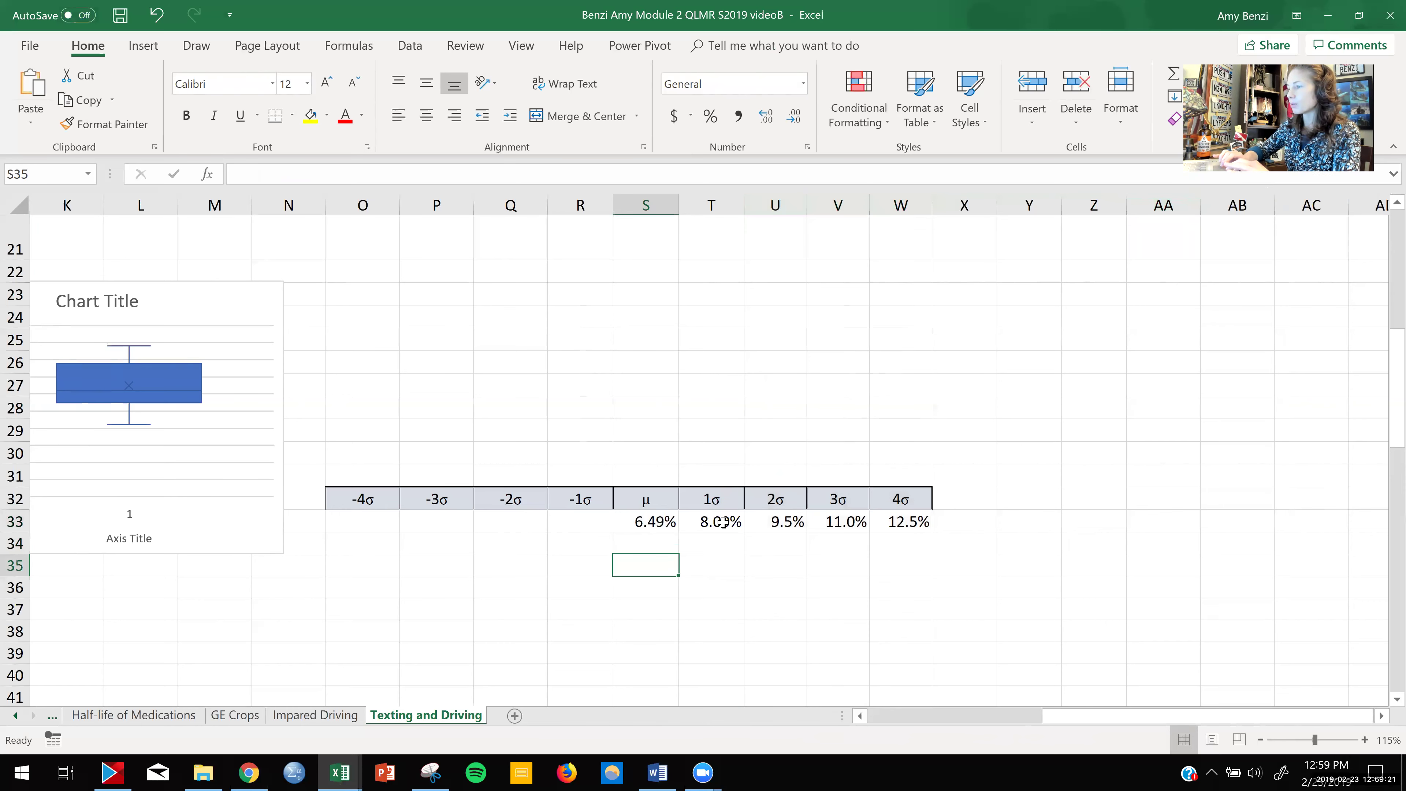
- Copy the formula text =S33+E22 from T33 and enter it in R33 below -1σ with its references intact
{"action": "left_click", "coordinate": [723, 522]}
{"action": "key", "text": "ctrl+c"}
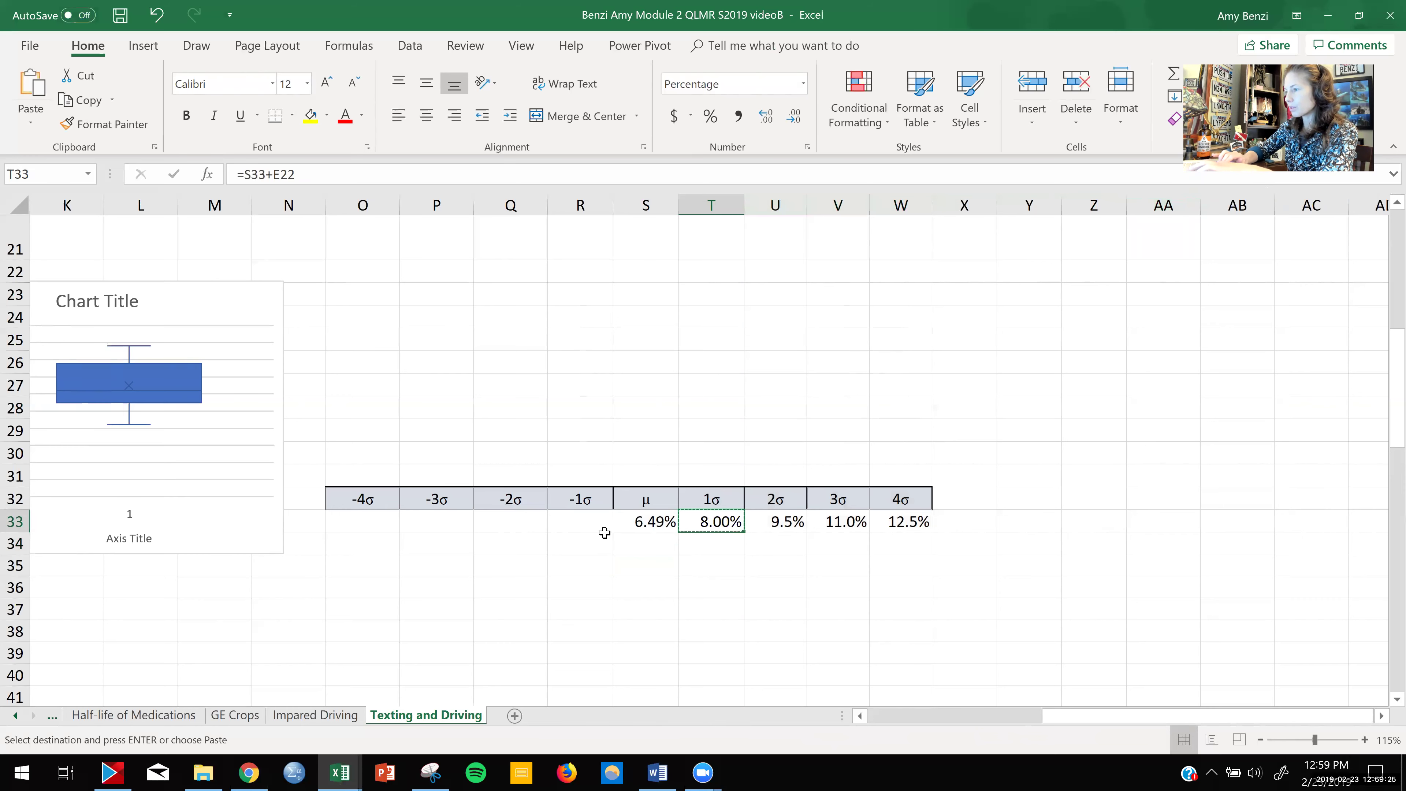
{"action": "double_click", "coordinate": [702, 525]}
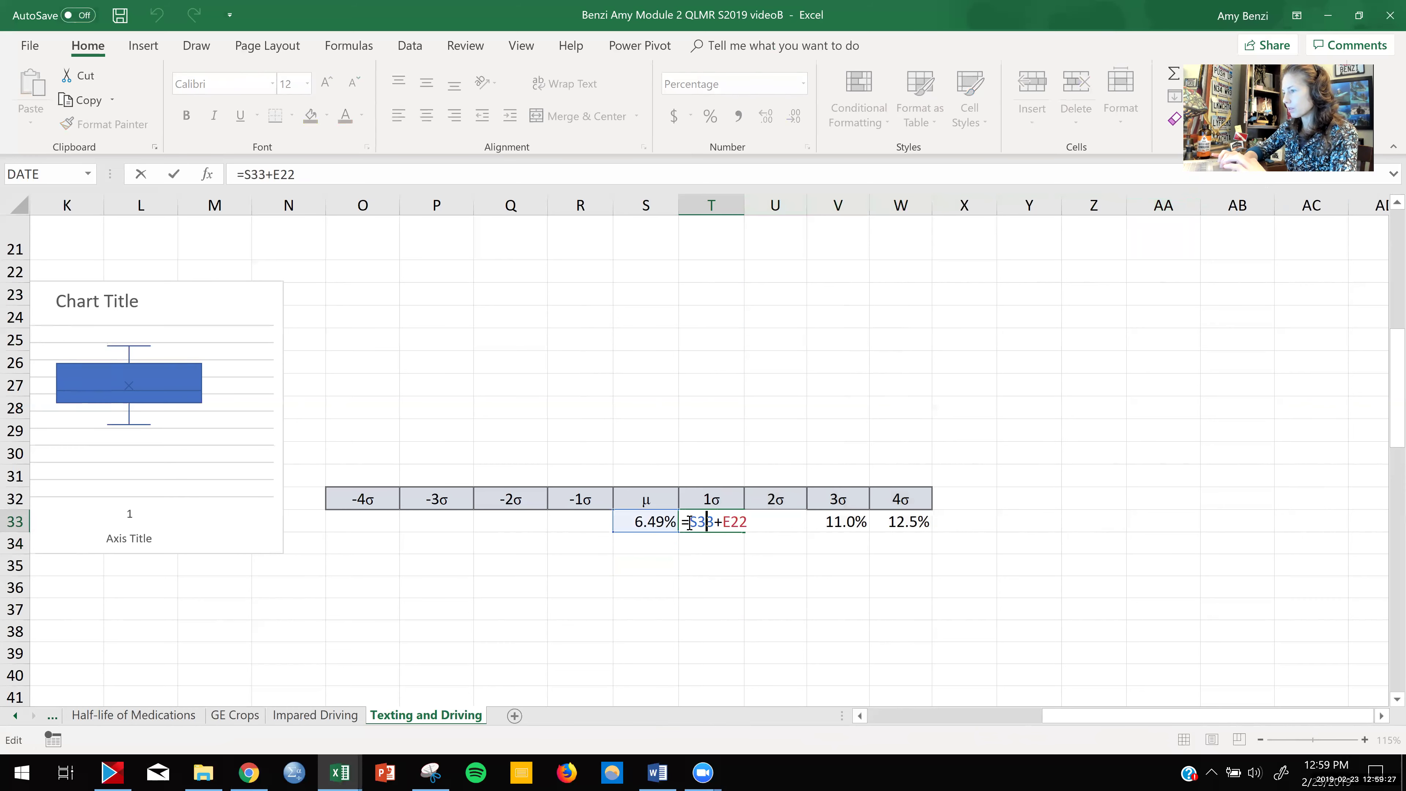
{"action": "left_click_drag", "start_coordinate": [682, 522], "coordinate": [757, 529]}
{"action": "key", "text": "ctrl+c"}
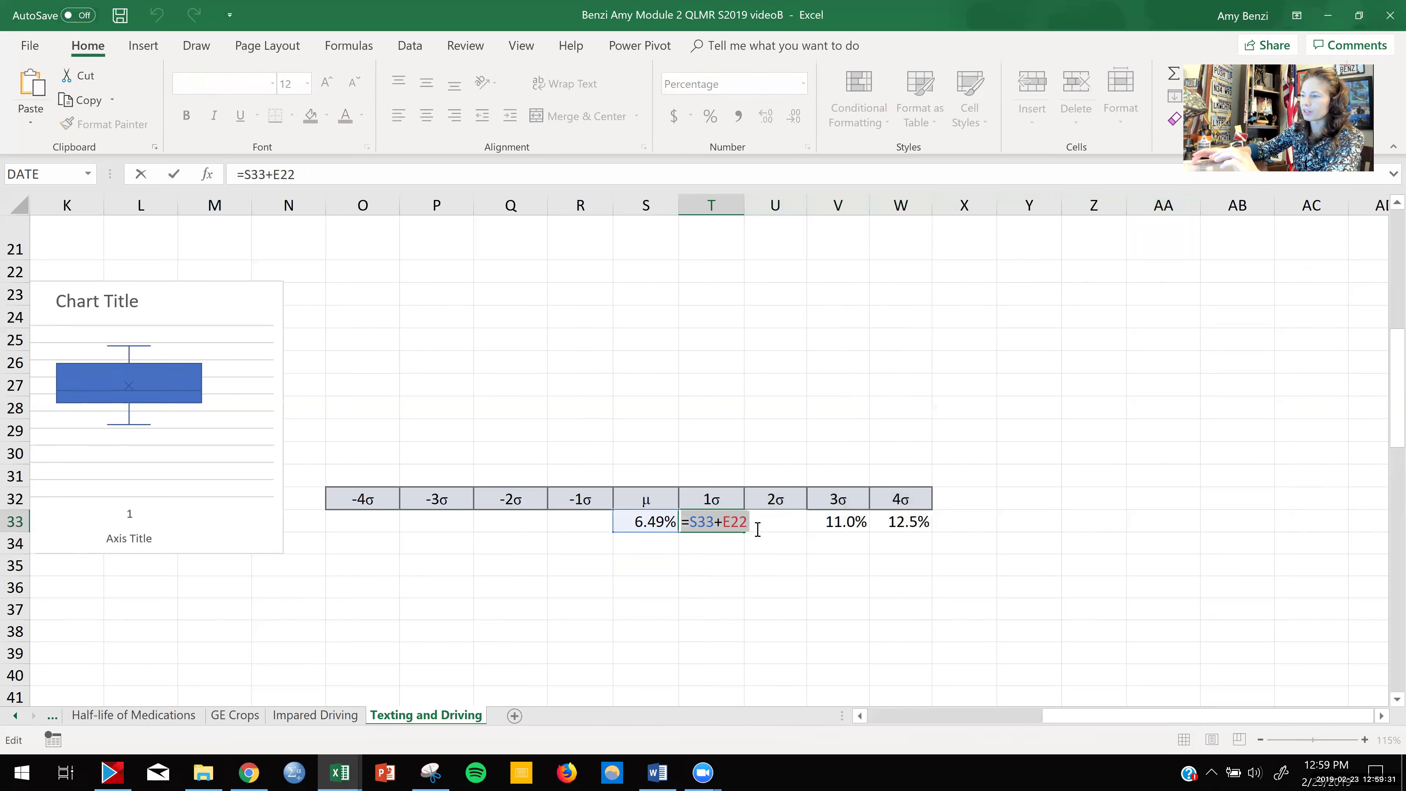
{"action": "key", "text": "Return"}
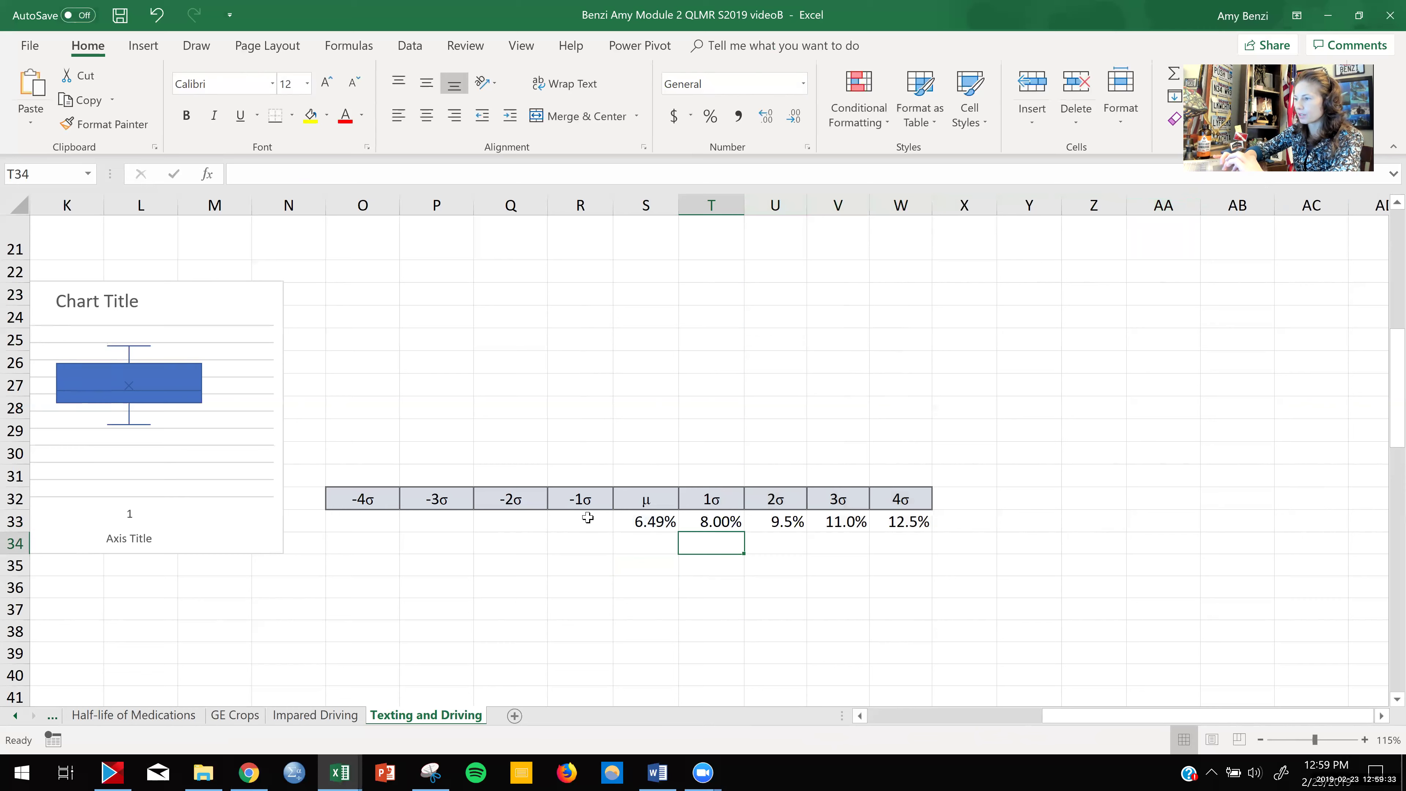
{"action": "left_click", "coordinate": [588, 517]}
{"action": "double_click", "coordinate": [588, 518]}
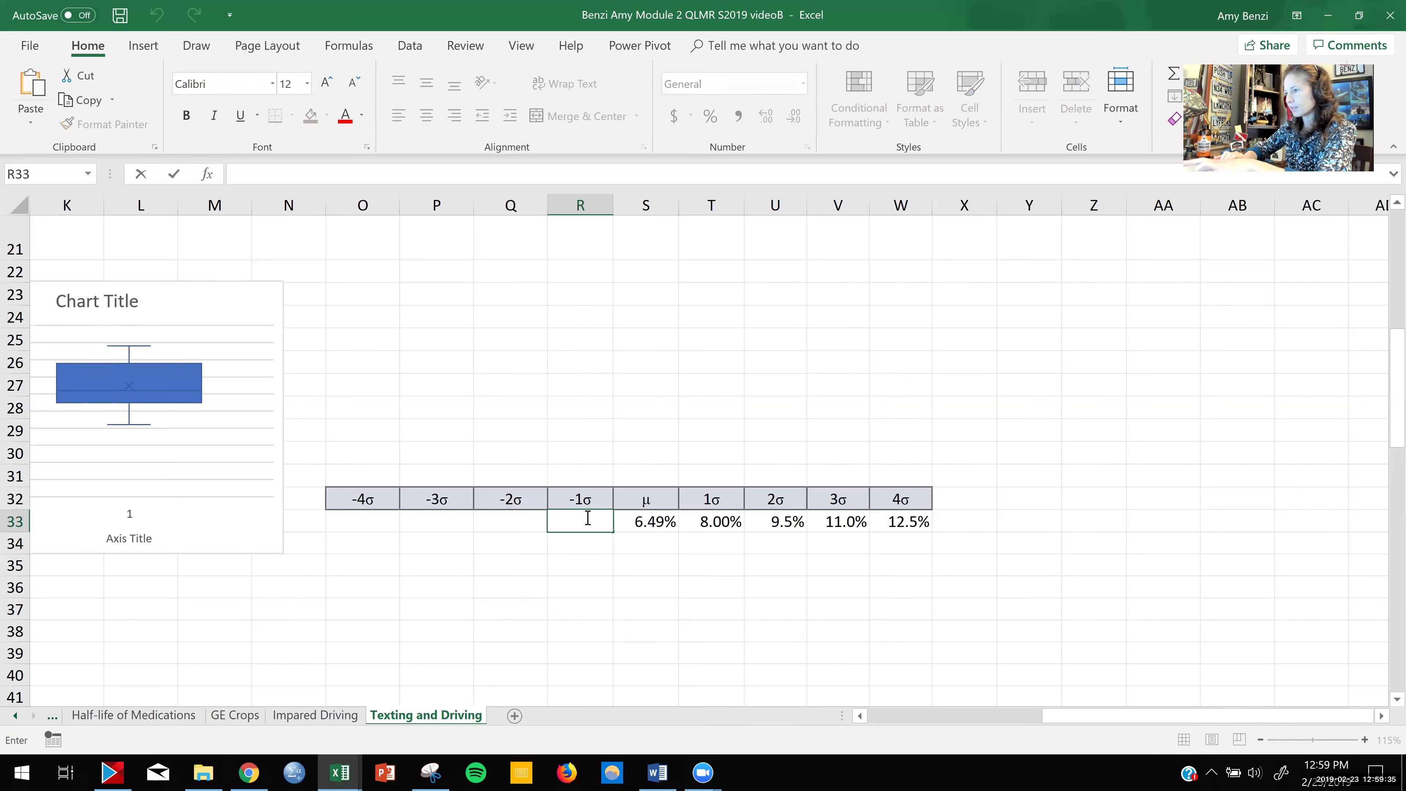
{"action": "key", "text": "ctrl+v"}
{"action": "key", "text": "Return"}
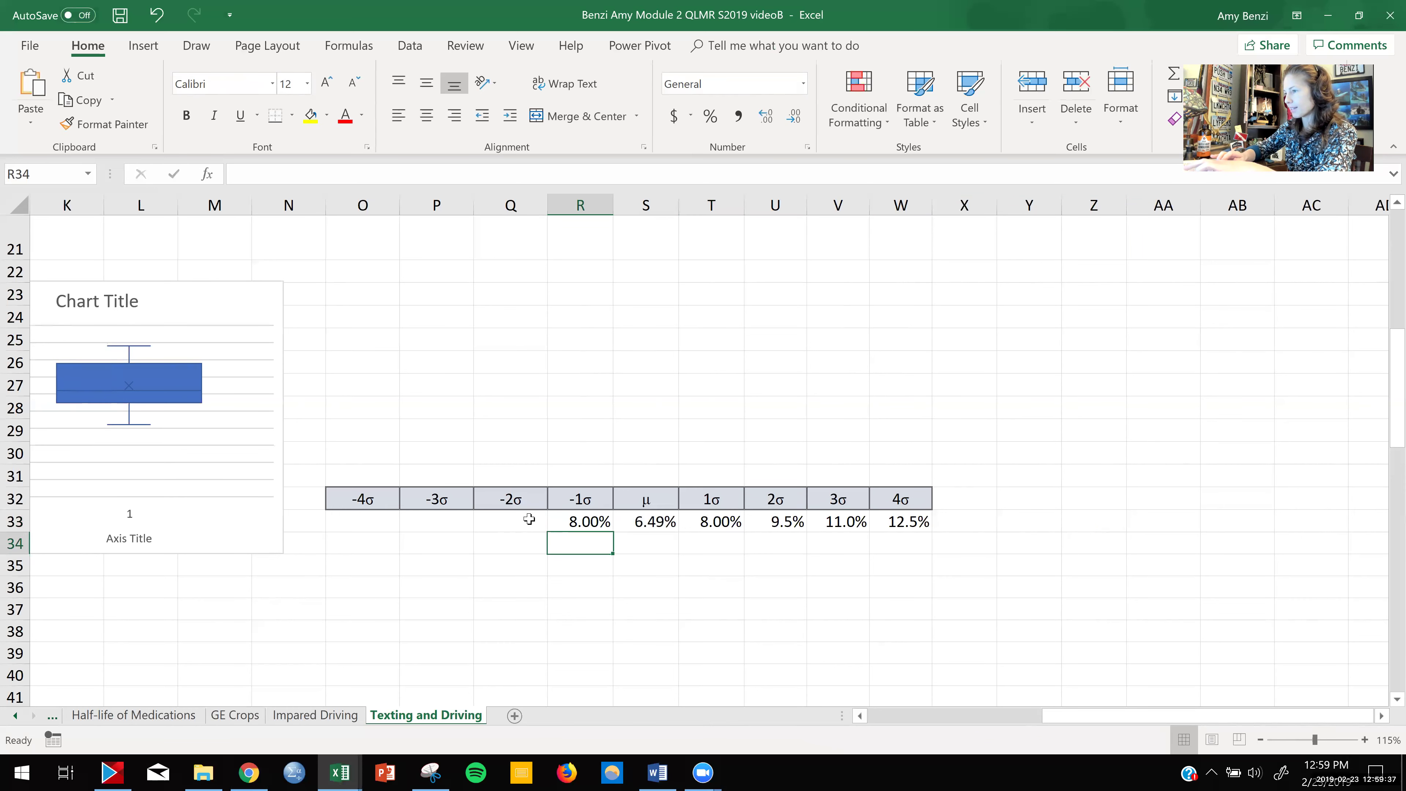
- Change the -1σ formula in R33 to subtract the deviation, making it =S33-E22
{"action": "left_click", "coordinate": [534, 518]}
{"action": "double_click", "coordinate": [534, 517]}
{"action": "double_click", "coordinate": [565, 521]}
{"action": "left_click", "coordinate": [584, 522]}
{"action": "key", "text": "Delete"}
{"action": "type", "text": "-"}
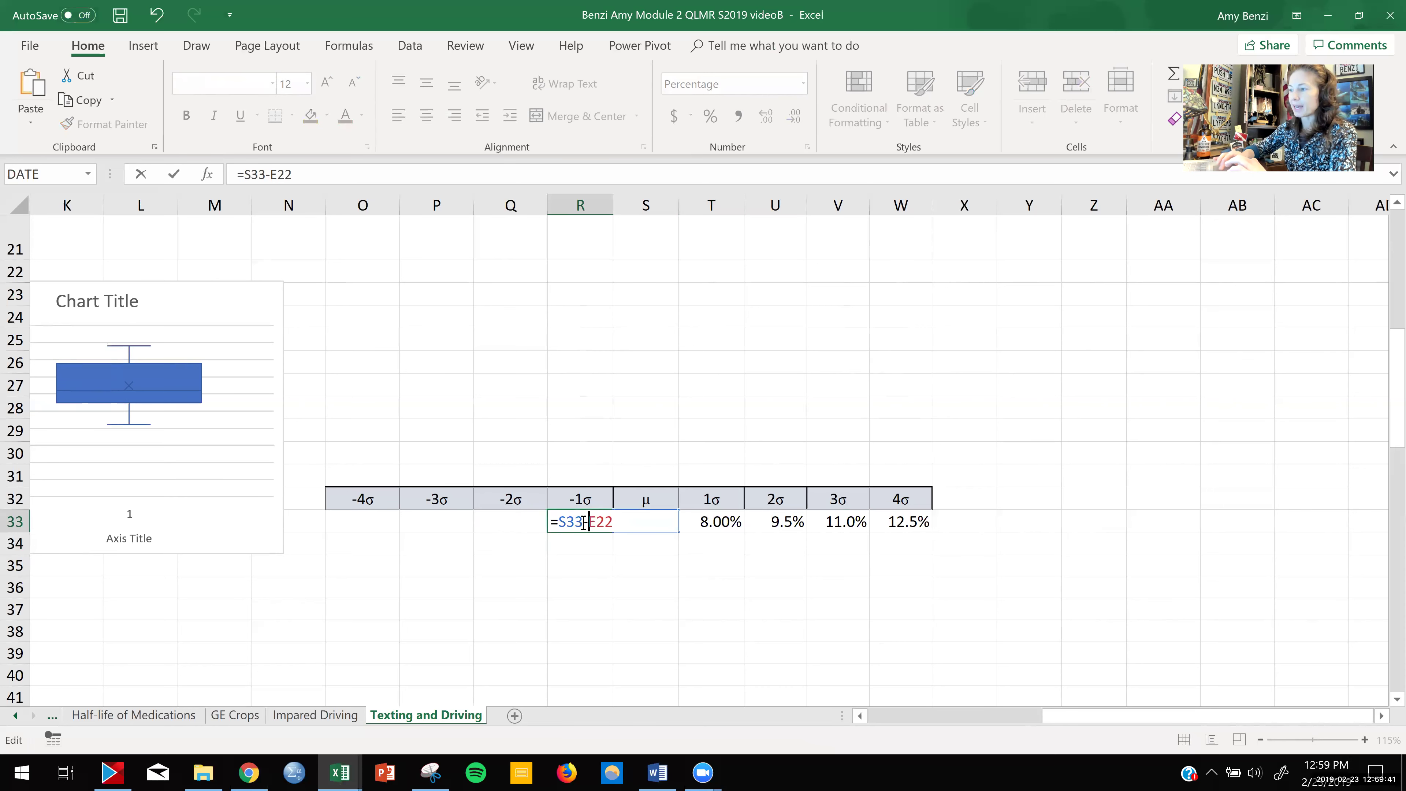
{"action": "key", "text": "Return"}
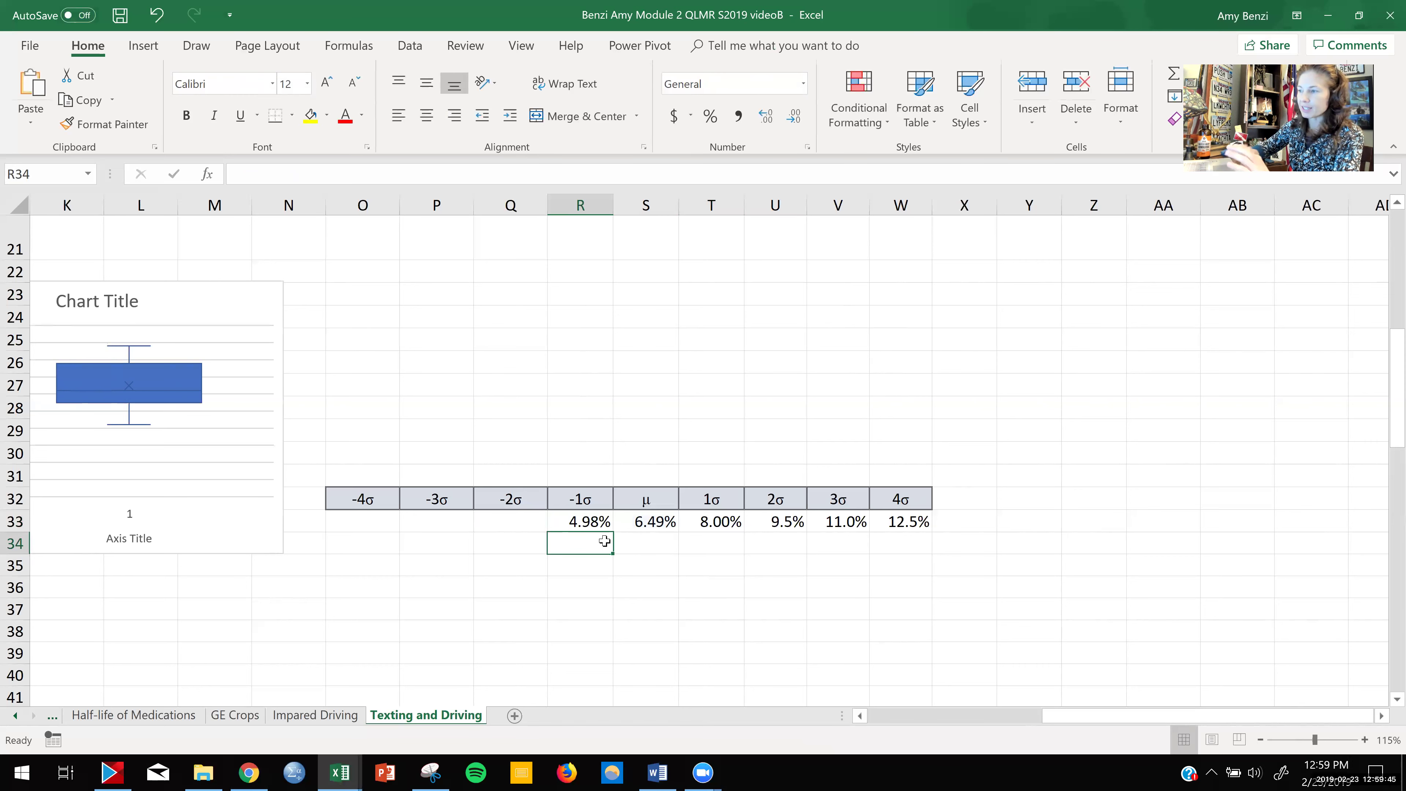
- Copy the formula text from R33 into Q33 below -2σ and change it to =S33-2*E22
{"action": "double_click", "coordinate": [596, 521]}
{"action": "left_click_drag", "start_coordinate": [609, 522], "coordinate": [551, 523]}
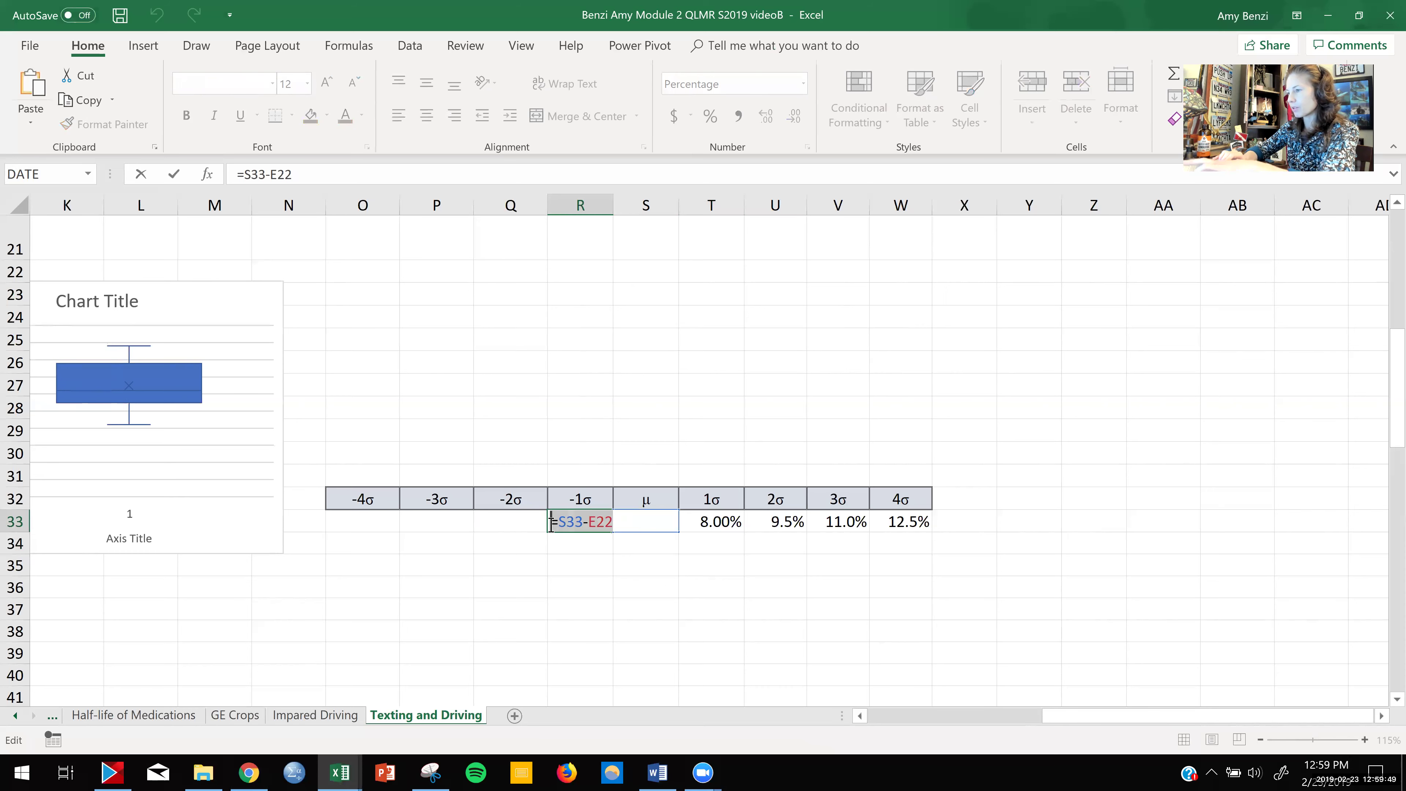
{"action": "key", "text": "Return"}
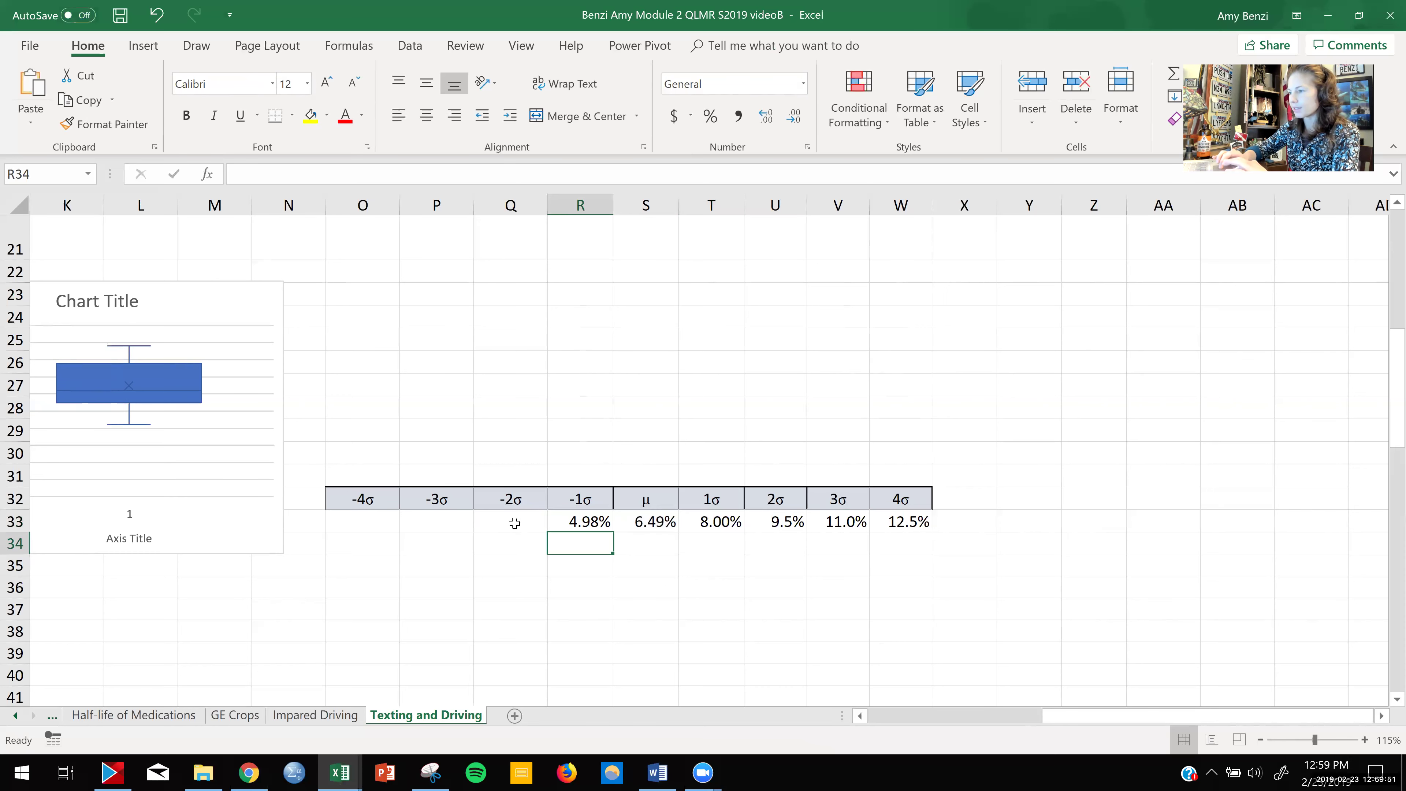
{"action": "double_click", "coordinate": [514, 524]}
{"action": "key", "text": "ctrl+v"}
{"action": "left_click", "coordinate": [516, 523]}
{"action": "type", "text": "2"}
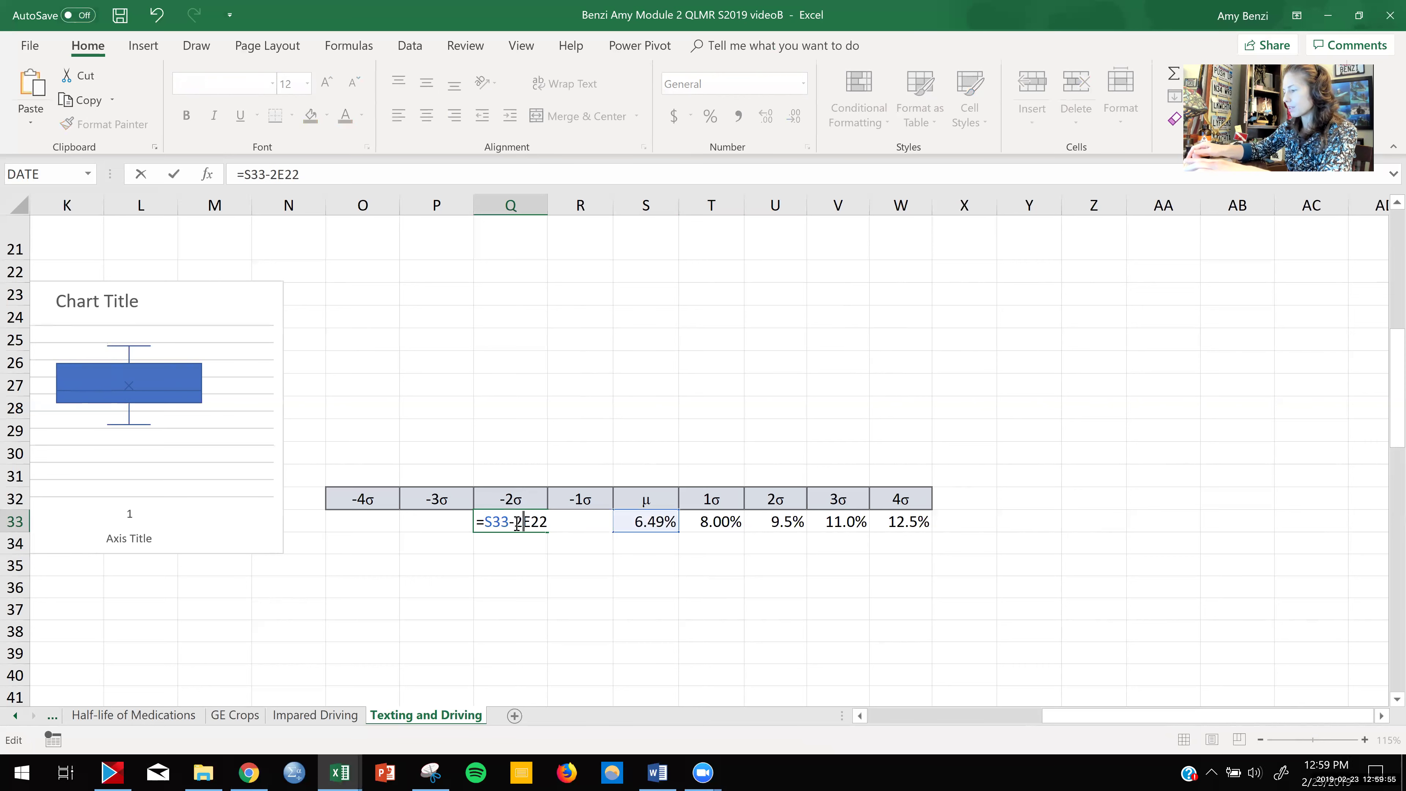
{"action": "type", "text": "*"}
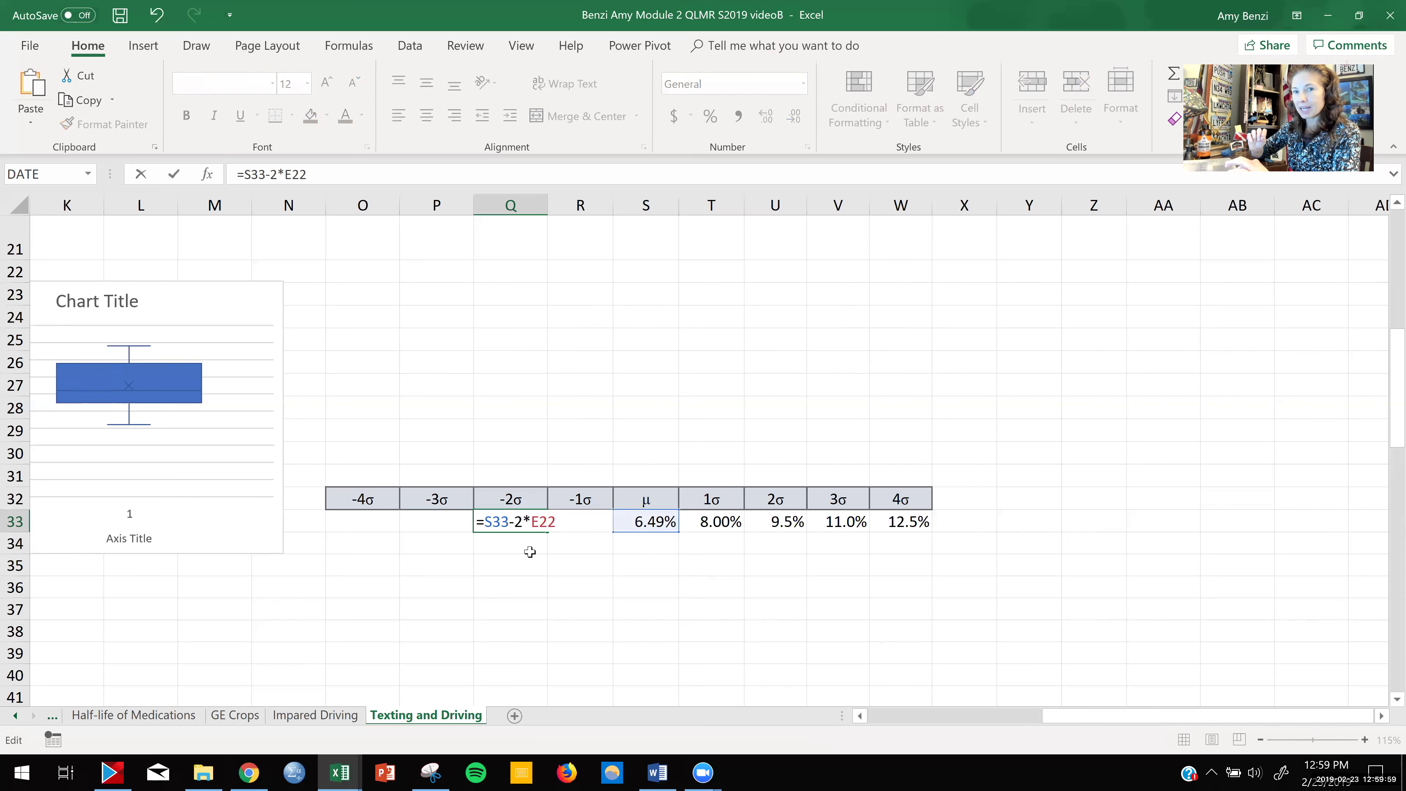
{"action": "key", "text": "Return"}
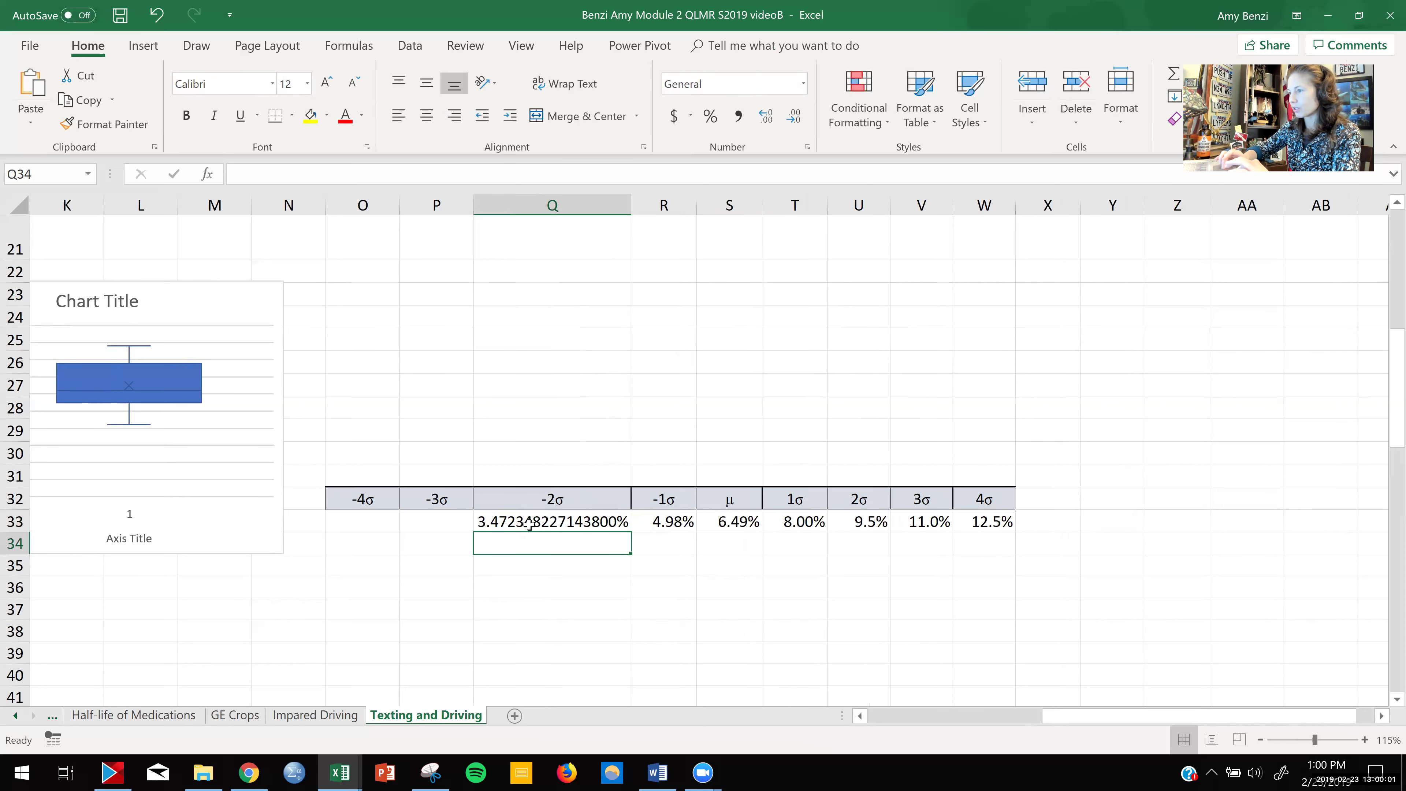
- Copy the formula text =S33-2*E22 from Q33 and enter it in P33 below -3σ and O33 below -4σ
{"action": "double_click", "coordinate": [531, 521]}
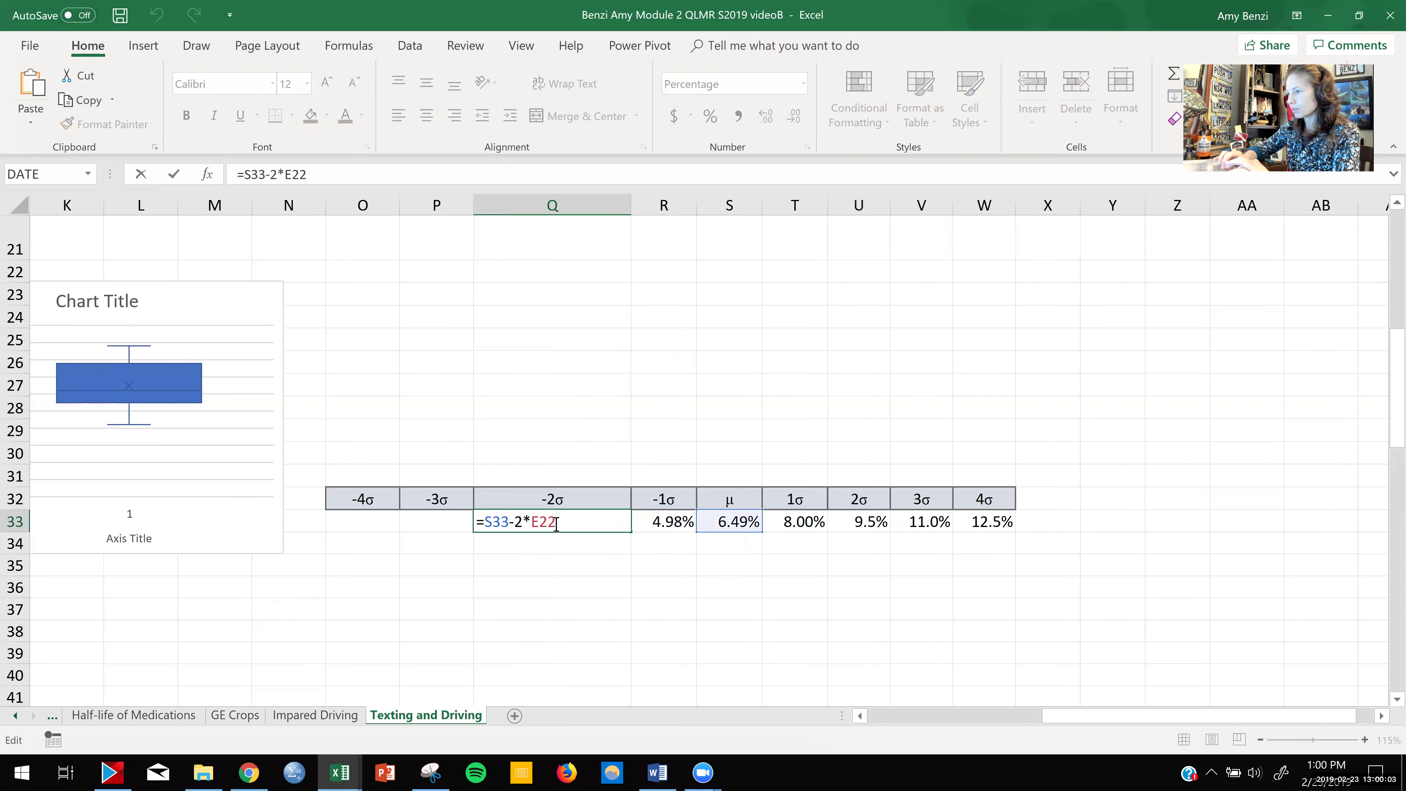
{"action": "left_click_drag", "start_coordinate": [477, 522], "coordinate": [570, 523]}
{"action": "key", "text": "ctrl+c"}
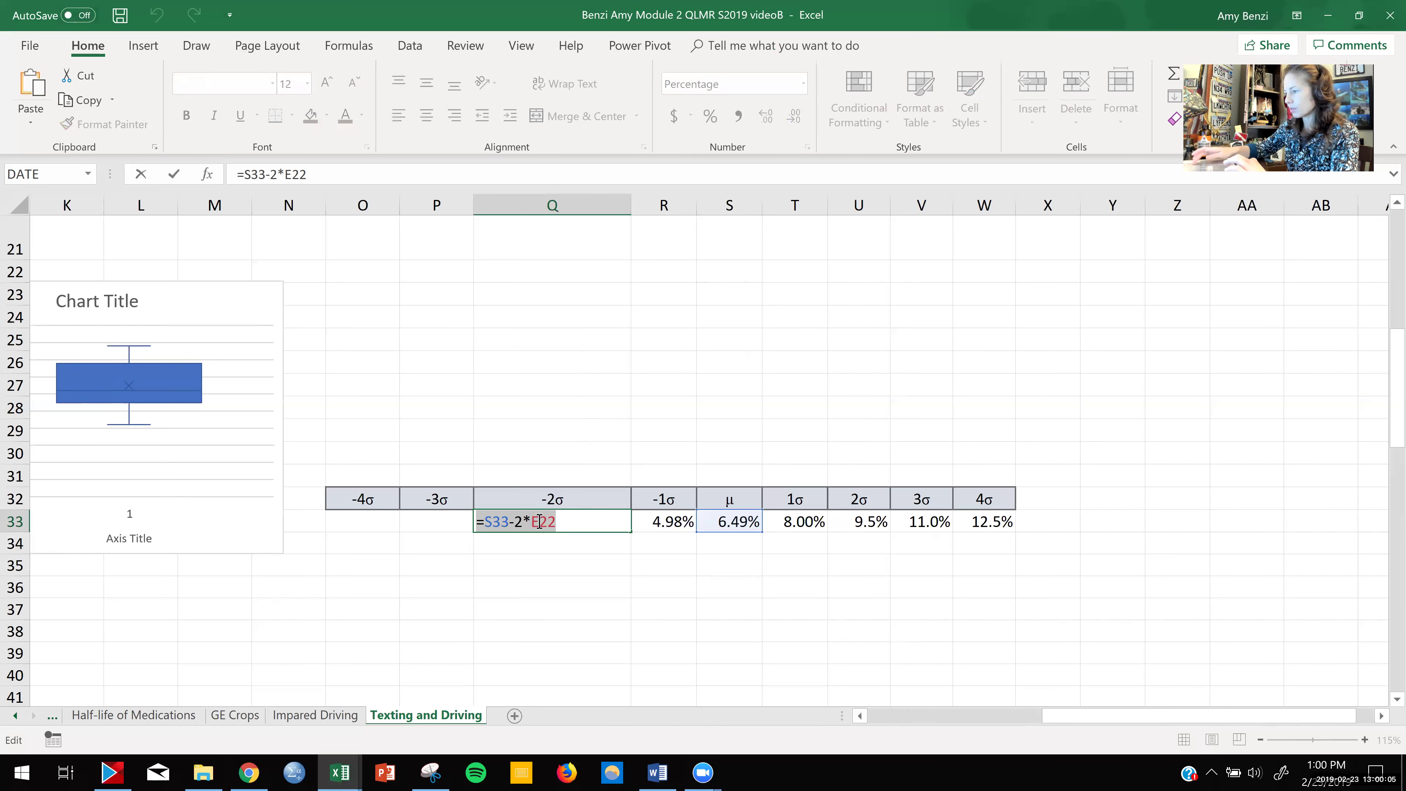
{"action": "key", "text": "Return"}
{"action": "left_click", "coordinate": [458, 523]}
{"action": "key", "text": "BackSpace"}
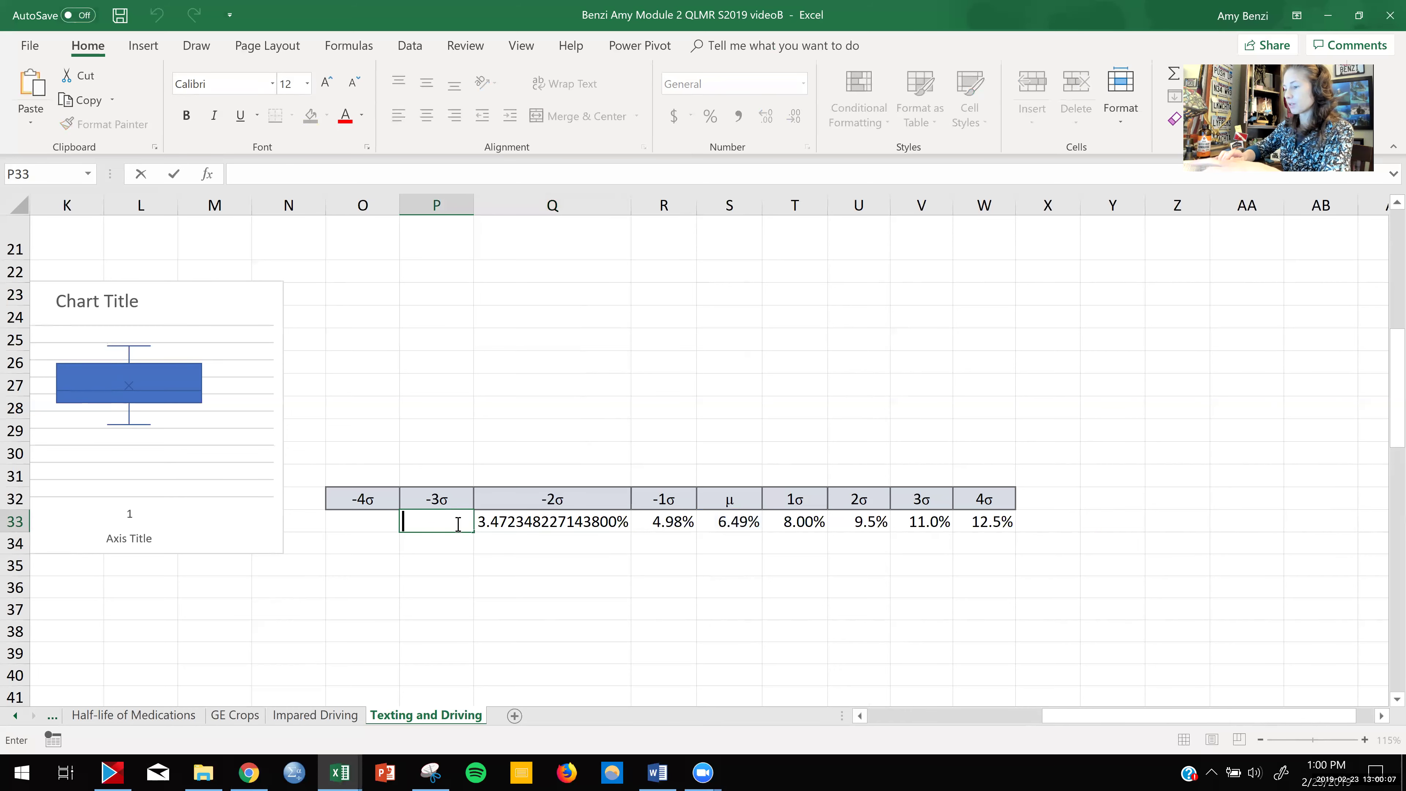
{"action": "key", "text": "ctrl+v"}
{"action": "key", "text": "Tab"}
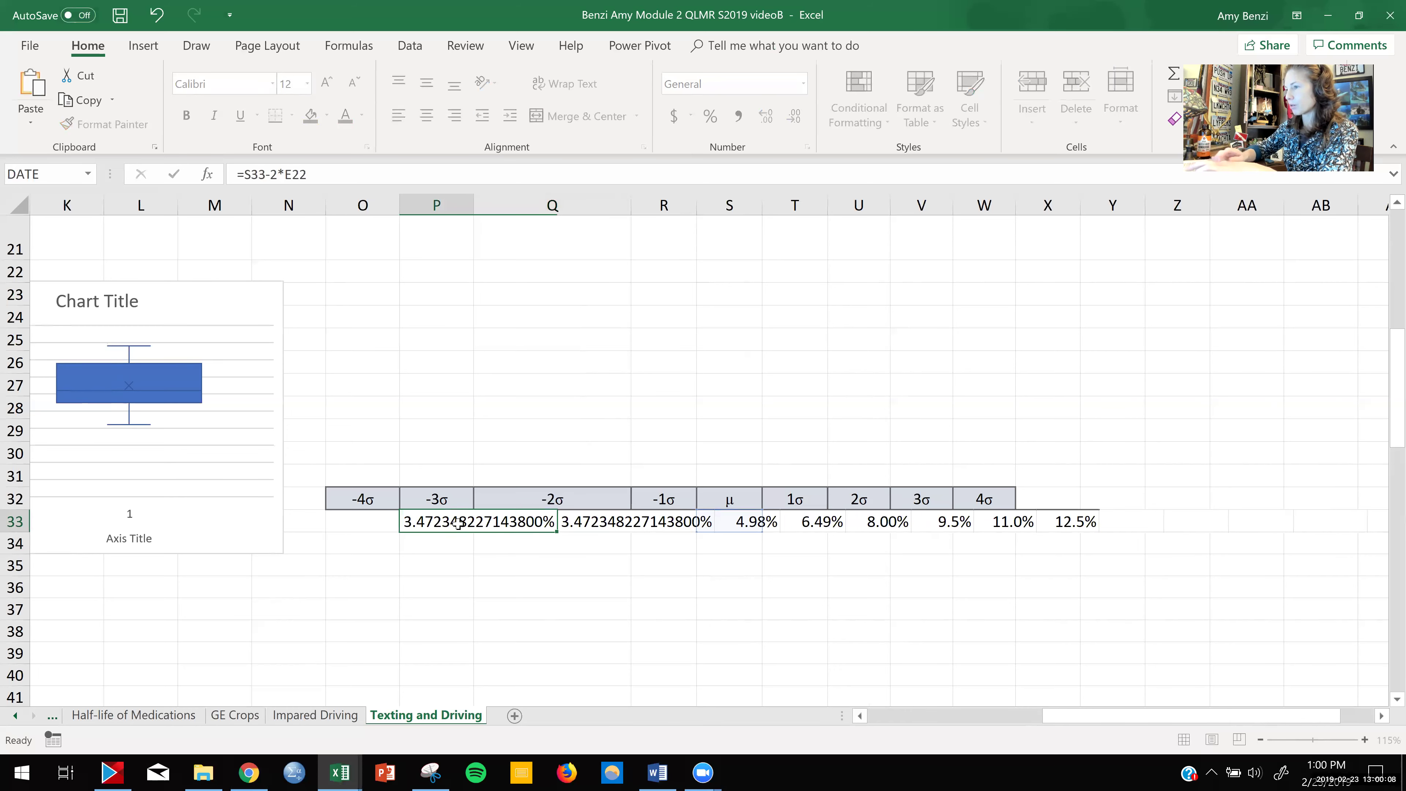
{"action": "left_click", "coordinate": [380, 527]}
{"action": "key", "text": "BackSpace"}
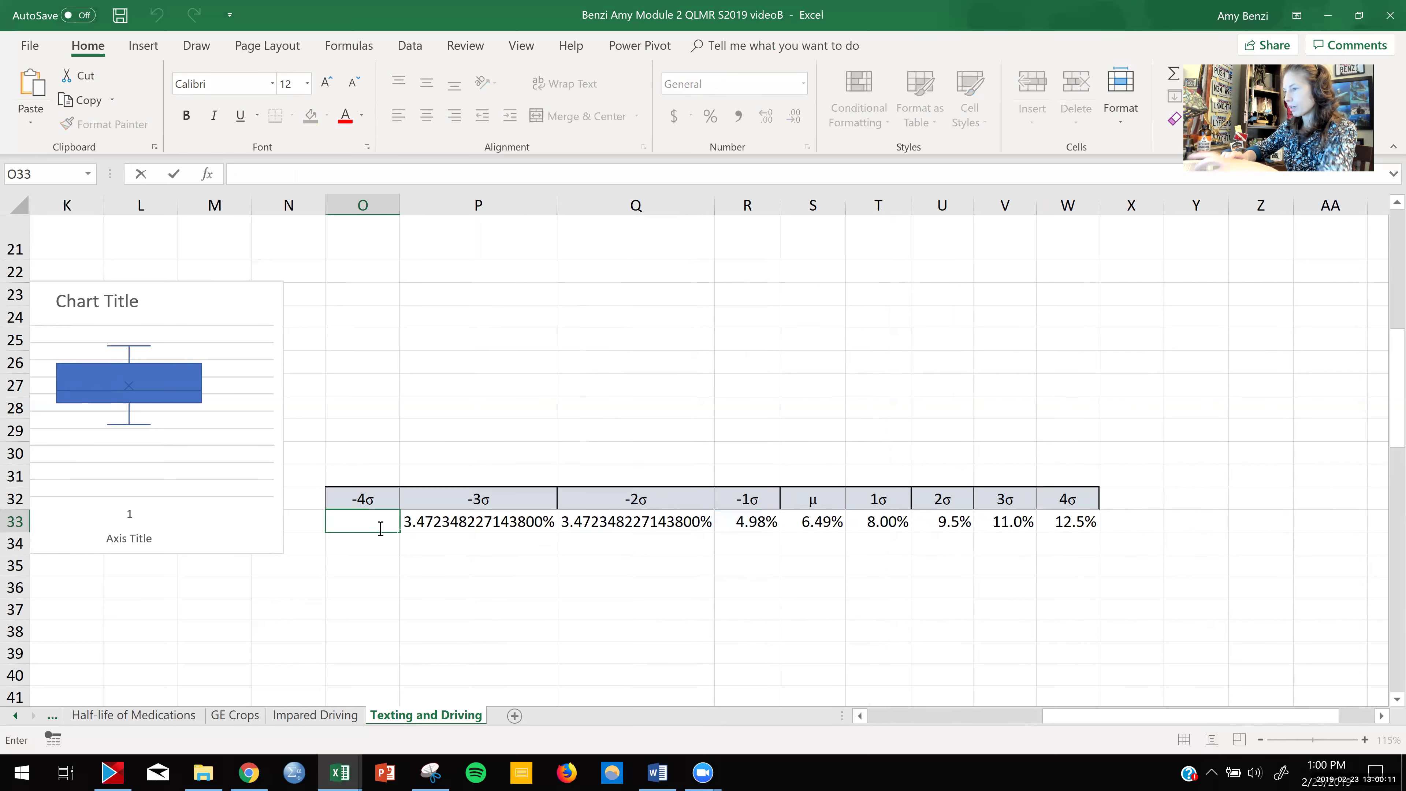
{"action": "key", "text": "ctrl+v"}
{"action": "key", "text": "Return"}
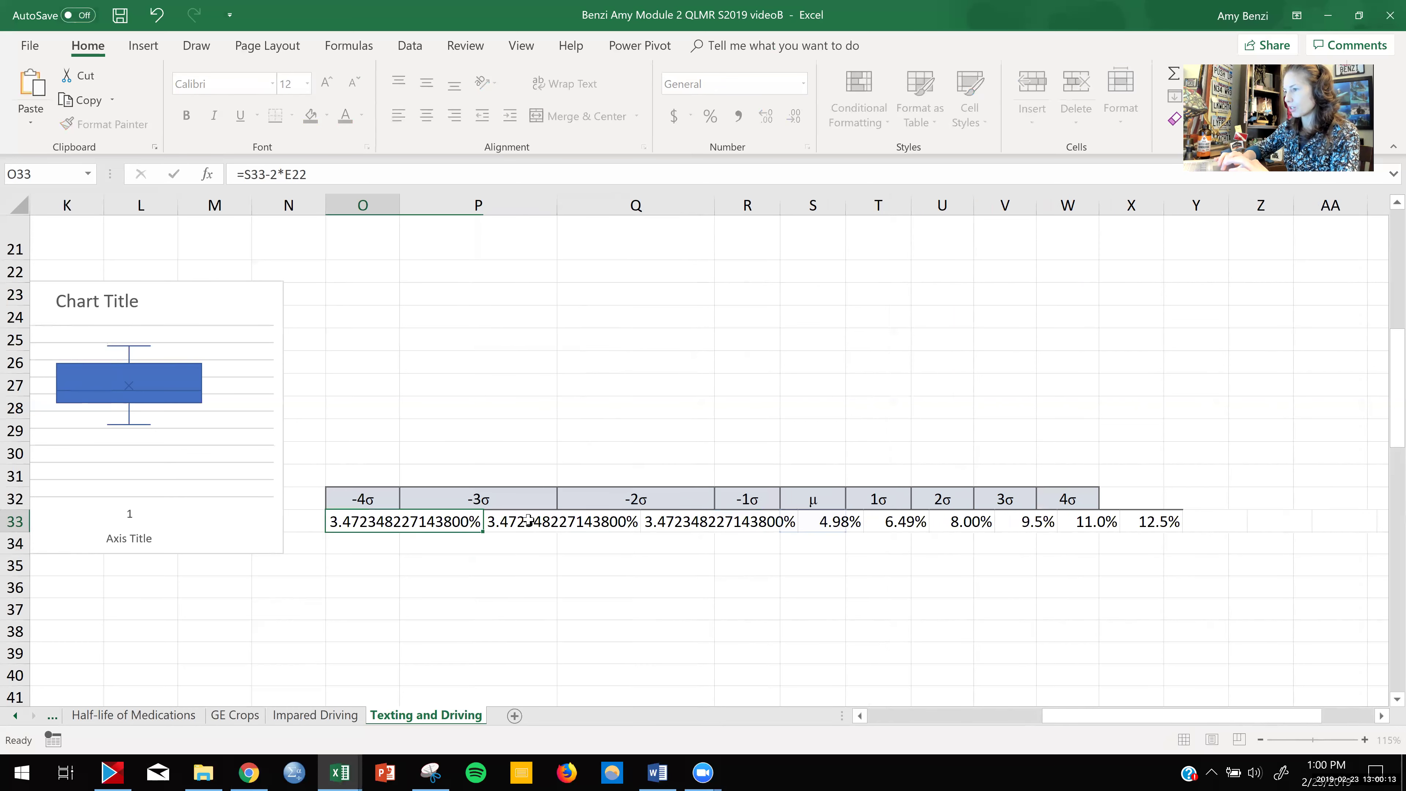
- Change the -3σ formula in P33 to subtract three deviations, making it =S33-3*E22
{"action": "left_click", "coordinate": [530, 523]}
{"action": "key", "text": "F2"}
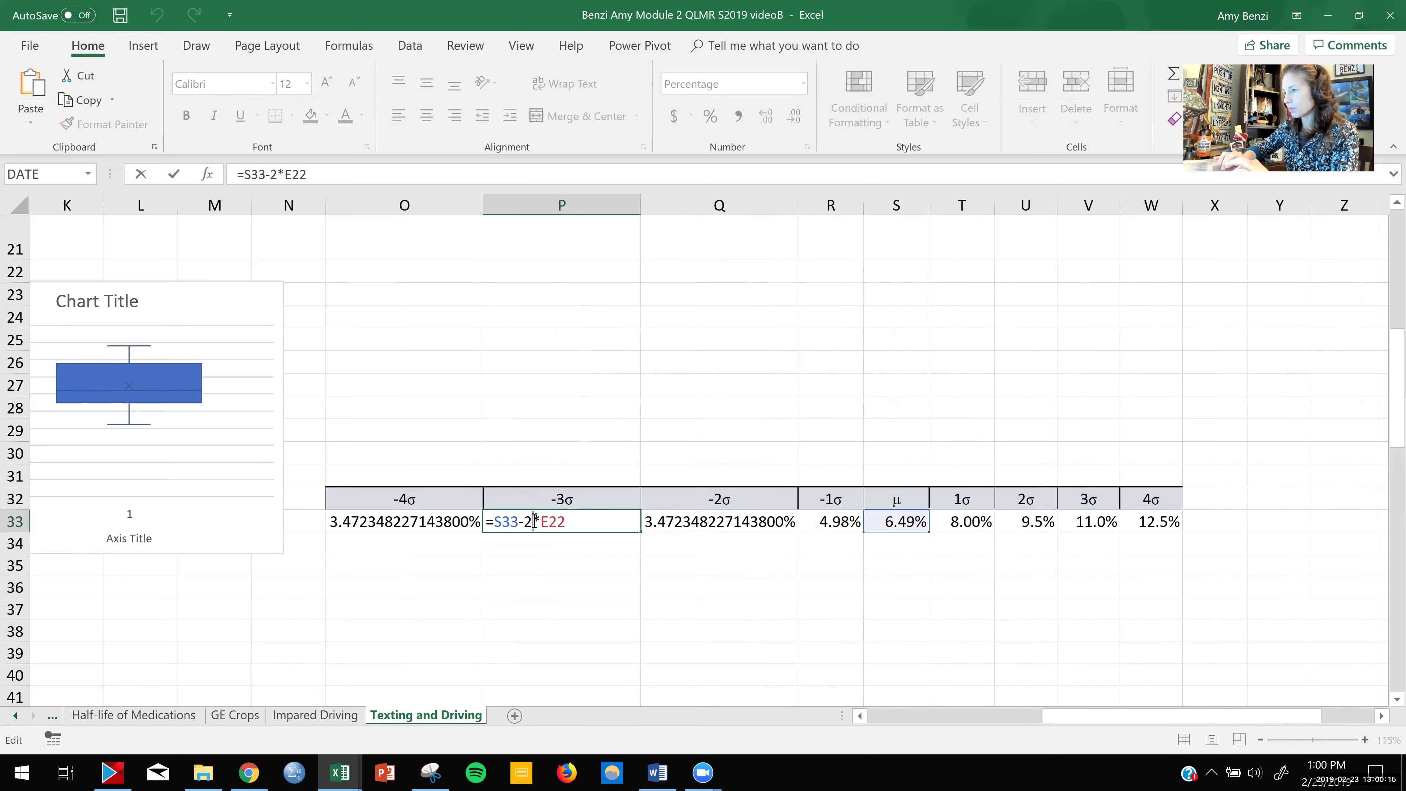
{"action": "double_click", "coordinate": [527, 521]}
{"action": "type", "text": "3"}
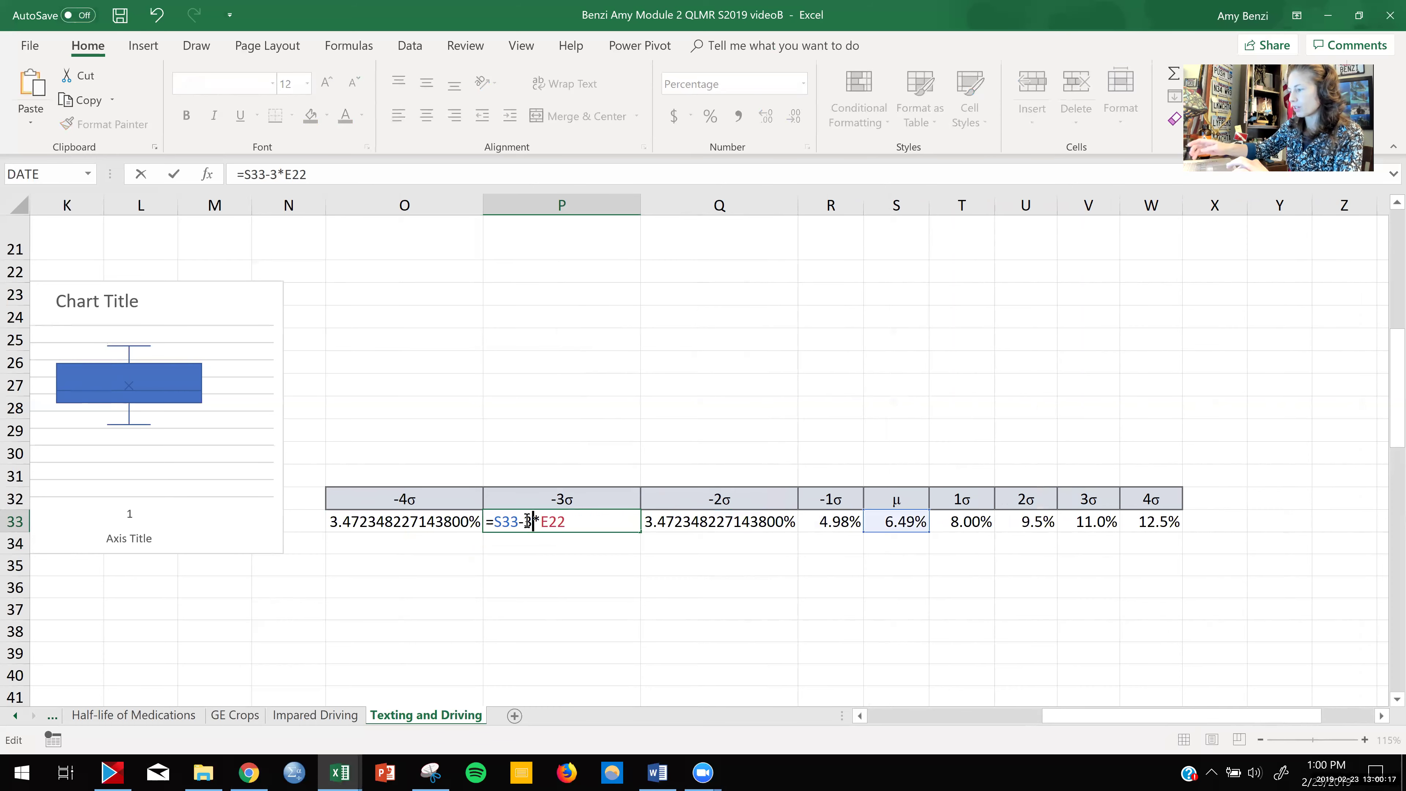
{"action": "key", "text": "Return"}
- Change the -4σ formula in O33 to subtract four deviations, making it =S33-4*E22
{"action": "left_click", "coordinate": [374, 522]}
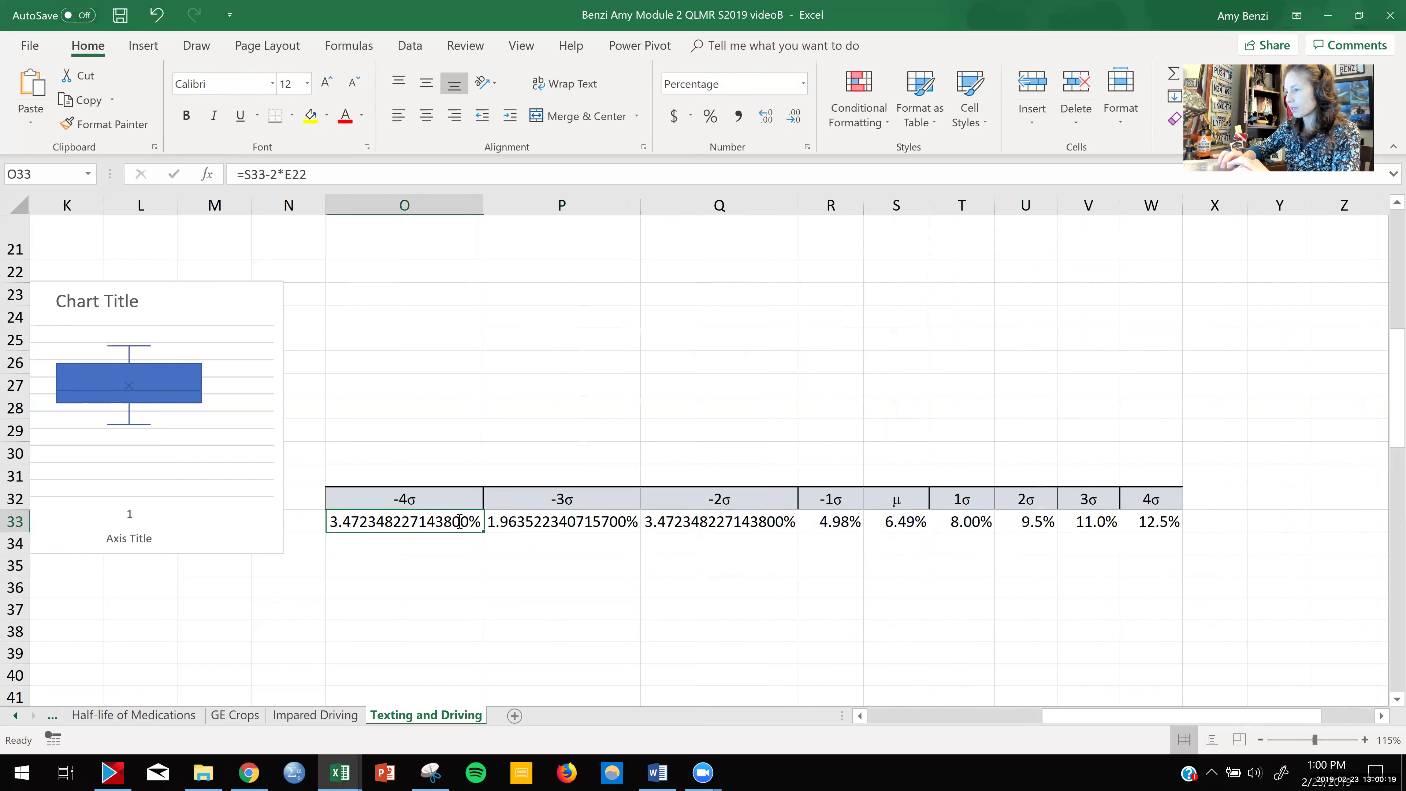
{"action": "key", "text": "F2"}
{"action": "double_click", "coordinate": [370, 521]}
{"action": "type", "text": "4"}
{"action": "key", "text": "Return"}
- Reduce the -4σ, -3σ and -2σ percentages in O33:Q33 to one decimal place
{"action": "left_click", "coordinate": [437, 526]}
{"action": "left_click_drag", "start_coordinate": [437, 526], "coordinate": [675, 522]}
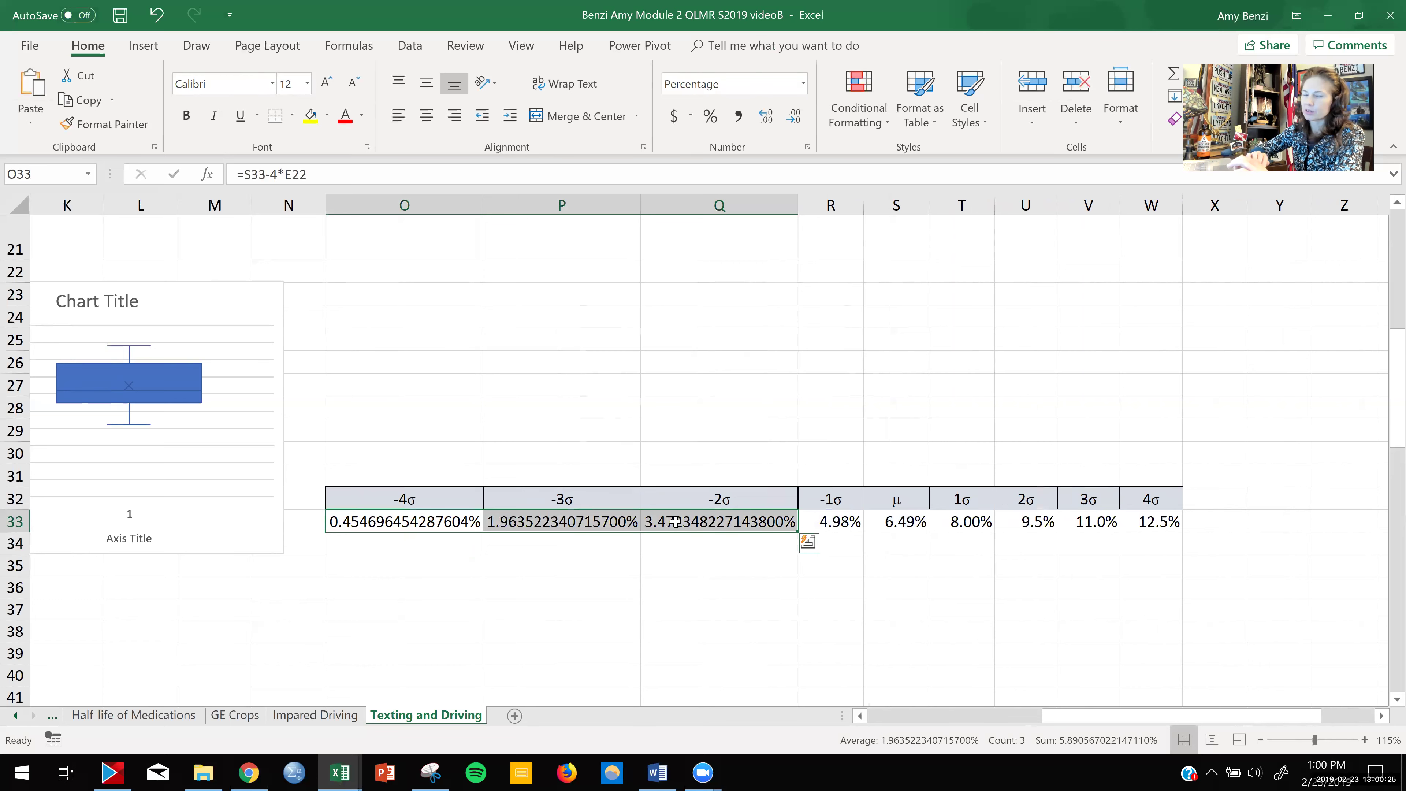
{"action": "left_click", "coordinate": [796, 118]}
{"action": "double_click", "coordinate": [796, 118]}
{"action": "double_click", "coordinate": [796, 117]}
{"action": "double_click", "coordinate": [796, 118]}
{"action": "left_click", "coordinate": [796, 118]}
{"action": "double_click", "coordinate": [796, 117]}
{"action": "double_click", "coordinate": [796, 118]}
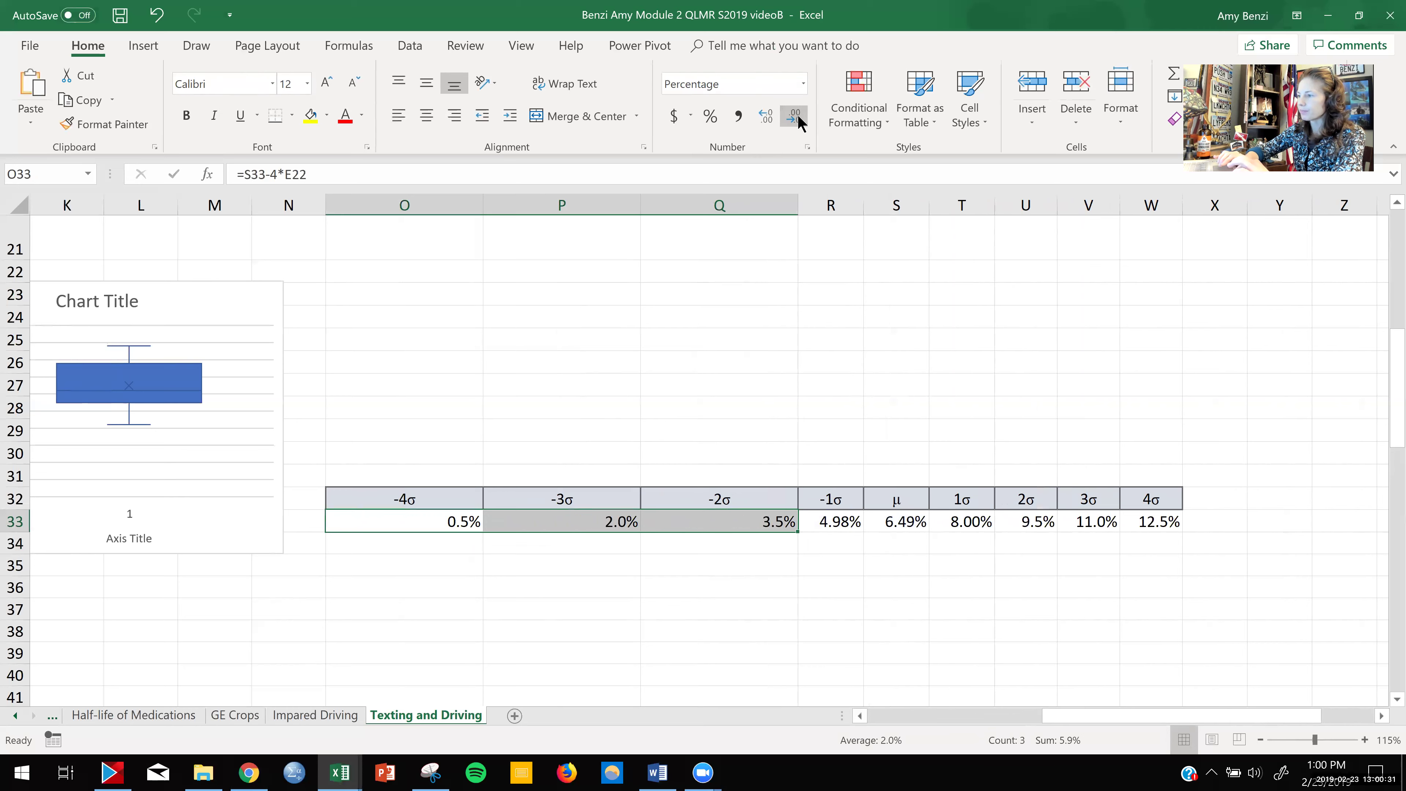
- Narrow columns O through Q together so they closely fit the -4σ, -3σ and -2σ percentages
{"action": "left_click", "coordinate": [457, 205]}
{"action": "left_click_drag", "start_coordinate": [517, 215], "coordinate": [683, 210]}
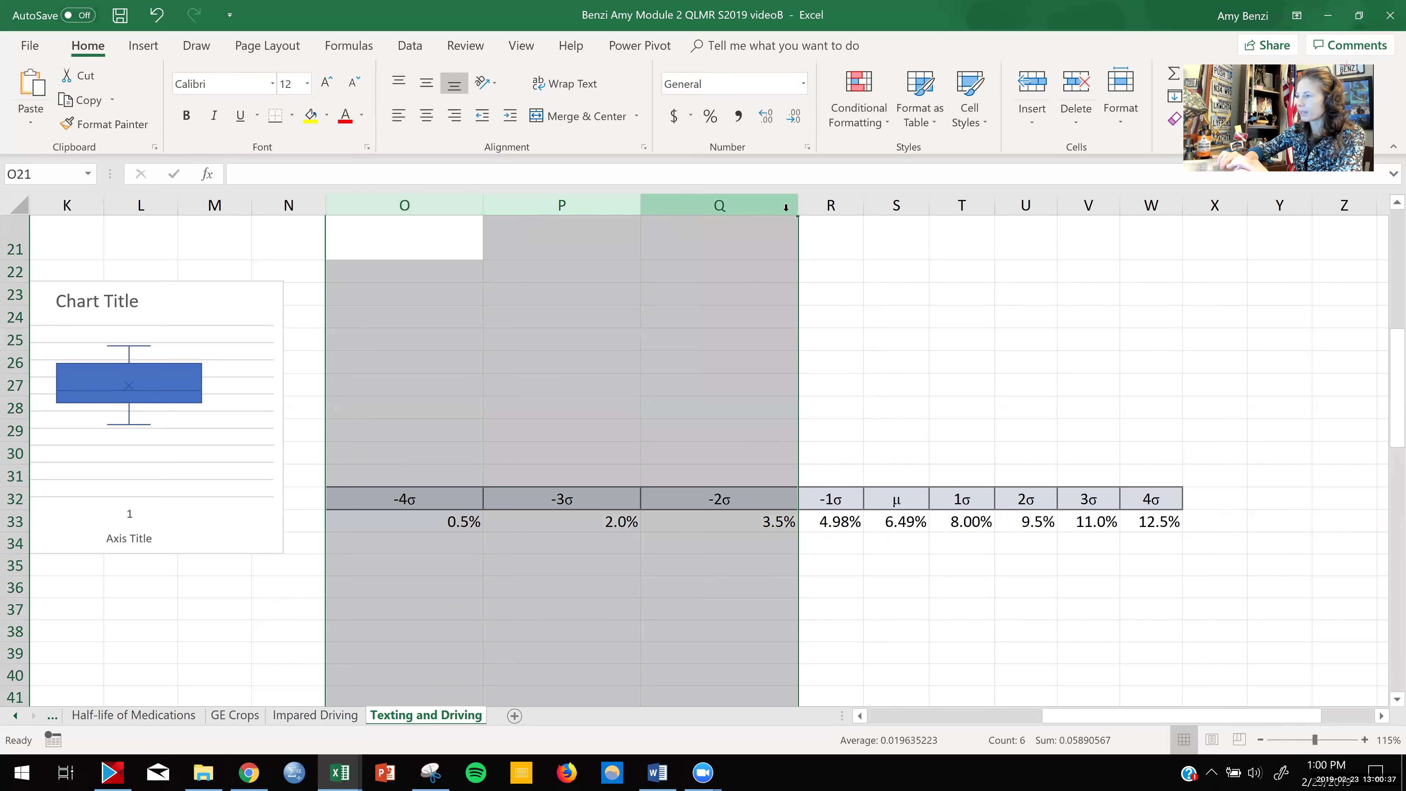
{"action": "left_click_drag", "start_coordinate": [798, 208], "coordinate": [705, 214]}
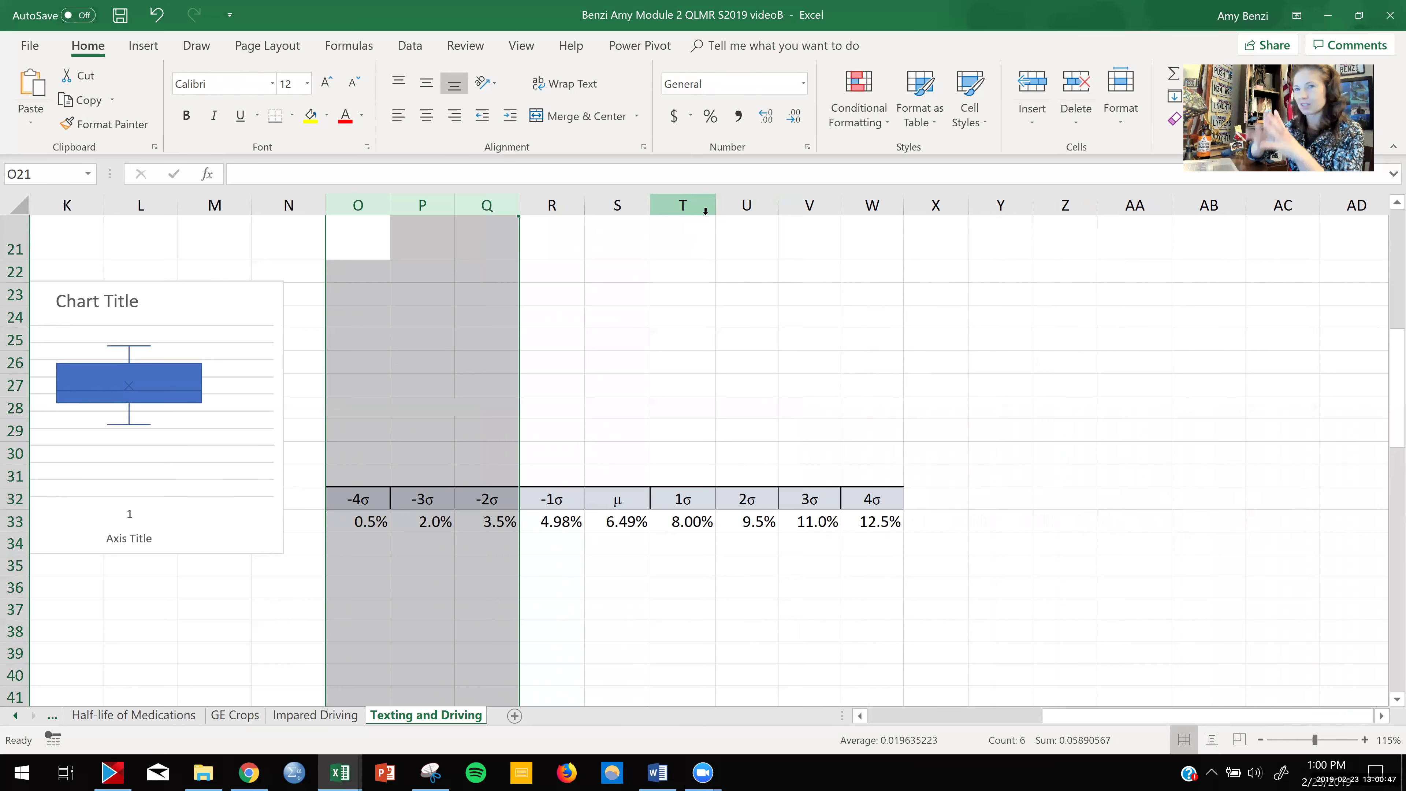
{"action": "left_click", "coordinate": [812, 394]}
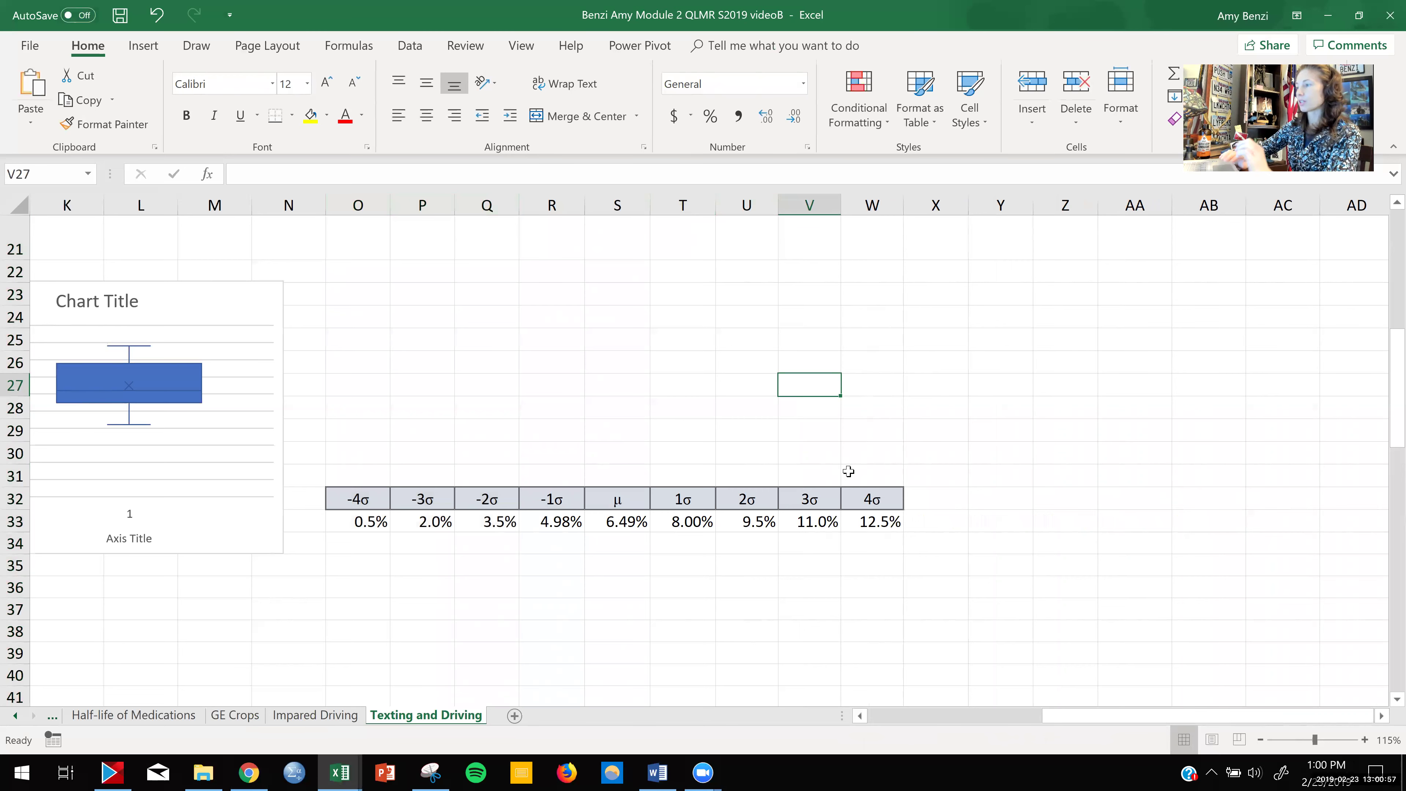
{"action": "left_click", "coordinate": [1063, 272]}
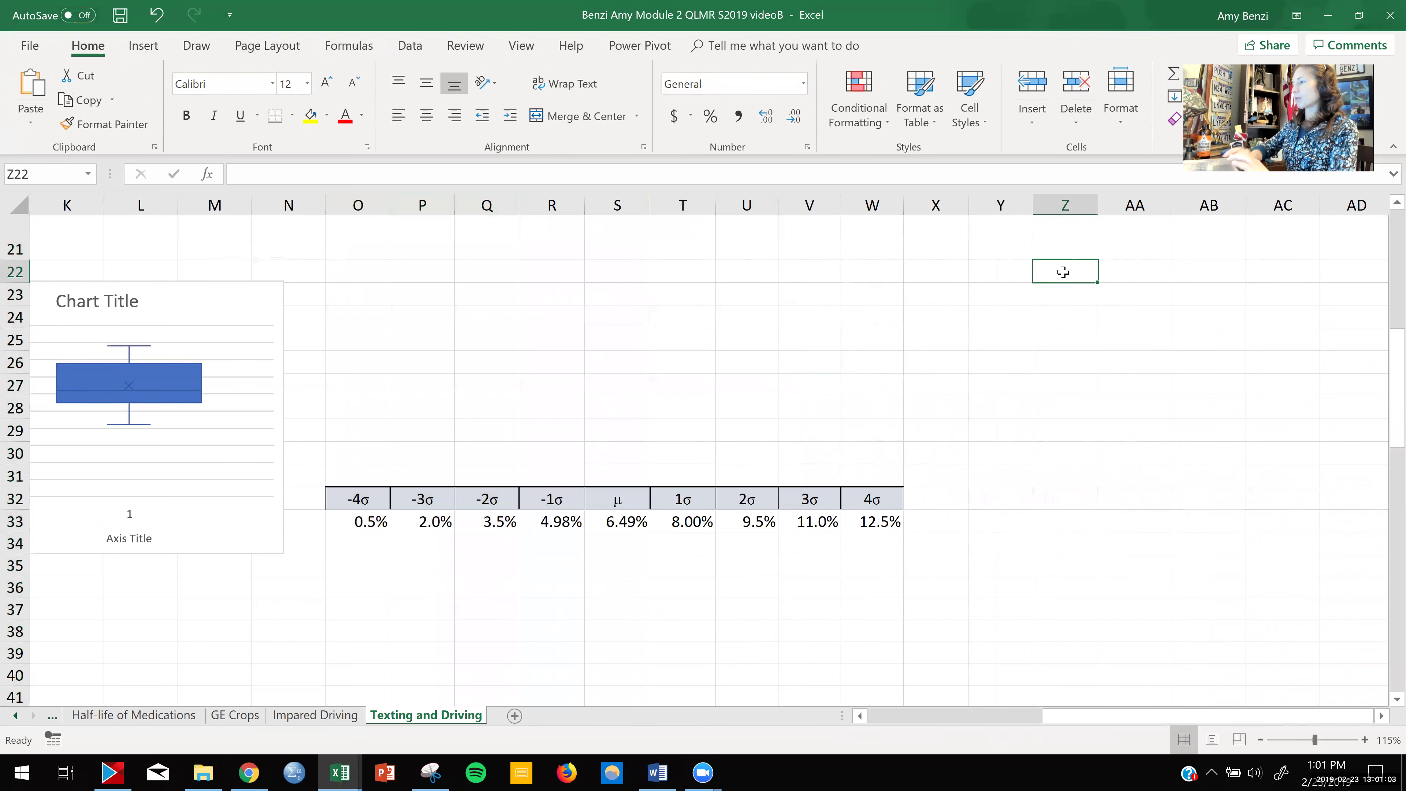
{"action": "double_click", "coordinate": [1022, 271]}
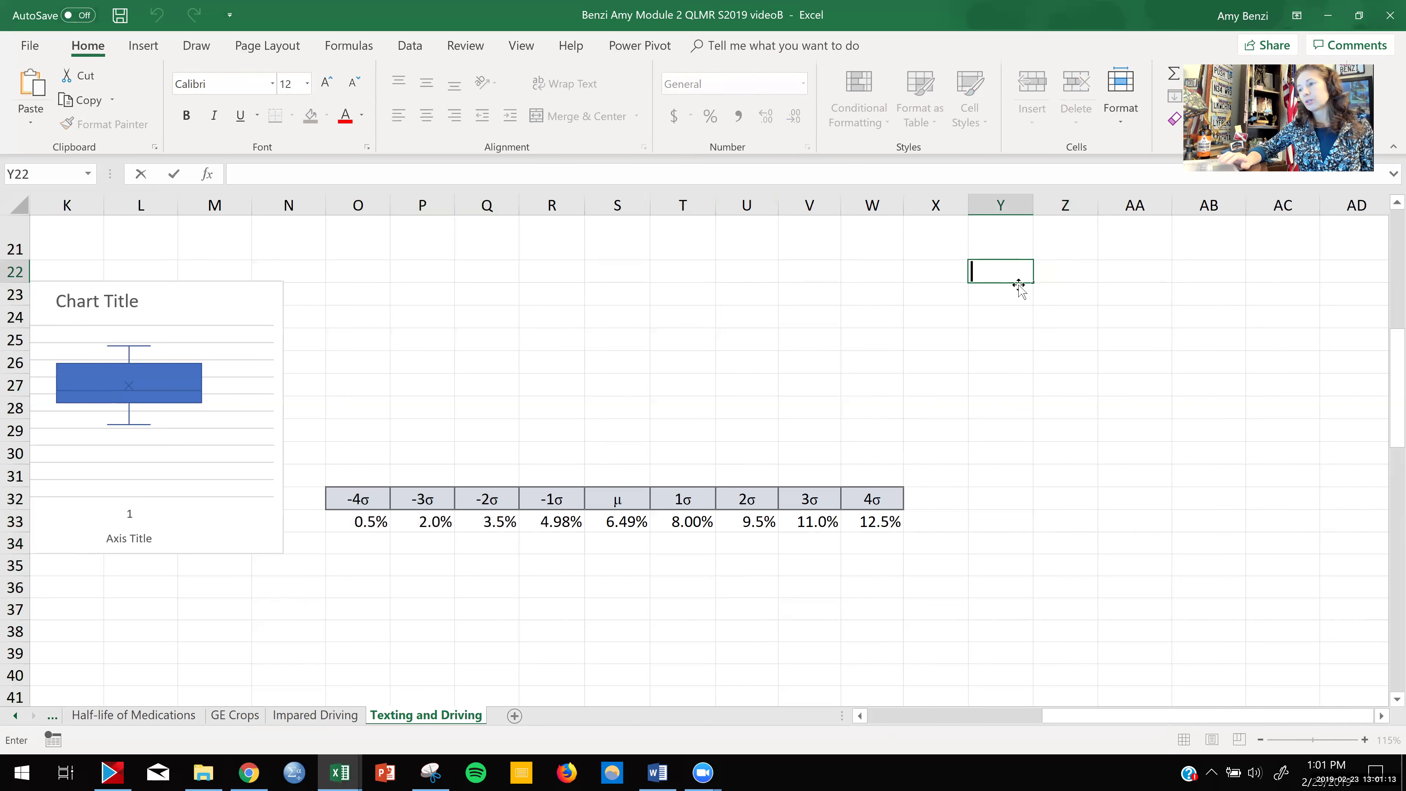
{"action": "left_click", "coordinate": [1093, 390]}
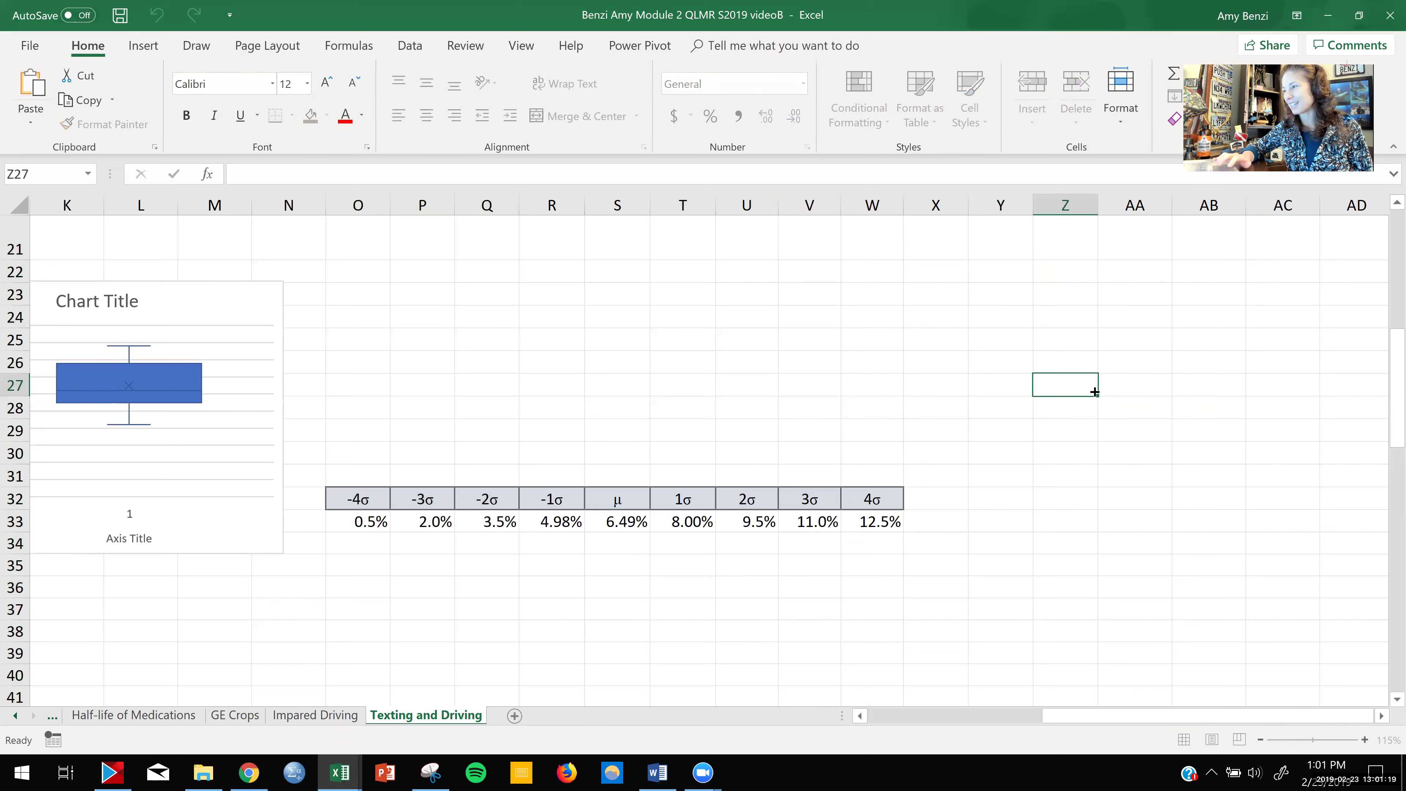
{"action": "scroll", "coordinate": [1095, 387], "scroll_direction": "down", "scroll_amount": 3, "text": "ctrl"}
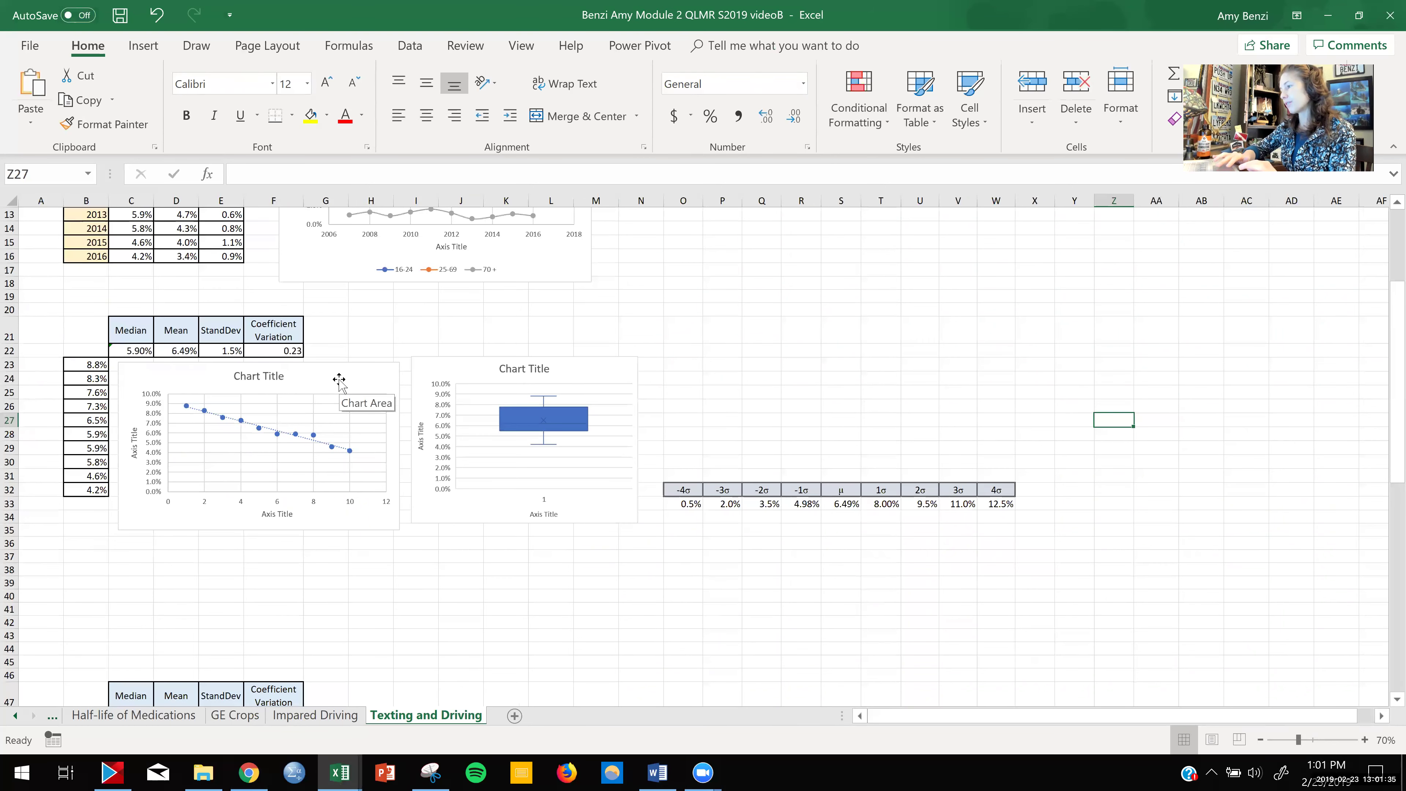
{"action": "scroll", "coordinate": [339, 382], "scroll_direction": "up", "scroll_amount": 1}
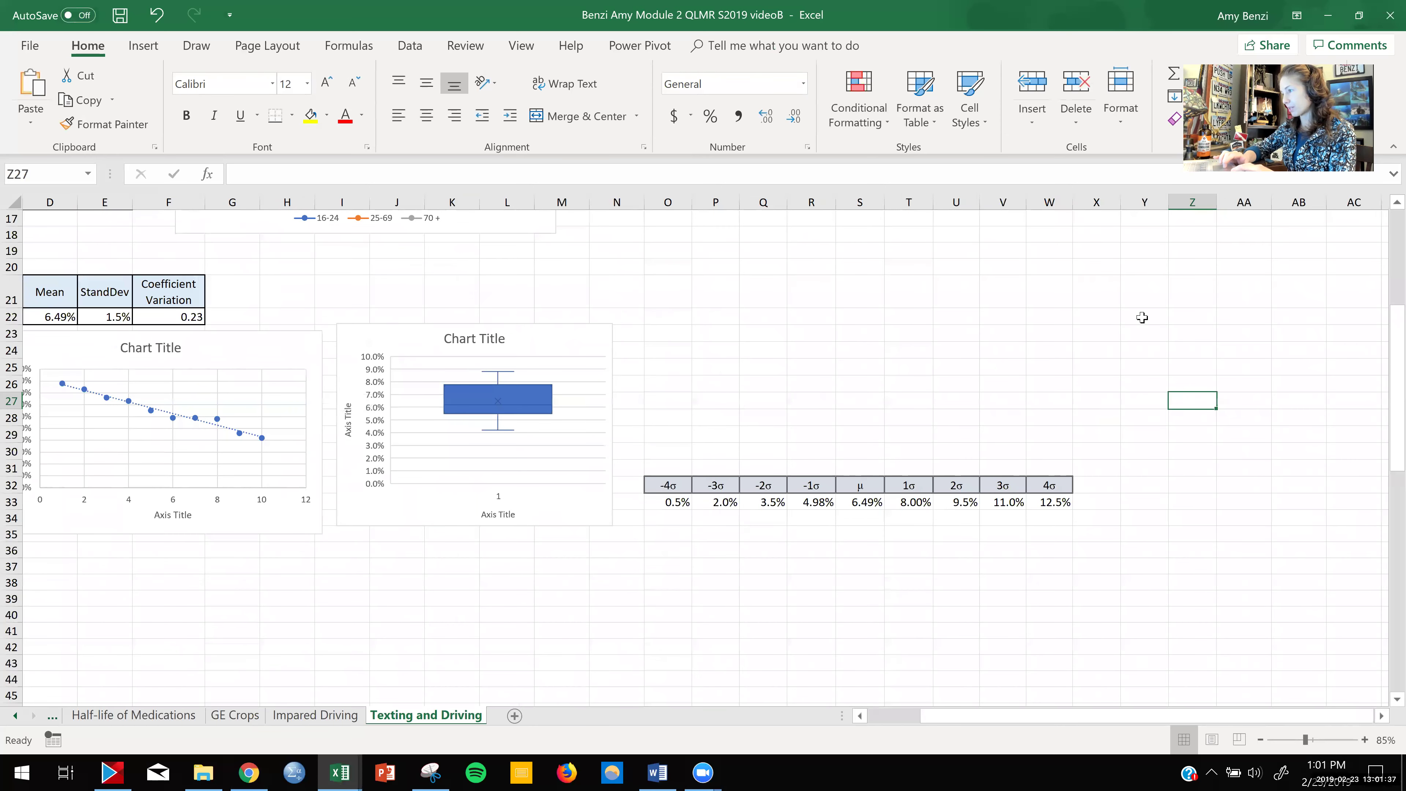
- Format the empty cell Y22 as a percentage and enter .5 in it
{"action": "double_click", "coordinate": [1142, 318]}
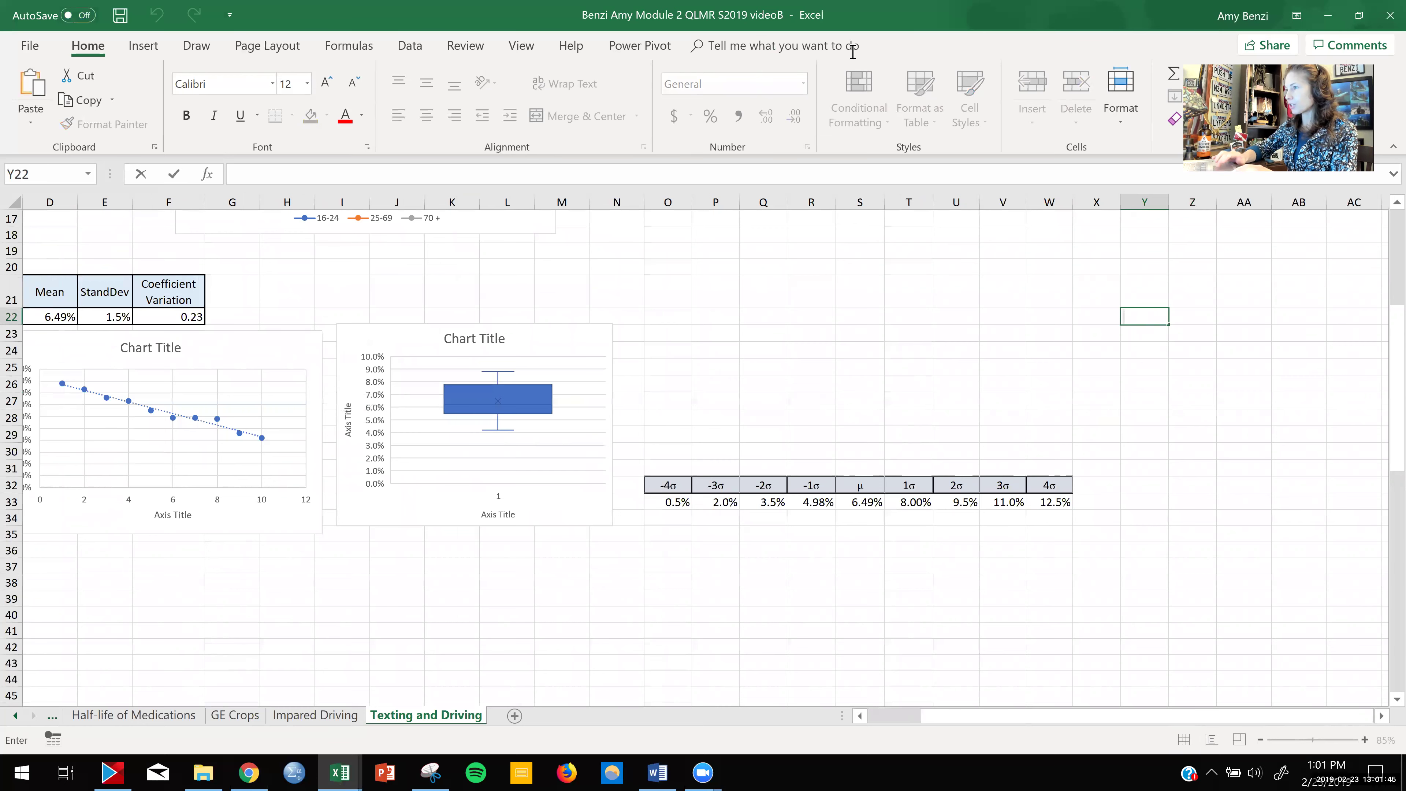
{"action": "key", "text": "Escape"}
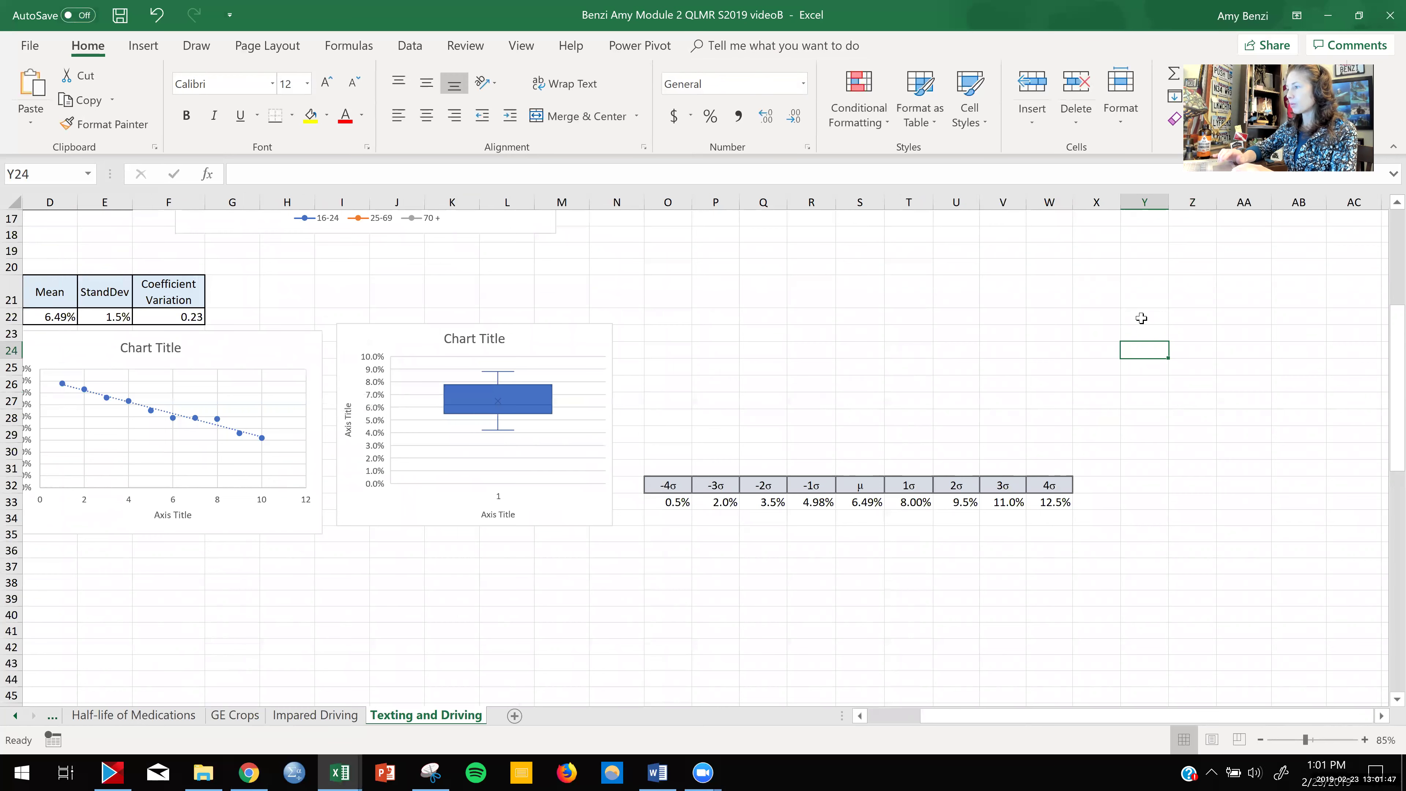
{"action": "left_click", "coordinate": [710, 115]}
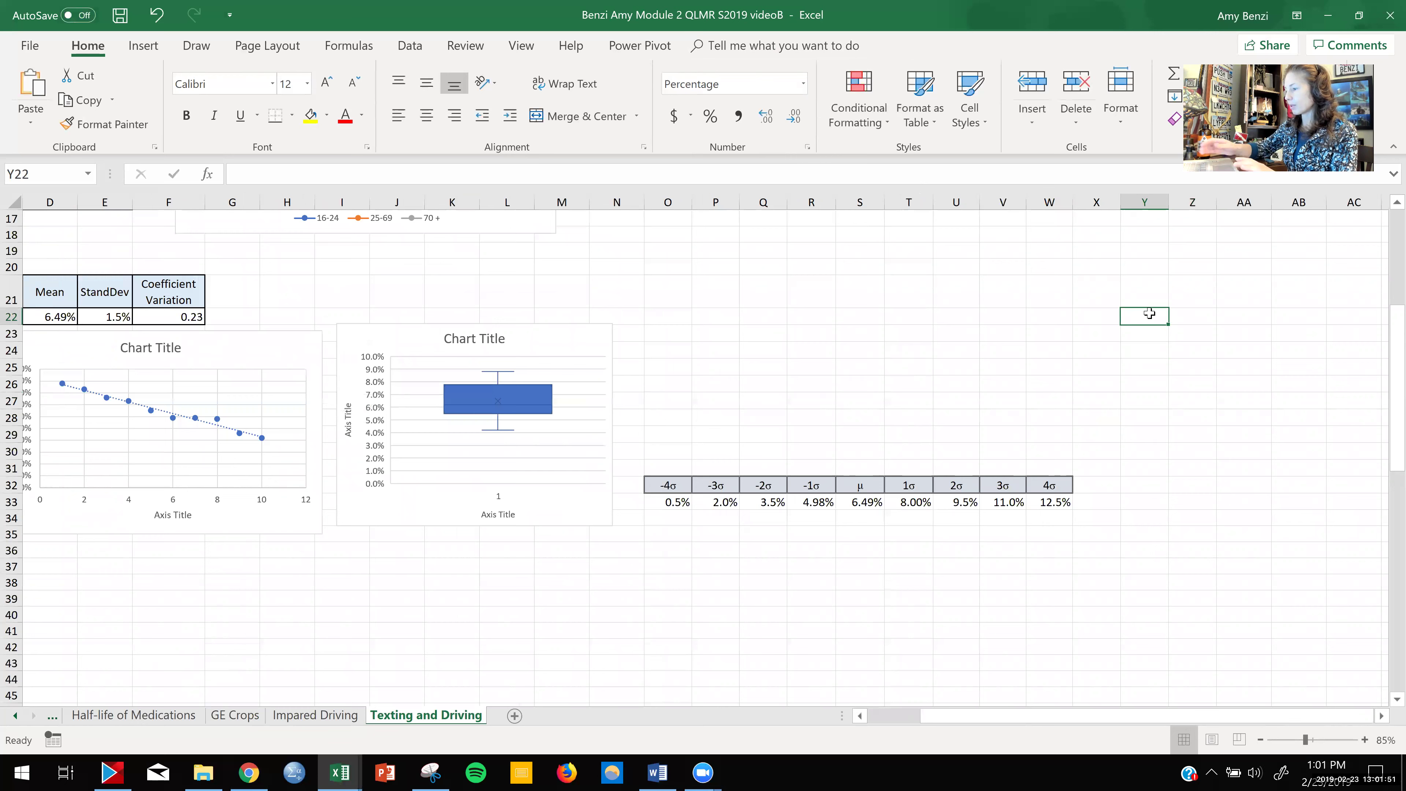
{"action": "type", "text": ".5"}
{"action": "key", "text": "Return"}
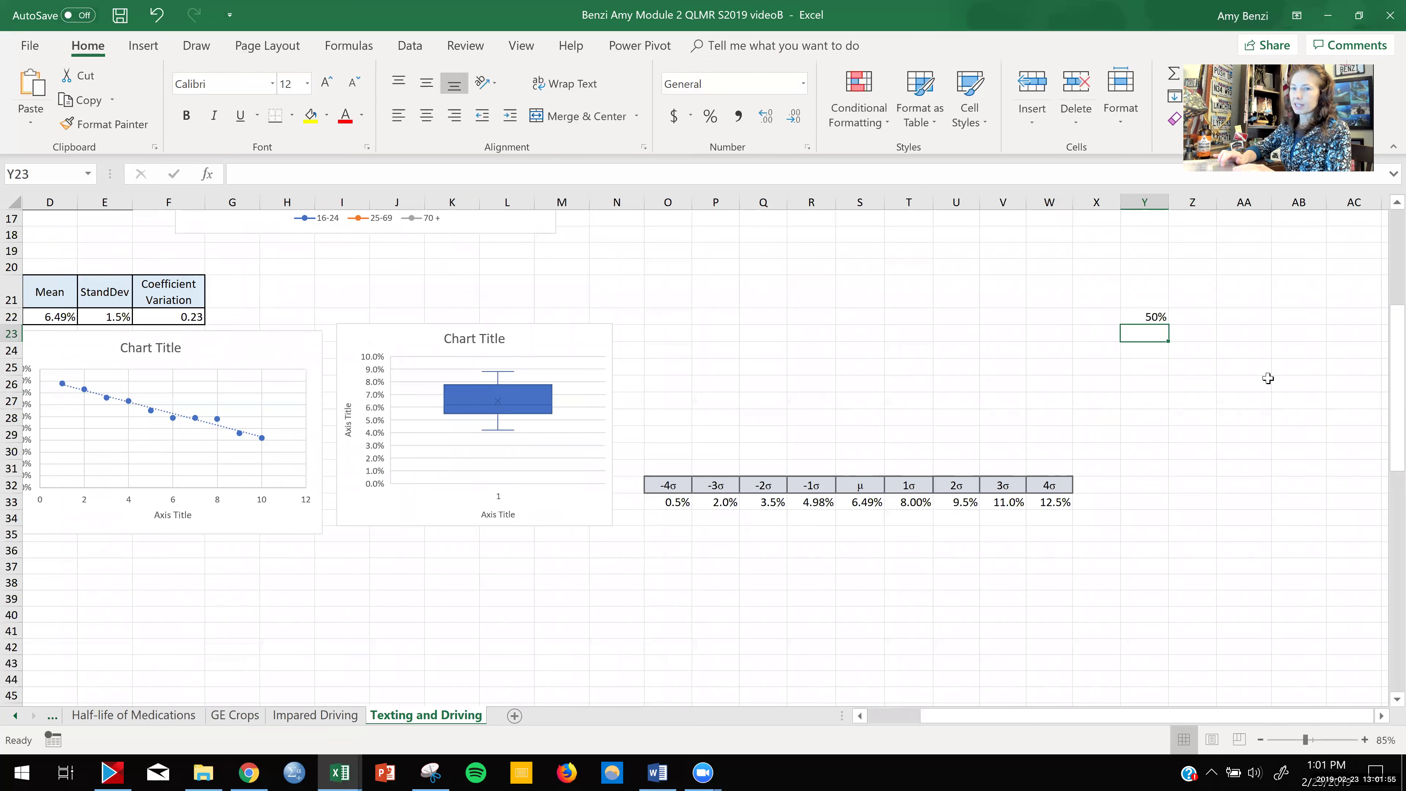
- Change the value in Y22 to .5% and display it with one decimal place
{"action": "left_click", "coordinate": [1156, 315]}
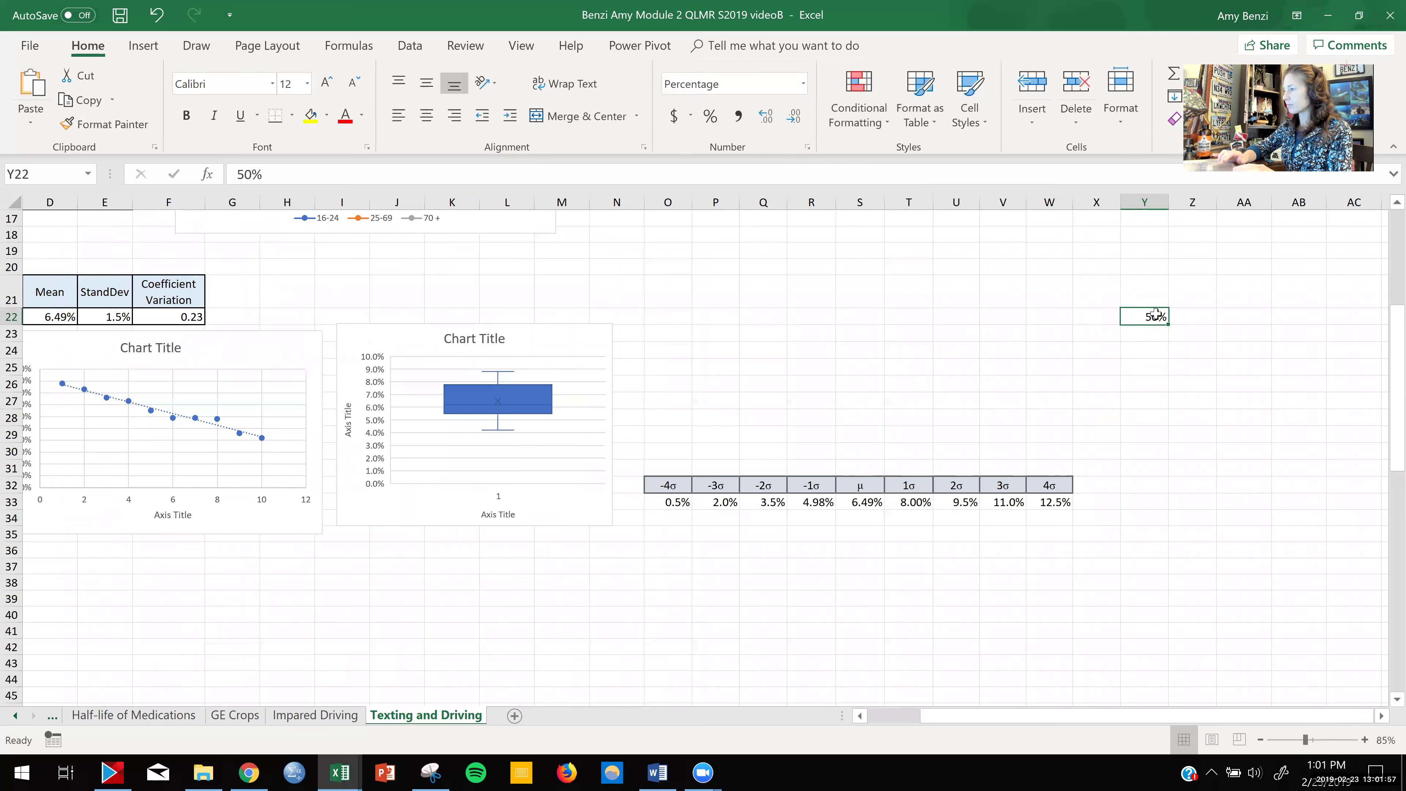
{"action": "double_click", "coordinate": [1156, 314]}
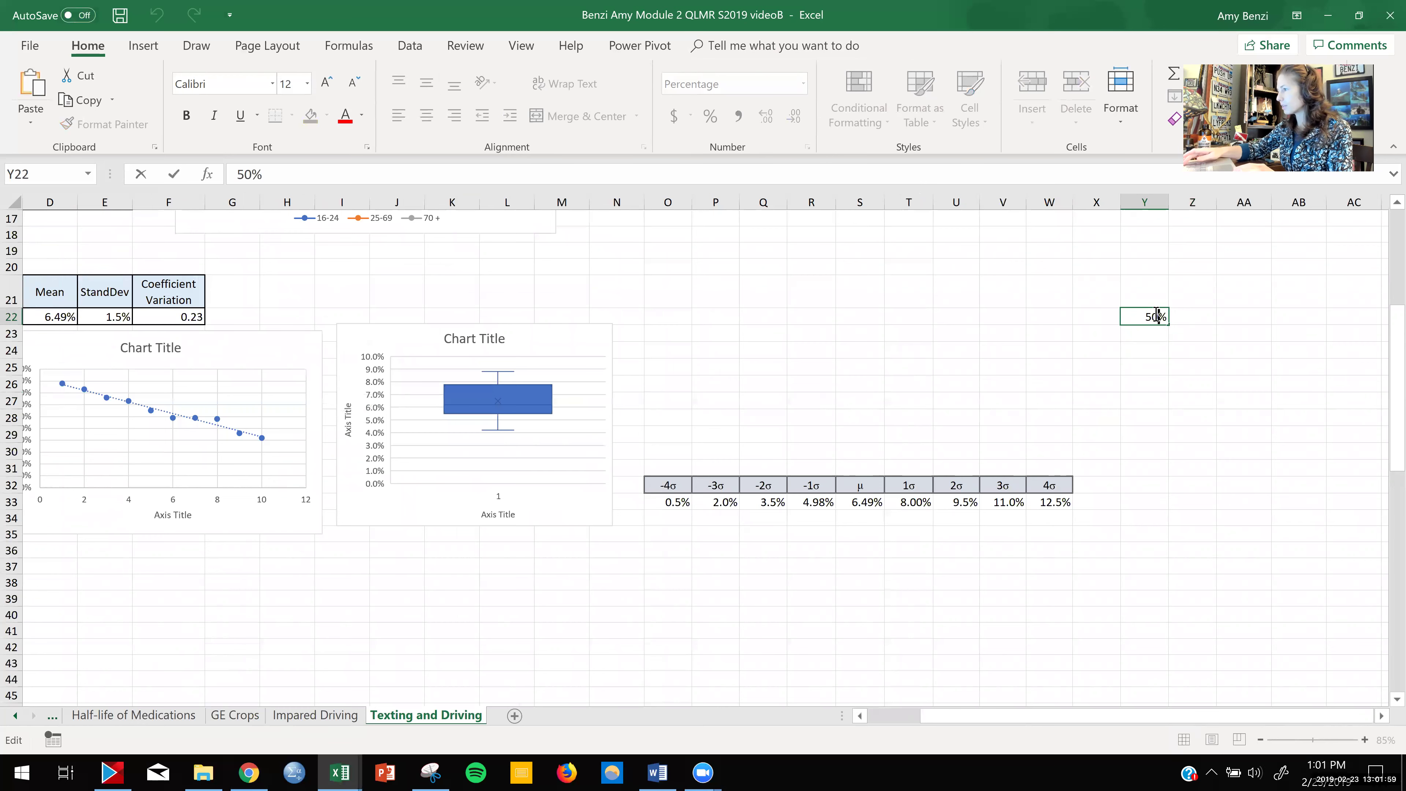
{"action": "key", "text": "BackSpace"}
{"action": "type", "text": "."}
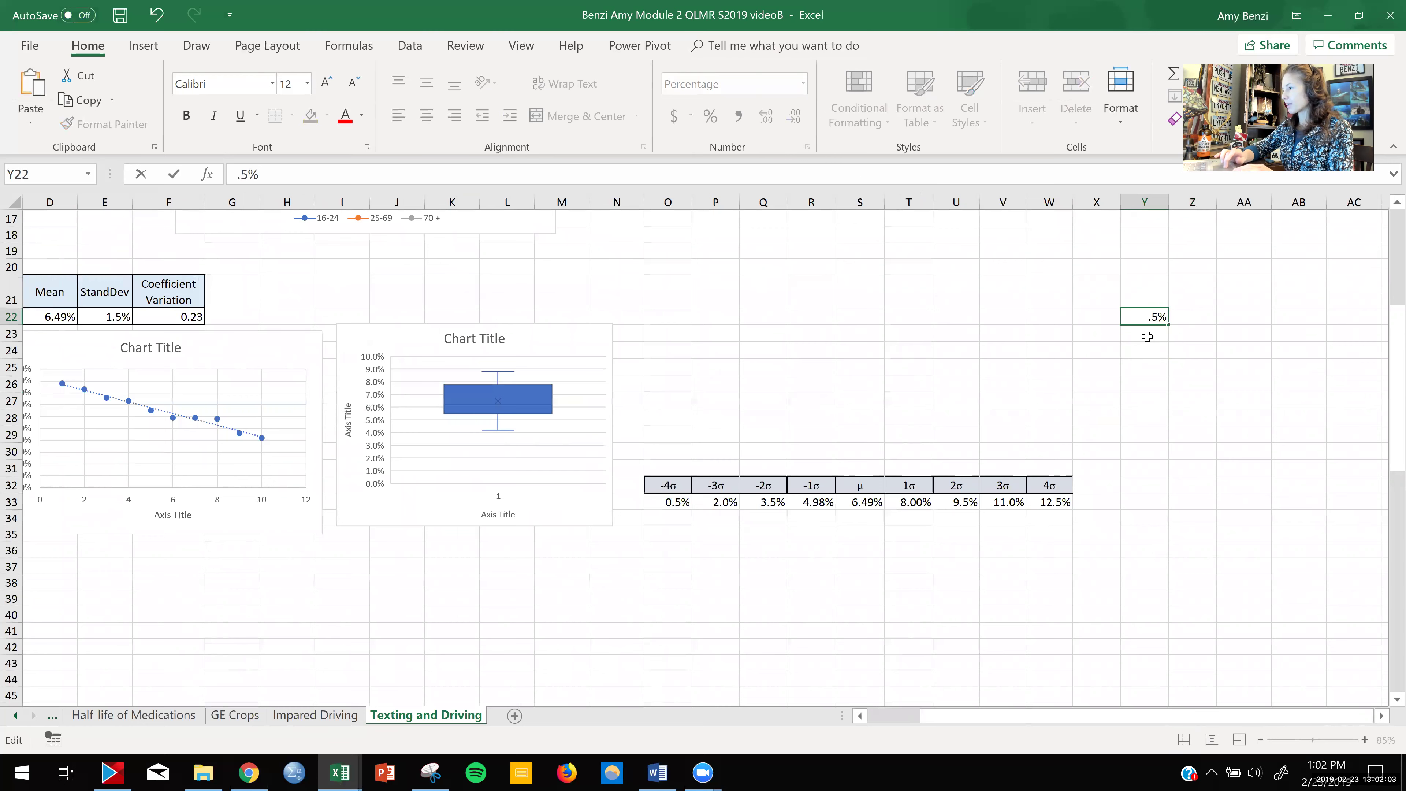
{"action": "left_click", "coordinate": [1147, 336]}
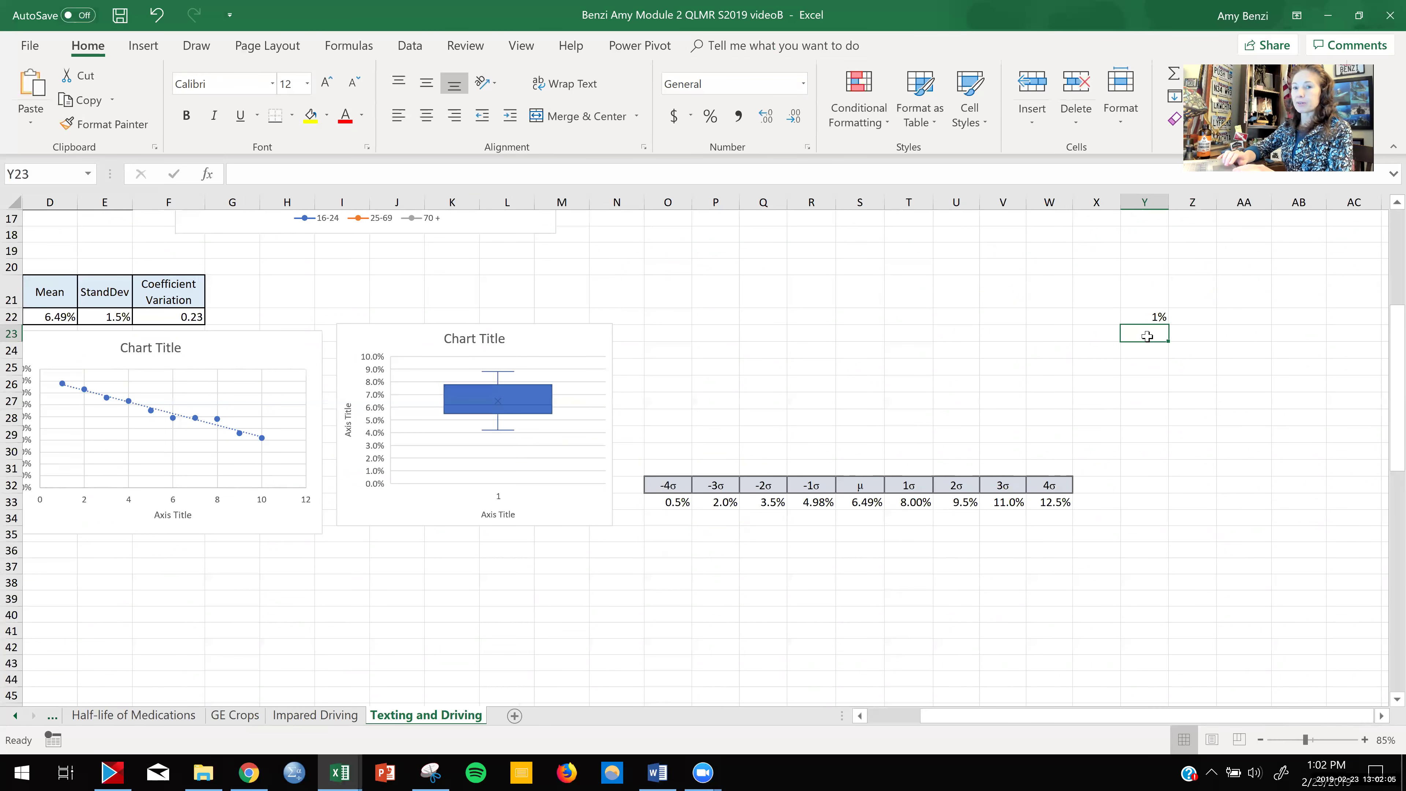
{"action": "left_click", "coordinate": [1153, 317]}
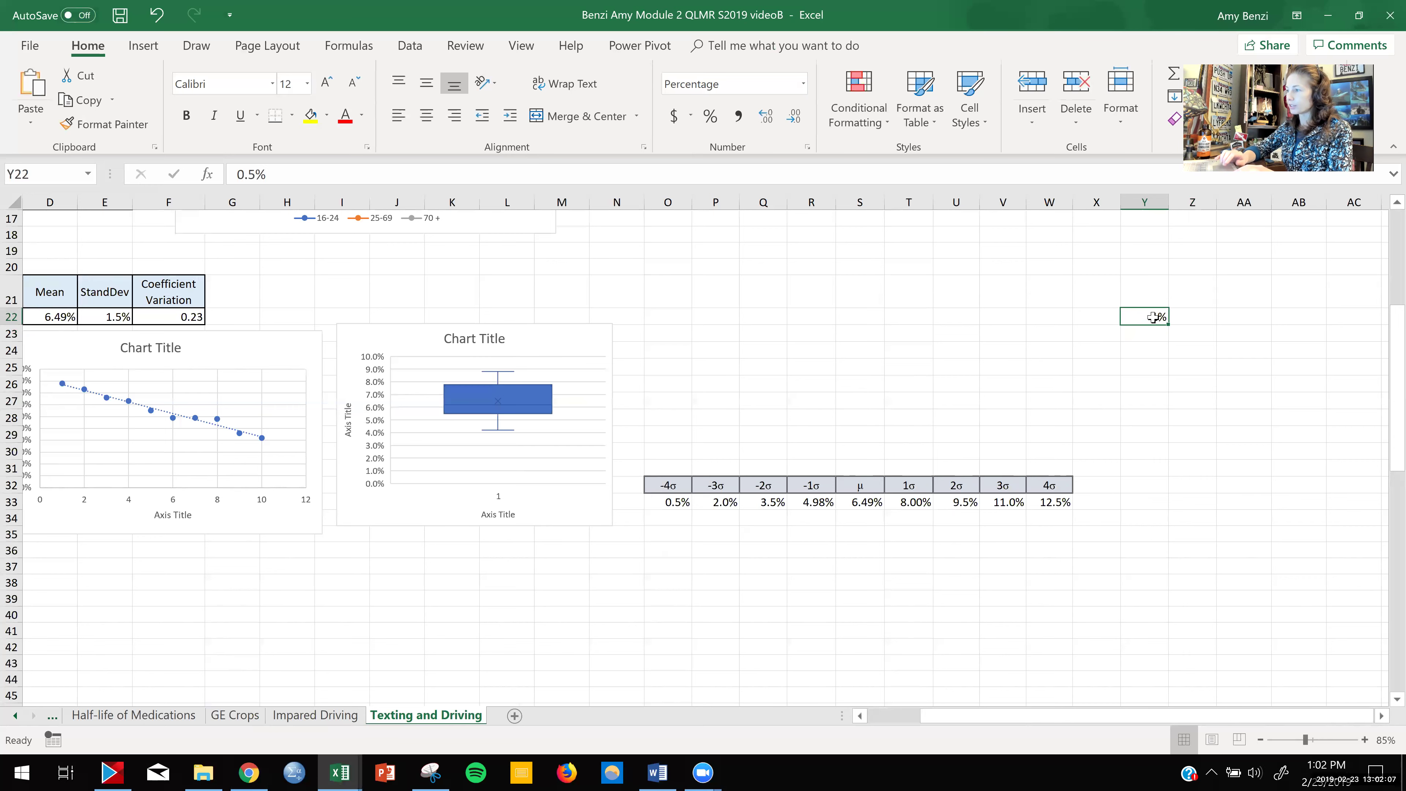
{"action": "left_click", "coordinate": [766, 118]}
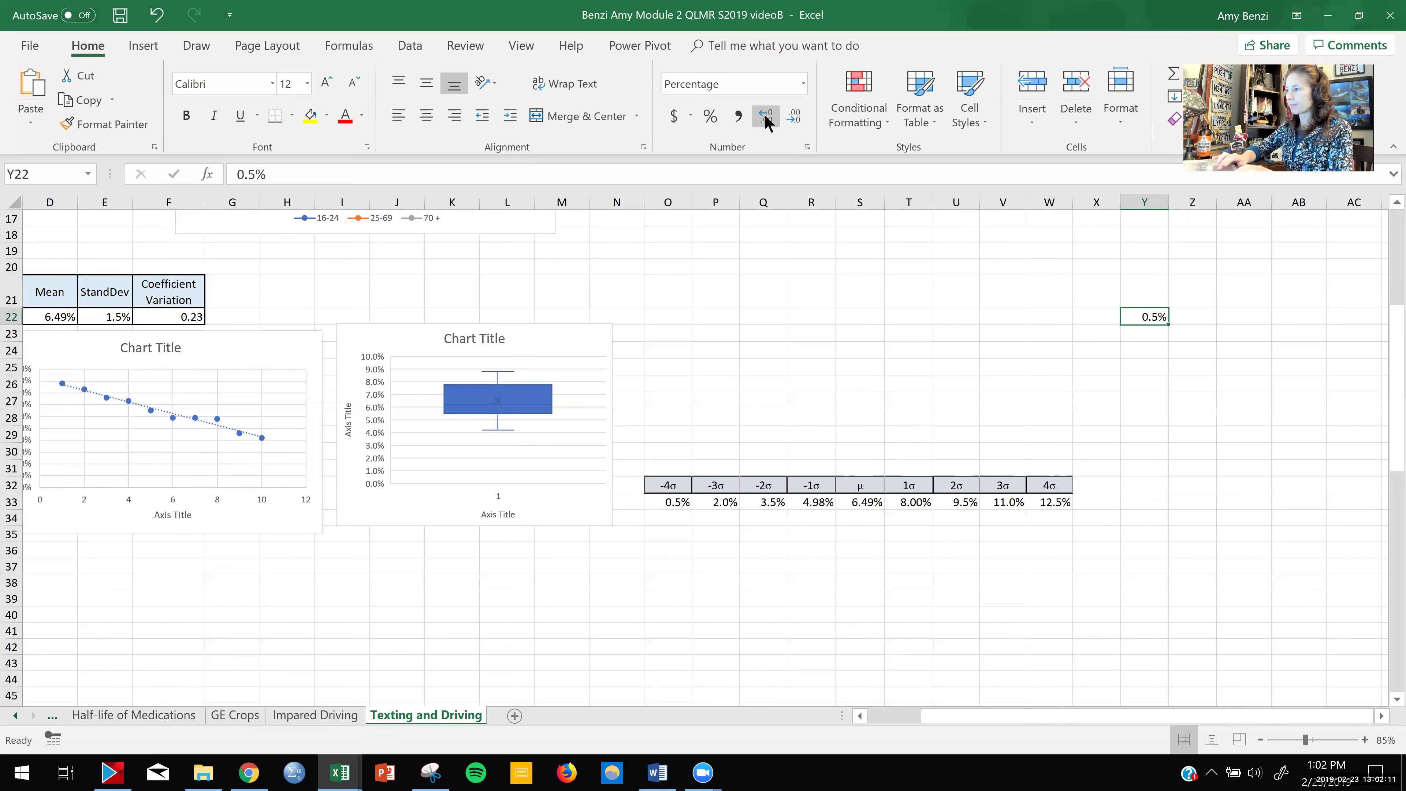
- Enter 1 in Y23 below the 0.5% value and format the cell as a percentage
{"action": "left_click", "coordinate": [1155, 331]}
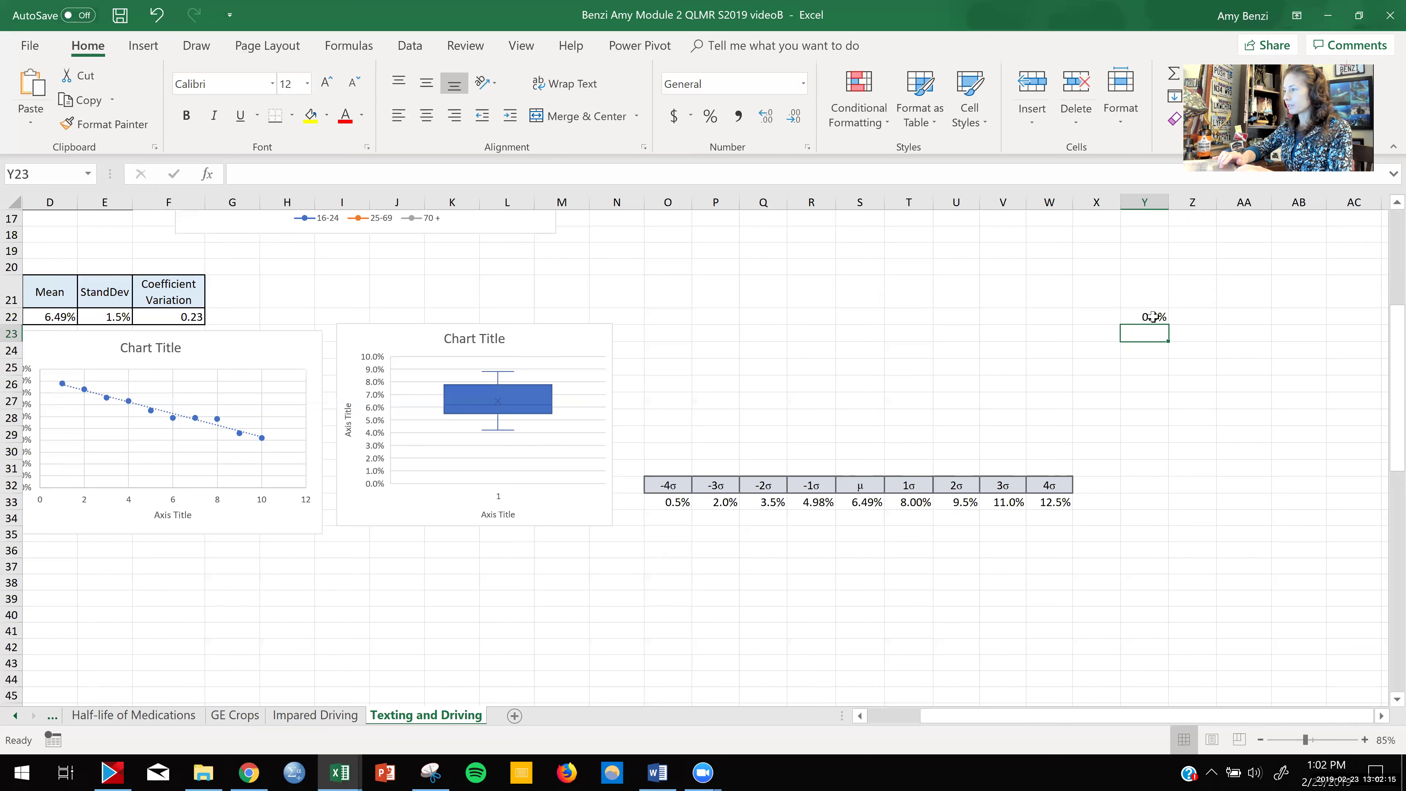
{"action": "left_click_drag", "start_coordinate": [1153, 317], "coordinate": [1153, 331]}
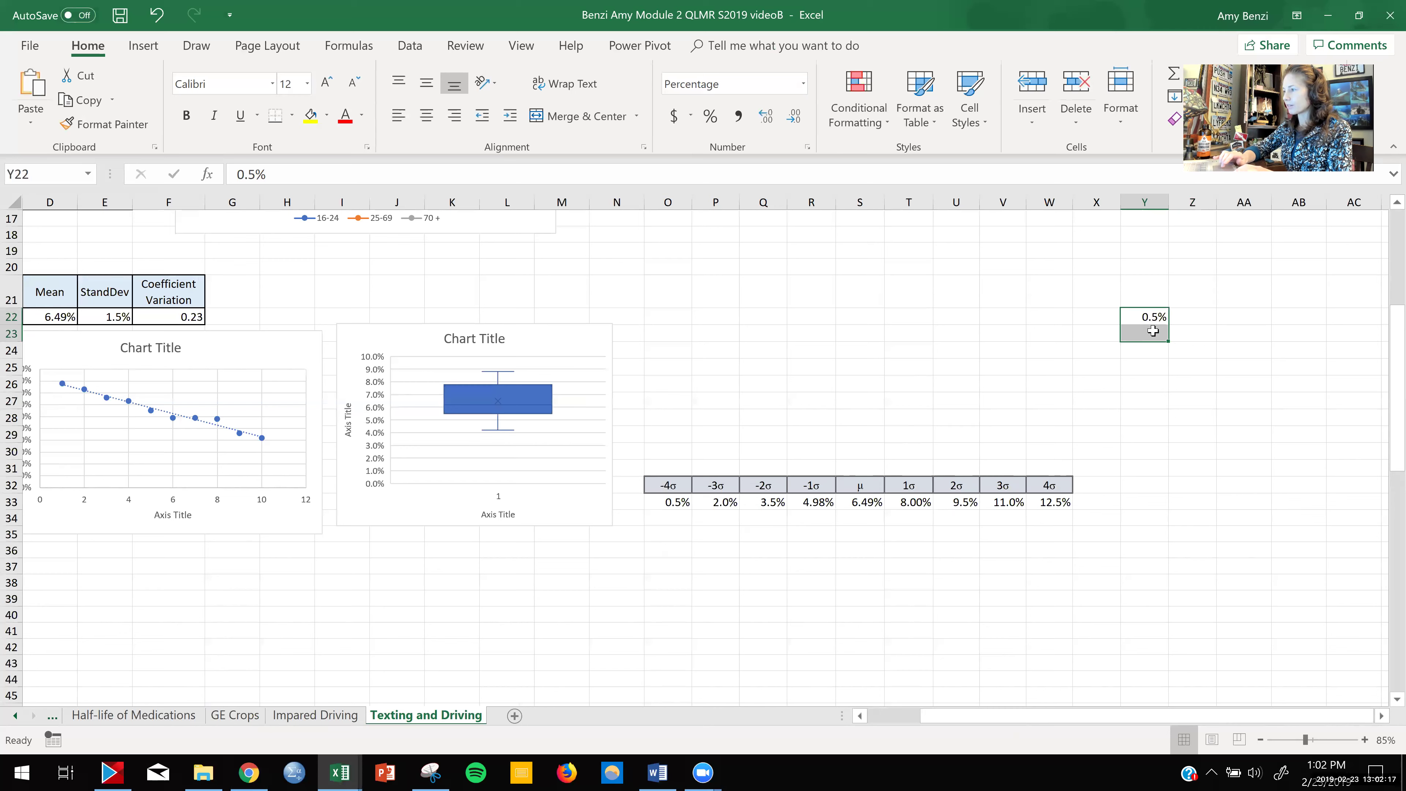
{"action": "double_click", "coordinate": [1153, 331]}
{"action": "type", "text": "1"}
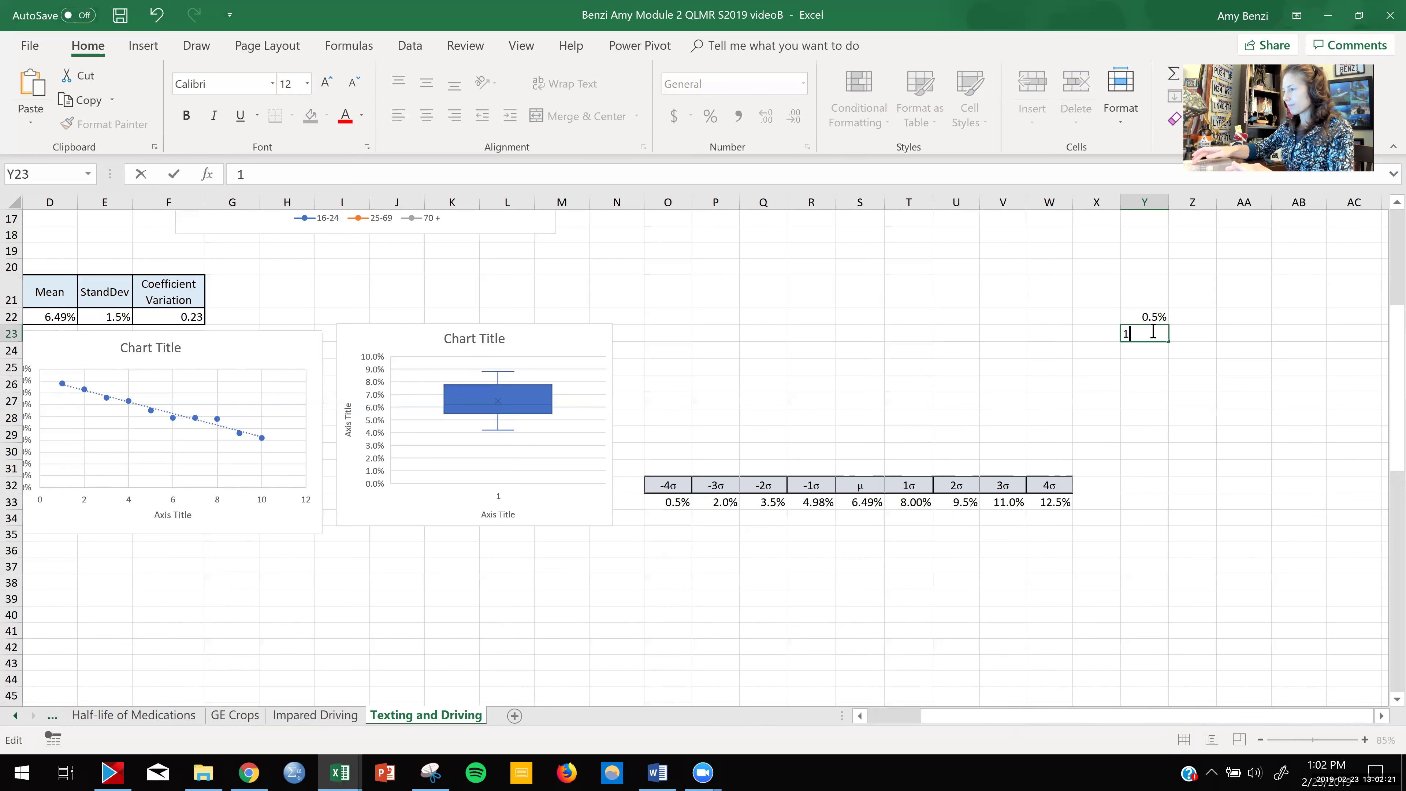
{"action": "key", "text": "Return"}
{"action": "left_click", "coordinate": [1158, 333]}
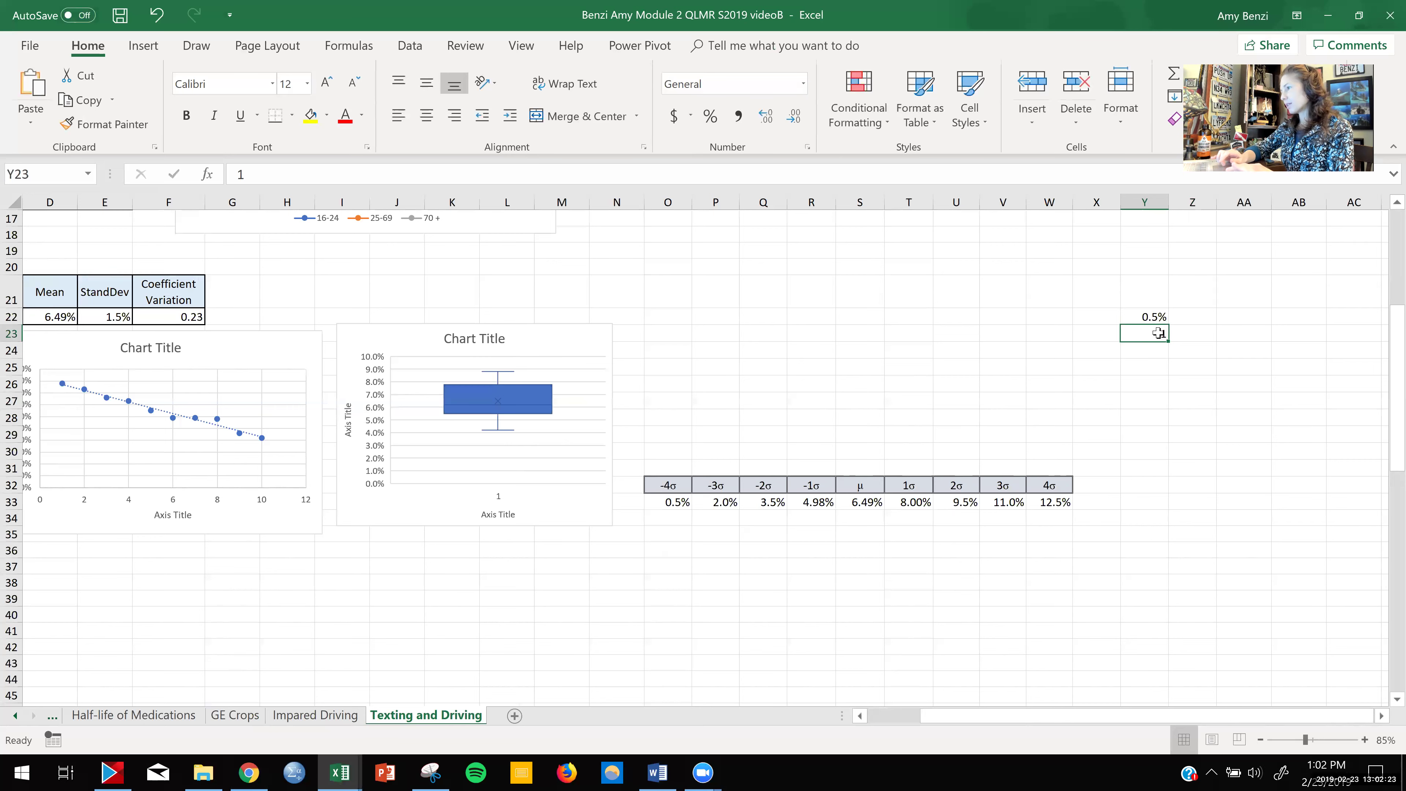
{"action": "left_click", "coordinate": [710, 116]}
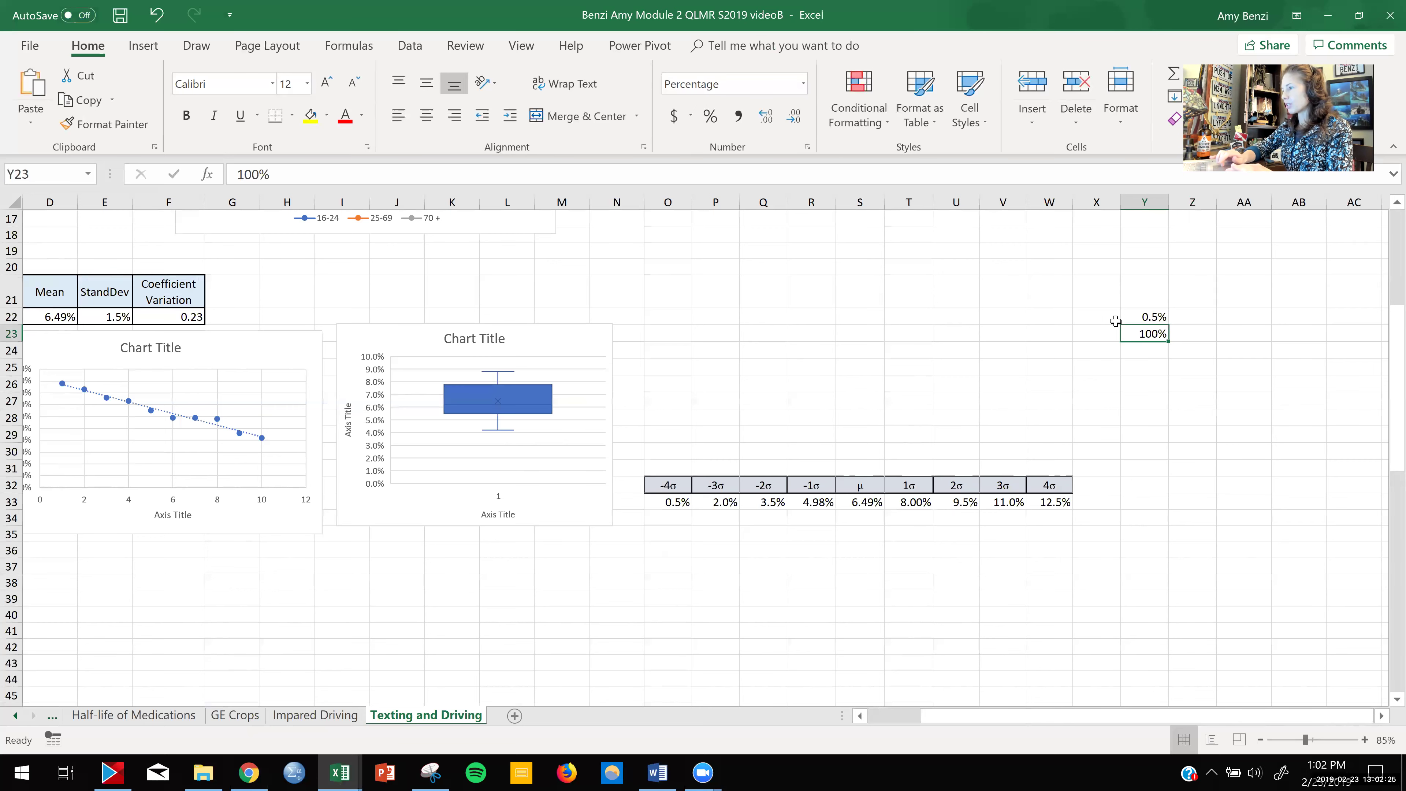
- Change the value in Y23 to 1% and select Y22:Y23 together
{"action": "double_click", "coordinate": [1159, 335]}
{"action": "double_click", "coordinate": [1147, 333]}
{"action": "type", "text": "1"}
{"action": "key", "text": "Return"}
{"action": "left_click_drag", "start_coordinate": [1150, 316], "coordinate": [1150, 333]}
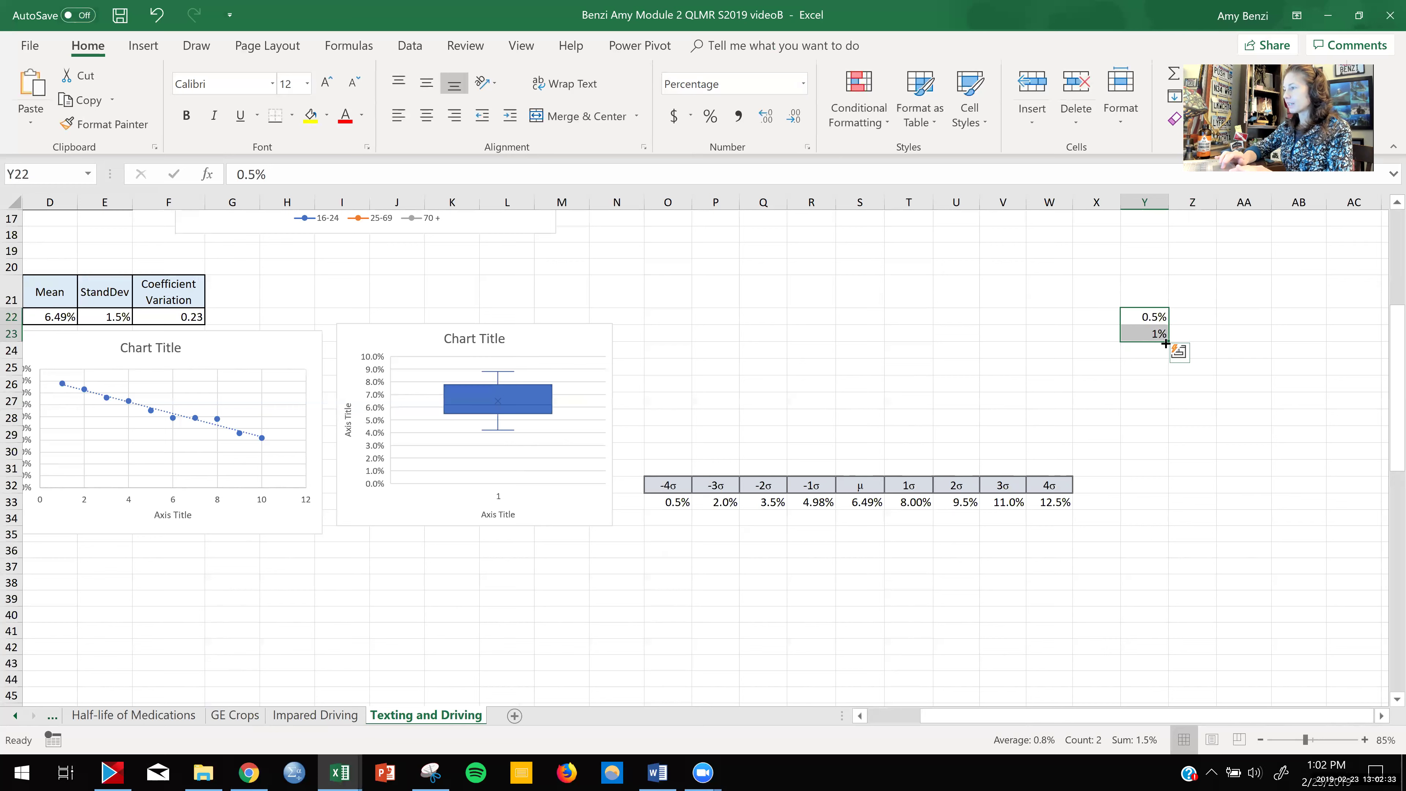
- Fill the percentage series down from Y22:Y23 in 0.5% increments to 12.5% in Y46
{"action": "left_click_drag", "start_coordinate": [1169, 341], "coordinate": [1163, 665]}
{"action": "left_click_drag", "start_coordinate": [1391, 395], "coordinate": [662, 408]}
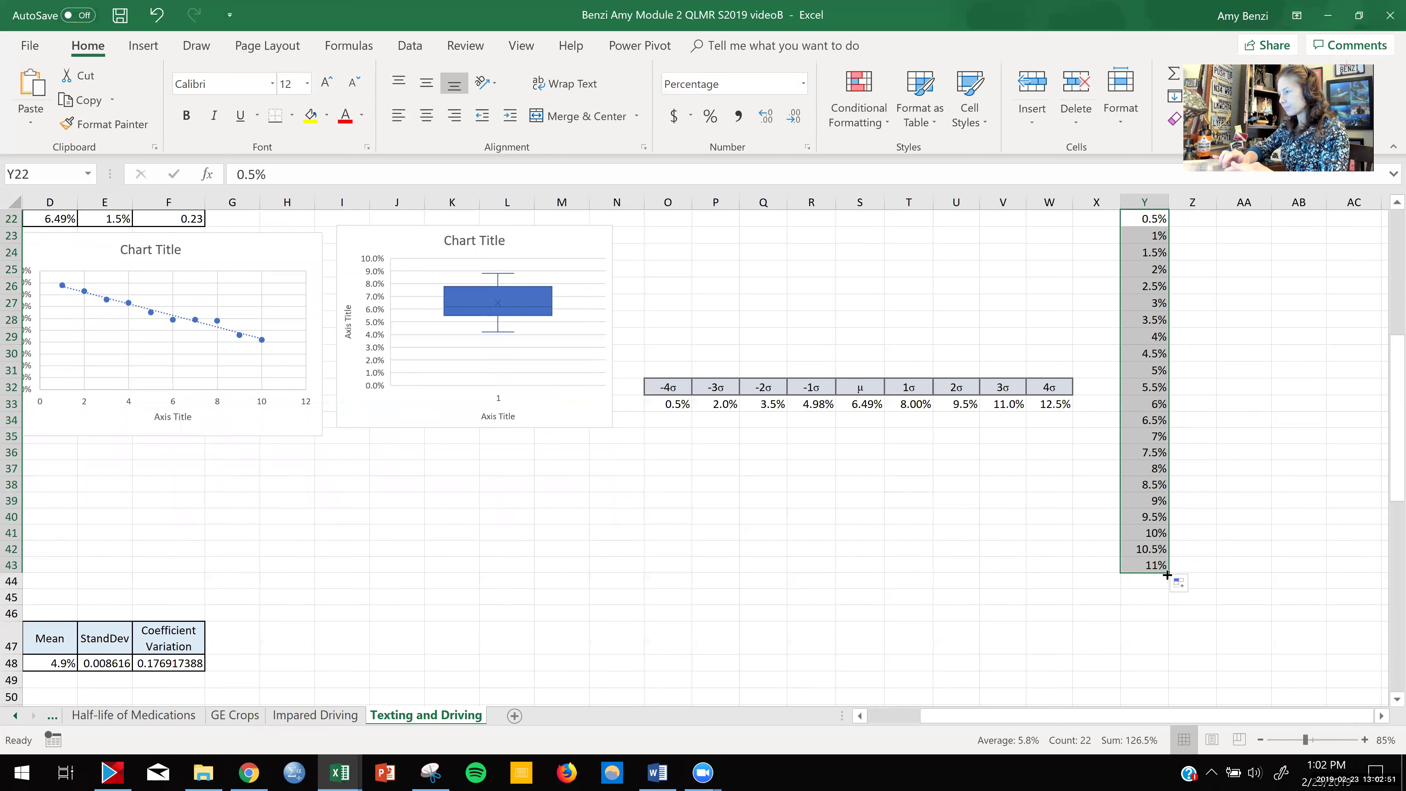
{"action": "left_click_drag", "start_coordinate": [1167, 576], "coordinate": [1168, 618]}
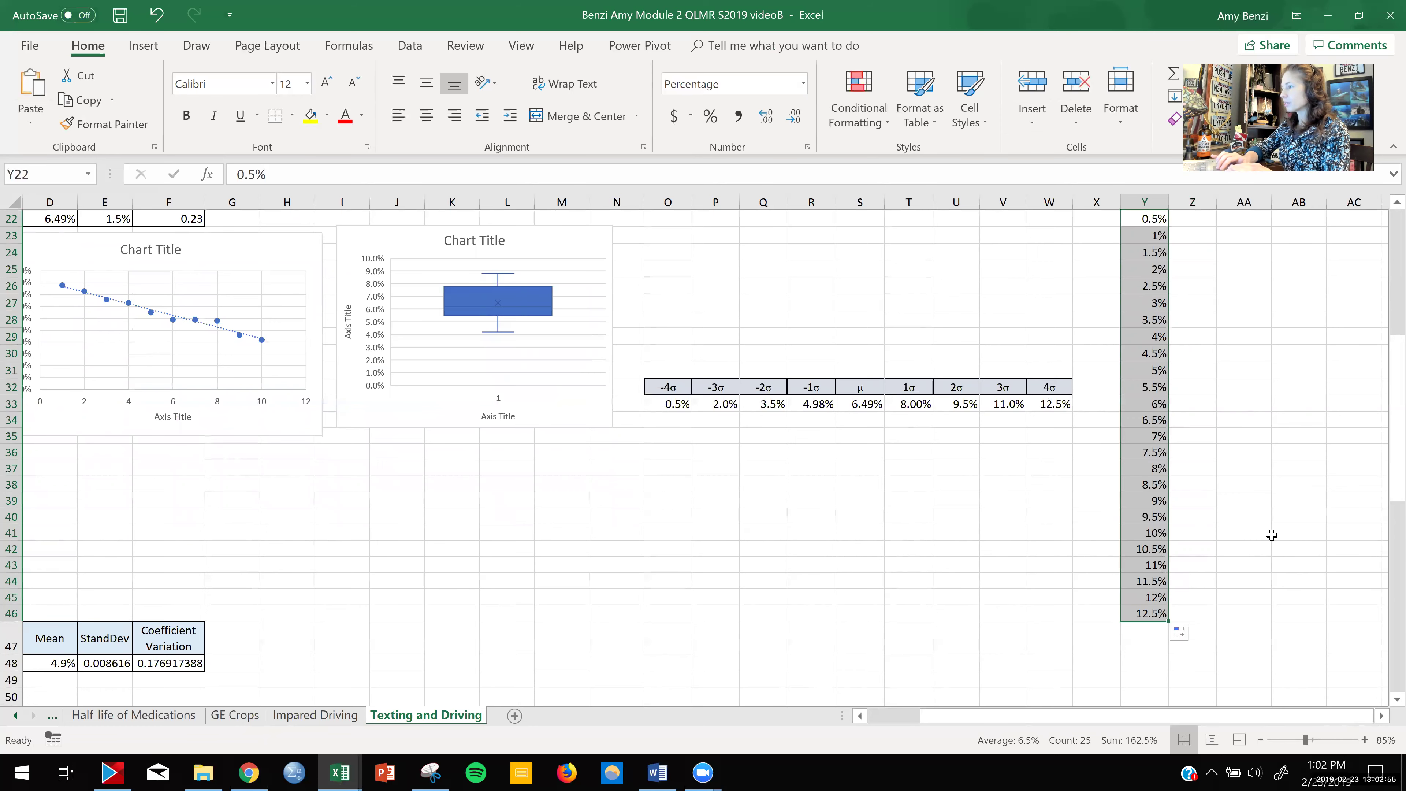
- Begin a NORM.DIST formula in Z22 beside the 0.5% value, using Y22 as the x argument
{"action": "scroll", "coordinate": [1230, 352], "scroll_direction": "up", "scroll_amount": 1}
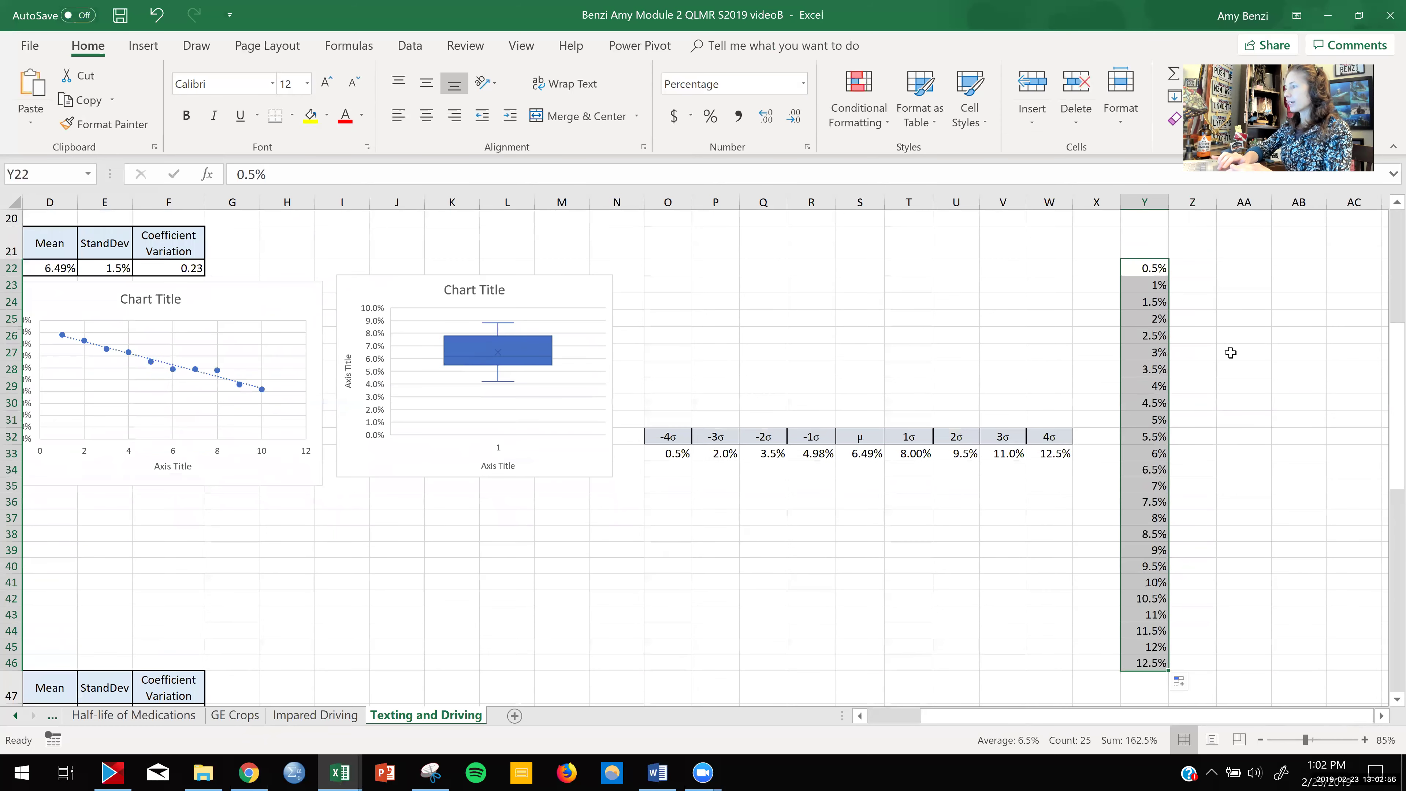
{"action": "left_click", "coordinate": [1203, 268]}
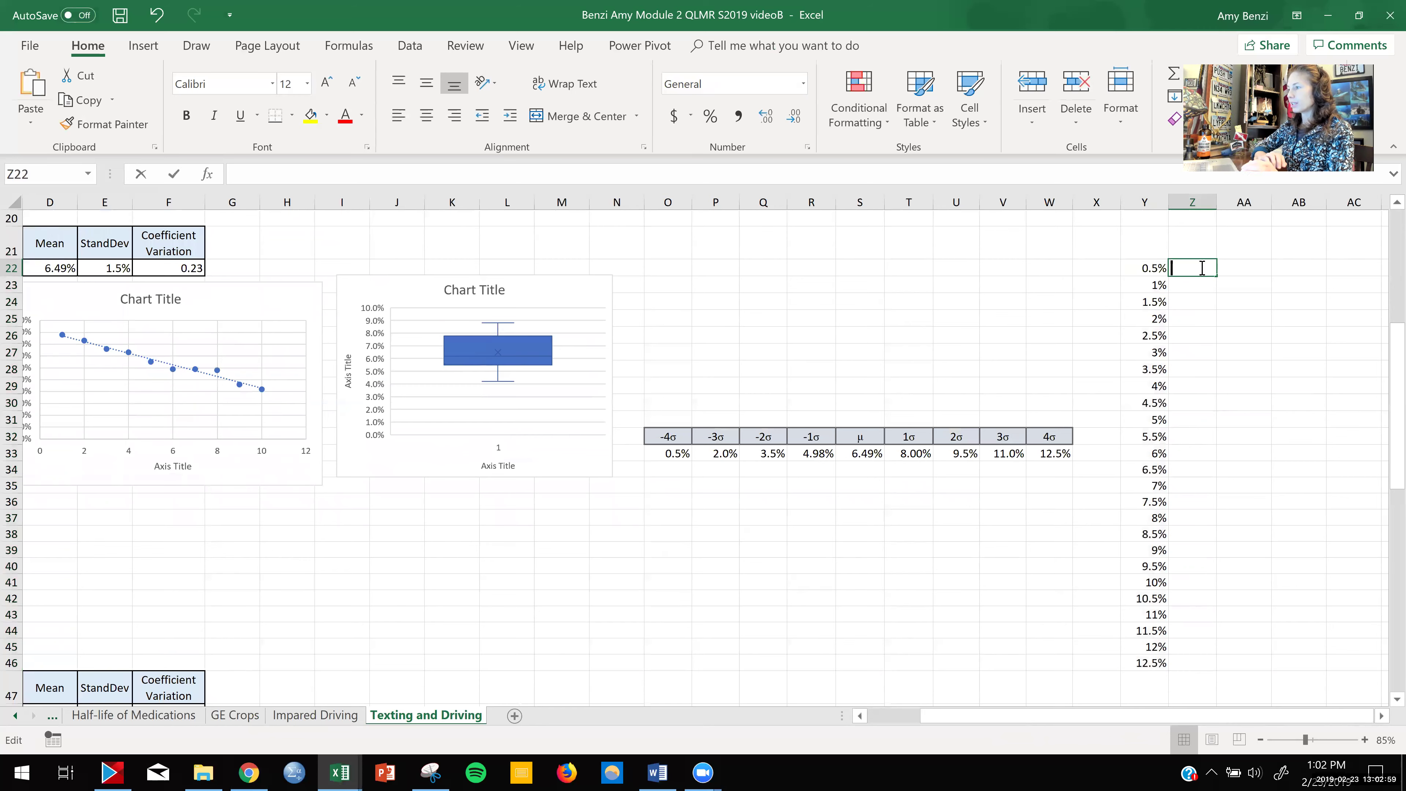
{"action": "type", "text": "="}
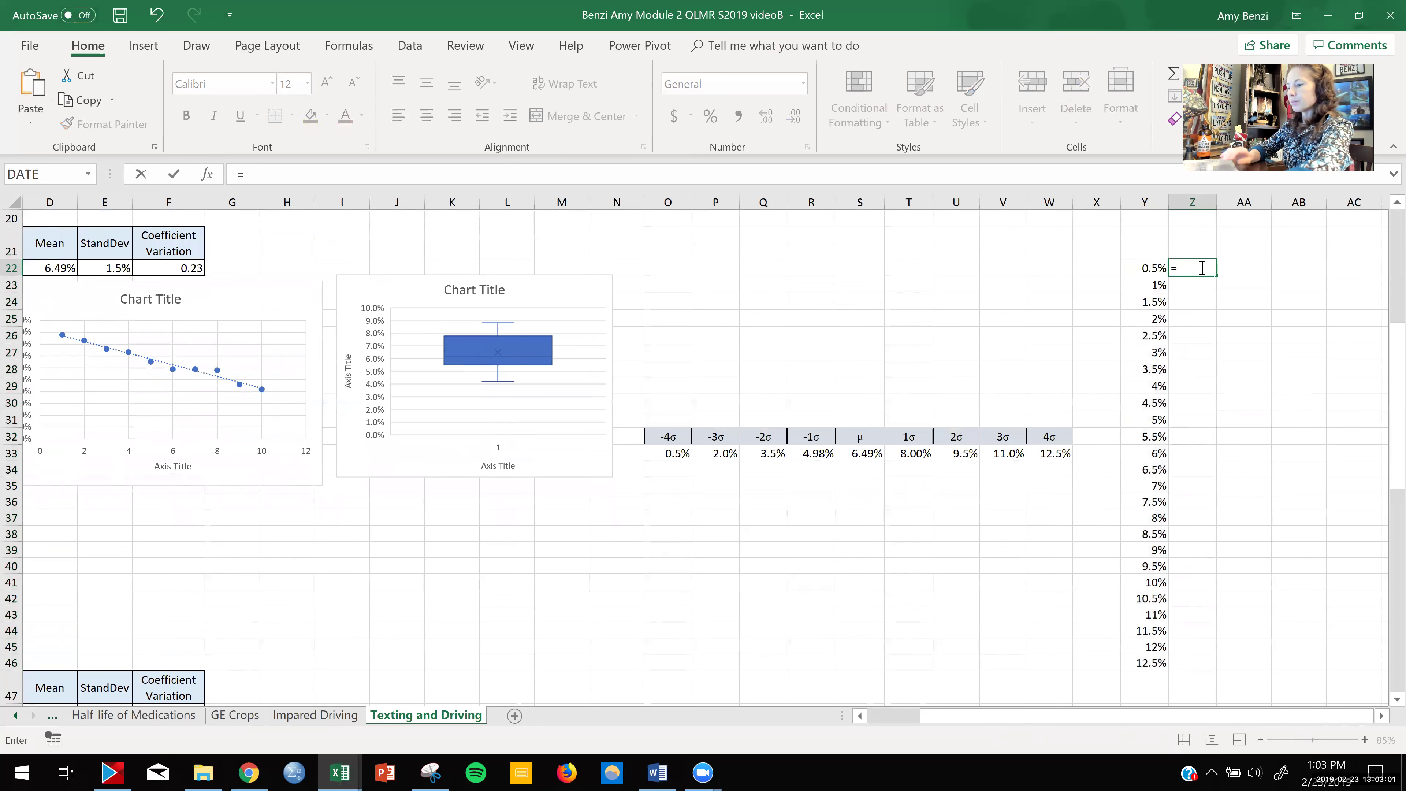
{"action": "type", "text": "nor"}
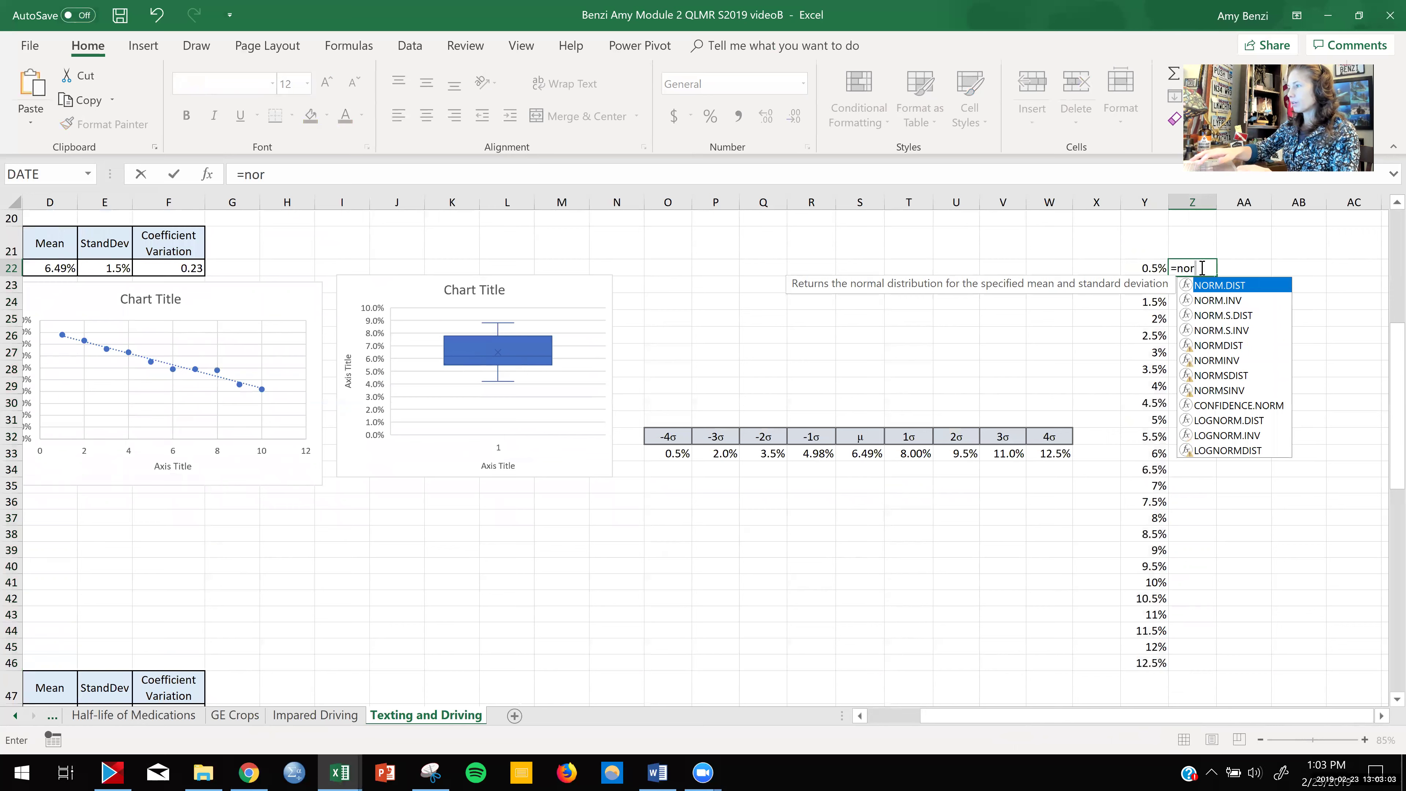
{"action": "double_click", "coordinate": [1216, 288]}
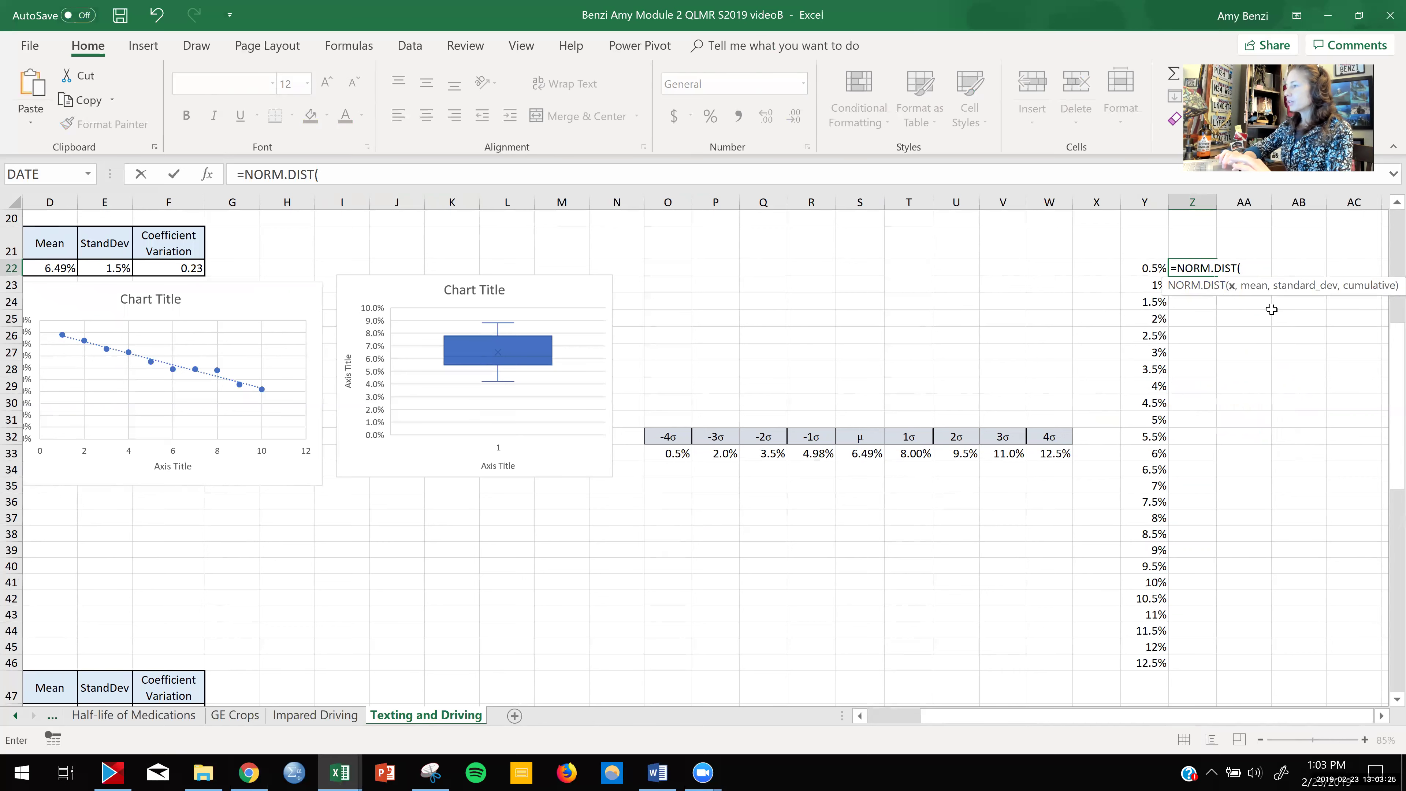
{"action": "left_click", "coordinate": [1144, 268]}
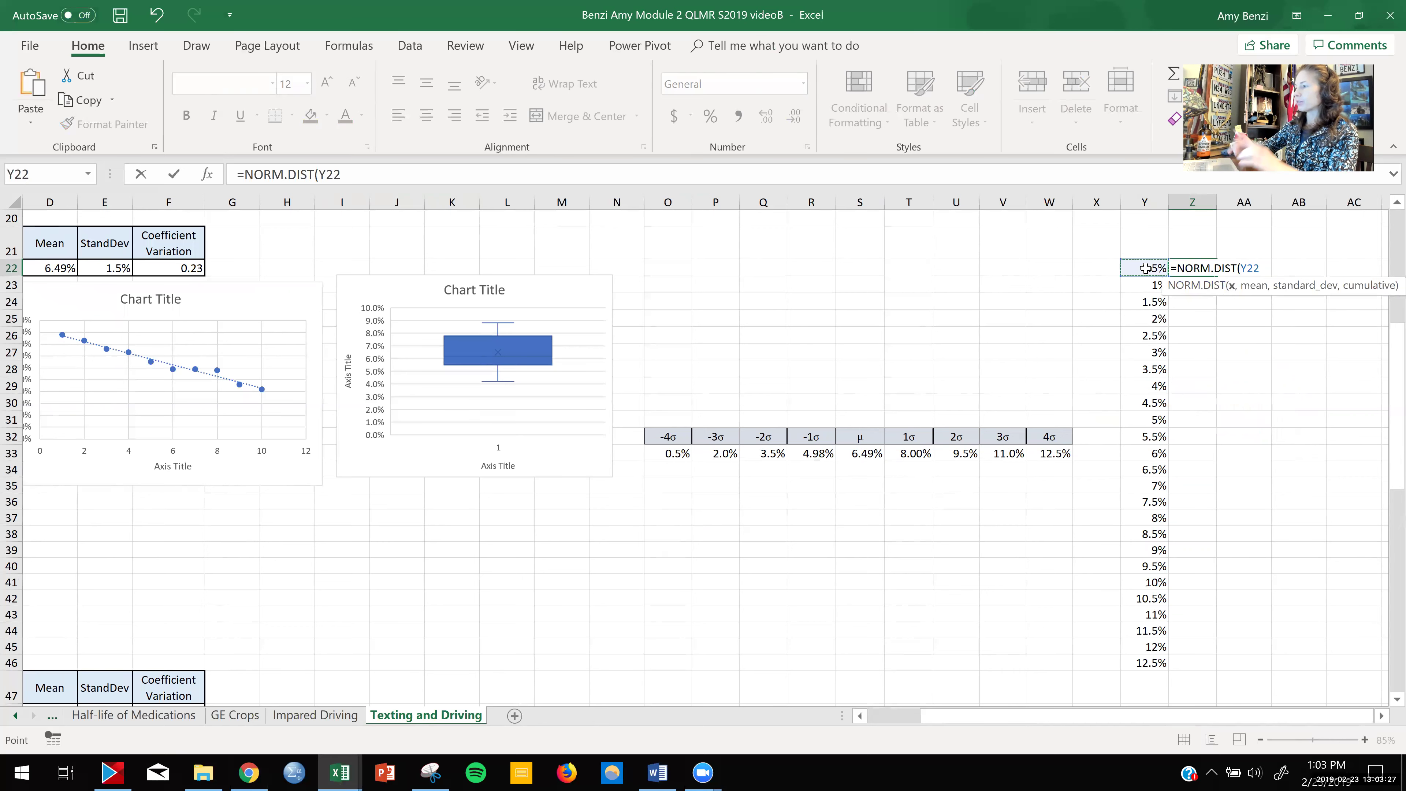
{"action": "type", "text": ","}
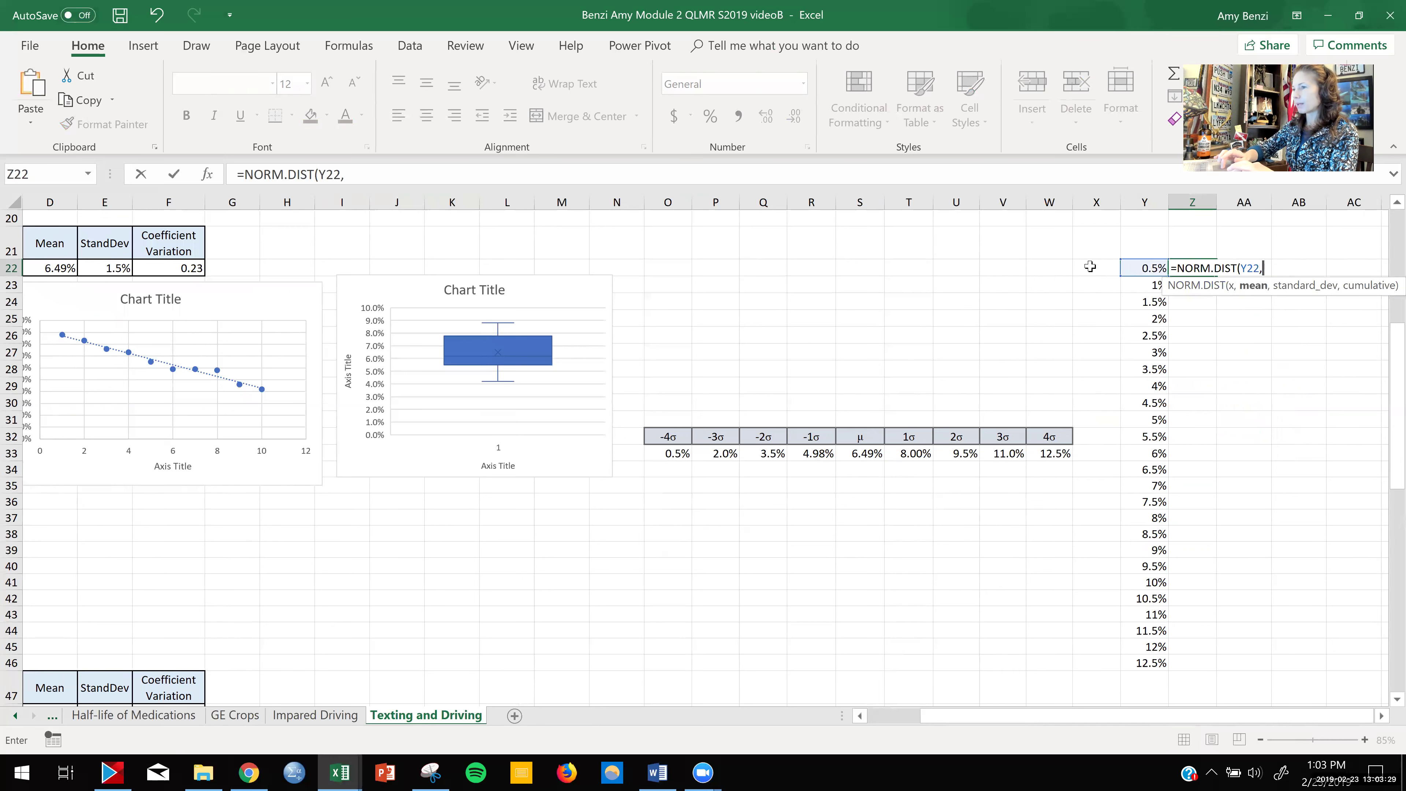
- Complete the NORM.DIST arguments with D22 as mean, E22 as standard deviation and FALSE for cumulative, and close the parenthesis
{"action": "left_click", "coordinate": [43, 270]}
{"action": "type", "text": ","}
{"action": "left_click", "coordinate": [87, 268]}
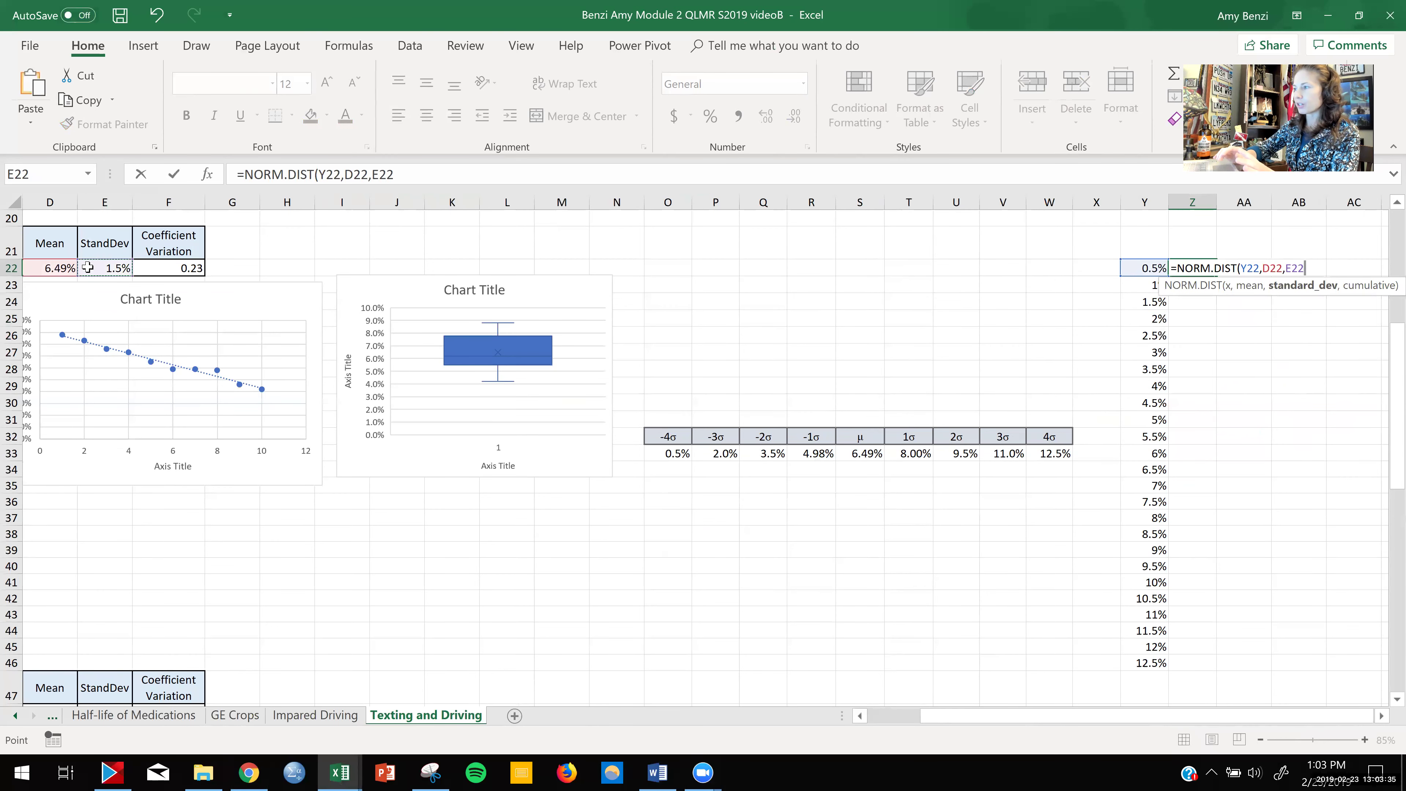
{"action": "type", "text": ","}
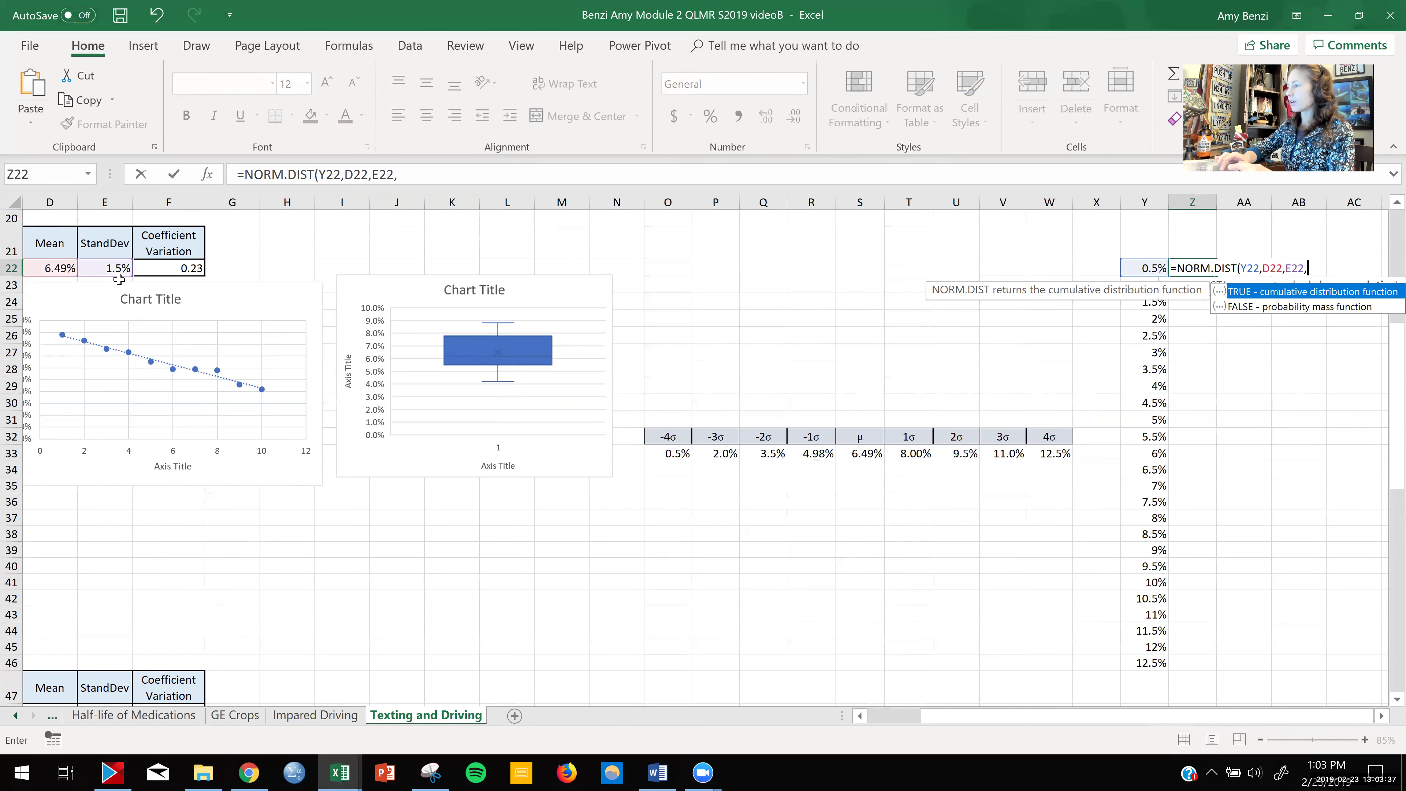
{"action": "left_click", "coordinate": [1259, 306]}
{"action": "double_click", "coordinate": [1259, 306]}
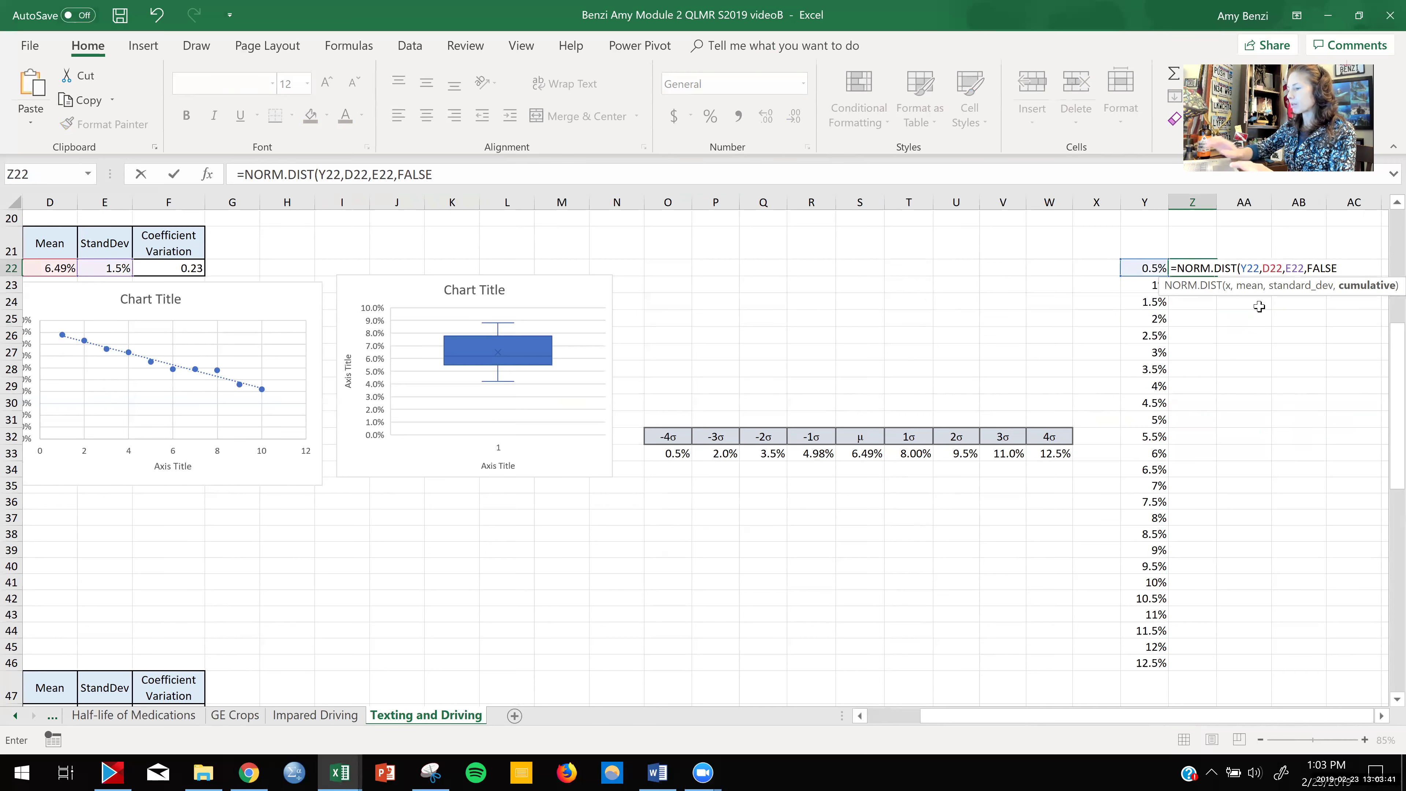
{"action": "type", "text": ")"}
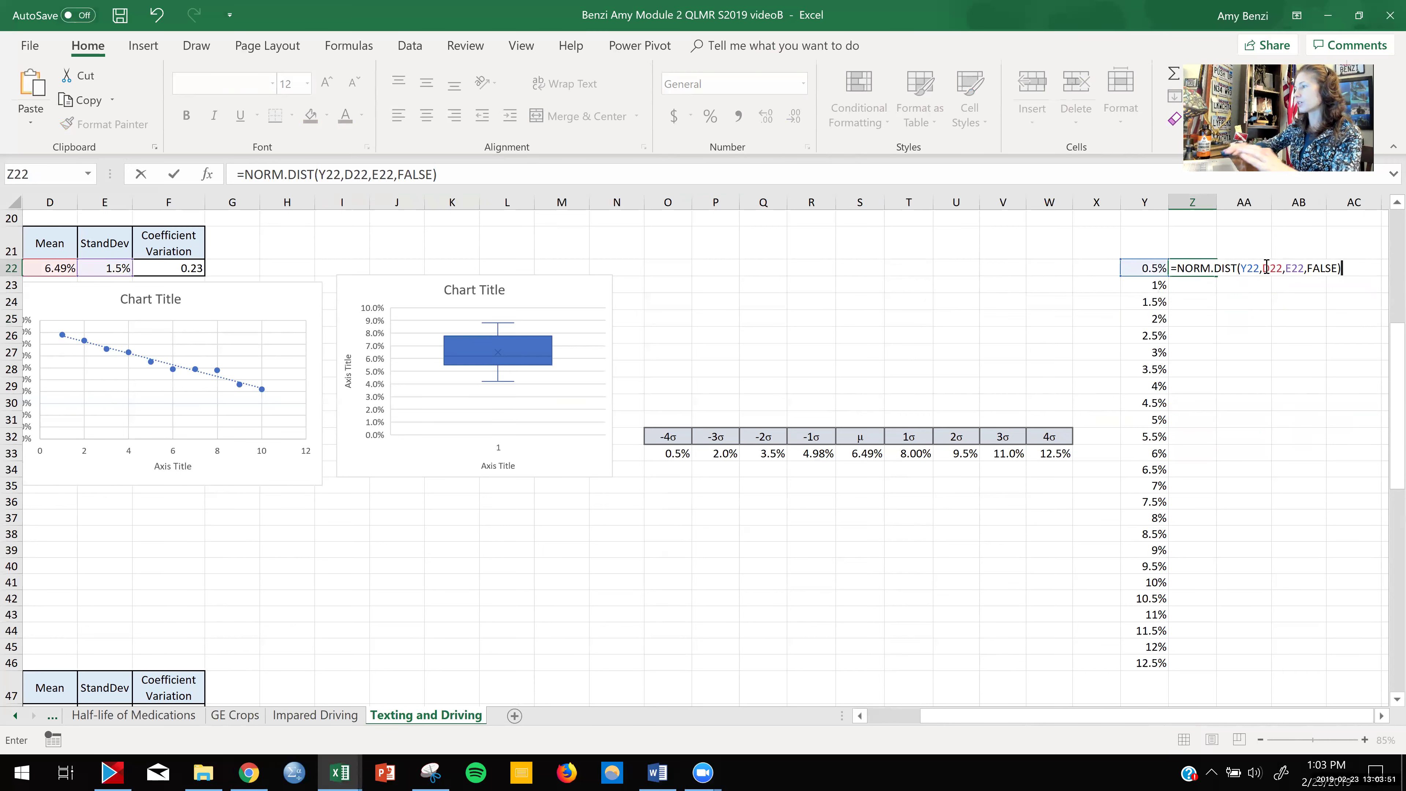
- Make the mean and standard deviation references absolute as $D$22 and $E$22 in the Z22 formula and enter it
{"action": "left_click", "coordinate": [1242, 268]}
{"action": "left_click", "coordinate": [1262, 268]}
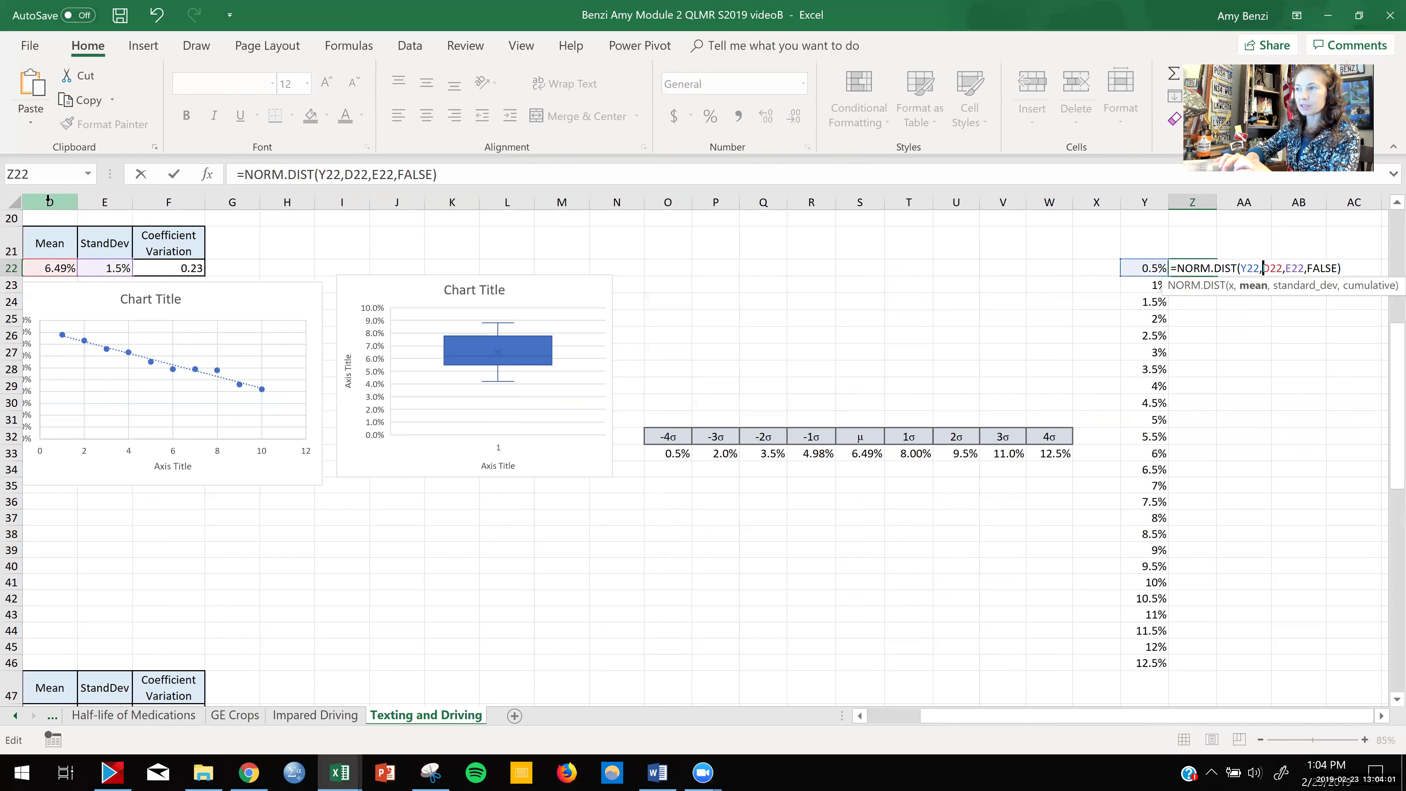
{"action": "left_click", "coordinate": [327, 174]}
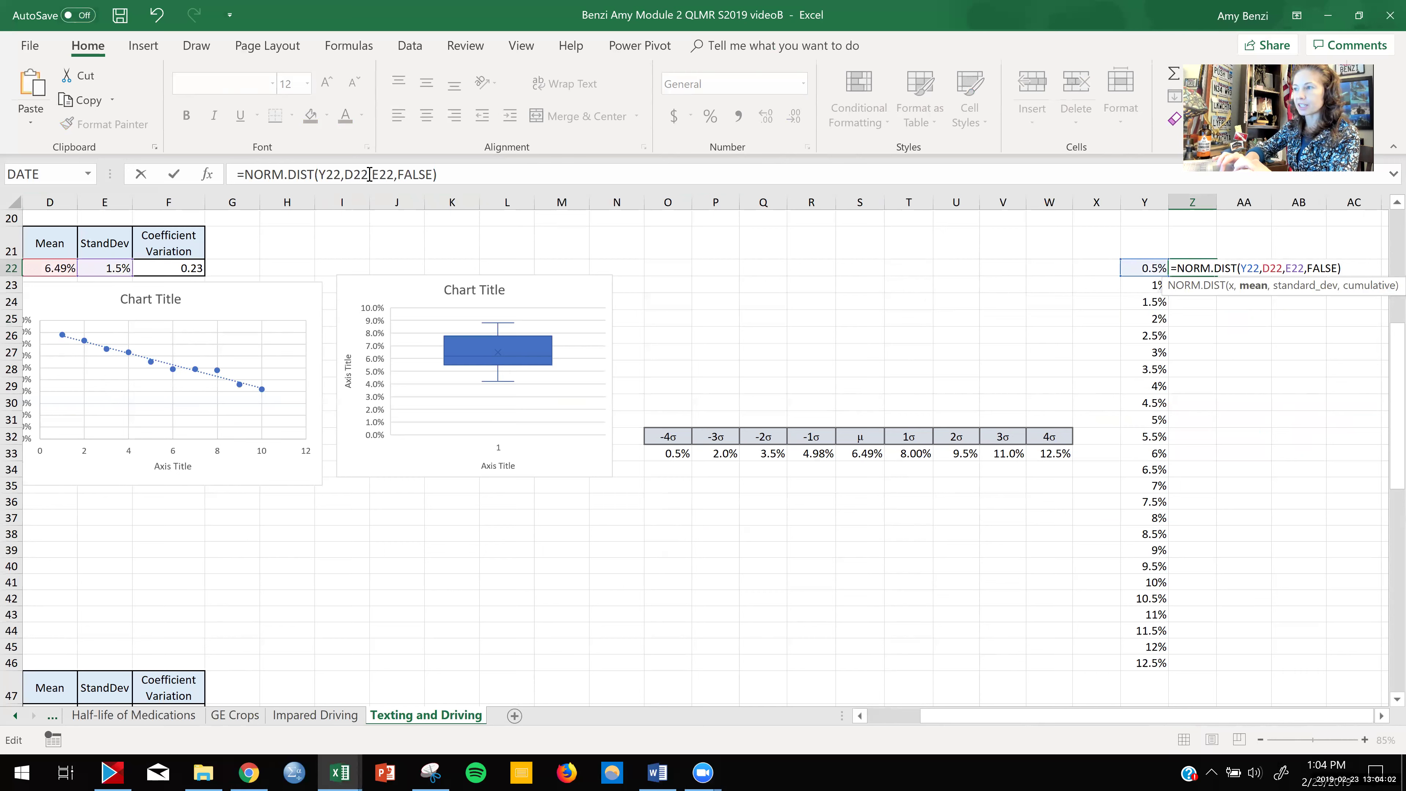
{"action": "left_click", "coordinate": [332, 174]}
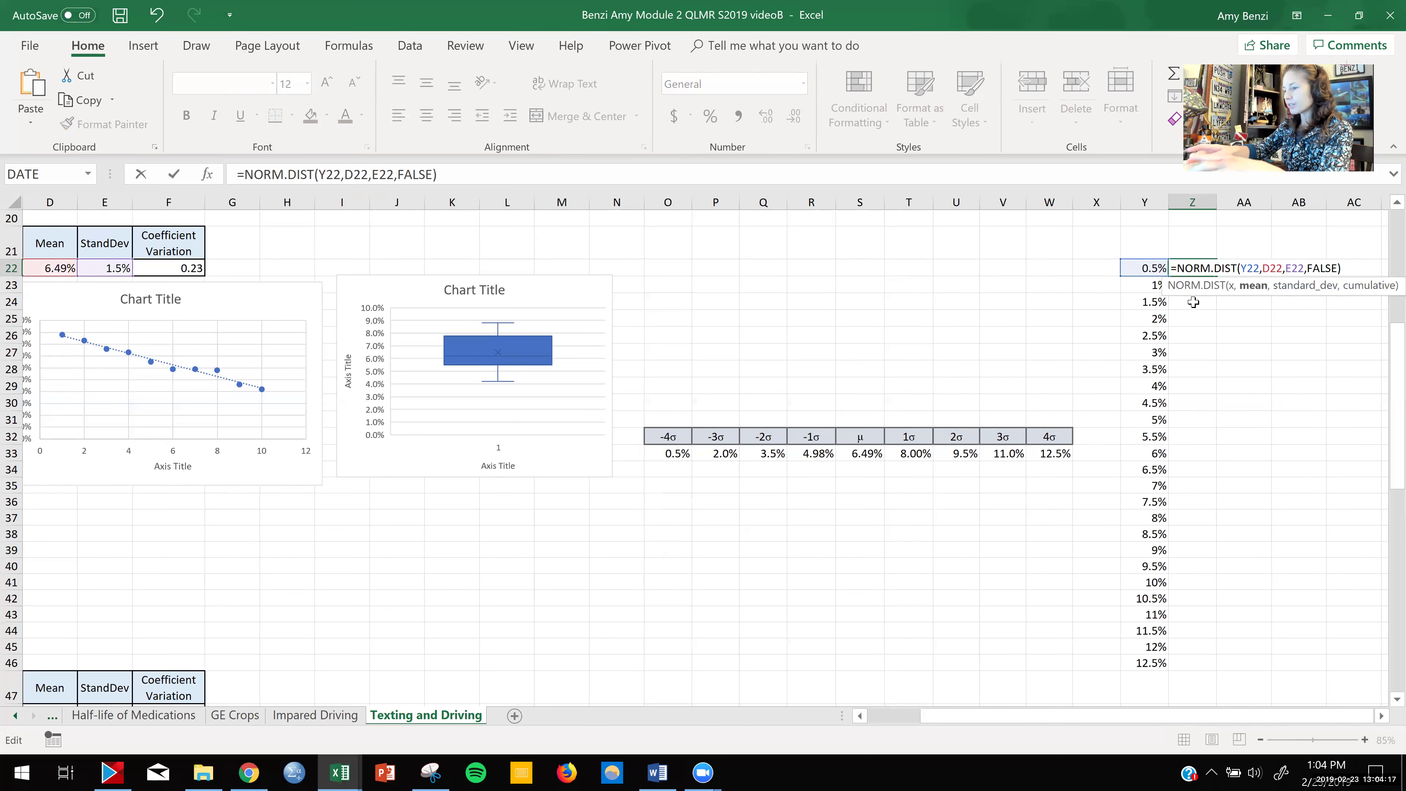
{"action": "type", "text": "$D"}
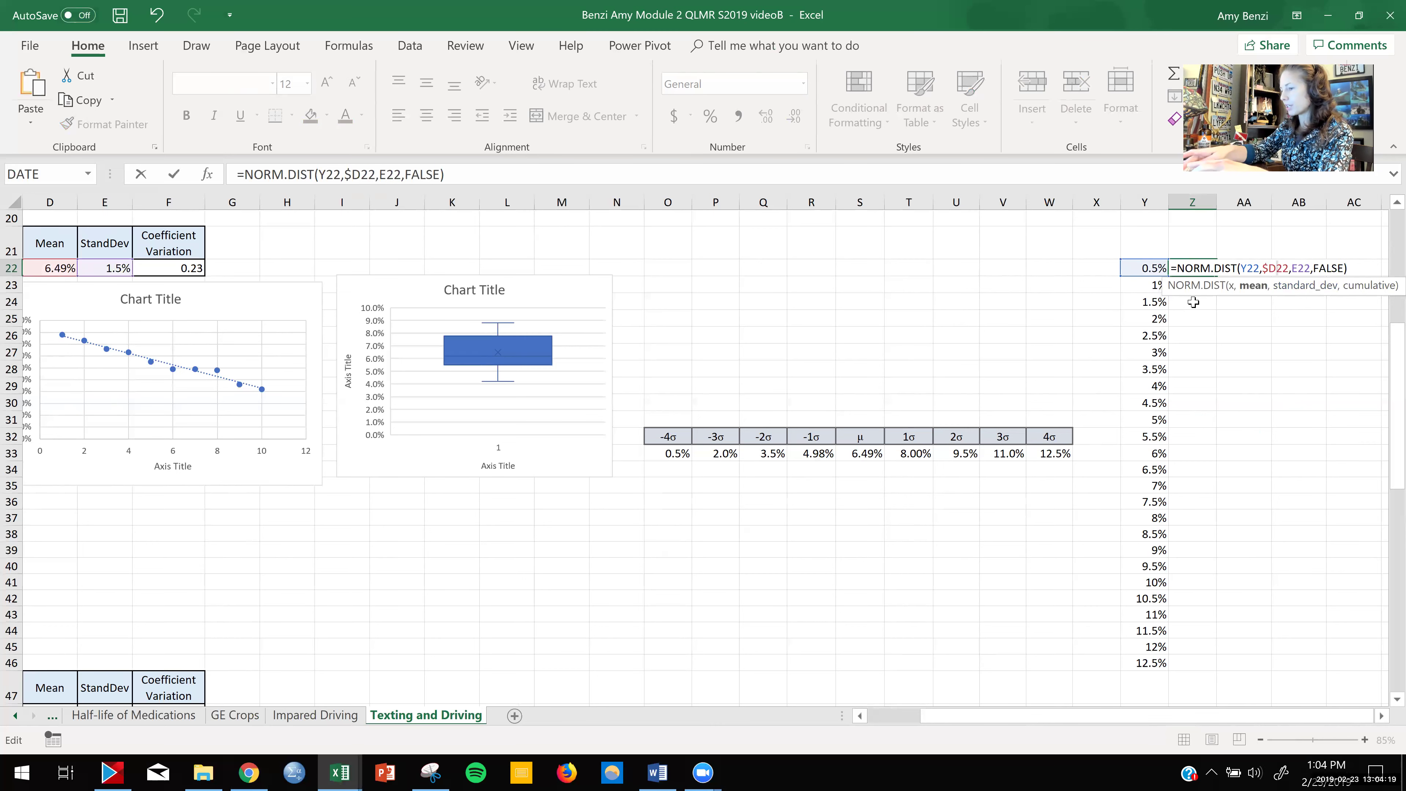
{"action": "type", "text": "$"}
{"action": "key", "text": "Right"}
{"action": "key", "text": "Right"}
{"action": "key", "text": "Right"}
{"action": "key", "text": "Right"}
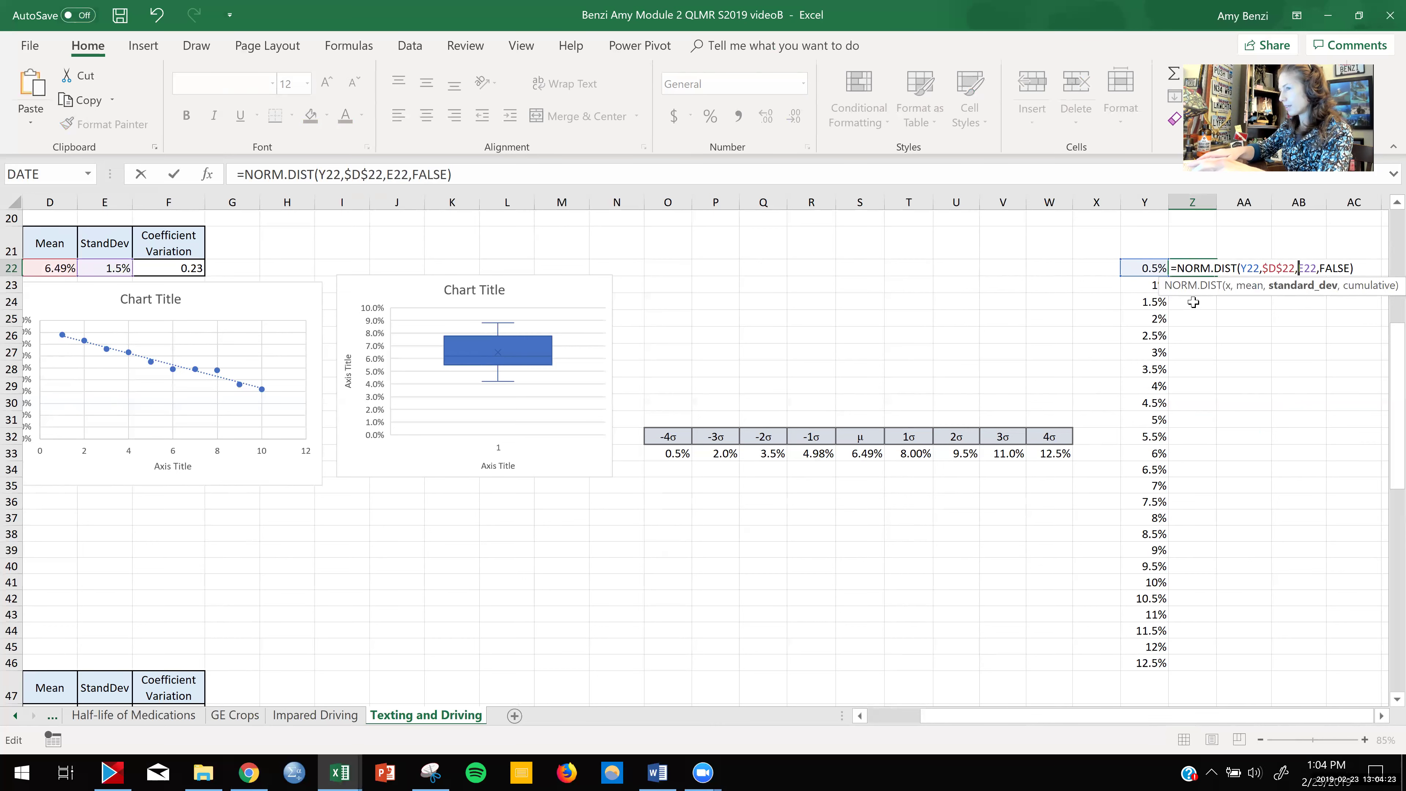
{"action": "type", "text": "$D"}
{"action": "type", "text": "$E$"}
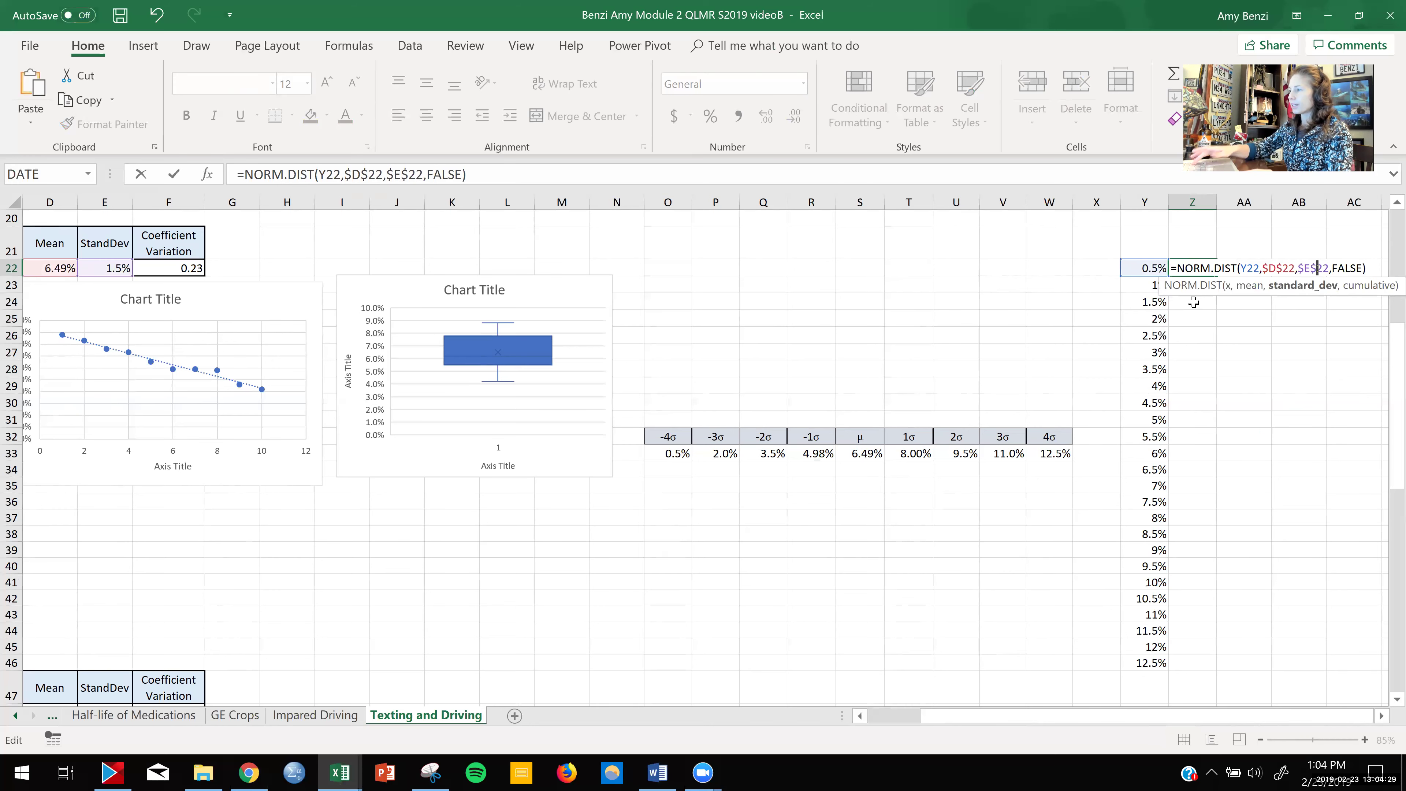
{"action": "key", "text": "Return"}
- Fill the NORM.DIST formula from Z22 down to Z46 alongside the percentage series
{"action": "left_click", "coordinate": [1197, 268]}
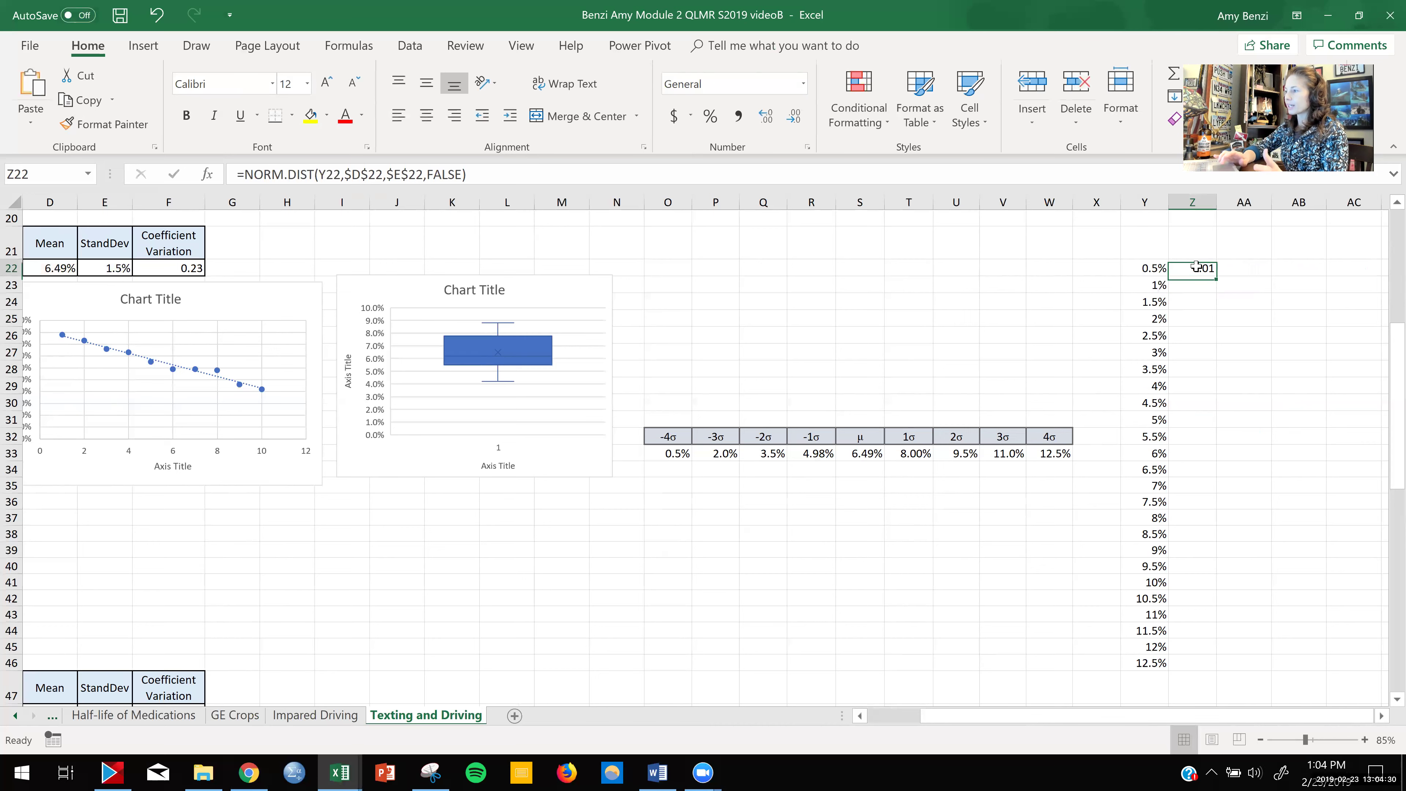
{"action": "double_click", "coordinate": [1214, 275]}
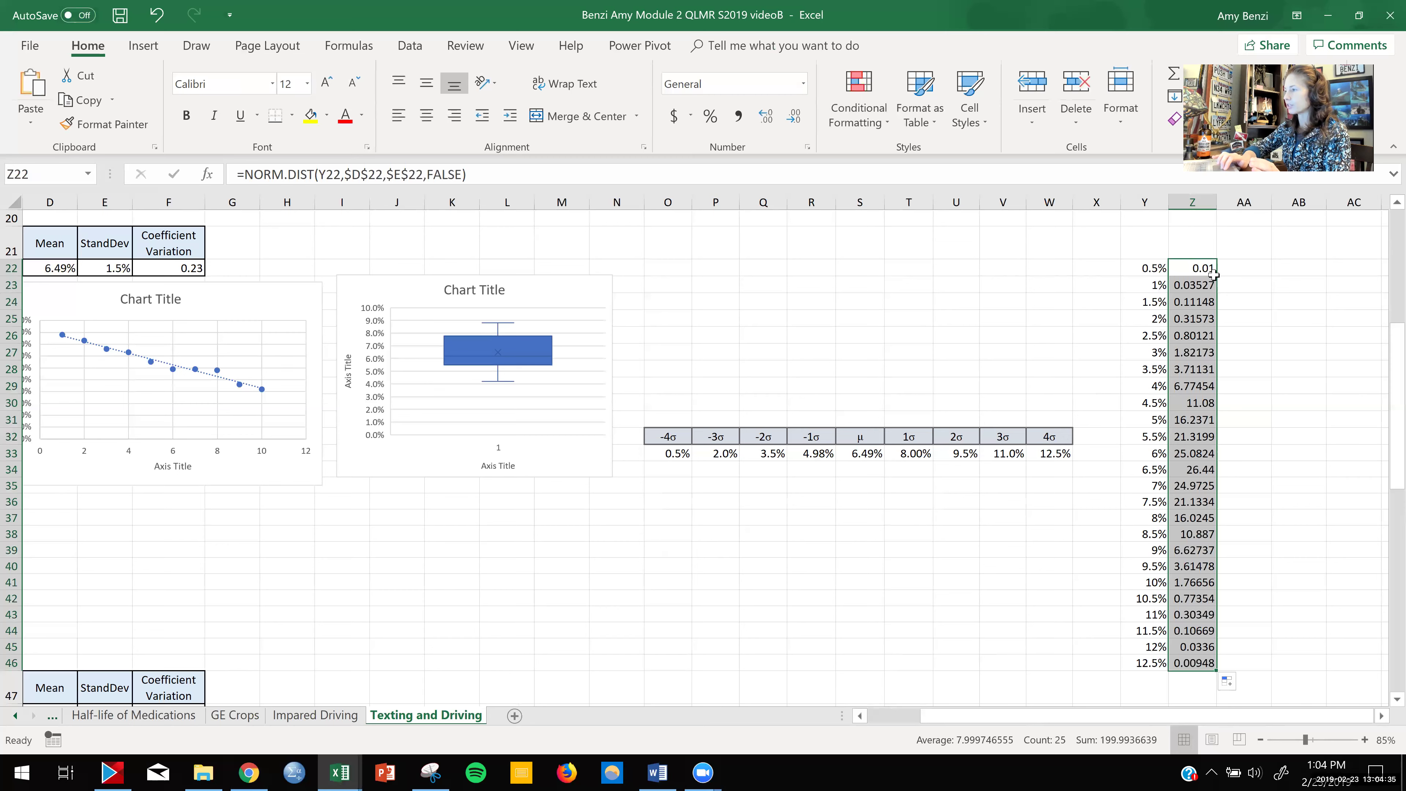
{"action": "scroll", "coordinate": [1214, 275], "scroll_direction": "up", "scroll_amount": 1}
{"action": "scroll", "coordinate": [1214, 276], "scroll_direction": "down", "scroll_amount": 2}
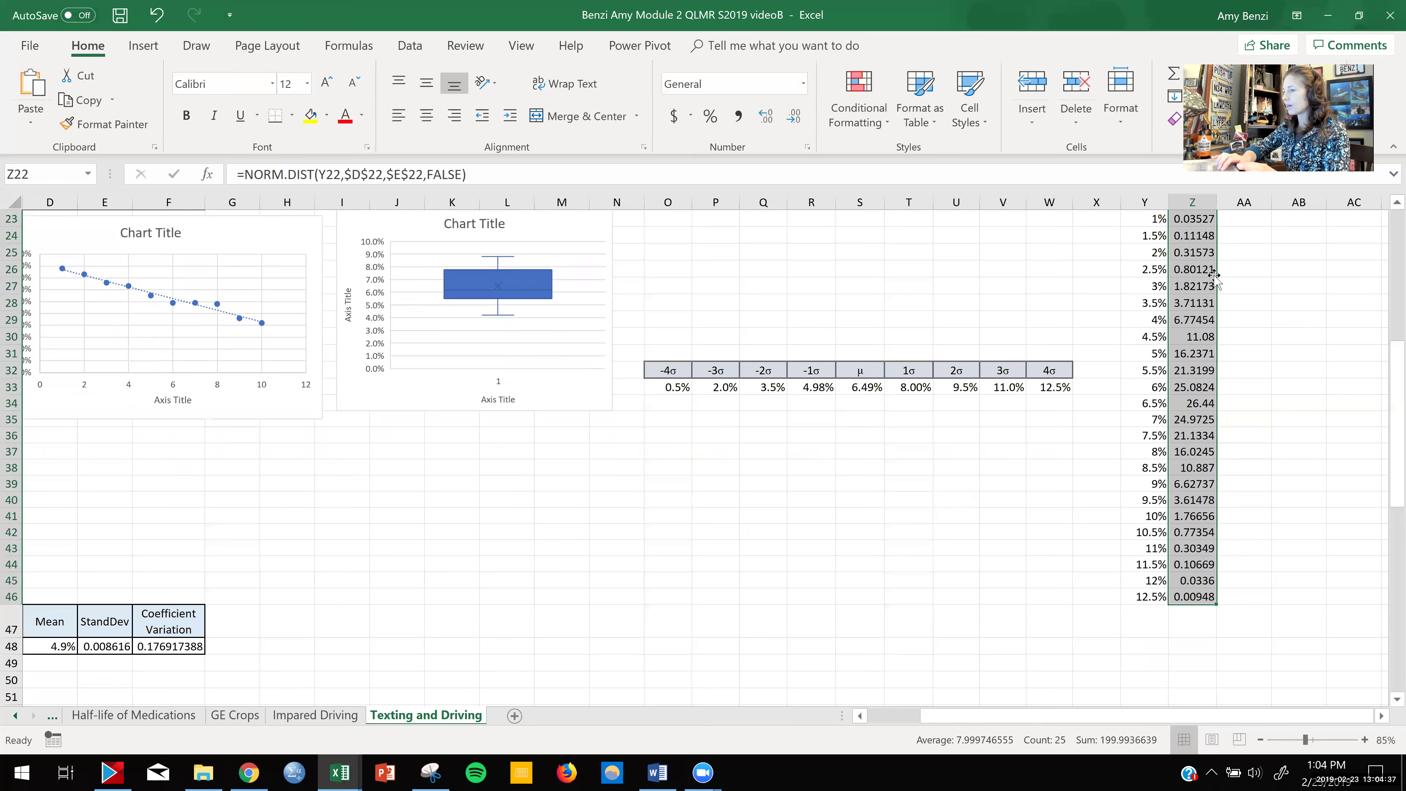
- Insert a scatter chart with smooth lines and no markers from the data in Y22:Z46
{"action": "left_click_drag", "start_coordinate": [1163, 217], "coordinate": [1199, 613]}
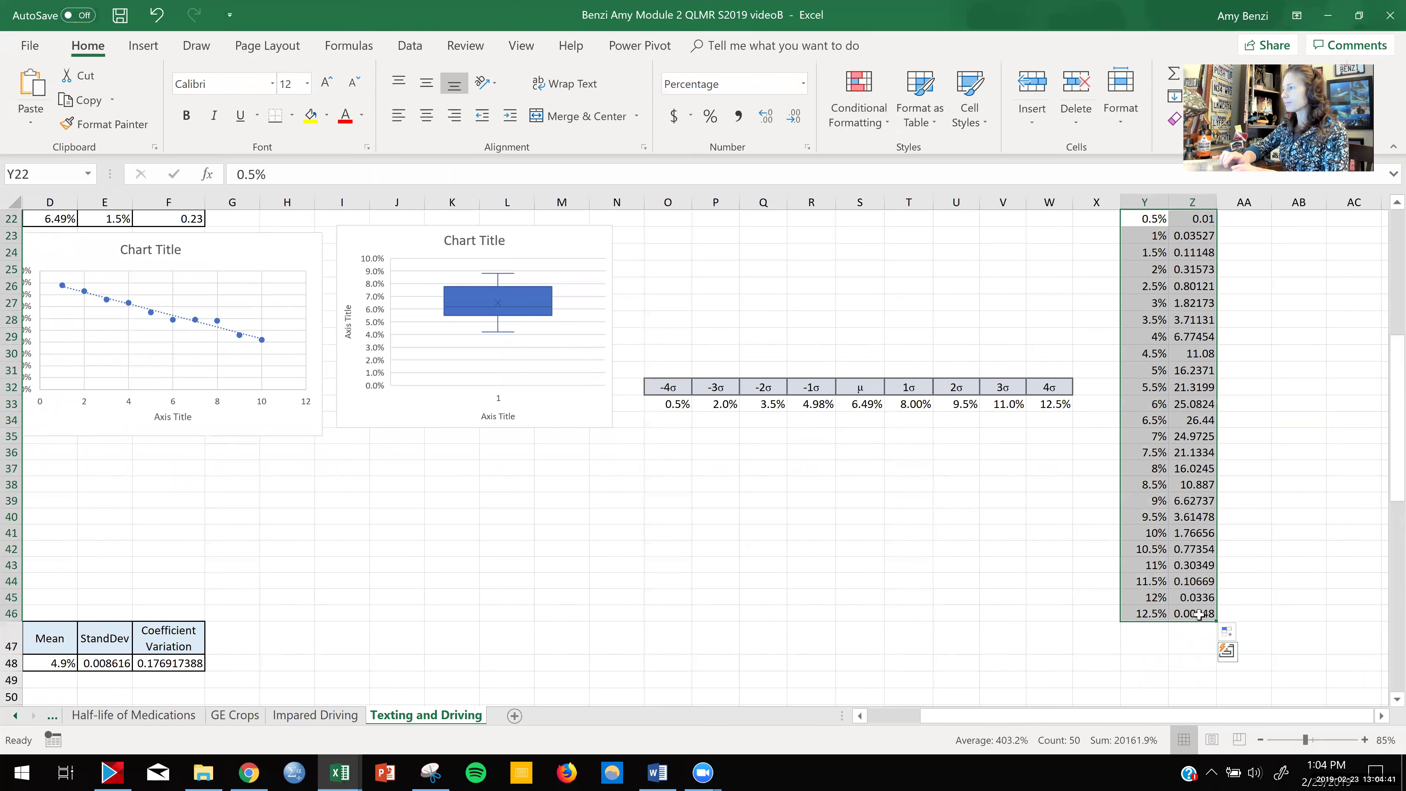
{"action": "left_click", "coordinate": [140, 47]}
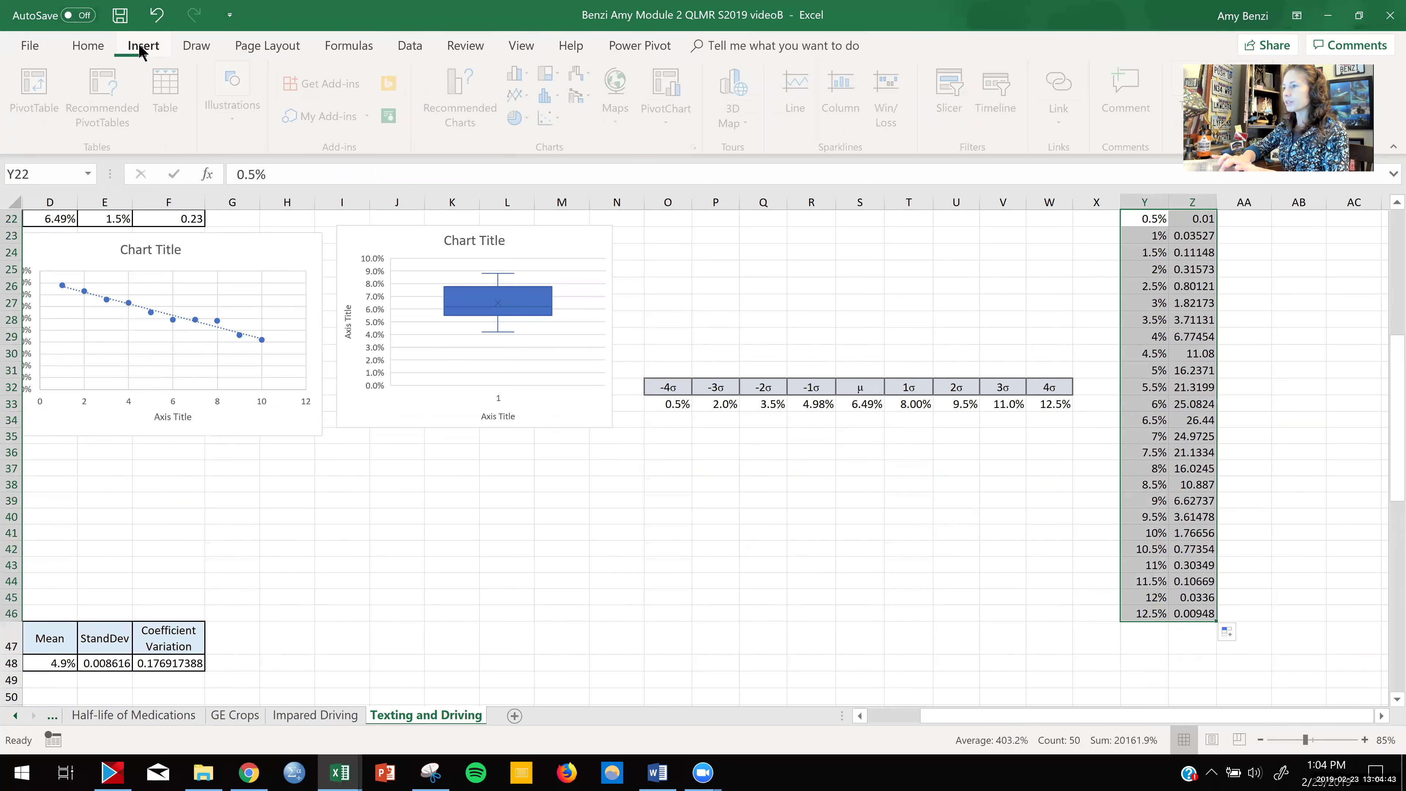
{"action": "left_click", "coordinate": [554, 117]}
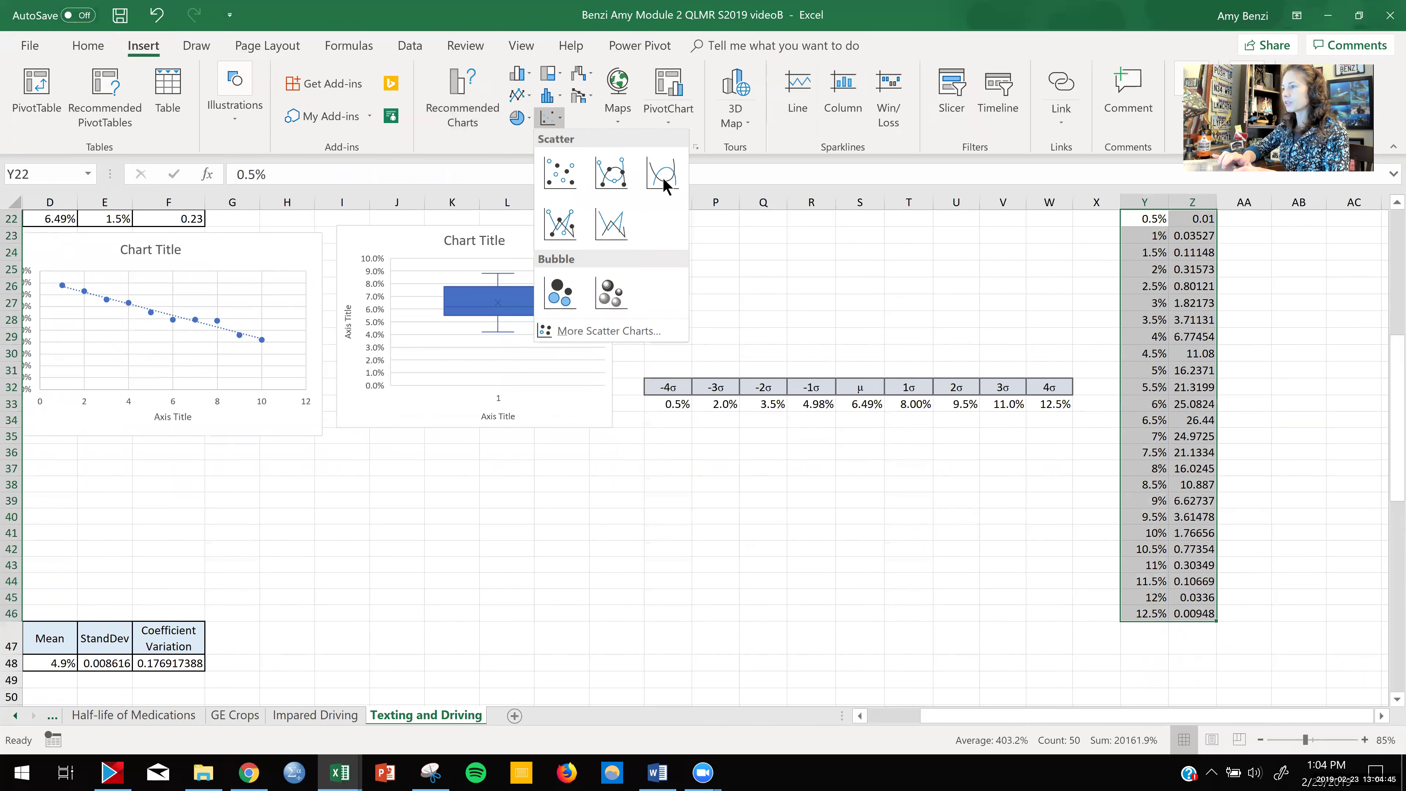
{"action": "left_click", "coordinate": [664, 179]}
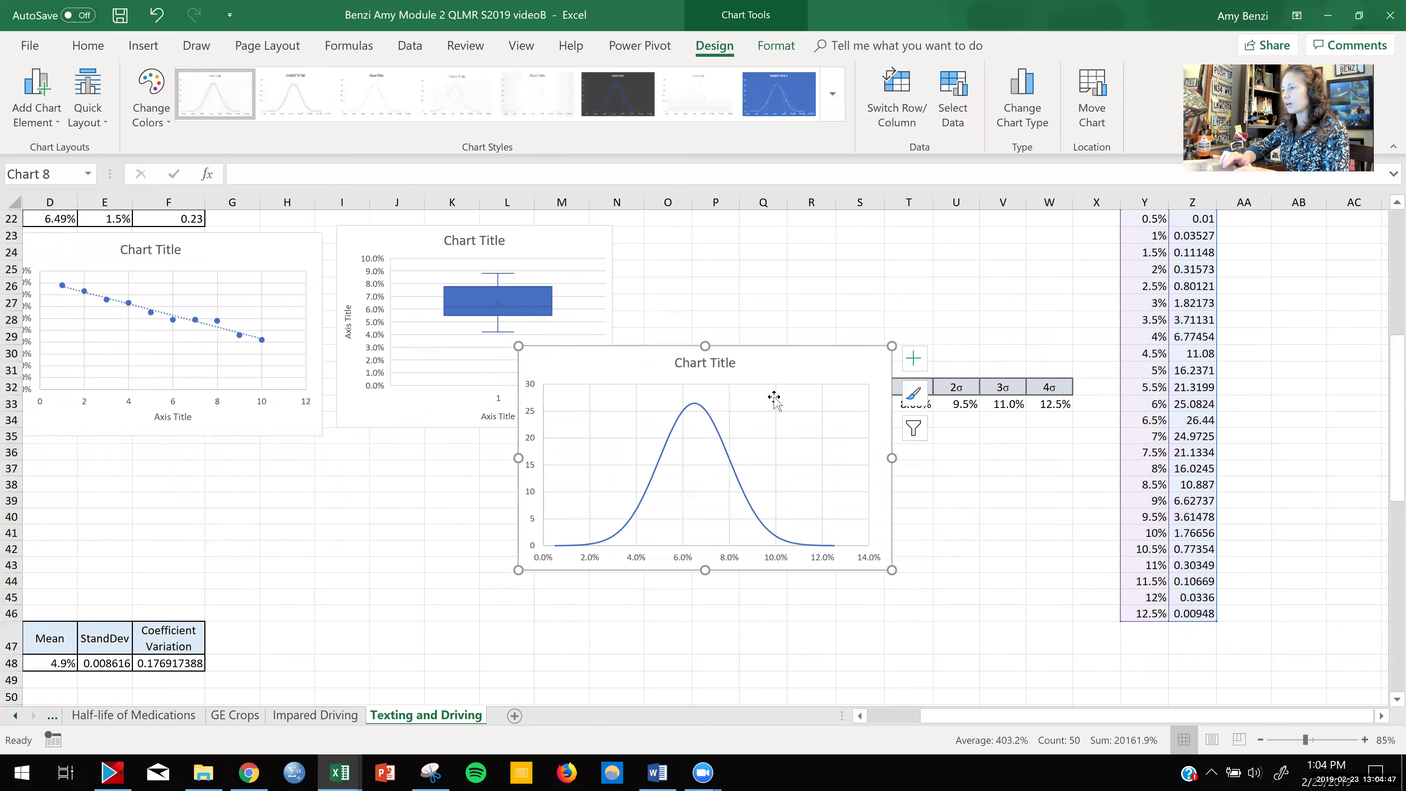
- Place the bell curve chart directly above the -4σ to 4σ table and widen it to span columns O to W
{"action": "scroll", "coordinate": [1036, 588], "scroll_direction": "up", "scroll_amount": 1}
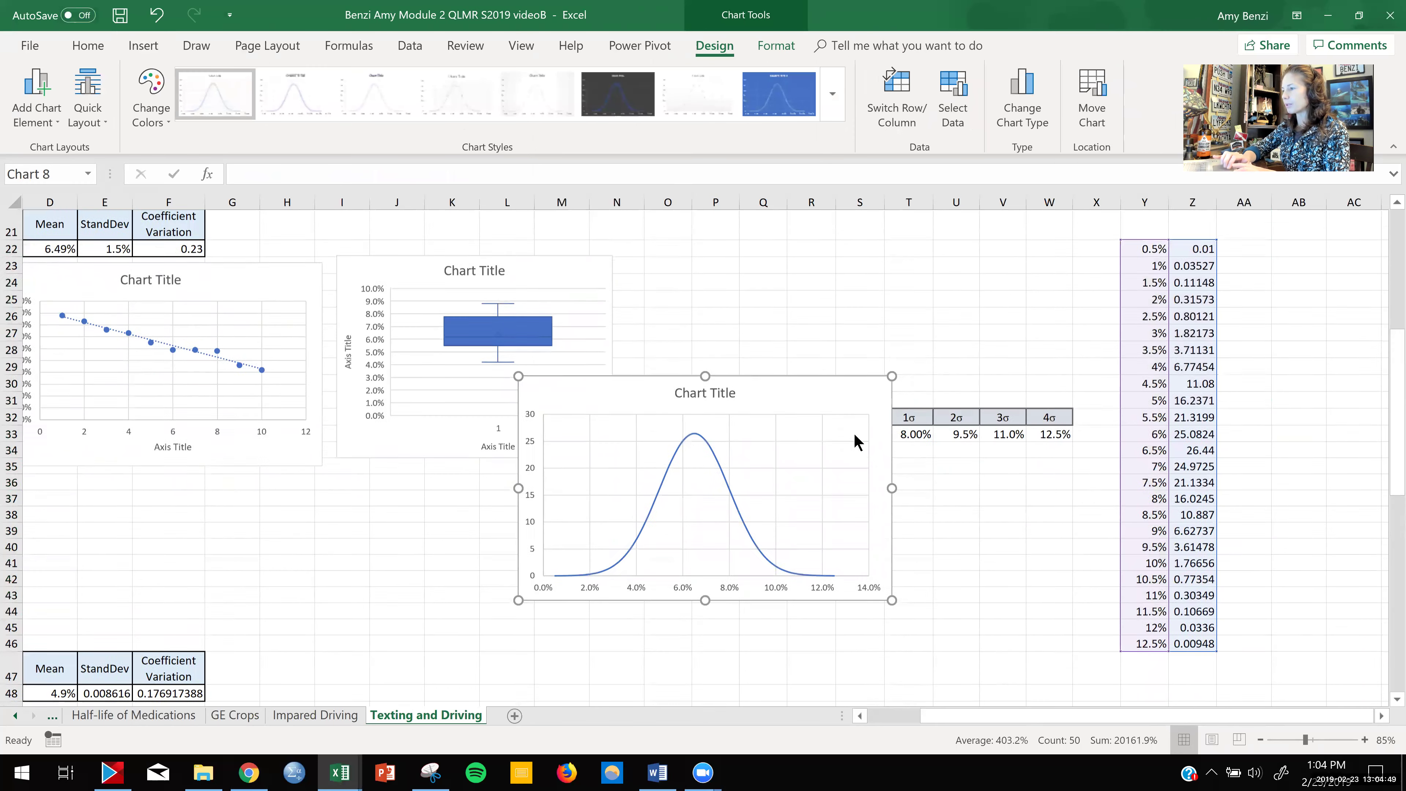
{"action": "left_click_drag", "start_coordinate": [833, 412], "coordinate": [983, 228]}
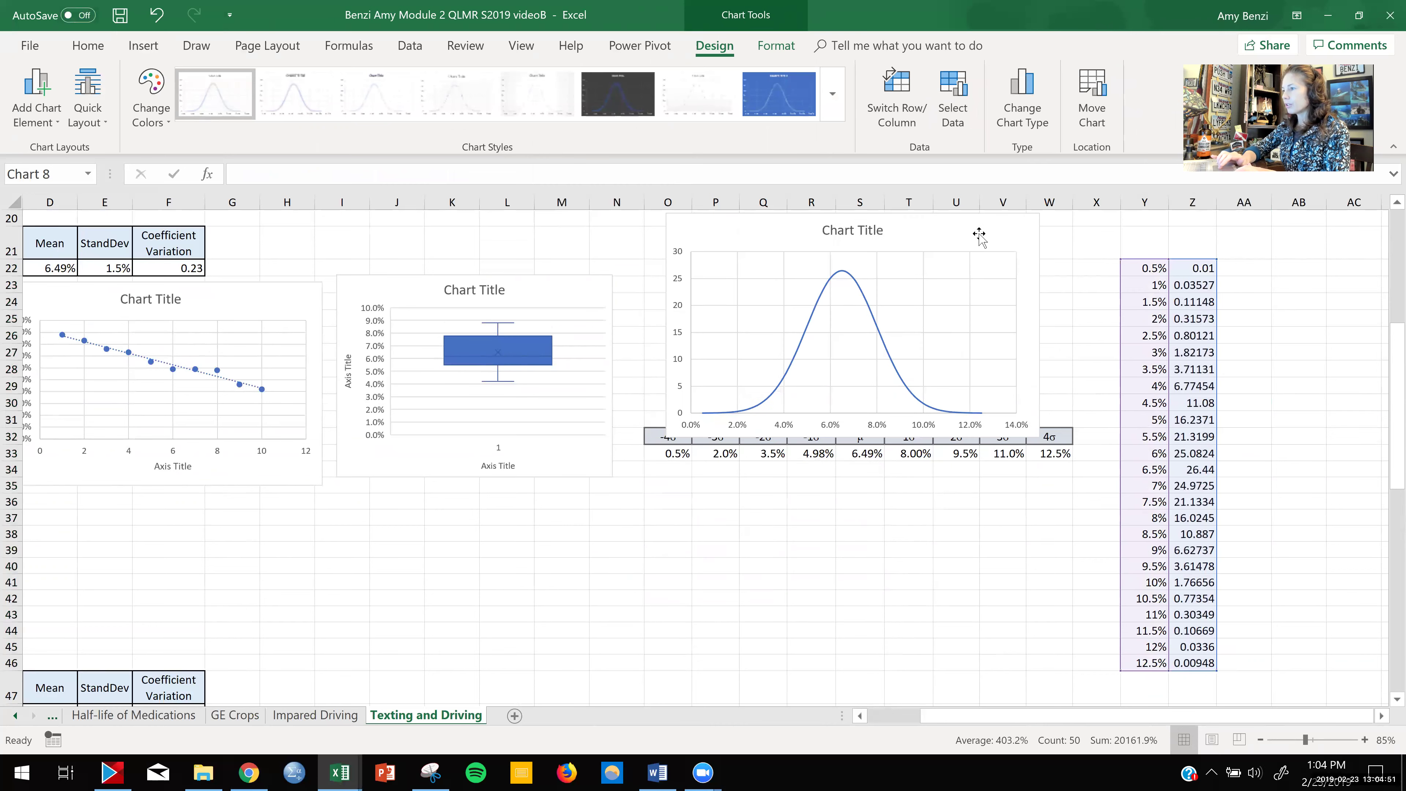
{"action": "scroll", "coordinate": [1007, 398], "scroll_direction": "up", "scroll_amount": 1}
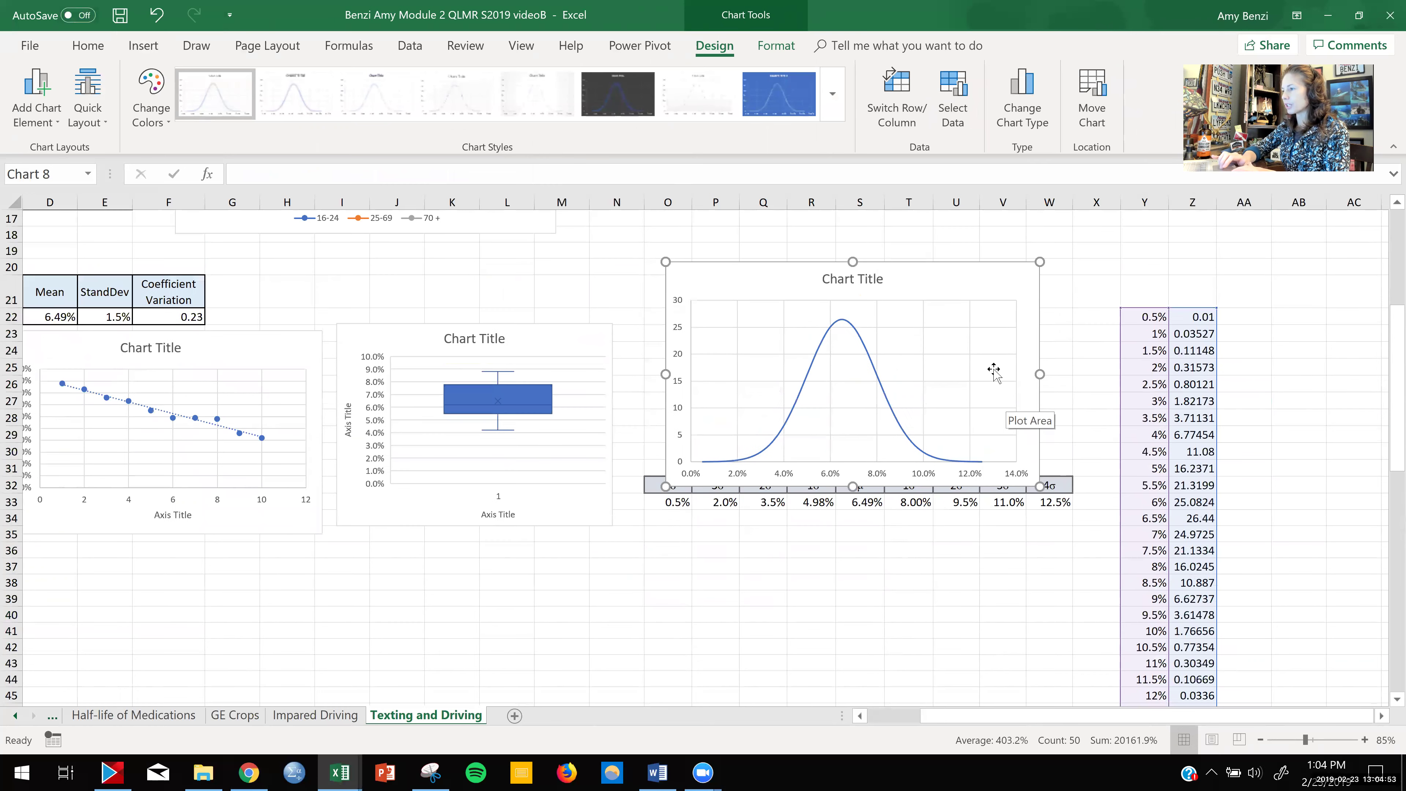
{"action": "left_click_drag", "start_coordinate": [948, 276], "coordinate": [949, 270]}
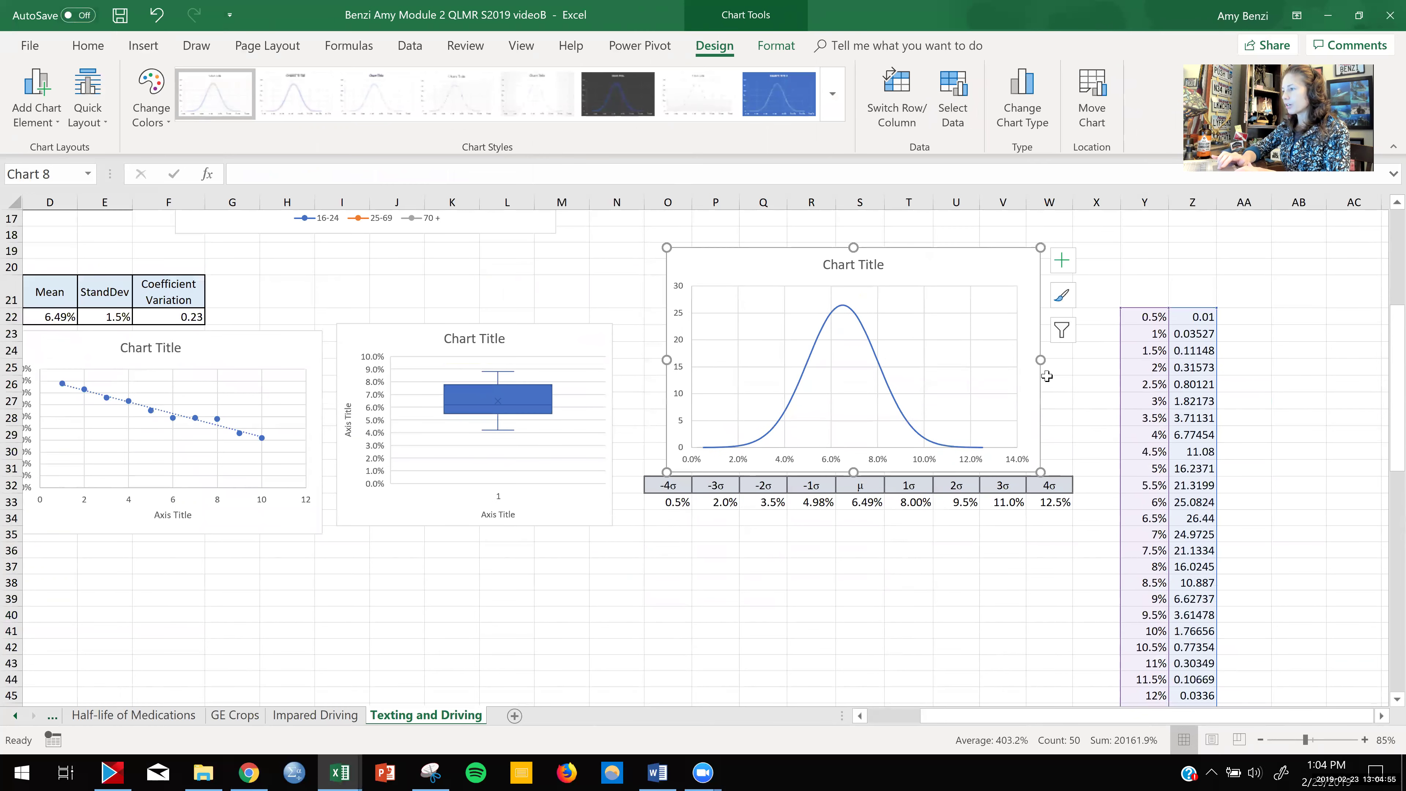
{"action": "left_click_drag", "start_coordinate": [1040, 360], "coordinate": [1079, 365]}
{"action": "left_click_drag", "start_coordinate": [667, 360], "coordinate": [646, 360]}
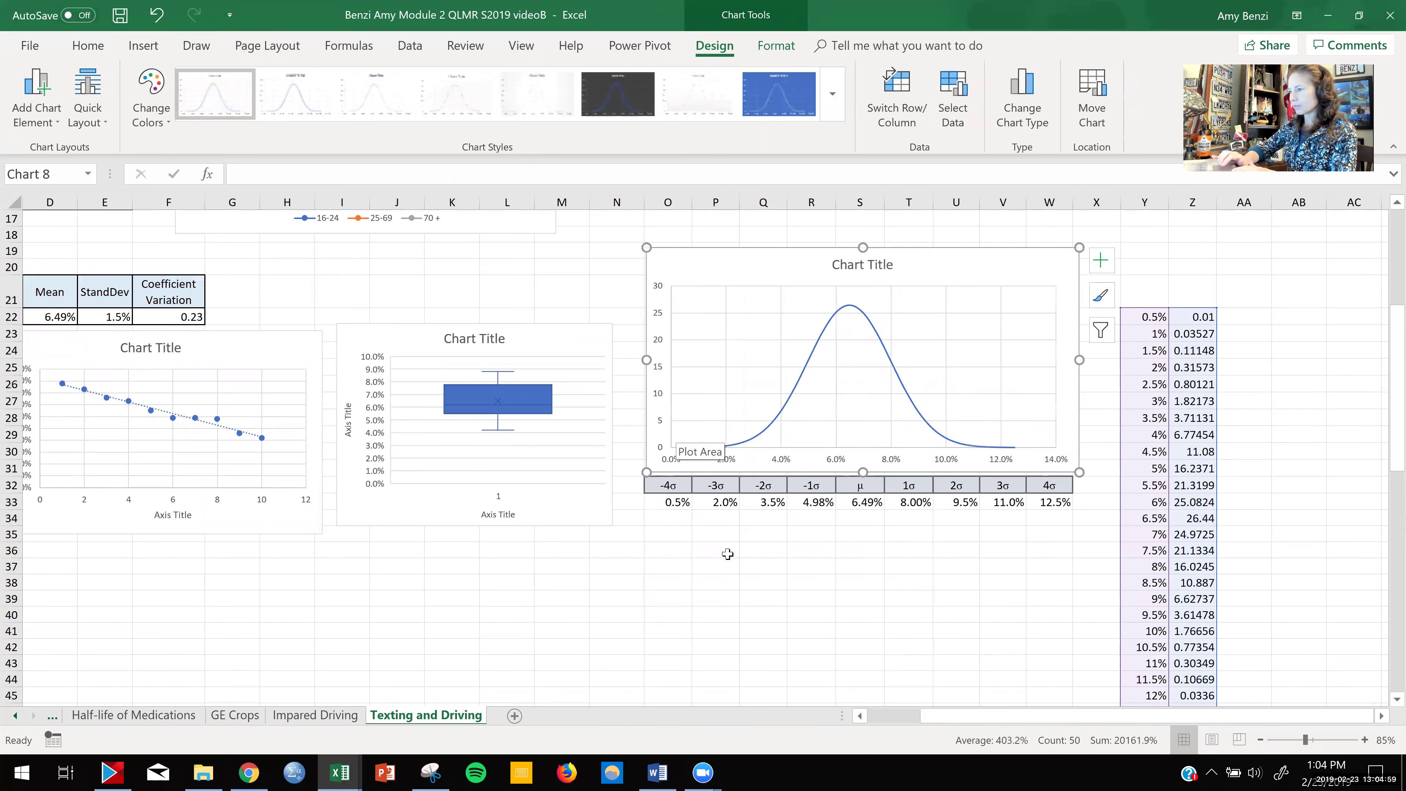
{"action": "scroll", "coordinate": [728, 554], "scroll_direction": "left", "scroll_amount": 3}
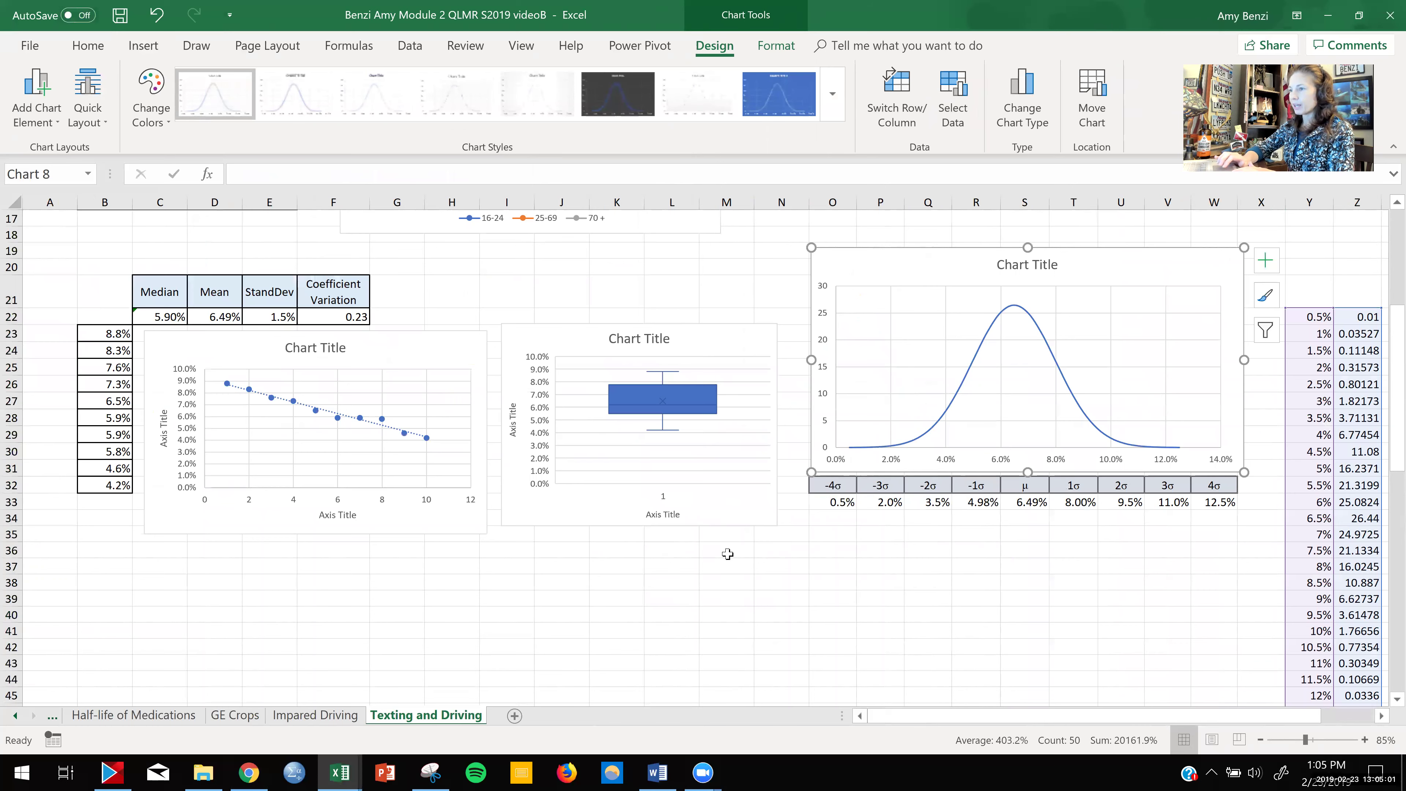
{"action": "scroll", "coordinate": [728, 554], "scroll_direction": "down", "scroll_amount": 1}
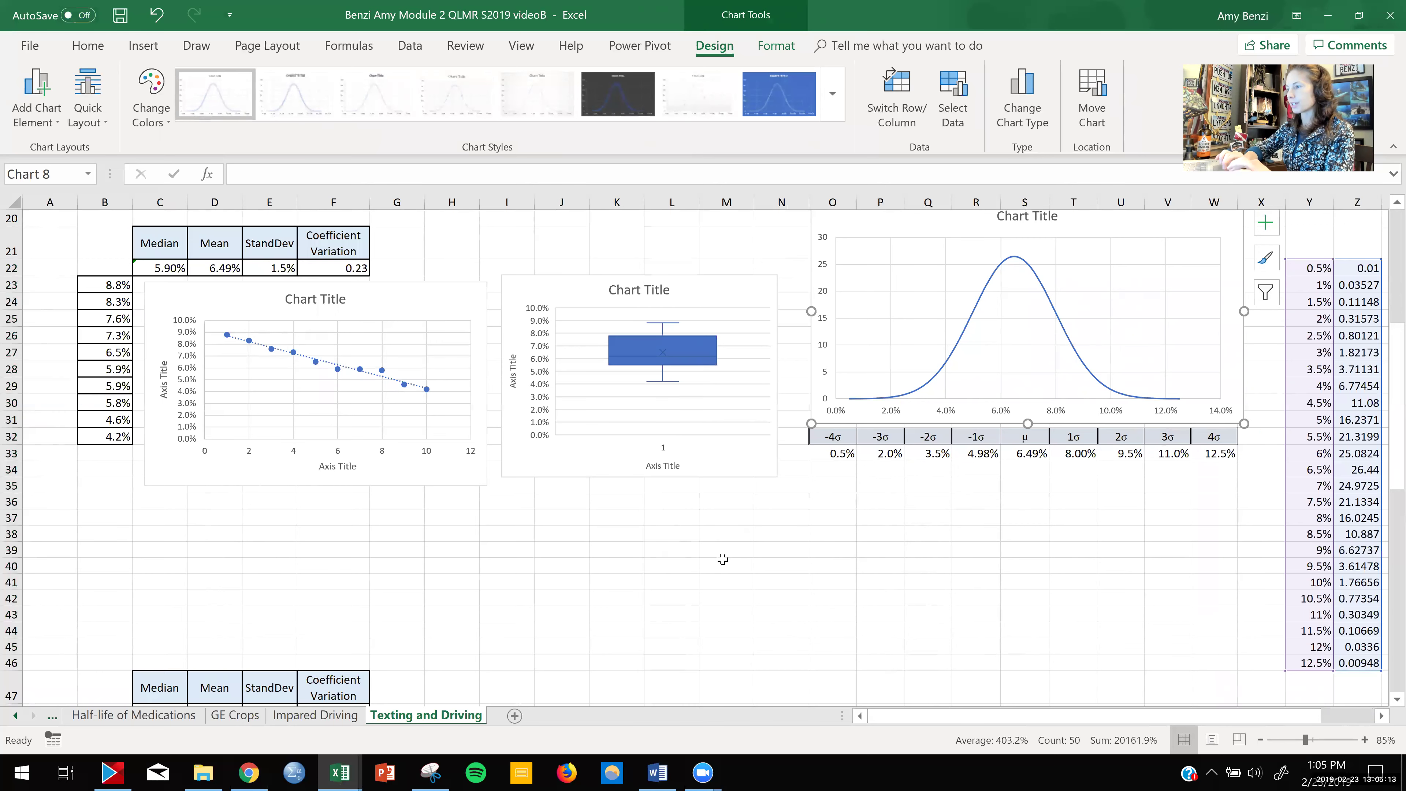
{"action": "scroll", "coordinate": [546, 573], "scroll_direction": "down", "scroll_amount": 2}
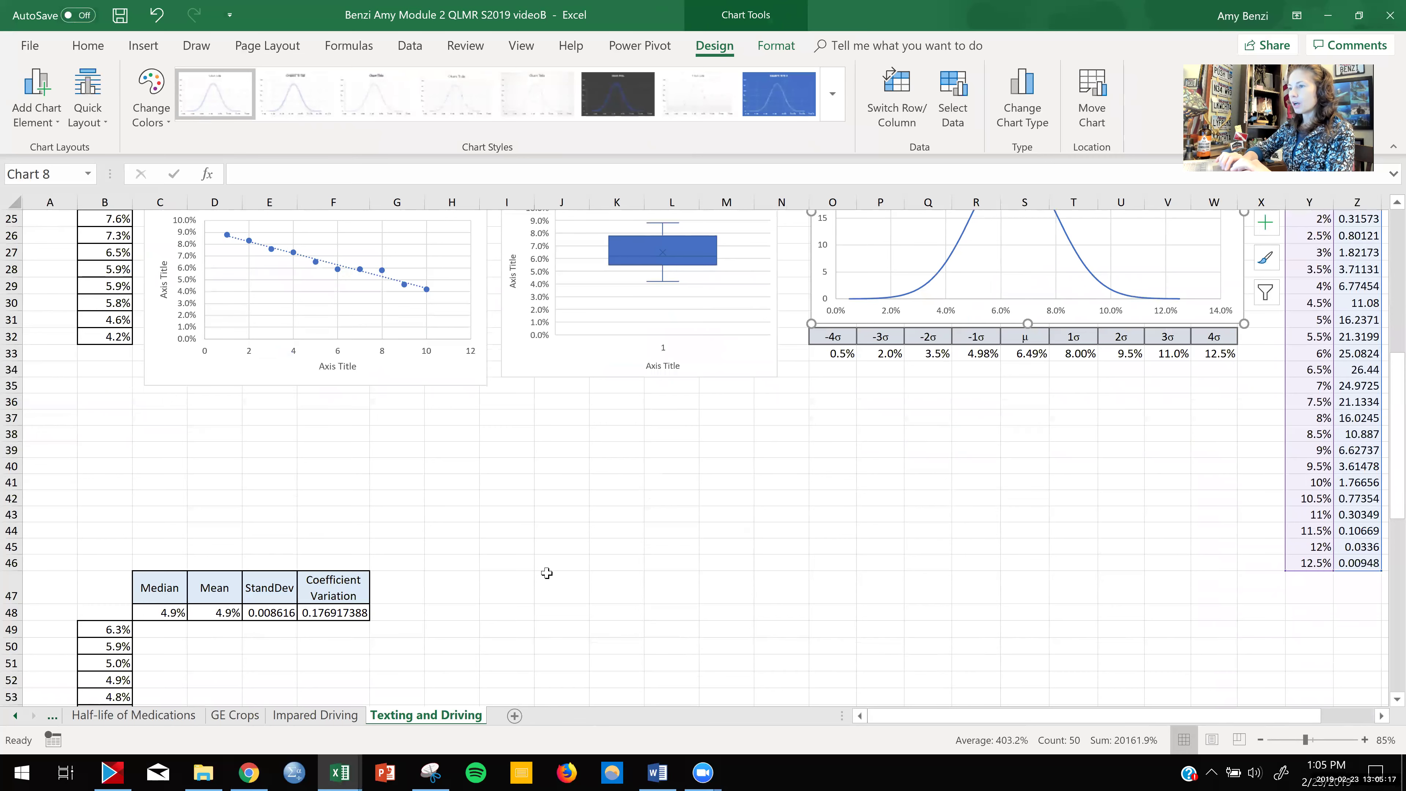
{"action": "scroll", "coordinate": [549, 570], "scroll_direction": "down", "scroll_amount": 1}
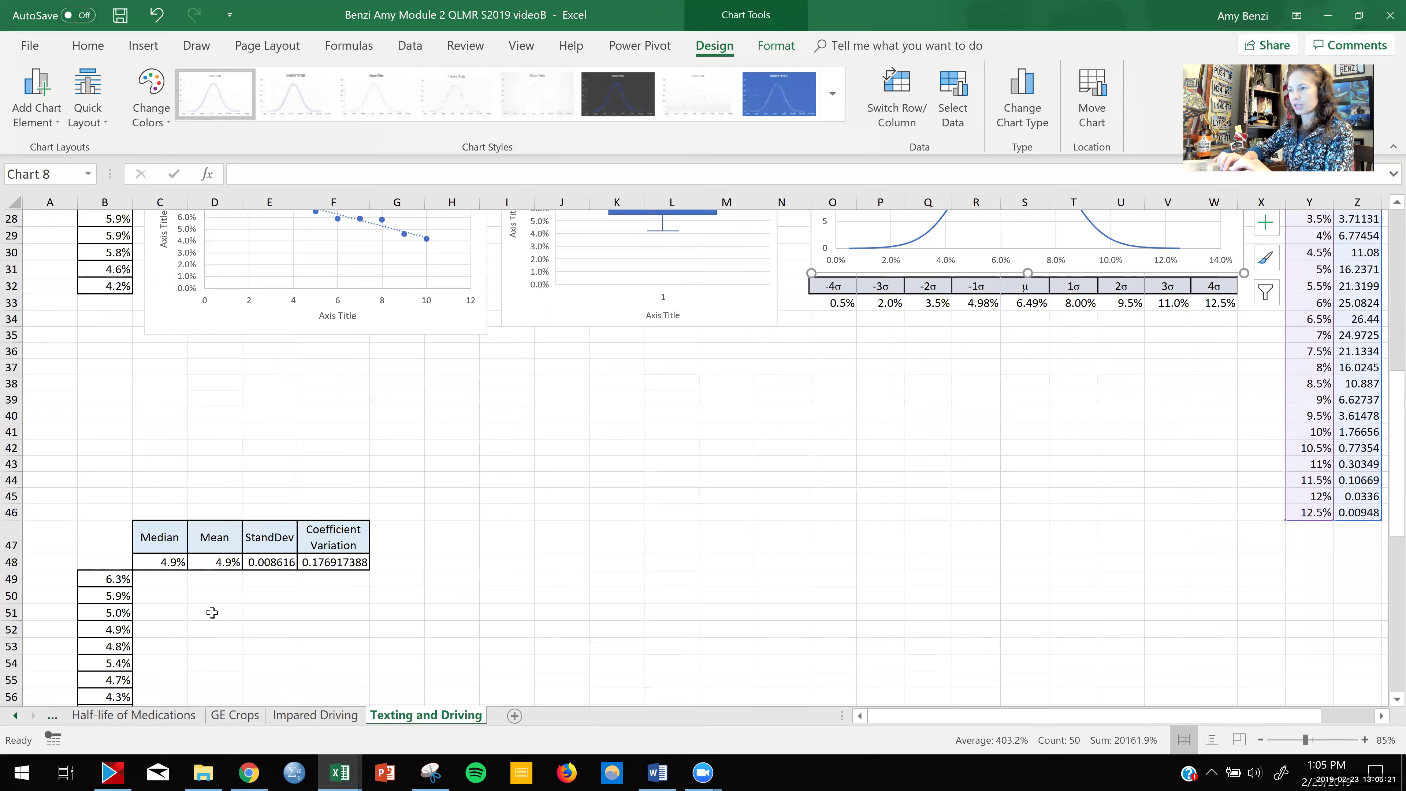
- Insert a marker-only scatter chart from the percentages in B49:B58
{"action": "scroll", "coordinate": [212, 613], "scroll_direction": "down", "scroll_amount": 1}
{"action": "left_click_drag", "start_coordinate": [113, 529], "coordinate": [113, 680]}
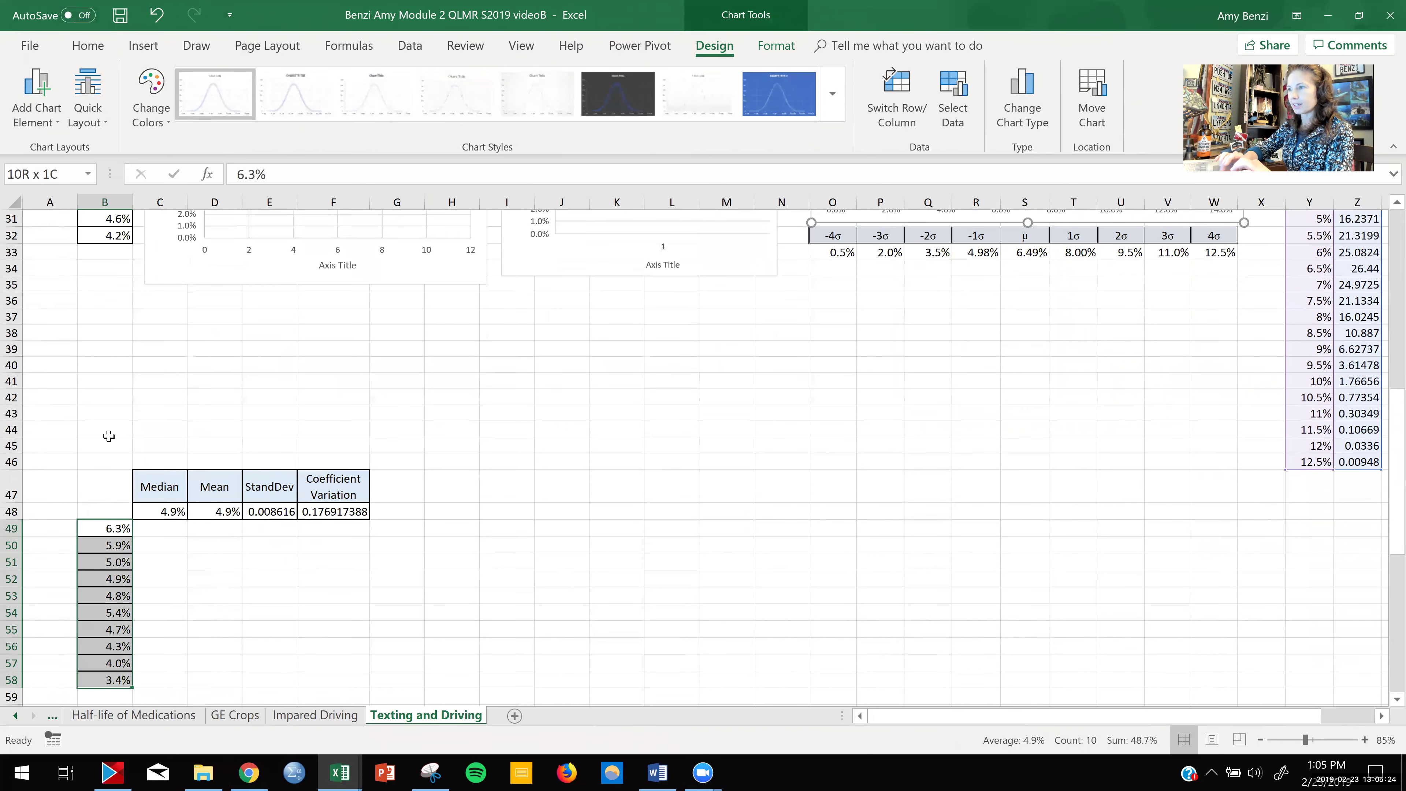
{"action": "left_click", "coordinate": [143, 45]}
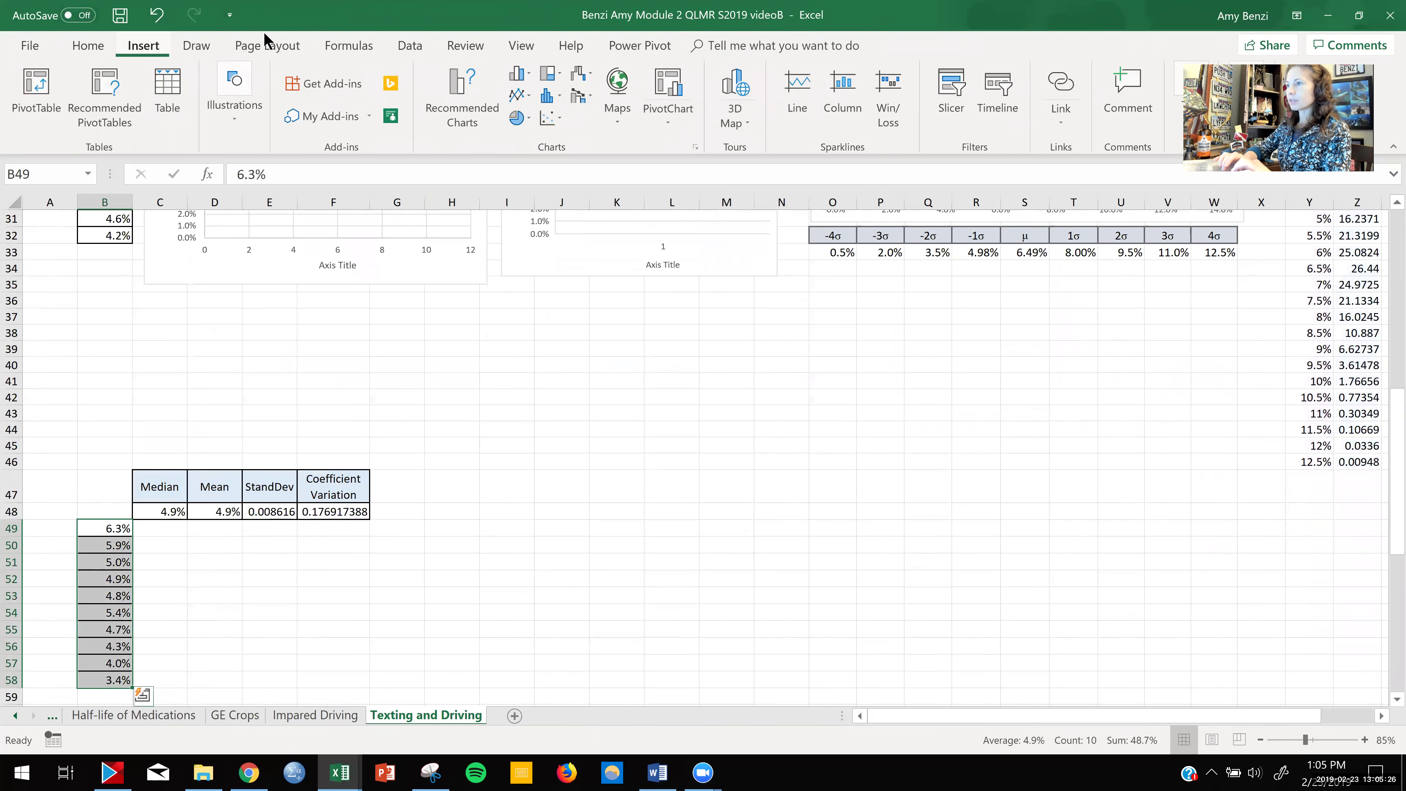
{"action": "left_click", "coordinate": [553, 119]}
{"action": "left_click", "coordinate": [563, 174]}
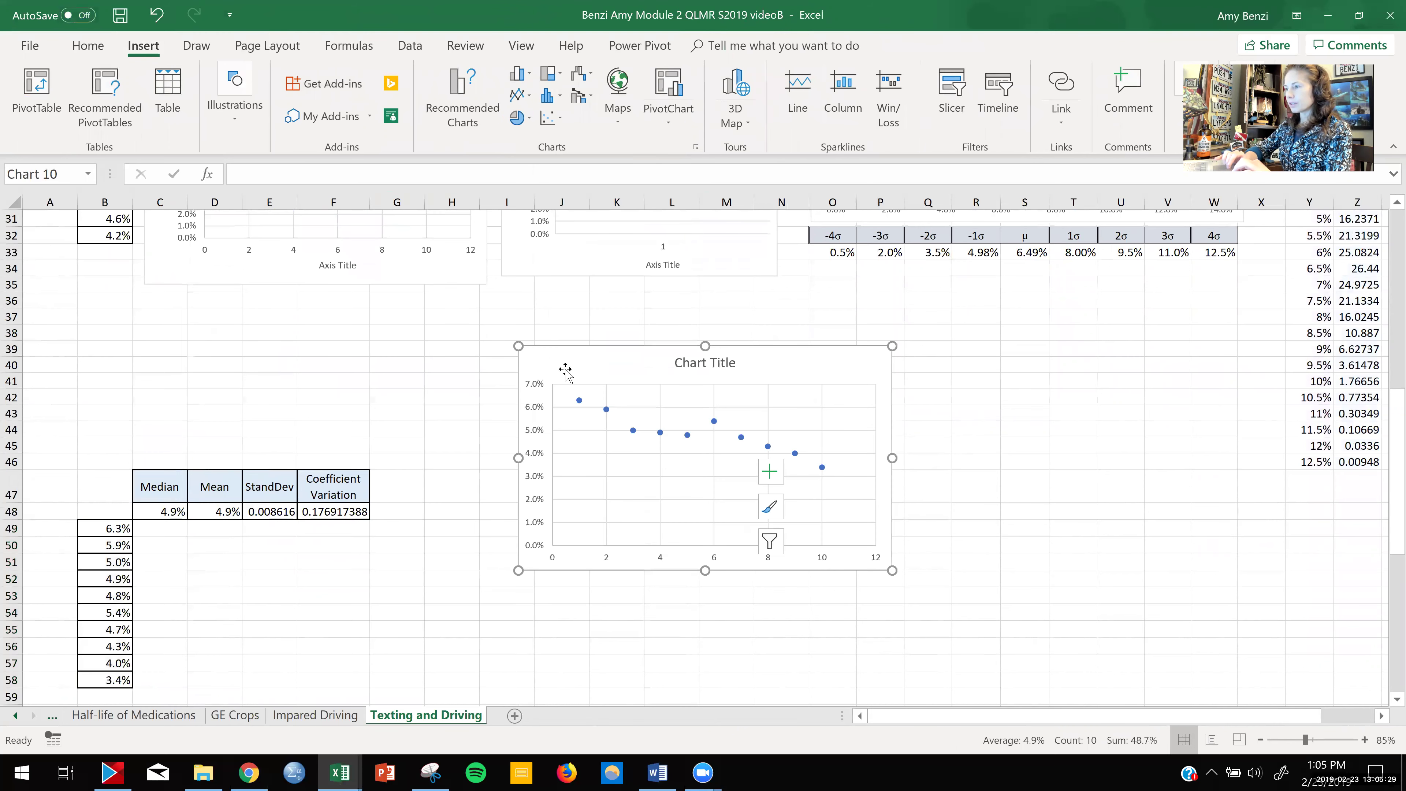
- Add a trendline to the new scatter chart and place the chart beside its data, directly below the second statistics table
{"action": "left_click", "coordinate": [915, 359]}
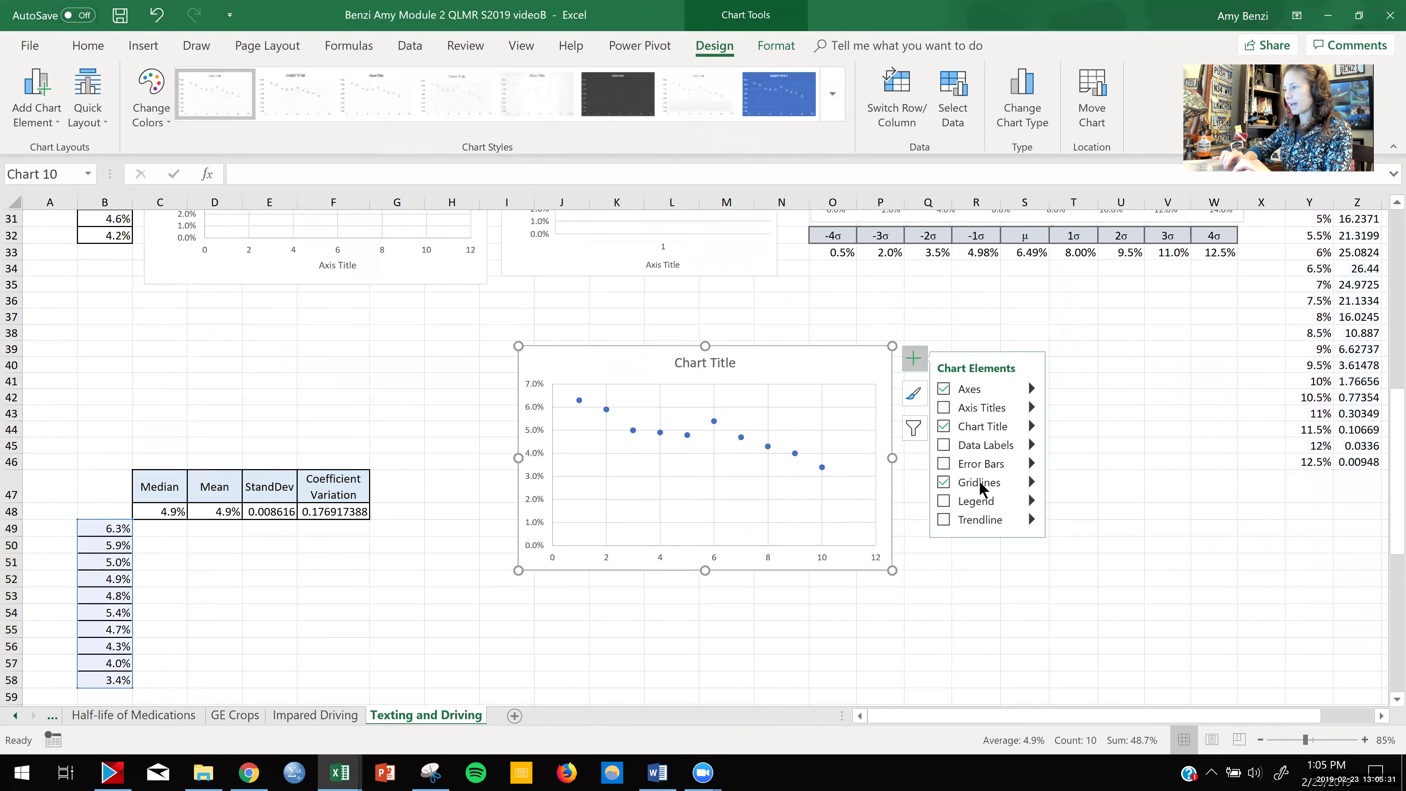
{"action": "left_click", "coordinate": [988, 519]}
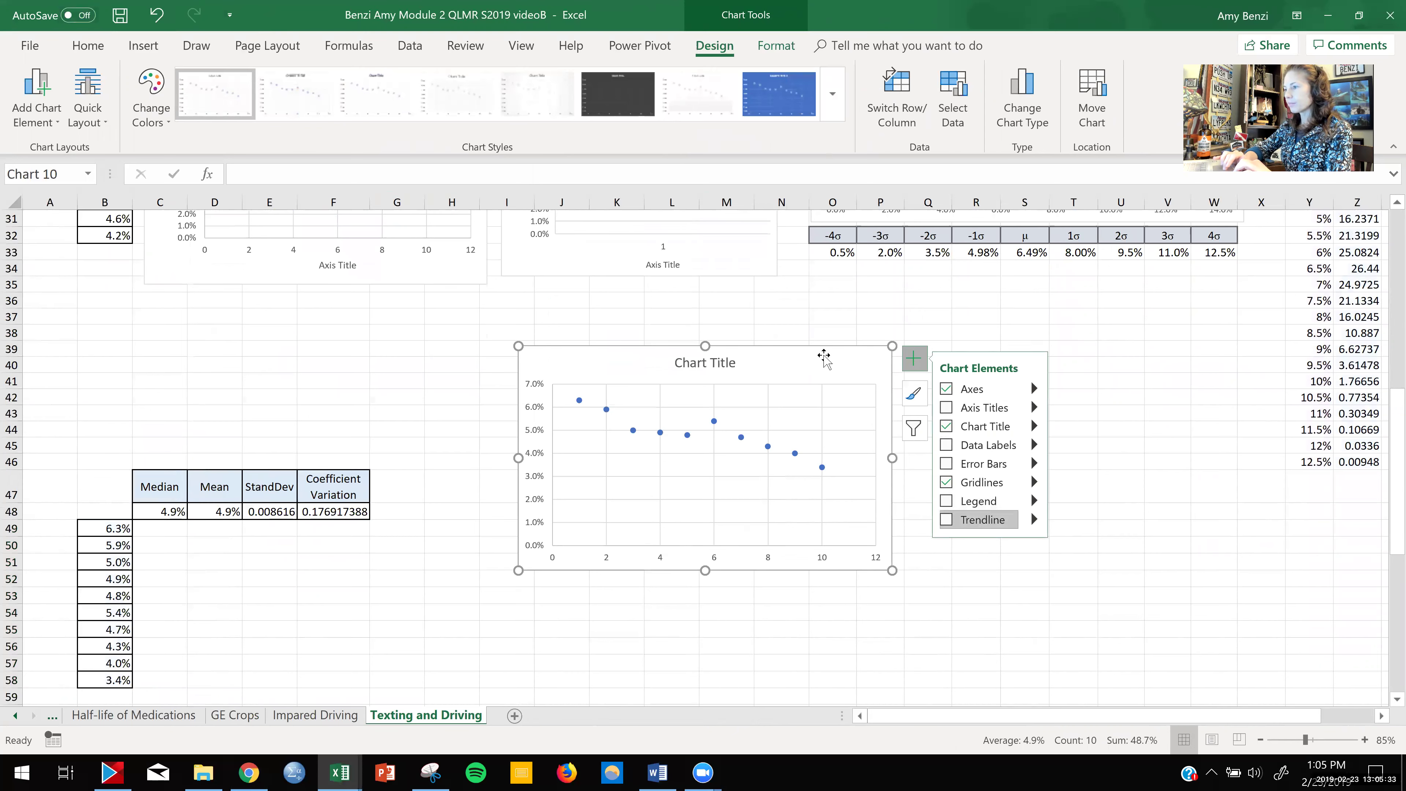
{"action": "left_click_drag", "start_coordinate": [801, 366], "coordinate": [439, 550]}
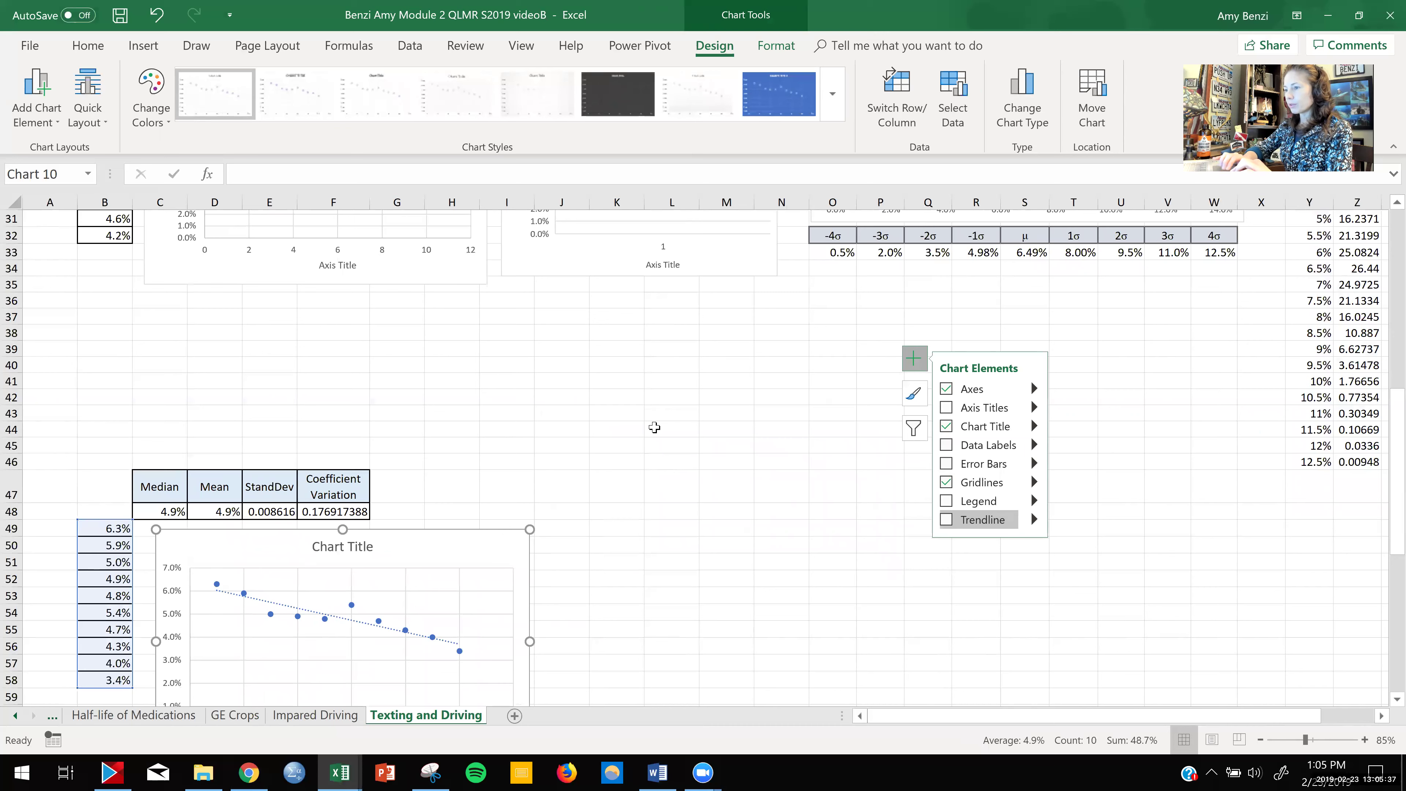
{"action": "left_click", "coordinate": [732, 428]}
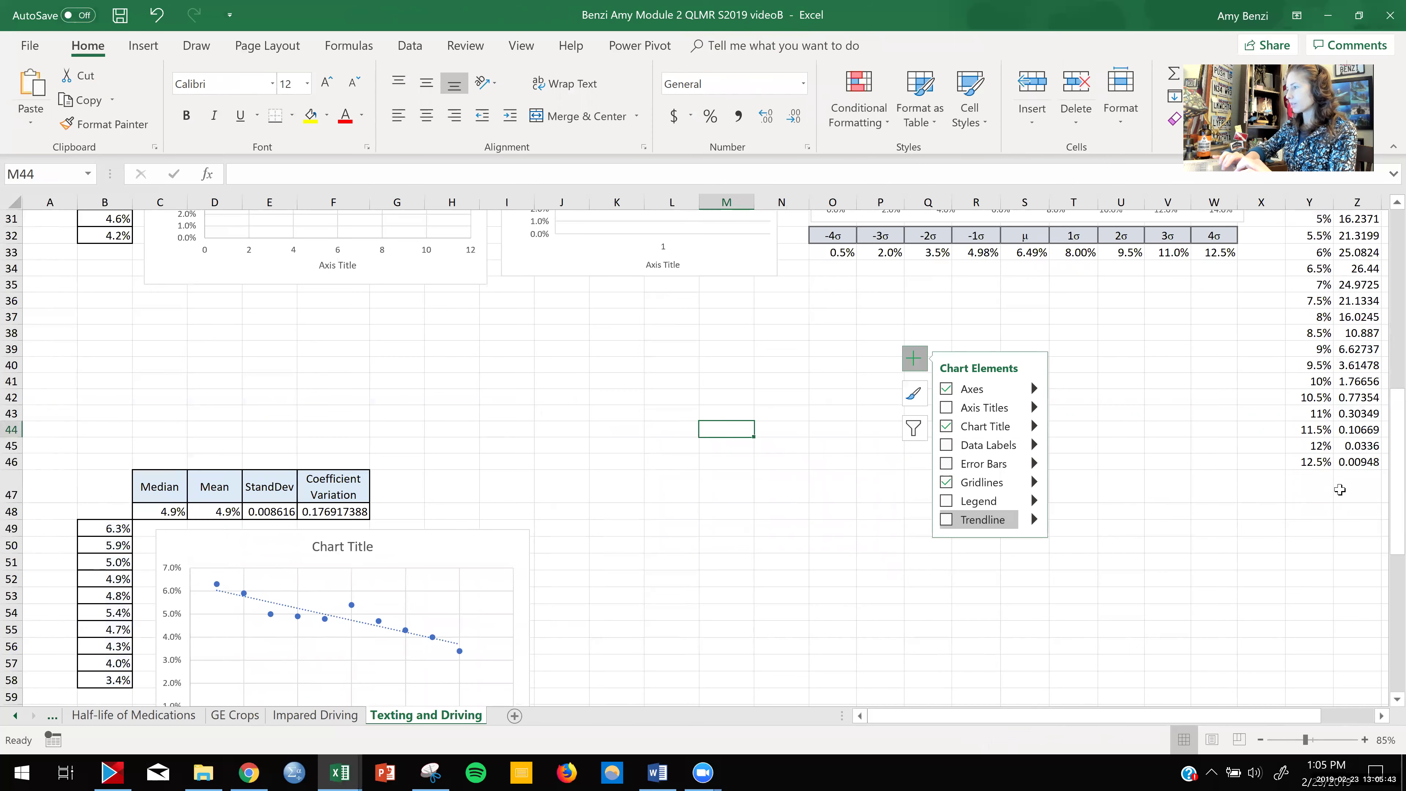
- Title the scatter chart beside the B23:B32 data "Ages 16-24"
{"action": "left_click_drag", "start_coordinate": [1390, 482], "coordinate": [1384, 331]}
{"action": "left_click", "coordinate": [338, 548]}
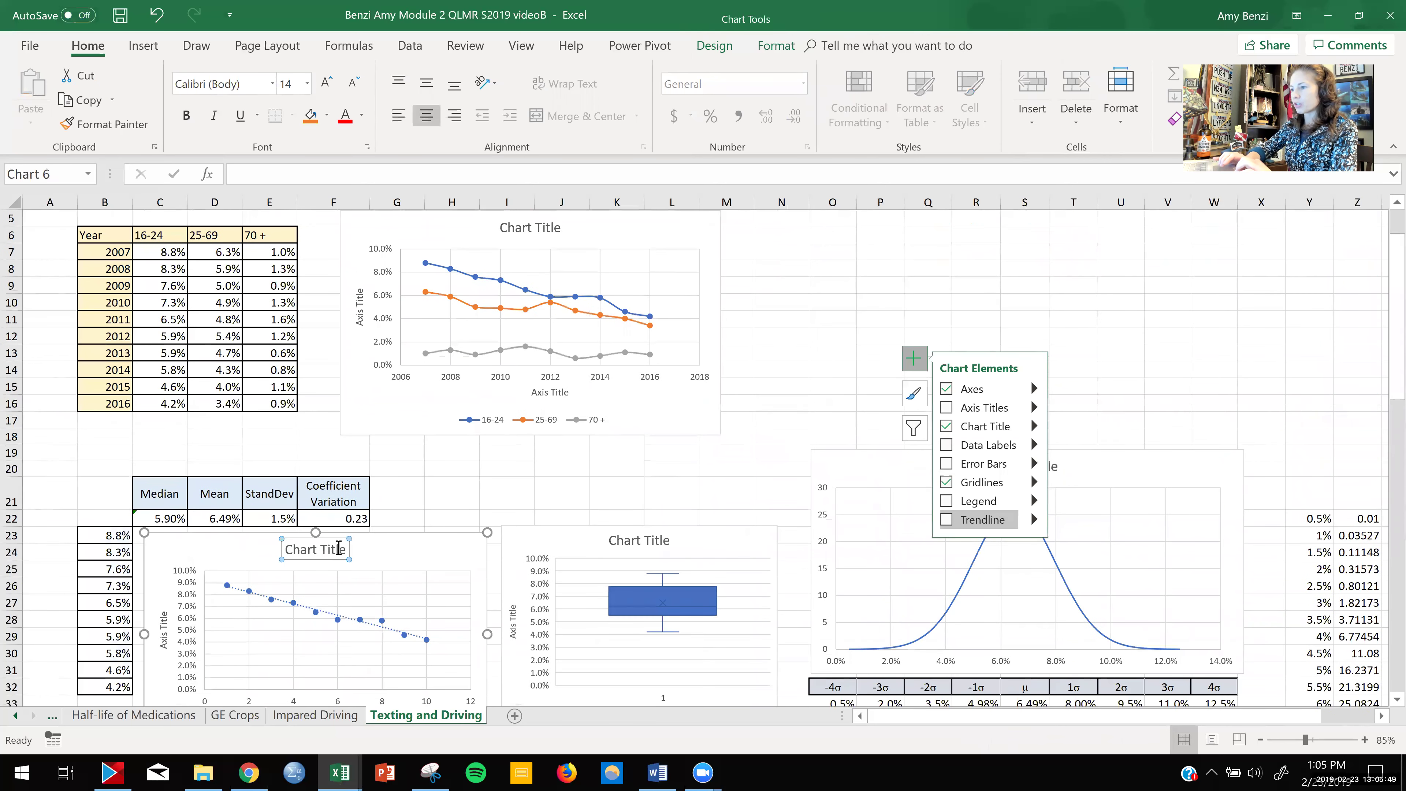
{"action": "triple_click", "coordinate": [339, 549]}
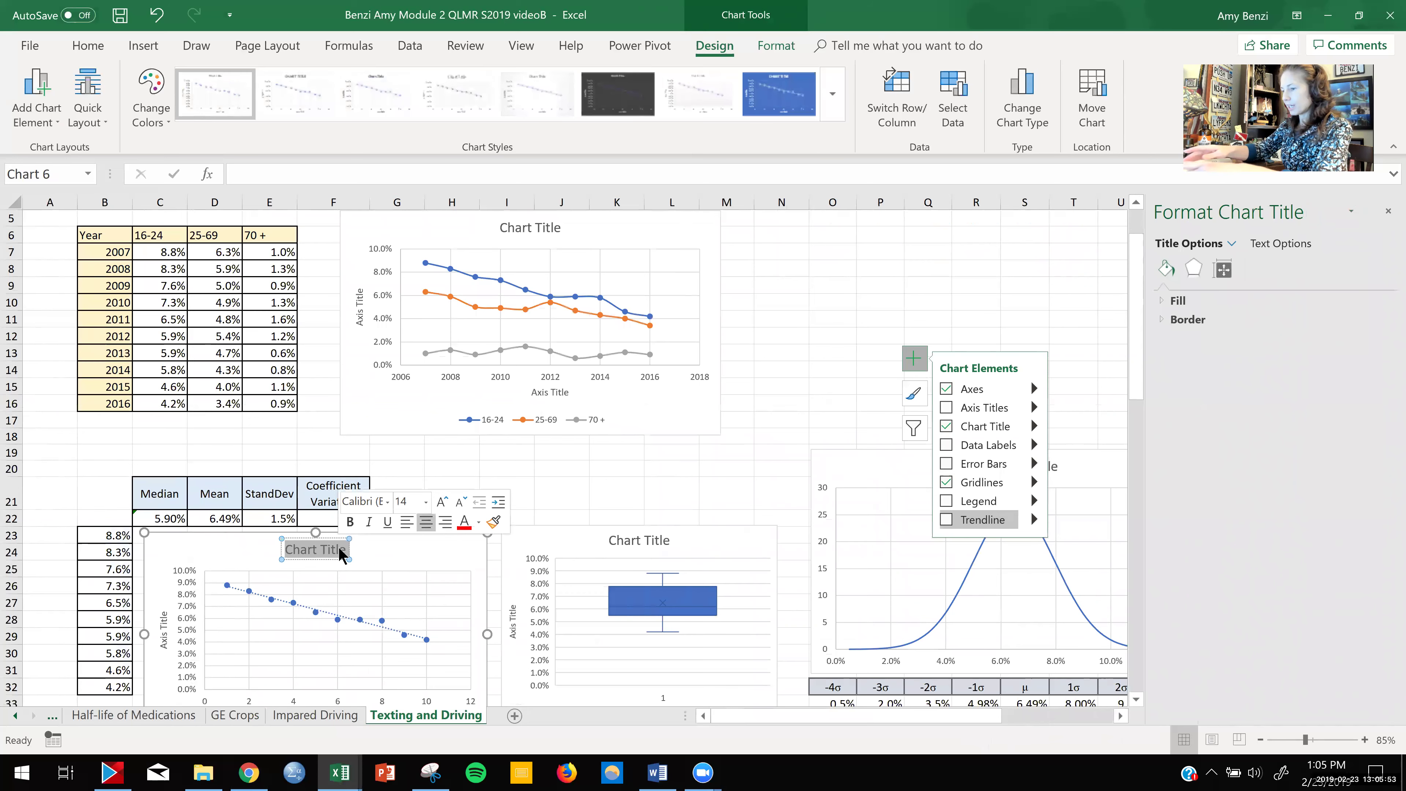
{"action": "type", "text": "Ages"}
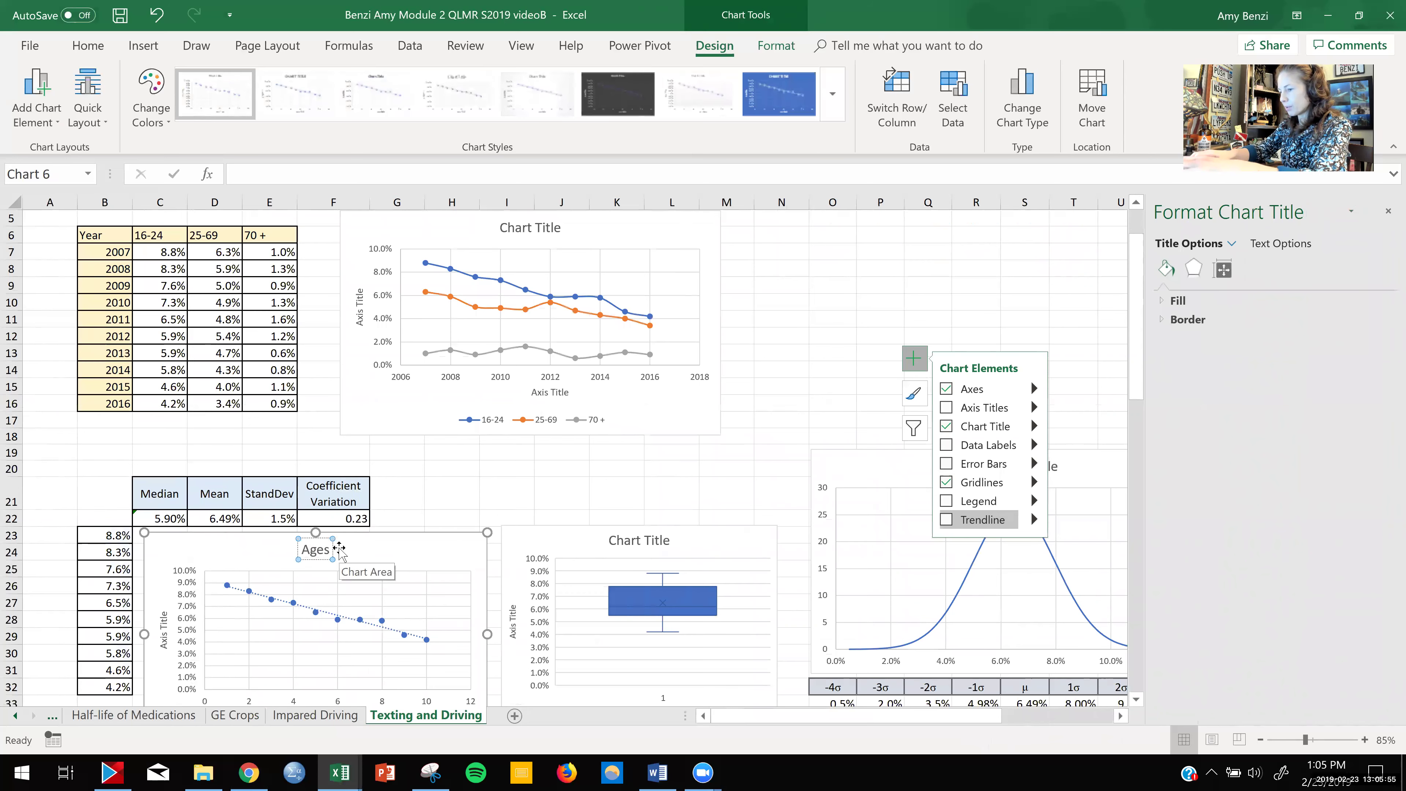
{"action": "type", "text": " 16"}
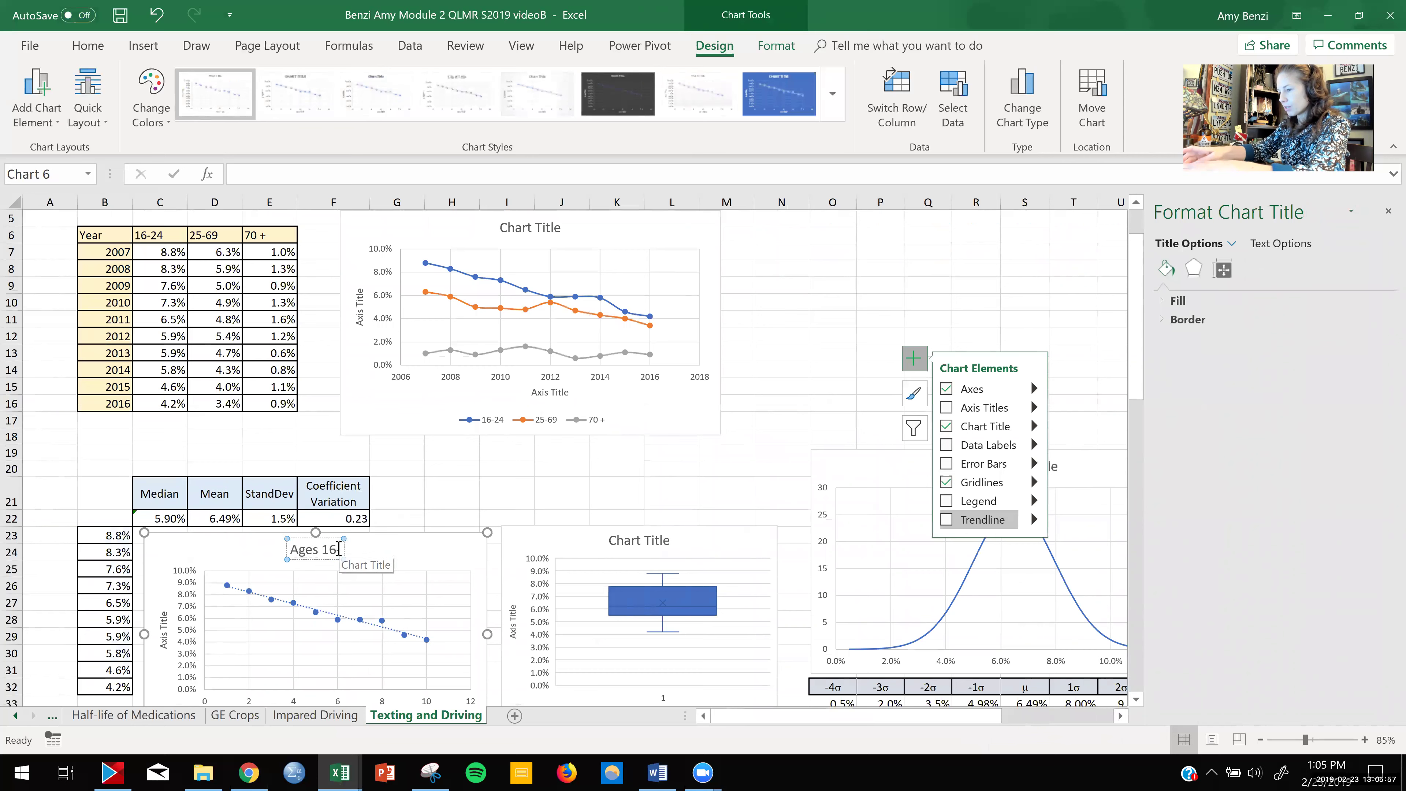
{"action": "type", "text": "-24"}
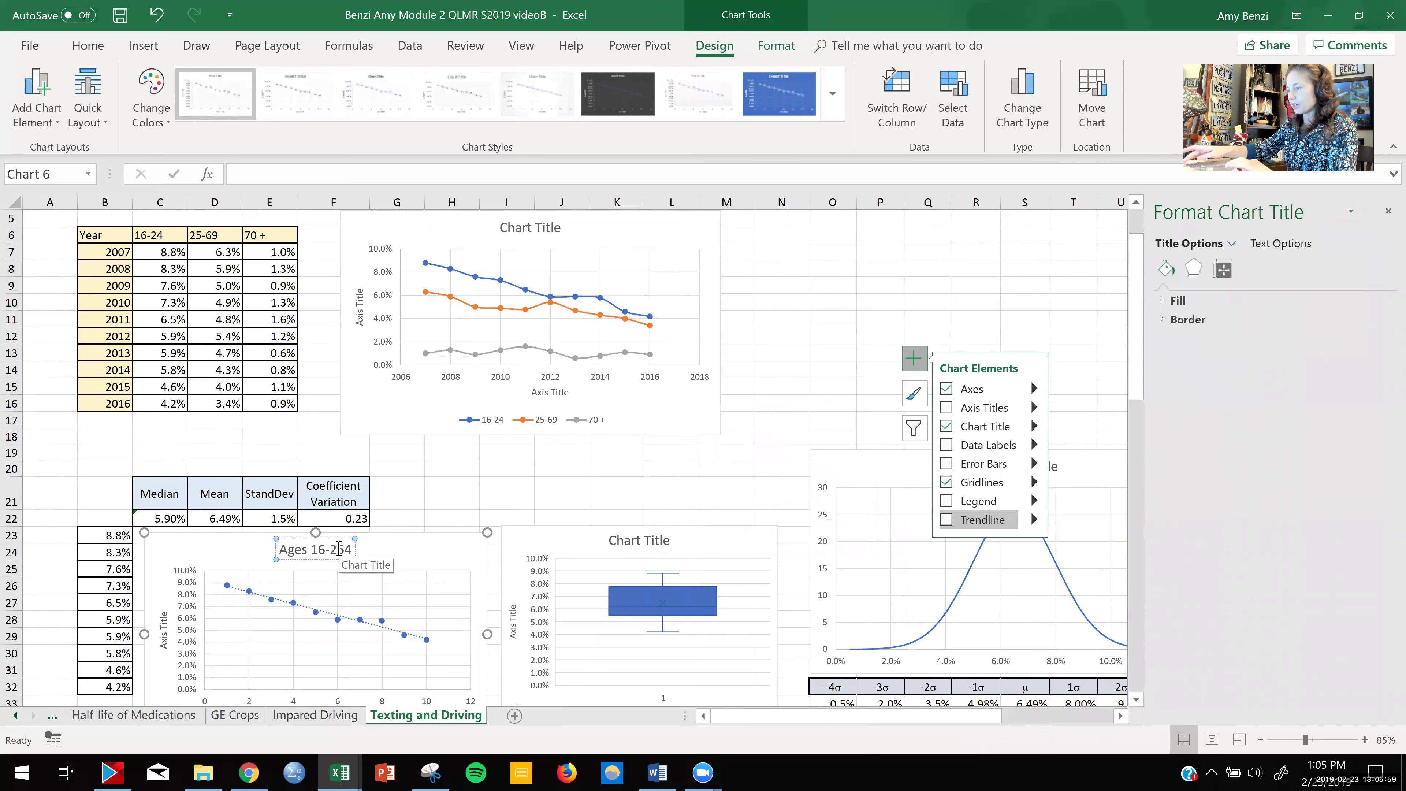
{"action": "key", "text": "BackSpace"}
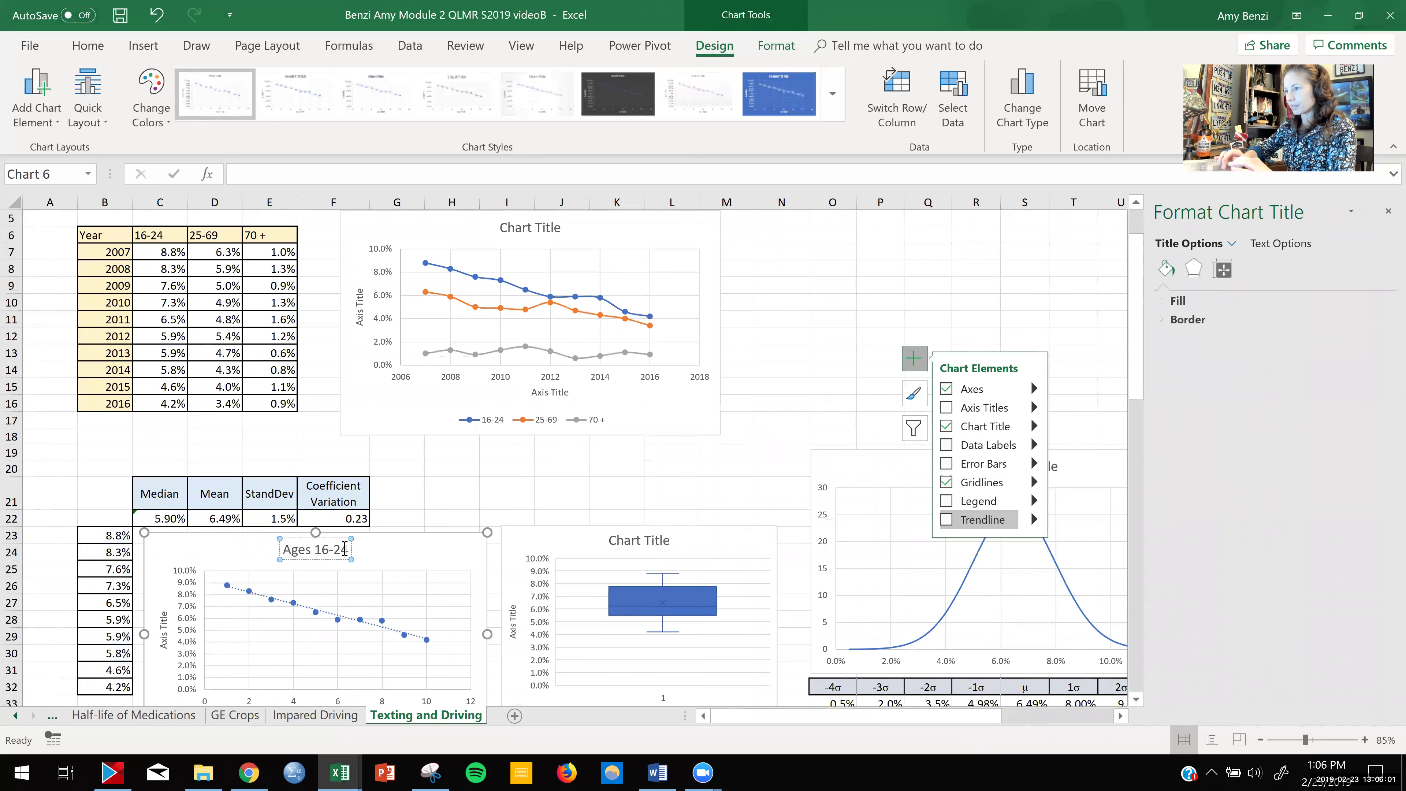
{"action": "left_click", "coordinate": [348, 548]}
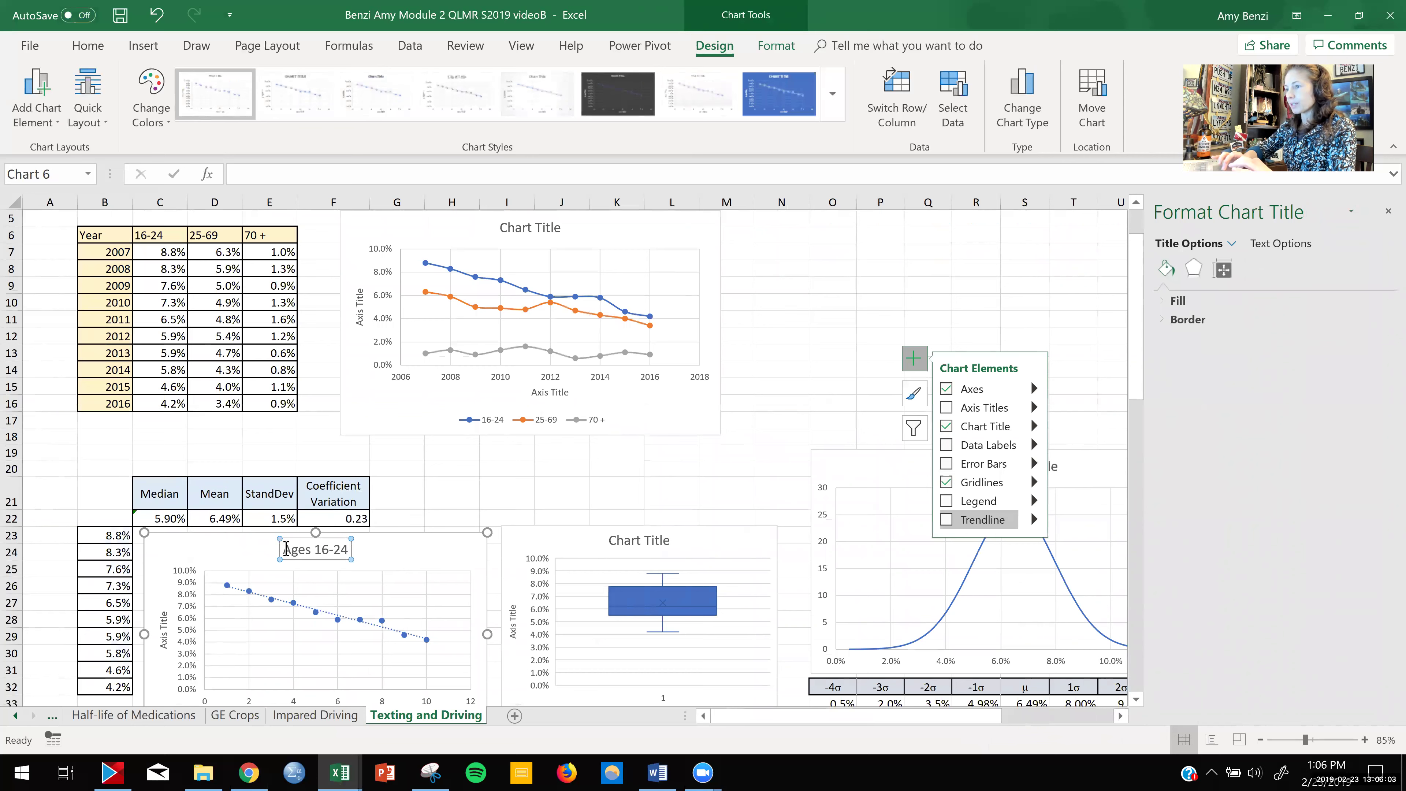
- Make the "Ages 16-24" chart title bold and set its font size to 18
{"action": "triple_click", "coordinate": [342, 549]}
{"action": "left_click", "coordinate": [354, 522]}
{"action": "left_click", "coordinate": [433, 500]}
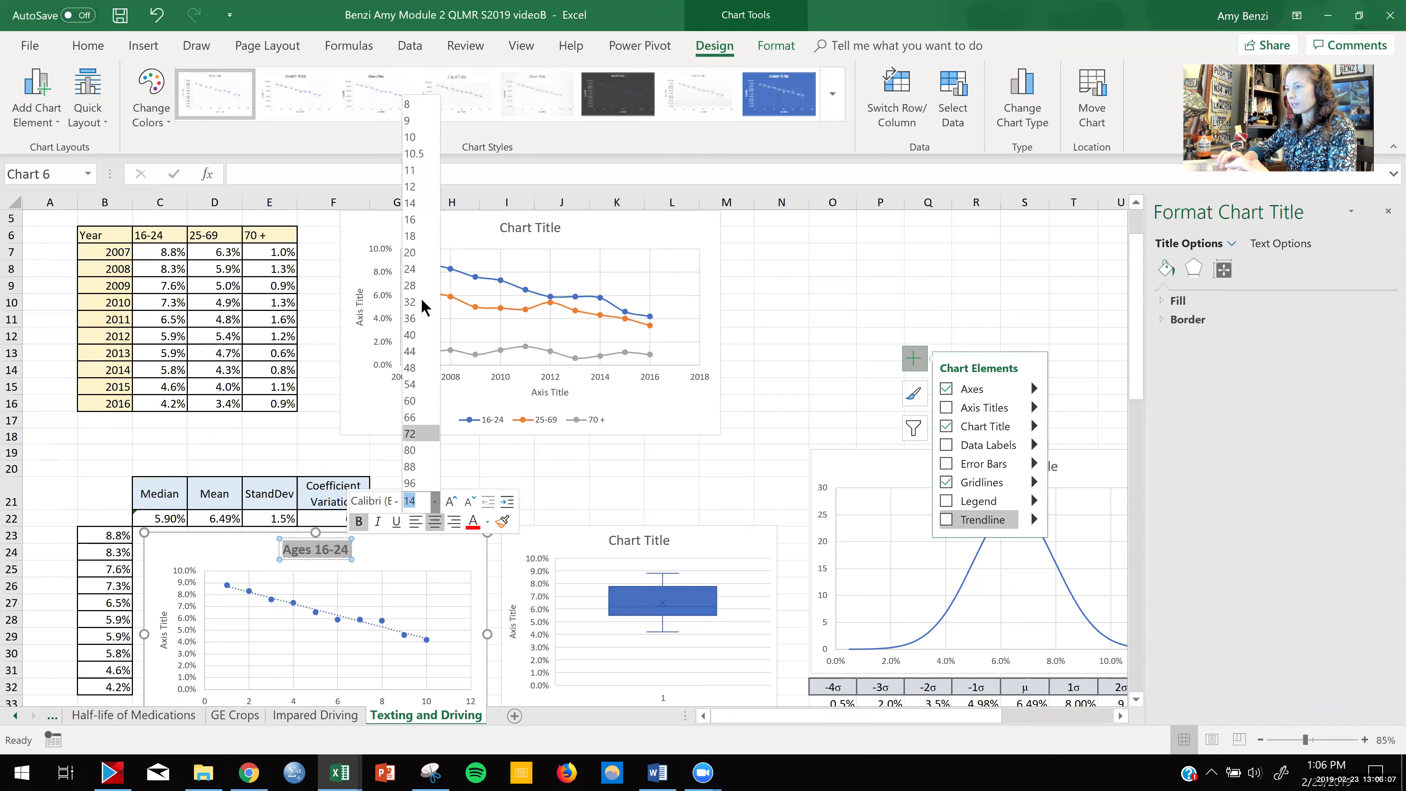
{"action": "left_click", "coordinate": [413, 236]}
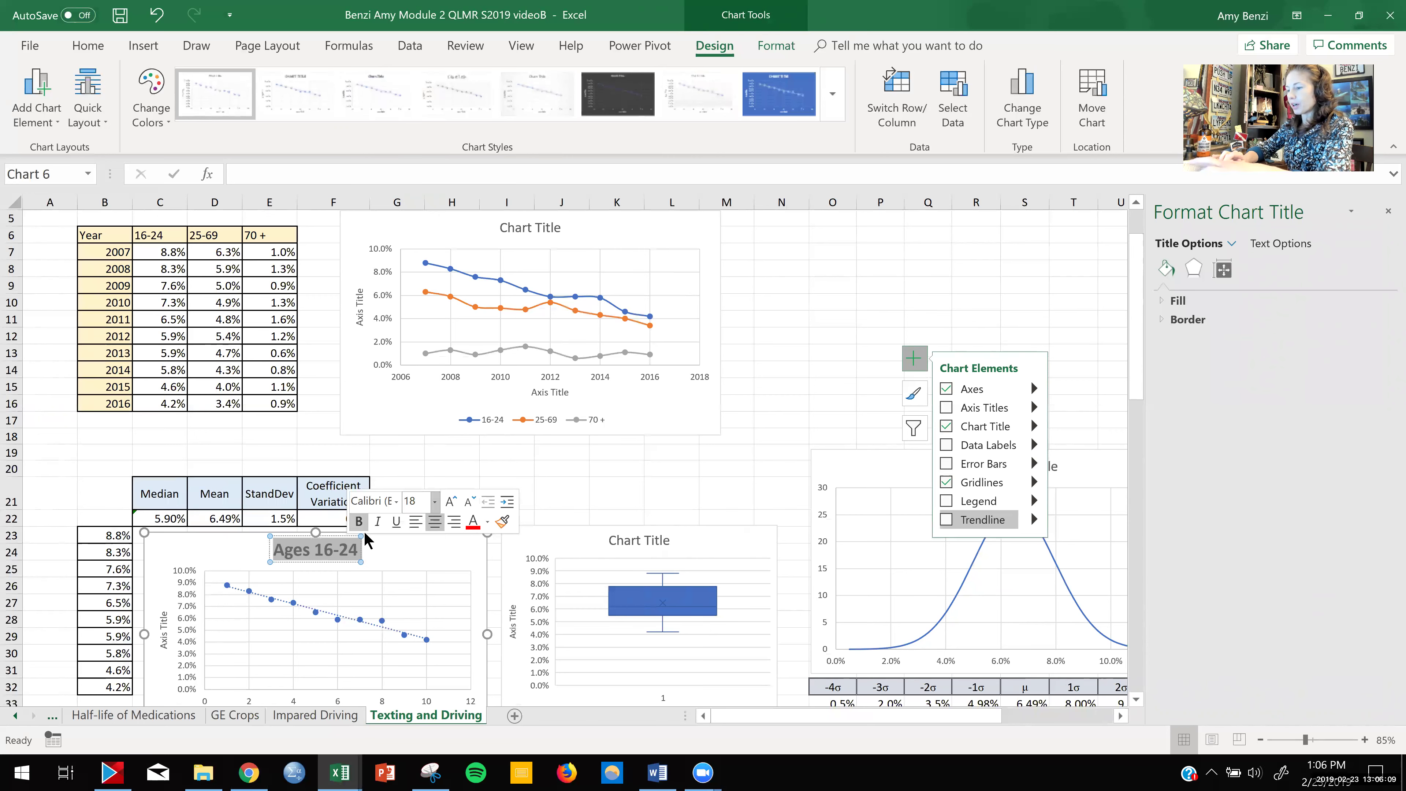
{"action": "left_click", "coordinate": [615, 547]}
{"action": "left_click", "coordinate": [615, 541]}
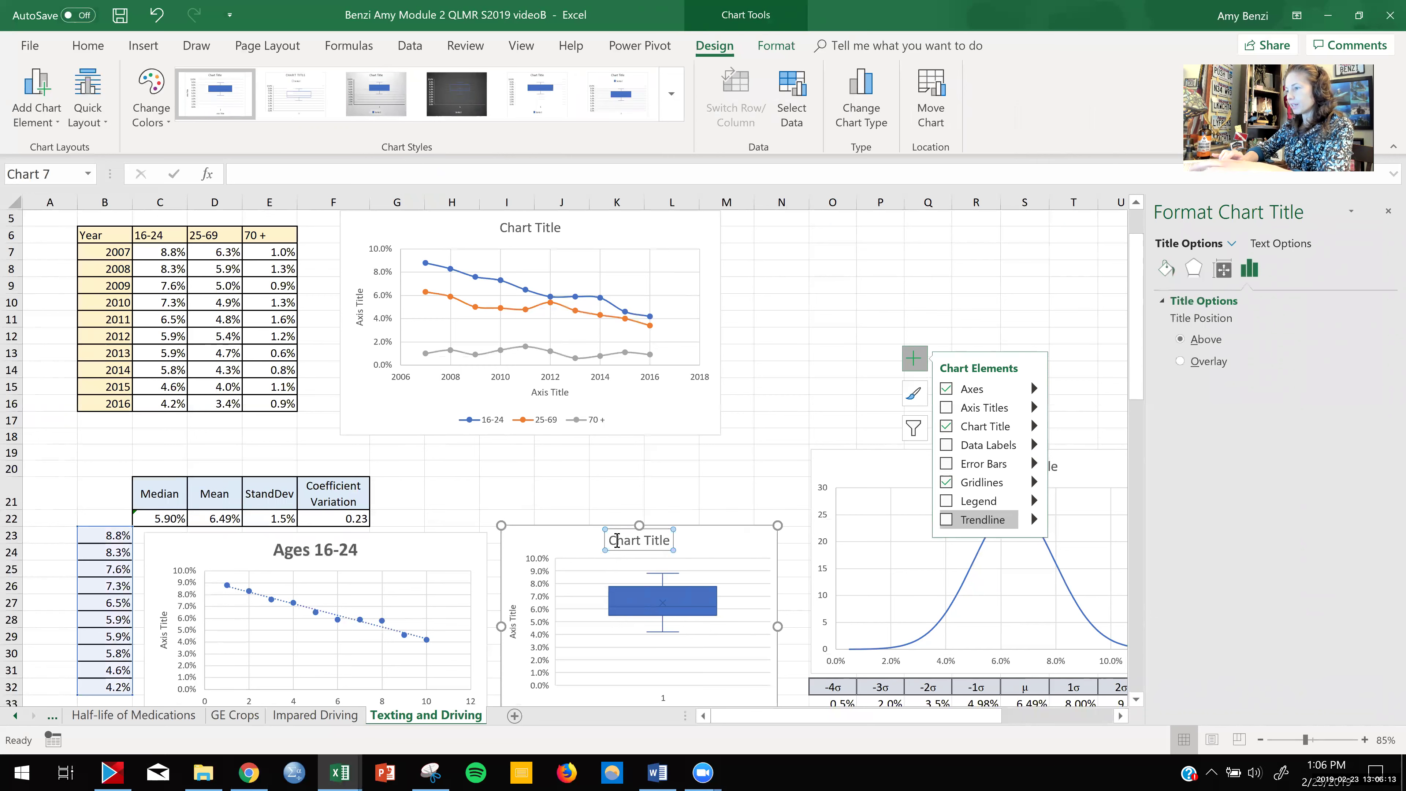
{"action": "triple_click", "coordinate": [618, 541]}
{"action": "type", "text": "=$33-2*E22"}
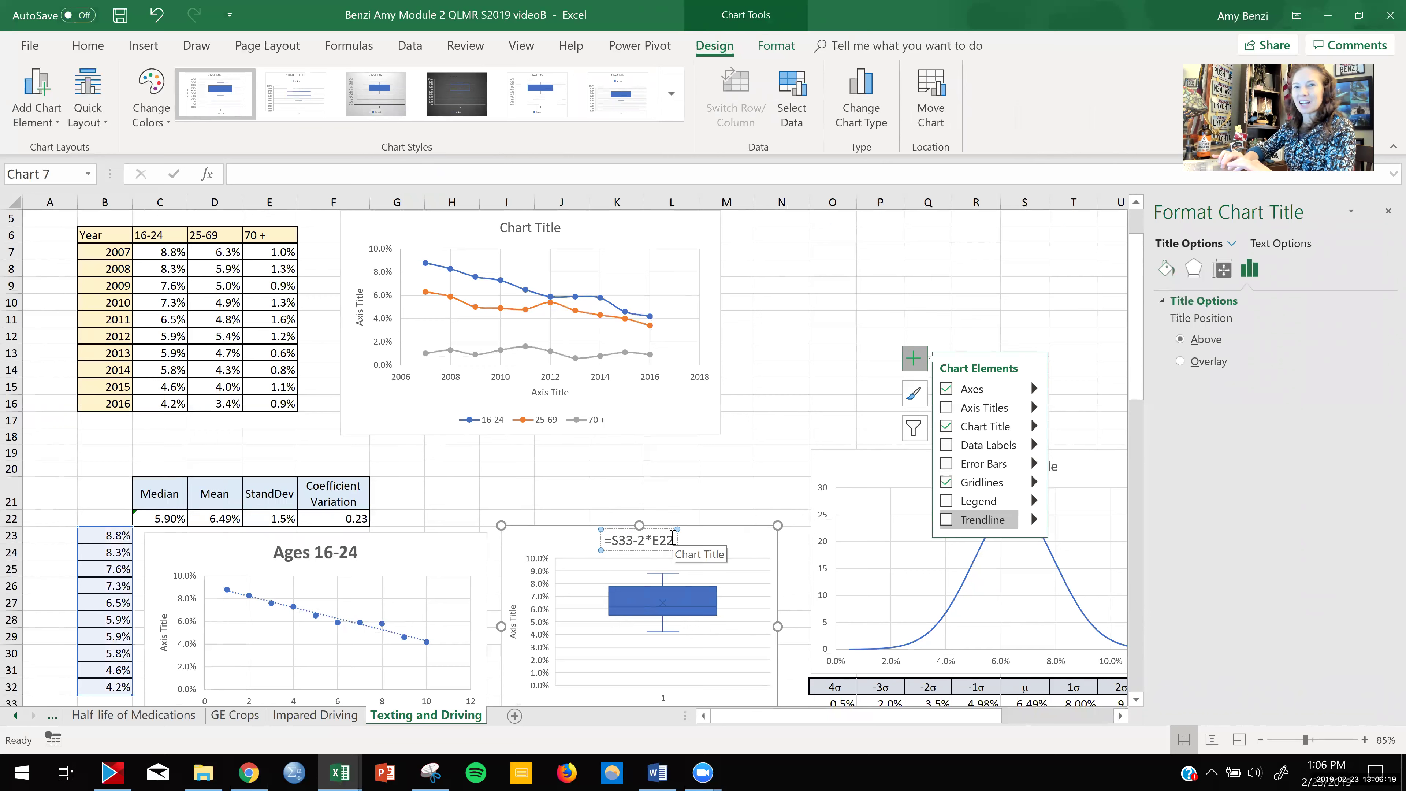
{"action": "left_click", "coordinate": [157, 15]}
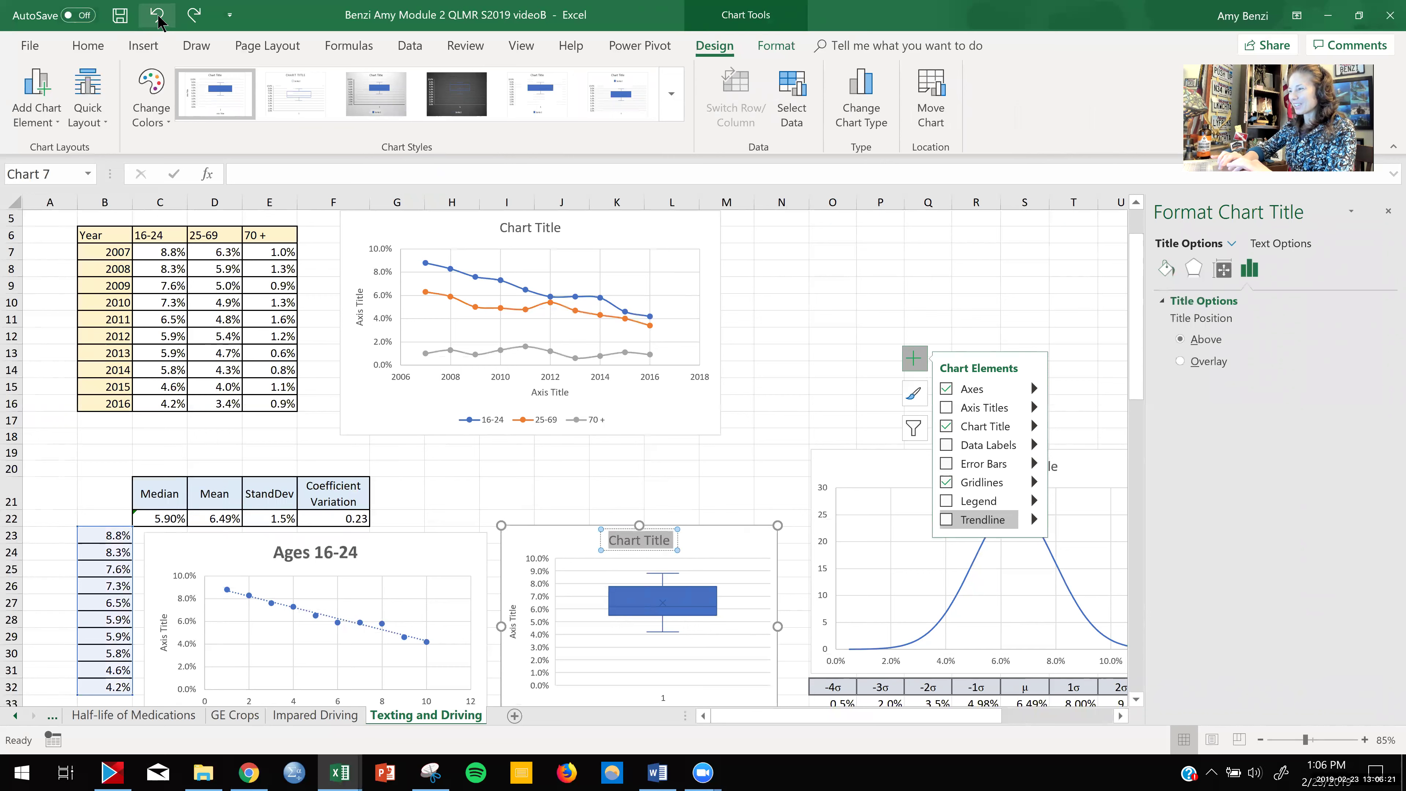
{"action": "left_click", "coordinate": [757, 495]}
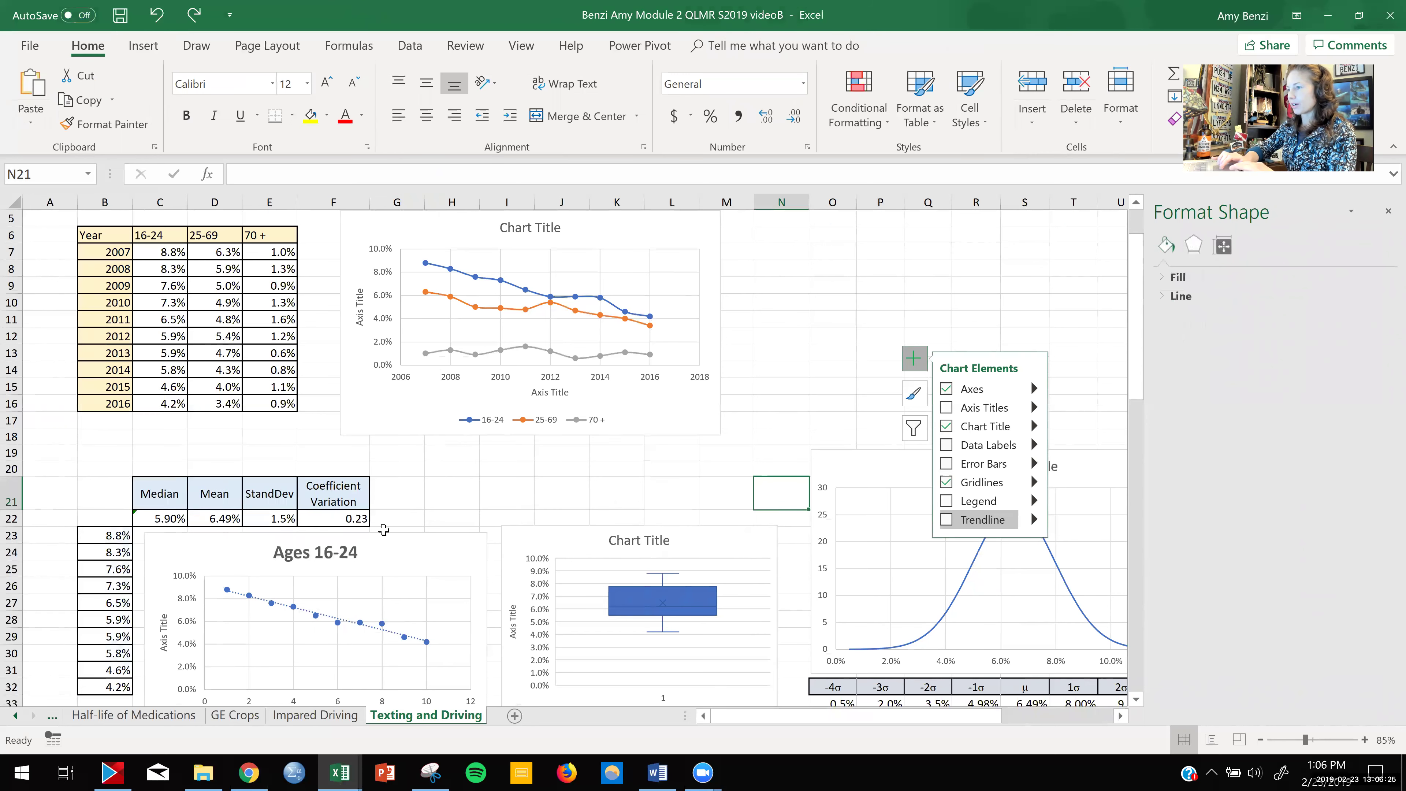
- Copy the formatted "Ages 16-24" title and paste it over the title of the scatter chart beside B49:B58
{"action": "left_click", "coordinate": [331, 556]}
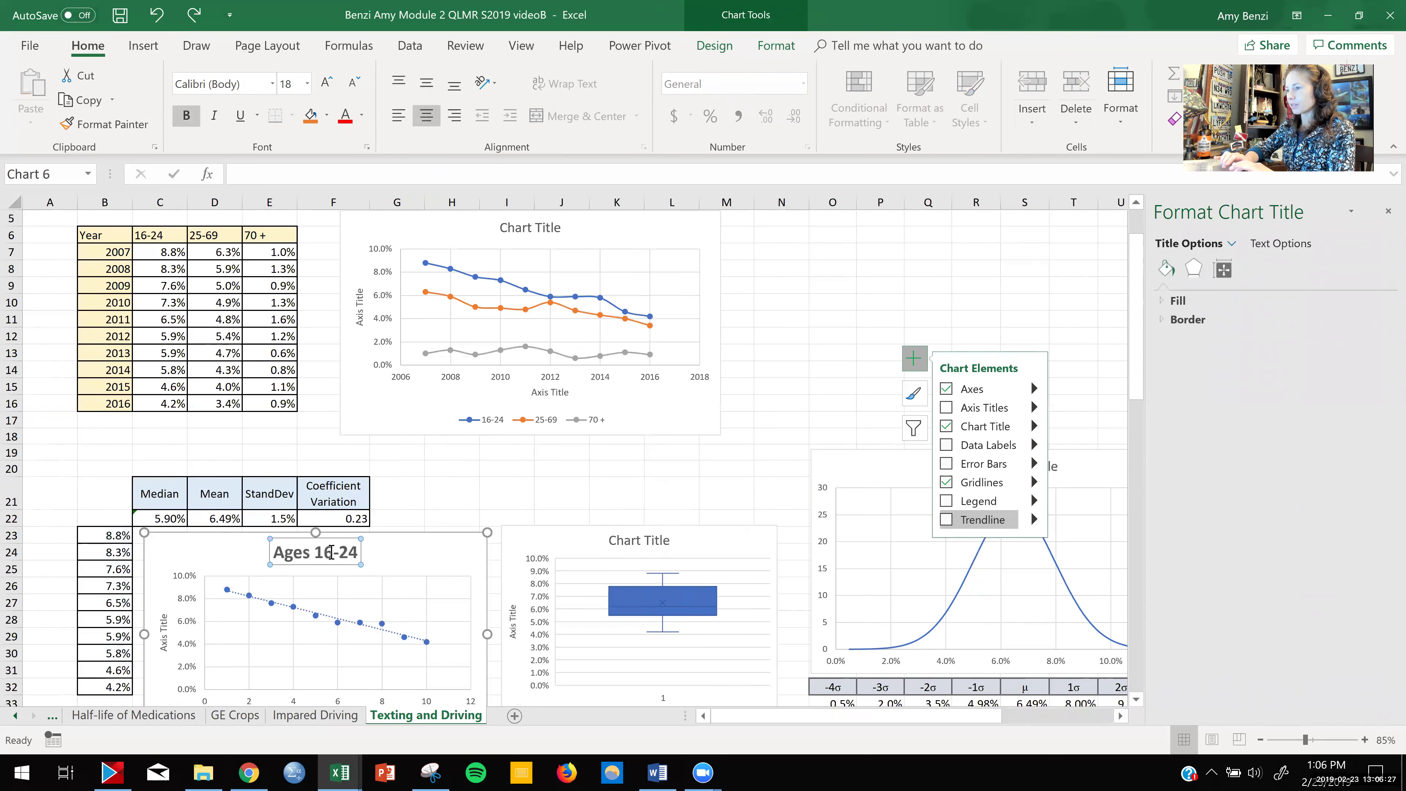
{"action": "double_click", "coordinate": [331, 551]}
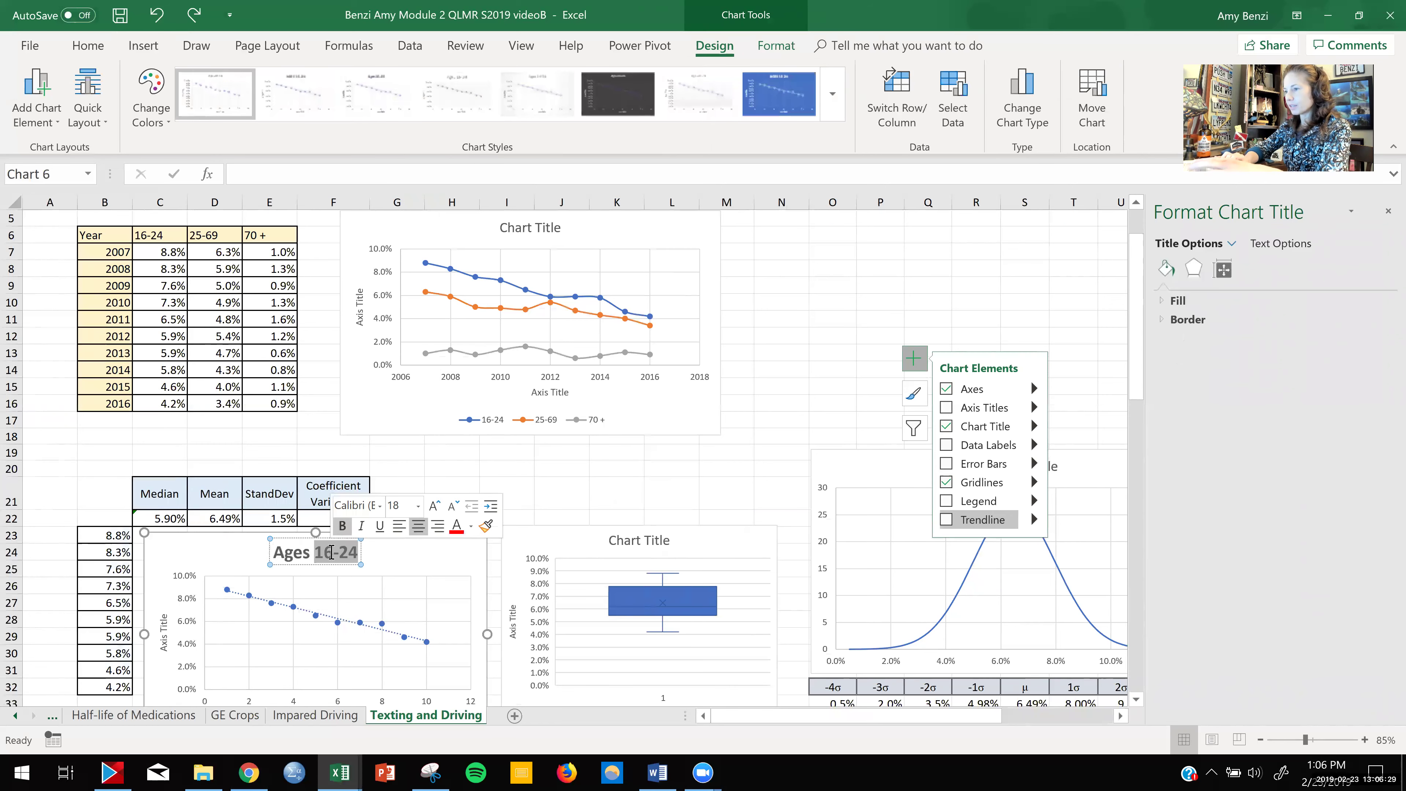
{"action": "triple_click", "coordinate": [330, 550]}
{"action": "key", "text": "ctrl+c"}
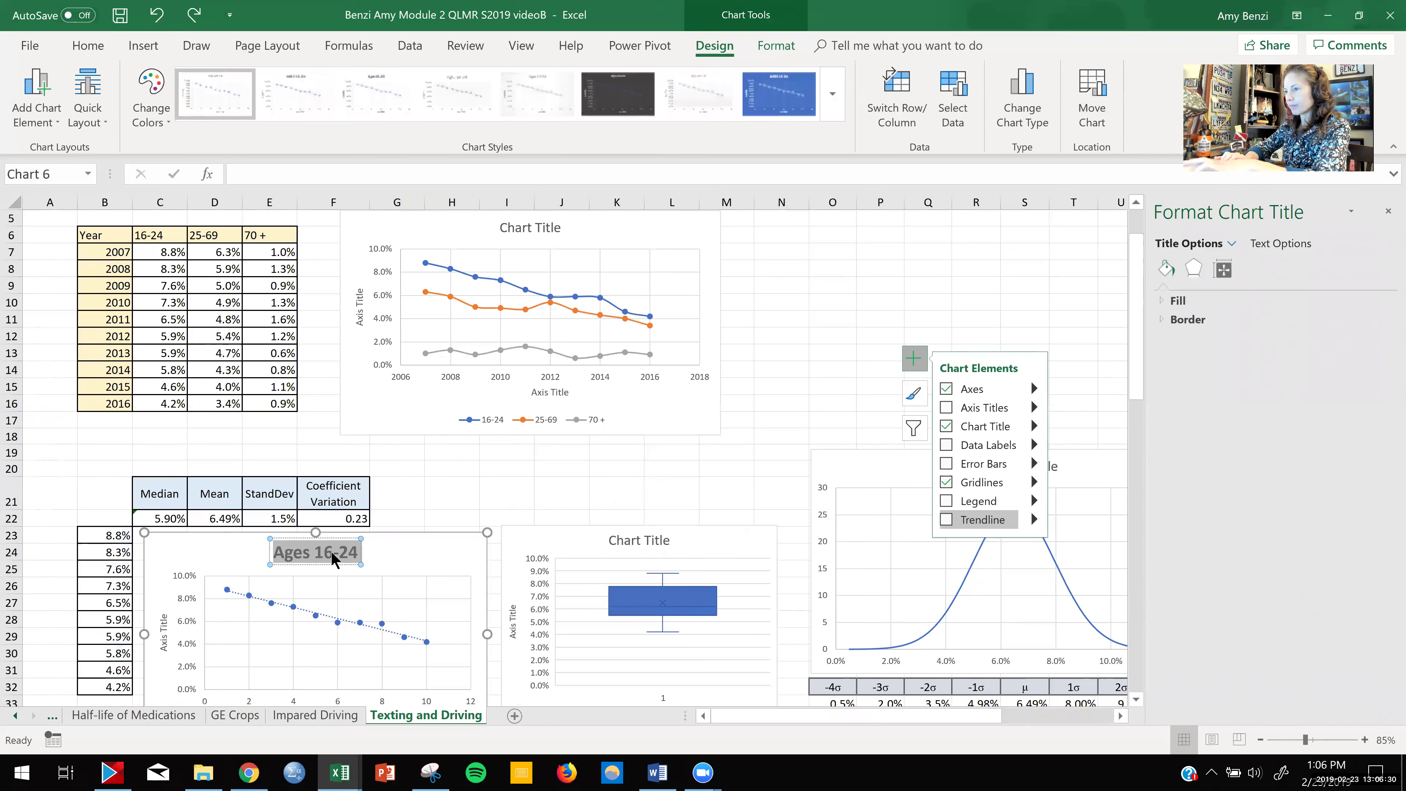
{"action": "left_click", "coordinate": [429, 504]}
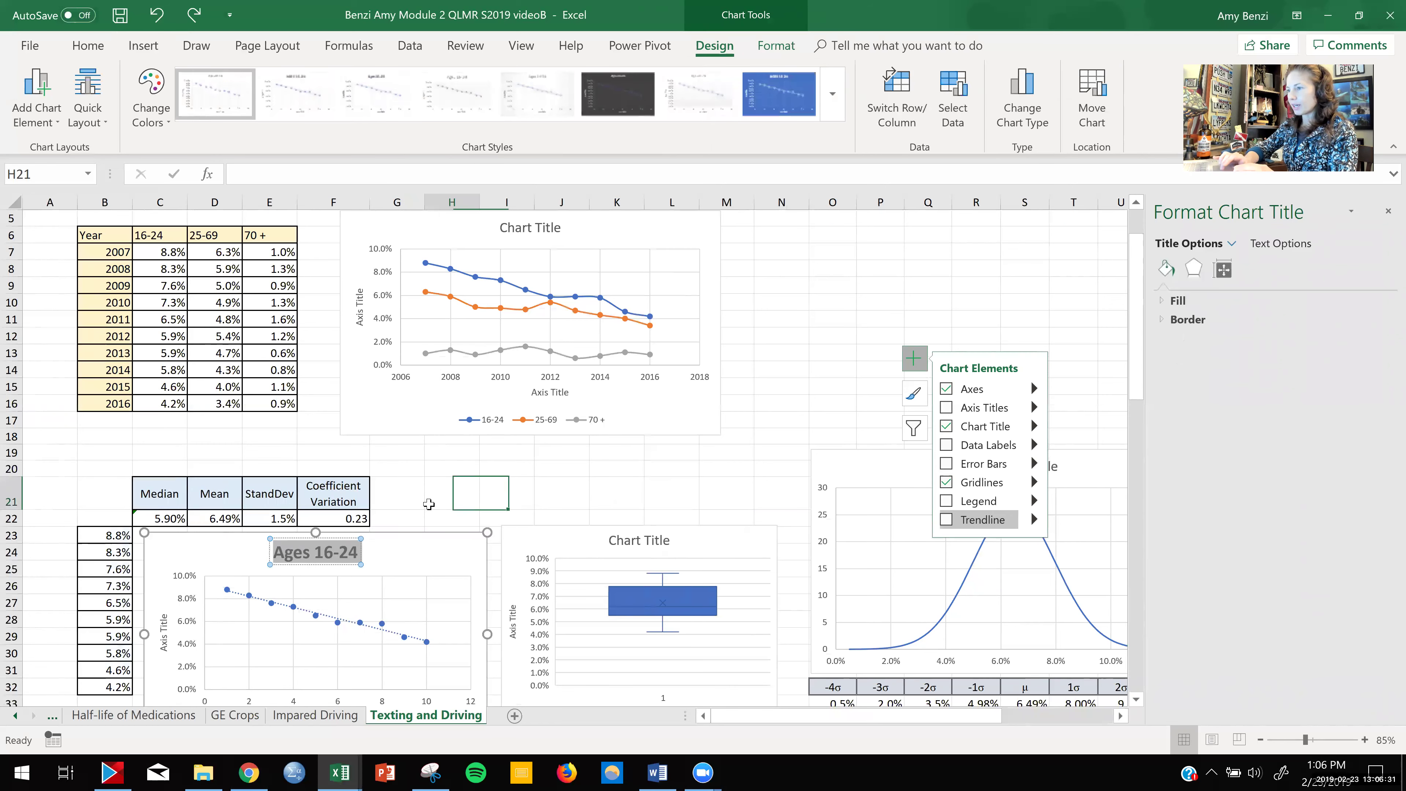
{"action": "left_click", "coordinate": [401, 499]}
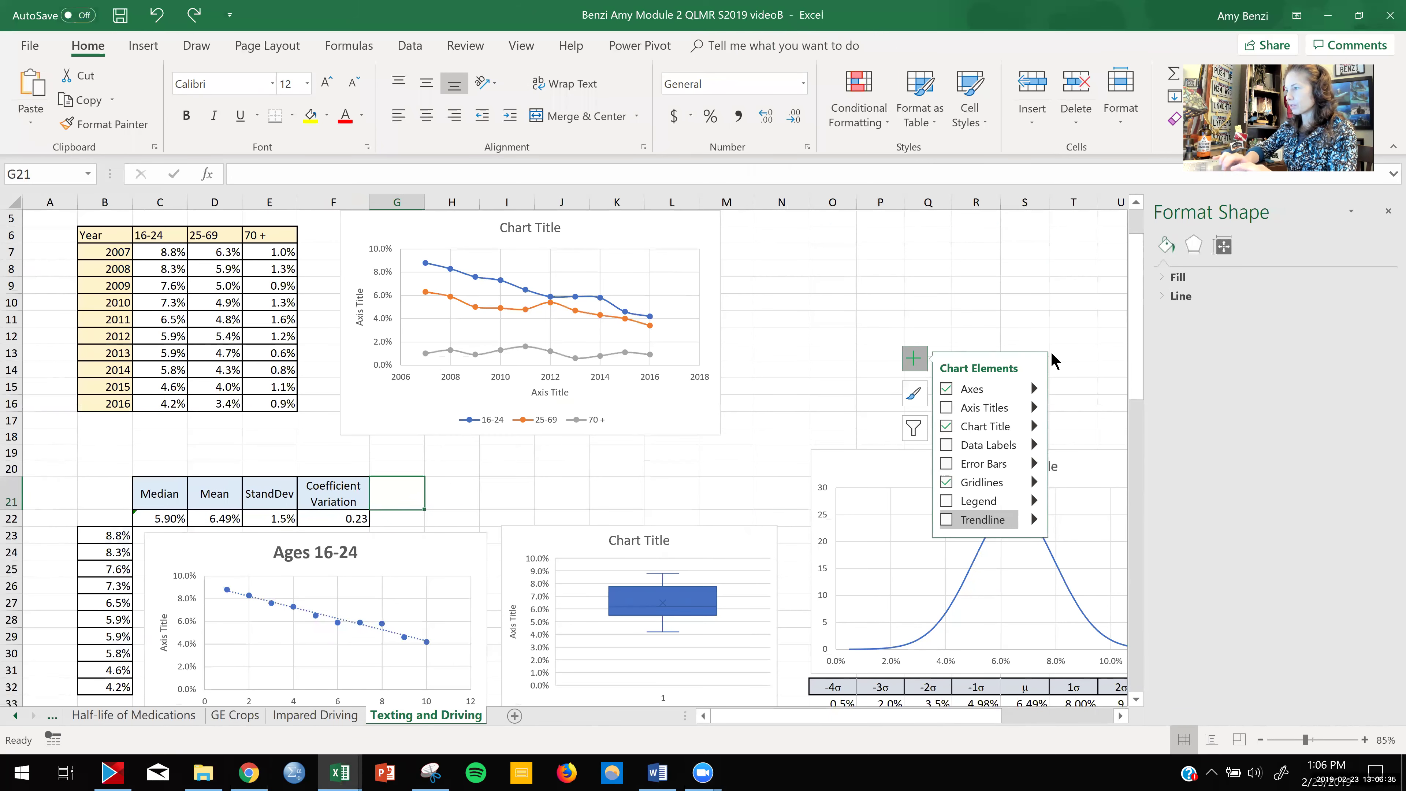
{"action": "left_click", "coordinate": [1388, 211]}
{"action": "left_click_drag", "start_coordinate": [1386, 346], "coordinate": [1386, 468]}
{"action": "scroll", "coordinate": [394, 383], "scroll_direction": "down", "scroll_amount": 1}
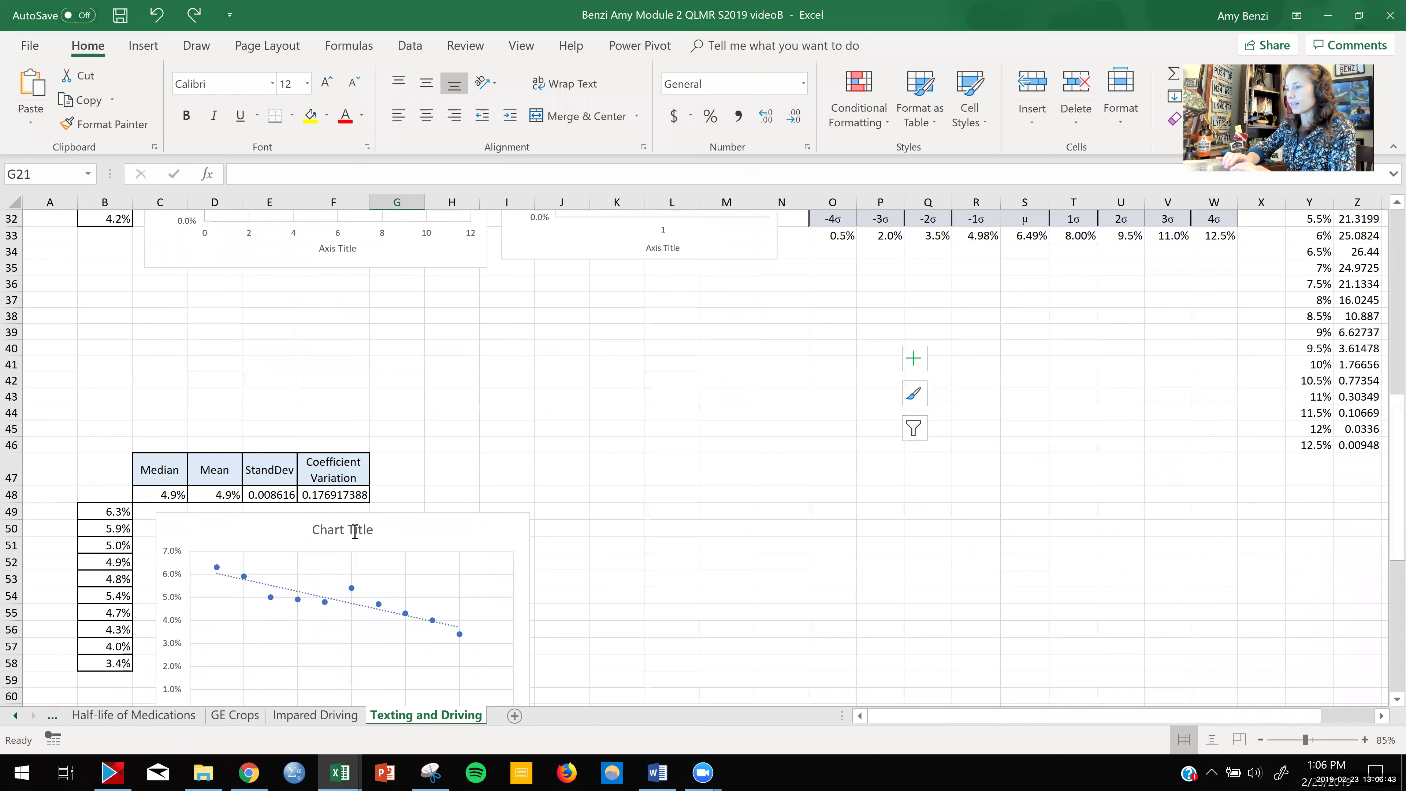
{"action": "double_click", "coordinate": [355, 531]}
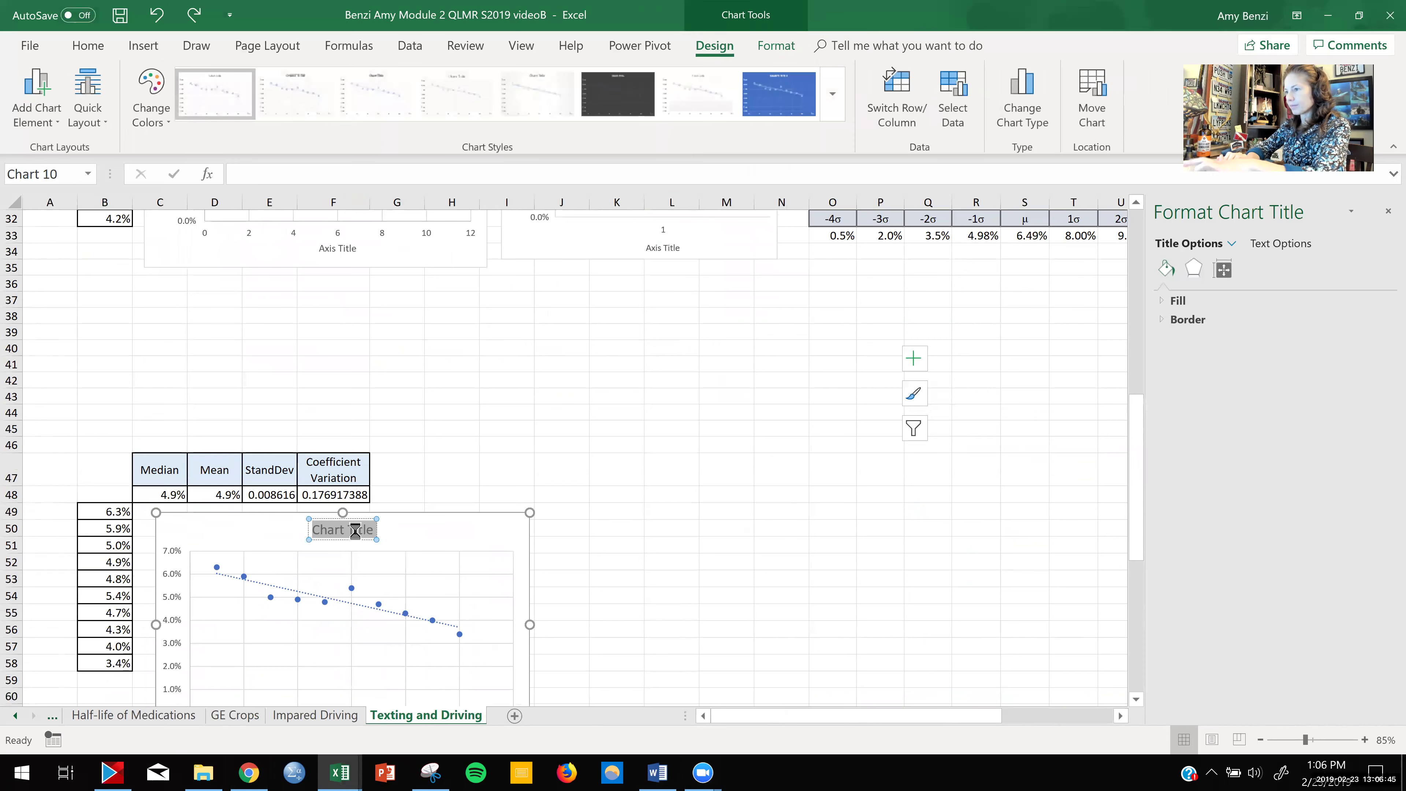
{"action": "key", "text": "ctrl+v"}
- Change the pasted title of the lower scatter chart to "Ages 25-69"
{"action": "left_click_drag", "start_coordinate": [344, 531], "coordinate": [340, 531]}
{"action": "type", "text": "2"}
{"action": "key", "text": "Delete"}
{"action": "type", "text": "5"}
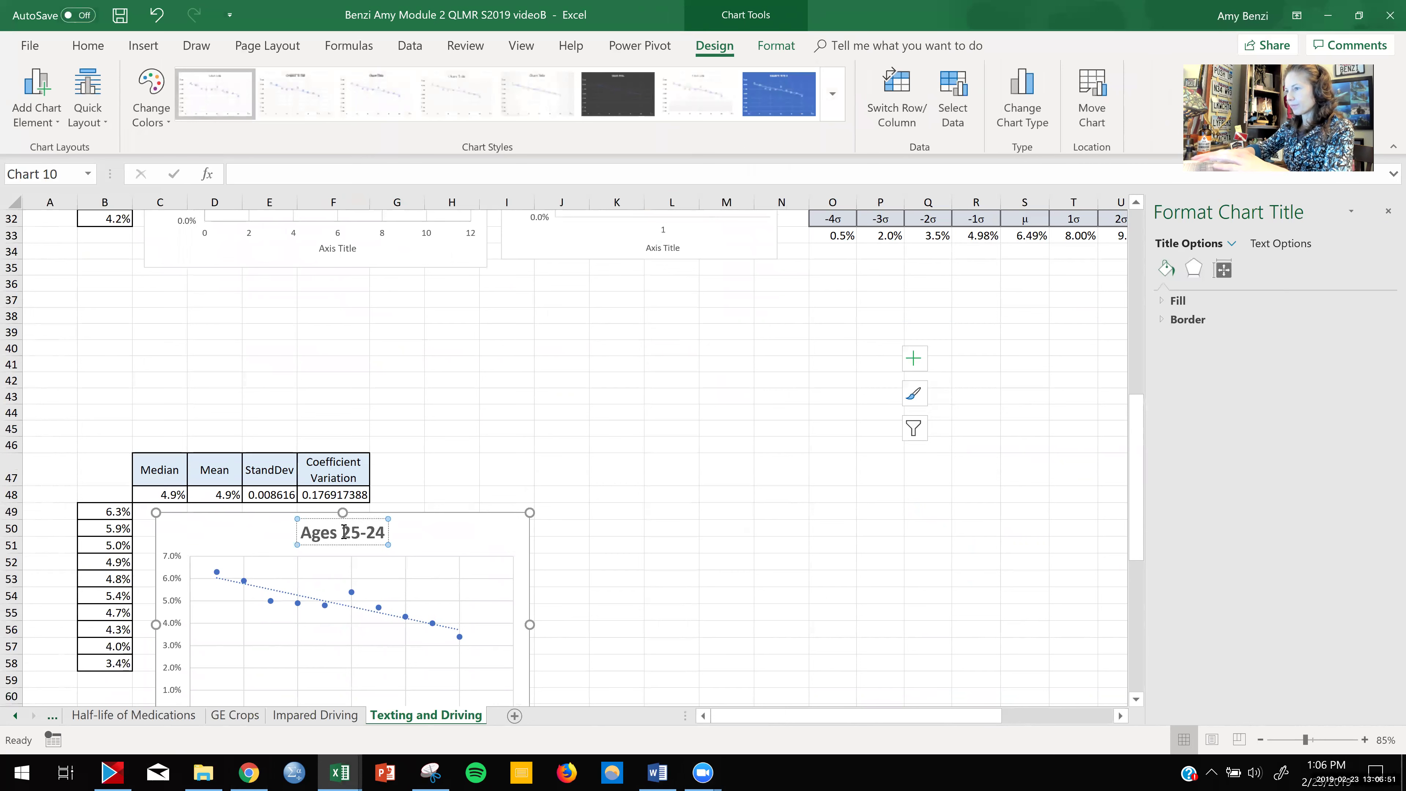
{"action": "double_click", "coordinate": [367, 529]}
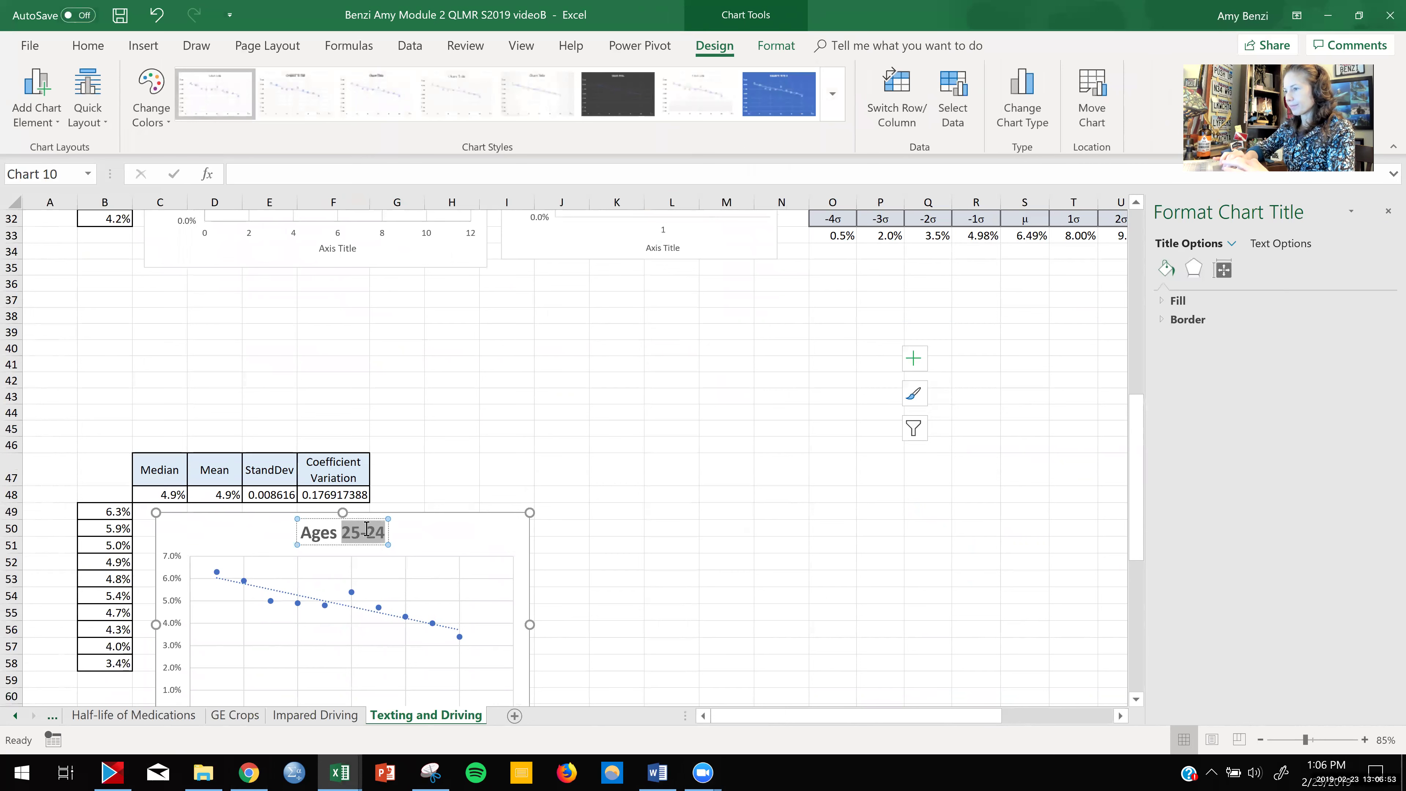
{"action": "left_click", "coordinate": [371, 529]}
{"action": "key", "text": "shift+End"}
{"action": "key", "text": "BackSpace"}
{"action": "key", "text": "BackSpace"}
{"action": "type", "text": "69"}
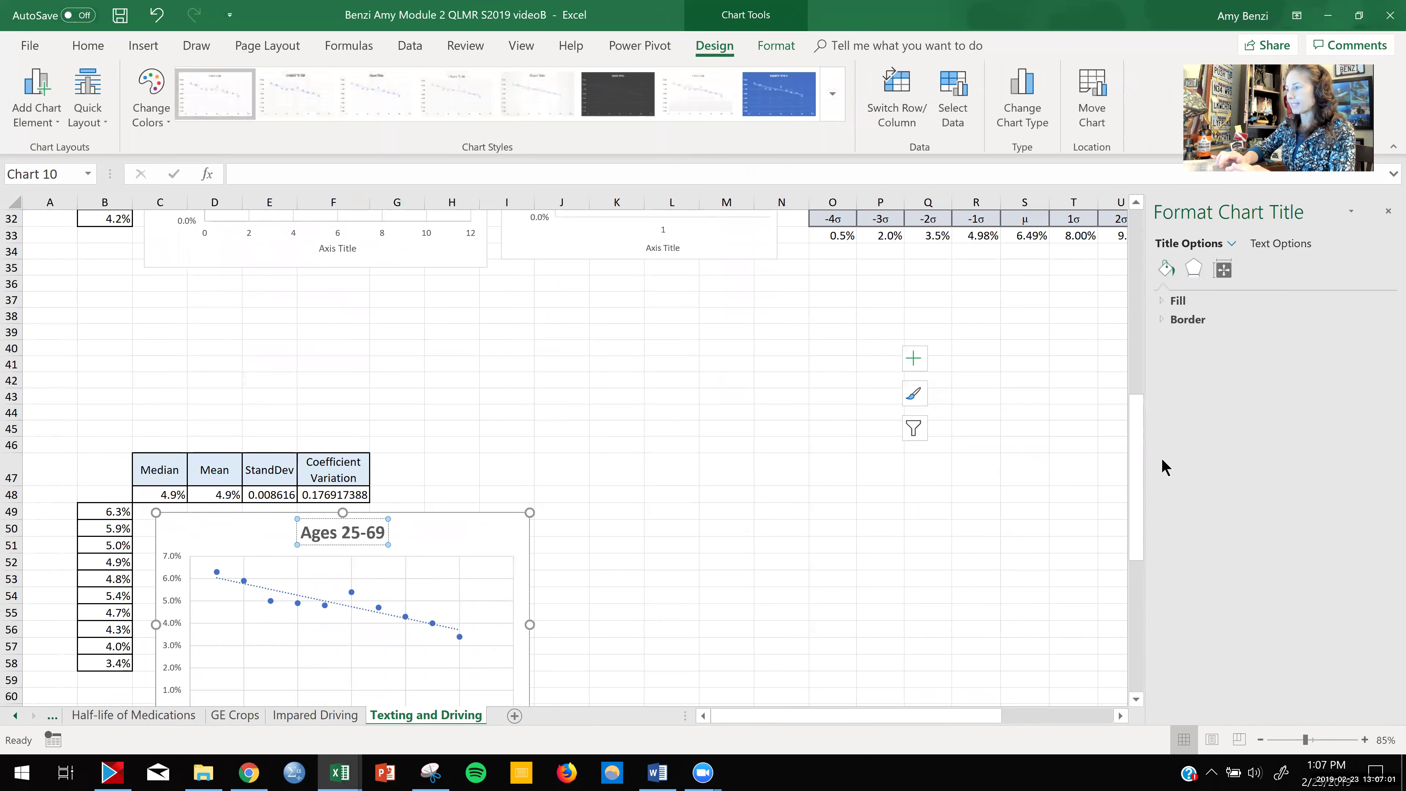
- Check the STDEV formula in E48 and format its result as a percentage with one decimal place
{"action": "scroll", "coordinate": [1138, 501], "scroll_direction": "down", "scroll_amount": 2}
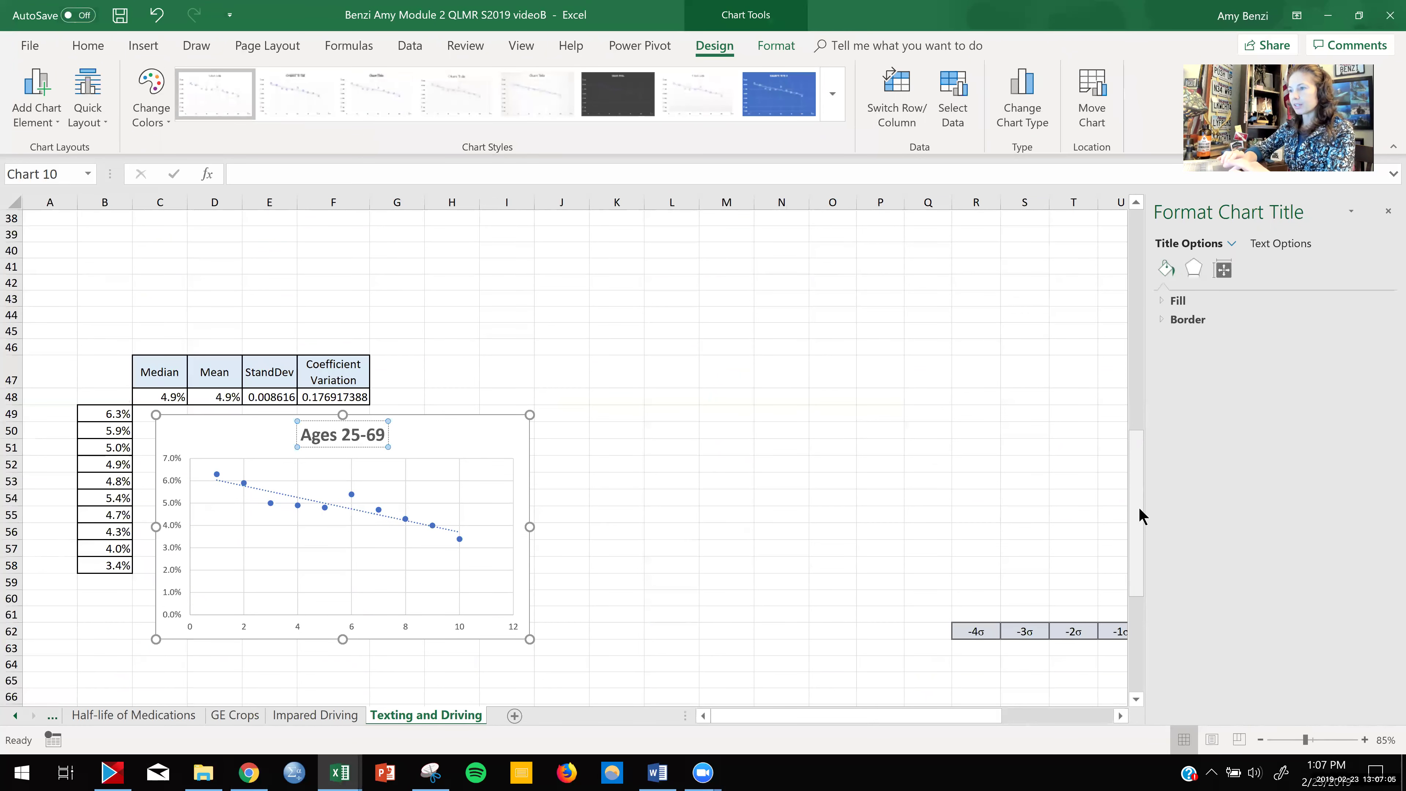
{"action": "left_click_drag", "start_coordinate": [1135, 493], "coordinate": [1133, 381]}
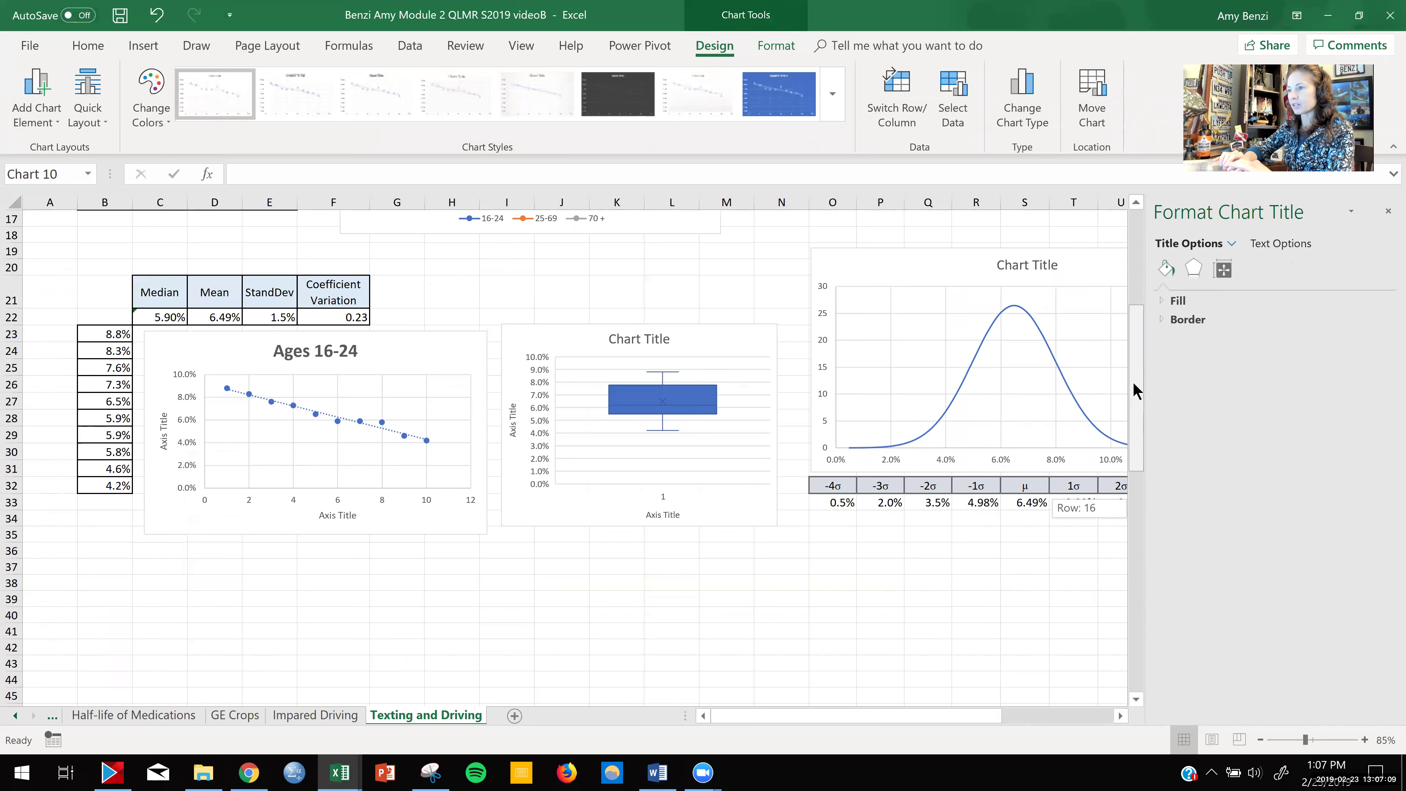
{"action": "left_click_drag", "start_coordinate": [1132, 381], "coordinate": [1130, 515]}
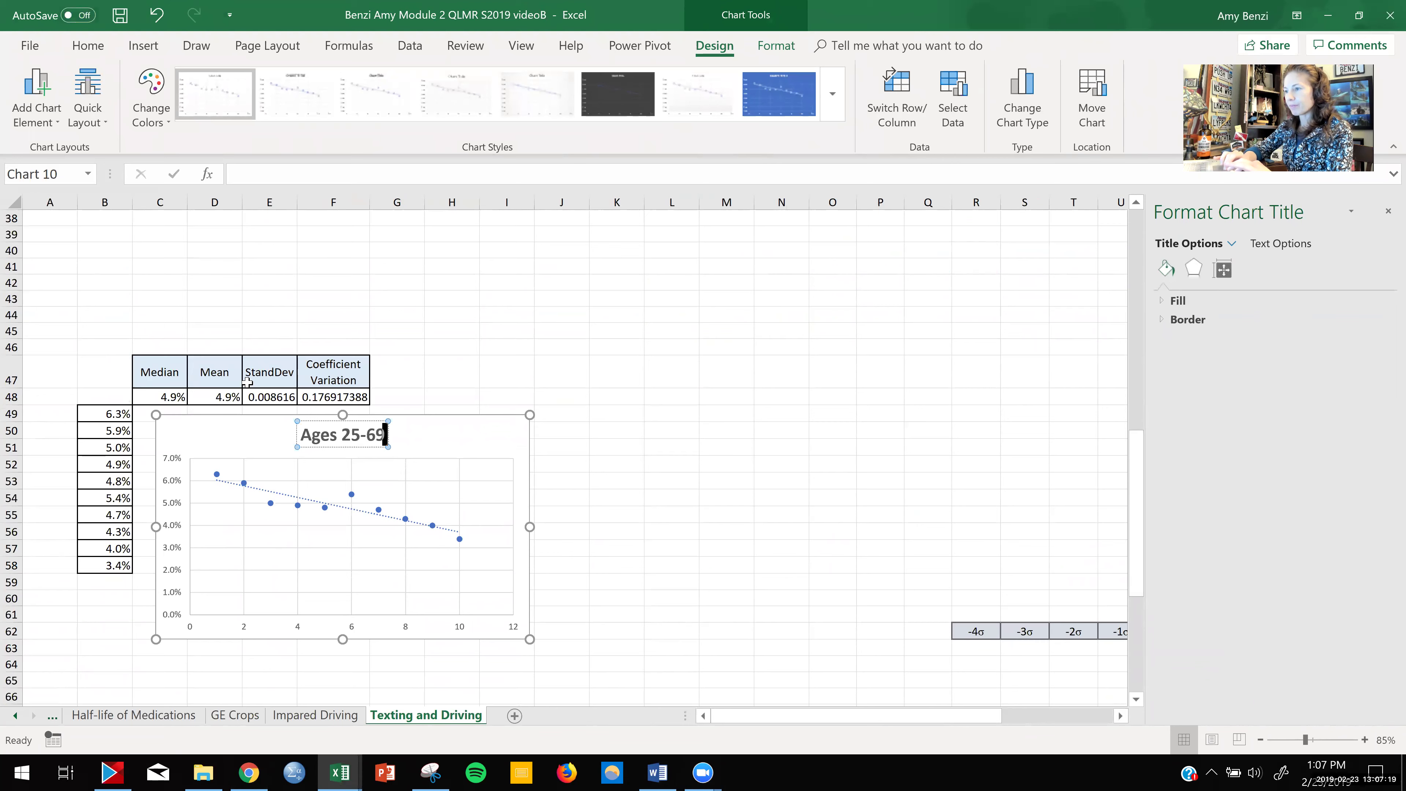
{"action": "left_click", "coordinate": [264, 400]}
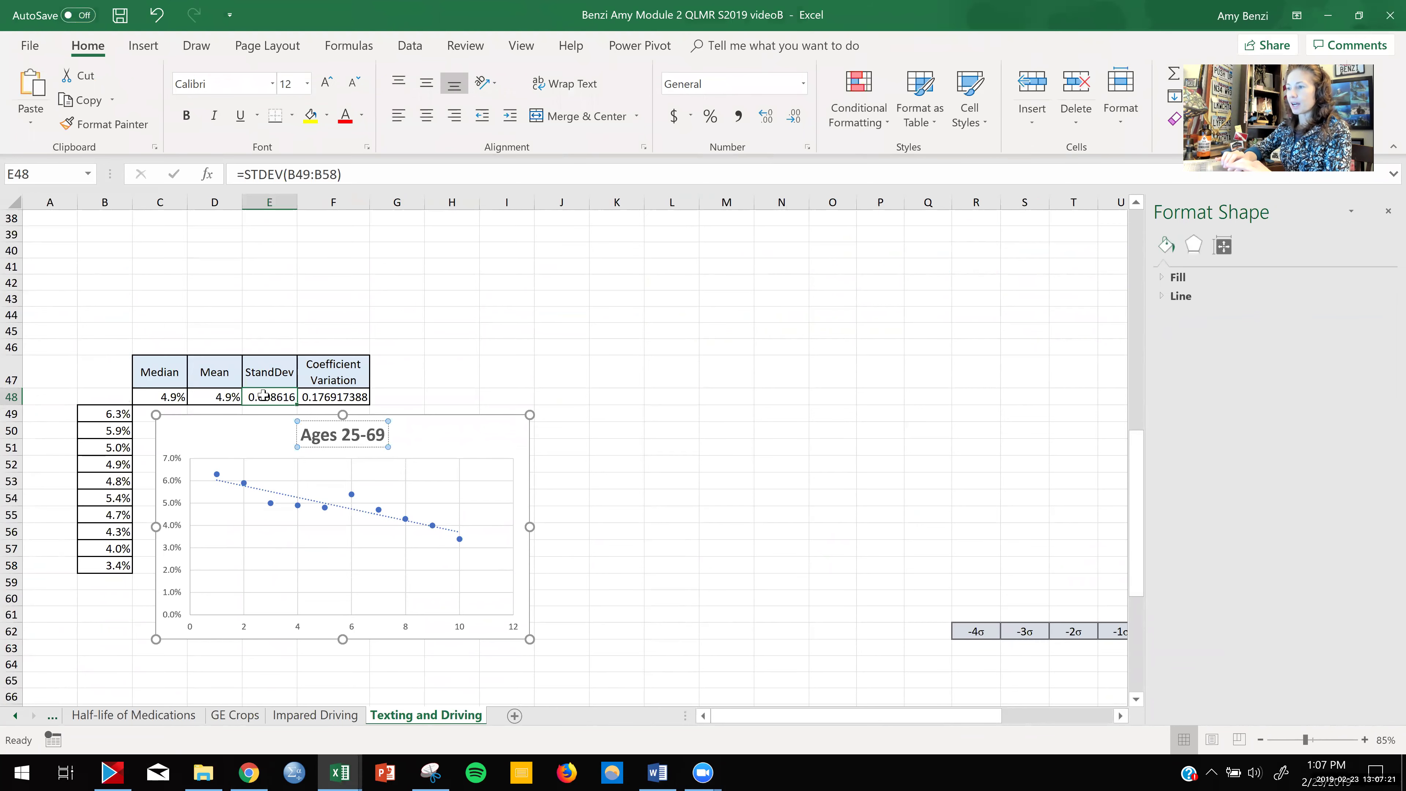
{"action": "double_click", "coordinate": [264, 396]}
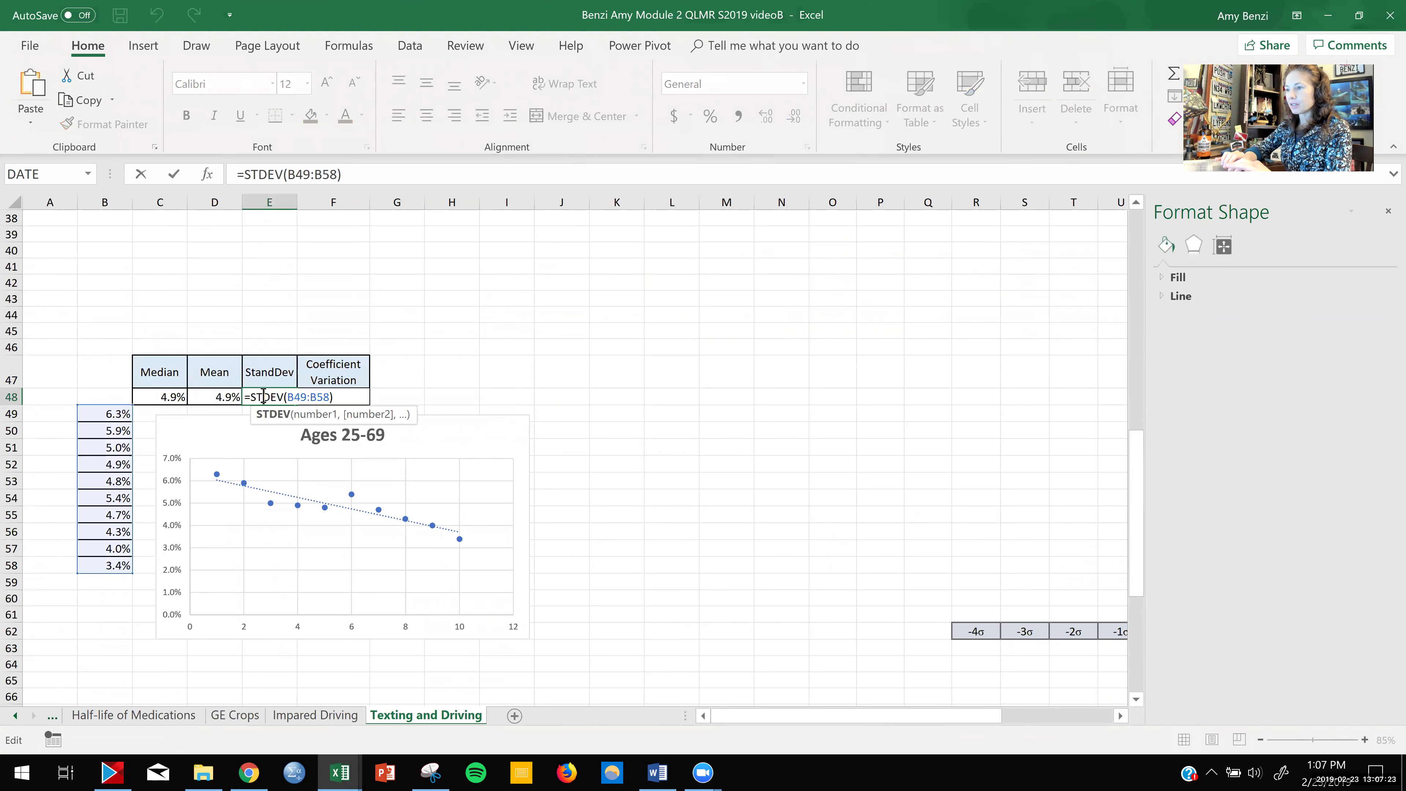
{"action": "key", "text": "Escape"}
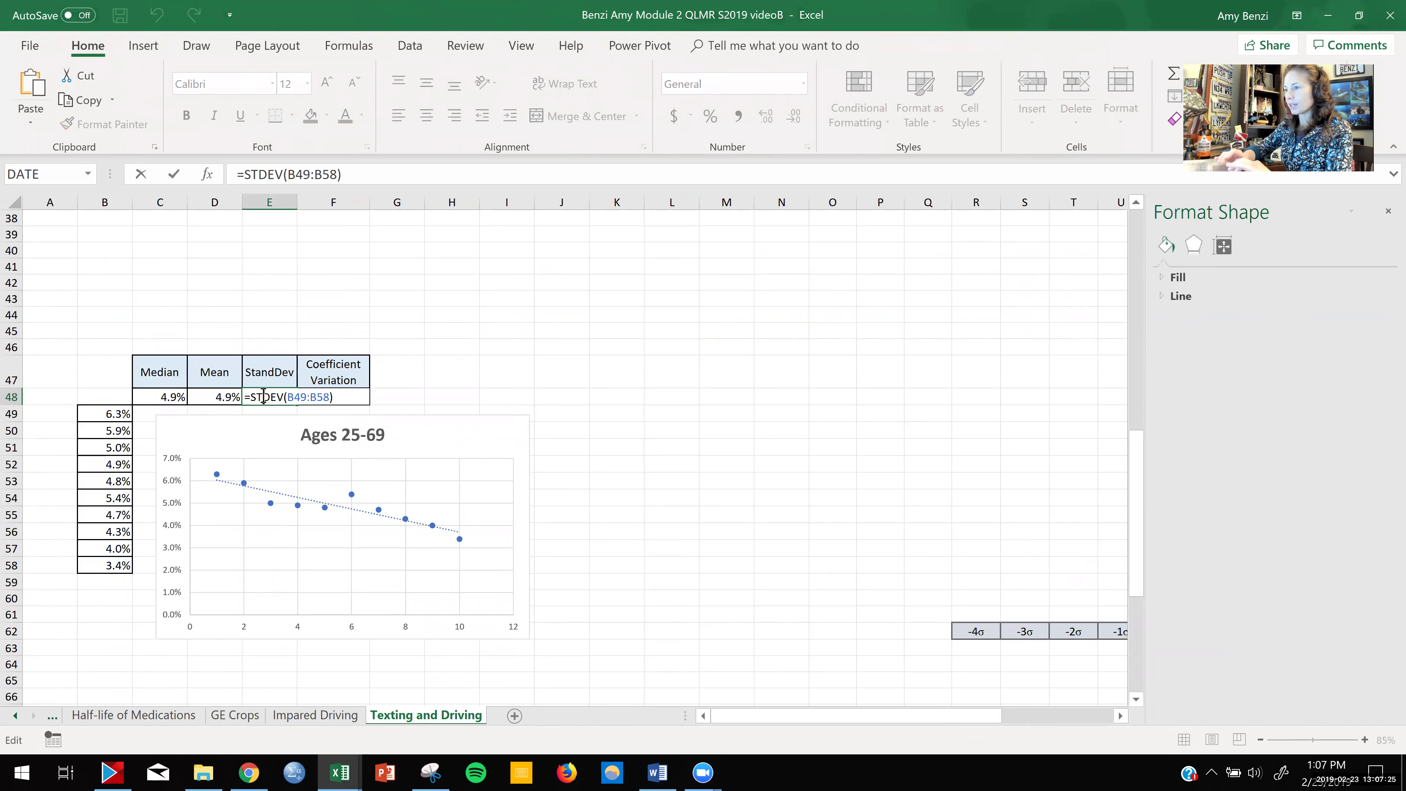
{"action": "key", "text": "alt+Tab"}
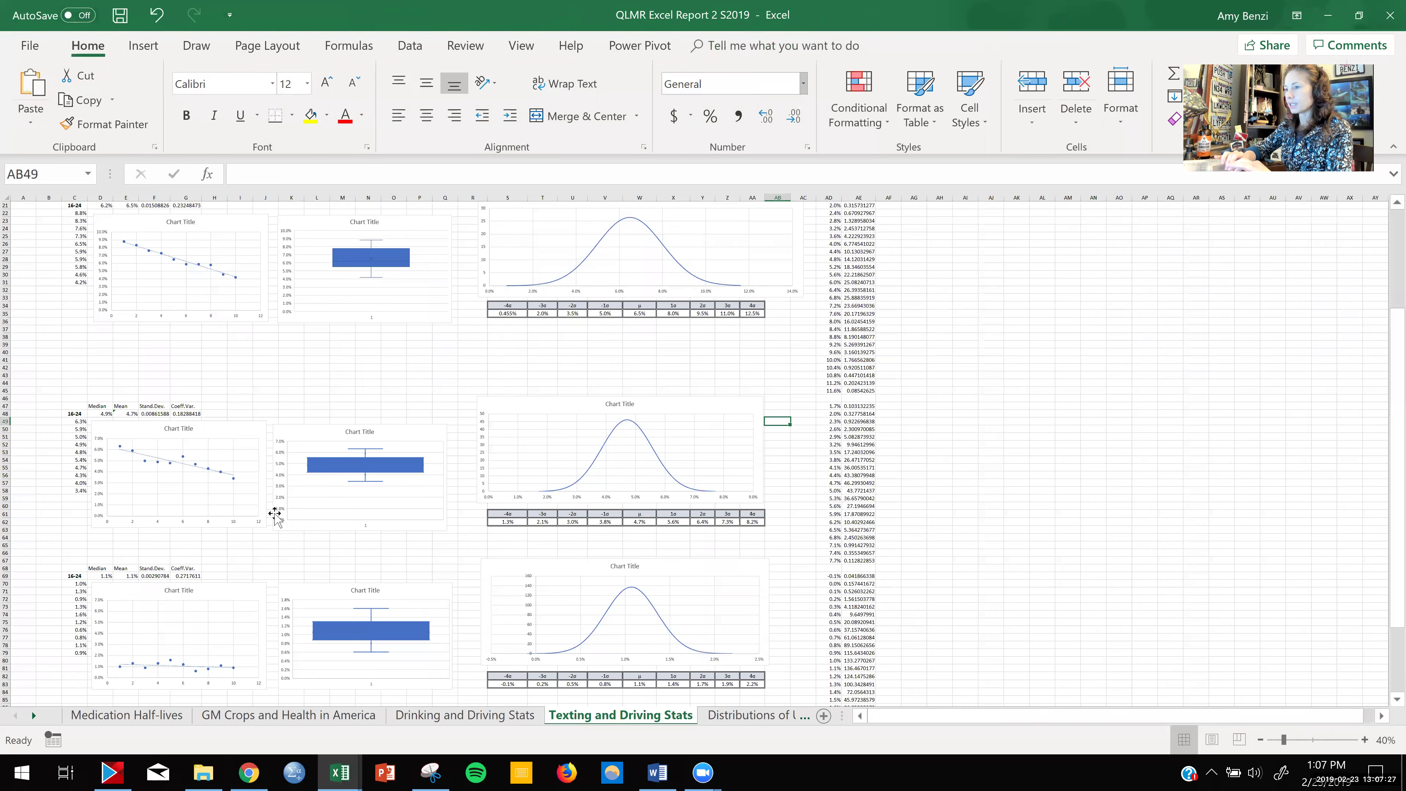
{"action": "mouse_move", "coordinate": [339, 773]}
{"action": "left_click", "coordinate": [438, 704]}
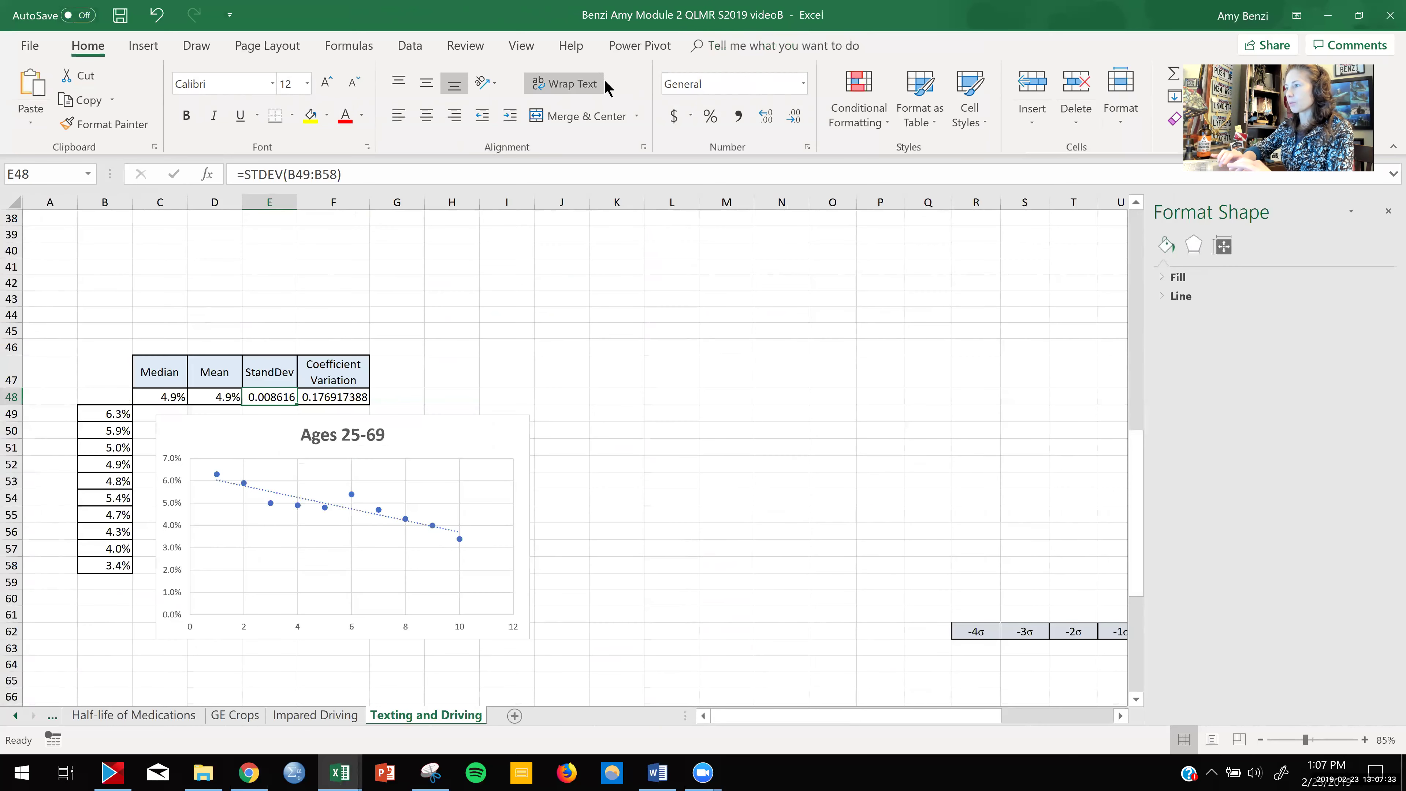
{"action": "left_click", "coordinate": [714, 119]}
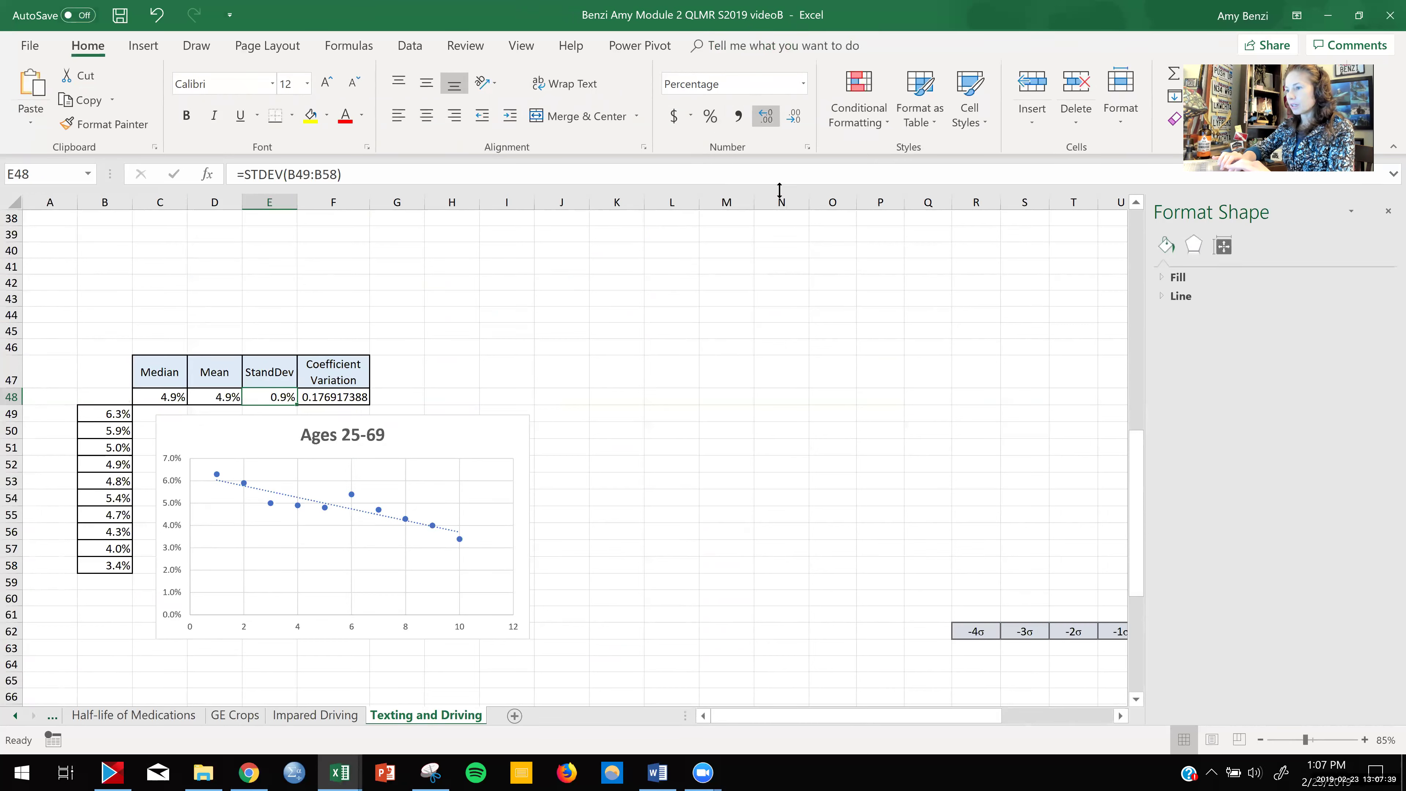
- Move the Ages 25-69 block starting at A45, with its statistics, data and chart, up eight rows to A37
{"action": "left_click_drag", "start_coordinate": [1142, 476], "coordinate": [1132, 367]}
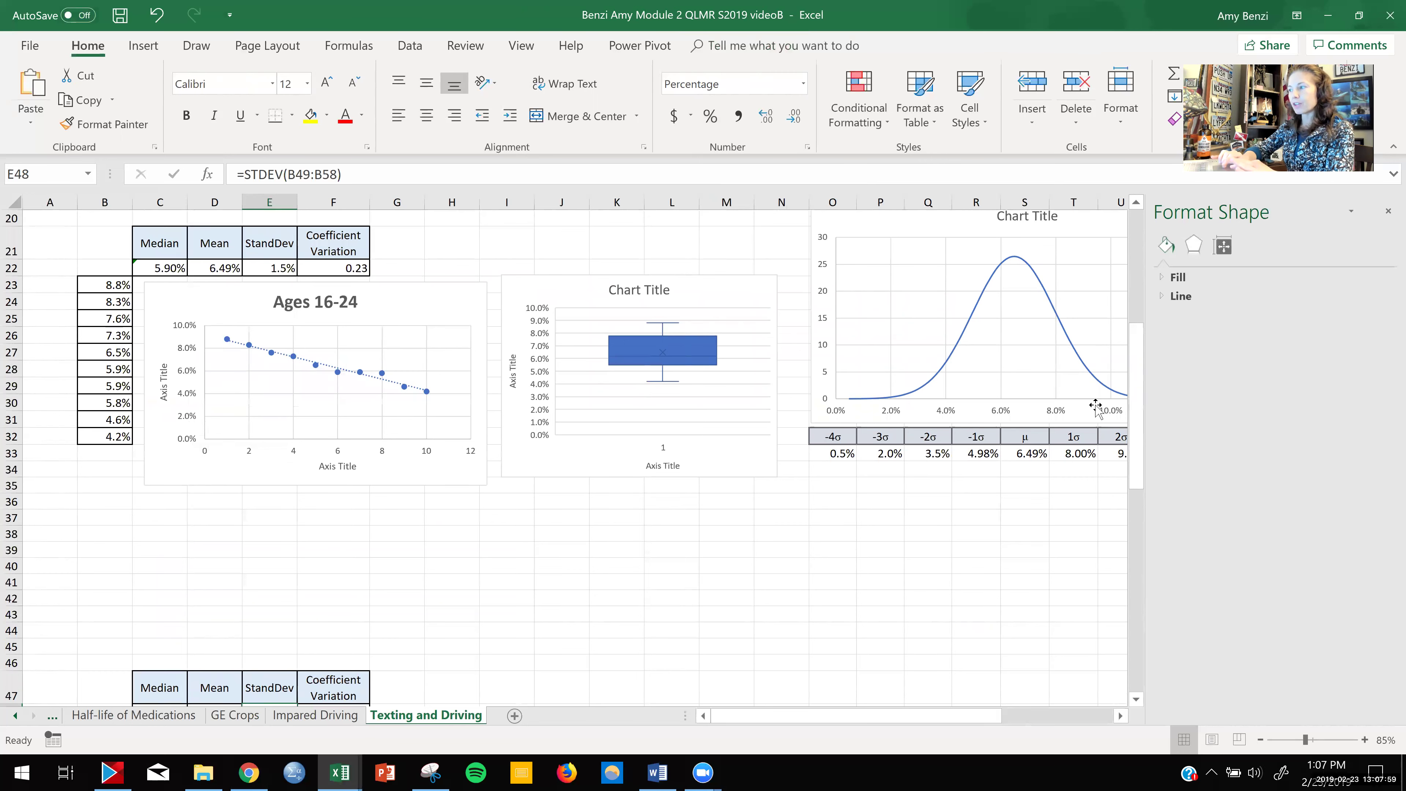
{"action": "scroll", "coordinate": [1138, 407], "scroll_direction": "down", "scroll_amount": 1}
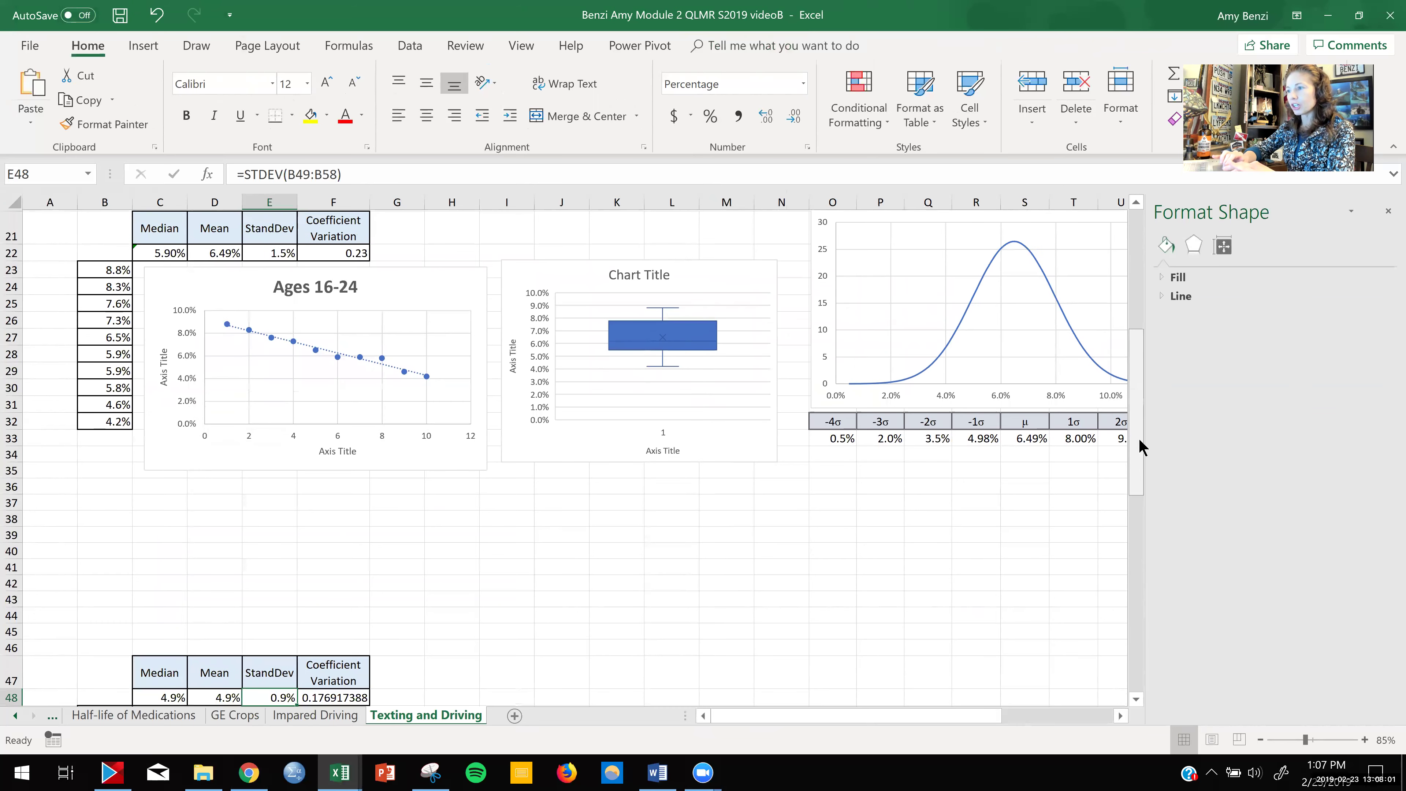
{"action": "scroll", "coordinate": [1139, 441], "scroll_direction": "down", "scroll_amount": 5}
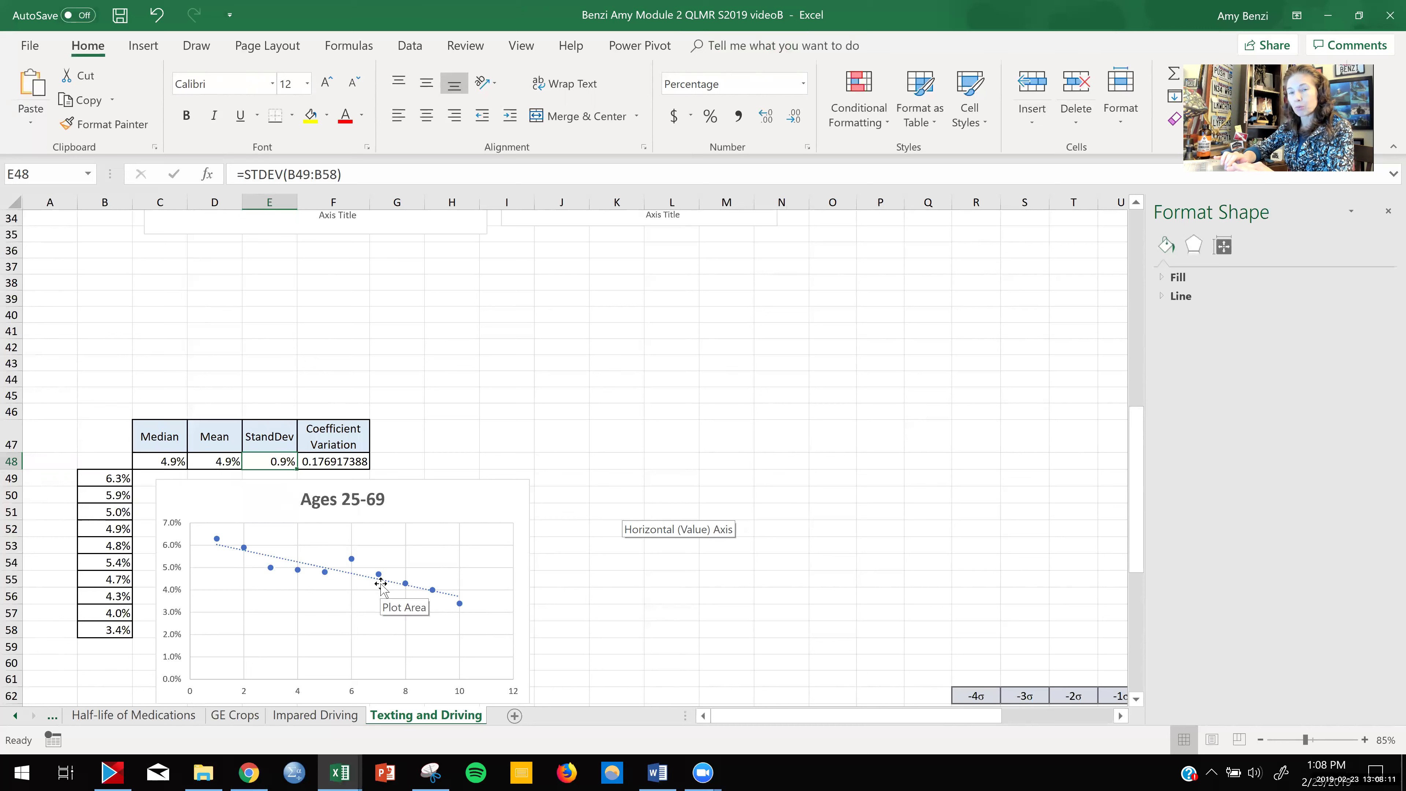
{"action": "left_click_drag", "start_coordinate": [64, 394], "coordinate": [540, 705]}
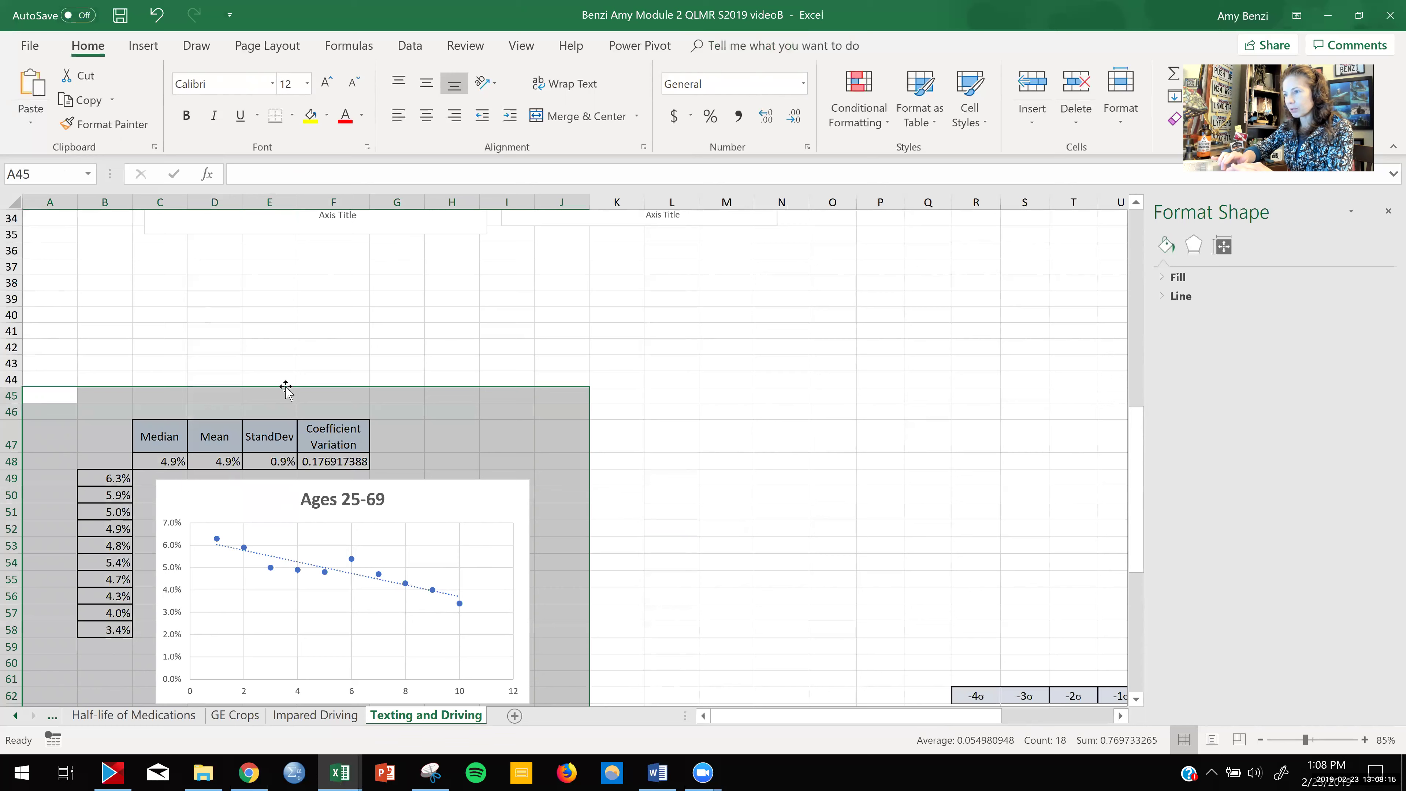
{"action": "left_click_drag", "start_coordinate": [286, 387], "coordinate": [285, 266]}
{"action": "left_click", "coordinate": [782, 498]}
- Move the 70+ statistics and data block B68:F79 up eight rows so it starts at B60
{"action": "left_click_drag", "start_coordinate": [1141, 490], "coordinate": [1139, 478]}
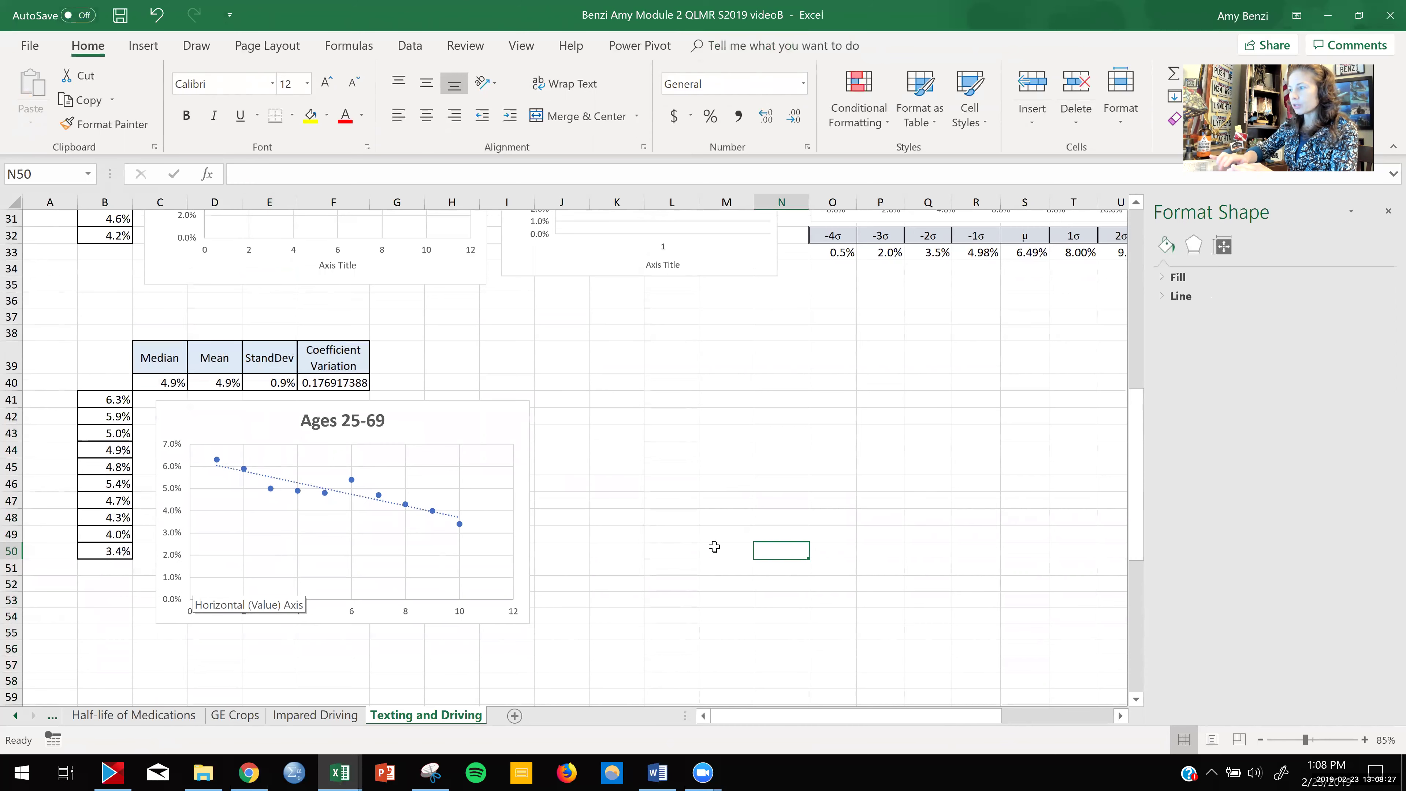
{"action": "left_click_drag", "start_coordinate": [1132, 463], "coordinate": [1131, 417]}
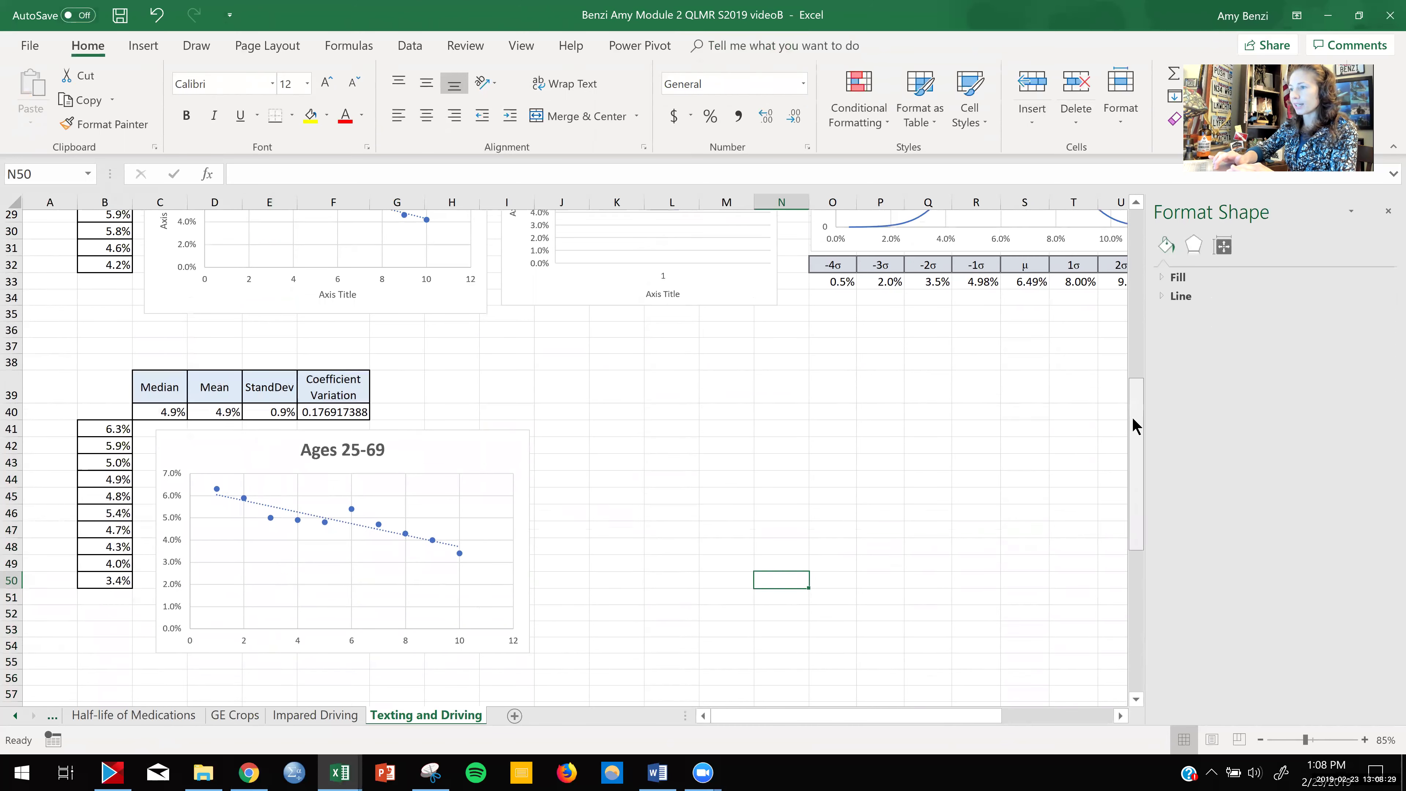
{"action": "scroll", "coordinate": [1130, 438], "scroll_direction": "down", "scroll_amount": 1}
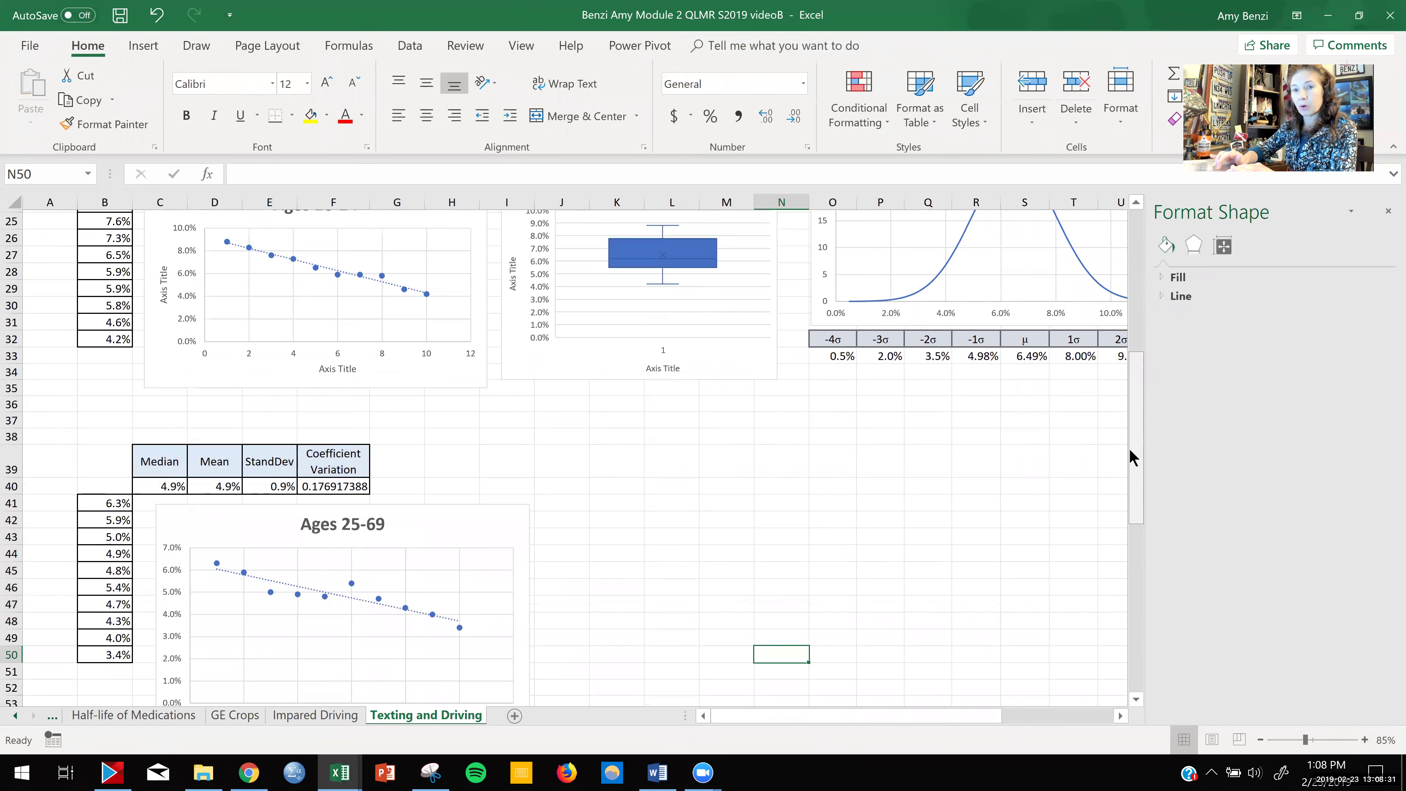
{"action": "scroll", "coordinate": [1129, 447], "scroll_direction": "down", "scroll_amount": 1}
{"action": "left_click_drag", "start_coordinate": [1129, 457], "coordinate": [1136, 543]}
{"action": "scroll", "coordinate": [1136, 587], "scroll_direction": "down", "scroll_amount": 2}
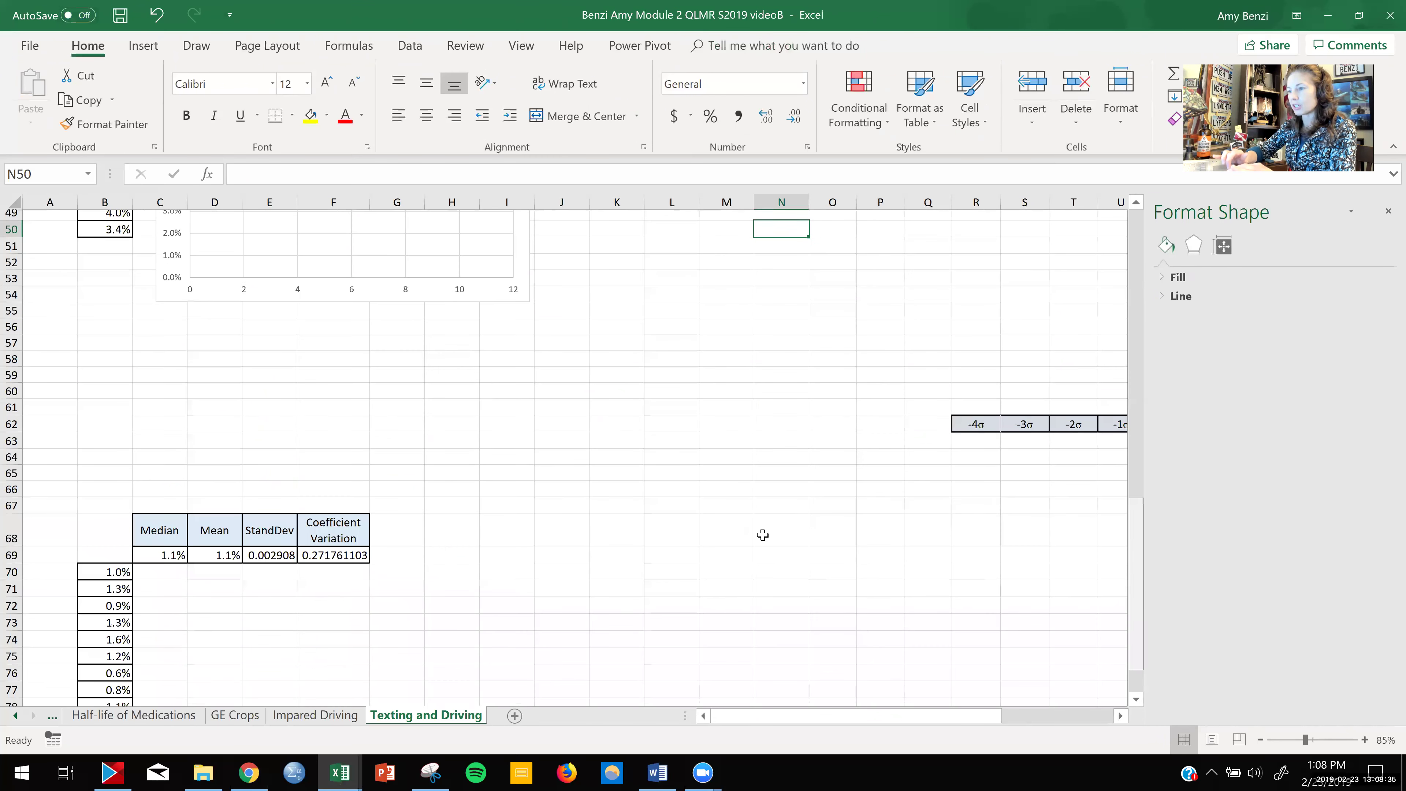
{"action": "left_click_drag", "start_coordinate": [106, 540], "coordinate": [332, 683]}
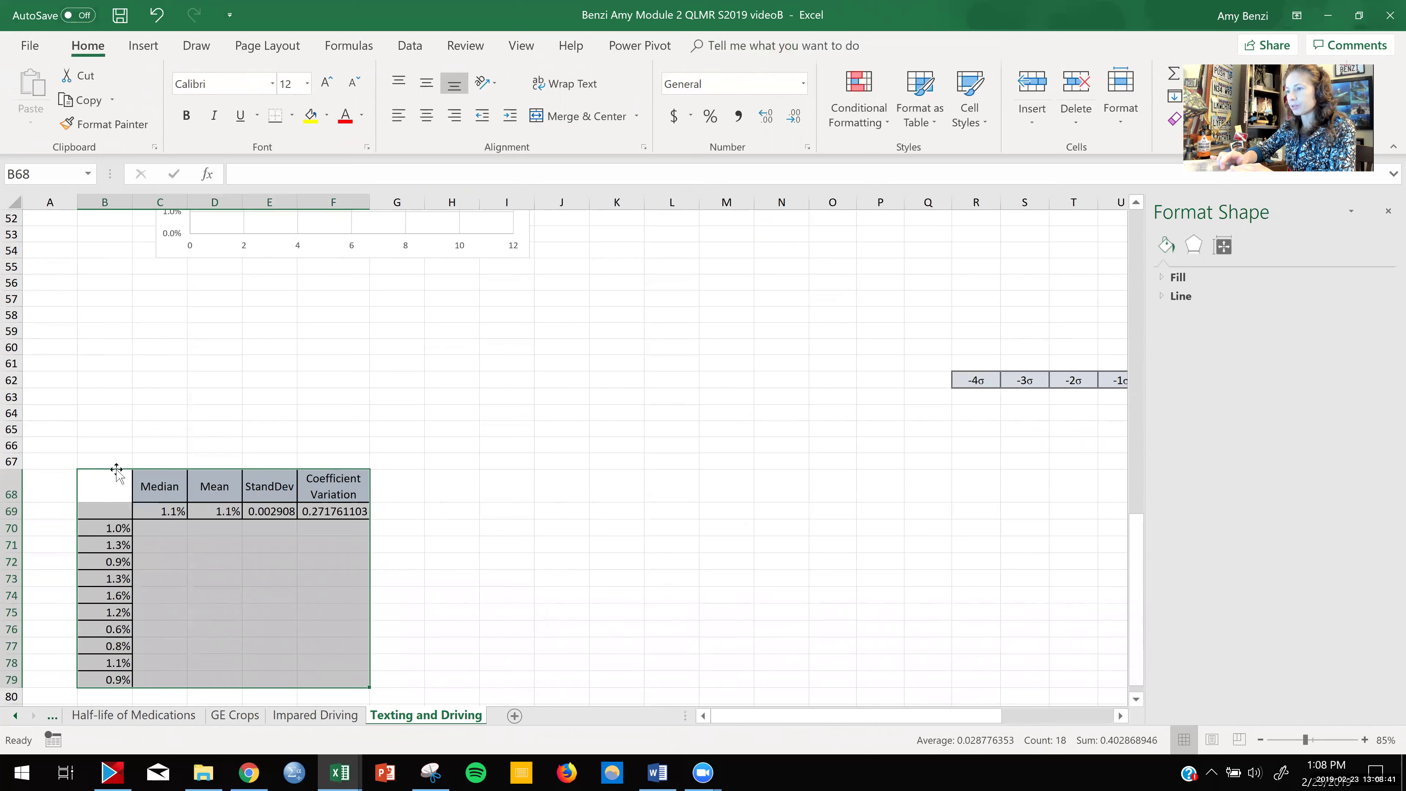
{"action": "left_click_drag", "start_coordinate": [116, 471], "coordinate": [125, 358]}
{"action": "left_click_drag", "start_coordinate": [126, 350], "coordinate": [123, 346]}
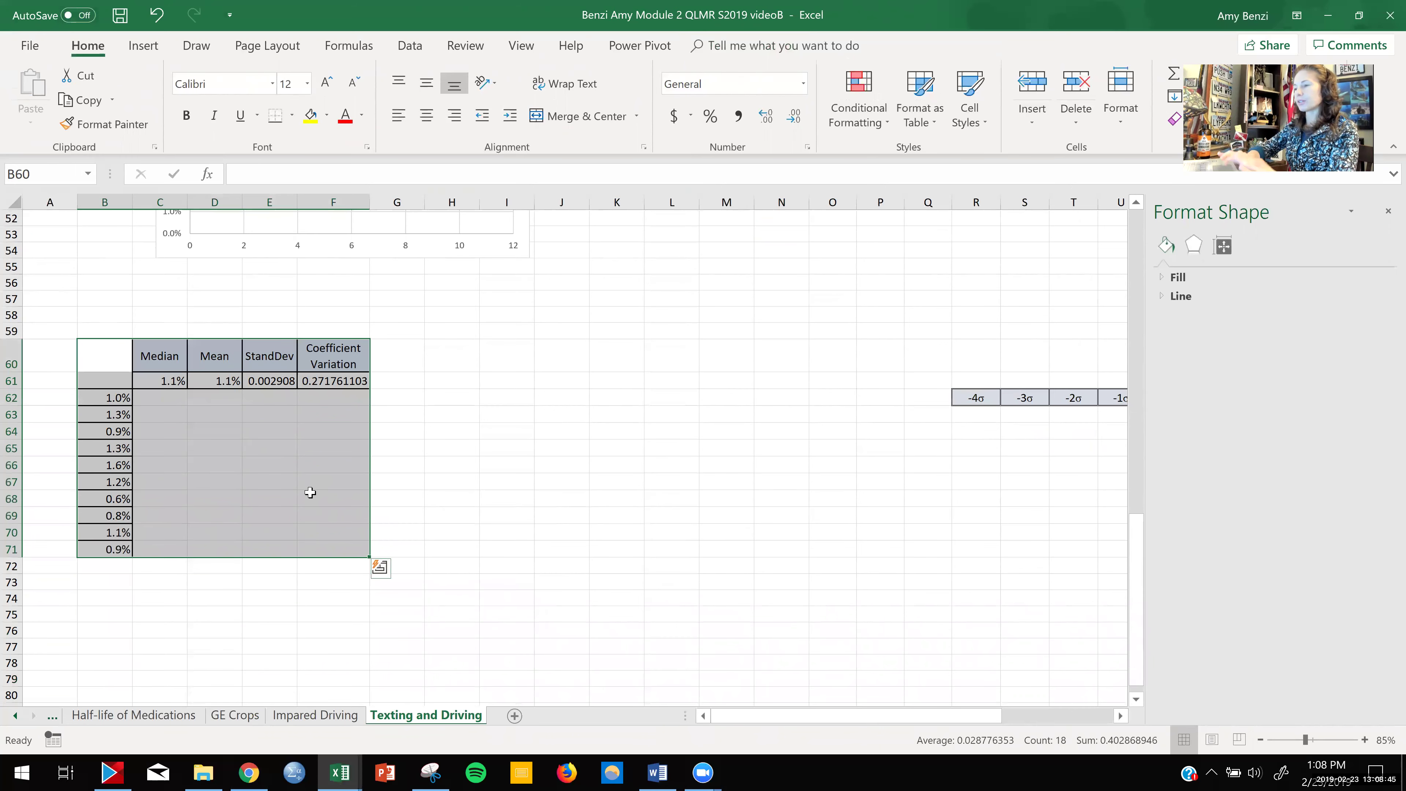
{"action": "left_click", "coordinate": [563, 554]}
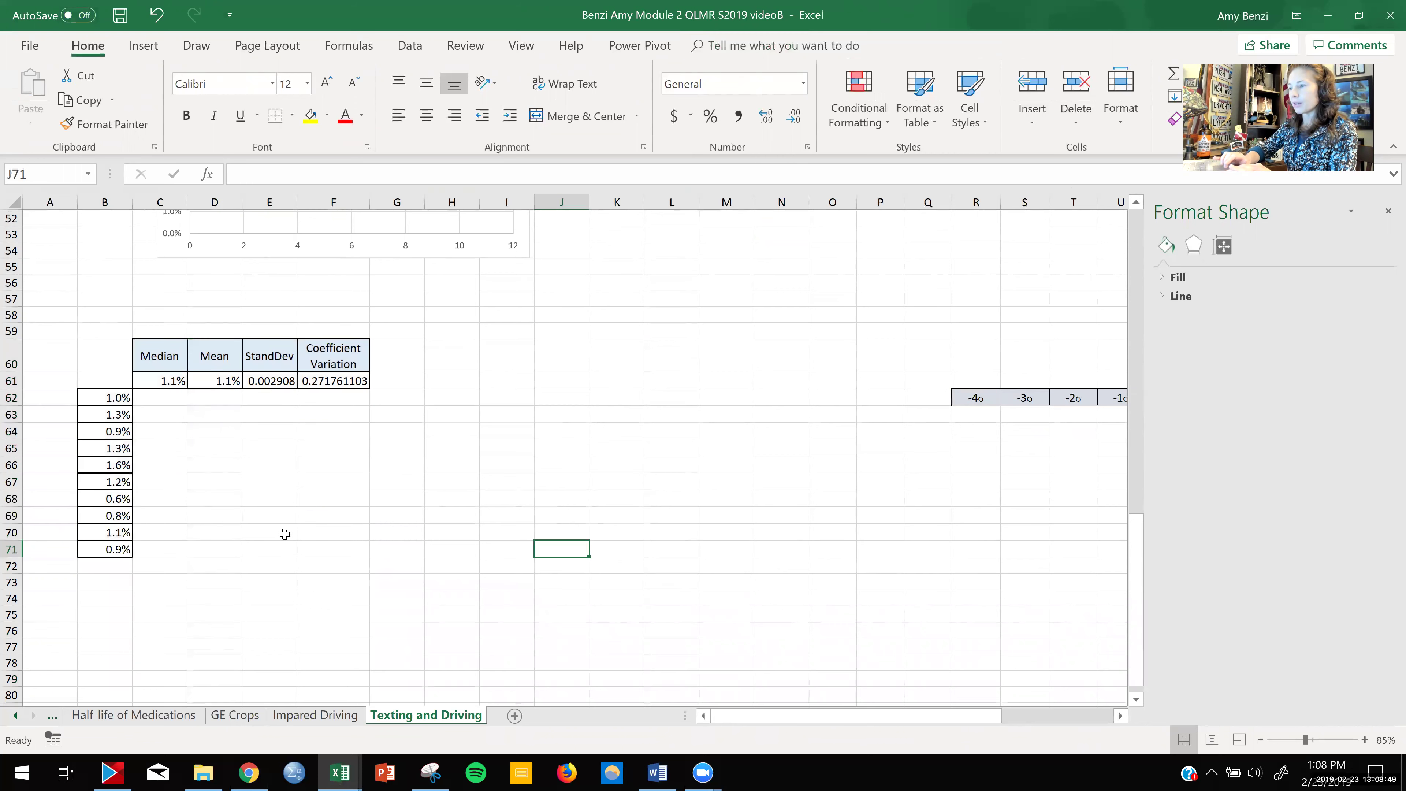
- Insert a markers-only scatter chart of the 70+ percentages in B62:B71
{"action": "left_click_drag", "start_coordinate": [118, 396], "coordinate": [118, 547]}
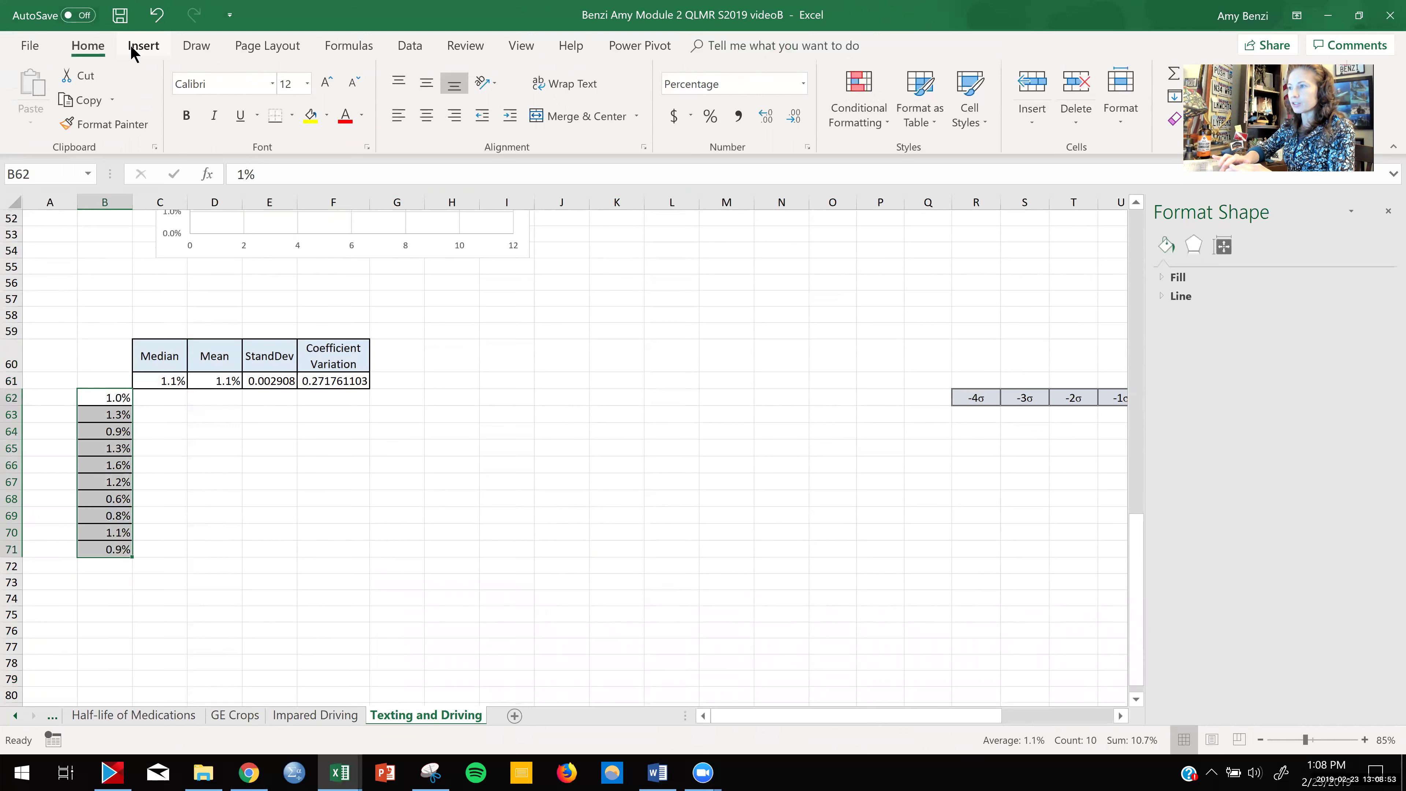
{"action": "left_click", "coordinate": [143, 46]}
{"action": "left_click", "coordinate": [560, 117]}
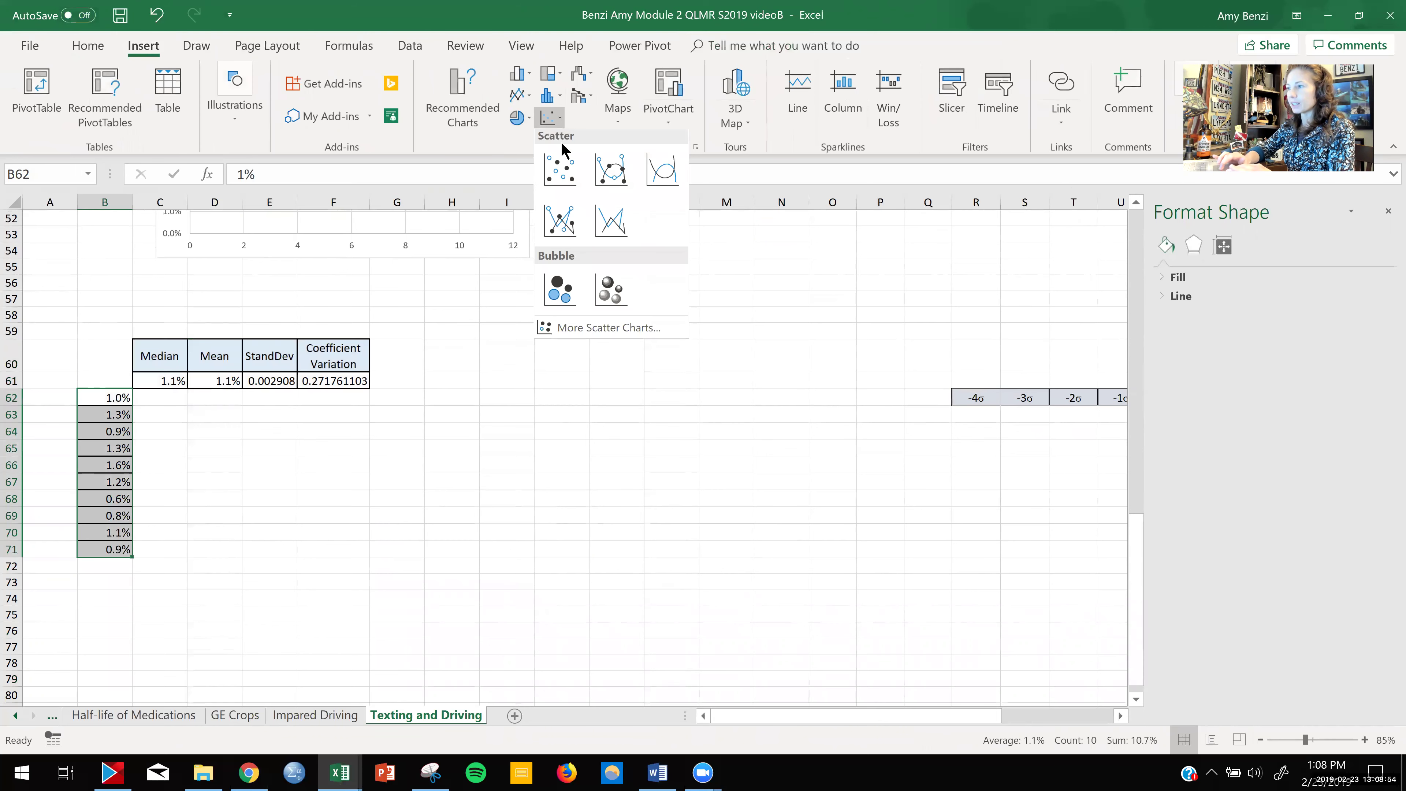
{"action": "left_click", "coordinate": [558, 173]}
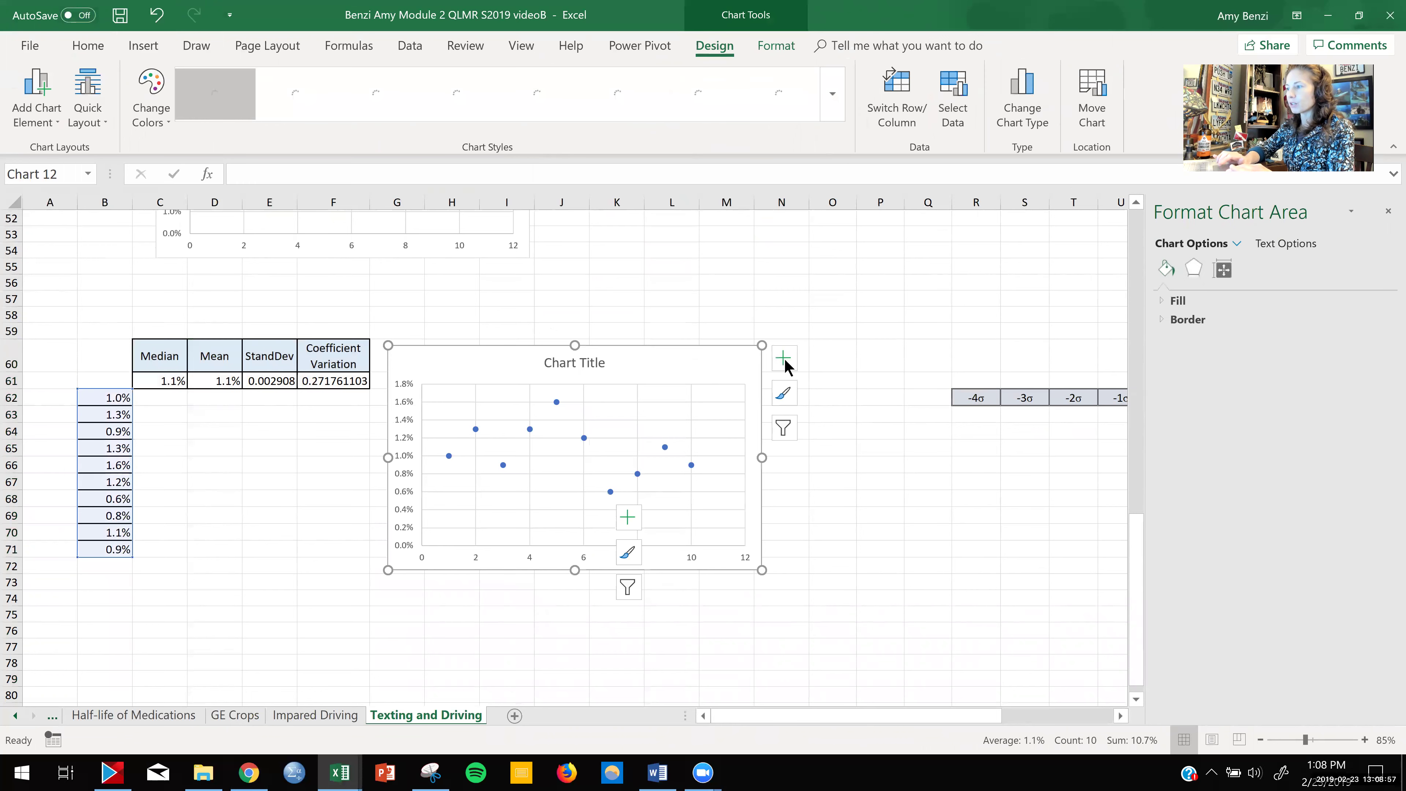
- Add a trendline to the 70+ scatter chart and place the chart beside its data, below the statistics table
{"action": "left_click", "coordinate": [783, 359]}
{"action": "left_click", "coordinate": [815, 519]}
{"action": "left_click_drag", "start_coordinate": [683, 372], "coordinate": [445, 424]}
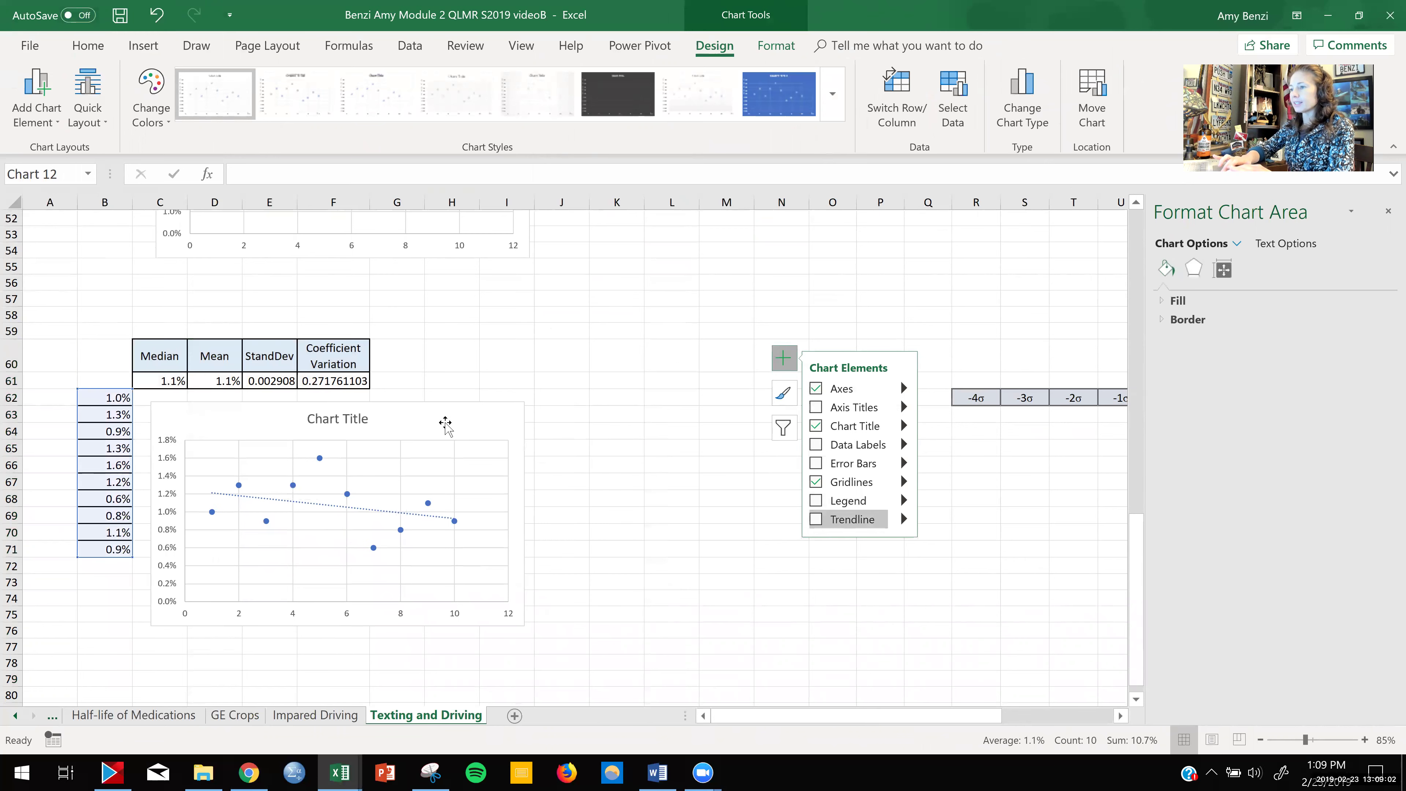
{"action": "left_click", "coordinate": [325, 416]}
{"action": "triple_click", "coordinate": [325, 418]}
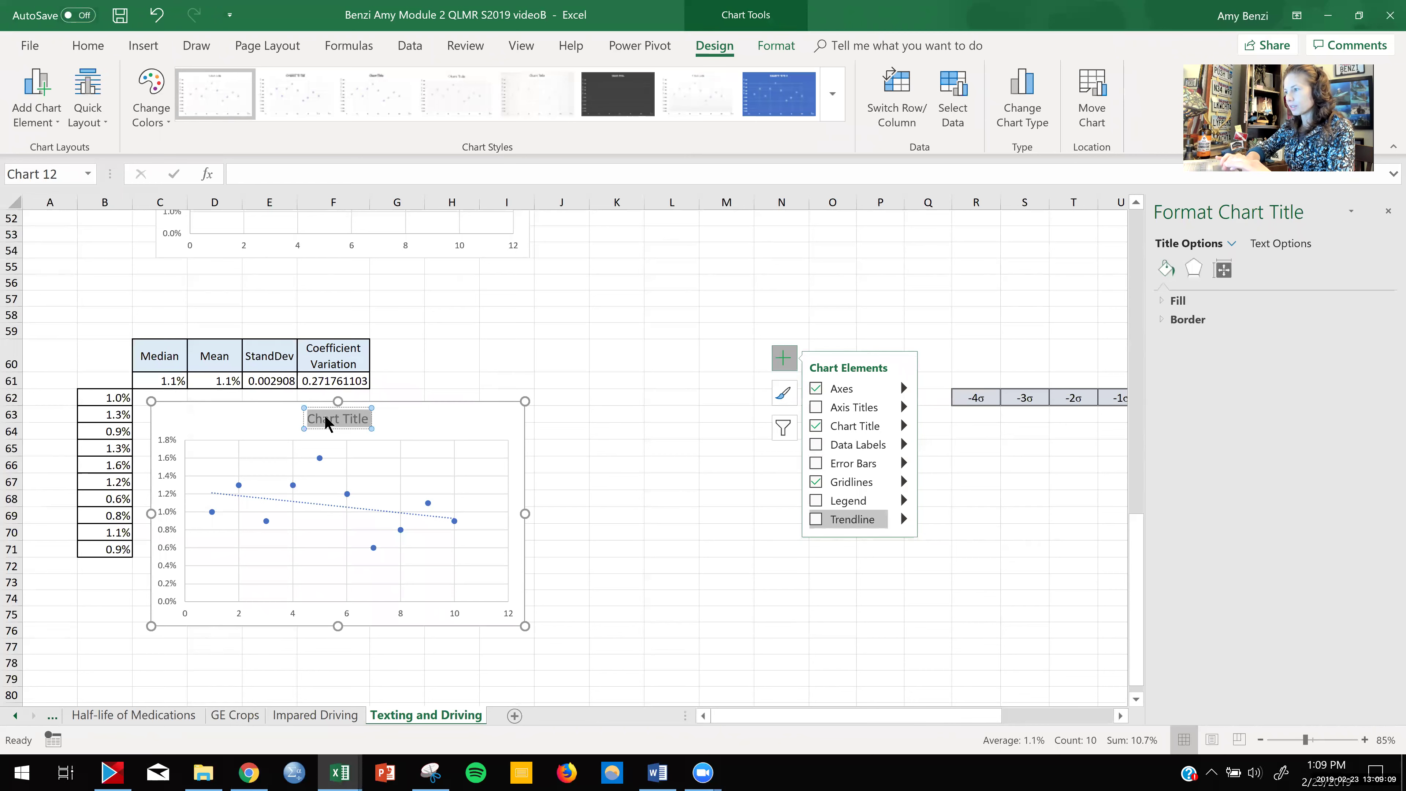
{"action": "left_click", "coordinate": [634, 460]}
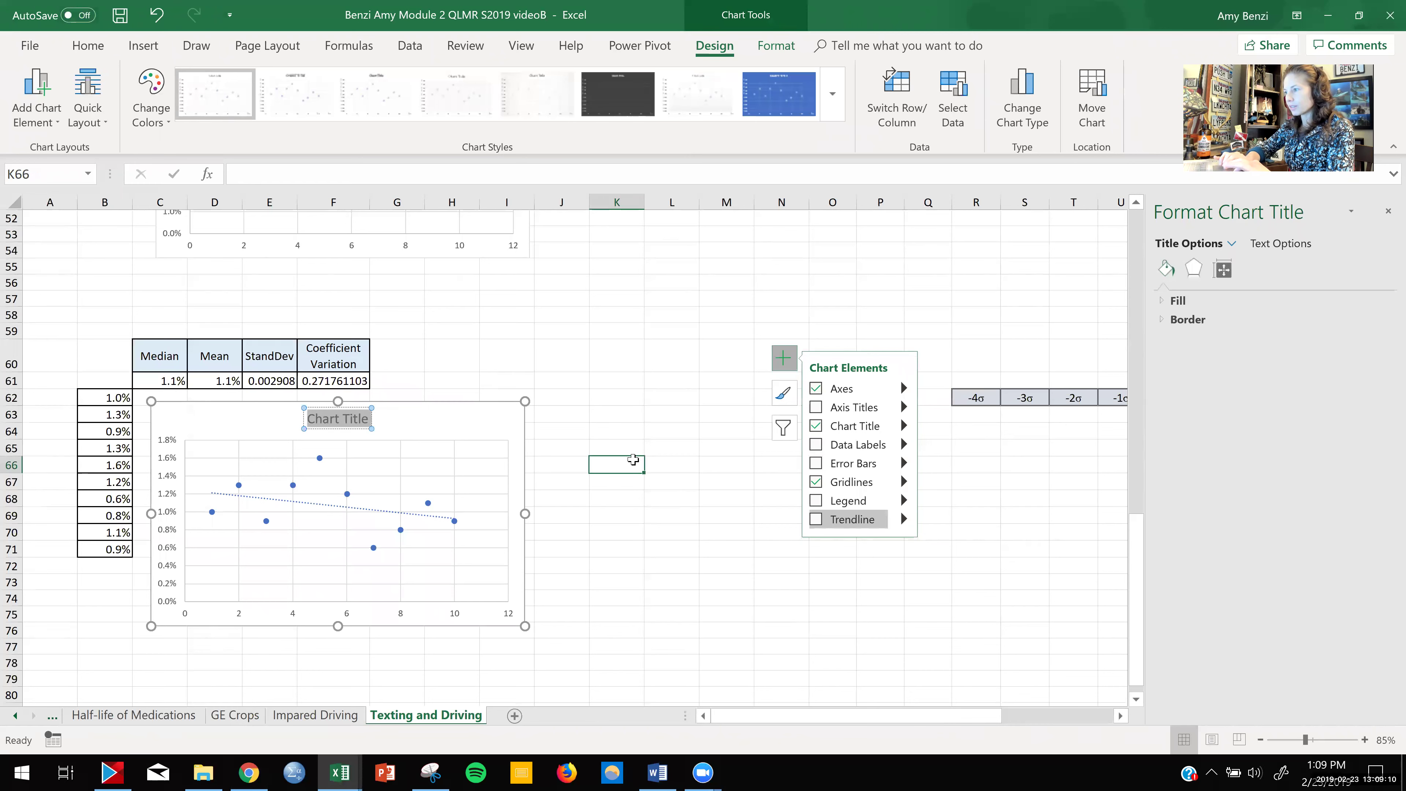
{"action": "left_click", "coordinate": [344, 419]}
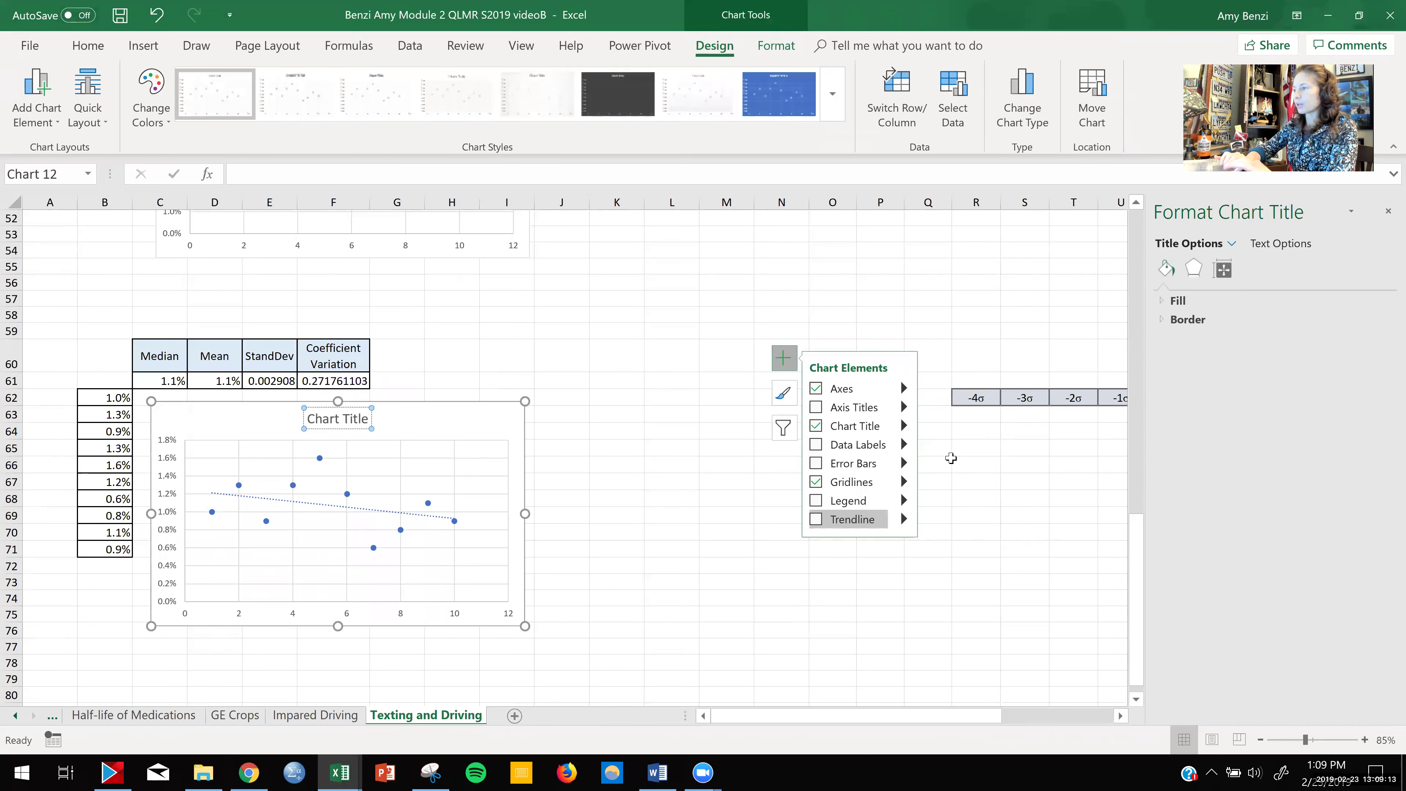
{"action": "scroll", "coordinate": [1138, 551], "scroll_direction": "up", "scroll_amount": 1}
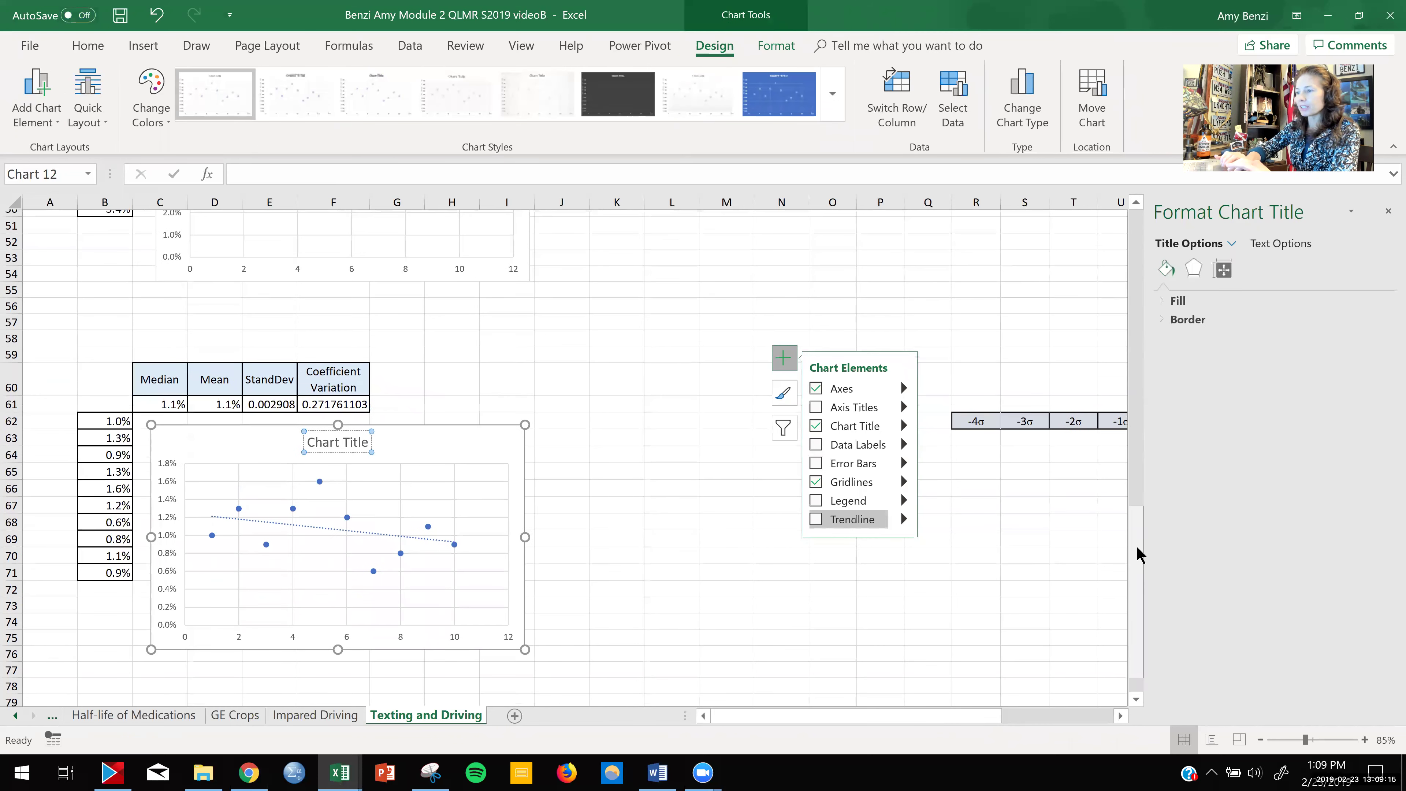
{"action": "scroll", "coordinate": [1138, 554], "scroll_direction": "down", "scroll_amount": 1}
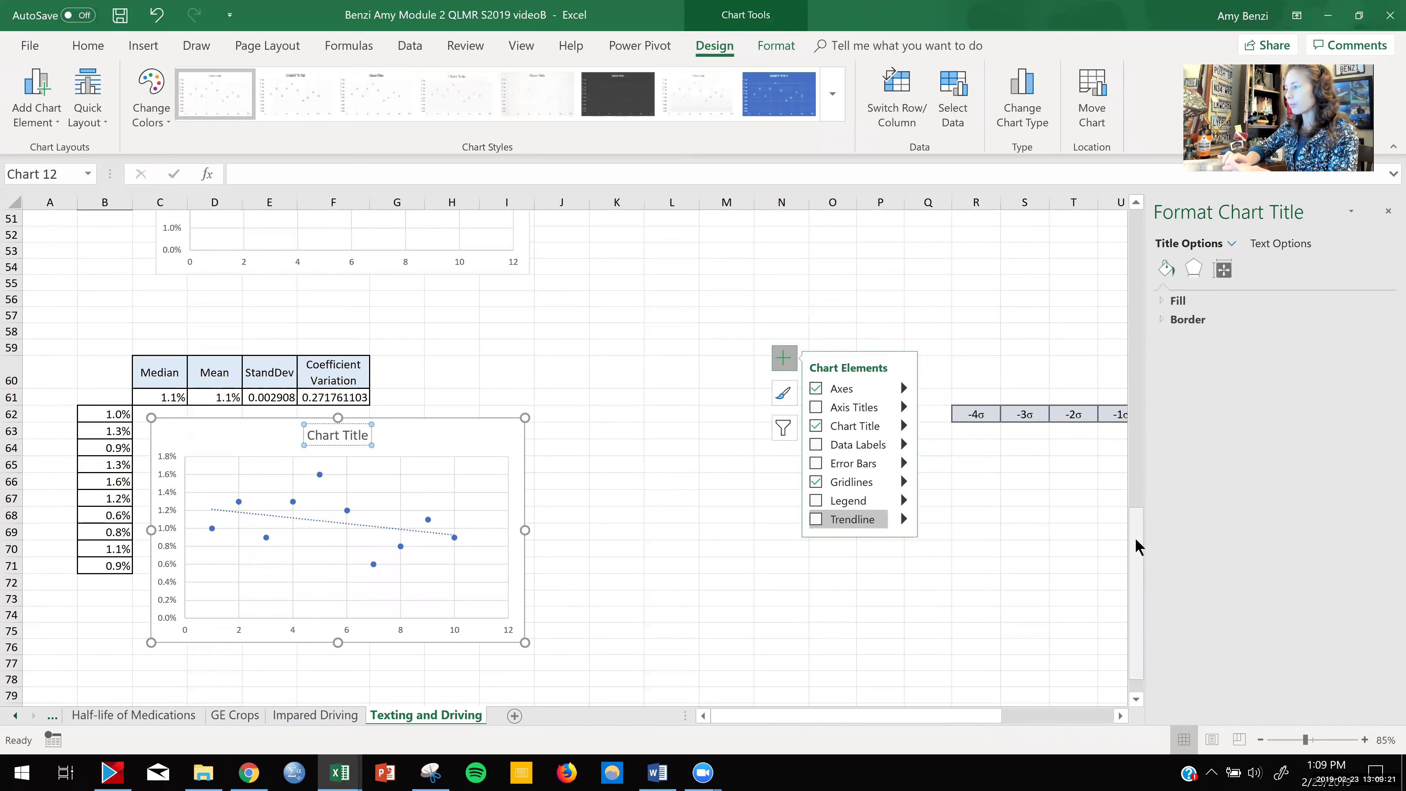
- Close the chart title formatting pane and examine the 2007-2016 line chart comparing the three age groups
{"action": "scroll", "coordinate": [1132, 443], "scroll_direction": "up", "scroll_amount": 14}
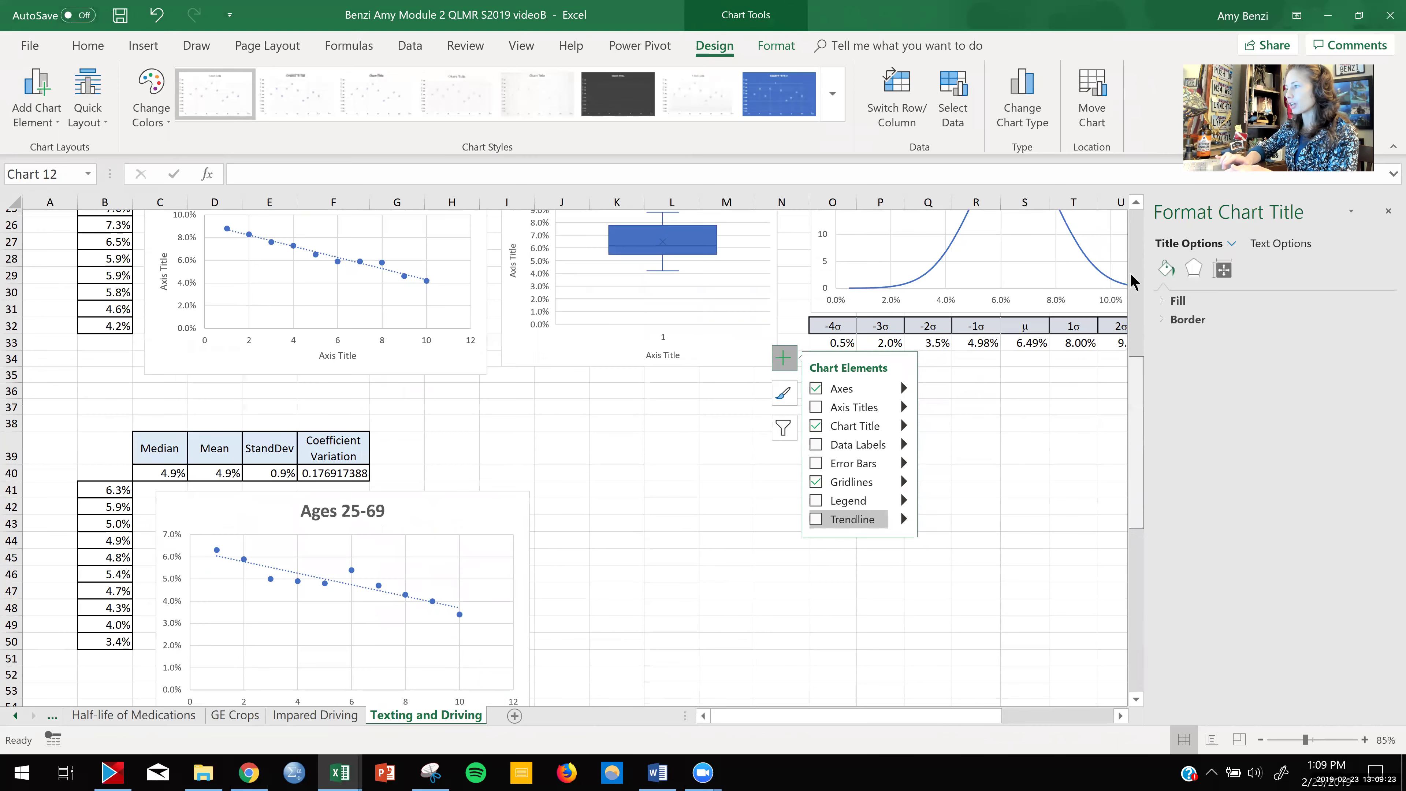
{"action": "left_click", "coordinate": [1388, 212]}
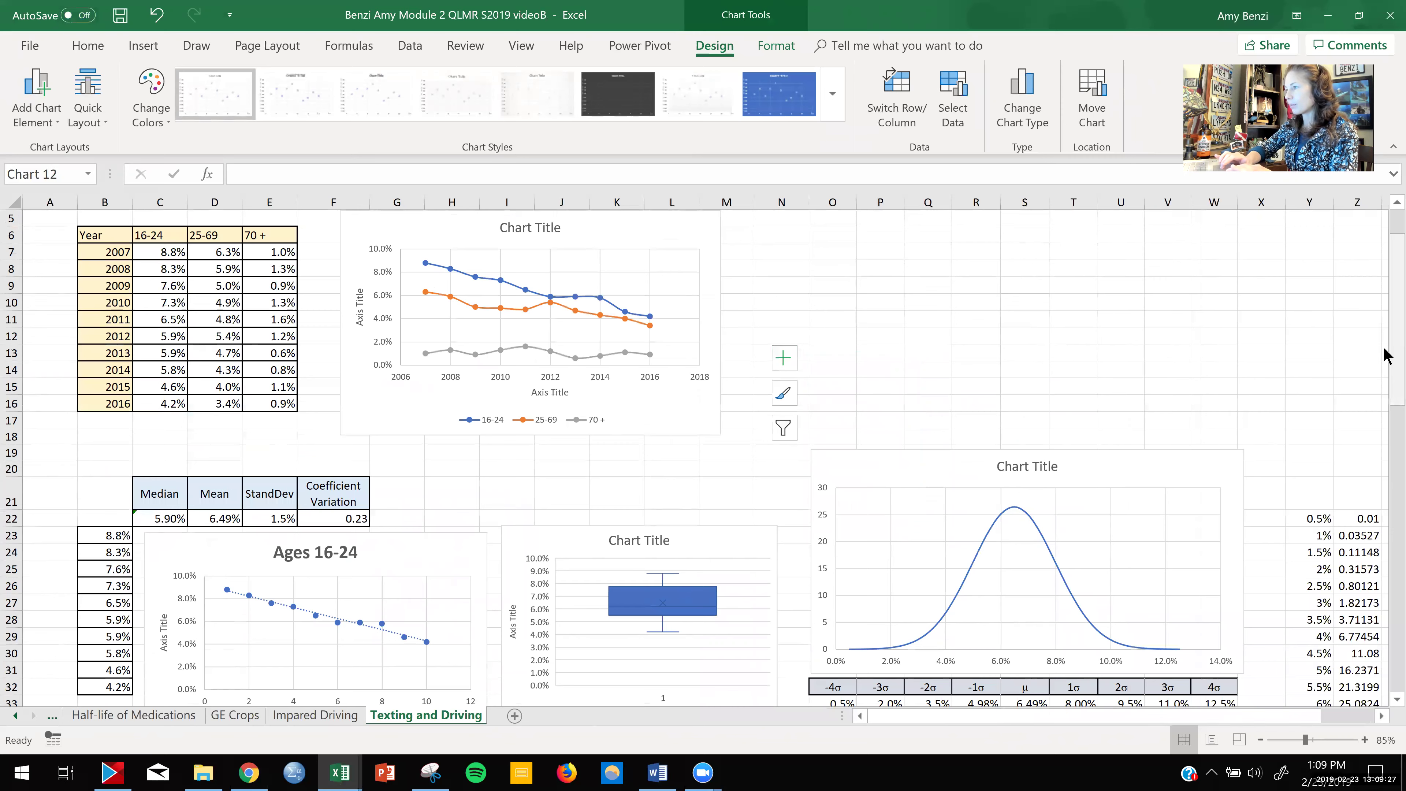
{"action": "scroll", "coordinate": [1385, 346], "scroll_direction": "up", "scroll_amount": 1}
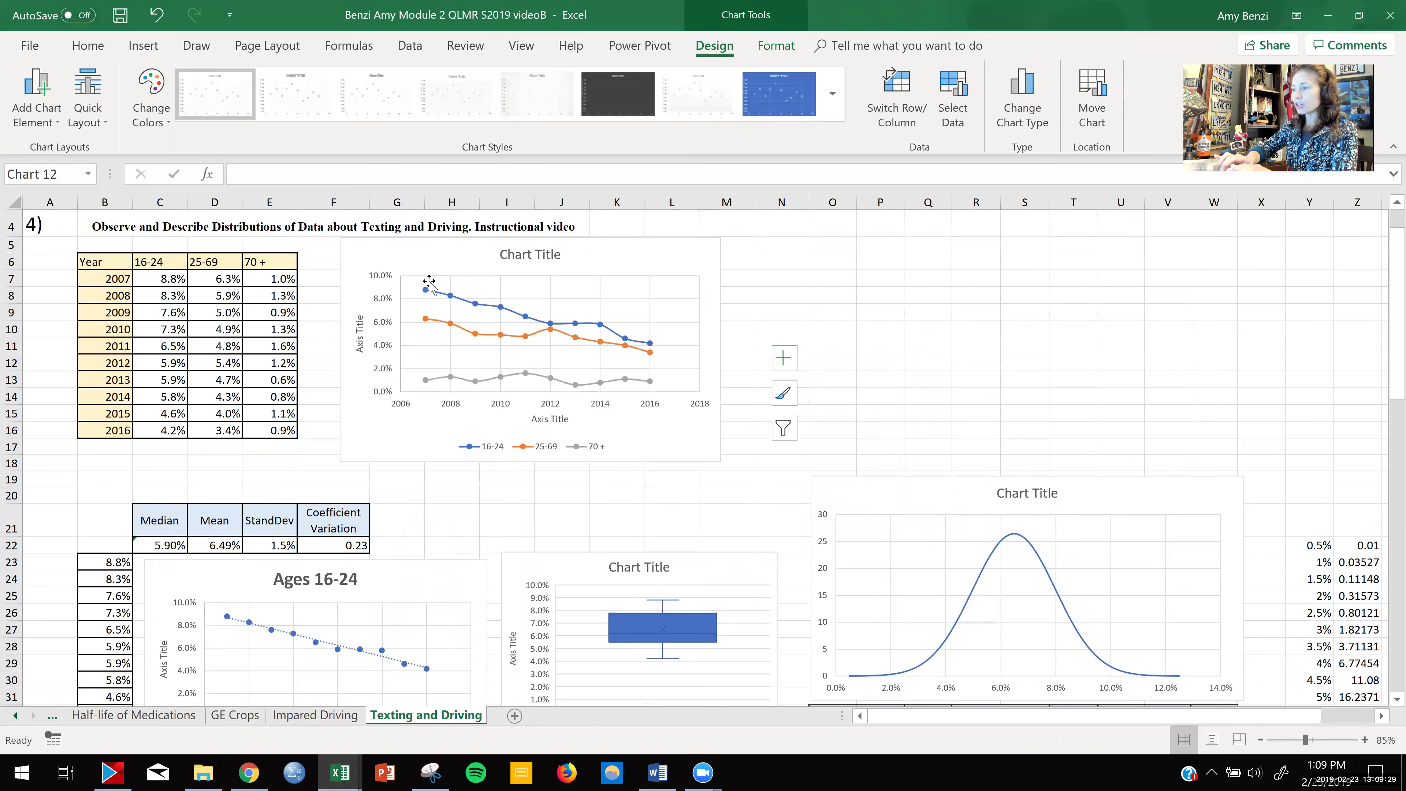
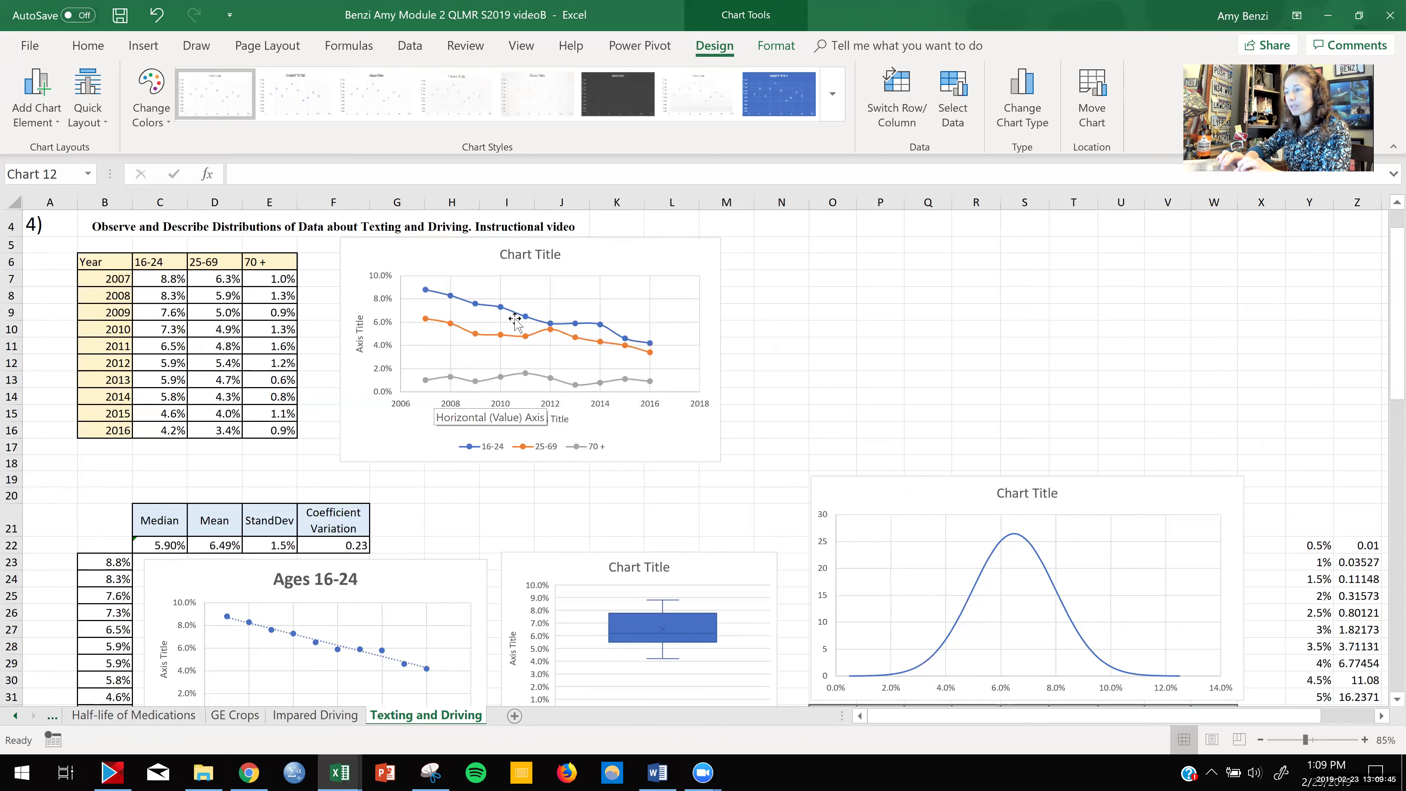
{"action": "mouse_move", "coordinate": [514, 320]}
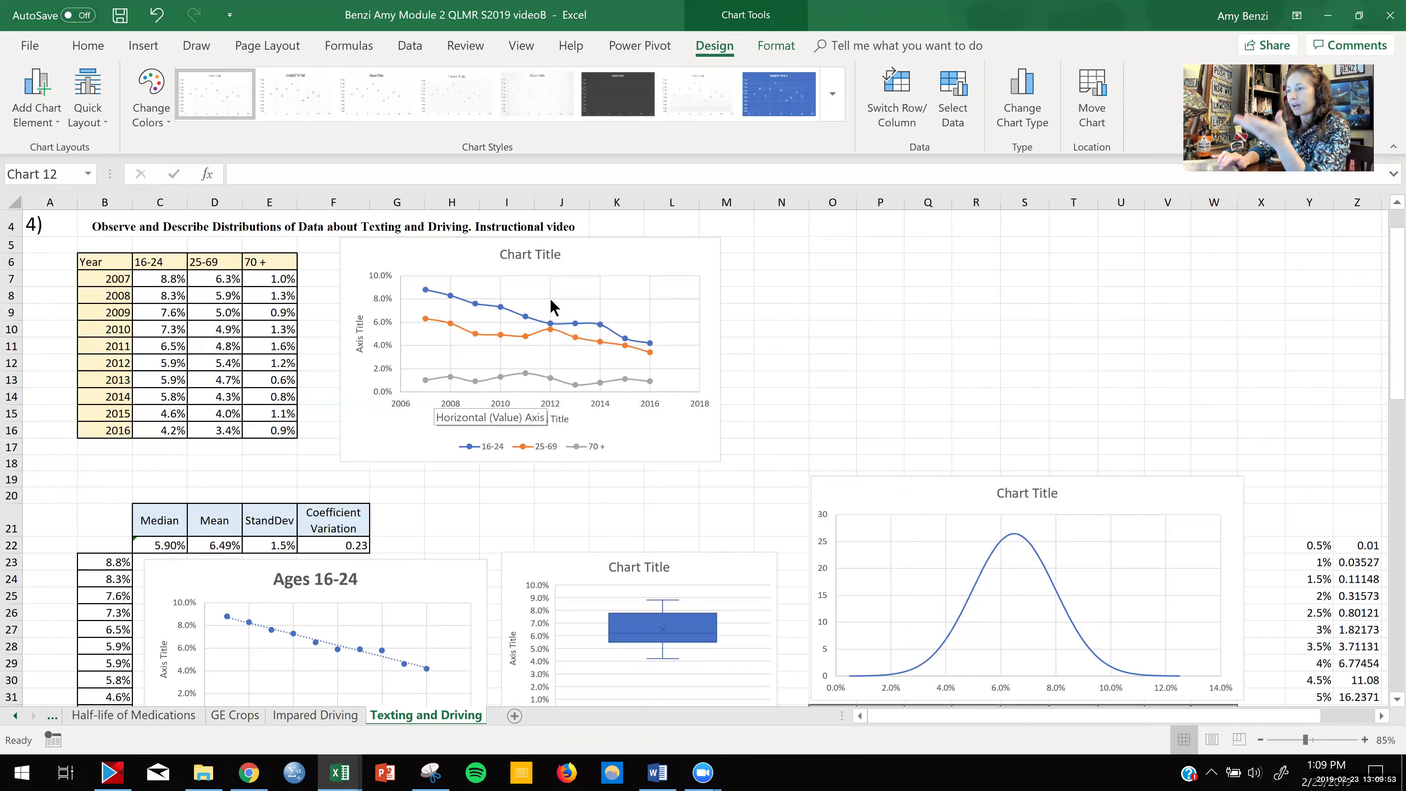
{"action": "mouse_move", "coordinate": [432, 298]}
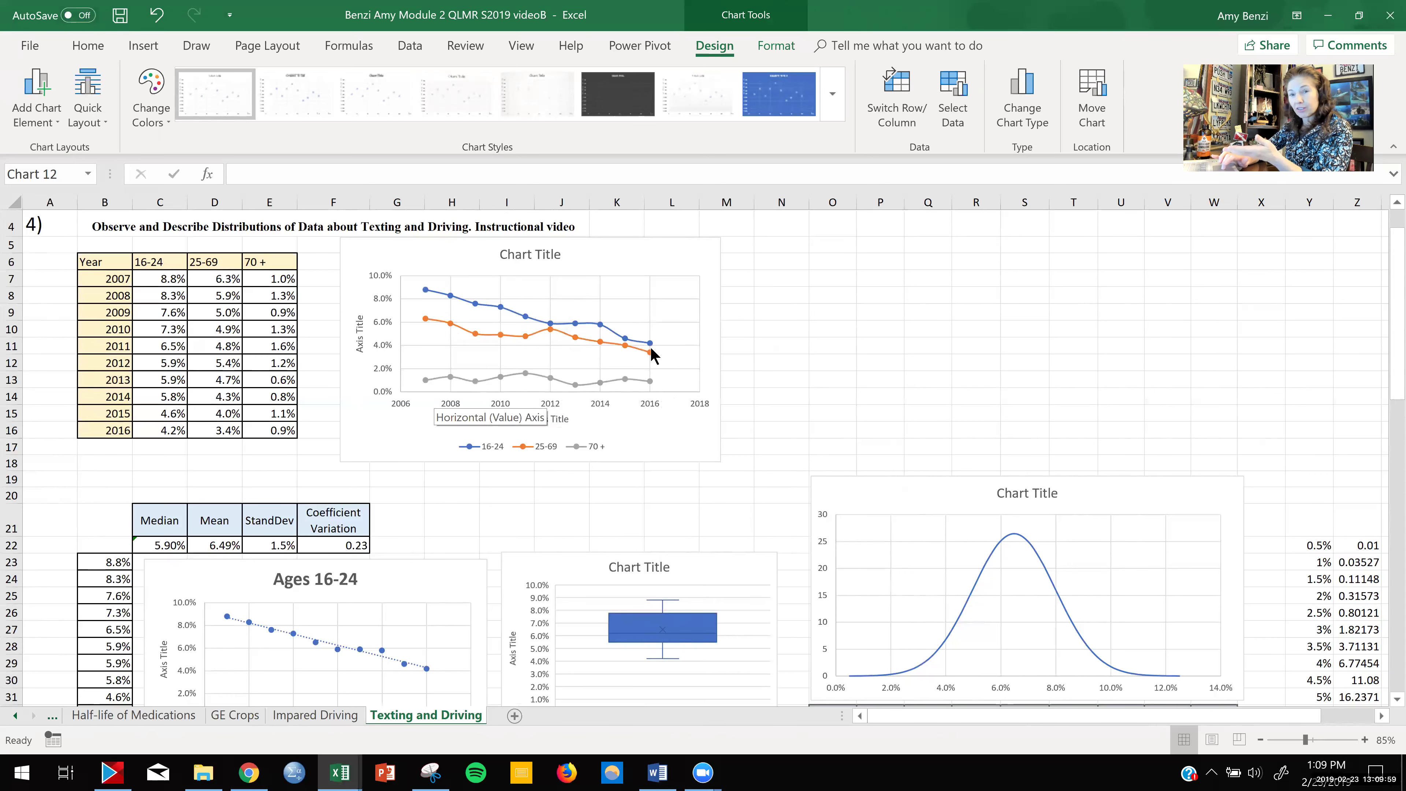
- Open the vertical axis options of the Ages 16-24 scatter chart
{"action": "left_click_drag", "start_coordinate": [1385, 355], "coordinate": [1385, 638]}
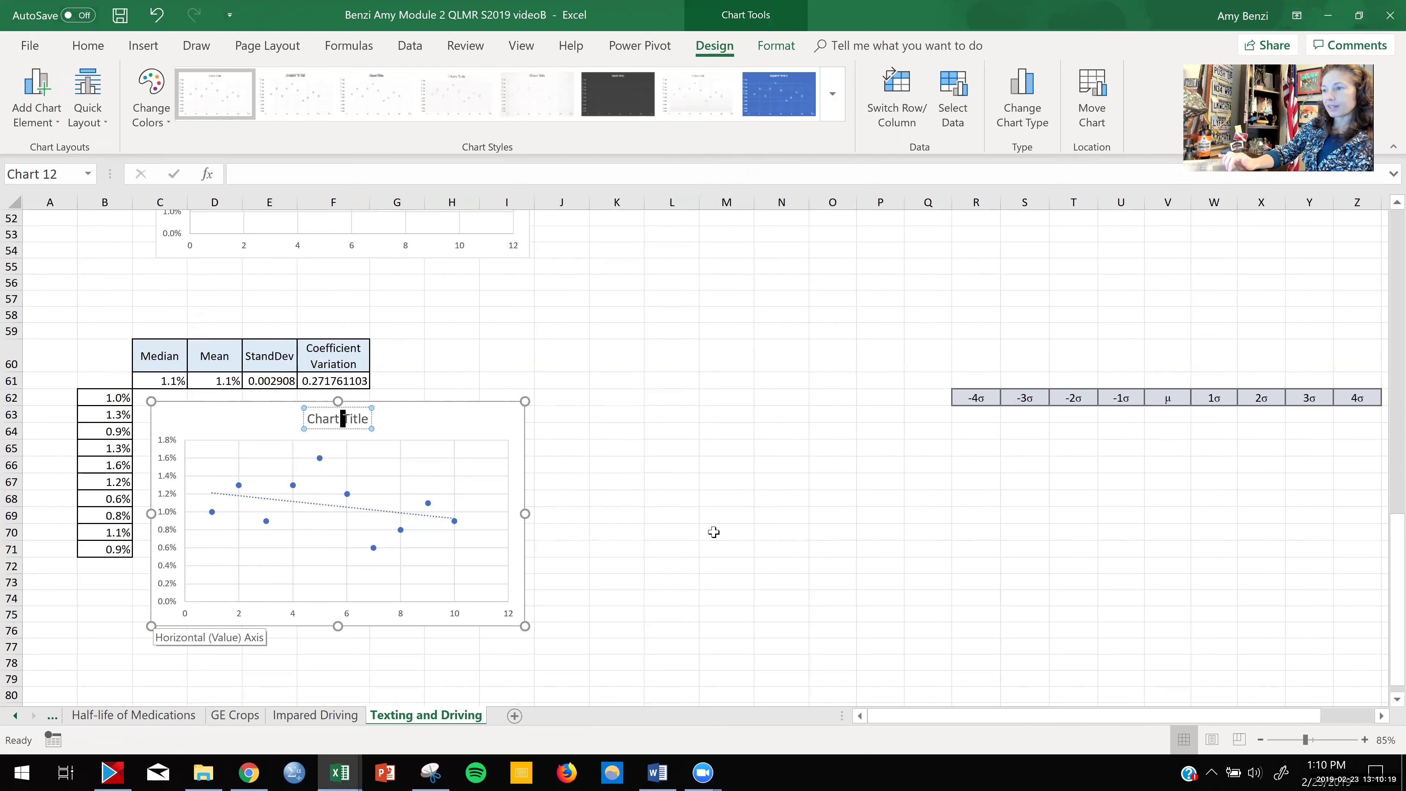
{"action": "scroll", "coordinate": [714, 531], "scroll_direction": "up", "scroll_amount": 5}
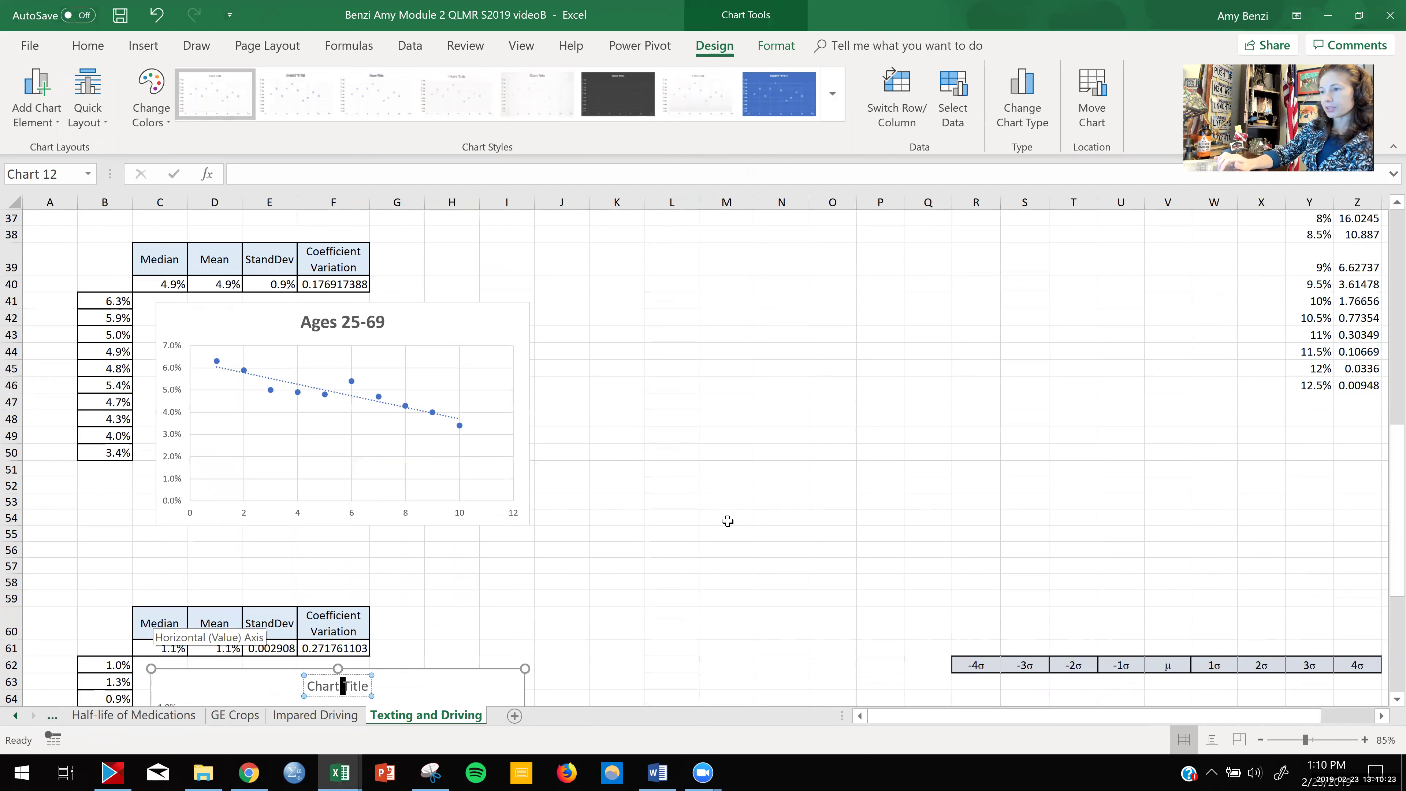
{"action": "scroll", "coordinate": [728, 521], "scroll_direction": "up", "scroll_amount": 3}
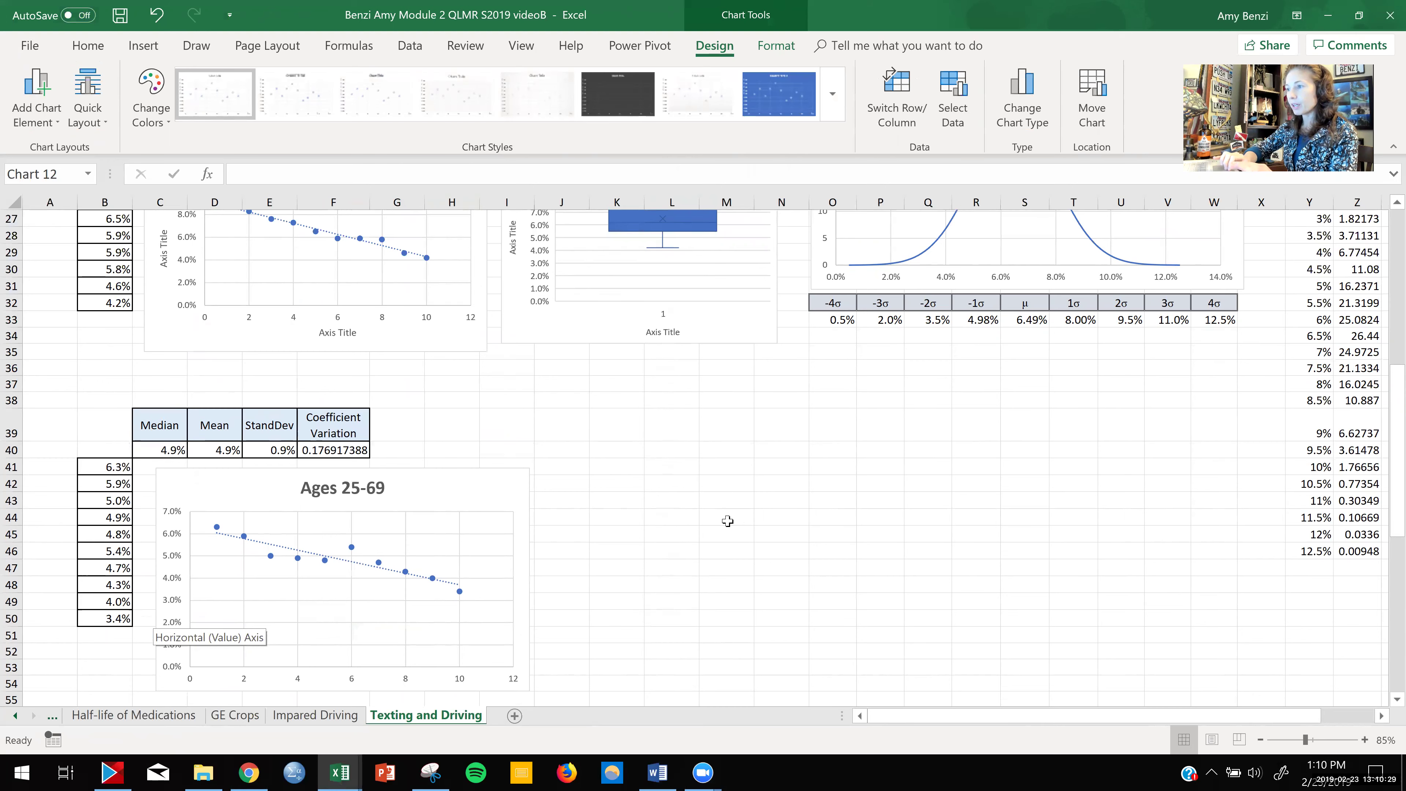
{"action": "scroll", "coordinate": [728, 521], "scroll_direction": "up", "scroll_amount": 3}
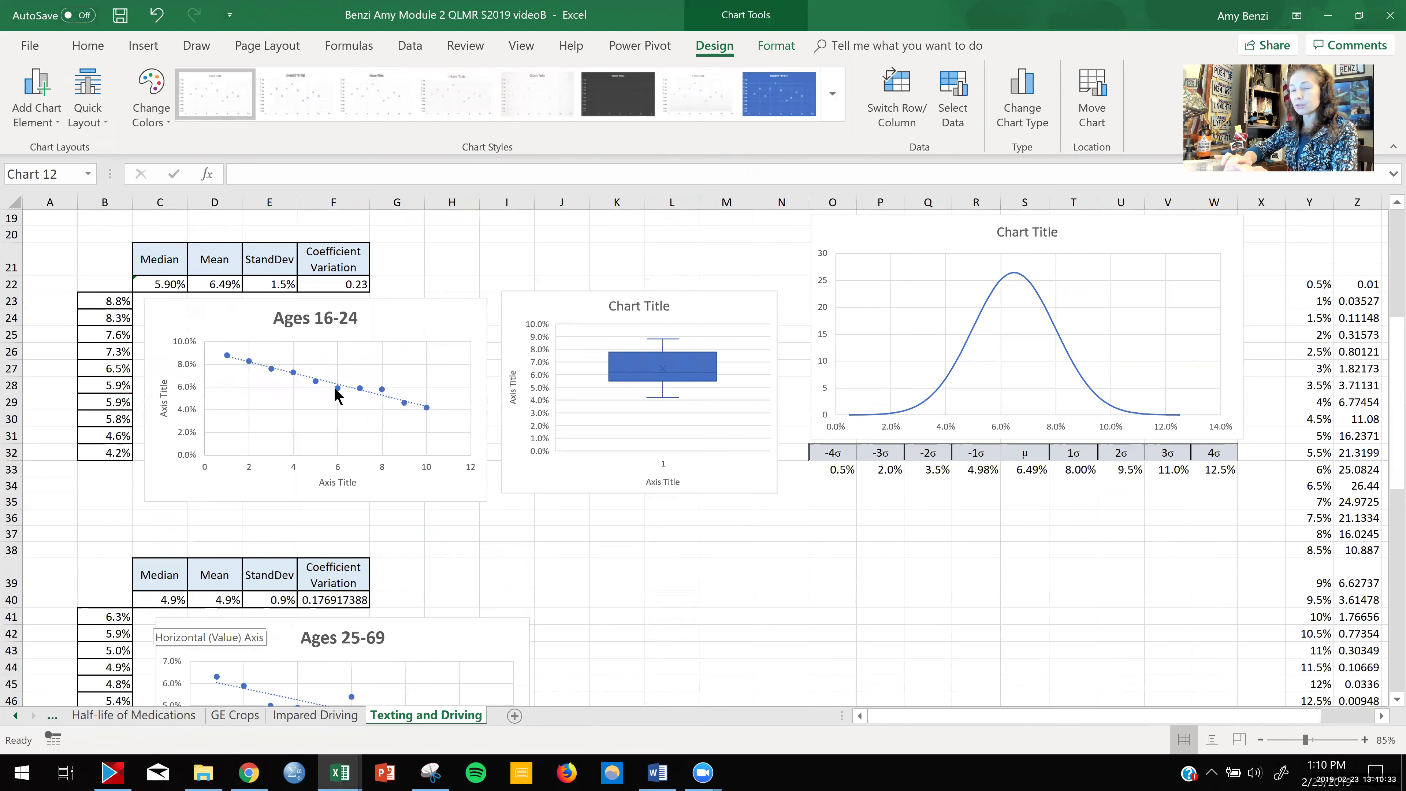
{"action": "left_click", "coordinate": [186, 461]}
{"action": "double_click", "coordinate": [186, 461]}
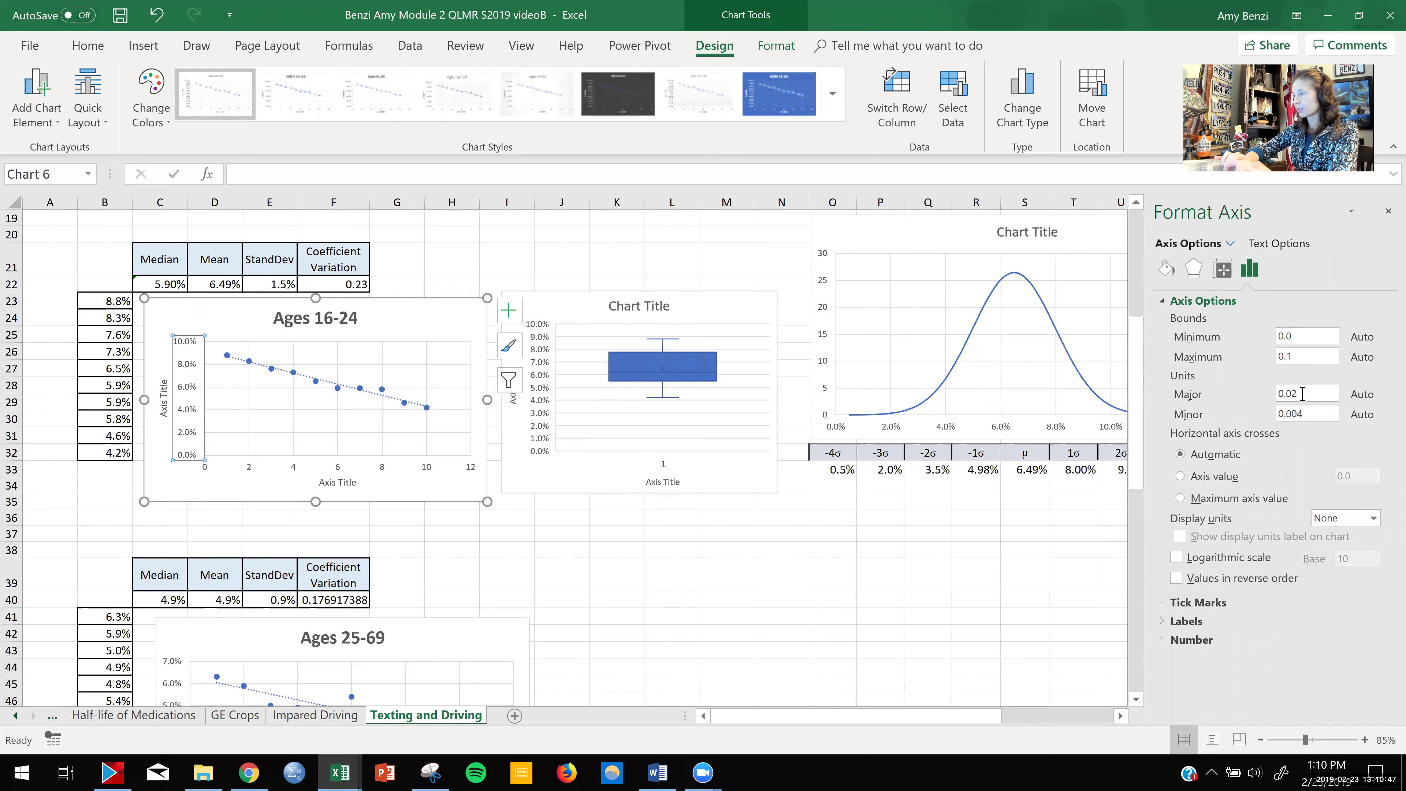
{"action": "left_click_drag", "start_coordinate": [1301, 393], "coordinate": [1280, 393]}
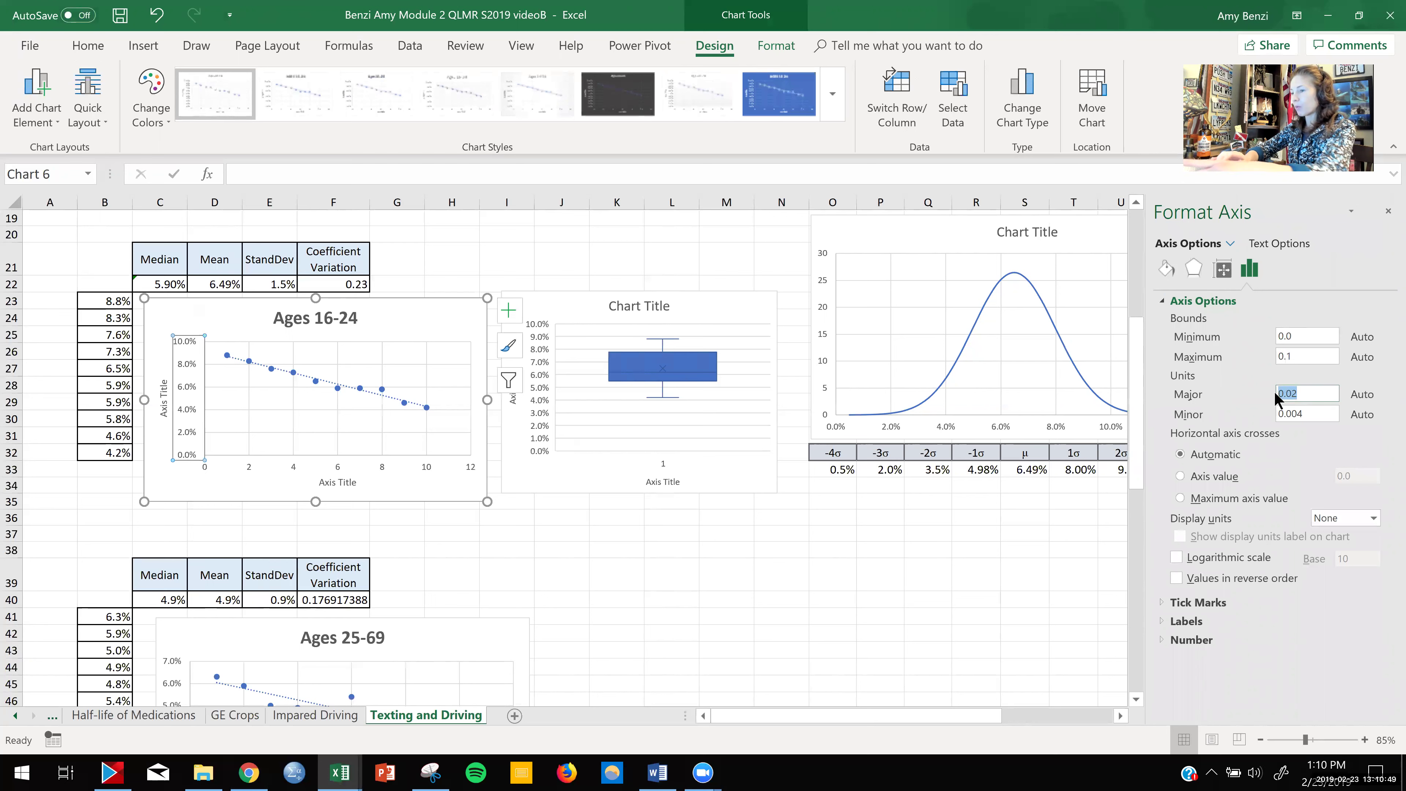
{"action": "type", "text": "1"}
{"action": "key", "text": "Return"}
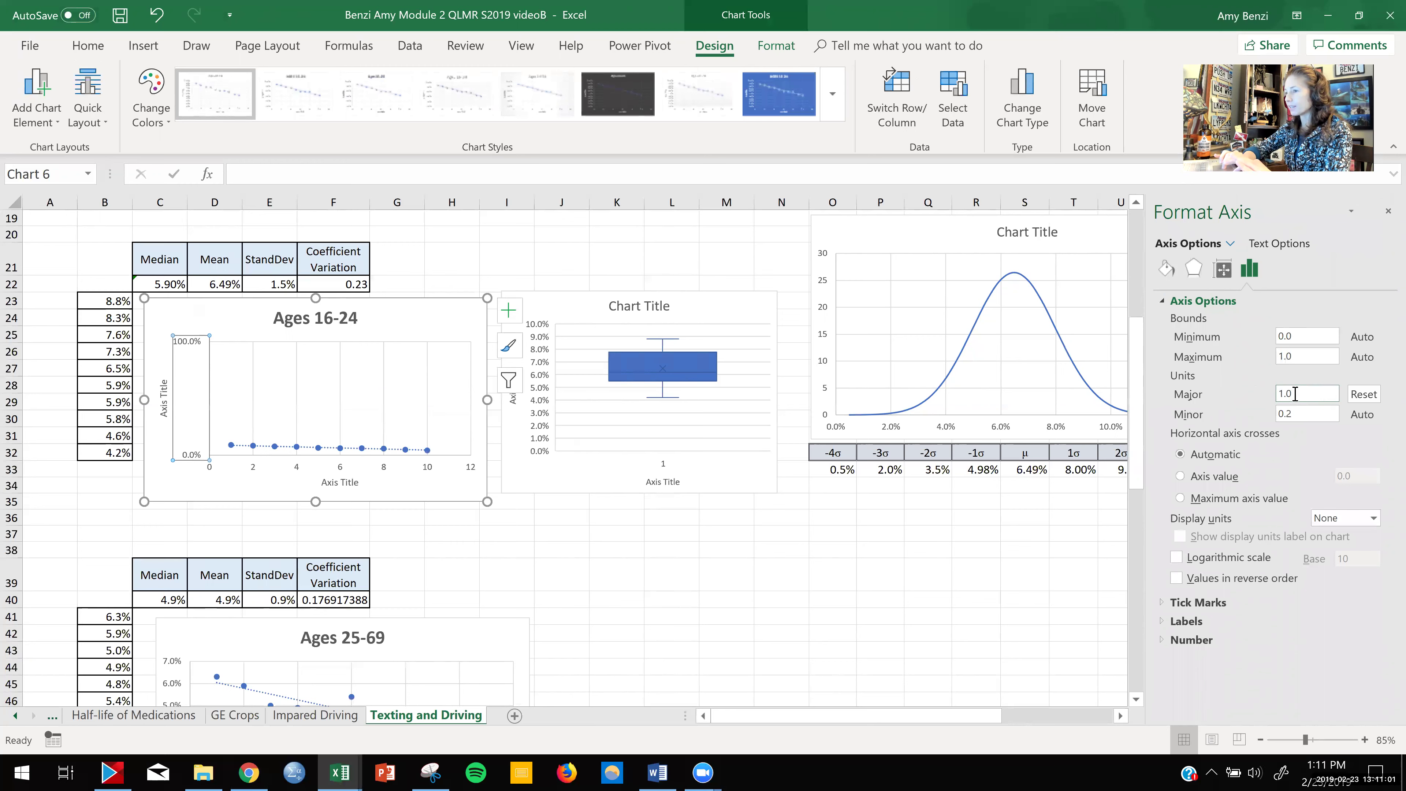
- Set the major unit of the Ages 16-24 scatter chart's vertical axis to 0.01
{"action": "left_click_drag", "start_coordinate": [1295, 394], "coordinate": [1277, 394]}
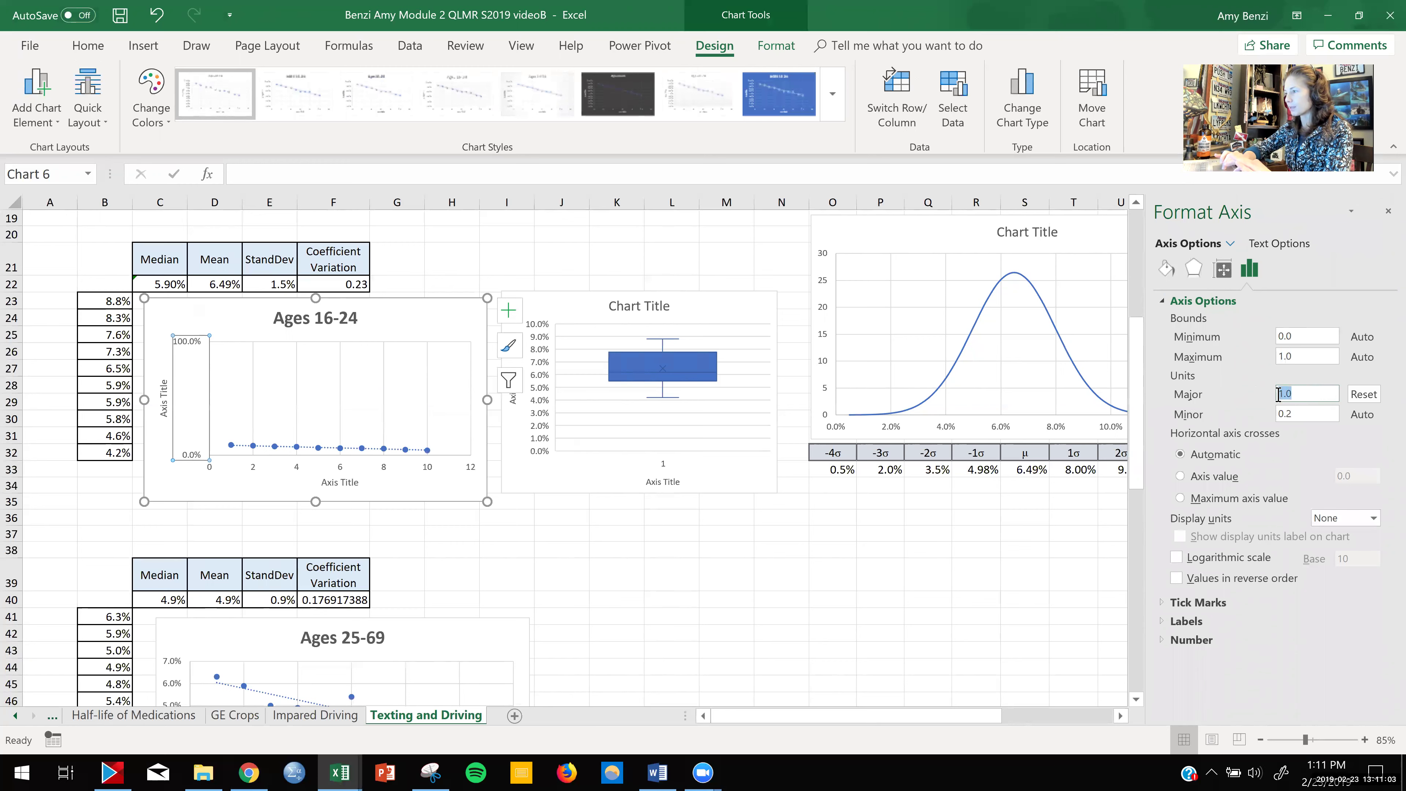
{"action": "type", "text": ".0"}
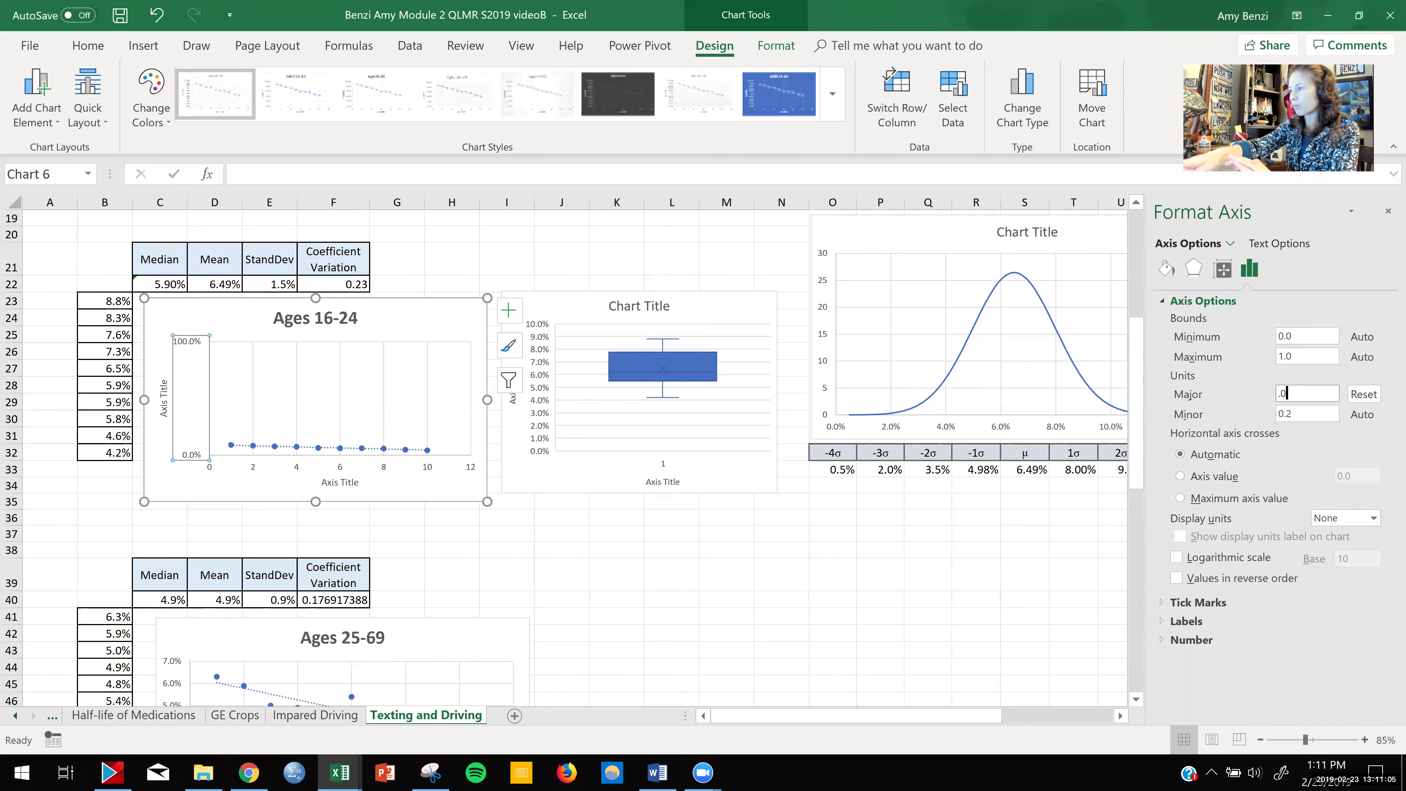
{"action": "key", "text": "Return"}
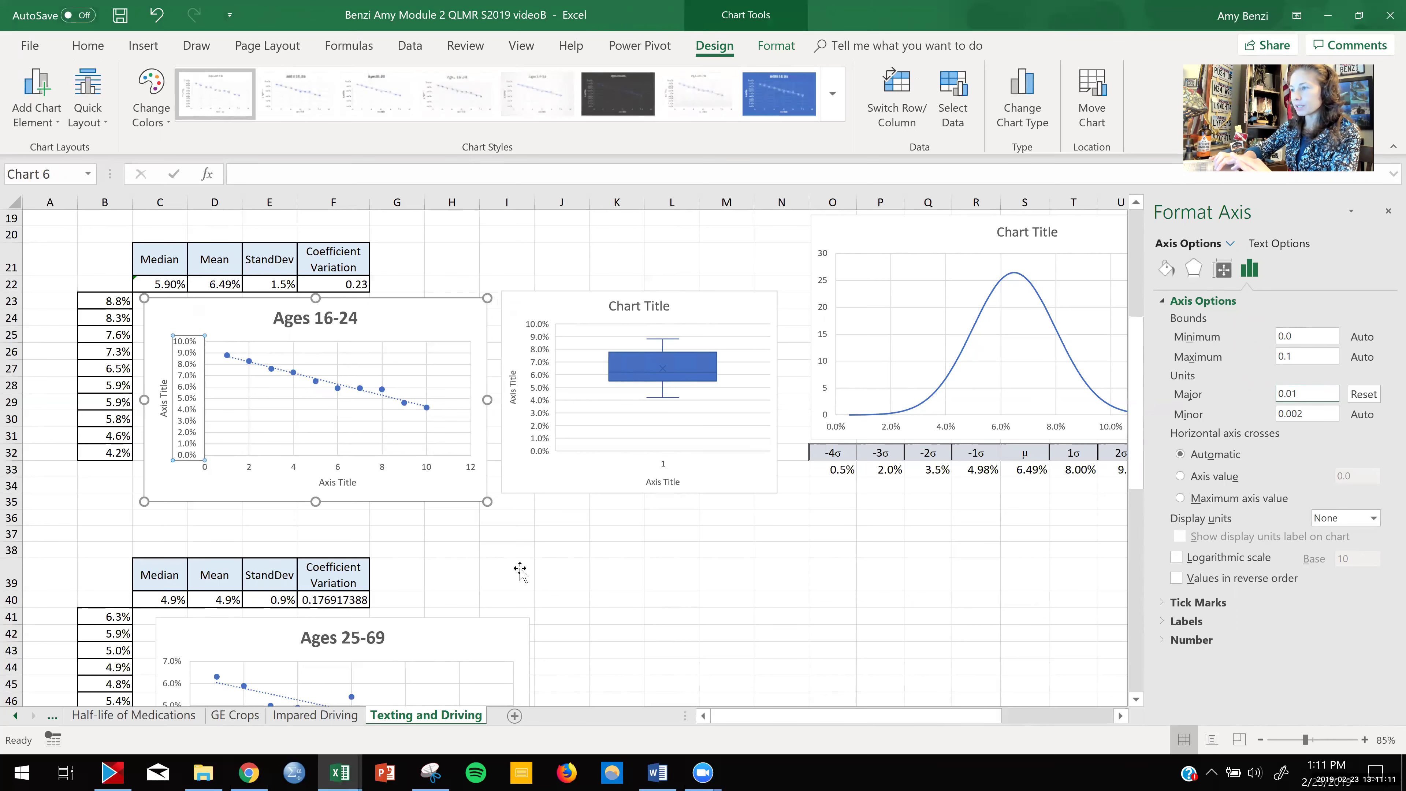
{"action": "scroll", "coordinate": [518, 568], "scroll_direction": "down", "scroll_amount": 2}
{"action": "left_click", "coordinate": [171, 636]}
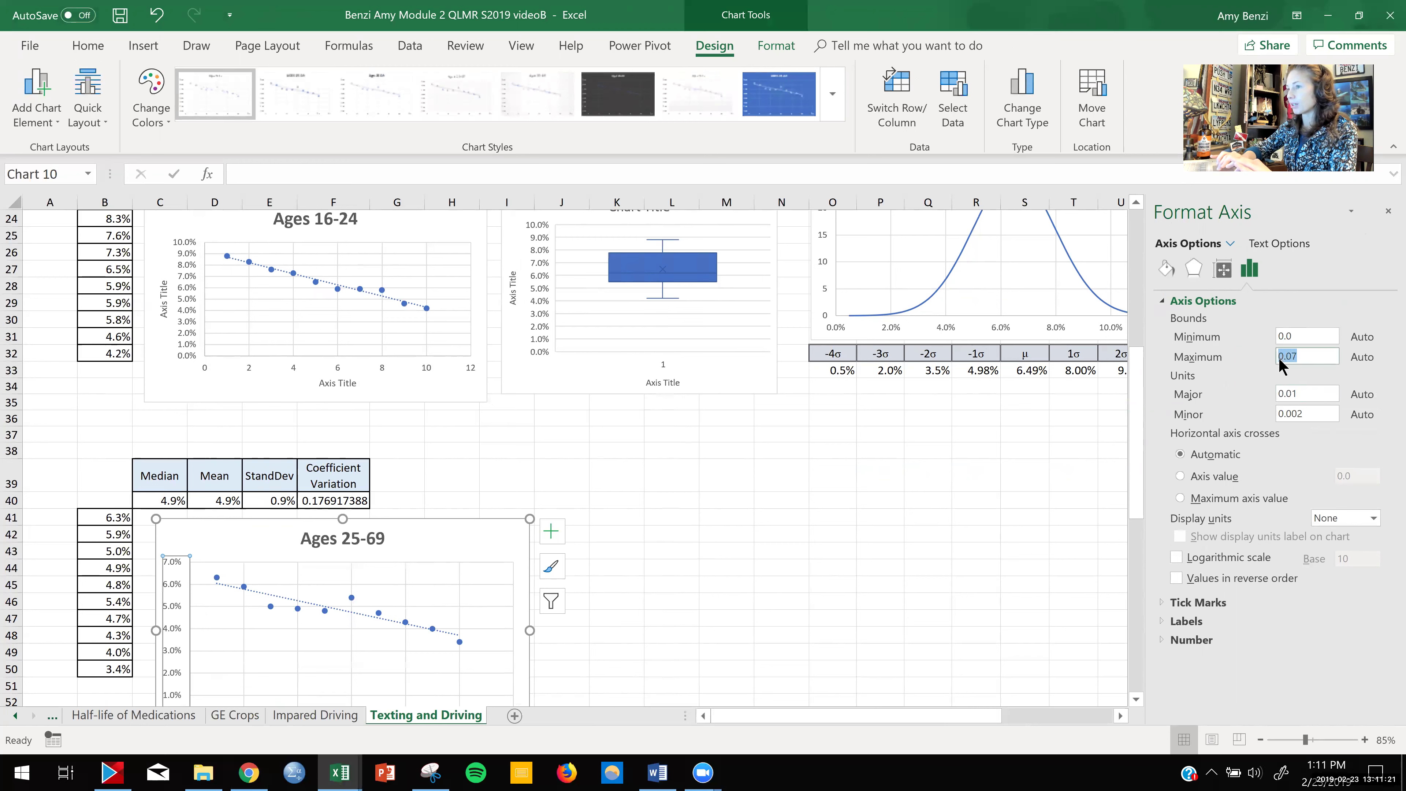
{"action": "type", "text": "1"}
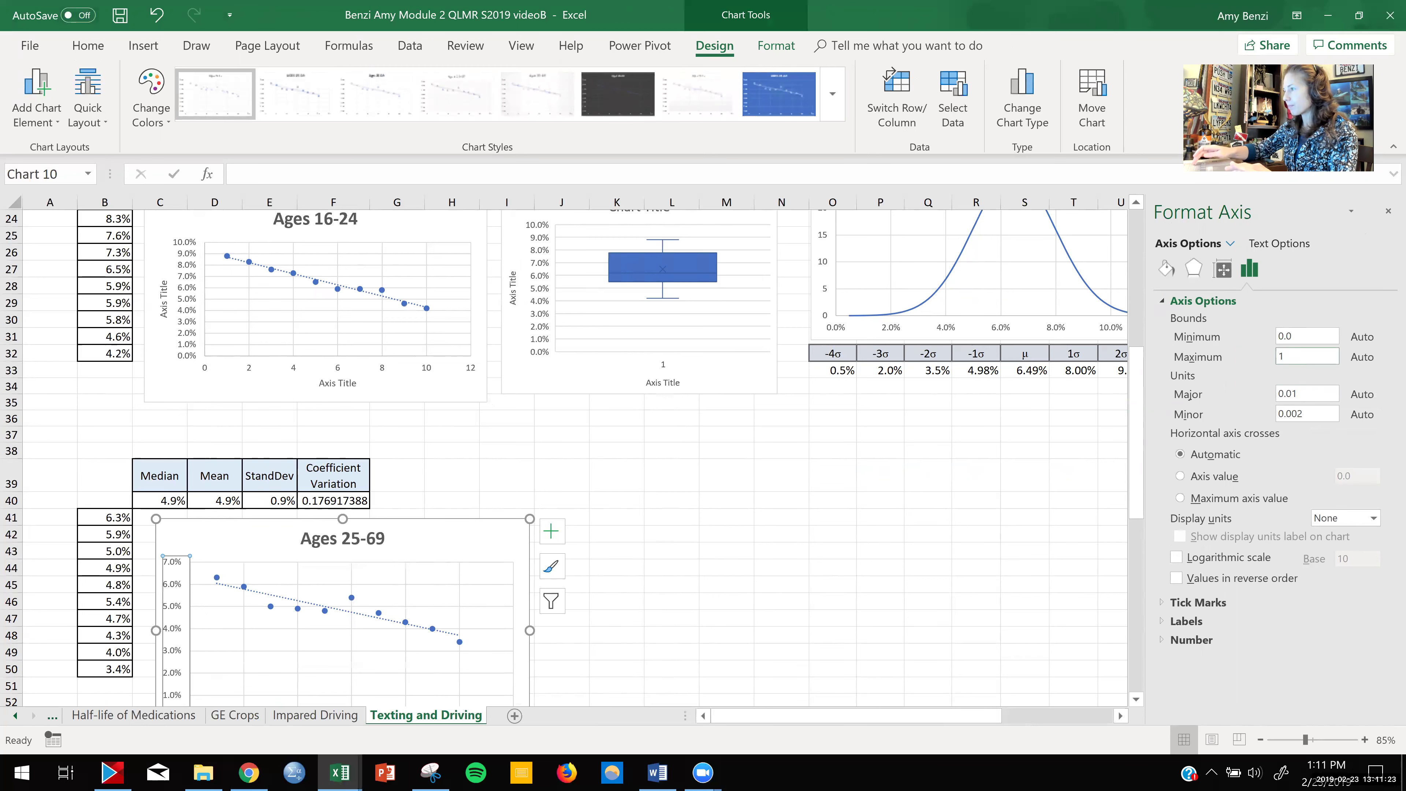
{"action": "key", "text": "Return"}
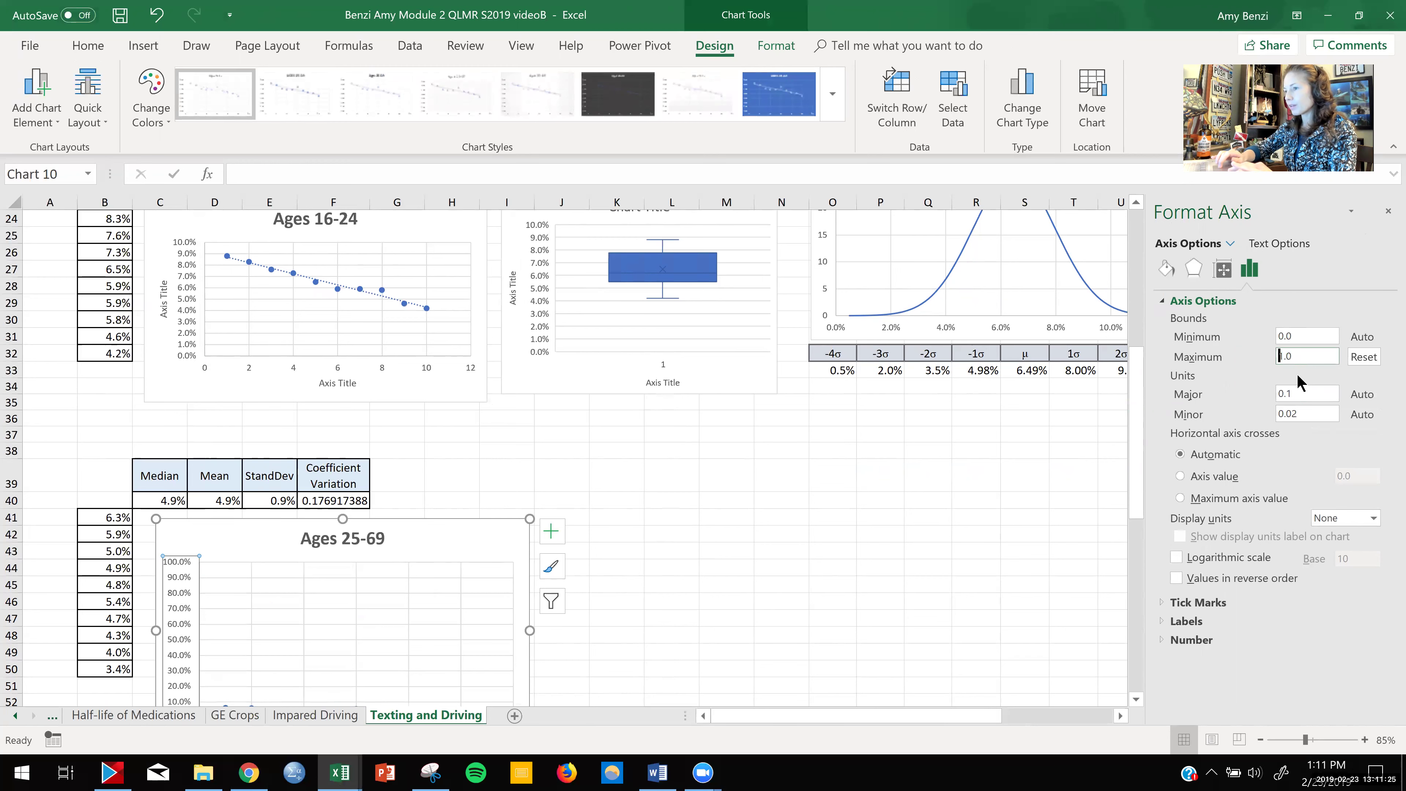
{"action": "left_click_drag", "start_coordinate": [1300, 395], "coordinate": [1280, 395]}
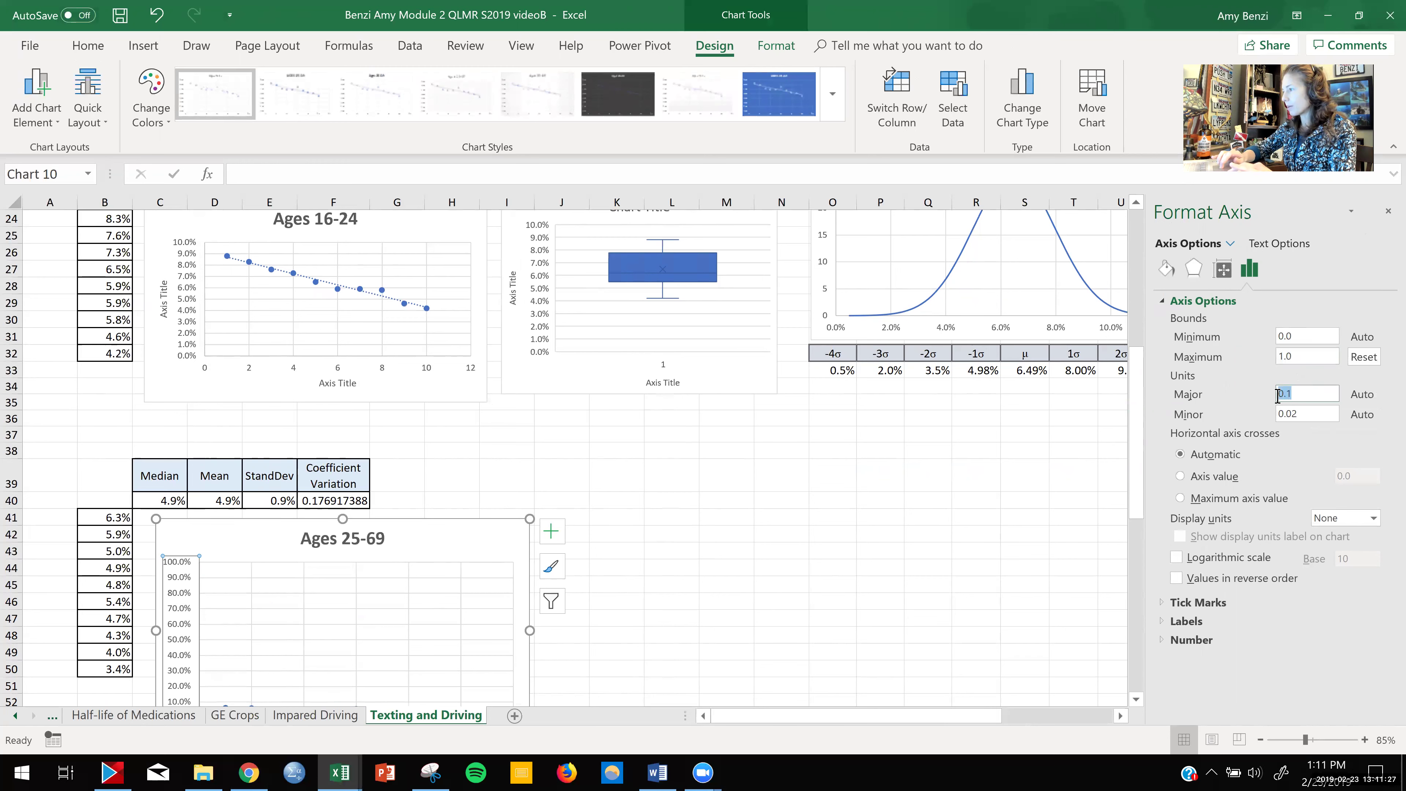
{"action": "left_click", "coordinate": [1292, 393]}
{"action": "left_click", "coordinate": [191, 324]}
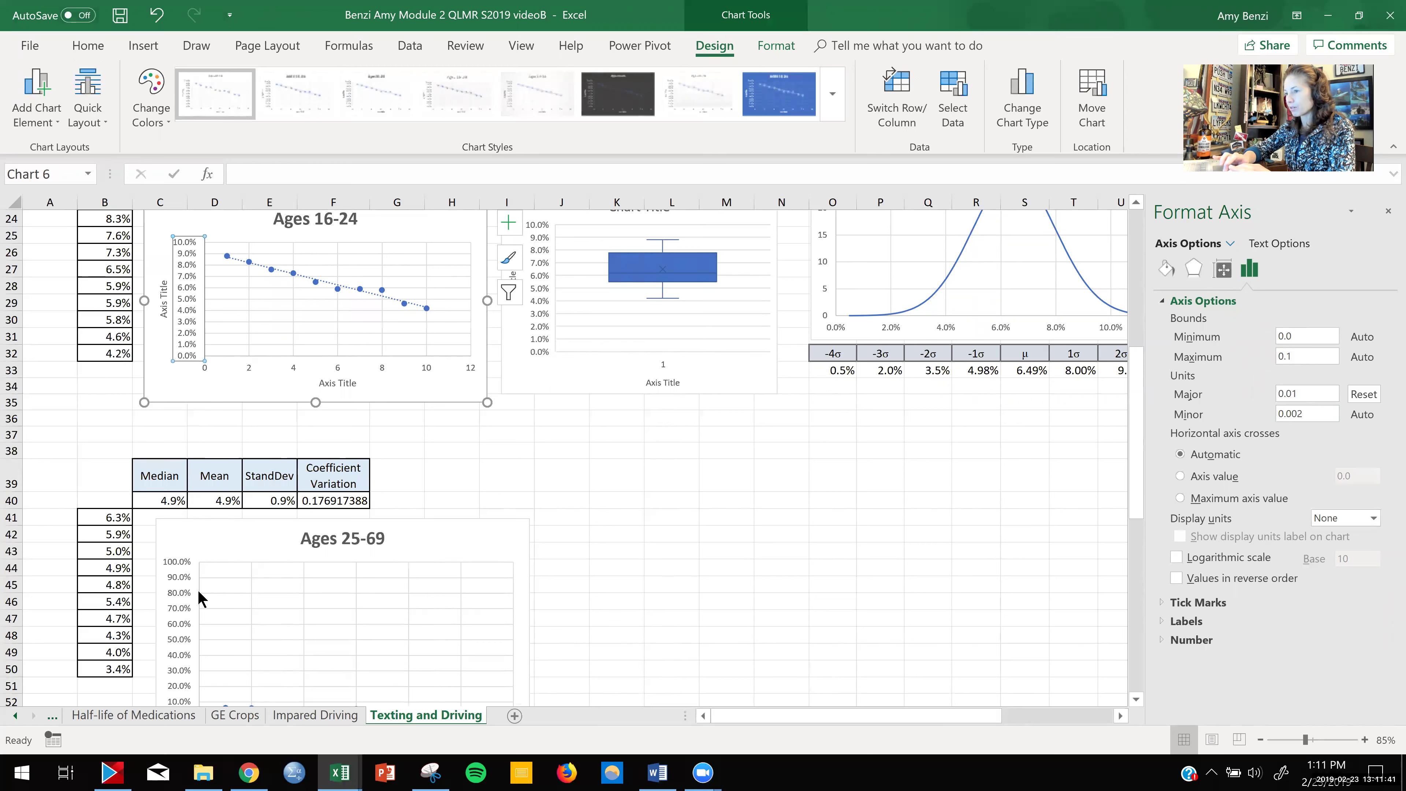
- Set the maximum bound of the Ages 25-69 scatter chart's vertical axis to 0.1, then deselect the chart
{"action": "left_click", "coordinate": [179, 614]}
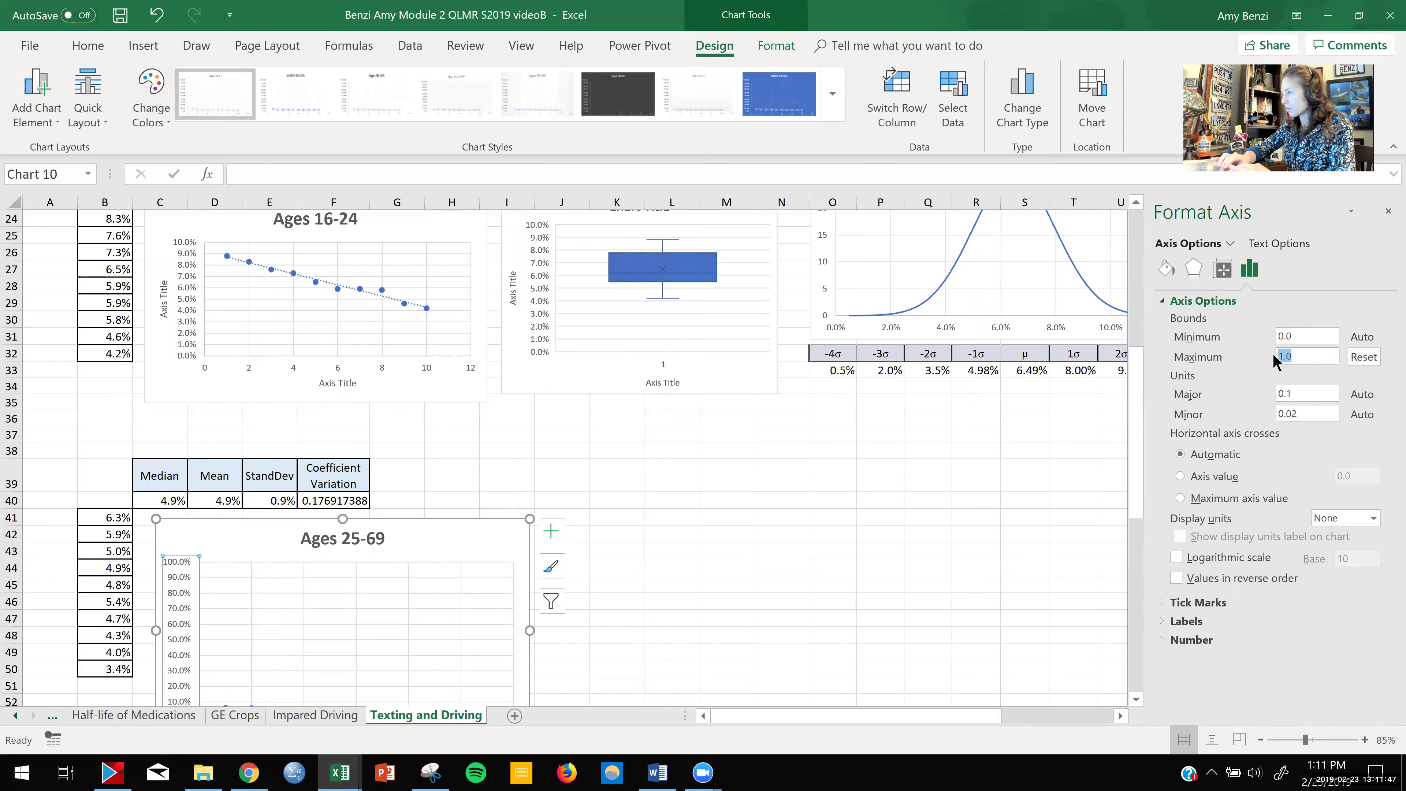
{"action": "type", "text": "0.1"}
{"action": "key", "text": "Return"}
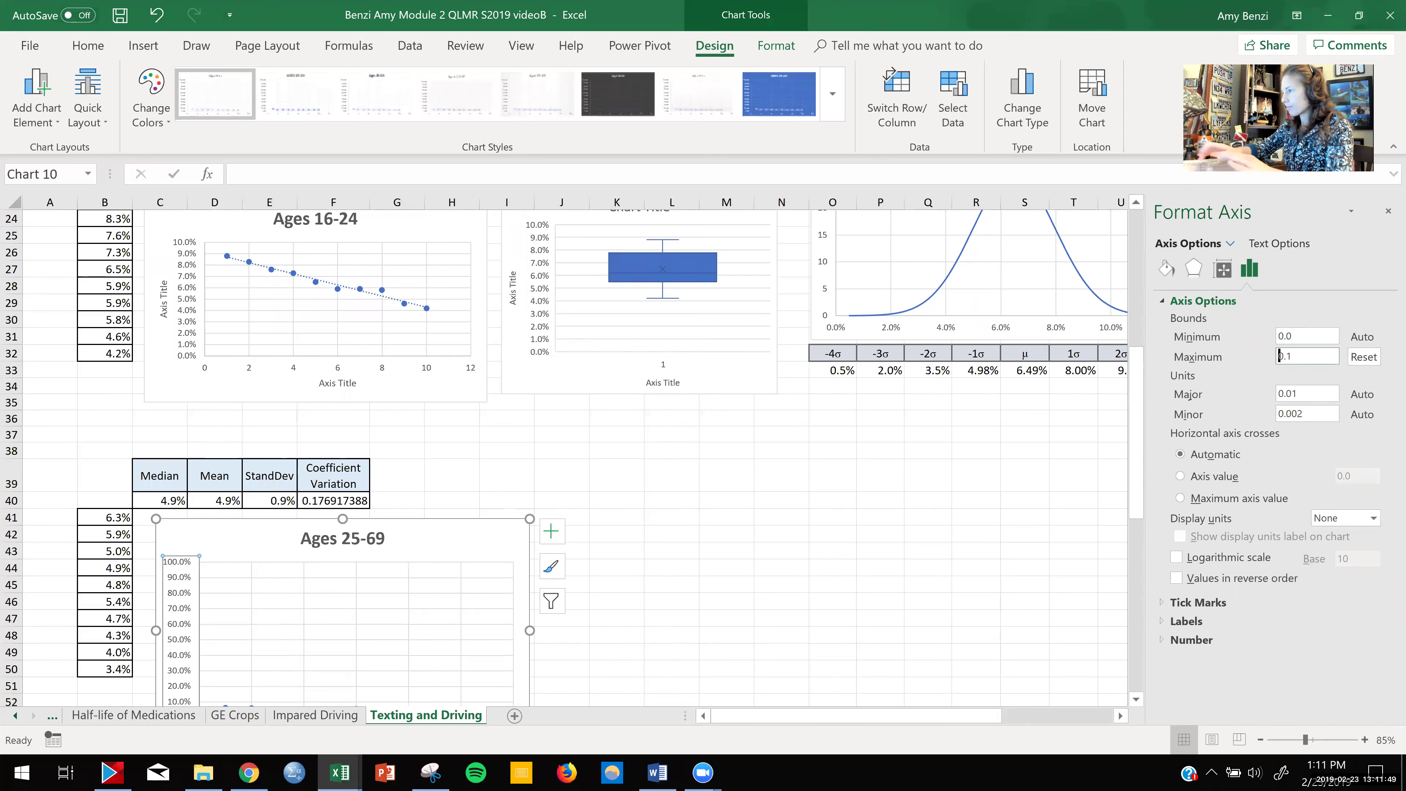
{"action": "left_click_drag", "start_coordinate": [1300, 393], "coordinate": [1287, 393]}
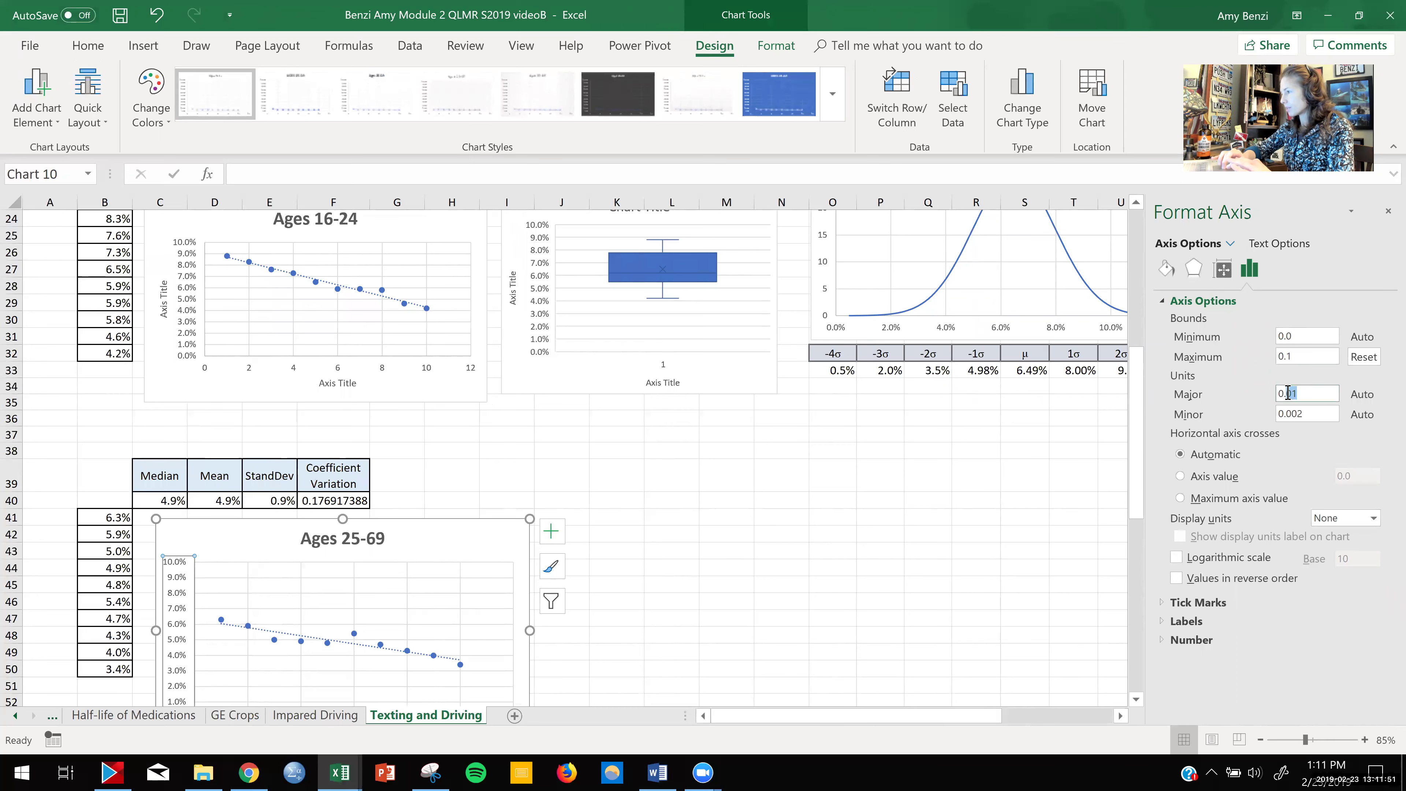
{"action": "left_click", "coordinate": [1298, 392]}
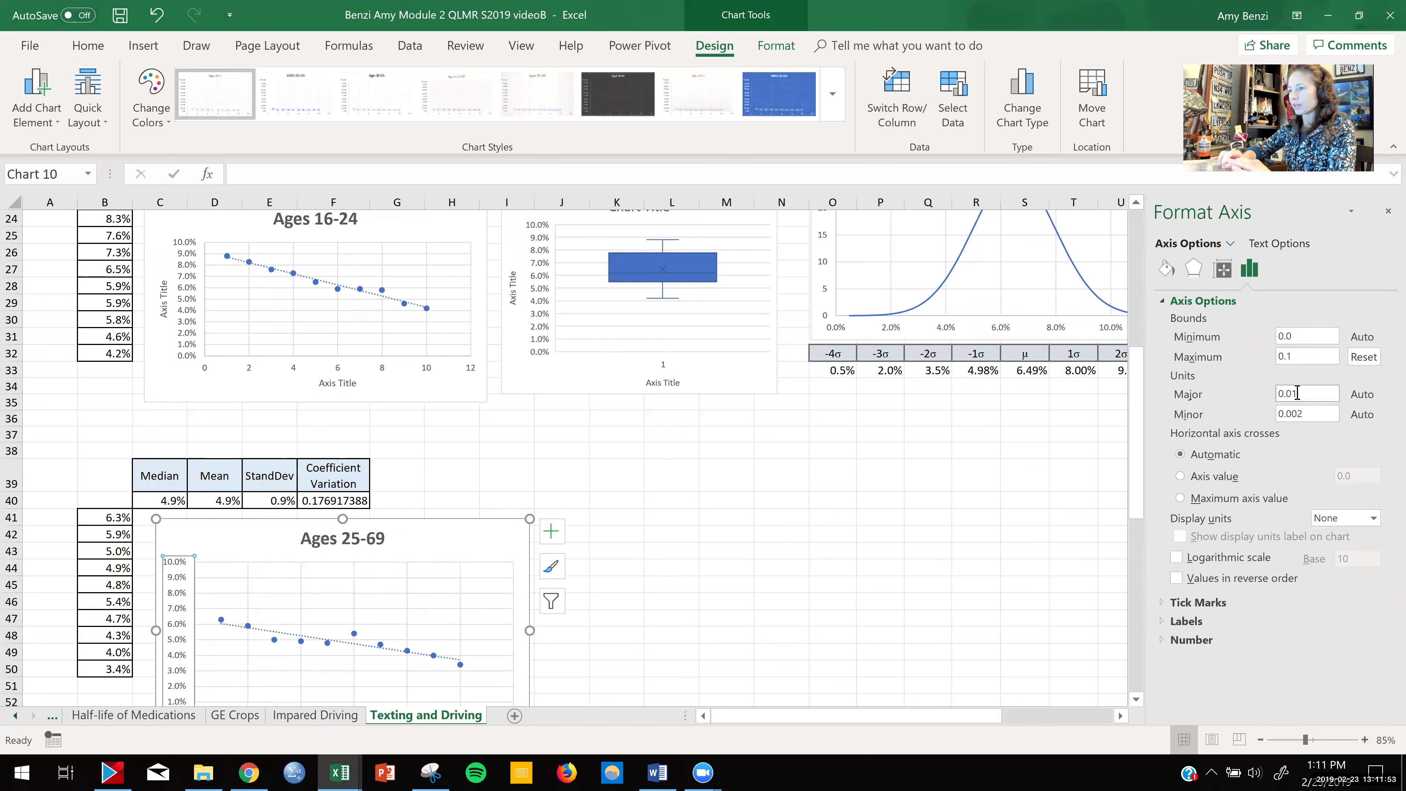
{"action": "scroll", "coordinate": [804, 524], "scroll_direction": "down", "scroll_amount": 1}
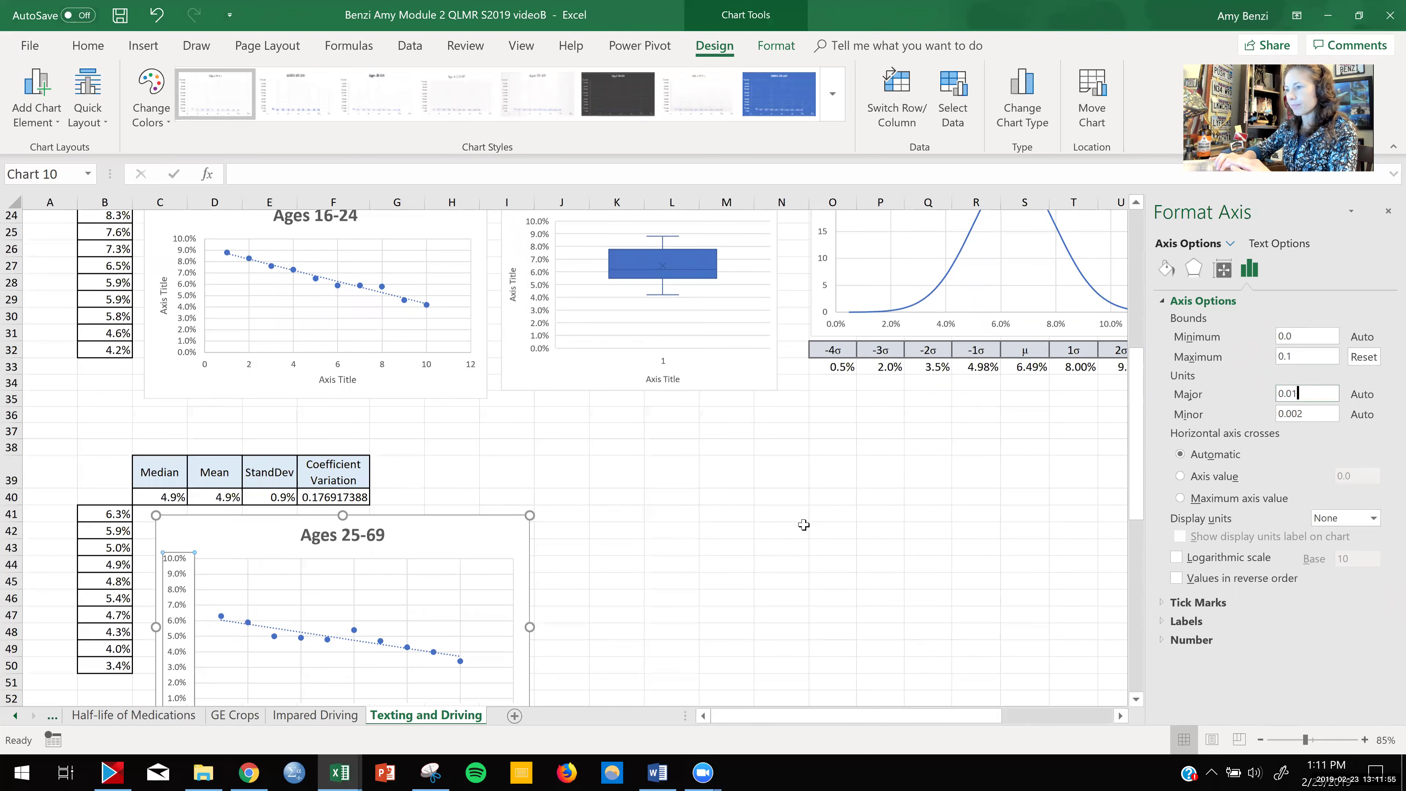
{"action": "scroll", "coordinate": [804, 525], "scroll_direction": "up", "scroll_amount": 1}
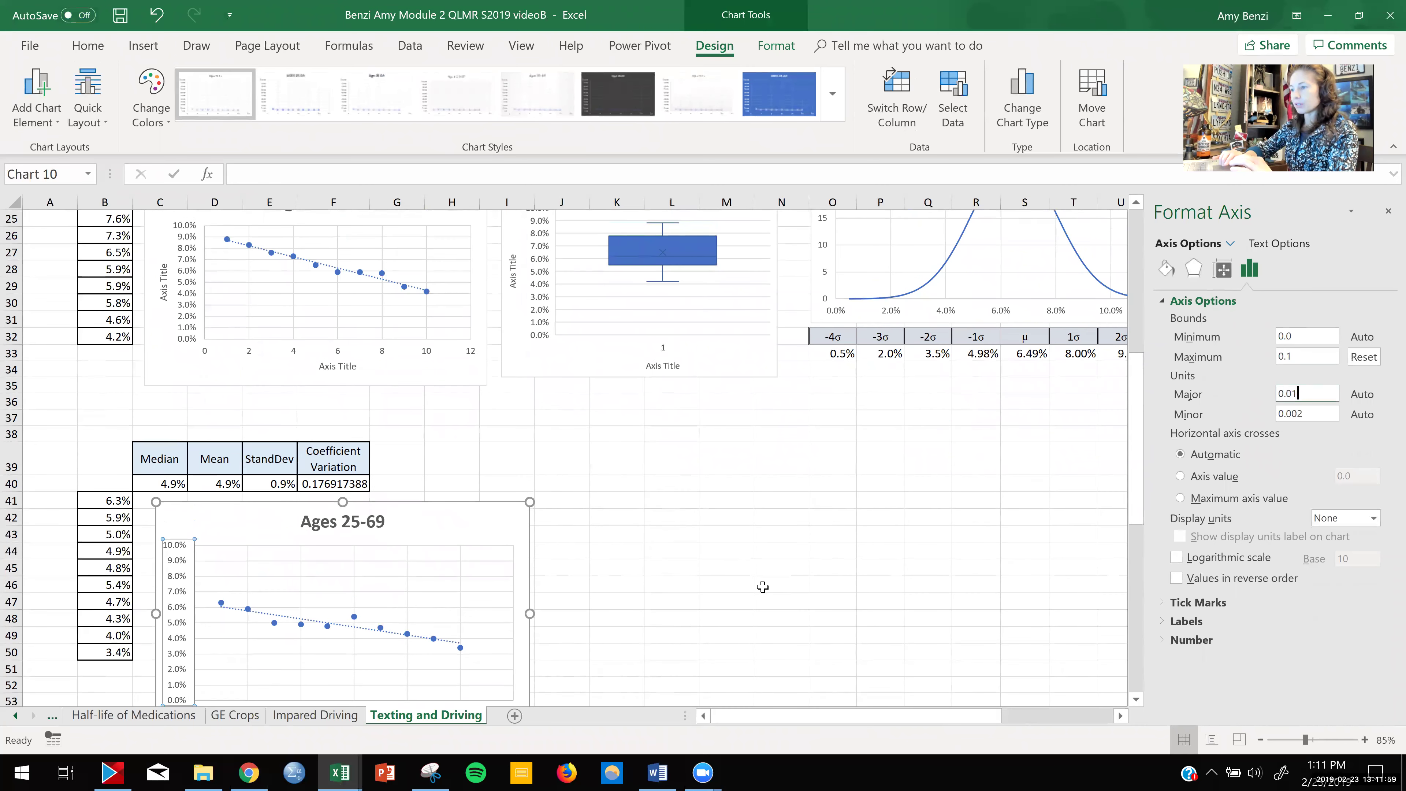
{"action": "scroll", "coordinate": [757, 589], "scroll_direction": "down", "scroll_amount": 3}
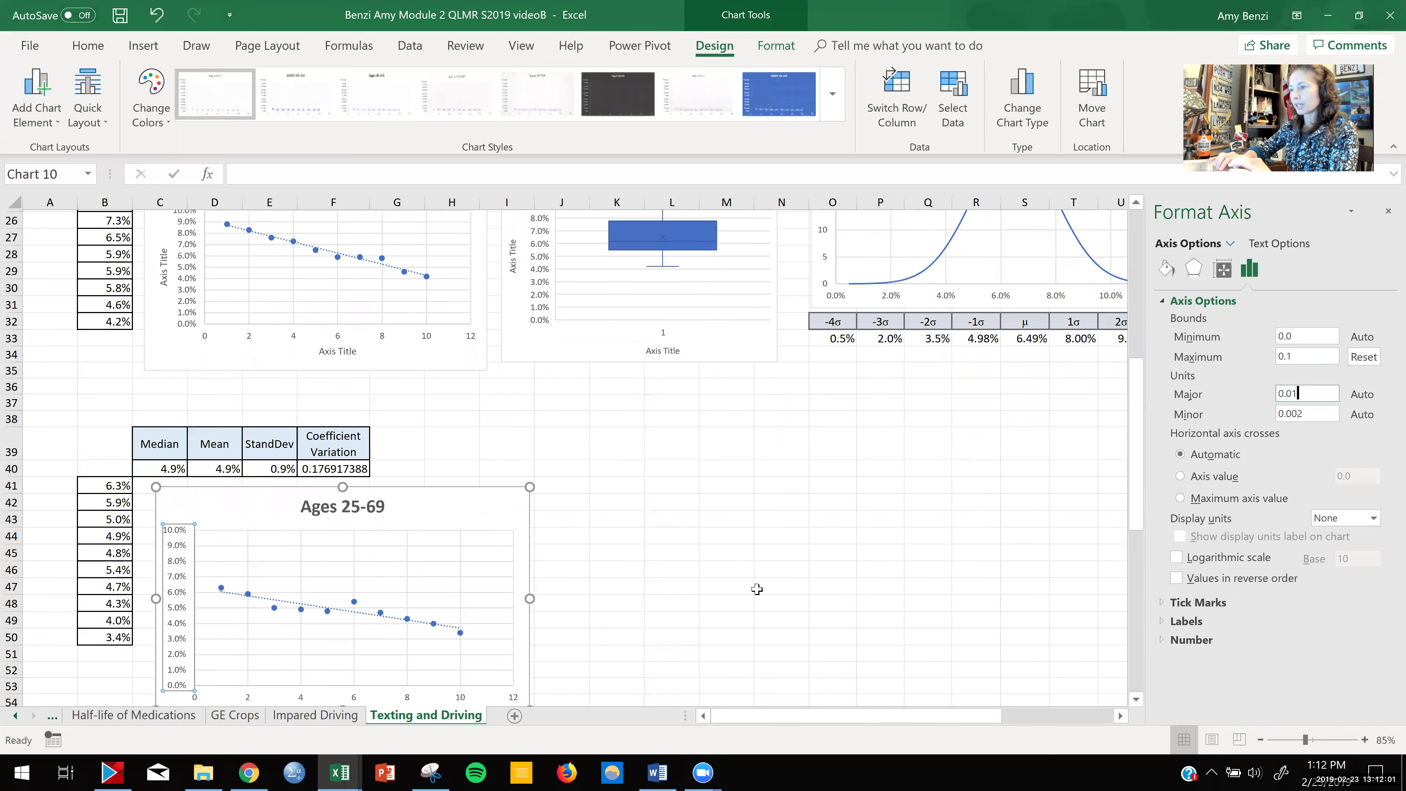
{"action": "left_click", "coordinate": [757, 591]}
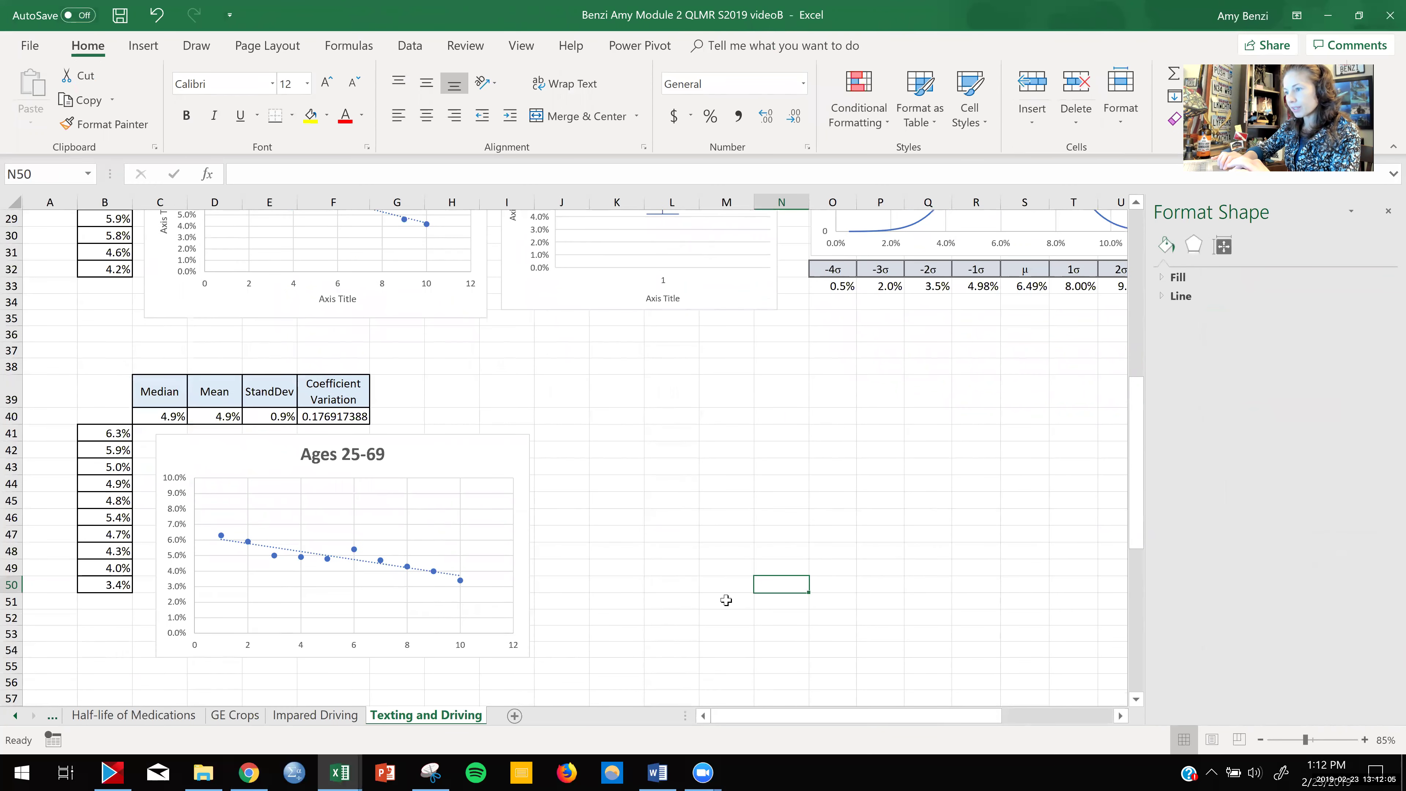
- Set the 70+ scatter chart's vertical axis to a maximum of 0.1 and a major unit of 0.01
{"action": "scroll", "coordinate": [725, 600], "scroll_direction": "up", "scroll_amount": 2}
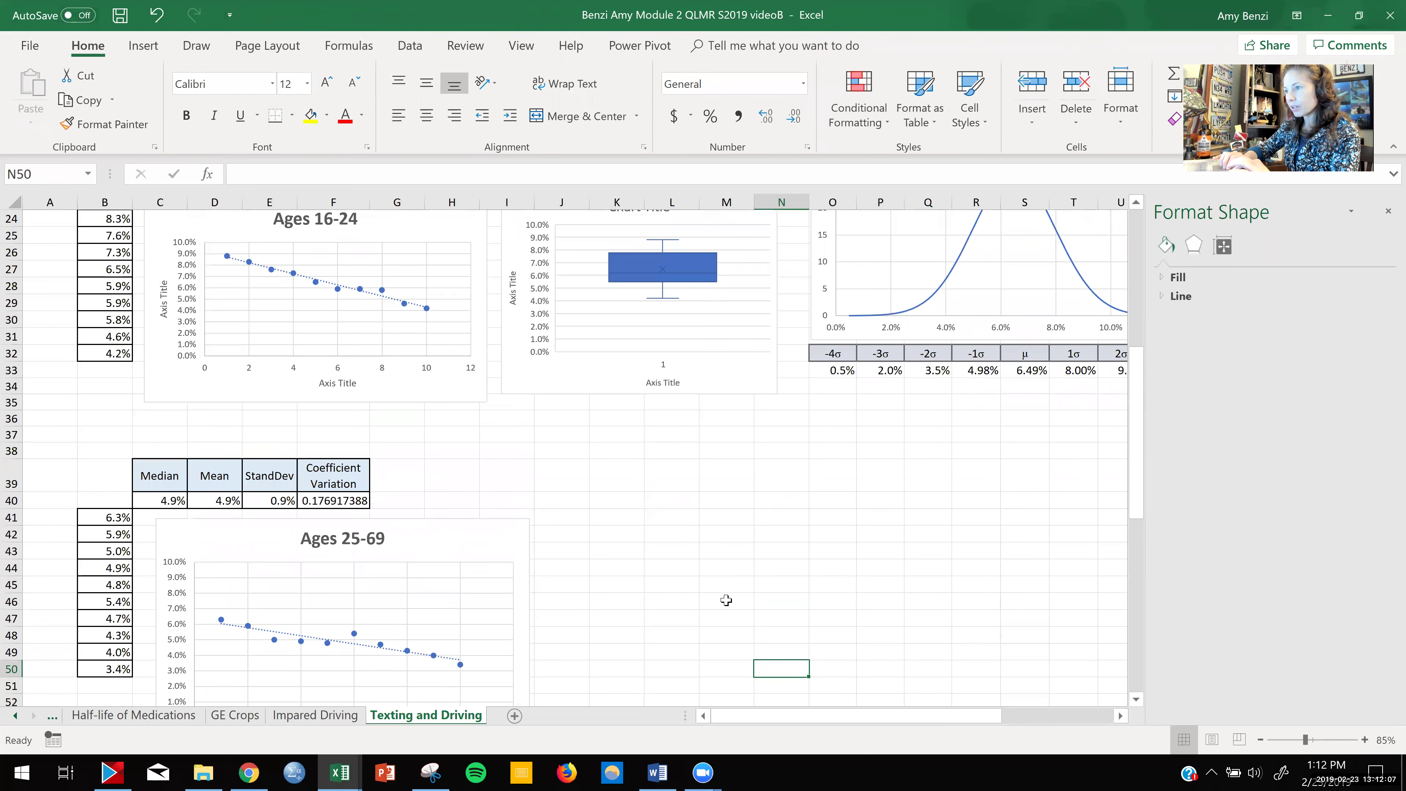
{"action": "scroll", "coordinate": [725, 600], "scroll_direction": "down", "scroll_amount": 6}
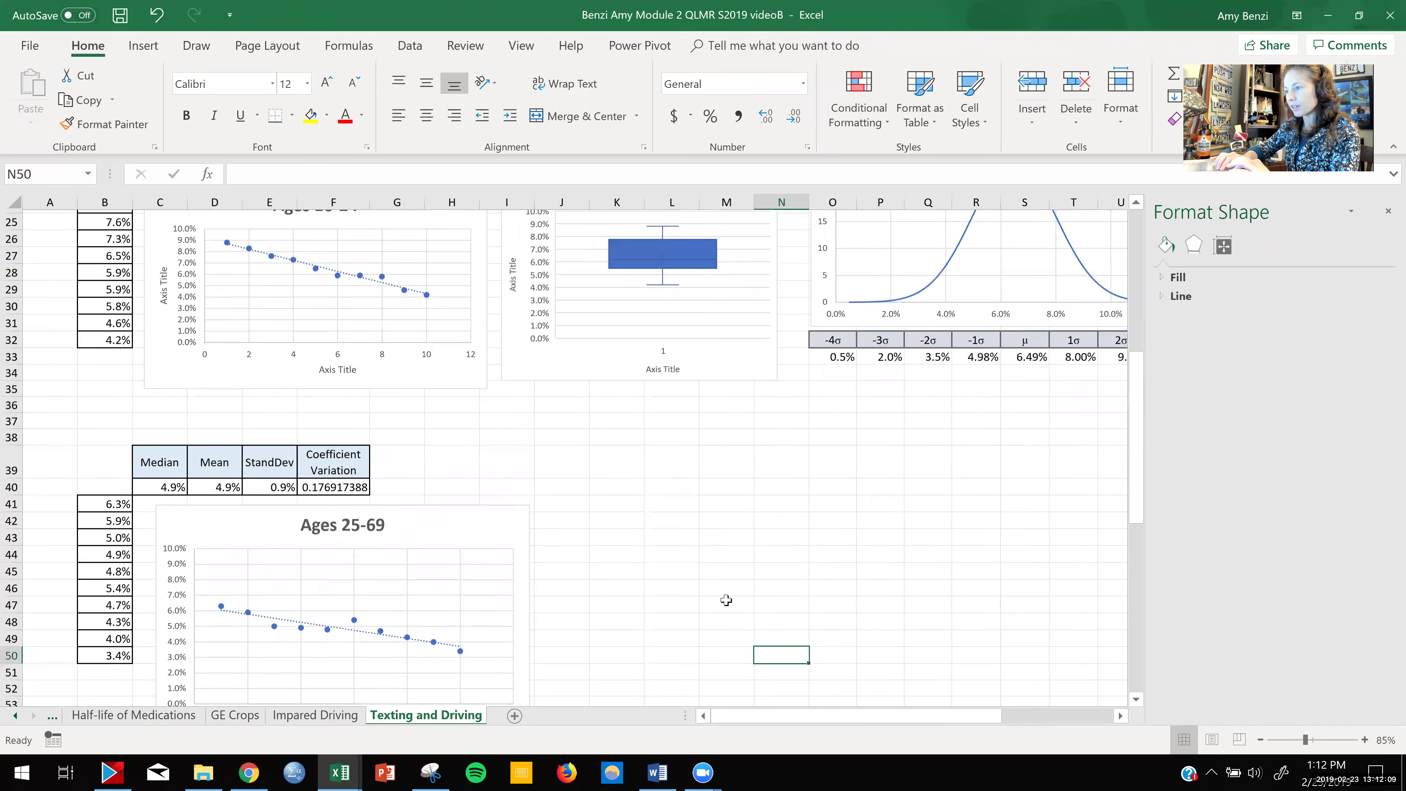
{"action": "scroll", "coordinate": [726, 599], "scroll_direction": "down", "scroll_amount": 3}
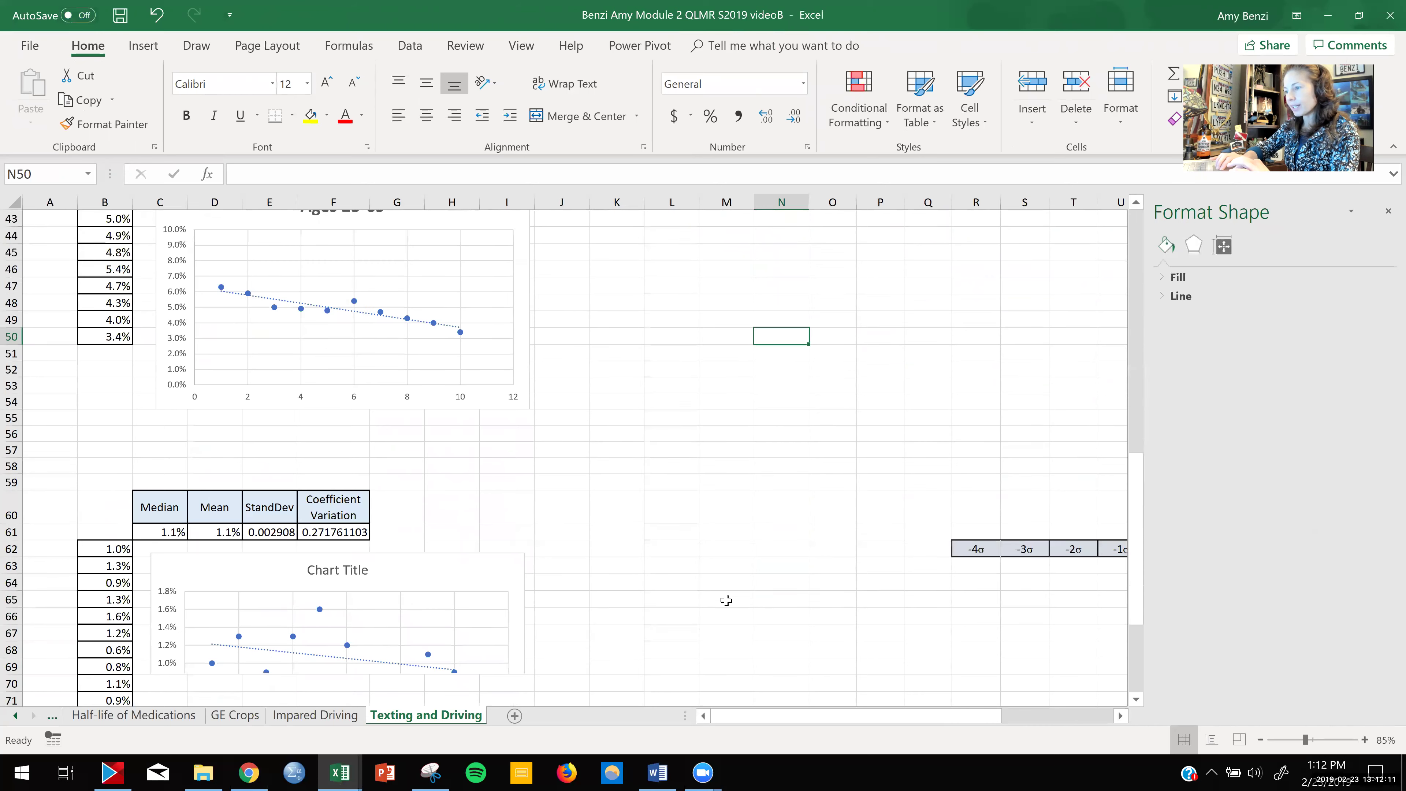
{"action": "left_click", "coordinate": [162, 650]}
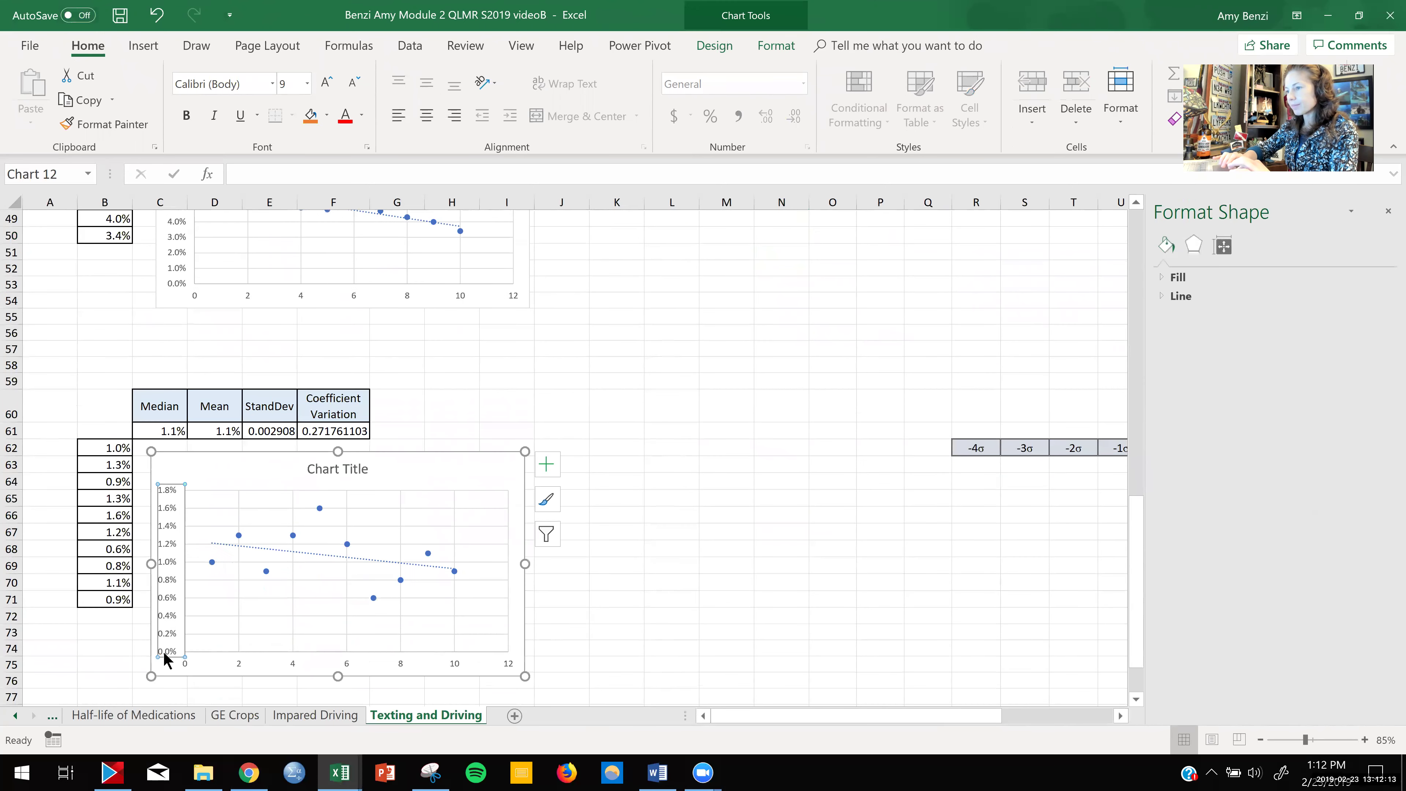
{"action": "left_click", "coordinate": [163, 651]}
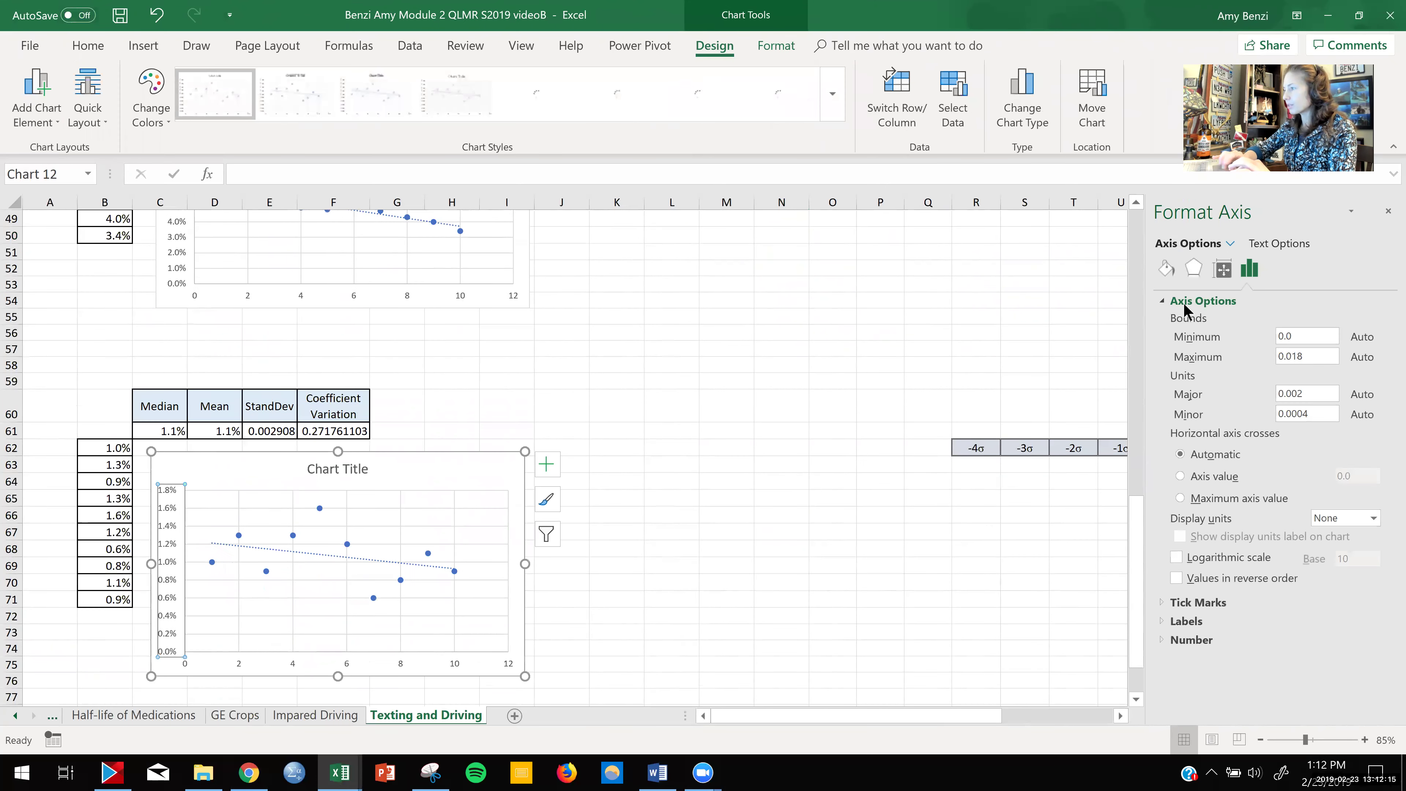
{"action": "left_click_drag", "start_coordinate": [1309, 357], "coordinate": [1287, 363]}
{"action": "type", "text": "1"}
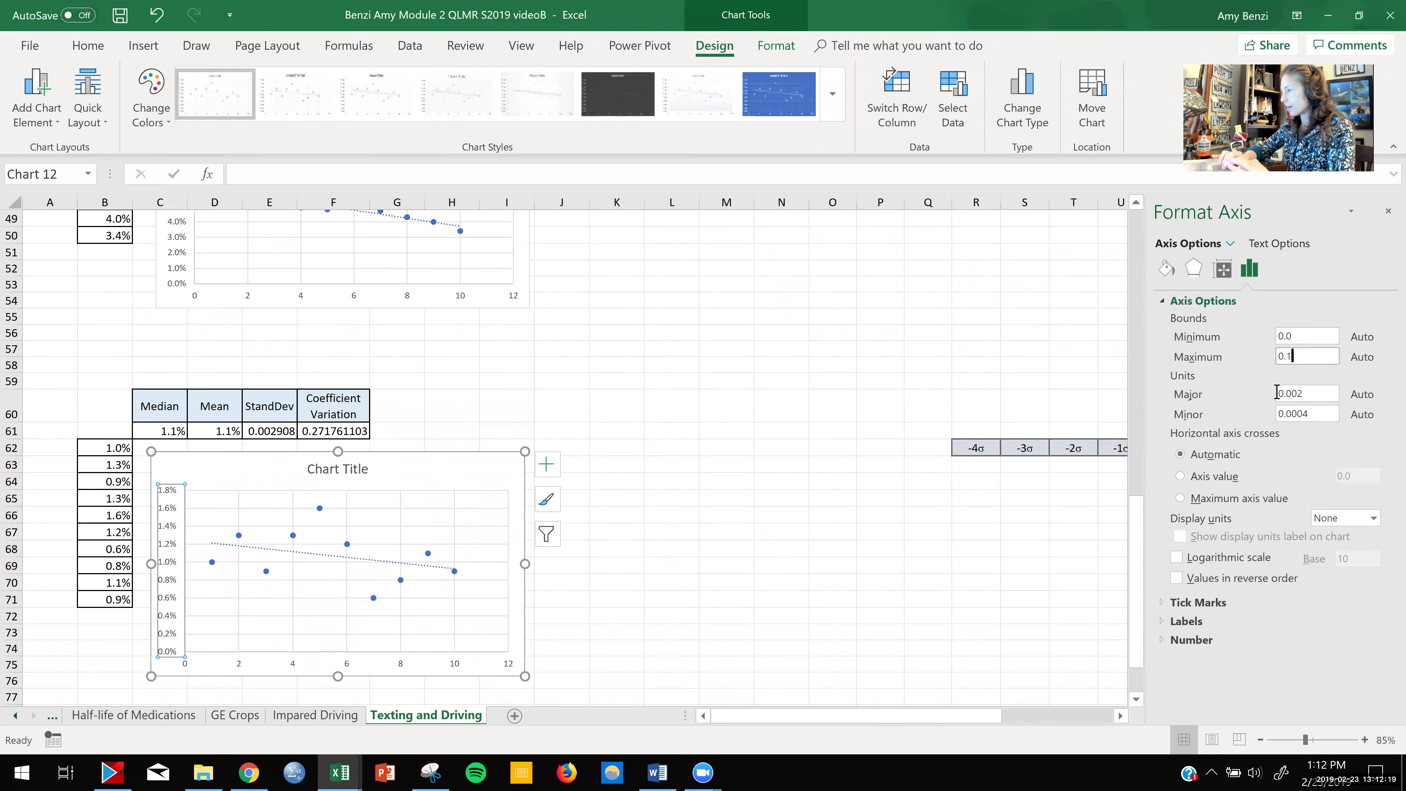
{"action": "double_click", "coordinate": [1309, 392]}
{"action": "key", "text": "BackSpace"}
{"action": "type", "text": "0.01"}
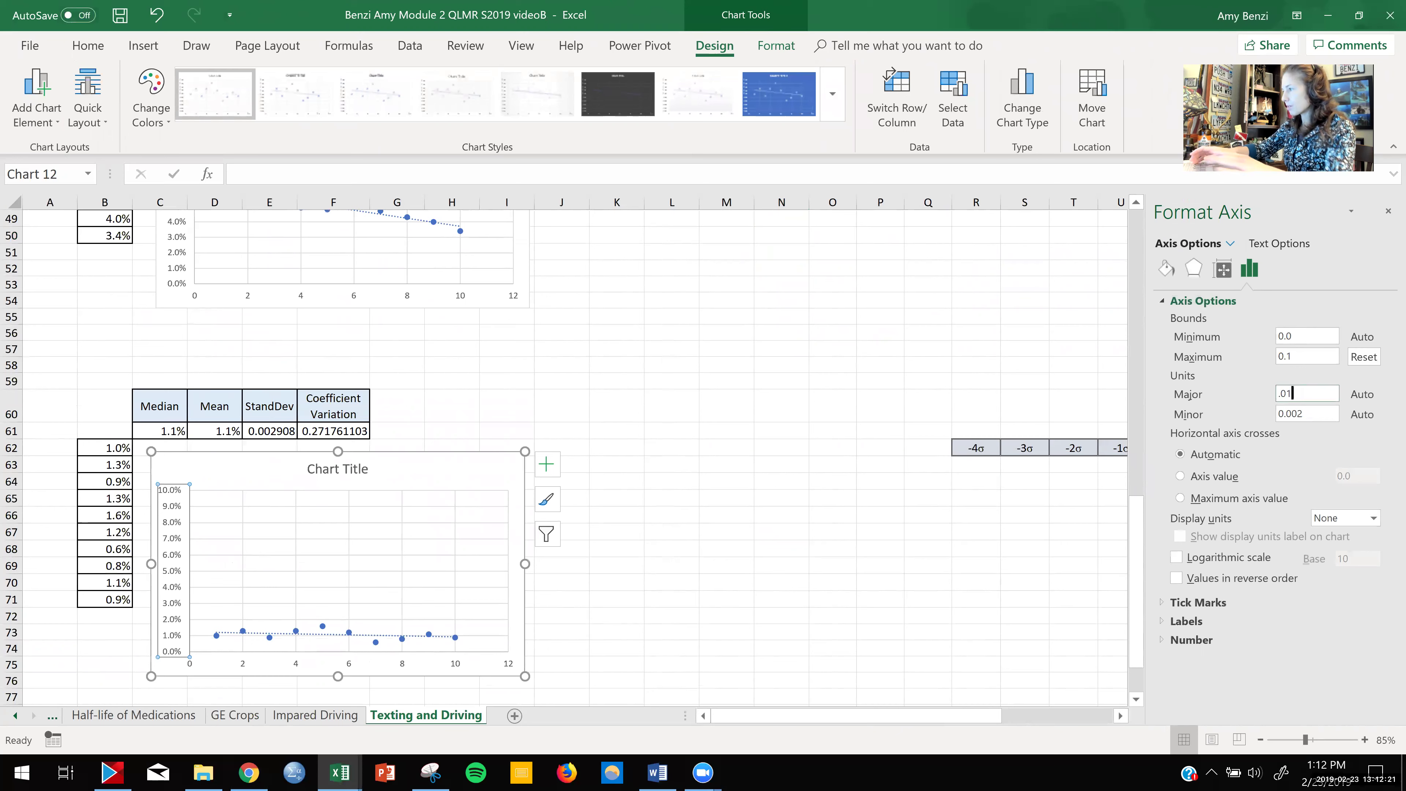
{"action": "key", "text": "Return"}
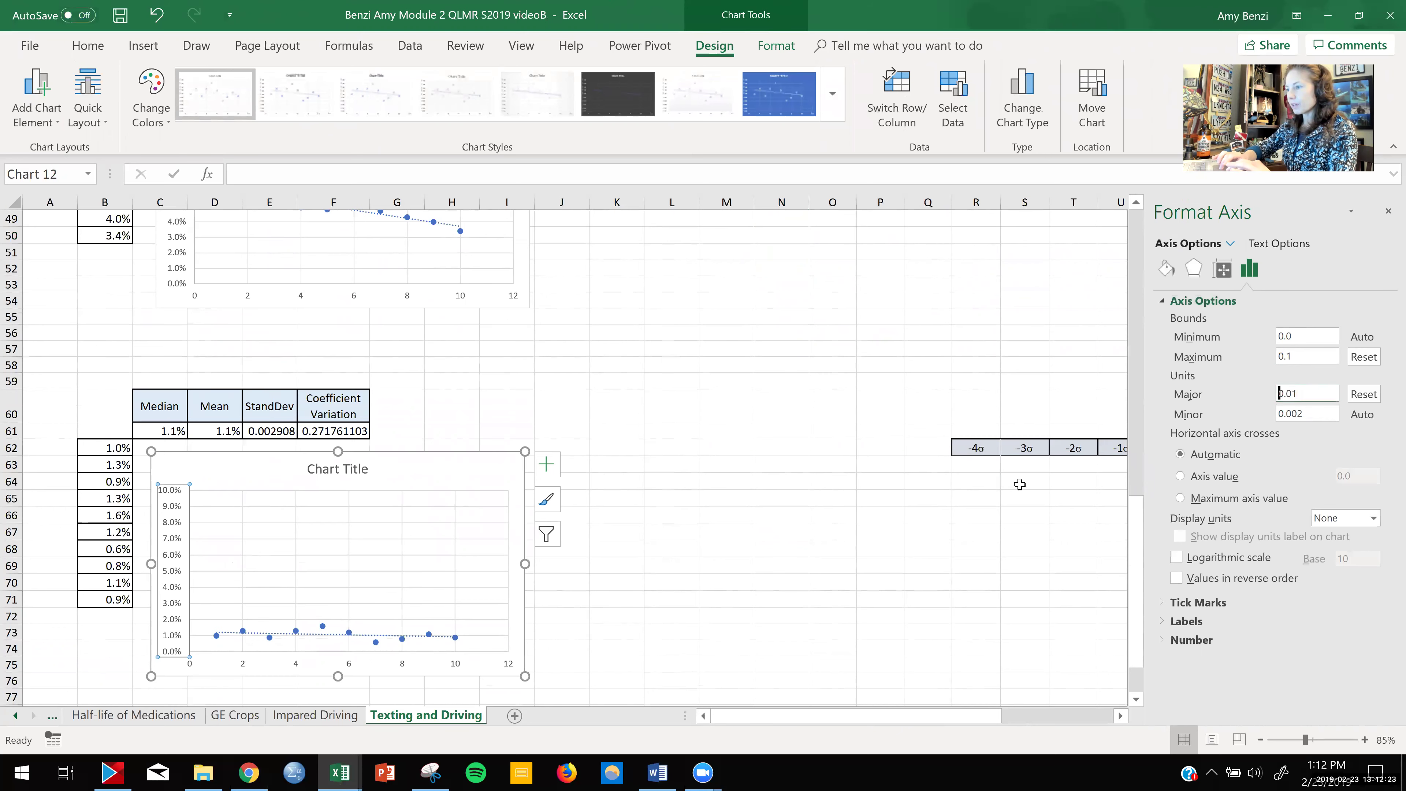
{"action": "left_click", "coordinate": [897, 483]}
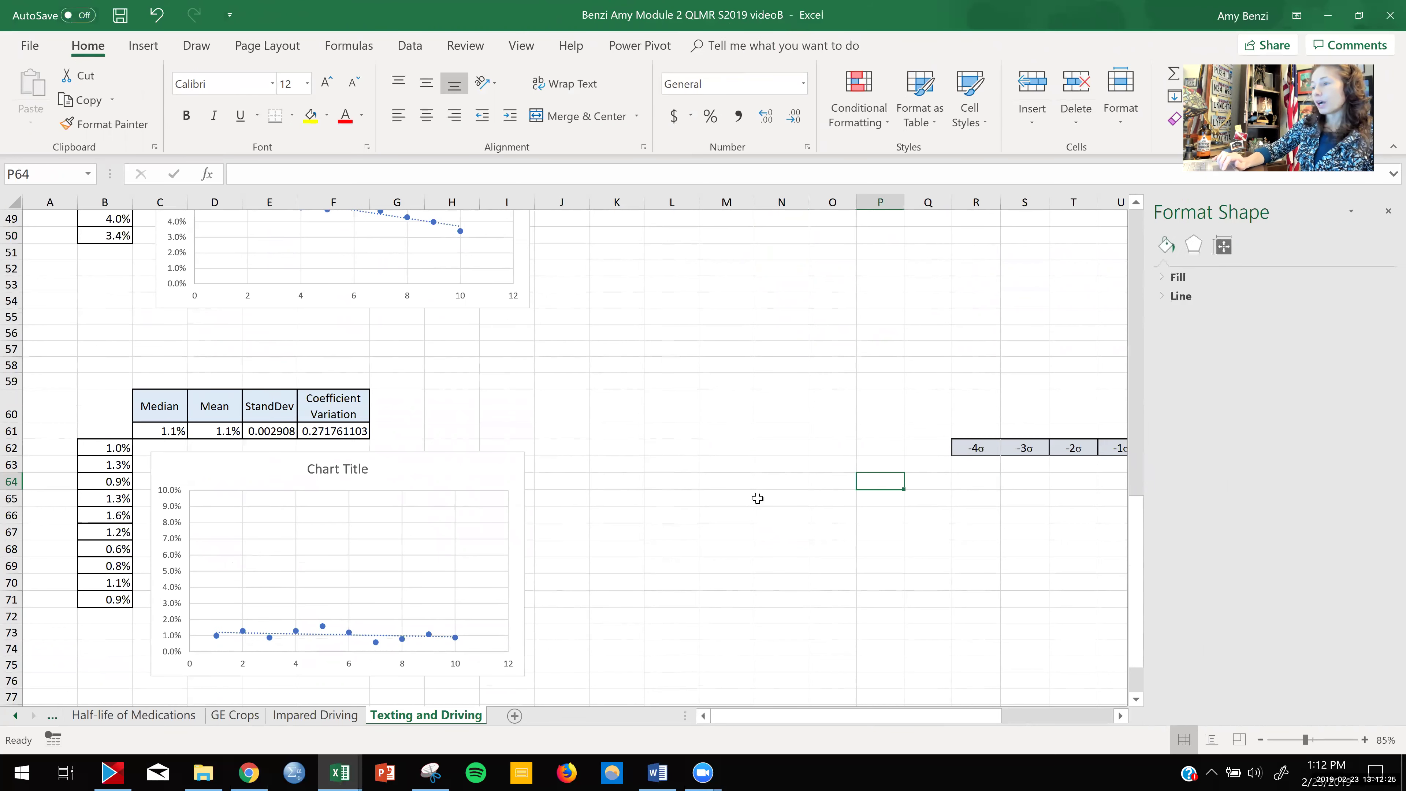
{"action": "scroll", "coordinate": [758, 499], "scroll_direction": "down", "scroll_amount": 1}
{"action": "scroll", "coordinate": [756, 500], "scroll_direction": "up", "scroll_amount": 2}
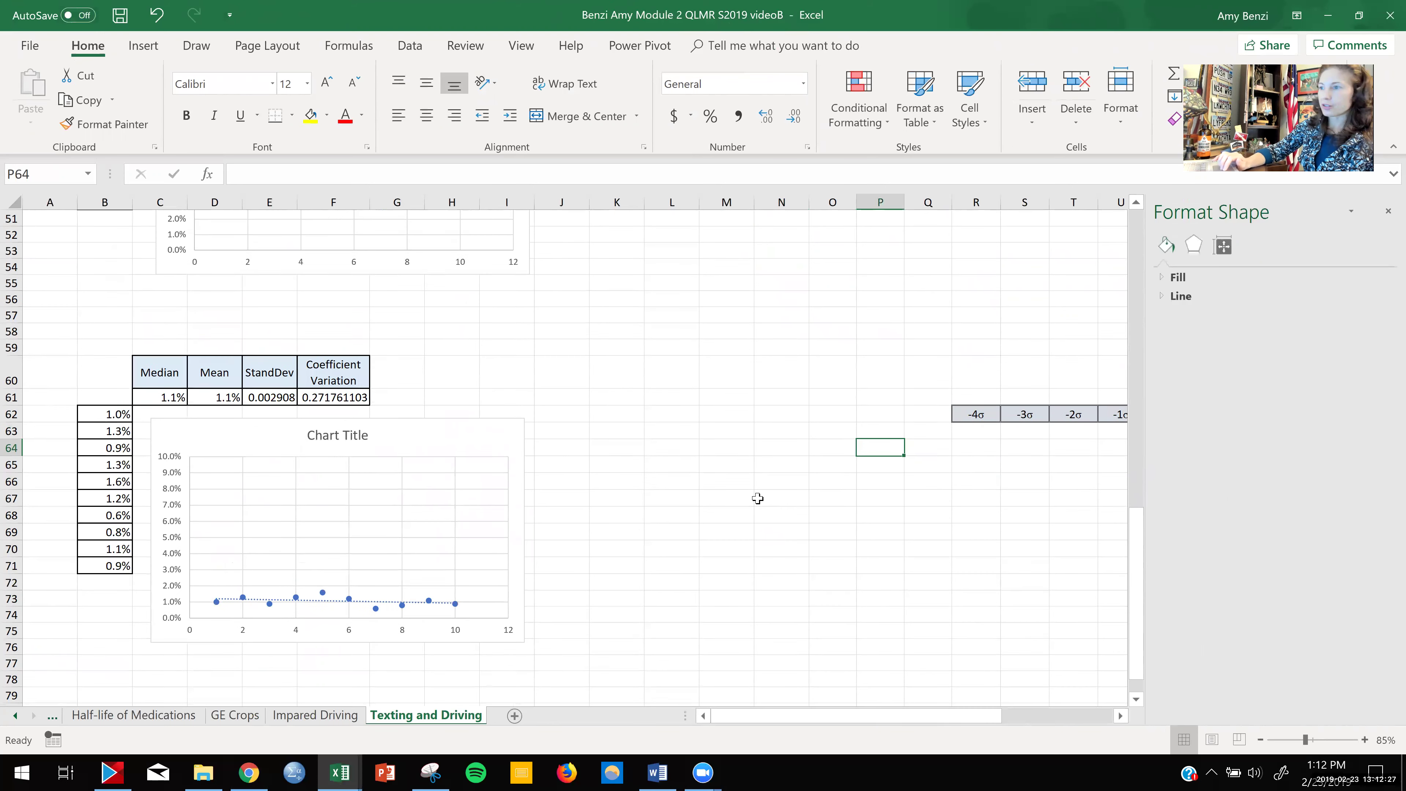
{"action": "scroll", "coordinate": [754, 501], "scroll_direction": "up", "scroll_amount": 2}
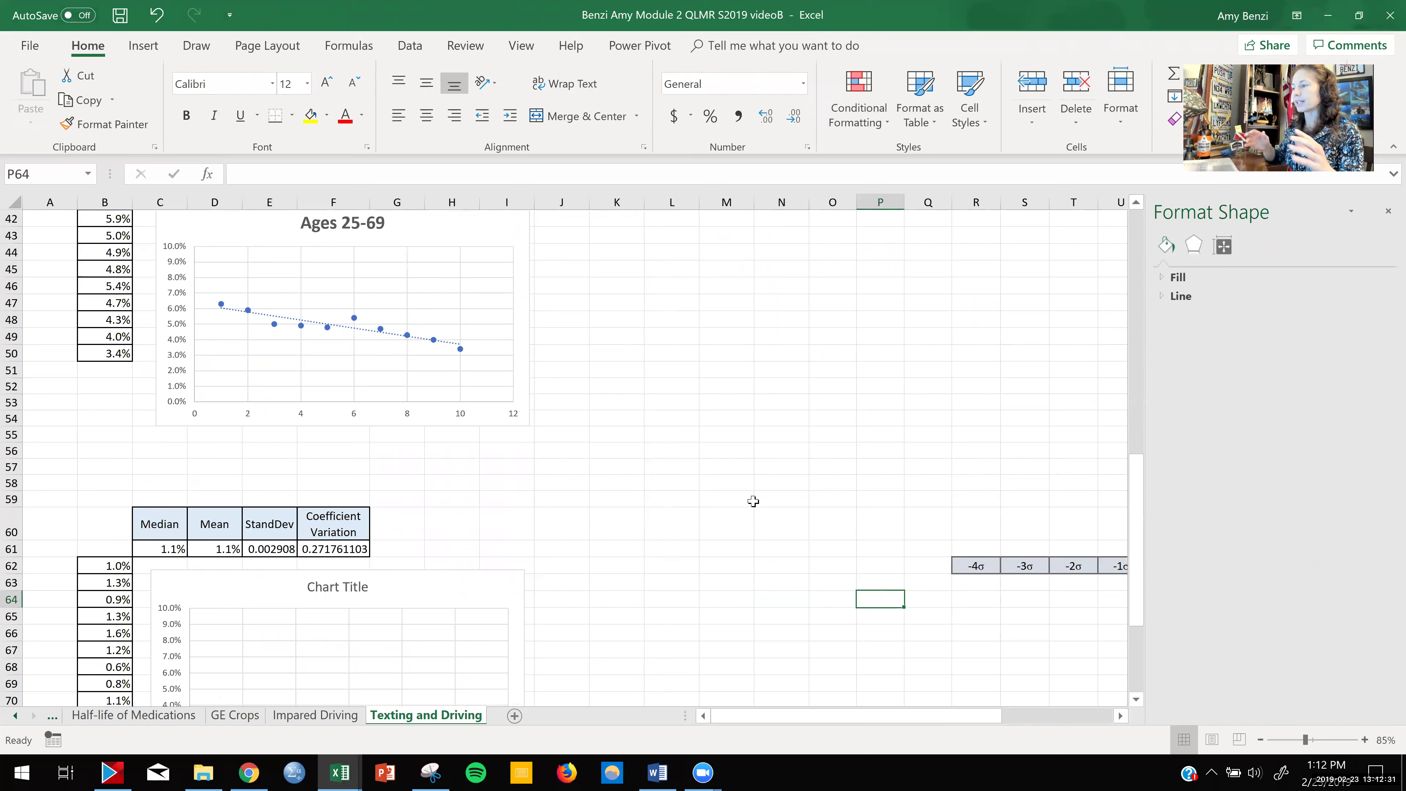
{"action": "scroll", "coordinate": [644, 536], "scroll_direction": "up", "scroll_amount": 3}
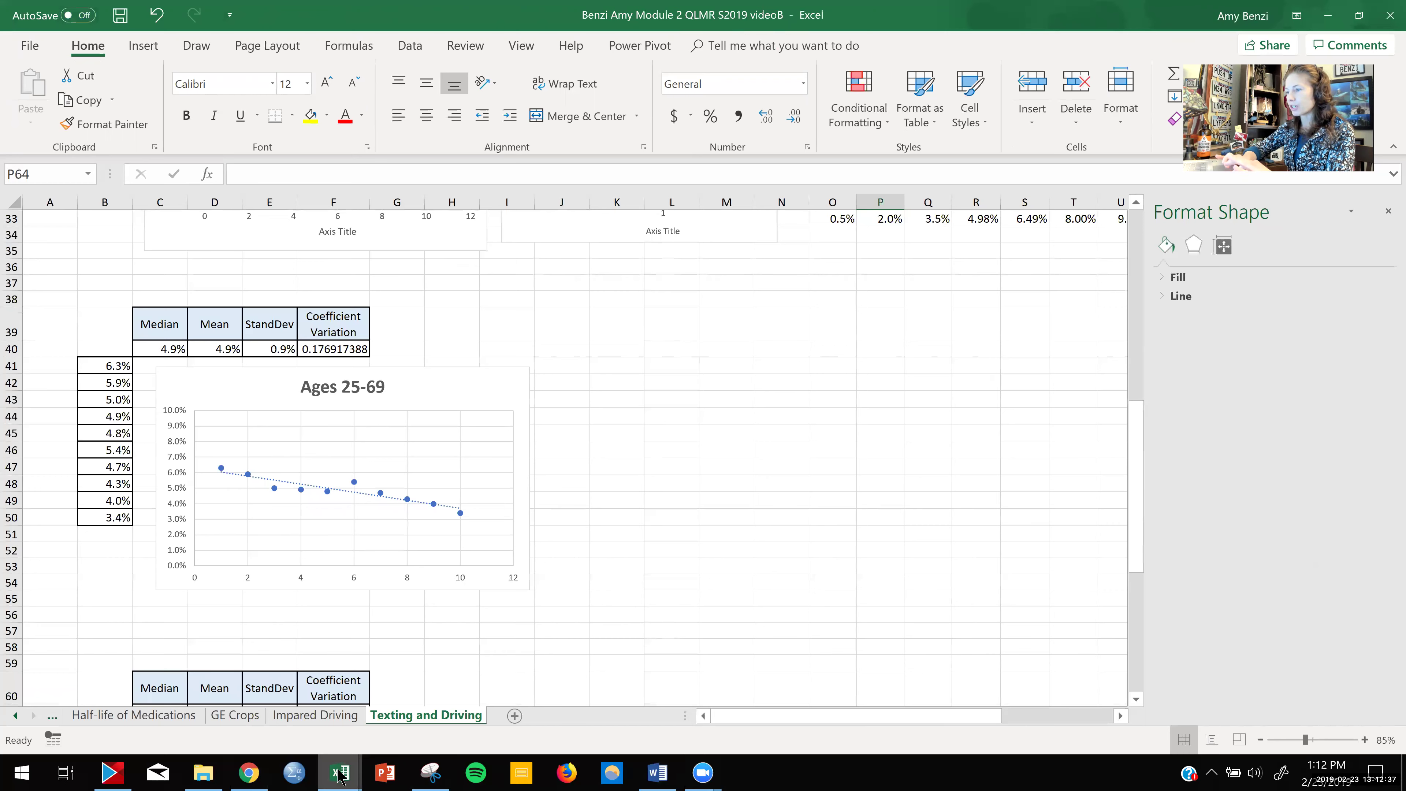
- Switch to the QLMR Excel Report 2 S2019 workbook and examine the scatter, box and bell-curve charts on its Texting and Driving Stats sheet
{"action": "mouse_move", "coordinate": [340, 772]}
{"action": "left_click", "coordinate": [286, 714]}
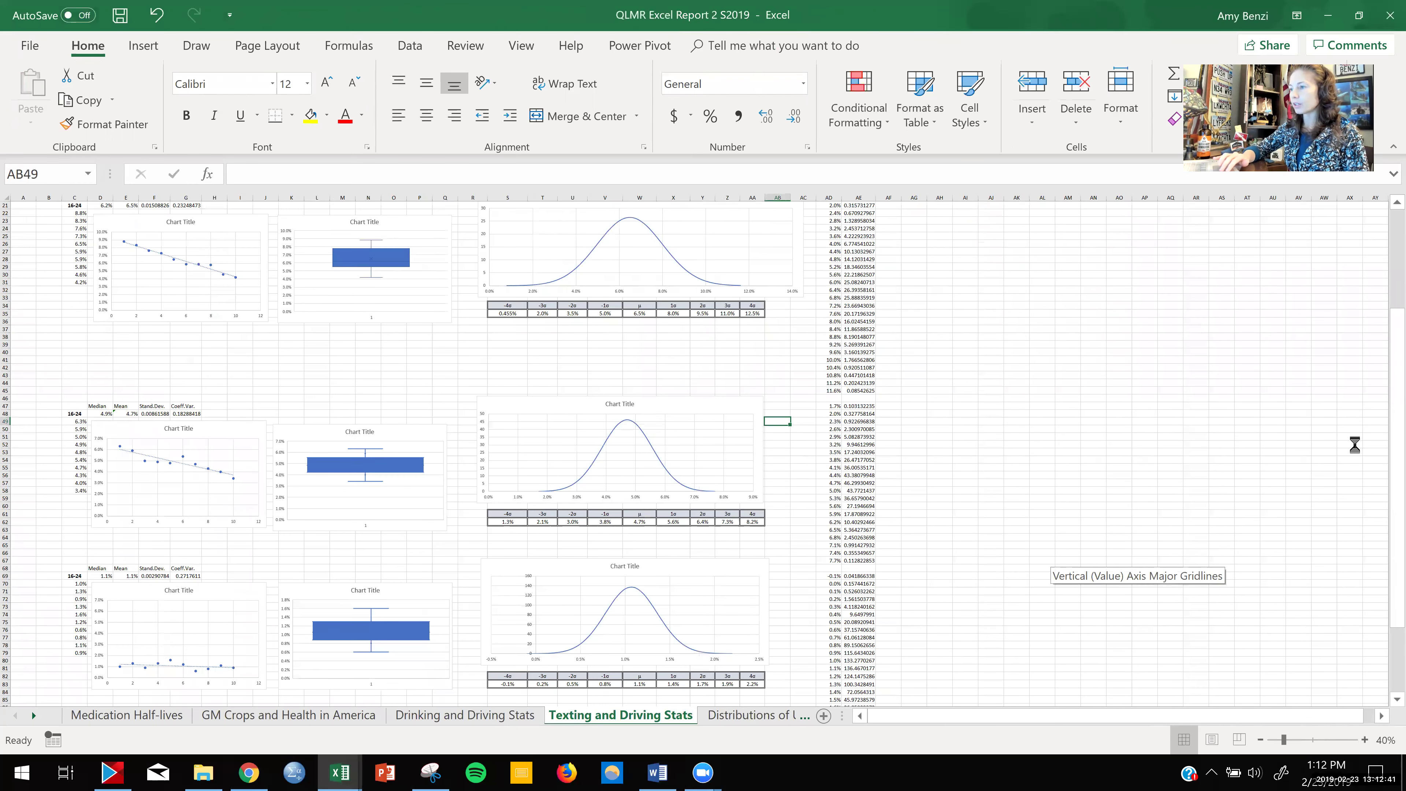
{"action": "scroll", "coordinate": [1356, 444], "scroll_direction": "down", "scroll_amount": 1, "text": "ctrl"}
{"action": "scroll", "coordinate": [1355, 445], "scroll_direction": "up", "scroll_amount": 3, "text": "ctrl"}
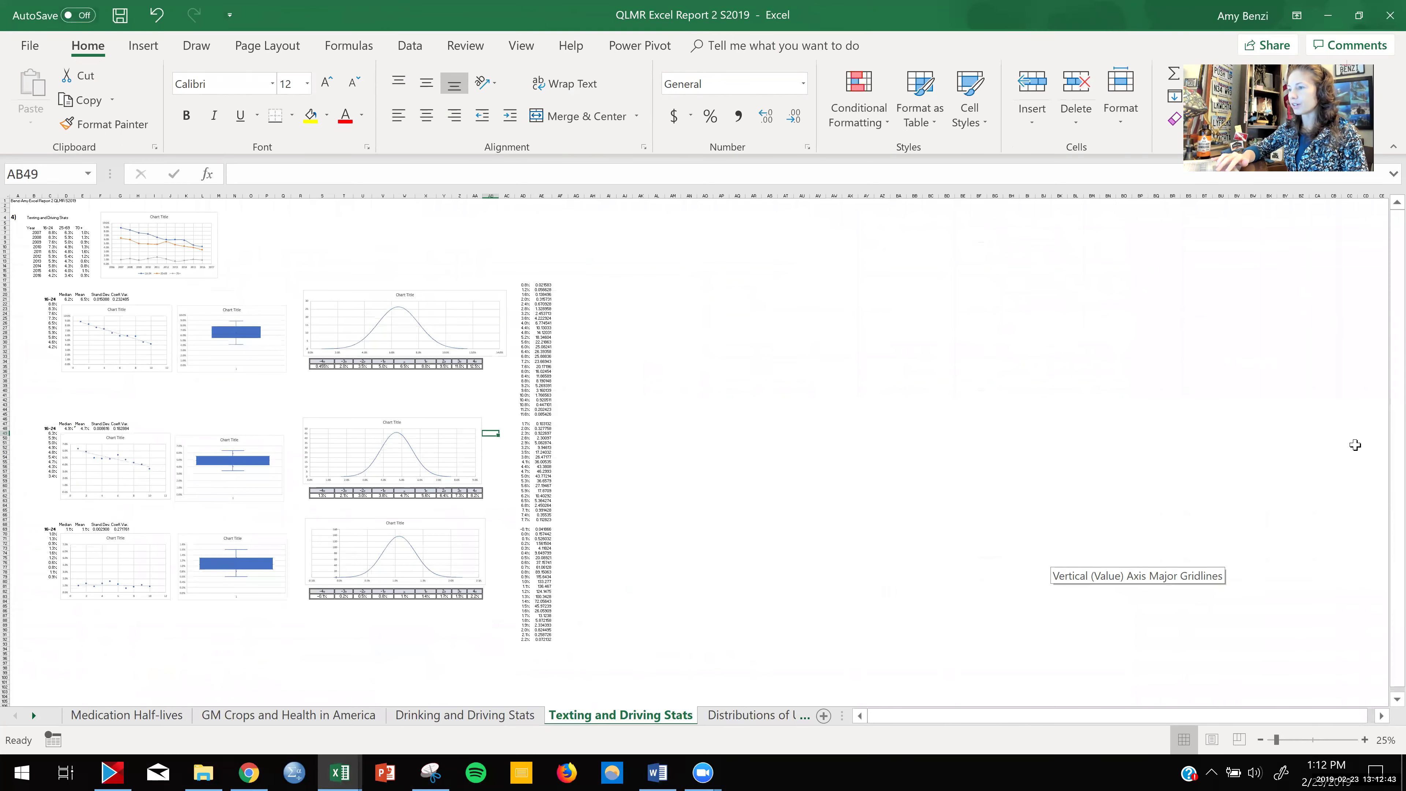
{"action": "scroll", "coordinate": [1356, 445], "scroll_direction": "down", "scroll_amount": 2, "text": "ctrl"}
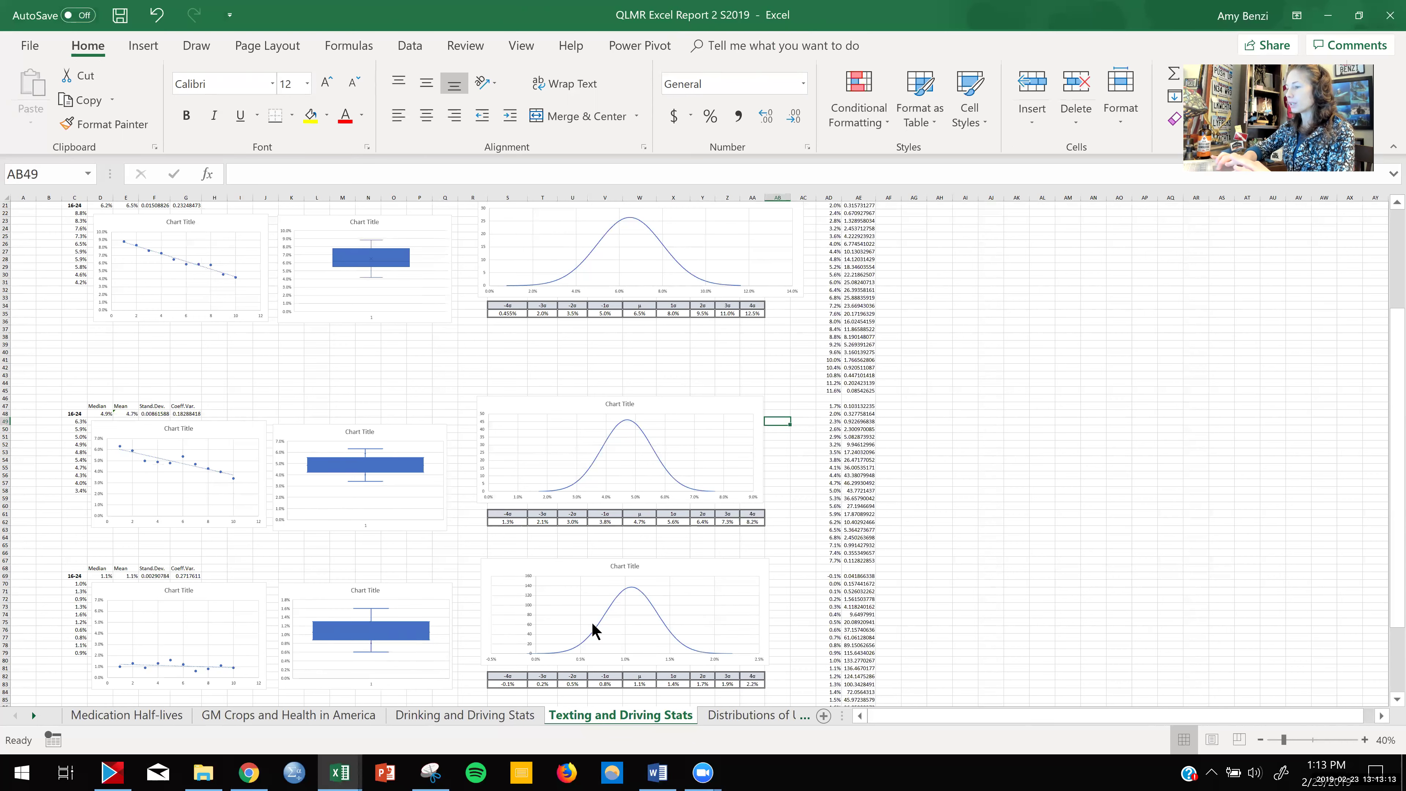
- Return to the Module 2 QLMR workbook's Texting and Driving sheet and close the shape formatting options
{"action": "mouse_move", "coordinate": [339, 774]}
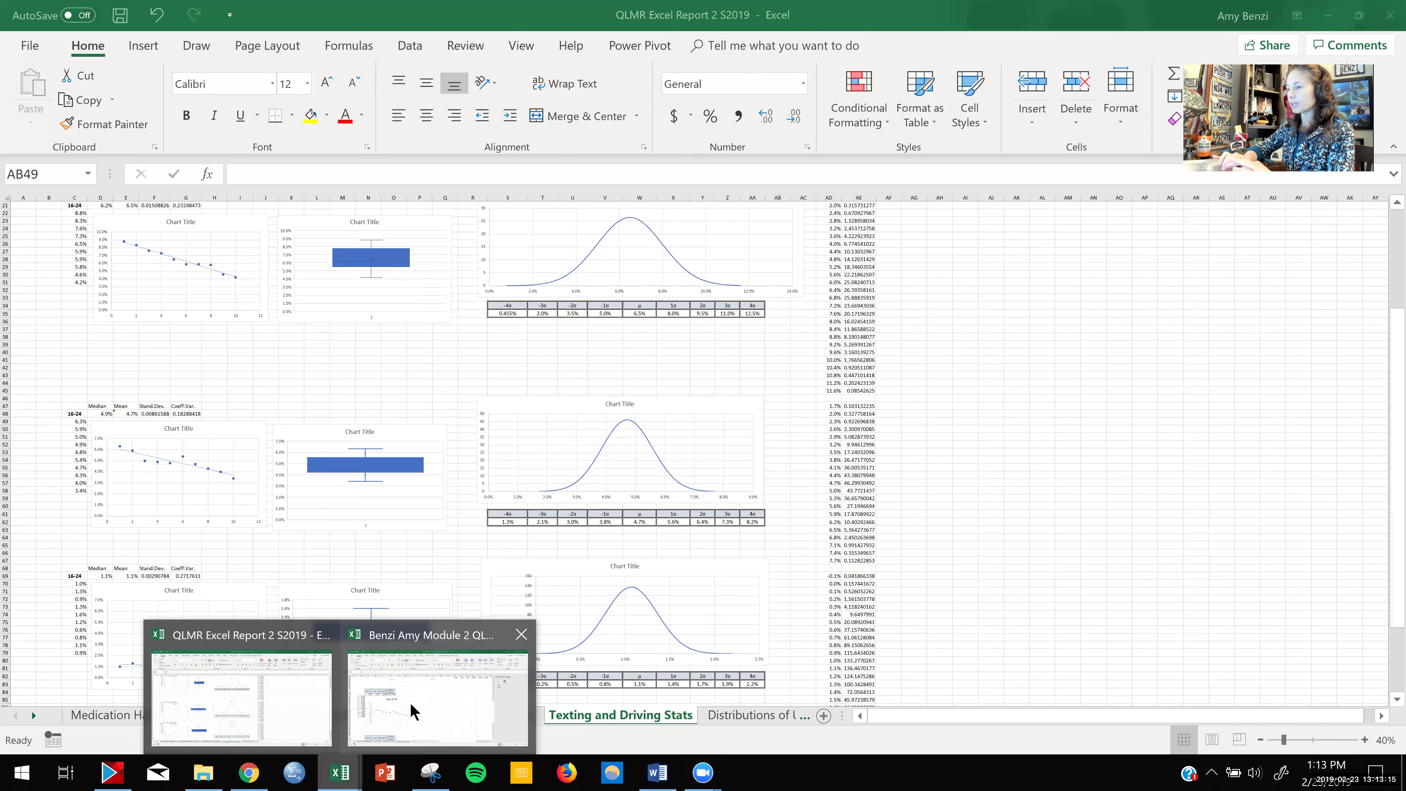
{"action": "left_click", "coordinate": [410, 706]}
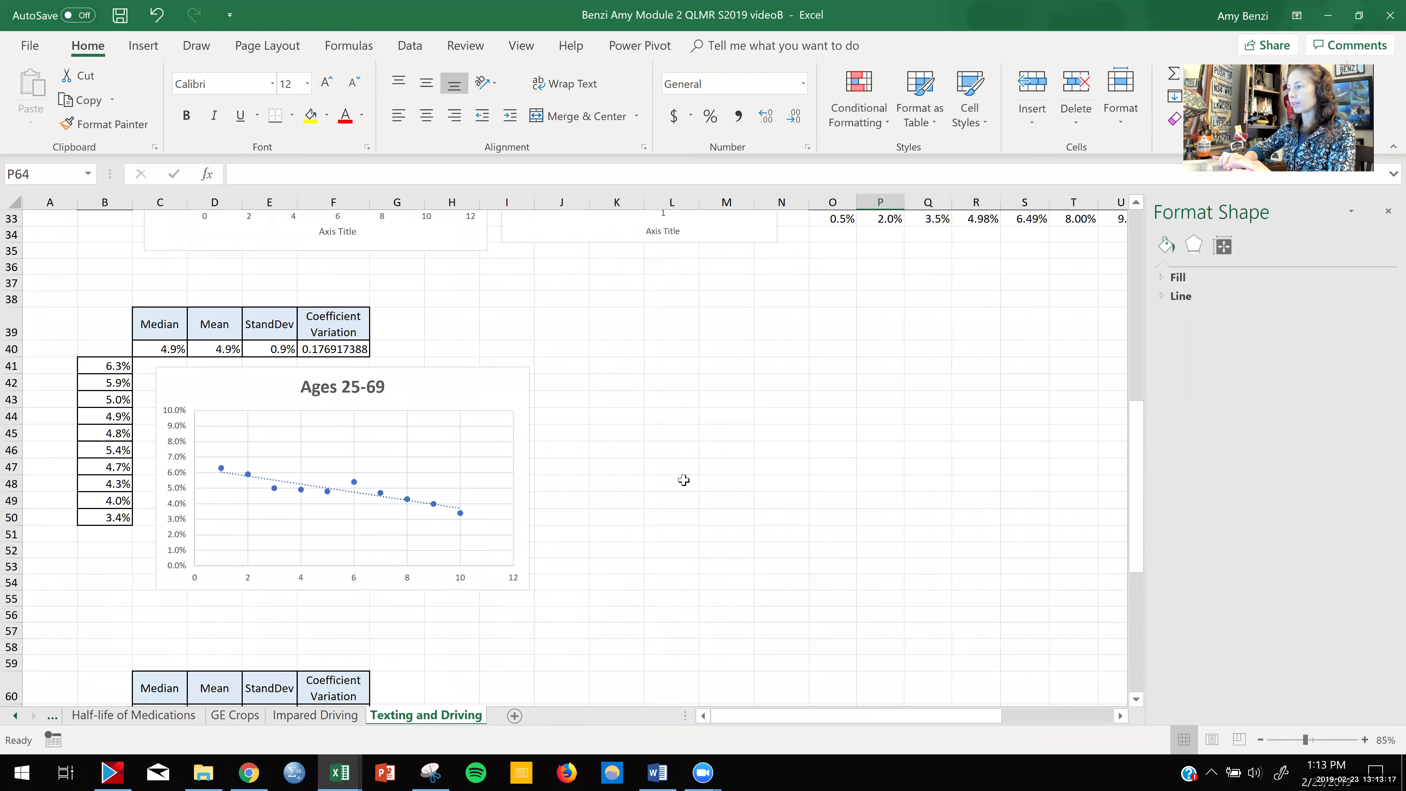
{"action": "scroll", "coordinate": [683, 479], "scroll_direction": "up", "scroll_amount": 10}
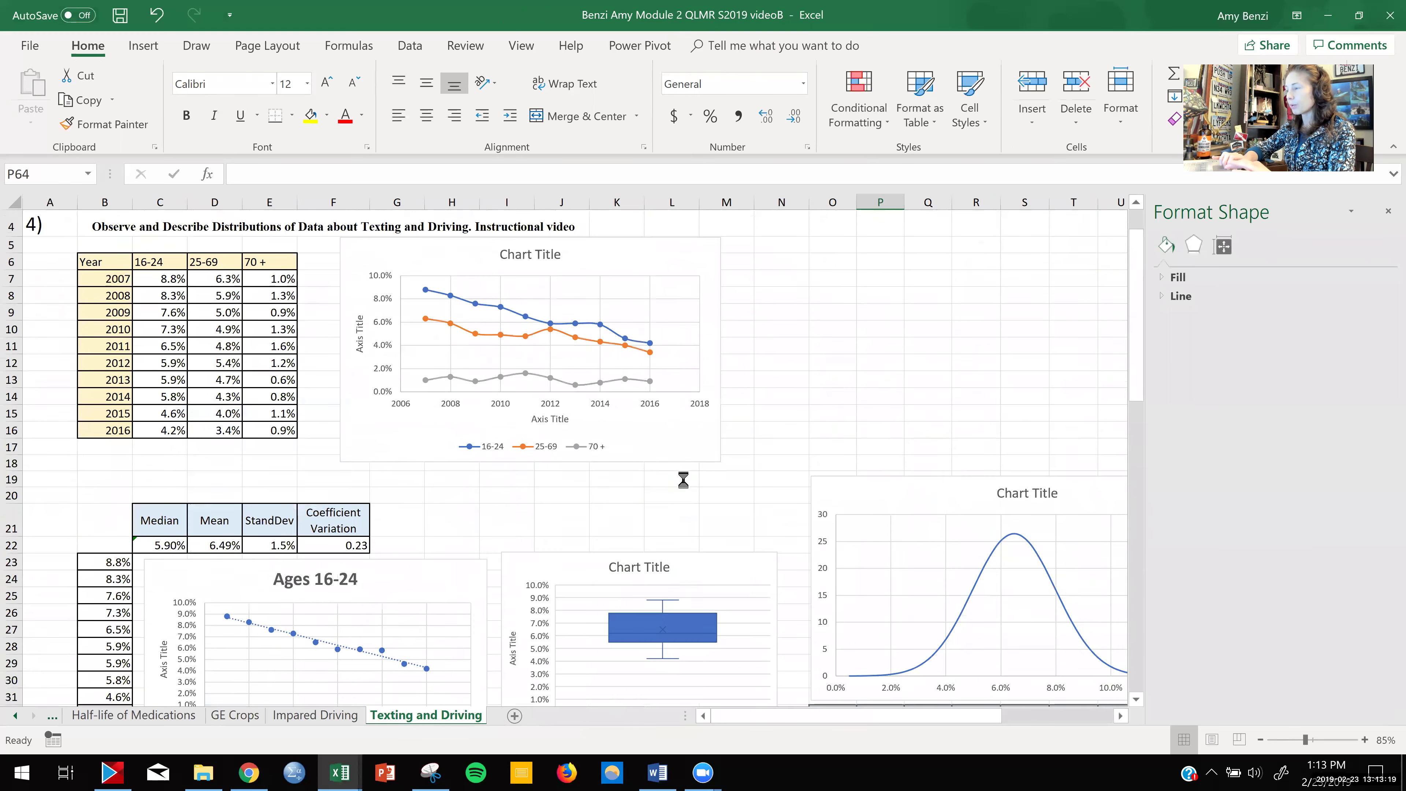
{"action": "scroll", "coordinate": [683, 480], "scroll_direction": "up", "scroll_amount": 1}
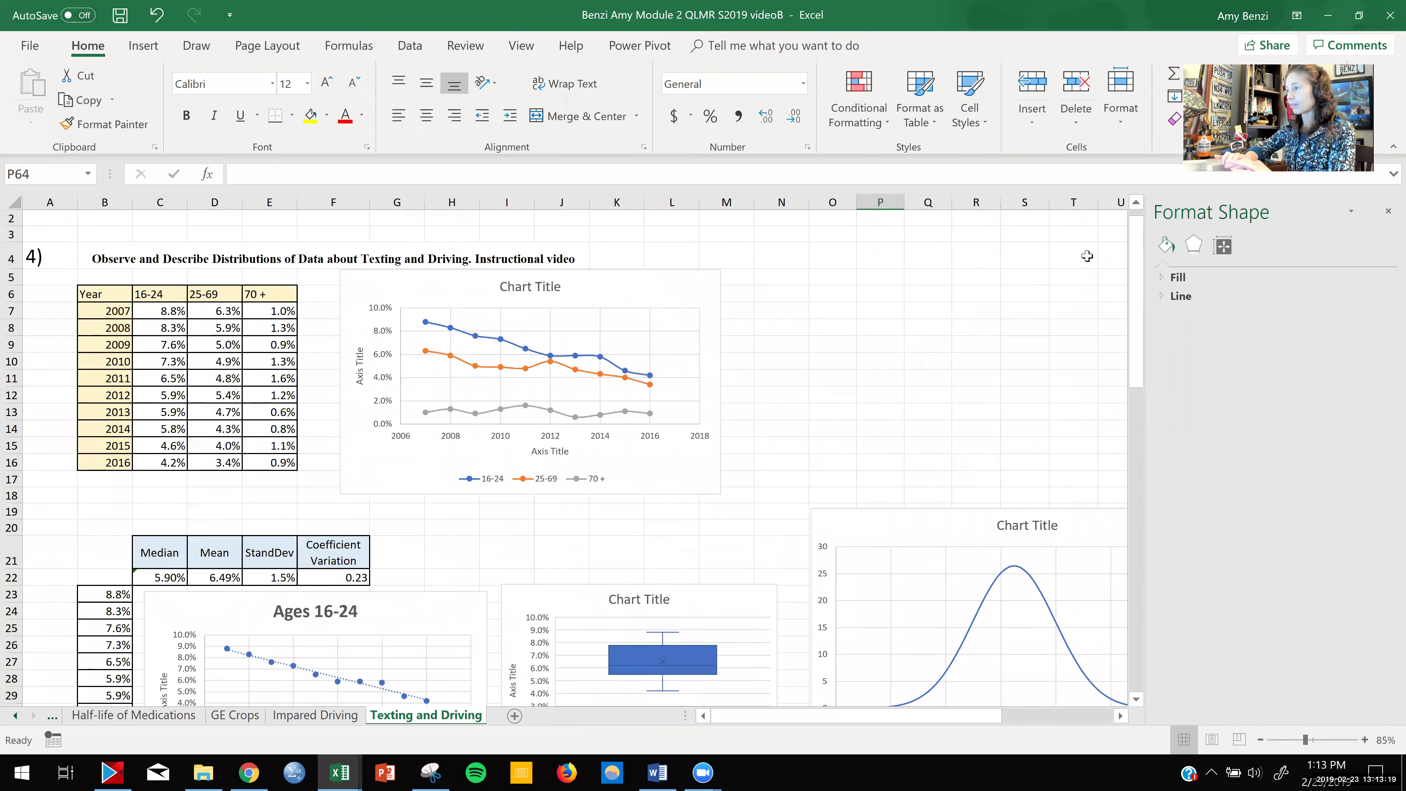
{"action": "left_click", "coordinate": [1386, 213]}
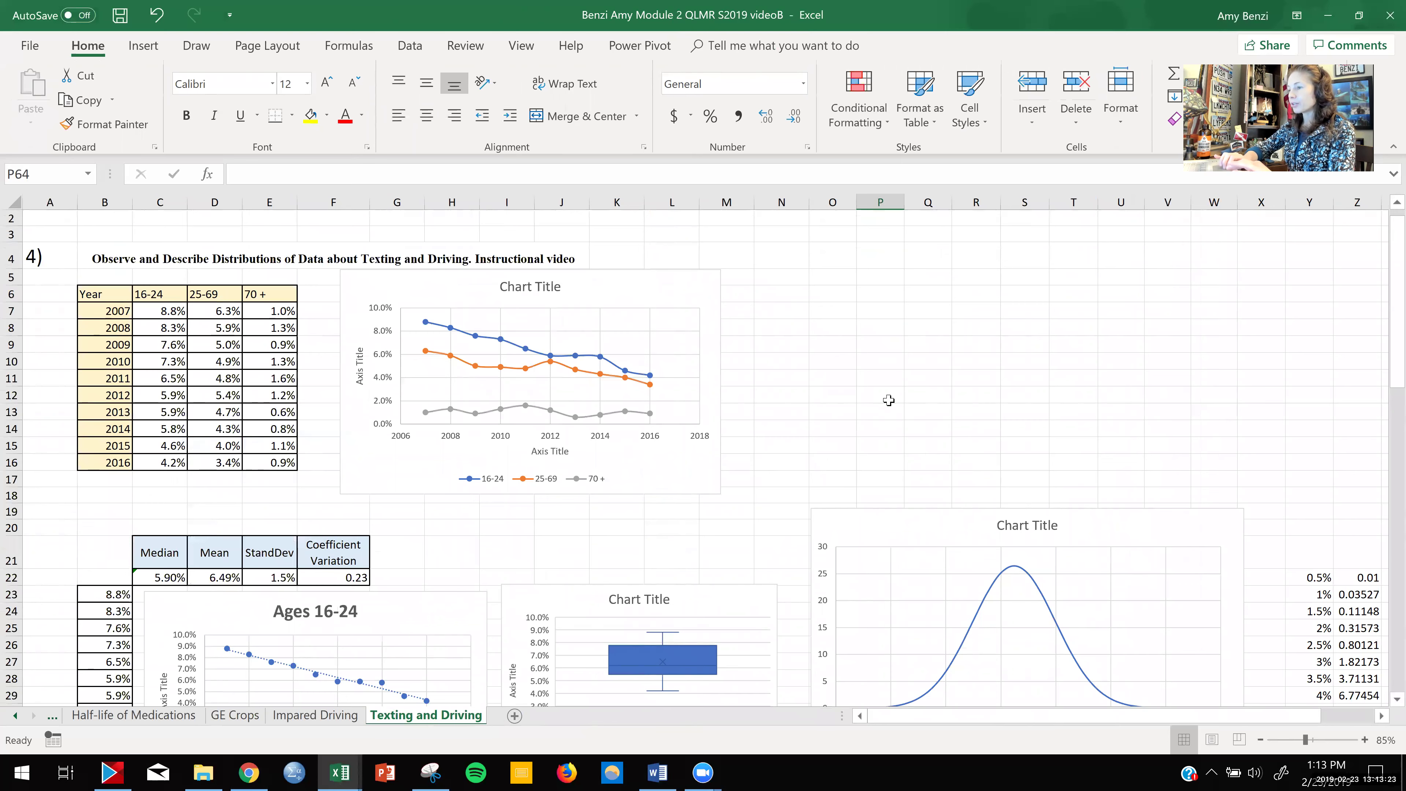
- Replace the last Ages 16-24 data value in B32 with an outlier of 80%
{"action": "scroll", "coordinate": [889, 400], "scroll_direction": "down", "scroll_amount": 2}
{"action": "scroll", "coordinate": [888, 400], "scroll_direction": "down", "scroll_amount": 1}
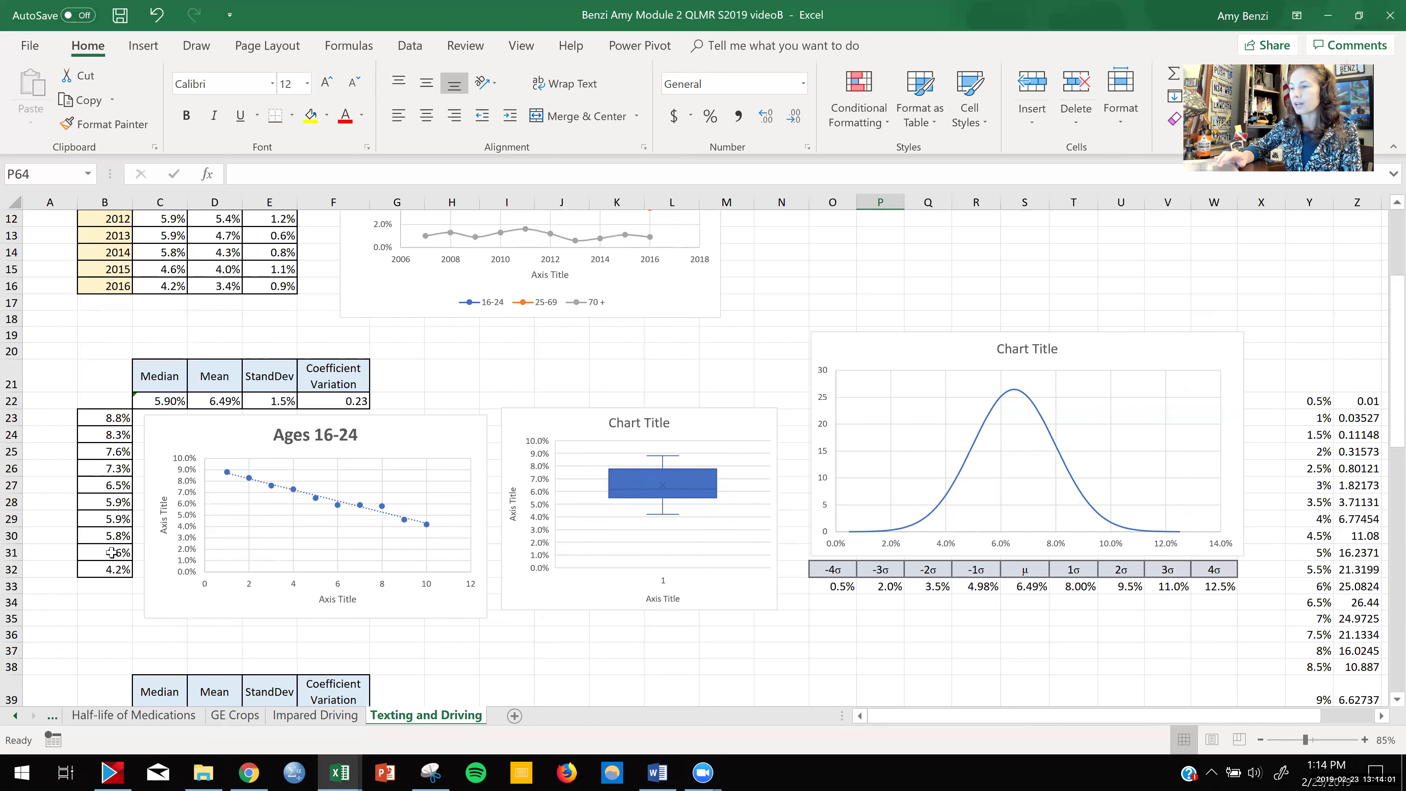
{"action": "double_click", "coordinate": [109, 571]}
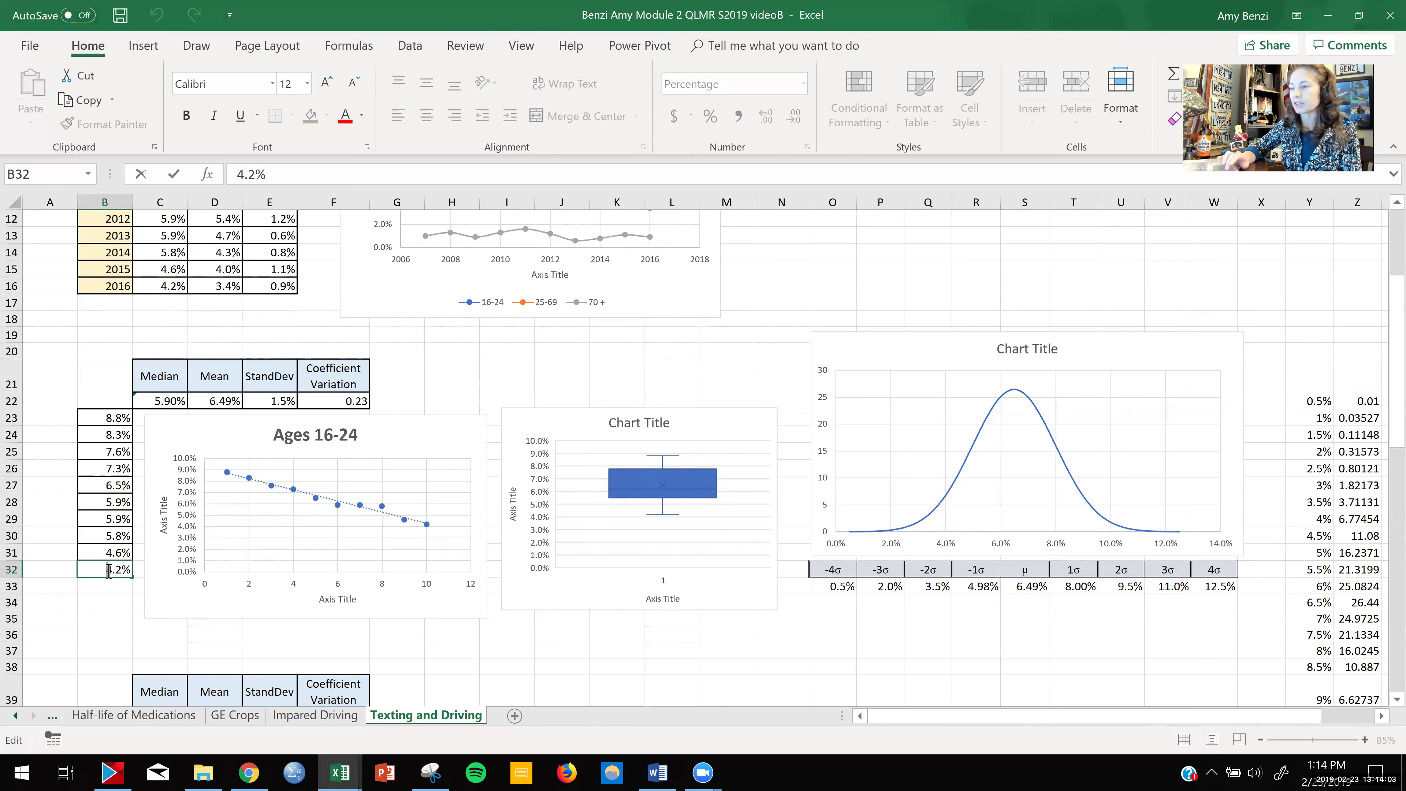
{"action": "left_click_drag", "start_coordinate": [109, 570], "coordinate": [121, 569]}
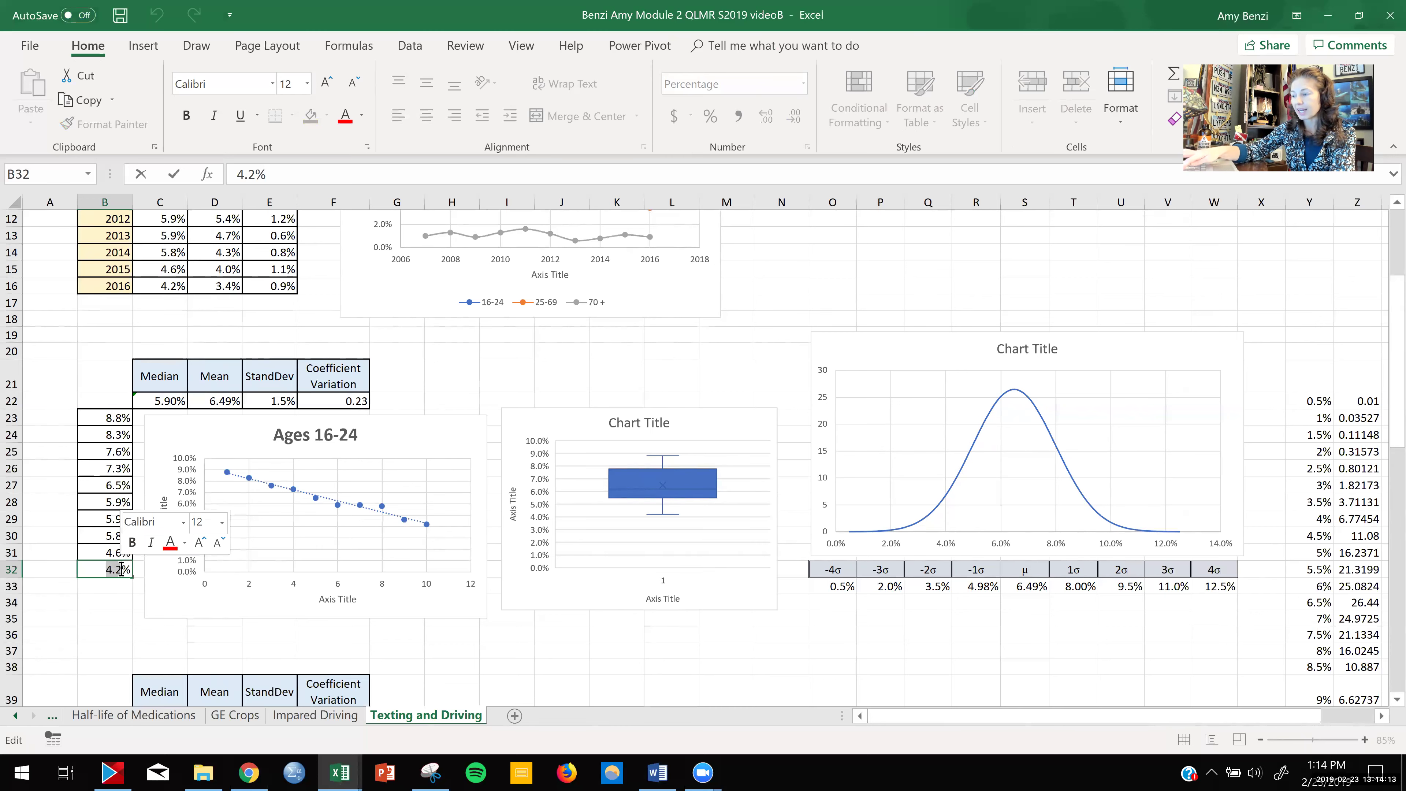
{"action": "type", "text": "80"}
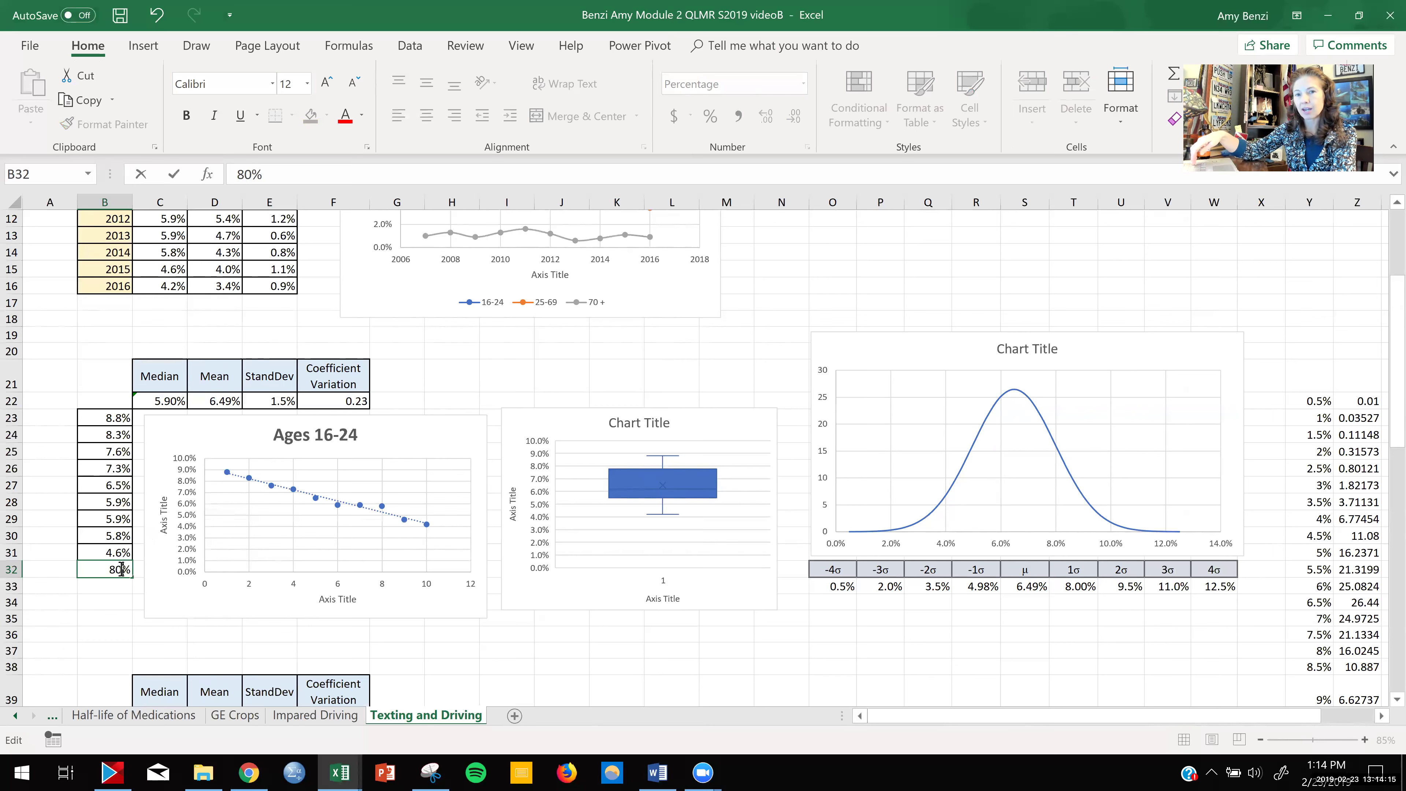
{"action": "key", "text": "Return"}
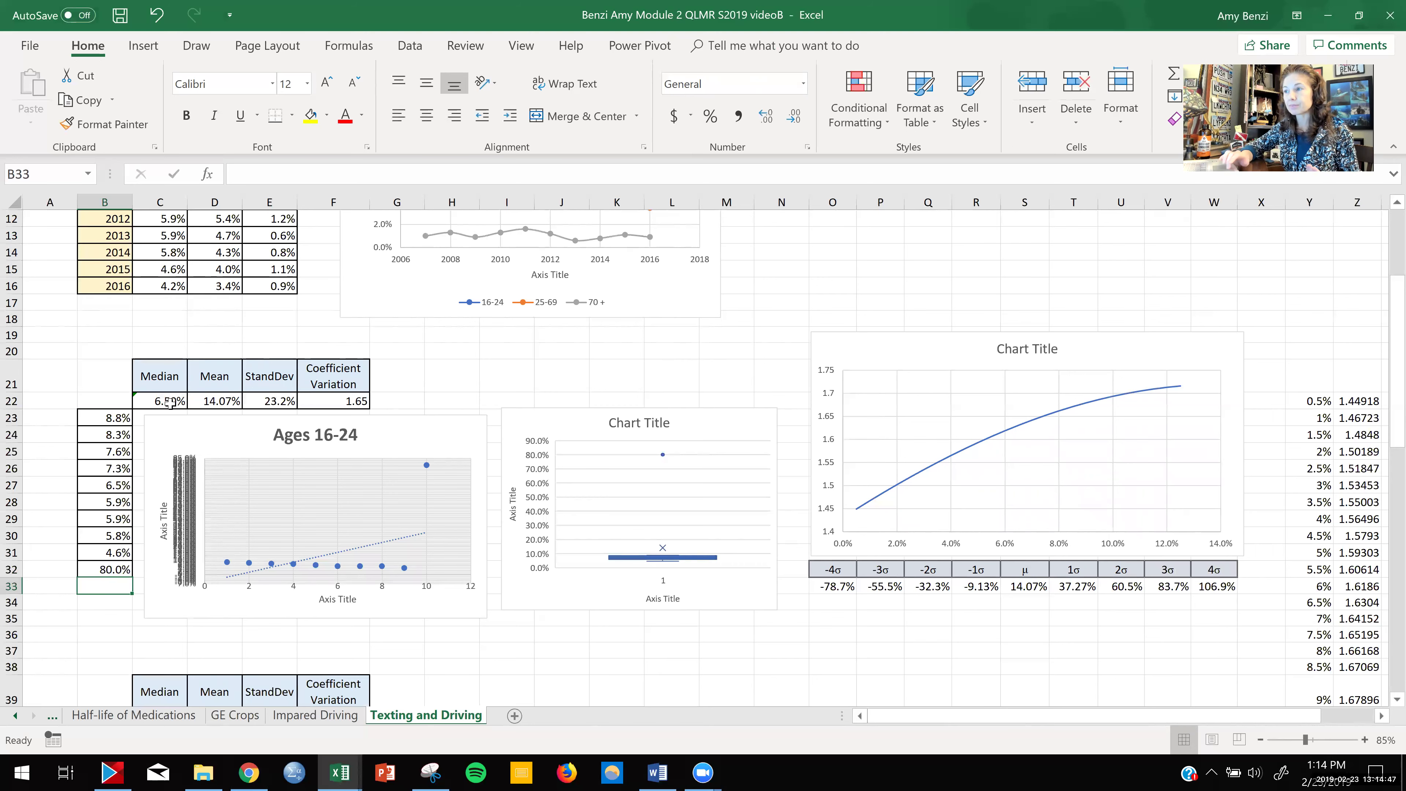
- Undo and redo the 80% outlier in B32 repeatedly to compare its effect on the Ages 16-24 statistics and charts
{"action": "left_click", "coordinate": [157, 17]}
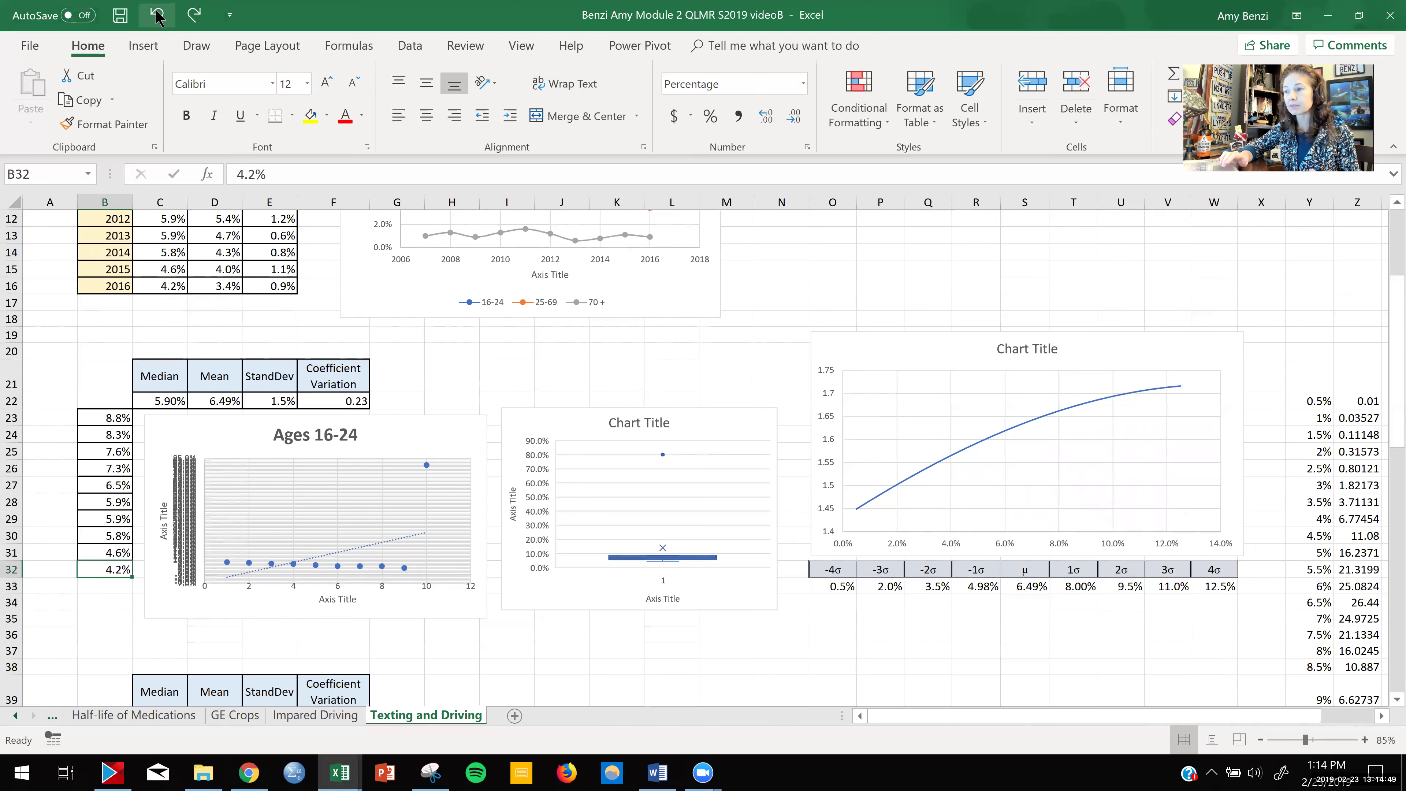
{"action": "left_click", "coordinate": [188, 16]}
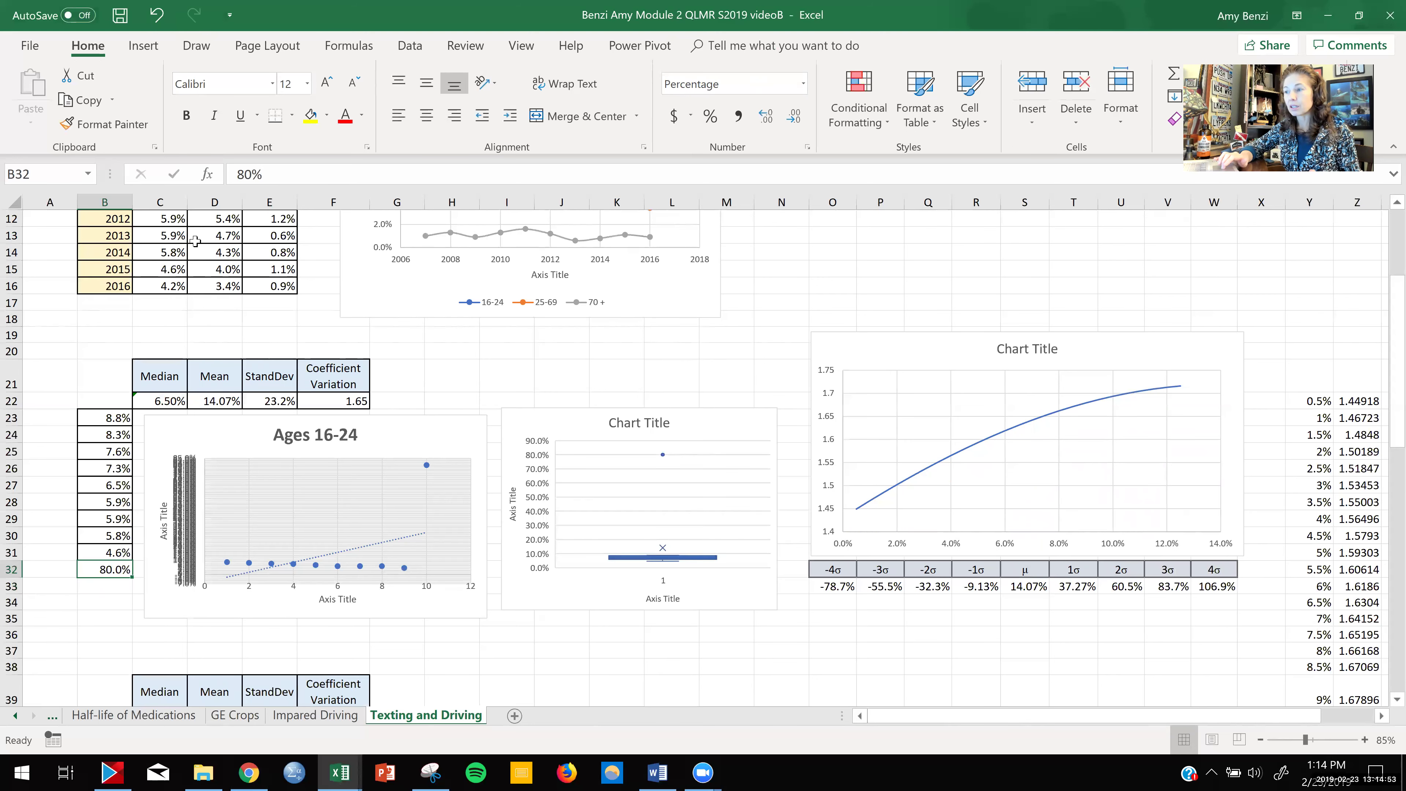
{"action": "left_click", "coordinate": [155, 23]}
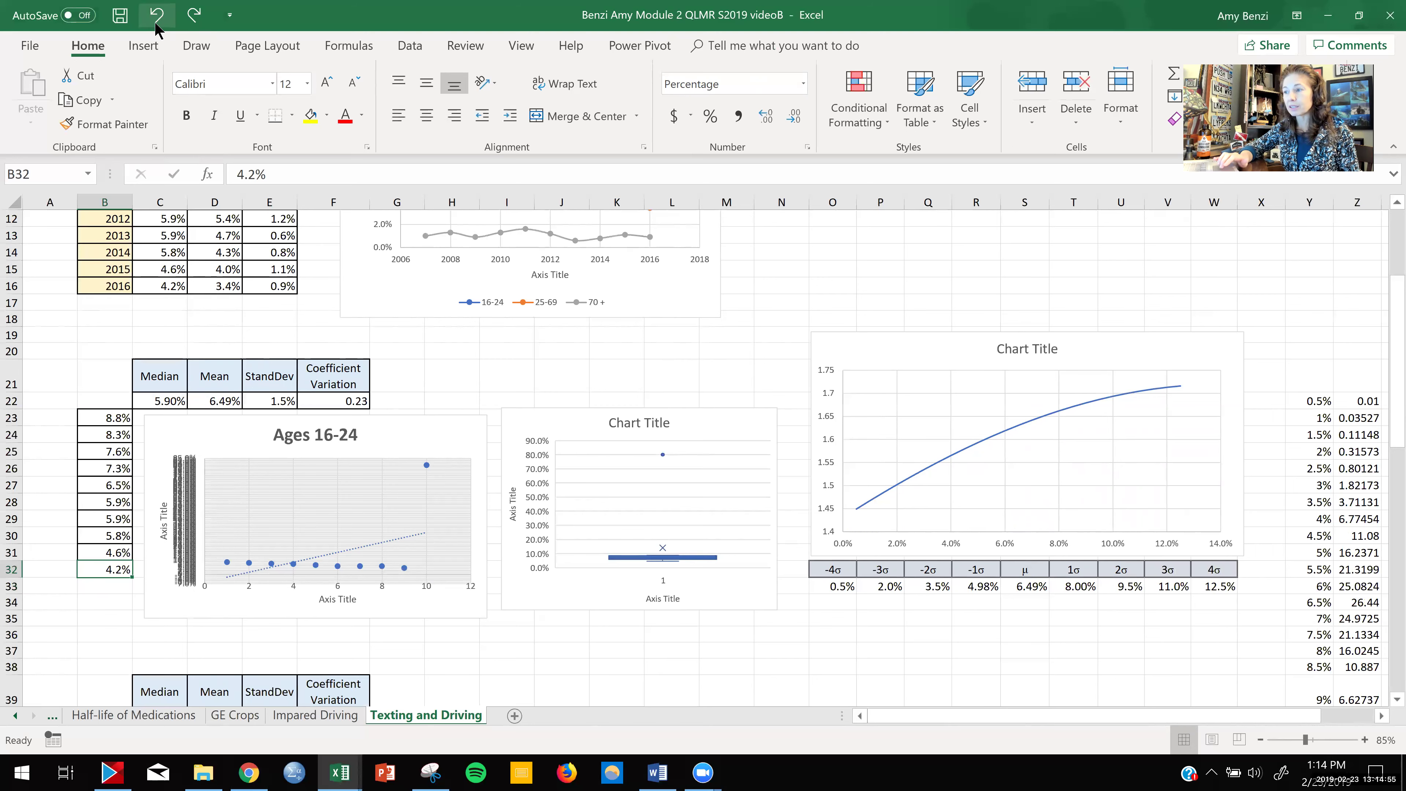
{"action": "left_click", "coordinate": [190, 19]}
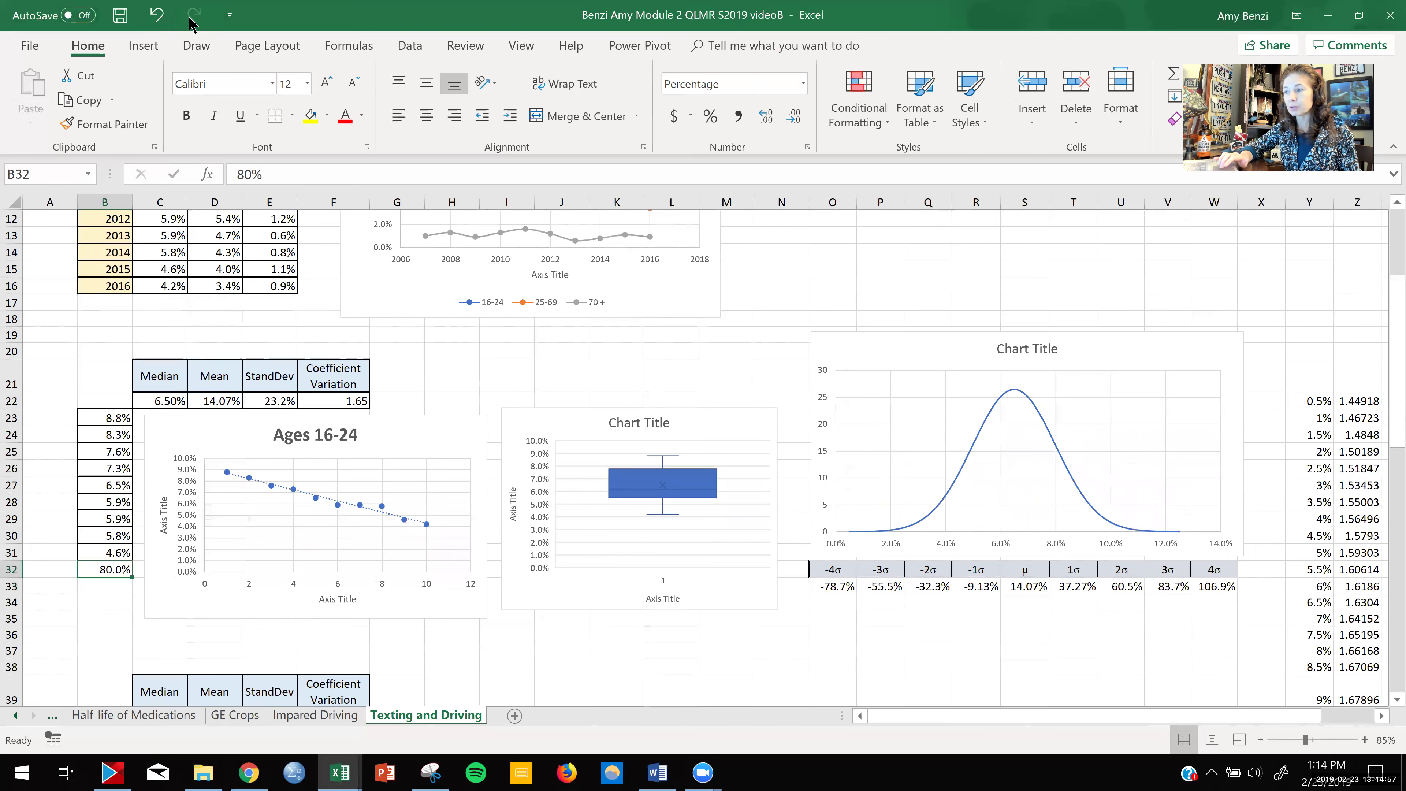
{"action": "left_click", "coordinate": [157, 20]}
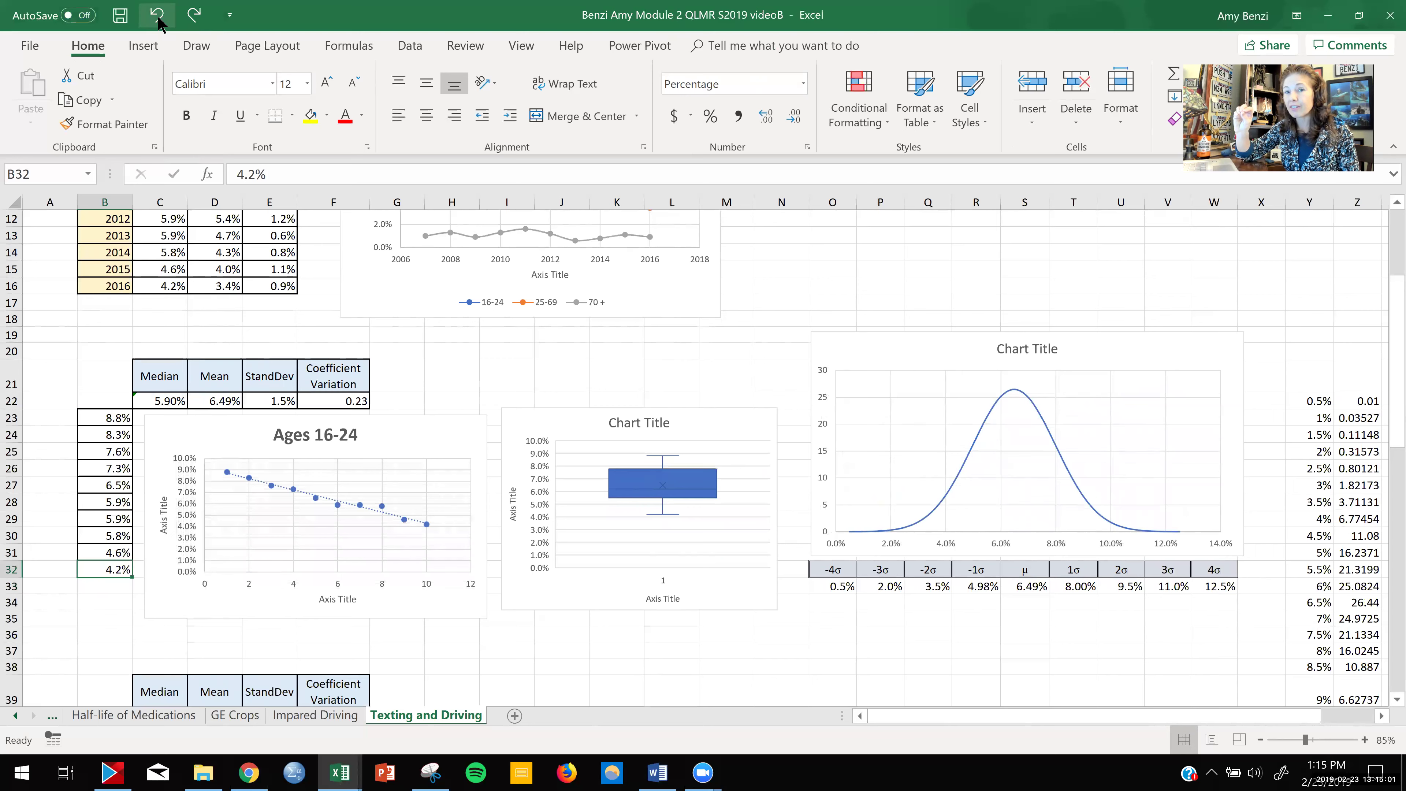
{"action": "left_click", "coordinate": [192, 17]}
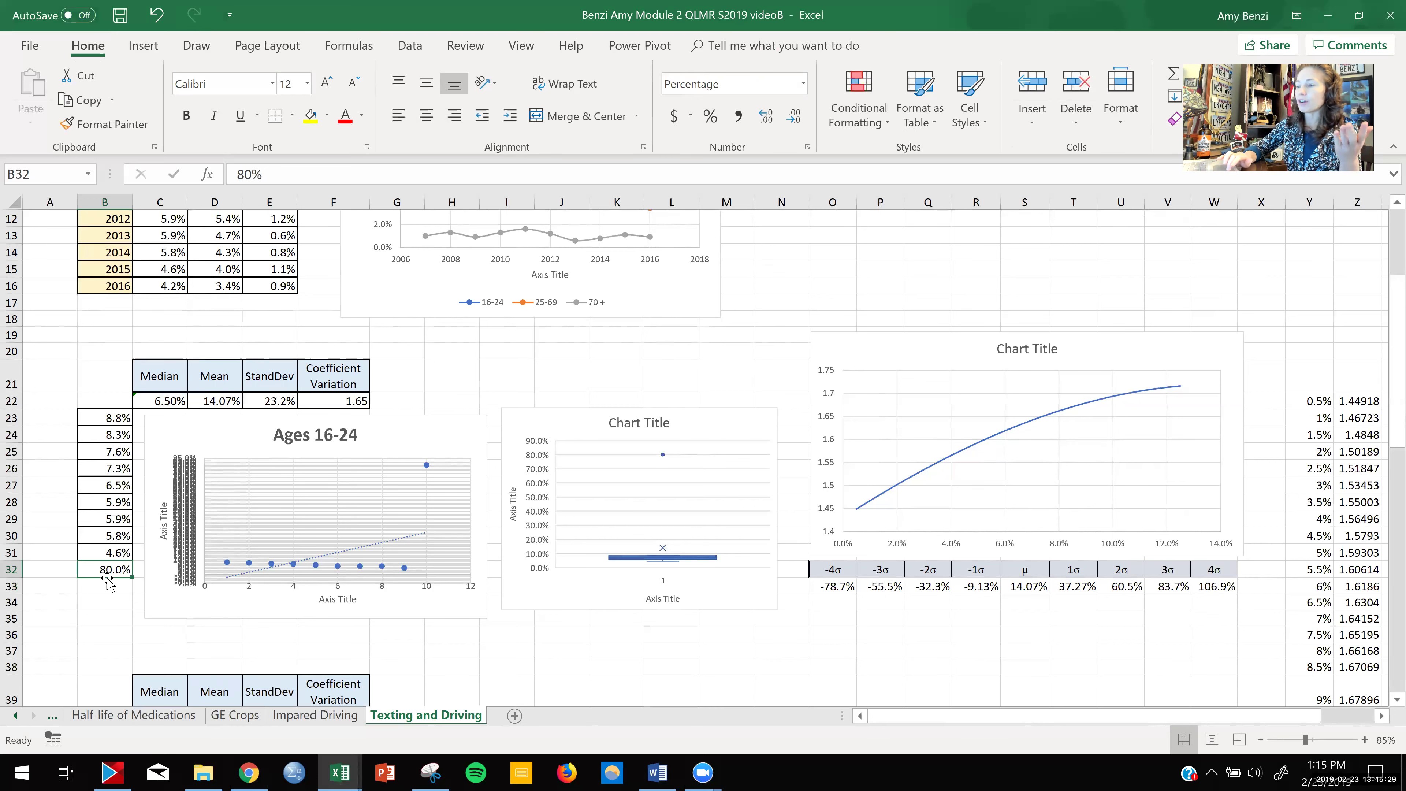
- Set the Ages 16-24 value in B32 to a very small outlier of .008%
{"action": "double_click", "coordinate": [113, 567]}
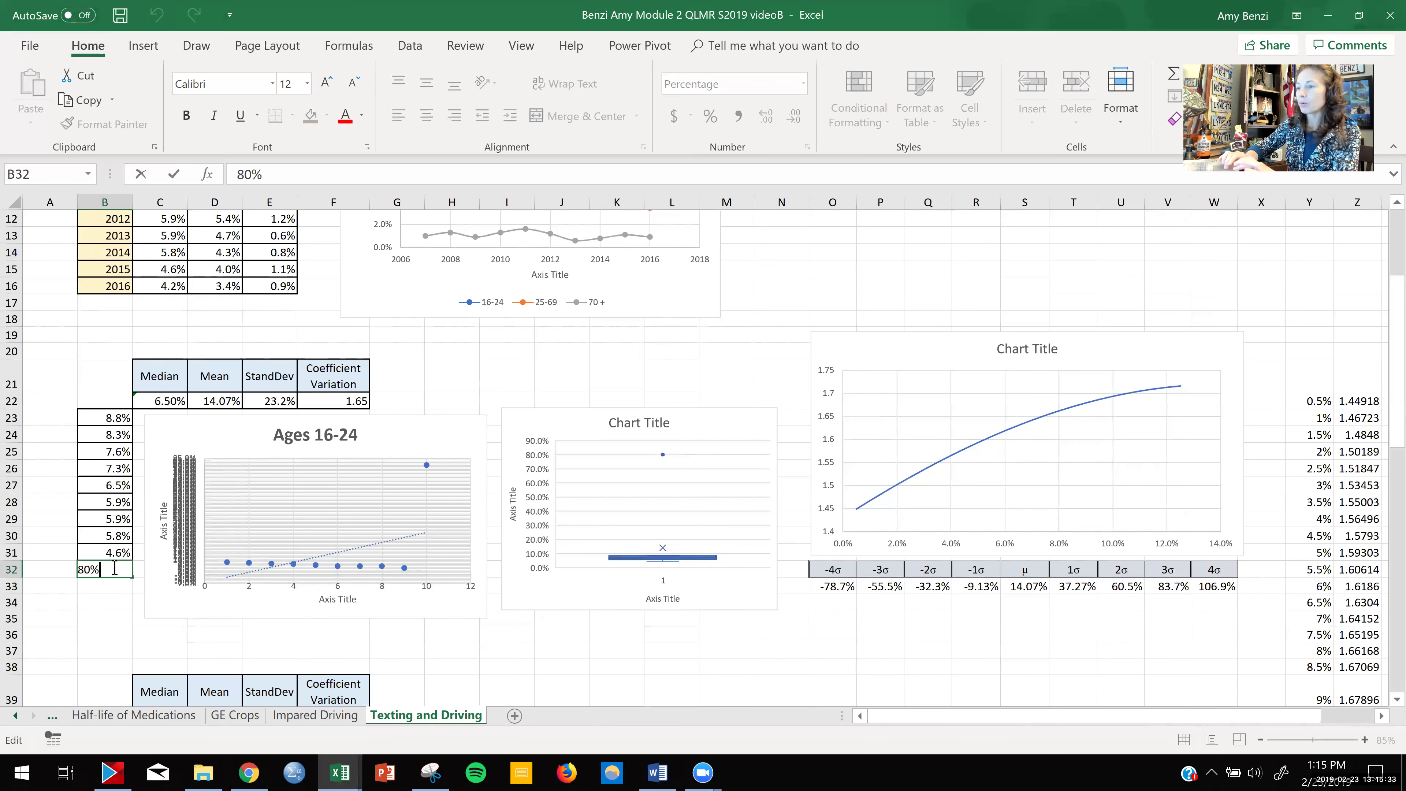
{"action": "double_click", "coordinate": [77, 569]}
{"action": "type", "text": ".008"}
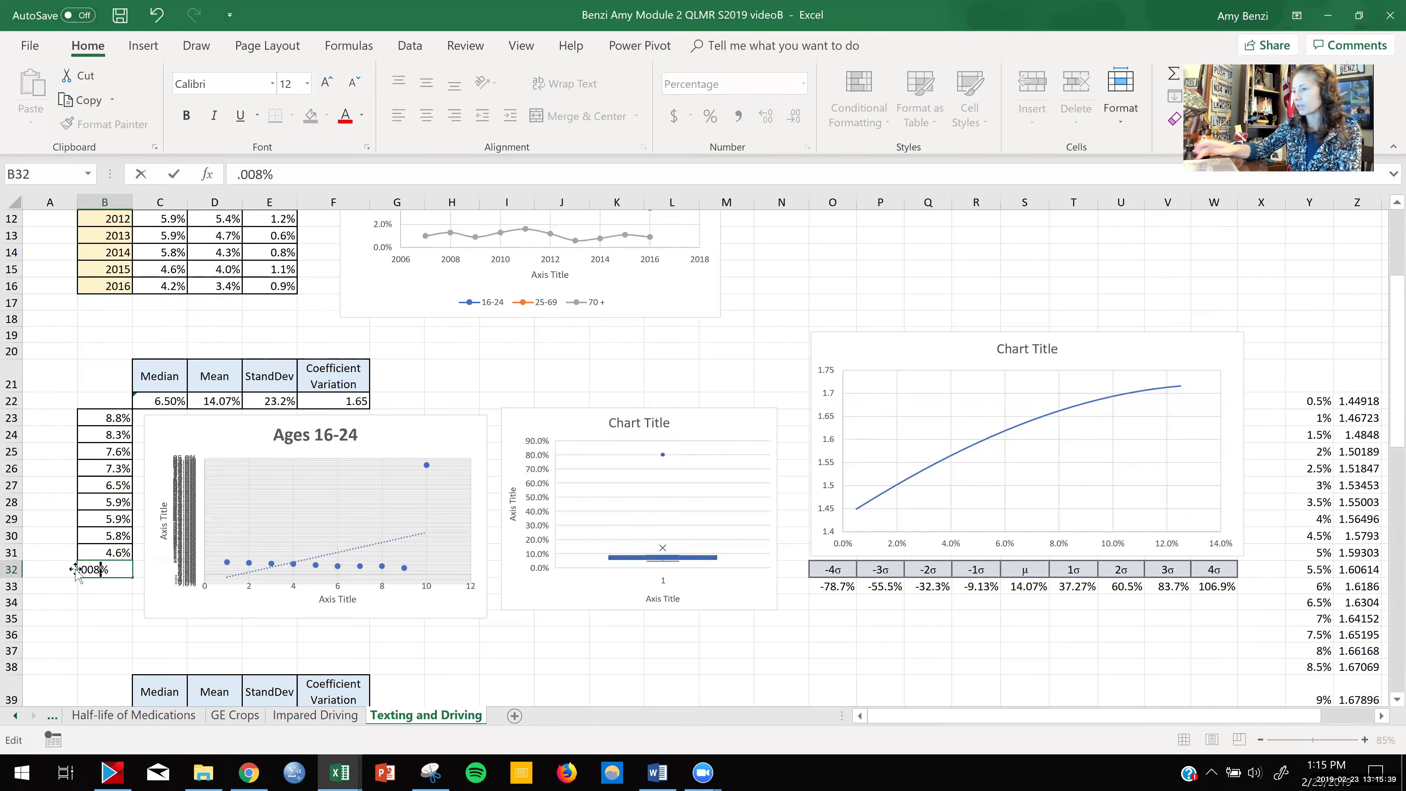
{"action": "key", "text": "Return"}
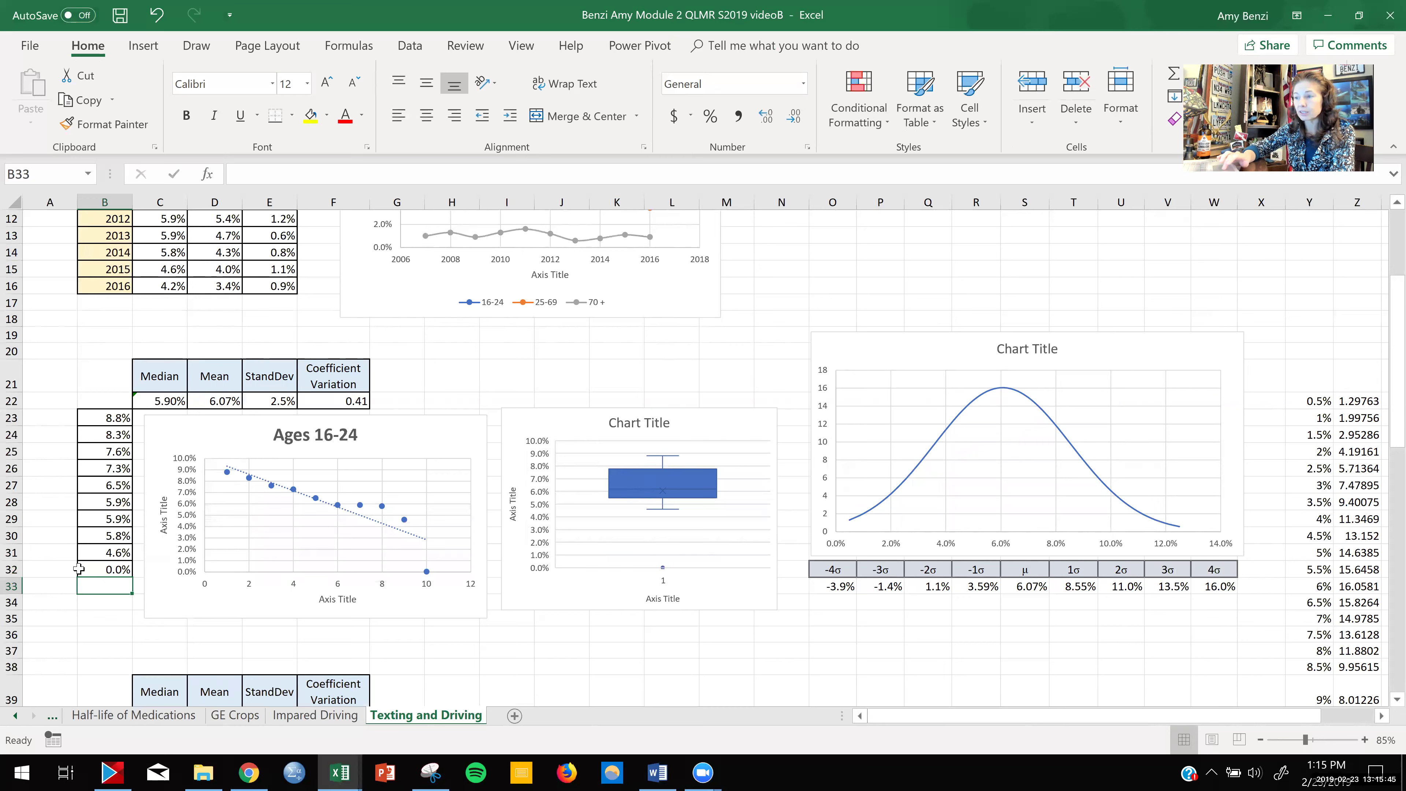
- Reduce the outlier in B32 to 0.0008%, followed by 0.000008%
{"action": "double_click", "coordinate": [100, 568]}
{"action": "type", "text": "0"}
{"action": "key", "text": "Return"}
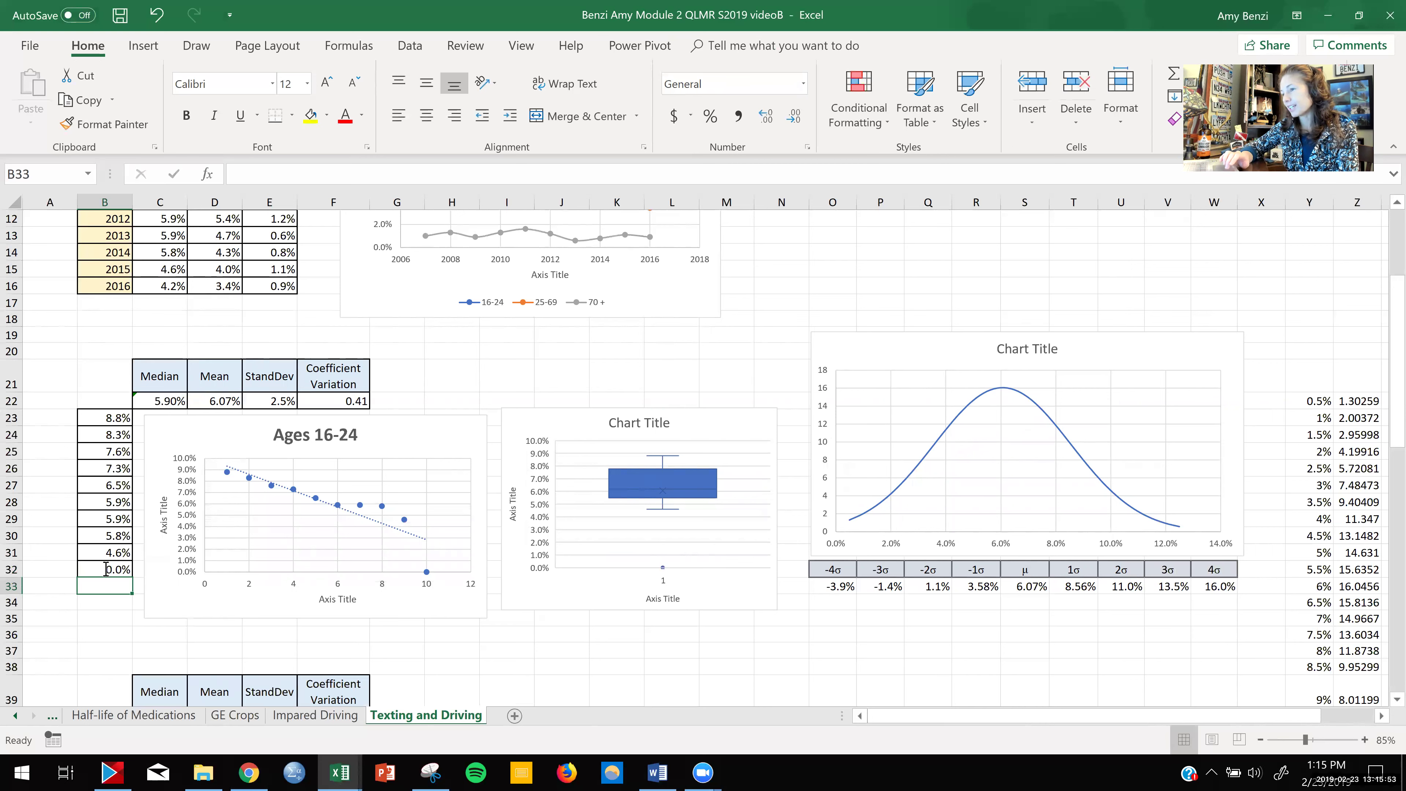
{"action": "double_click", "coordinate": [101, 568]}
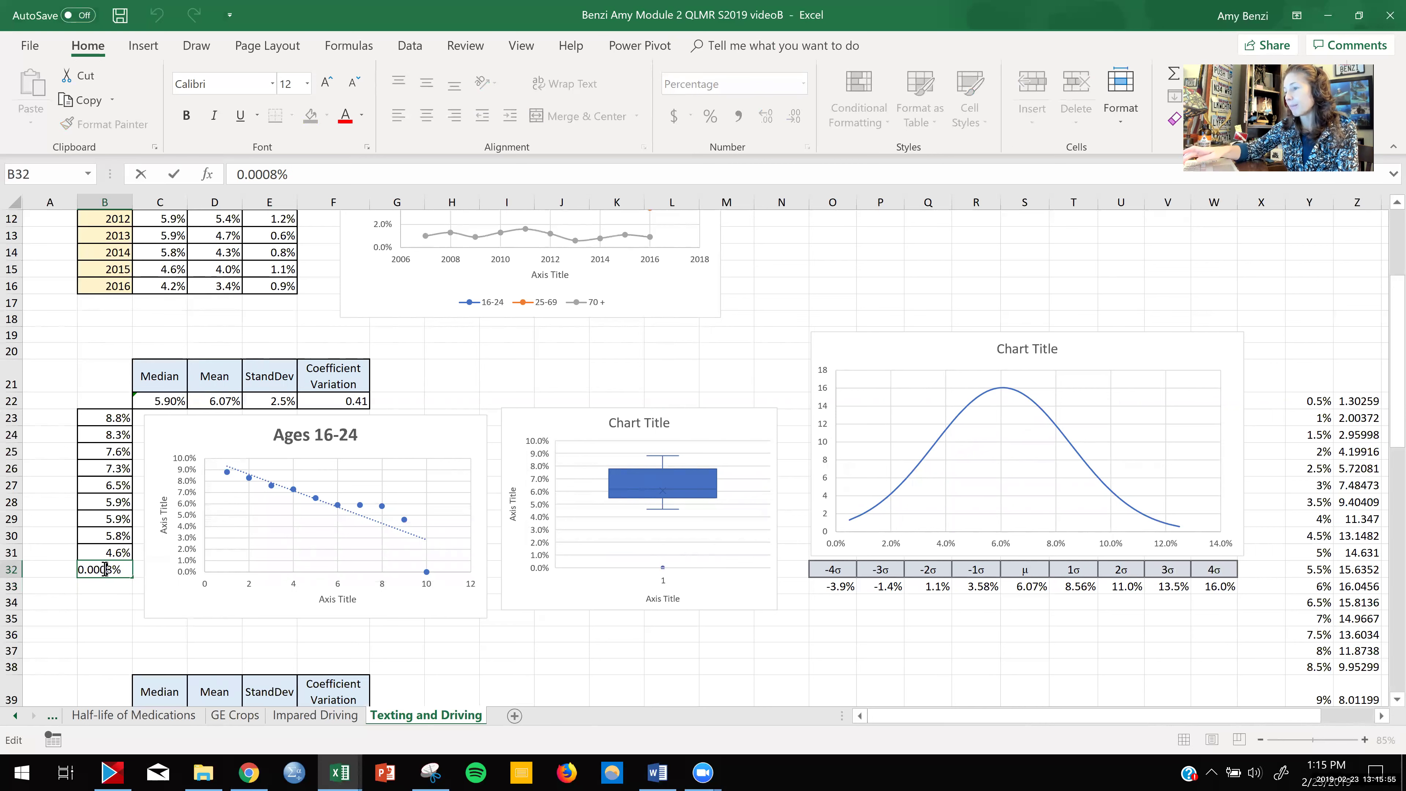
{"action": "type", "text": "00"}
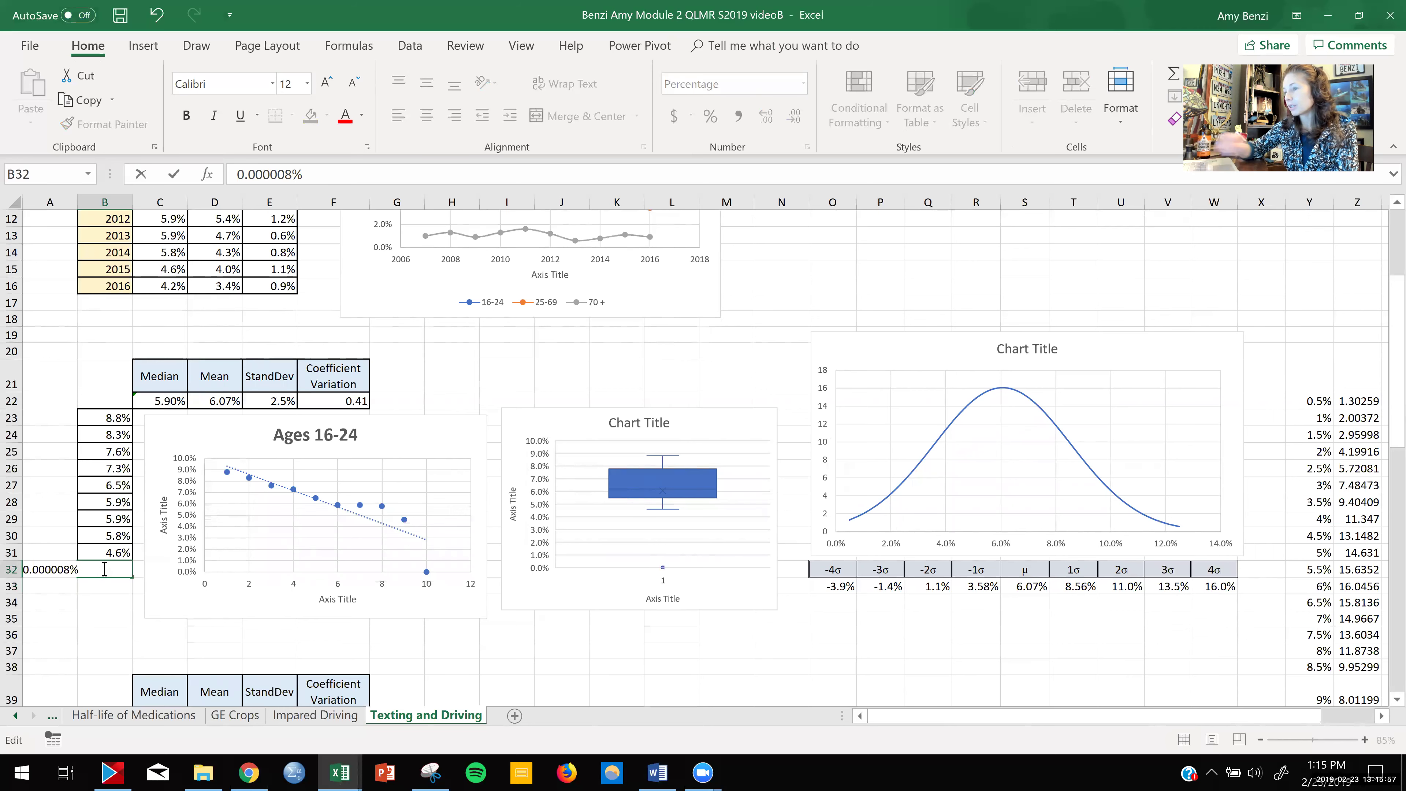
{"action": "key", "text": "Return"}
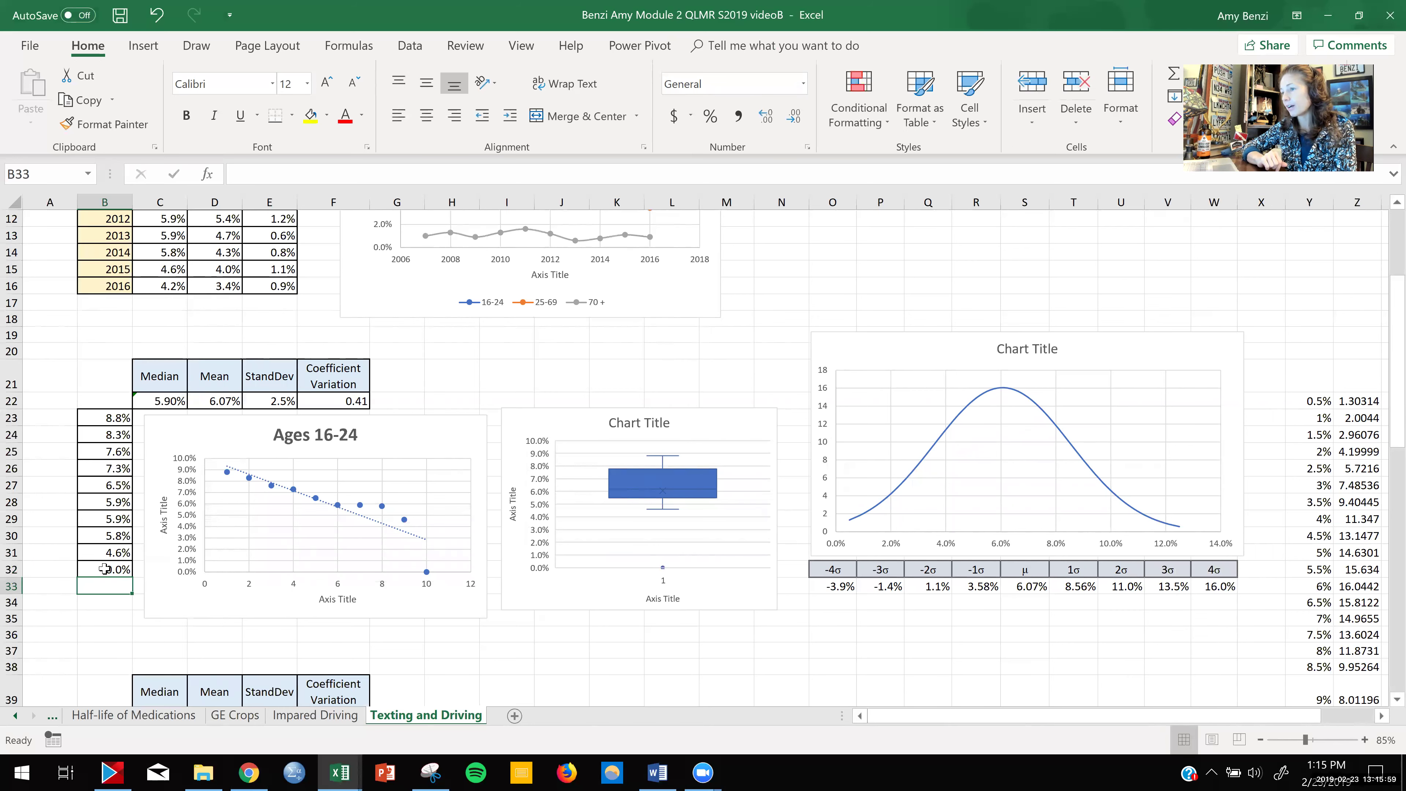
- Insert six more zeros into the B32 outlier, making it 0.000000000008%
{"action": "double_click", "coordinate": [104, 568]}
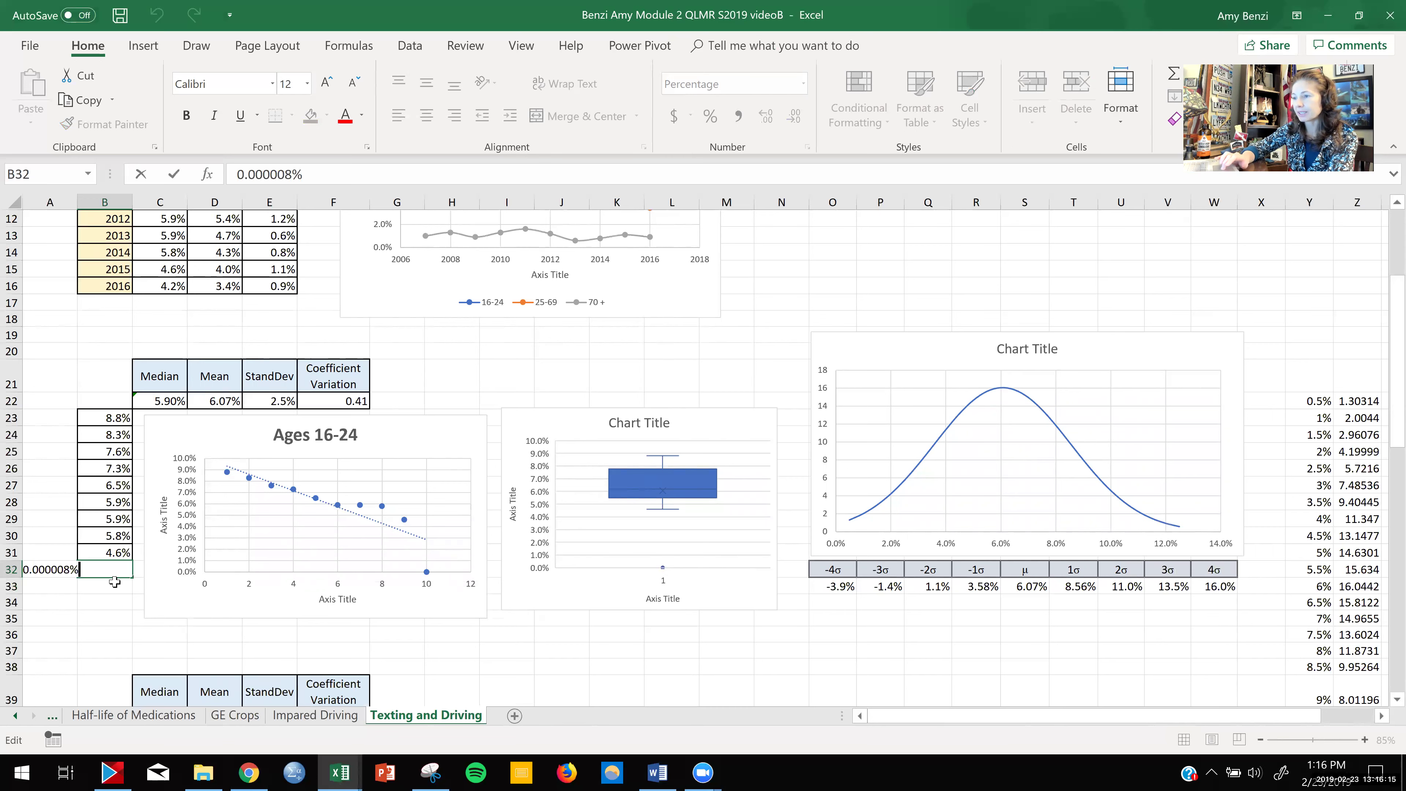
{"action": "left_click", "coordinate": [62, 569]}
{"action": "type", "text": "000000"}
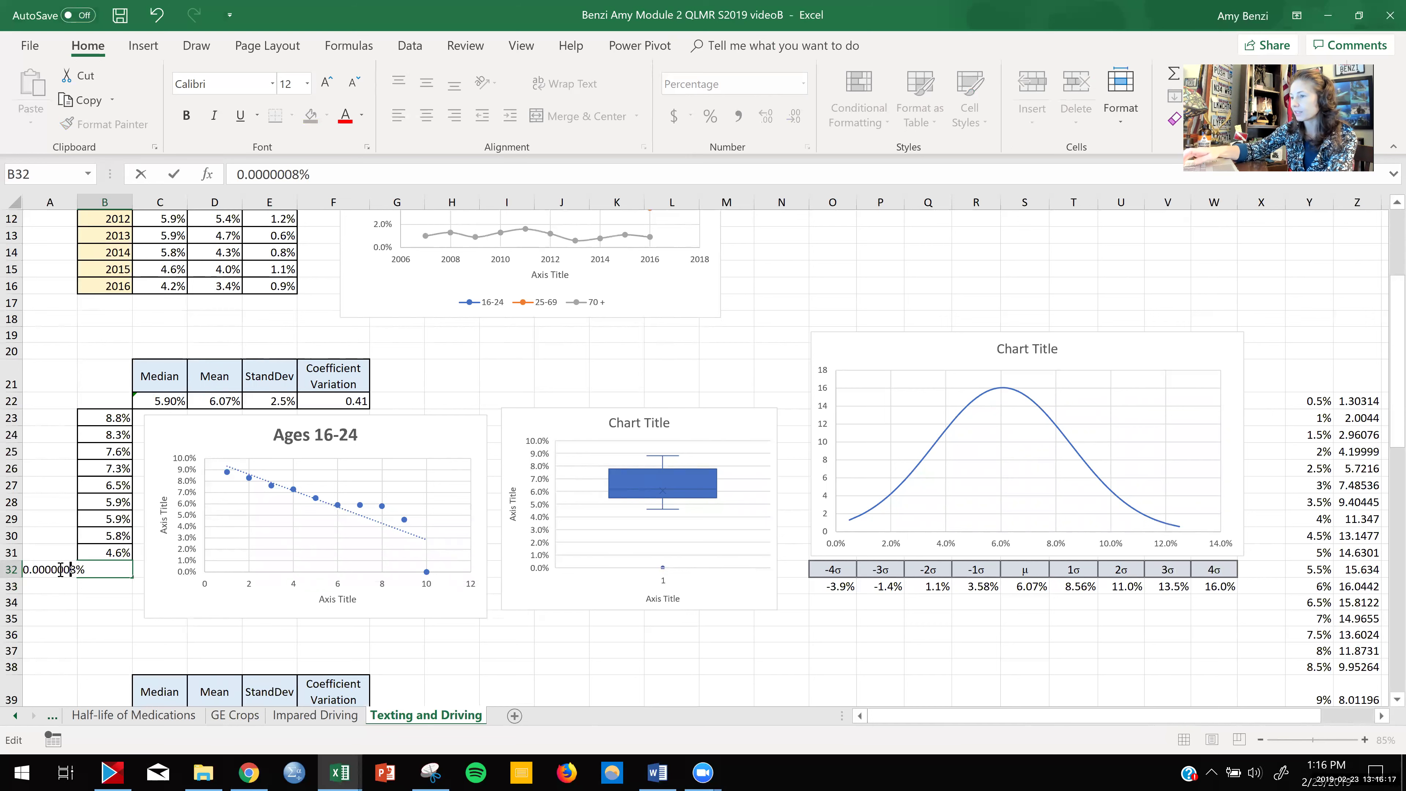
{"action": "key", "text": "Return"}
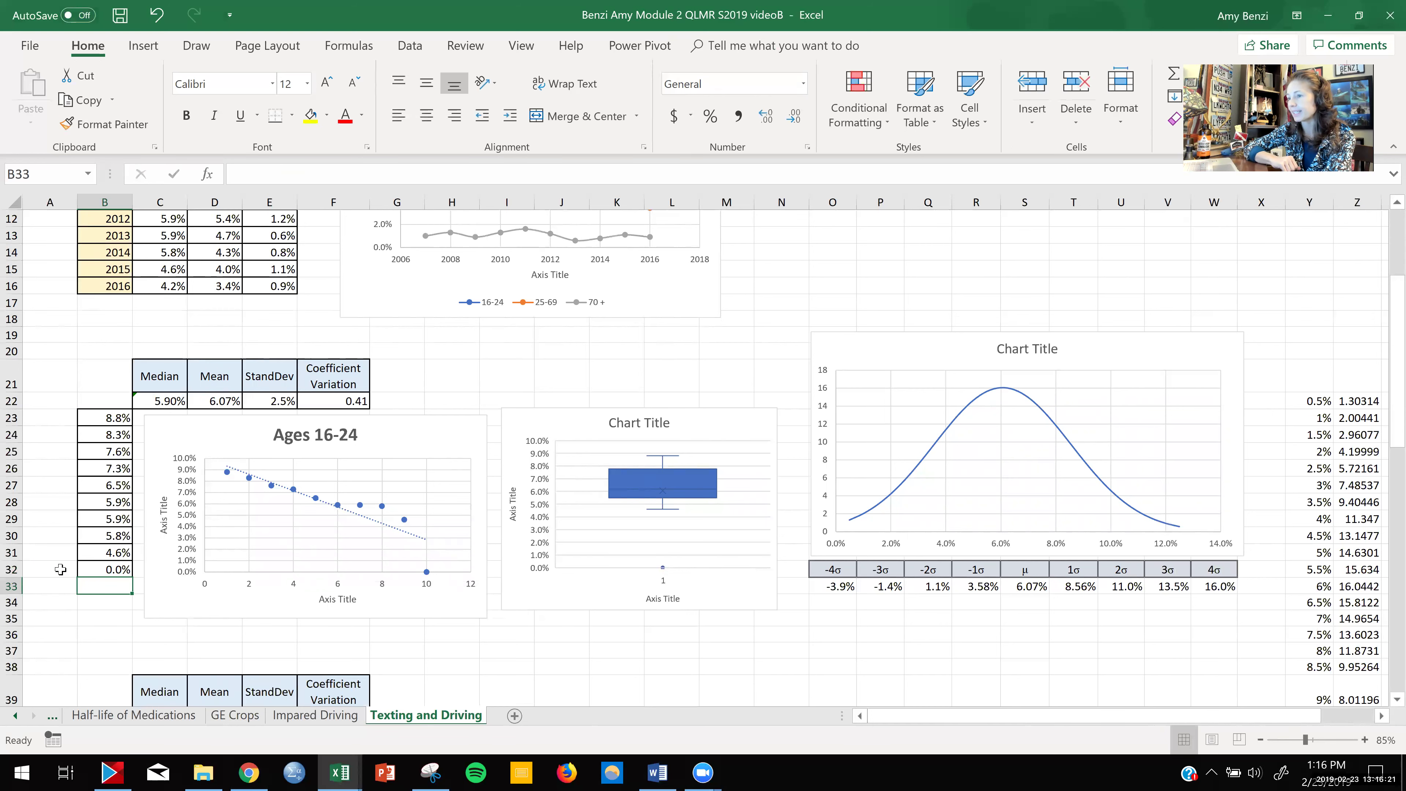
- Undo all the outlier edits made to the last Ages 16-24 data value in B32
{"action": "left_click", "coordinate": [97, 571]}
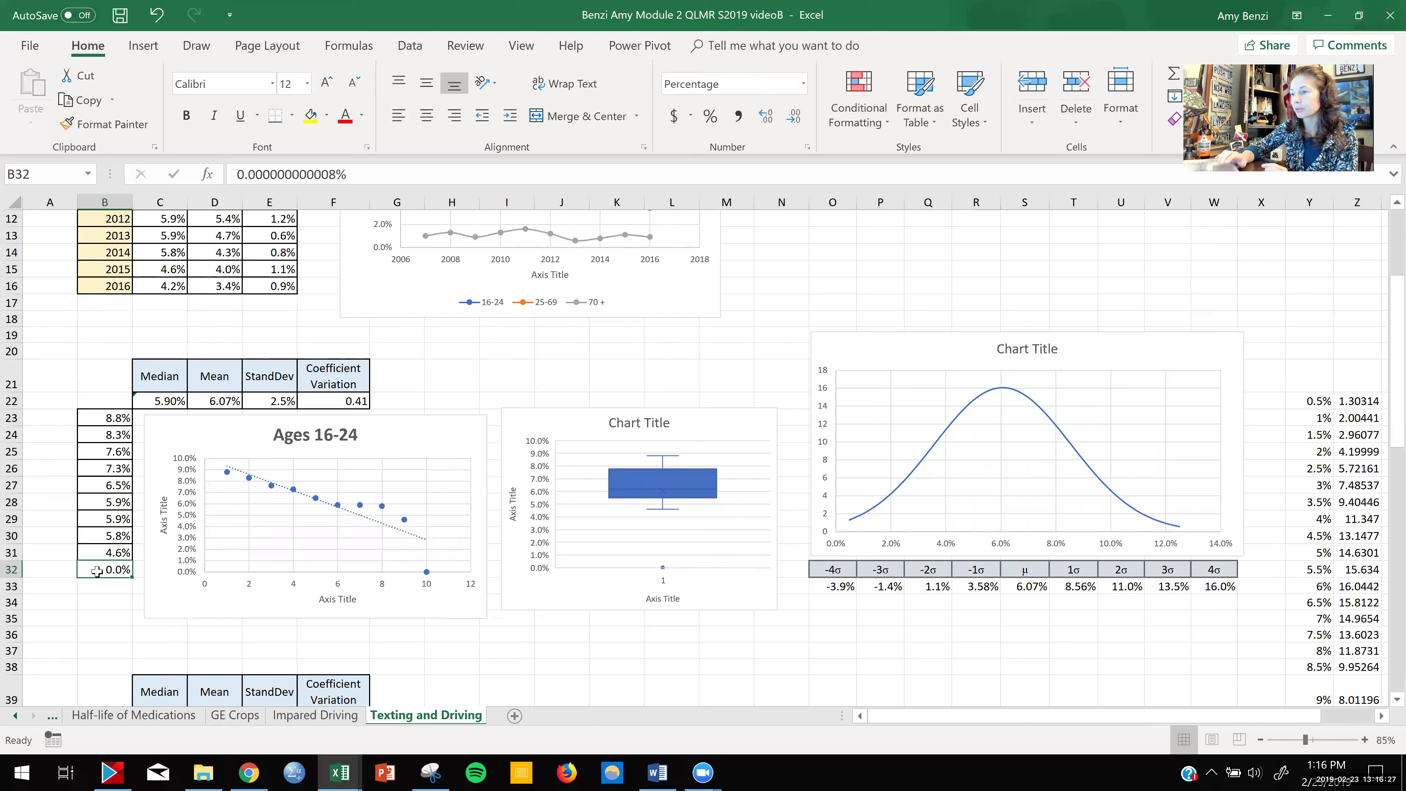
{"action": "left_click", "coordinate": [156, 16]}
{"action": "left_click", "coordinate": [157, 17]}
{"action": "left_click", "coordinate": [157, 17]}
{"action": "left_click", "coordinate": [157, 16]}
{"action": "left_click", "coordinate": [157, 16]}
{"action": "left_click", "coordinate": [157, 17]}
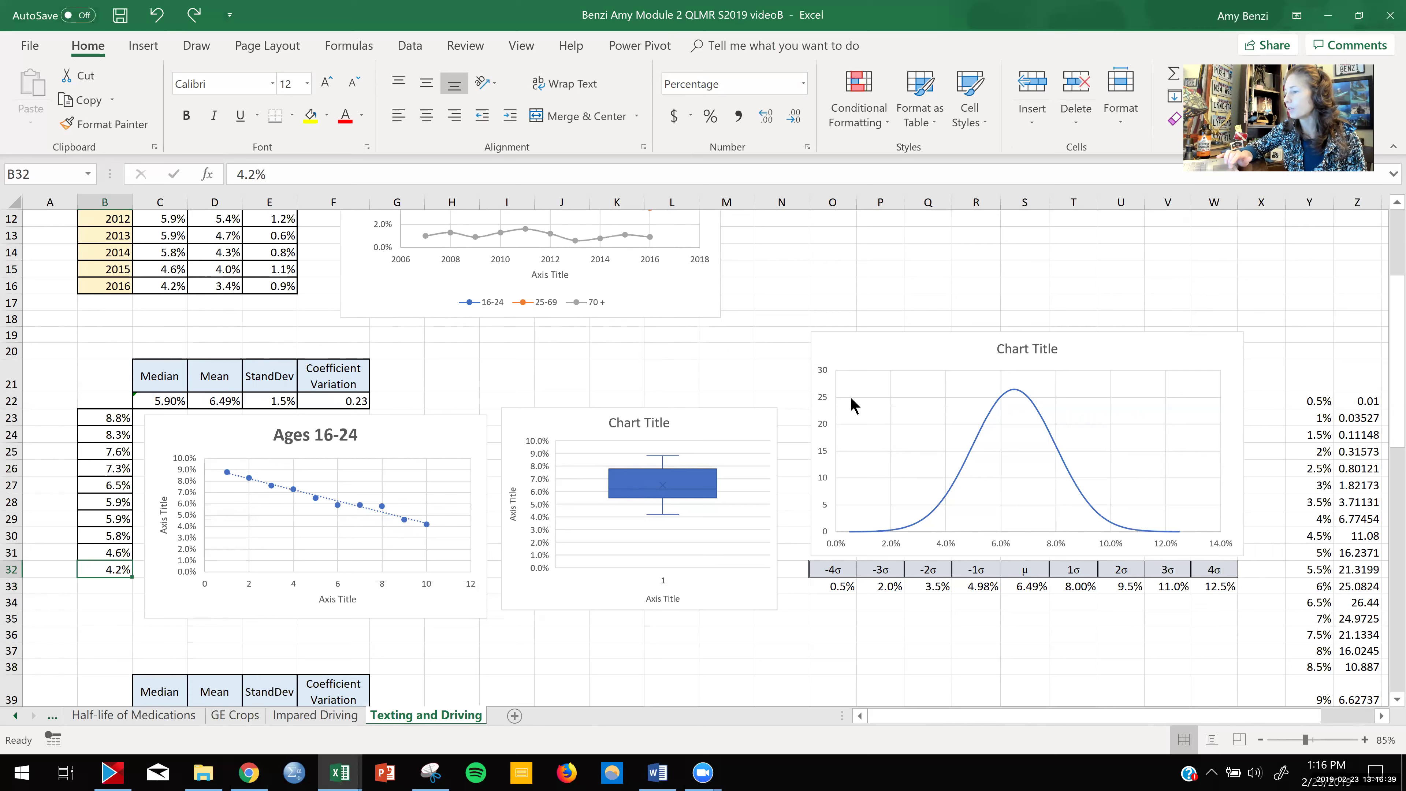
- Glance at the QLMR Excel Report 2 workbook, switch to the Word assignment document and read the Sheet 4 Five Sentence Report instructions
{"action": "left_click", "coordinate": [345, 769]}
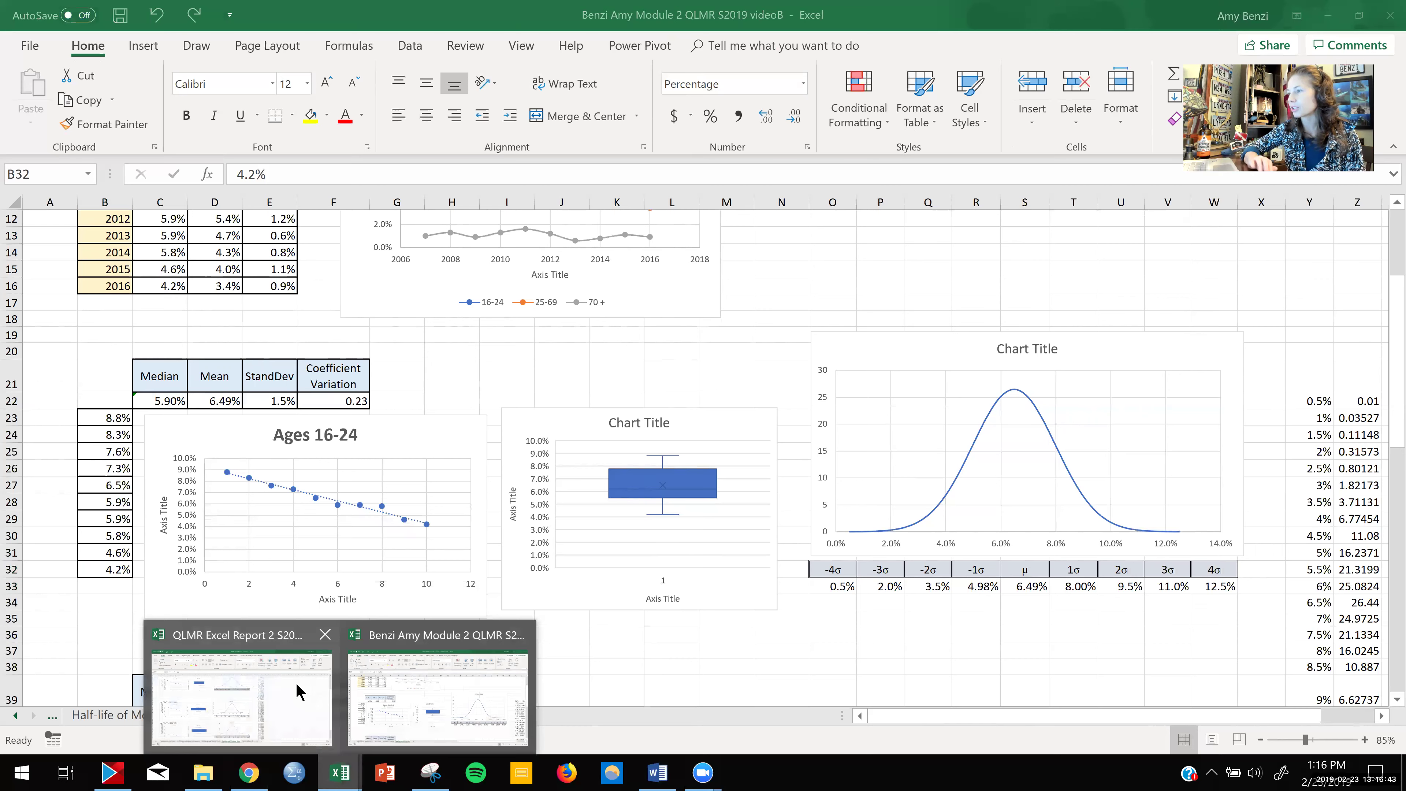
{"action": "left_click", "coordinate": [296, 685]}
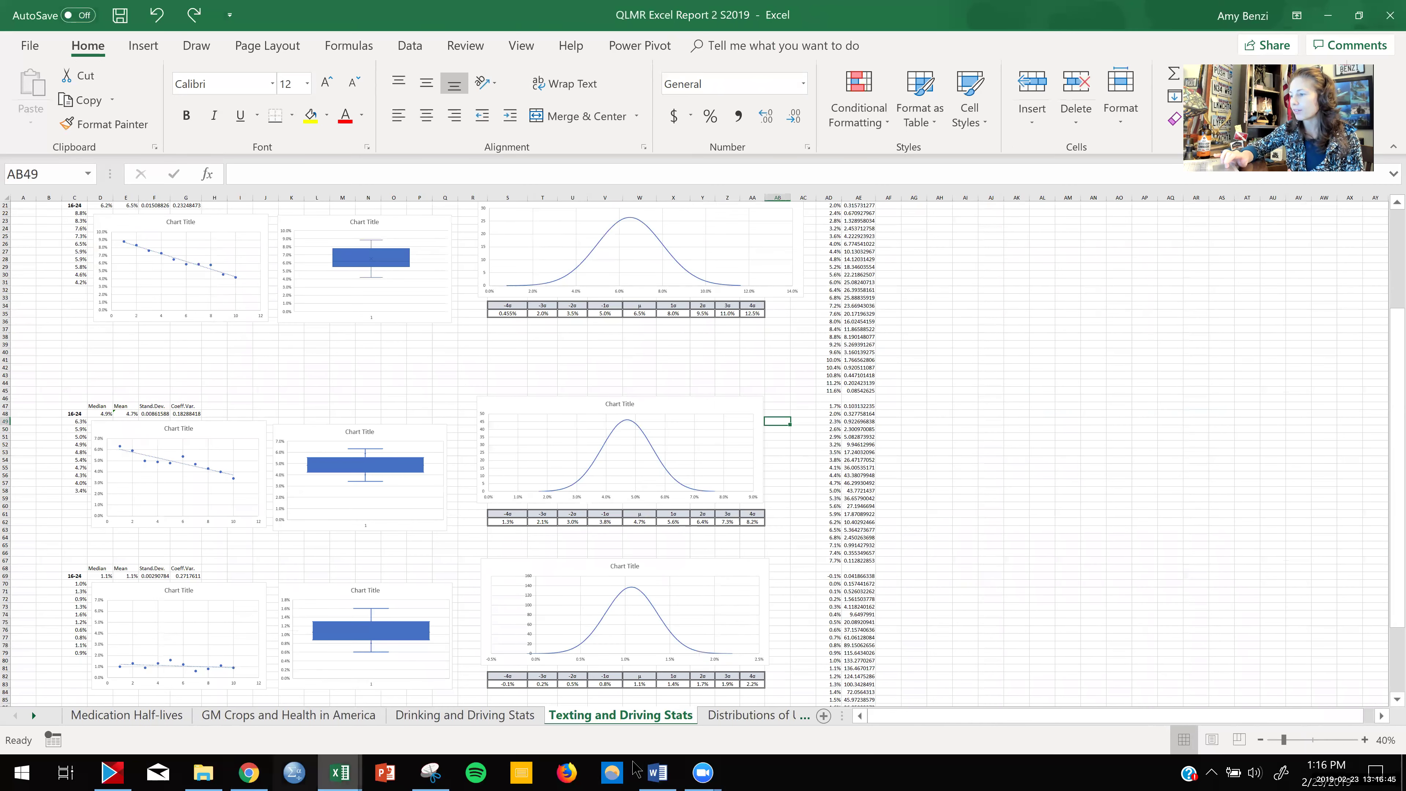
{"action": "left_click", "coordinate": [655, 774]}
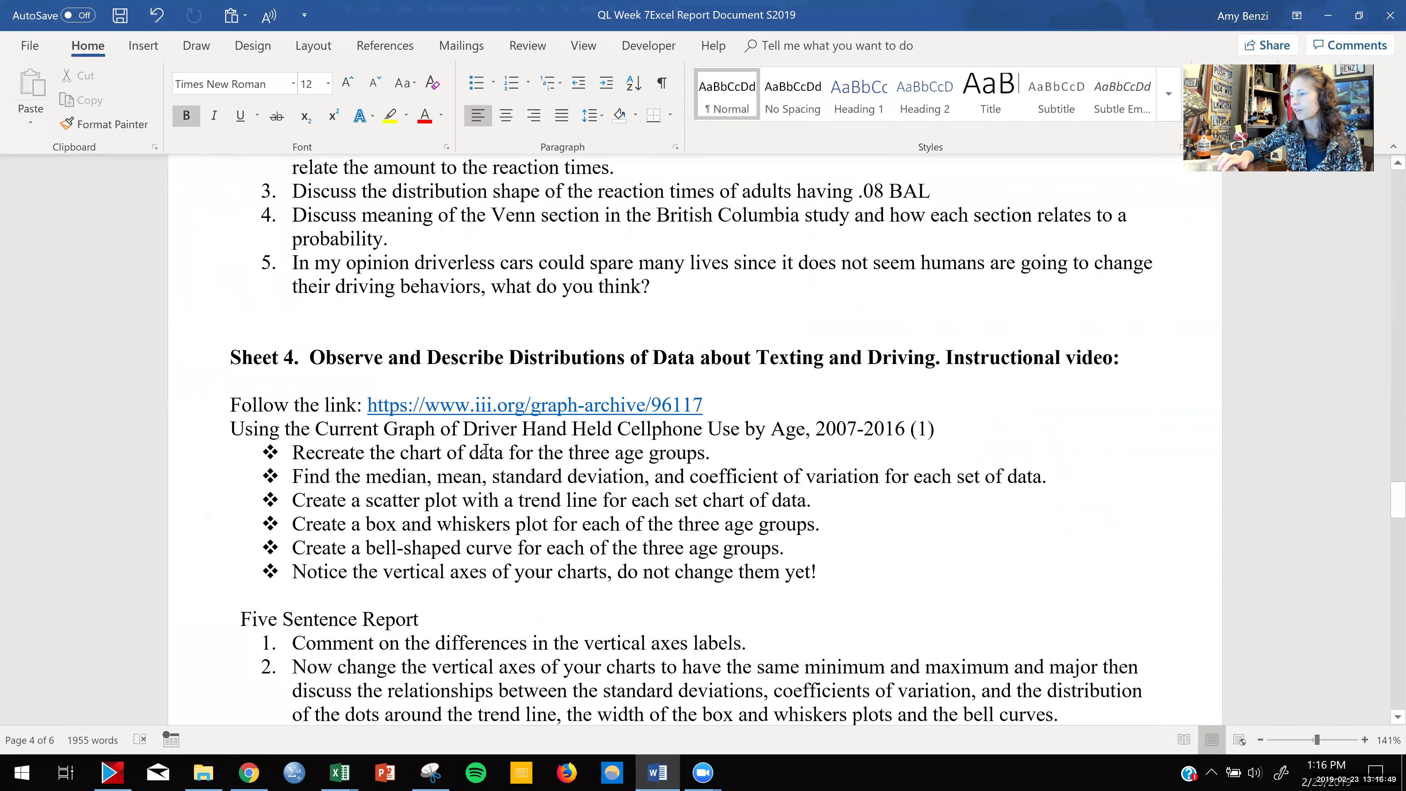
{"action": "scroll", "coordinate": [484, 451], "scroll_direction": "down", "scroll_amount": 4}
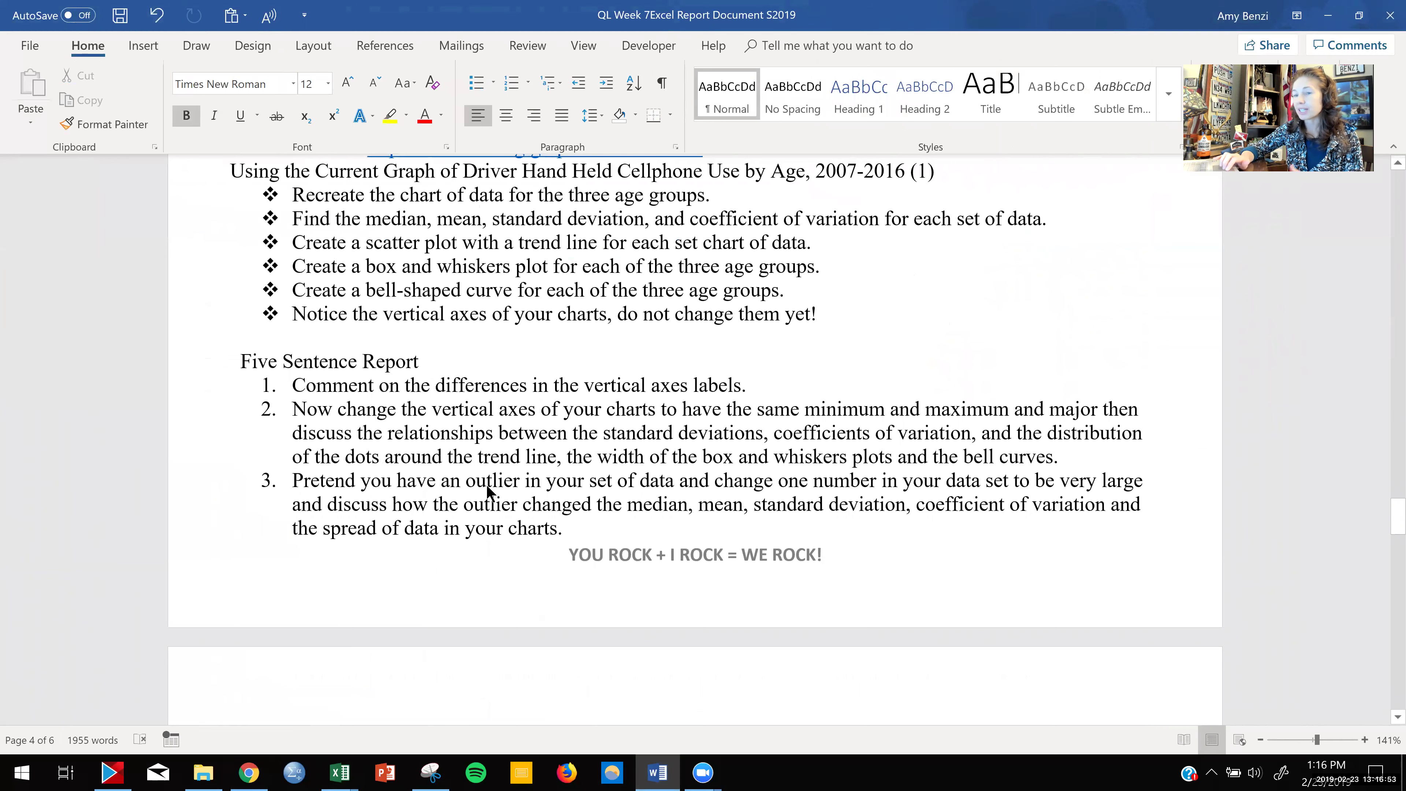
- Read report items 4 and 5, switch to the QLMR Excel Report 2 workbook and examine the Age Group chart on the Drinking and Driving Stats sheet
{"action": "scroll", "coordinate": [487, 490], "scroll_direction": "down", "scroll_amount": 5}
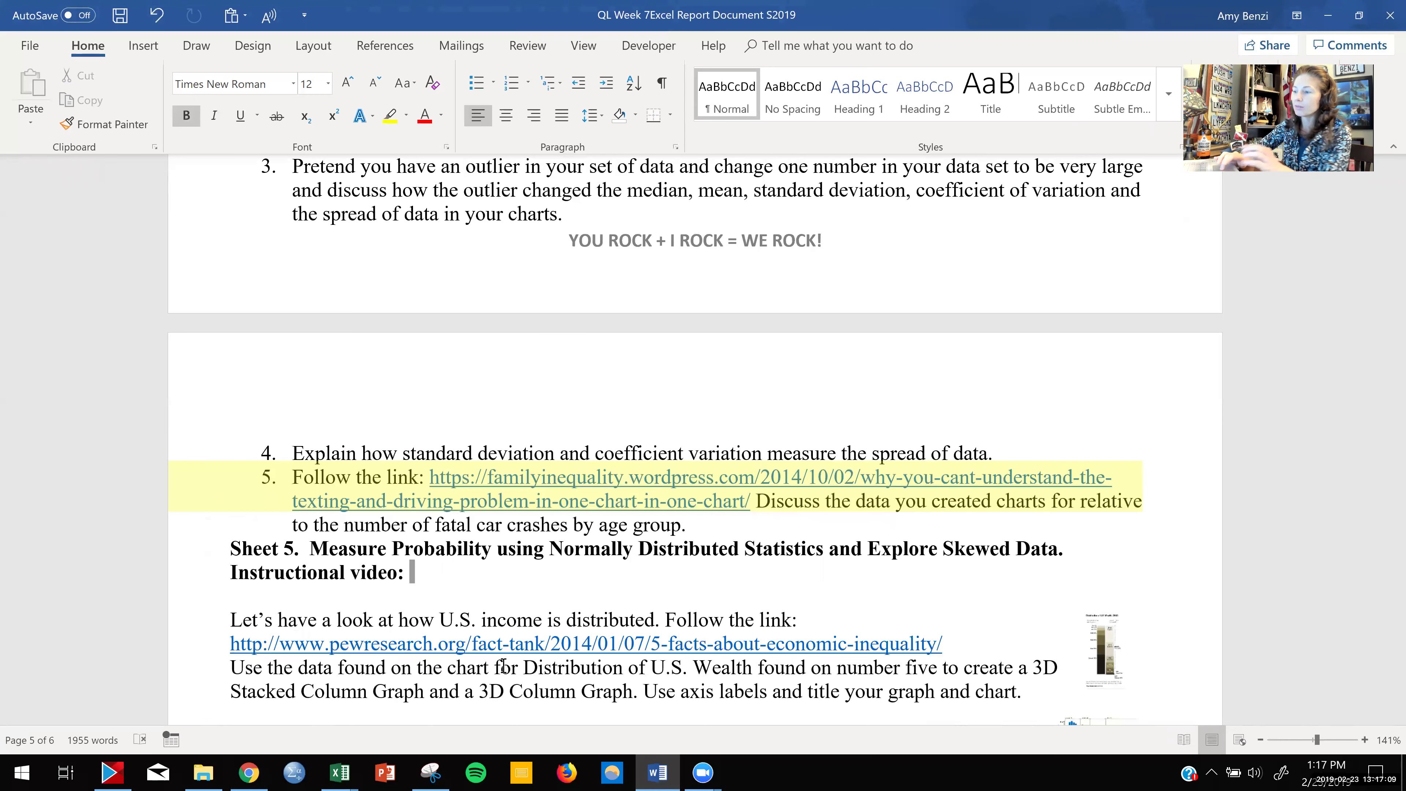
{"action": "left_click", "coordinate": [343, 773]}
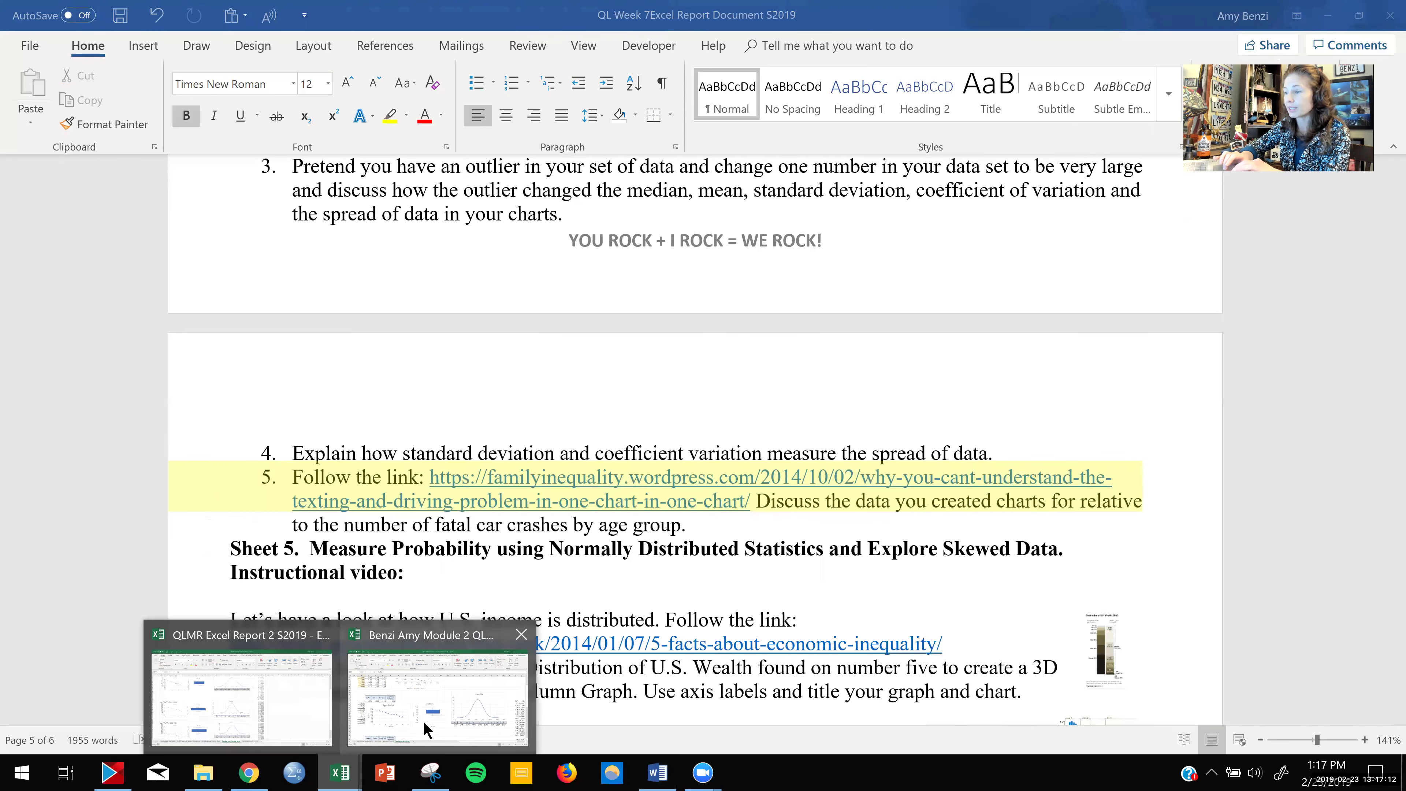
{"action": "left_click", "coordinate": [320, 715]}
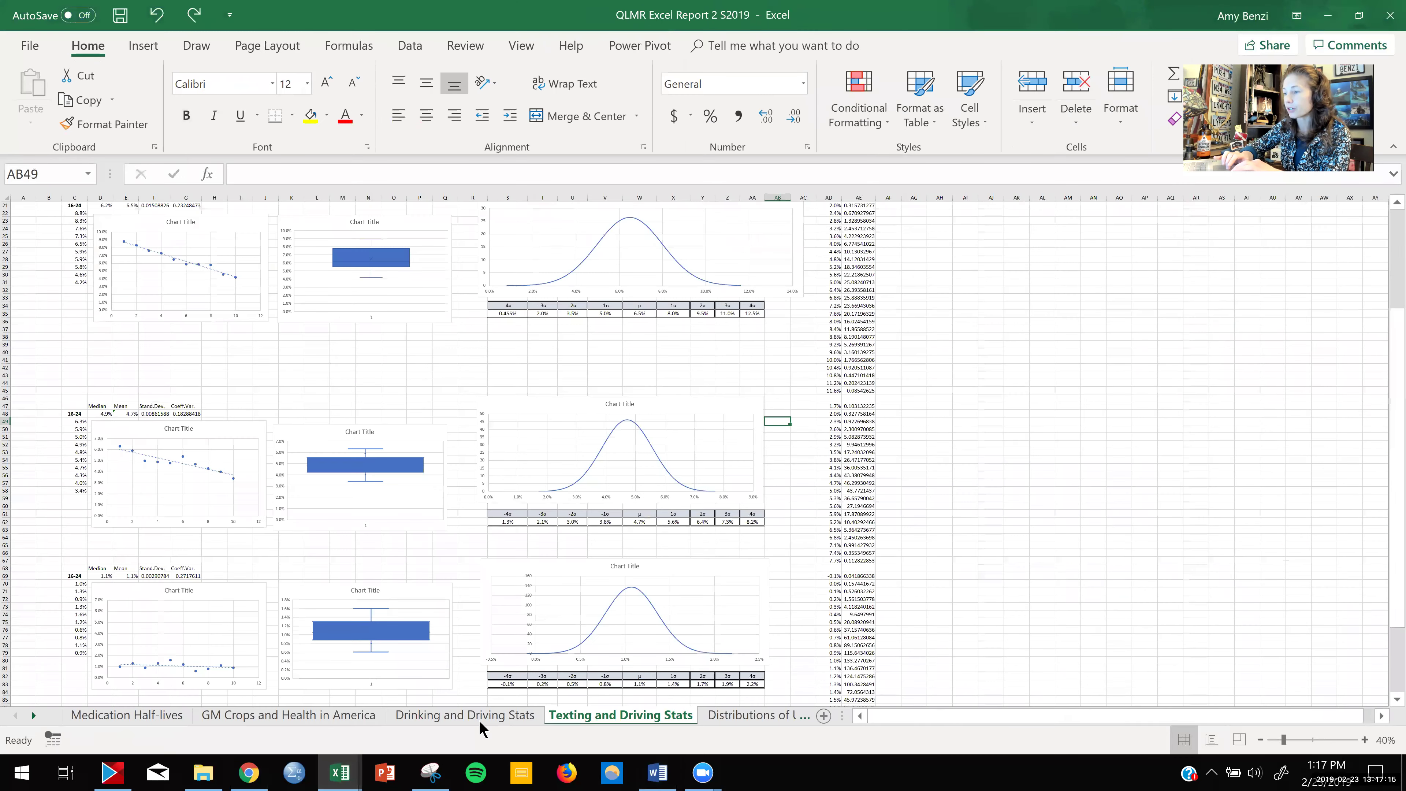
{"action": "left_click", "coordinate": [480, 721]}
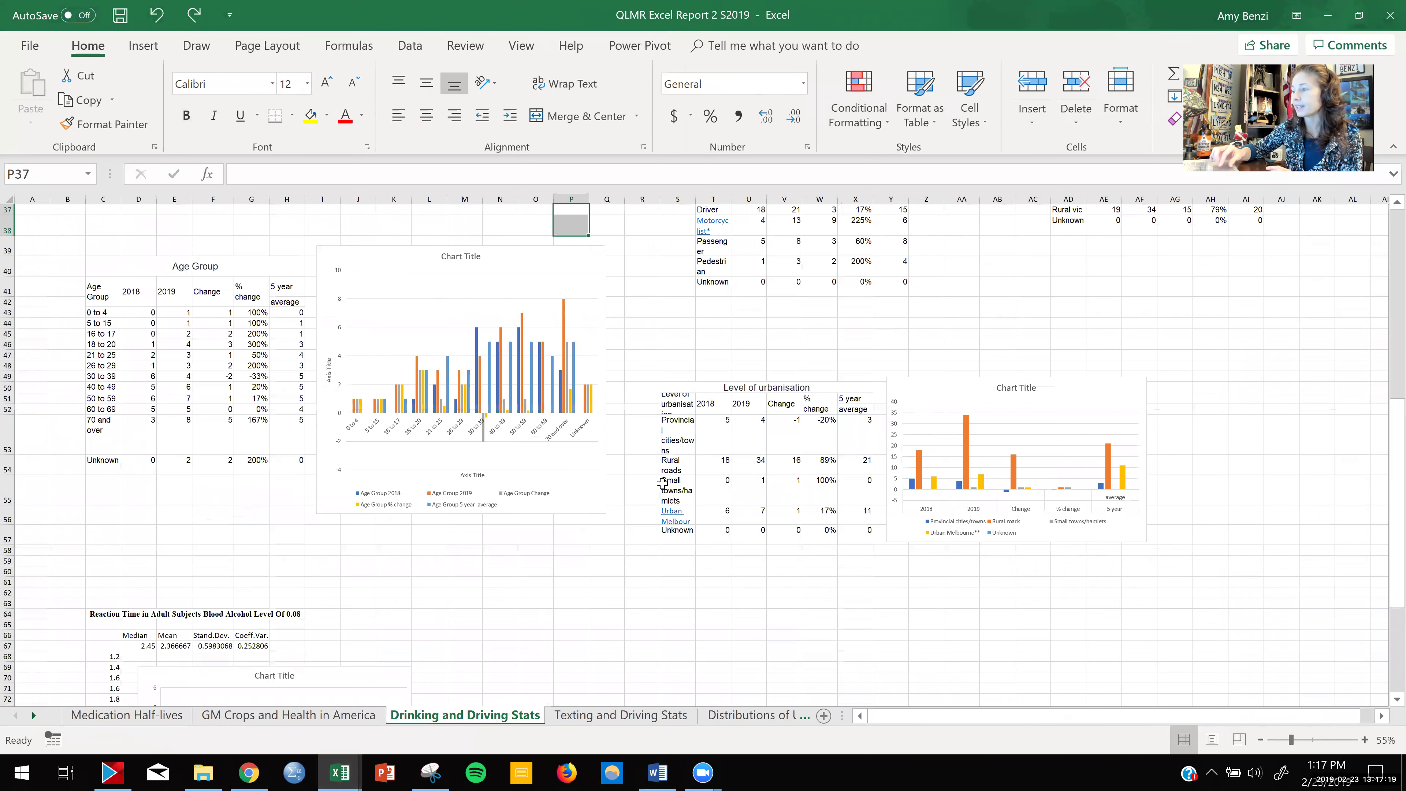
{"action": "scroll", "coordinate": [663, 484], "scroll_direction": "up", "scroll_amount": 2, "text": "ctrl"}
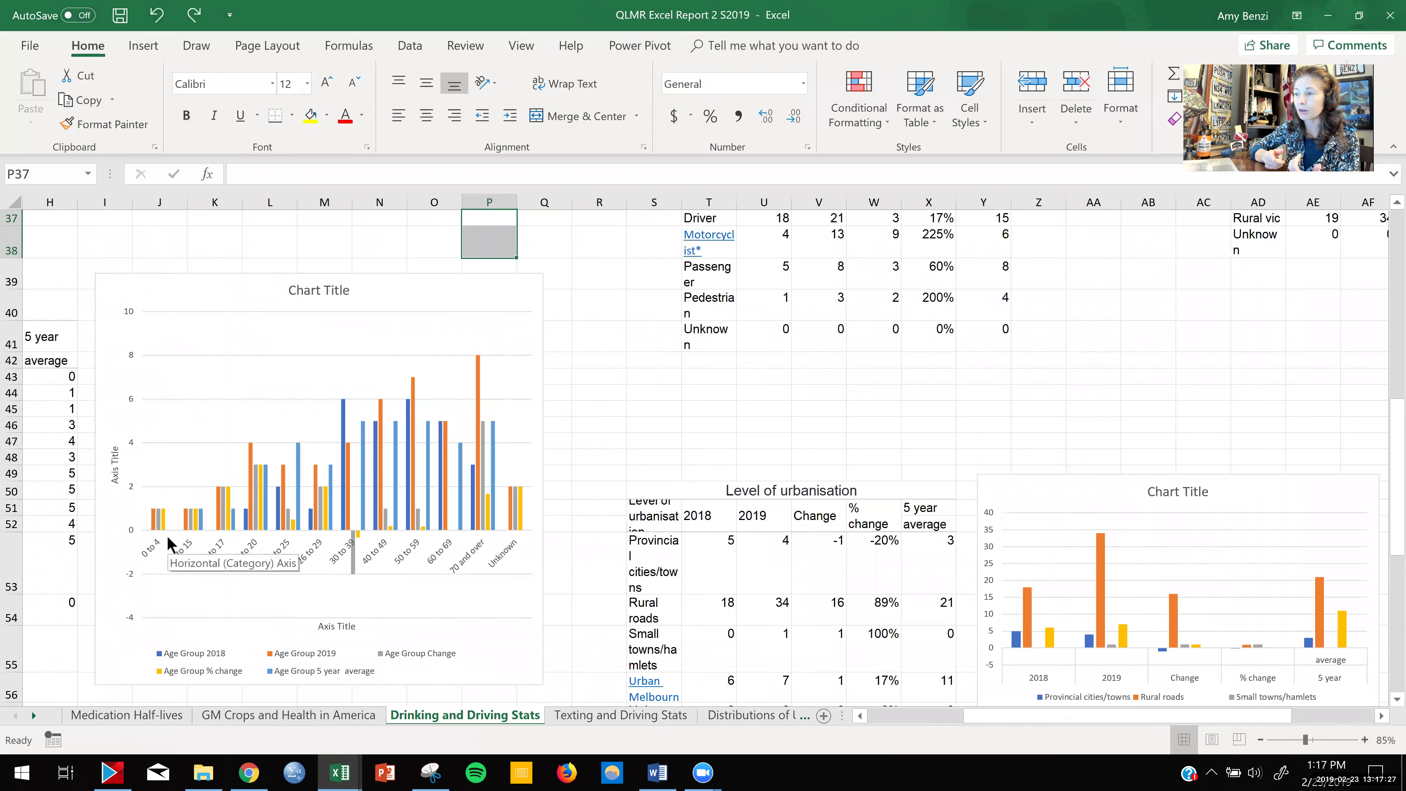
{"action": "mouse_move", "coordinate": [475, 358]}
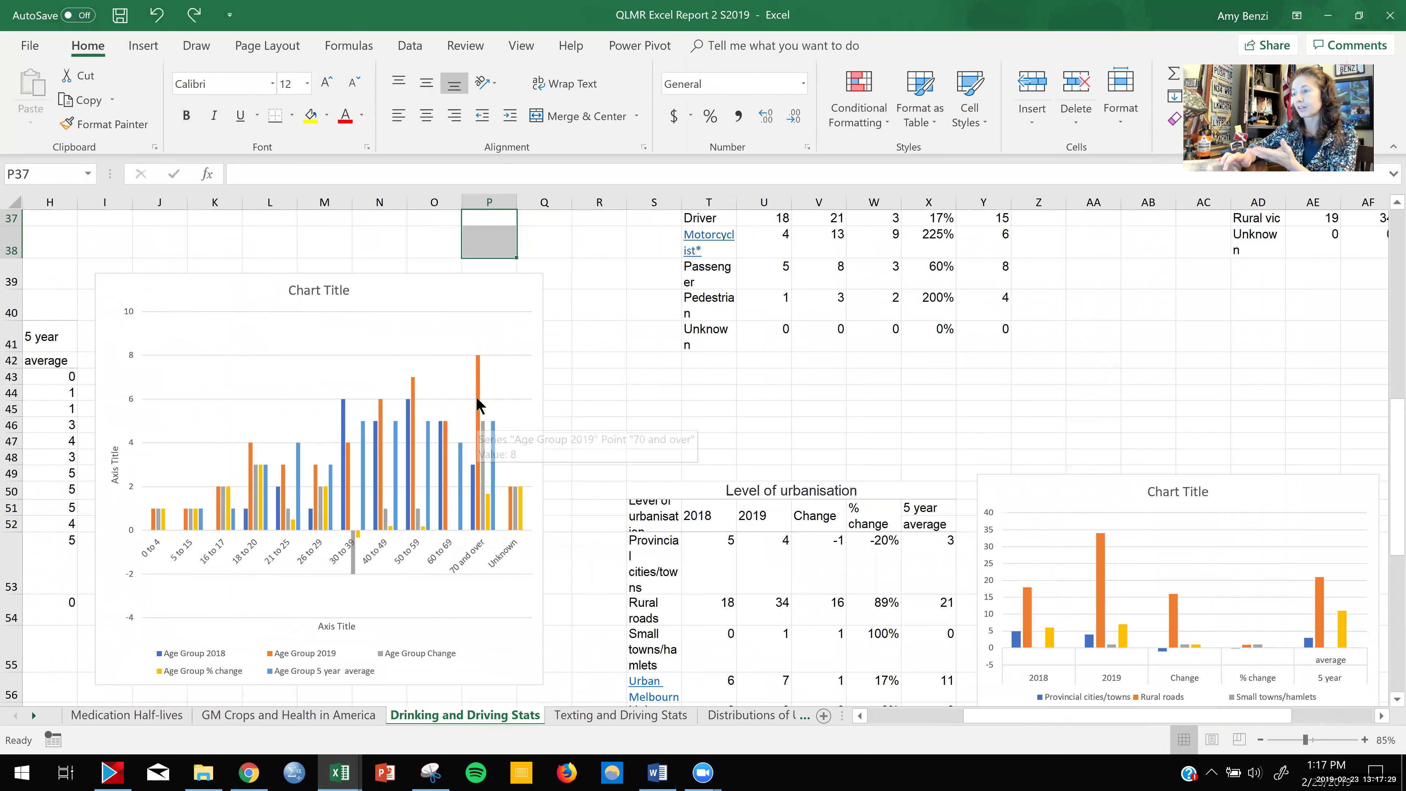